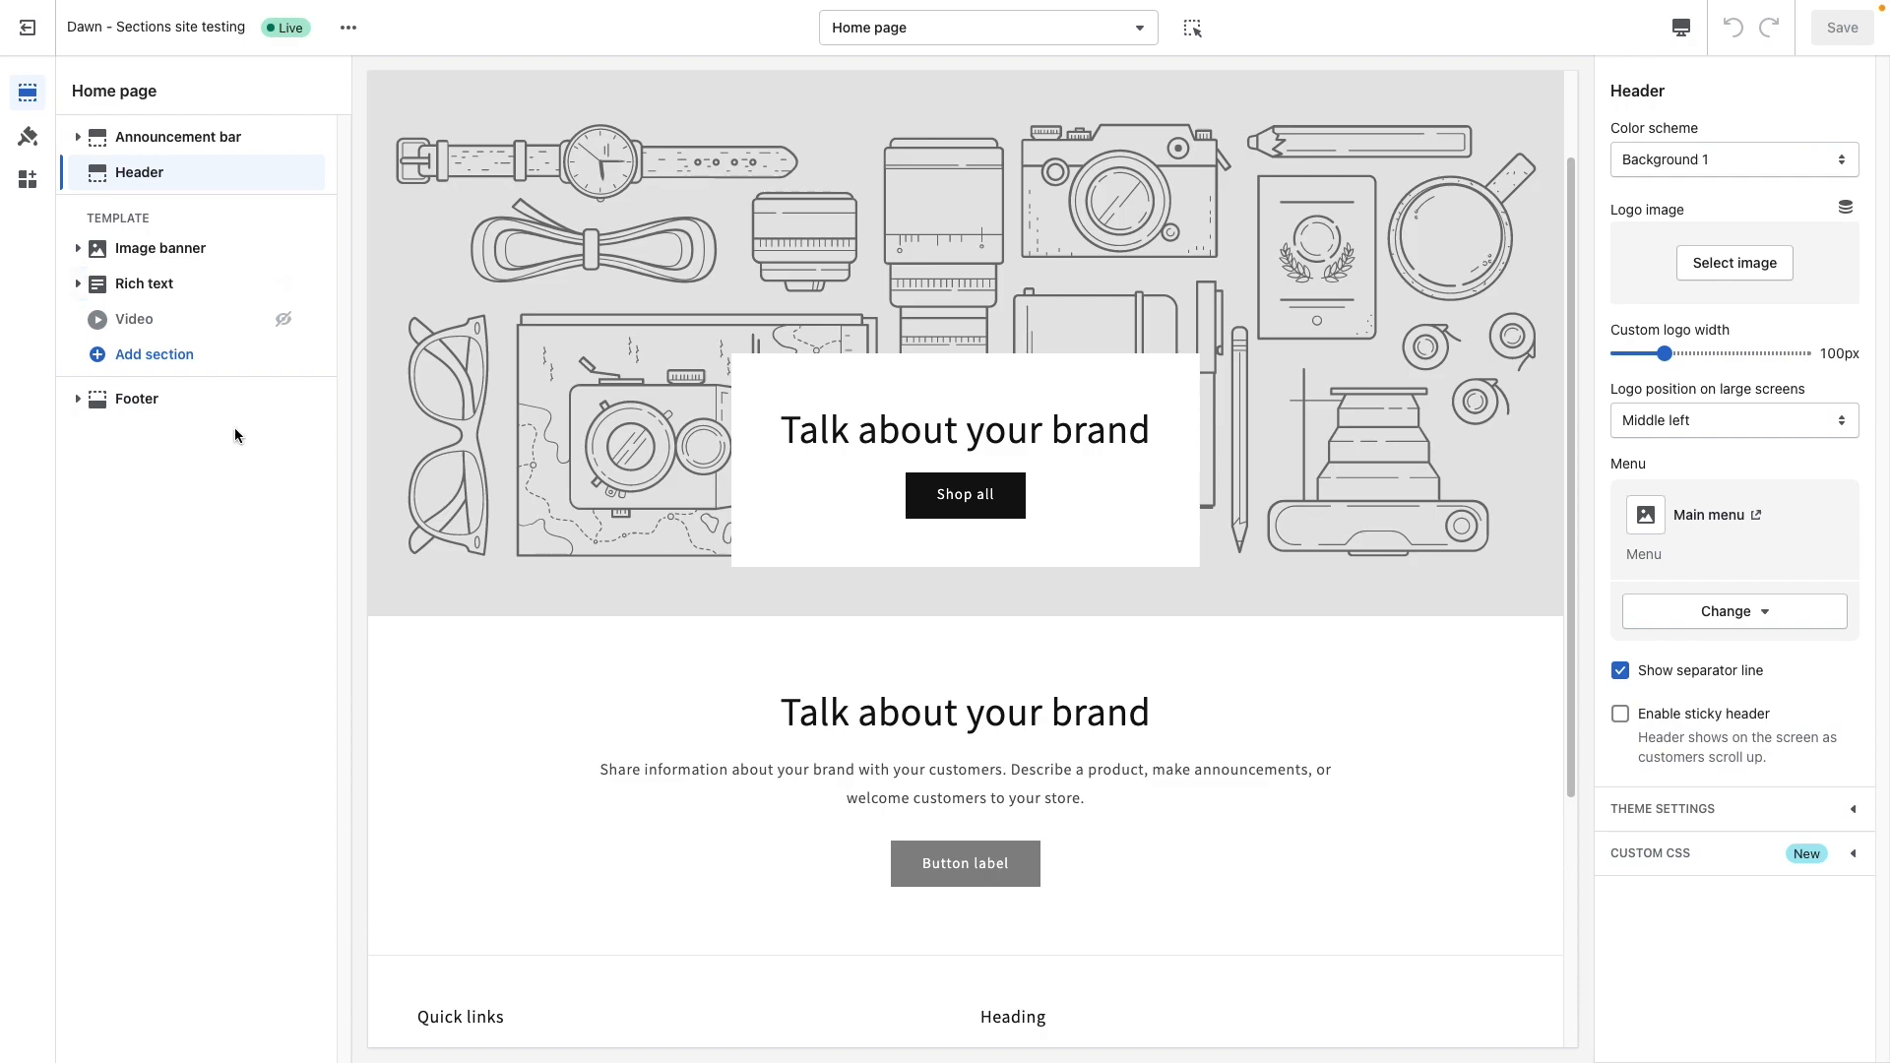
Add the QQ - Product Listing Video section to the home page template and hide the Rich text section.
click(193, 367)
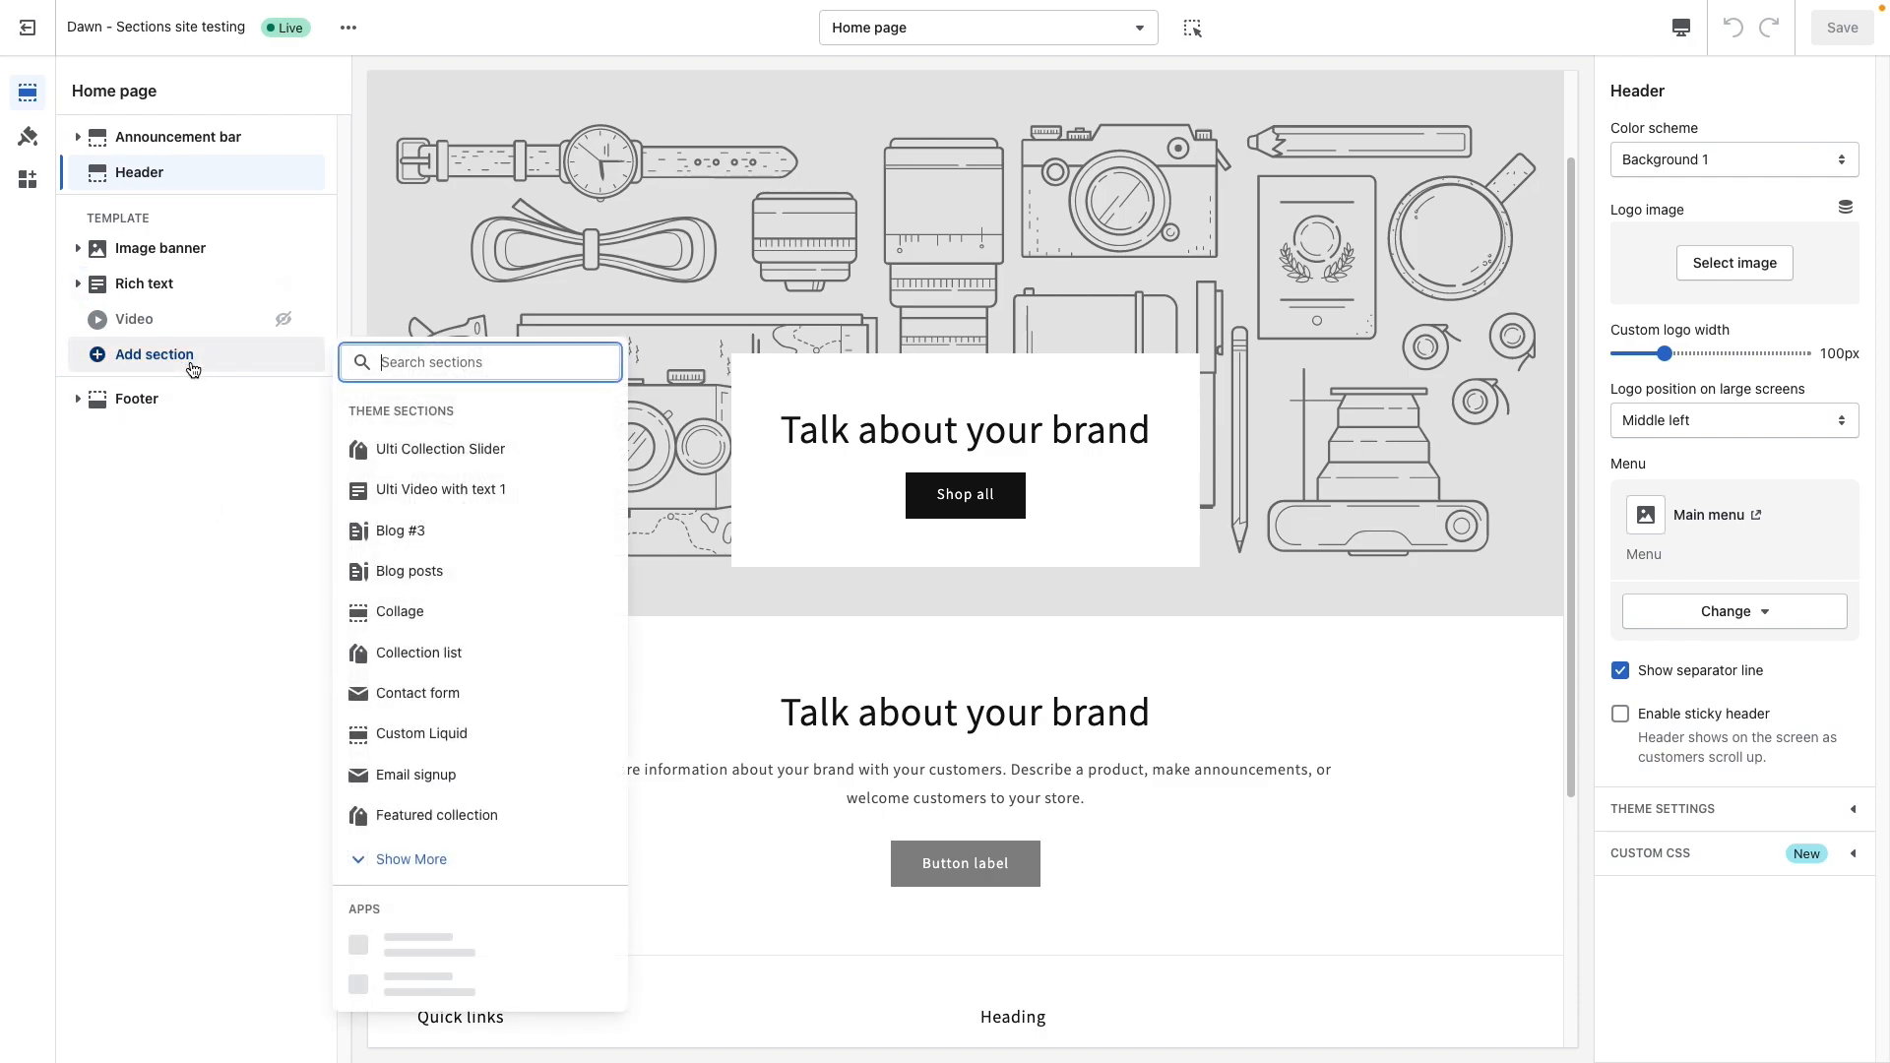
click(424, 814)
scroll(496, 803, down, 1)
scroll(495, 804, down, 5)
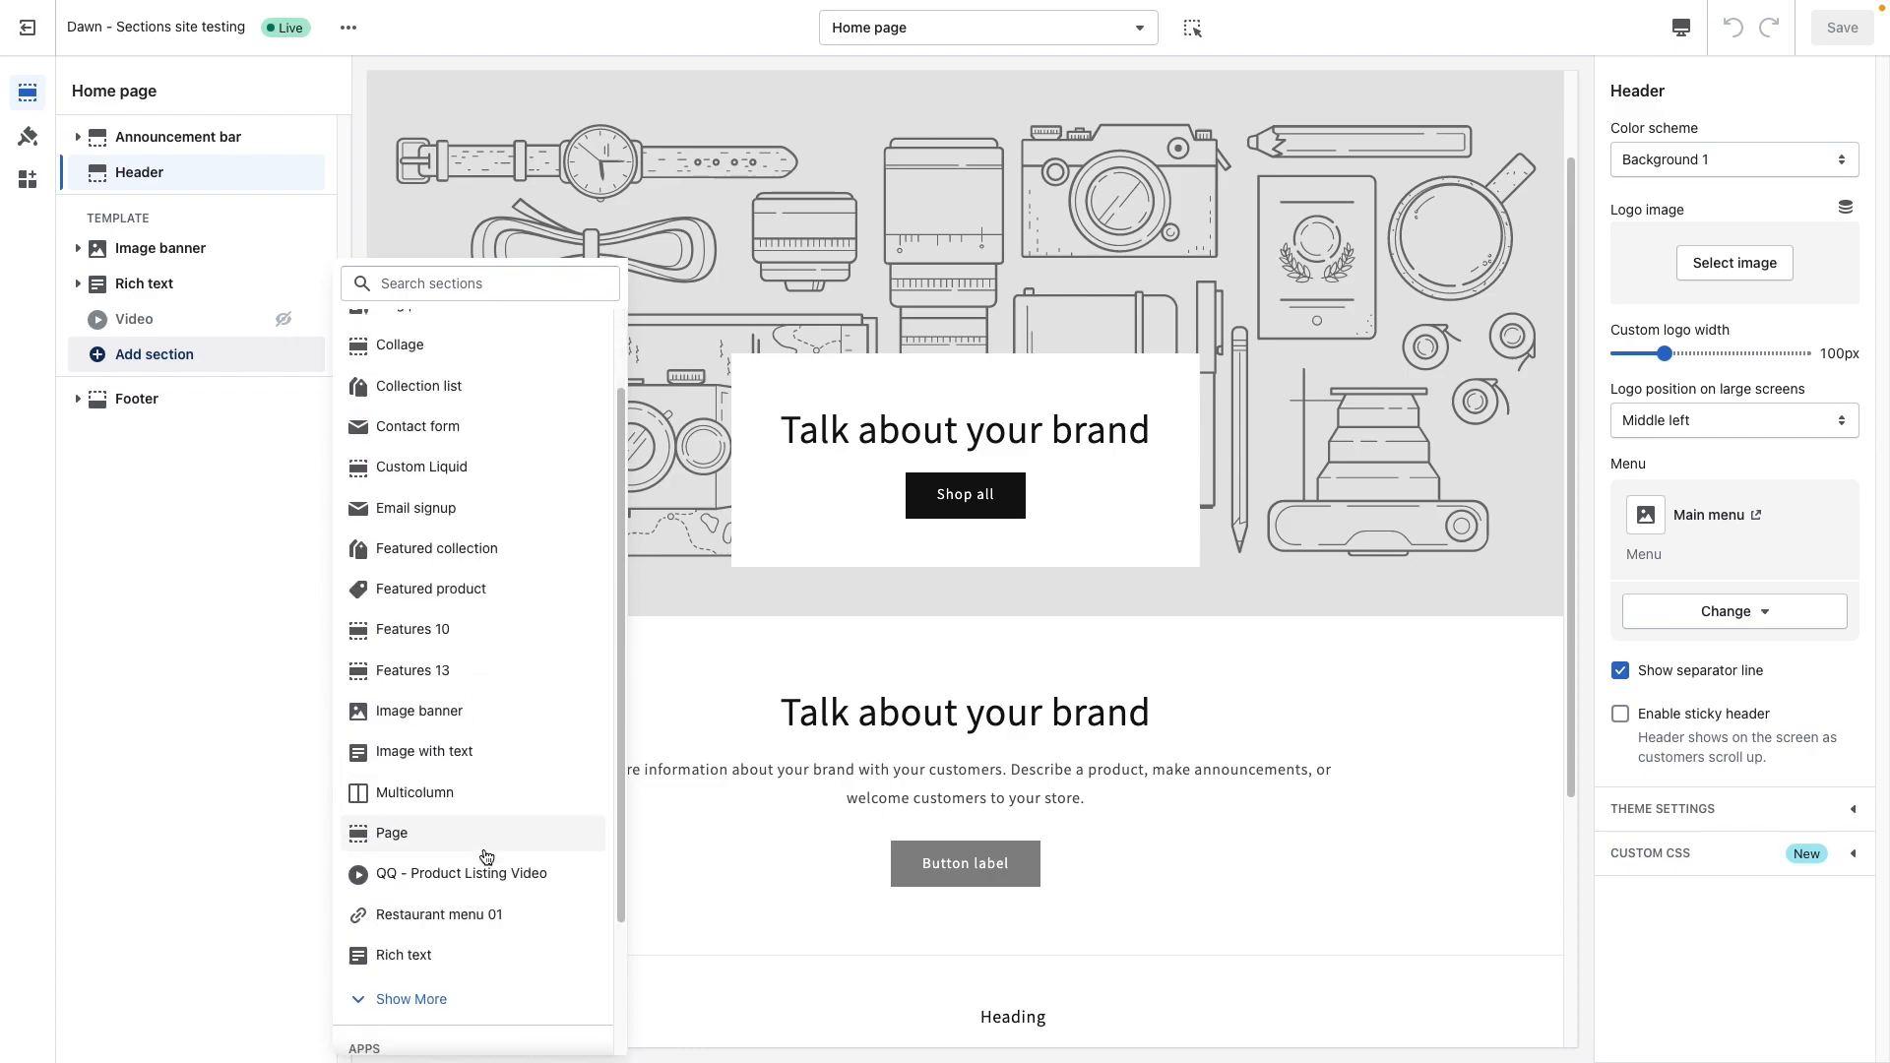
click(748, 847)
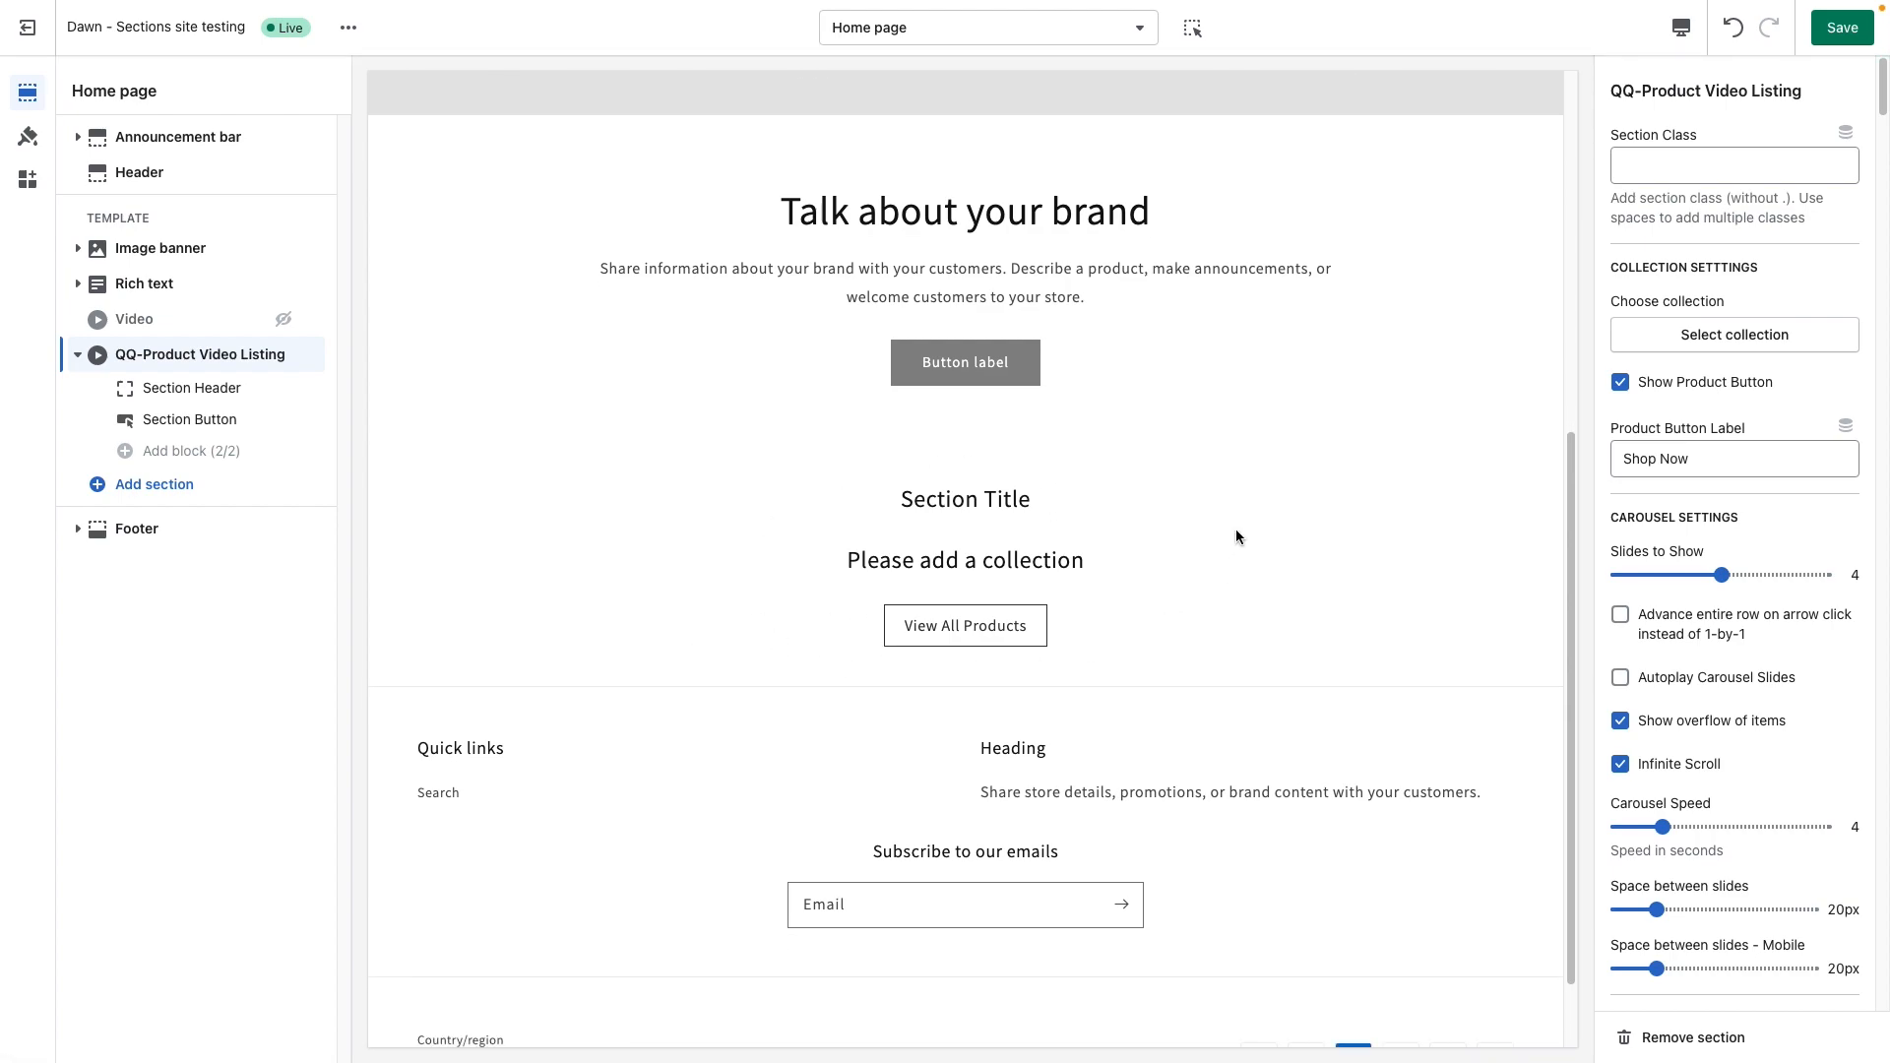
click(284, 285)
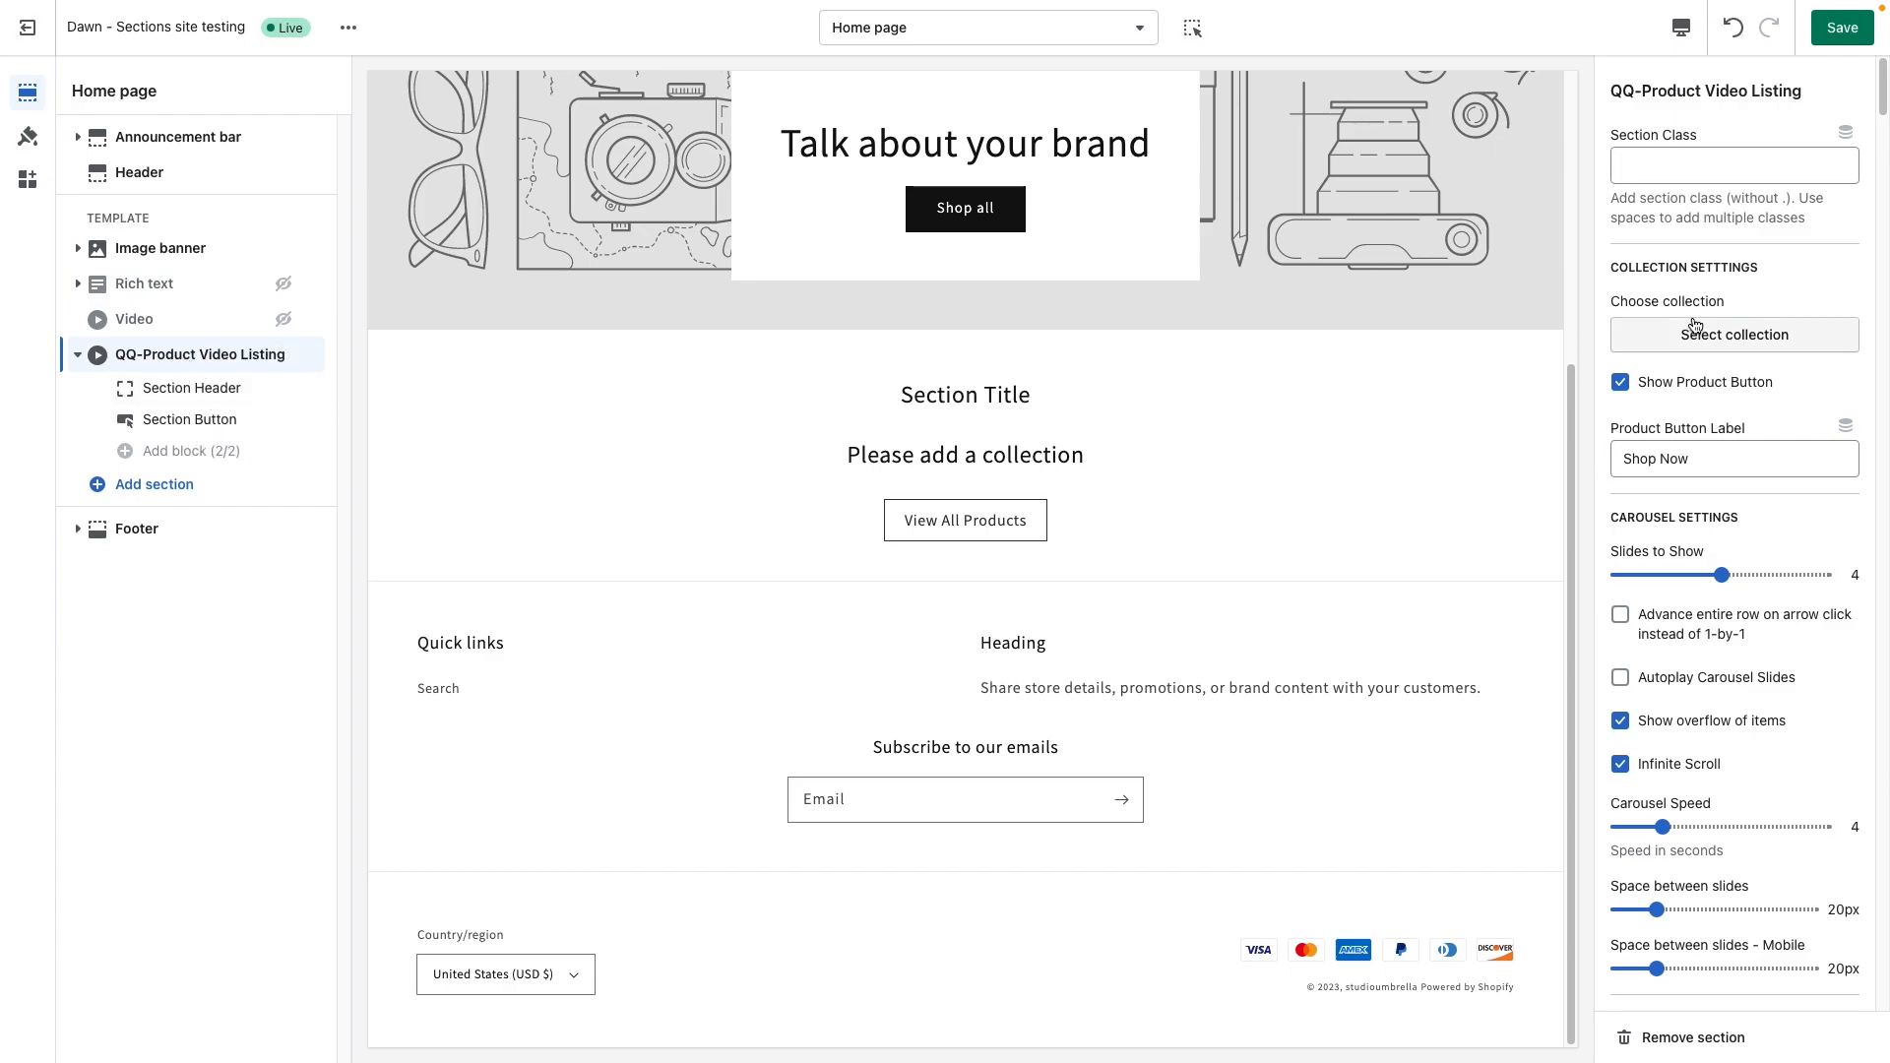
Fill the Section Header block's text block with "Describe the product collection".
click(215, 390)
mouse_move(903, 396)
mouse_down()
mouse_move(1017, 399)
mouse_move(916, 398)
mouse_up()
click(1017, 398)
click(934, 399)
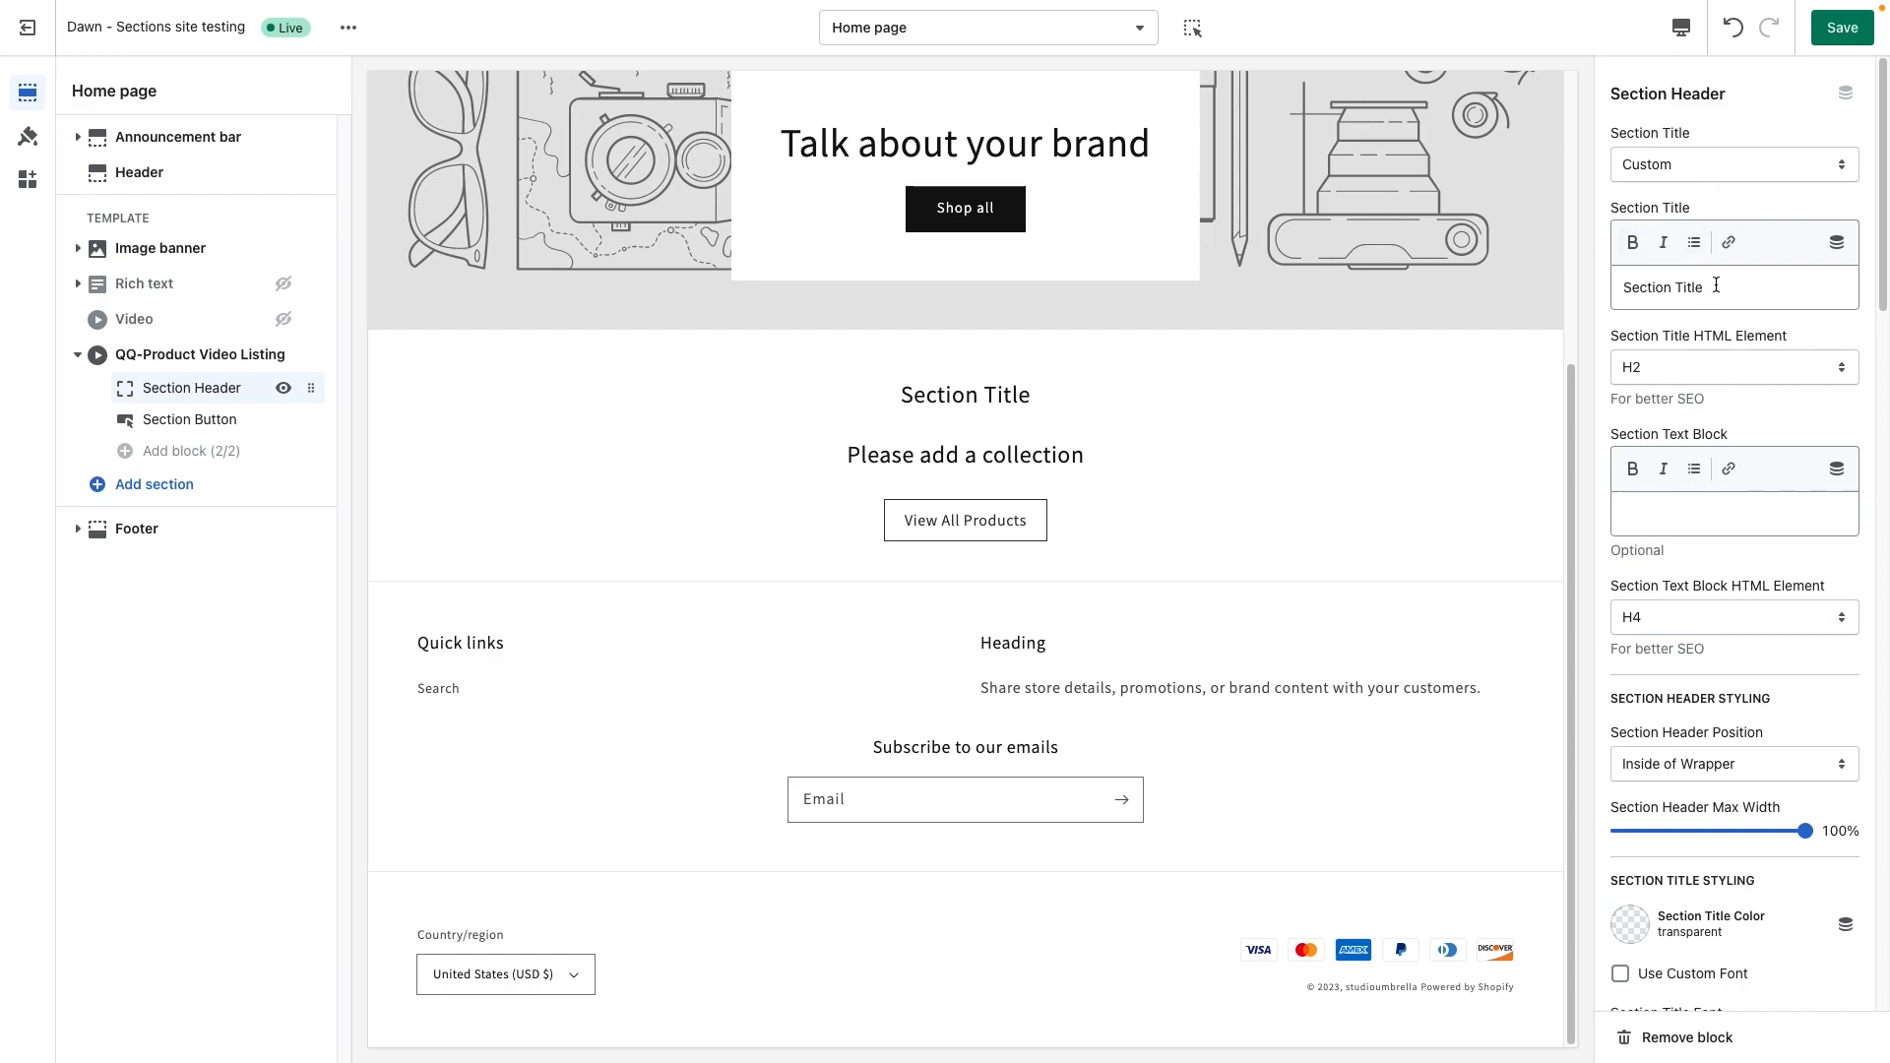
click(1692, 528)
text(Descri)
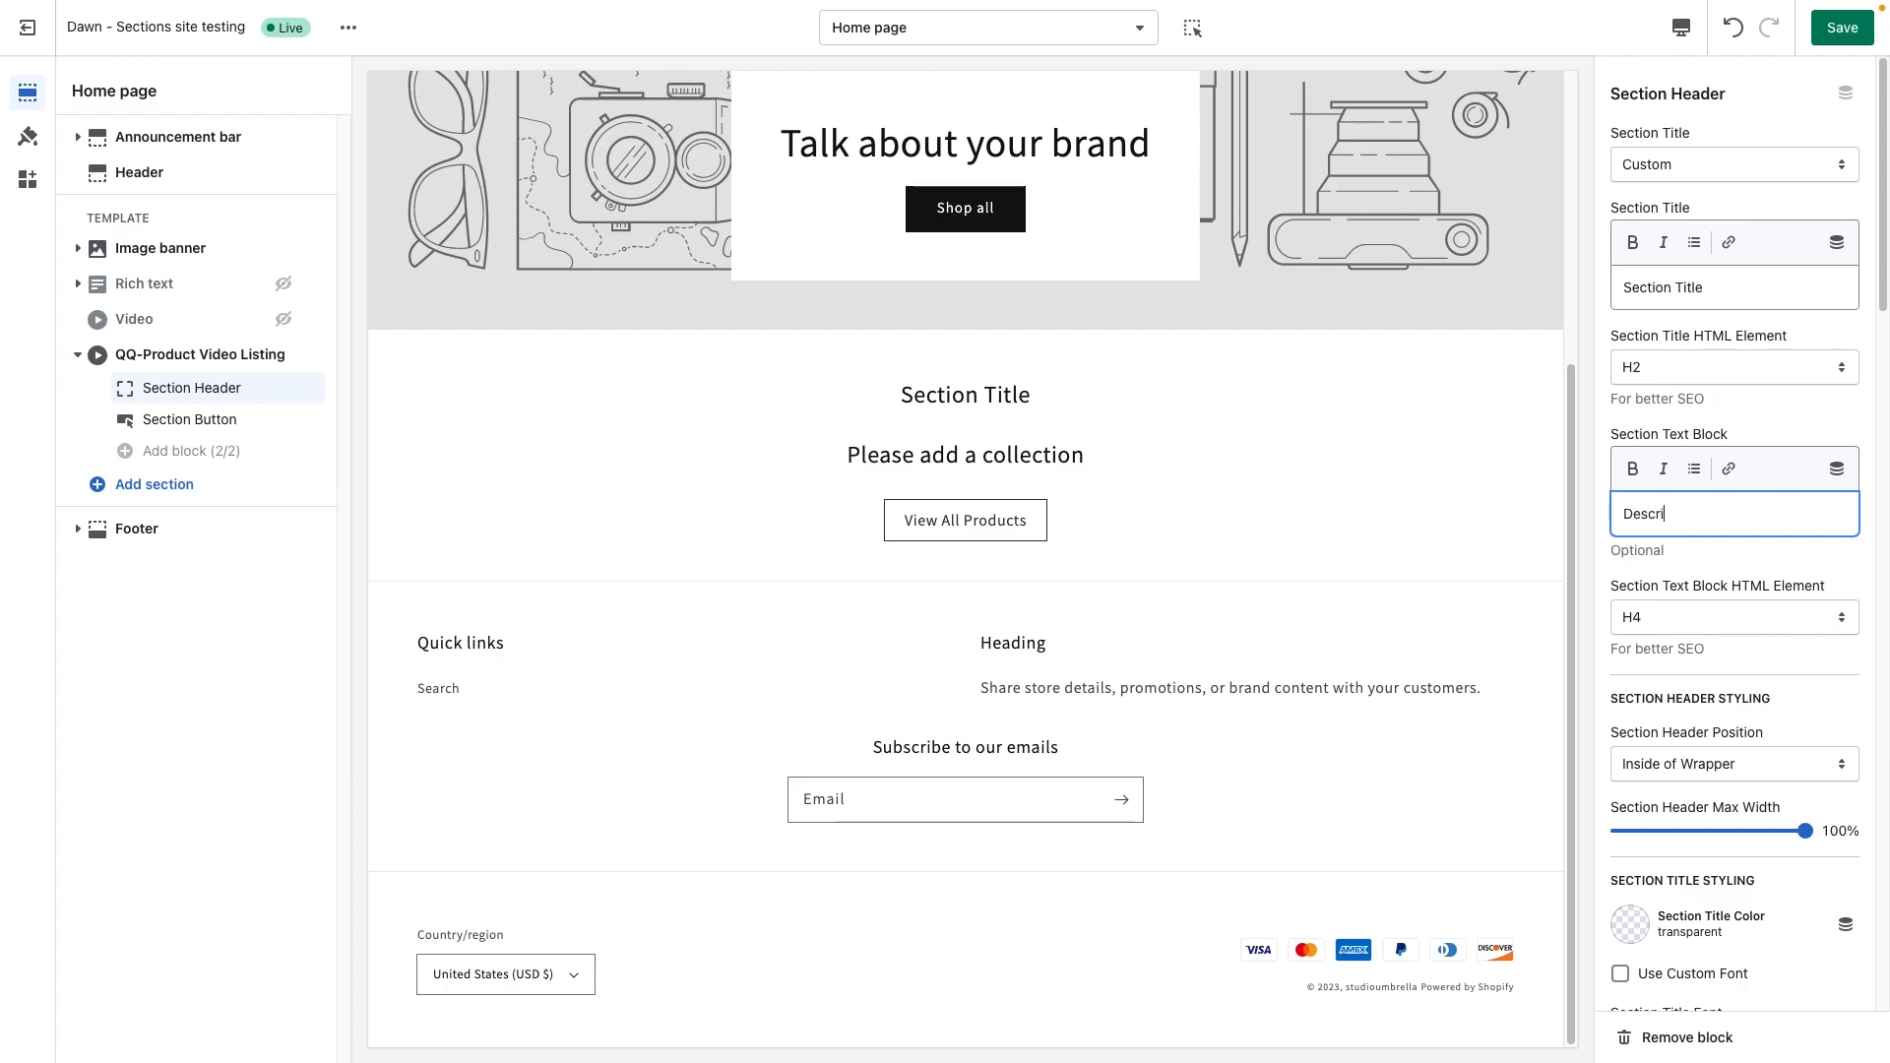
text(be the)
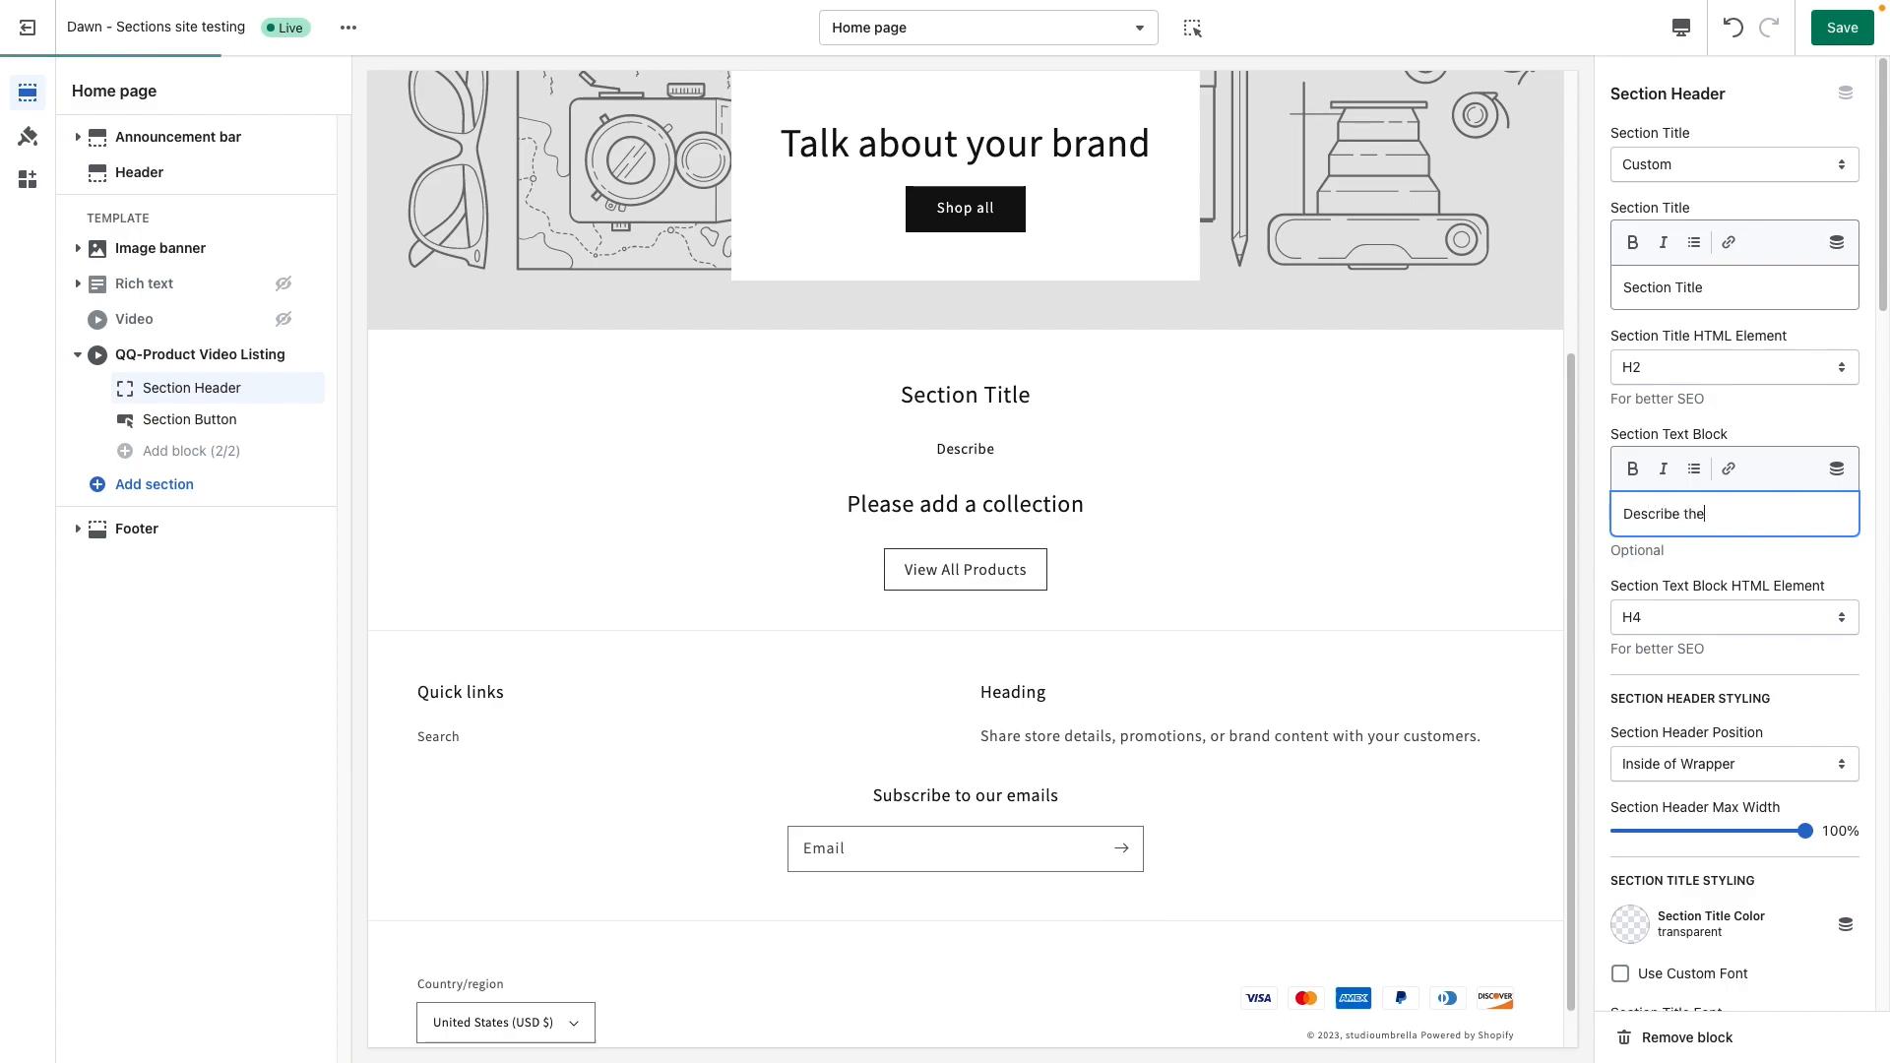
text( product collection)
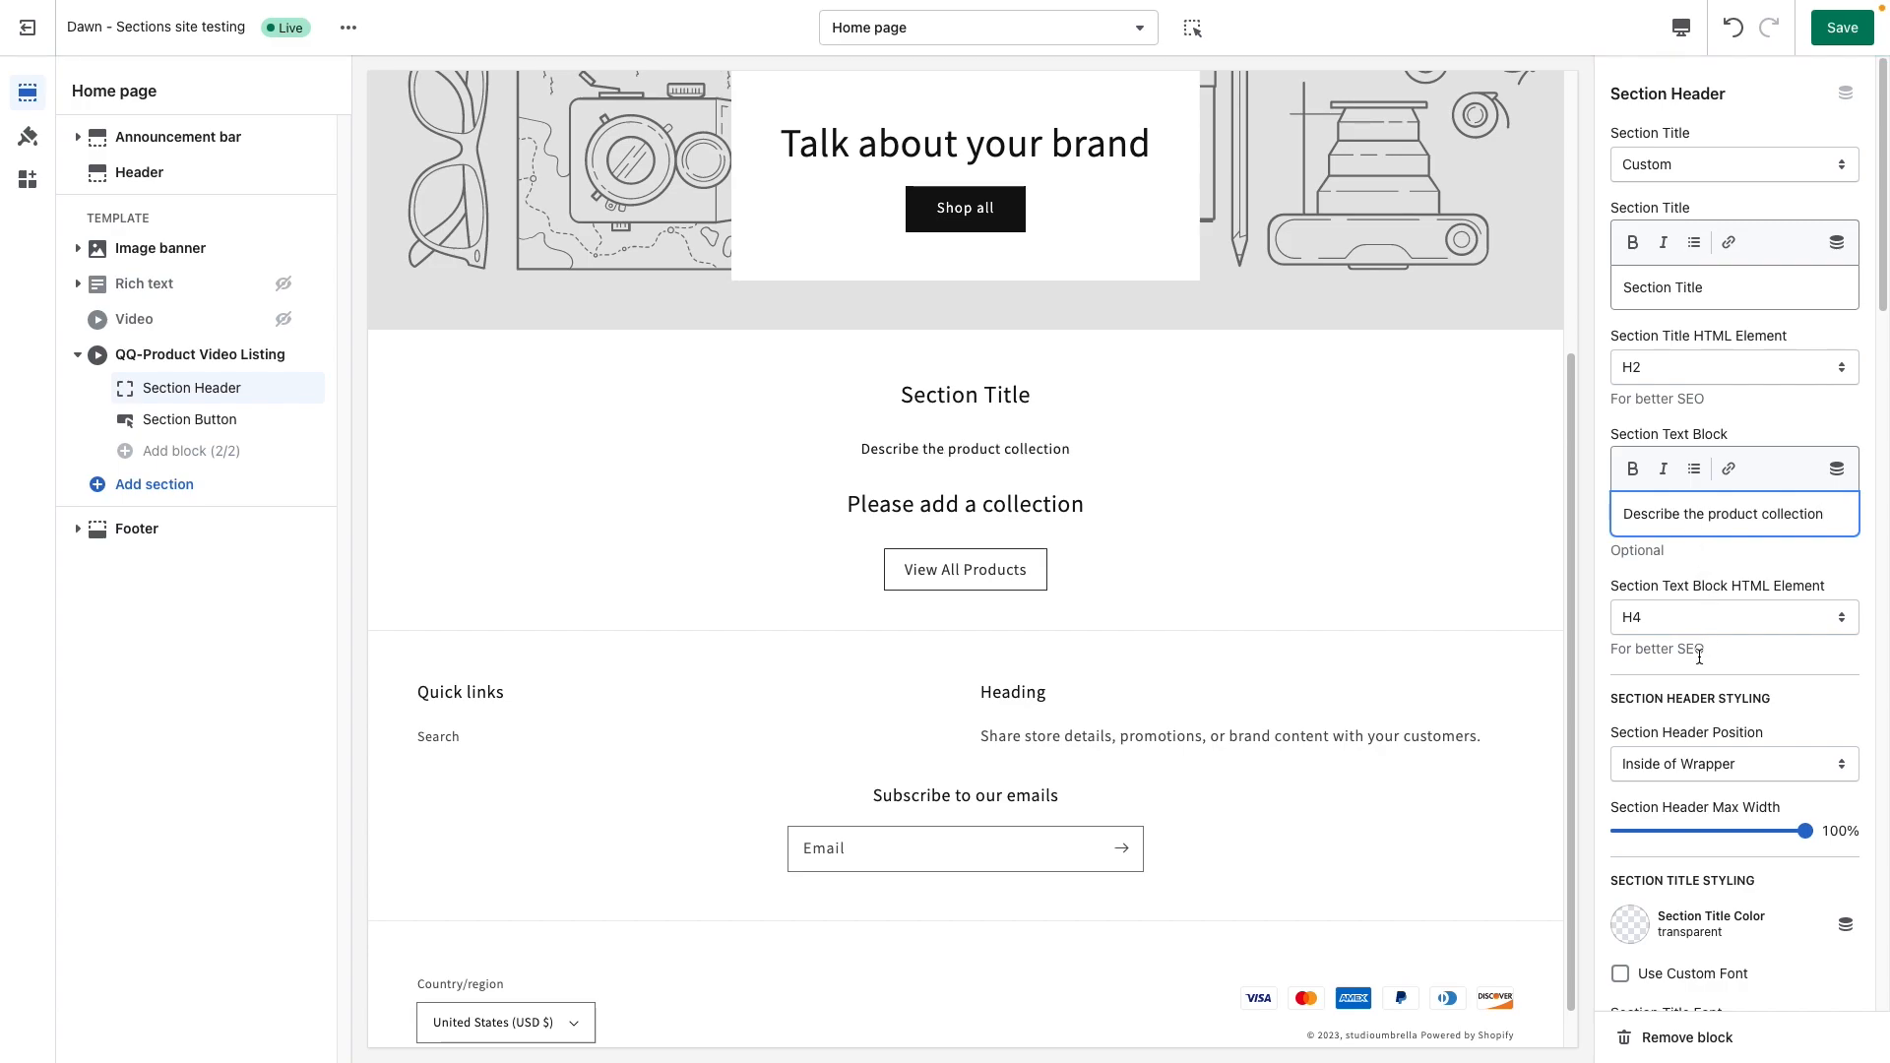
scroll(1697, 700, down, 2)
scroll(1701, 686, up, 1)
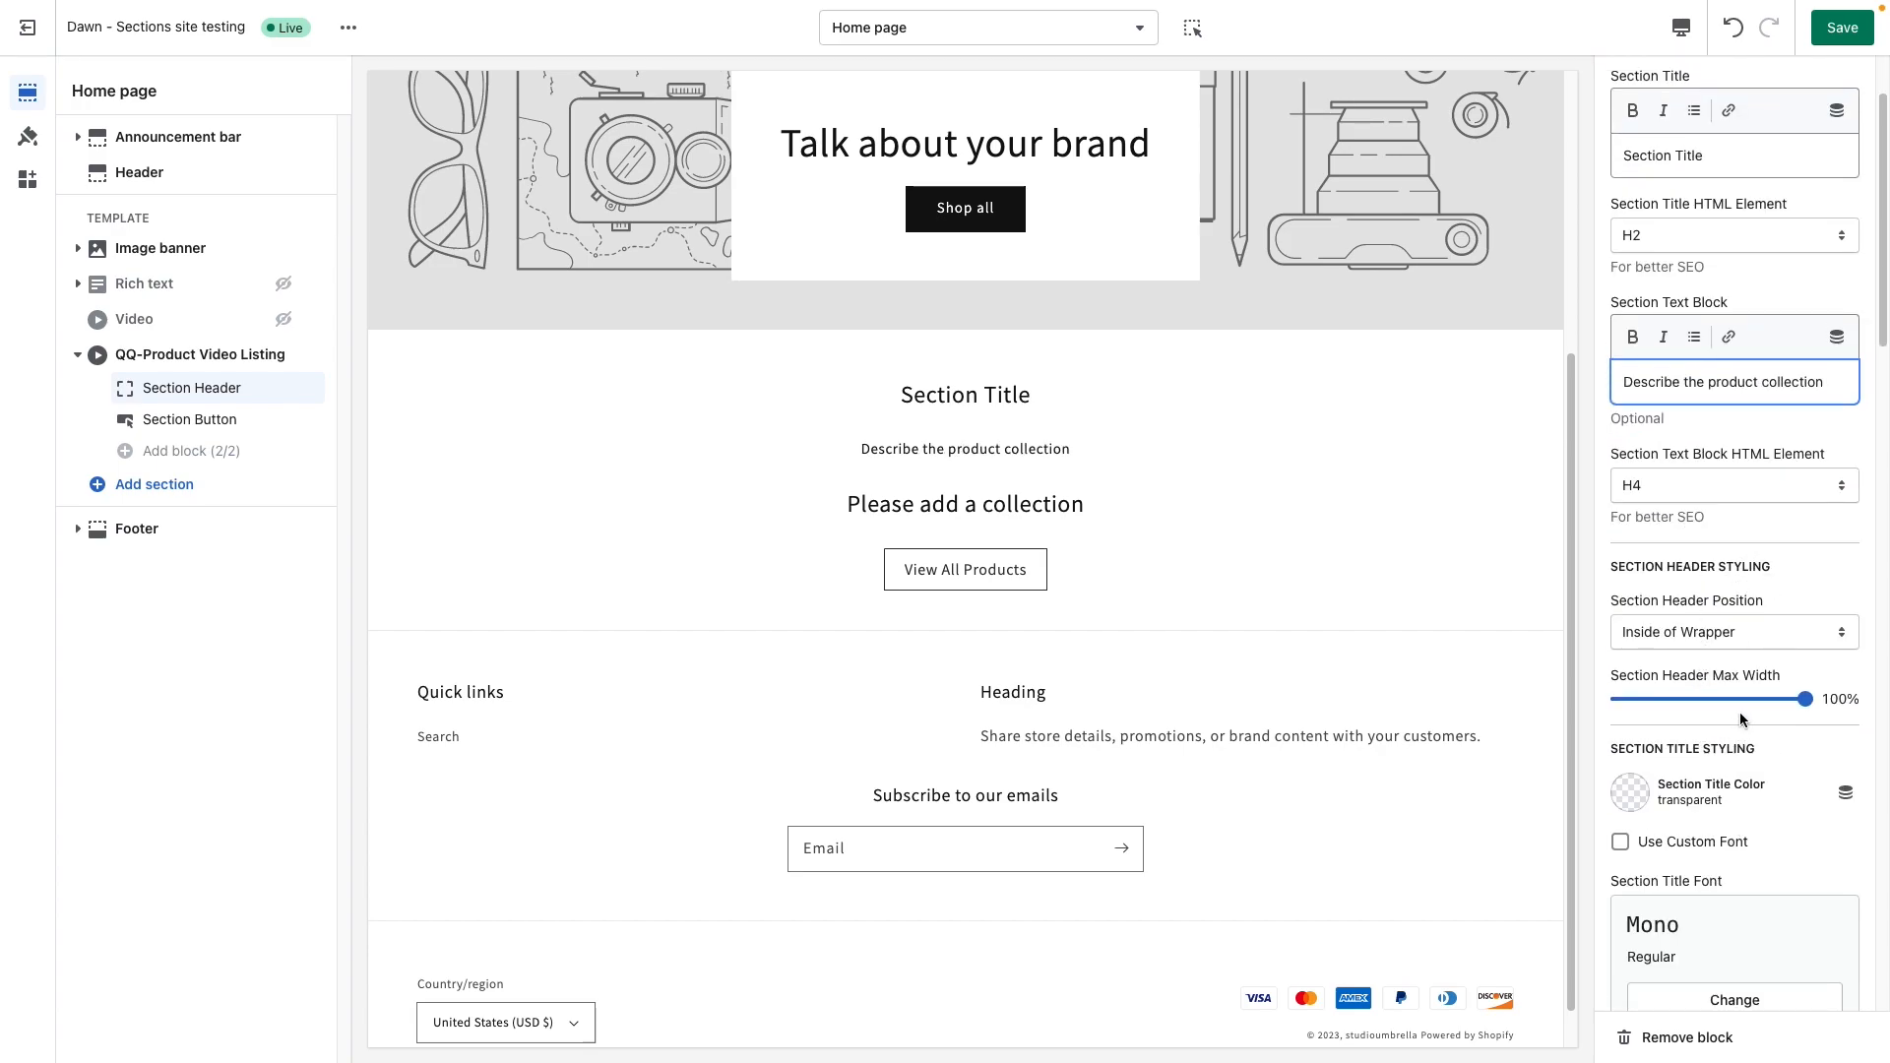
scroll(1693, 676, up, 1)
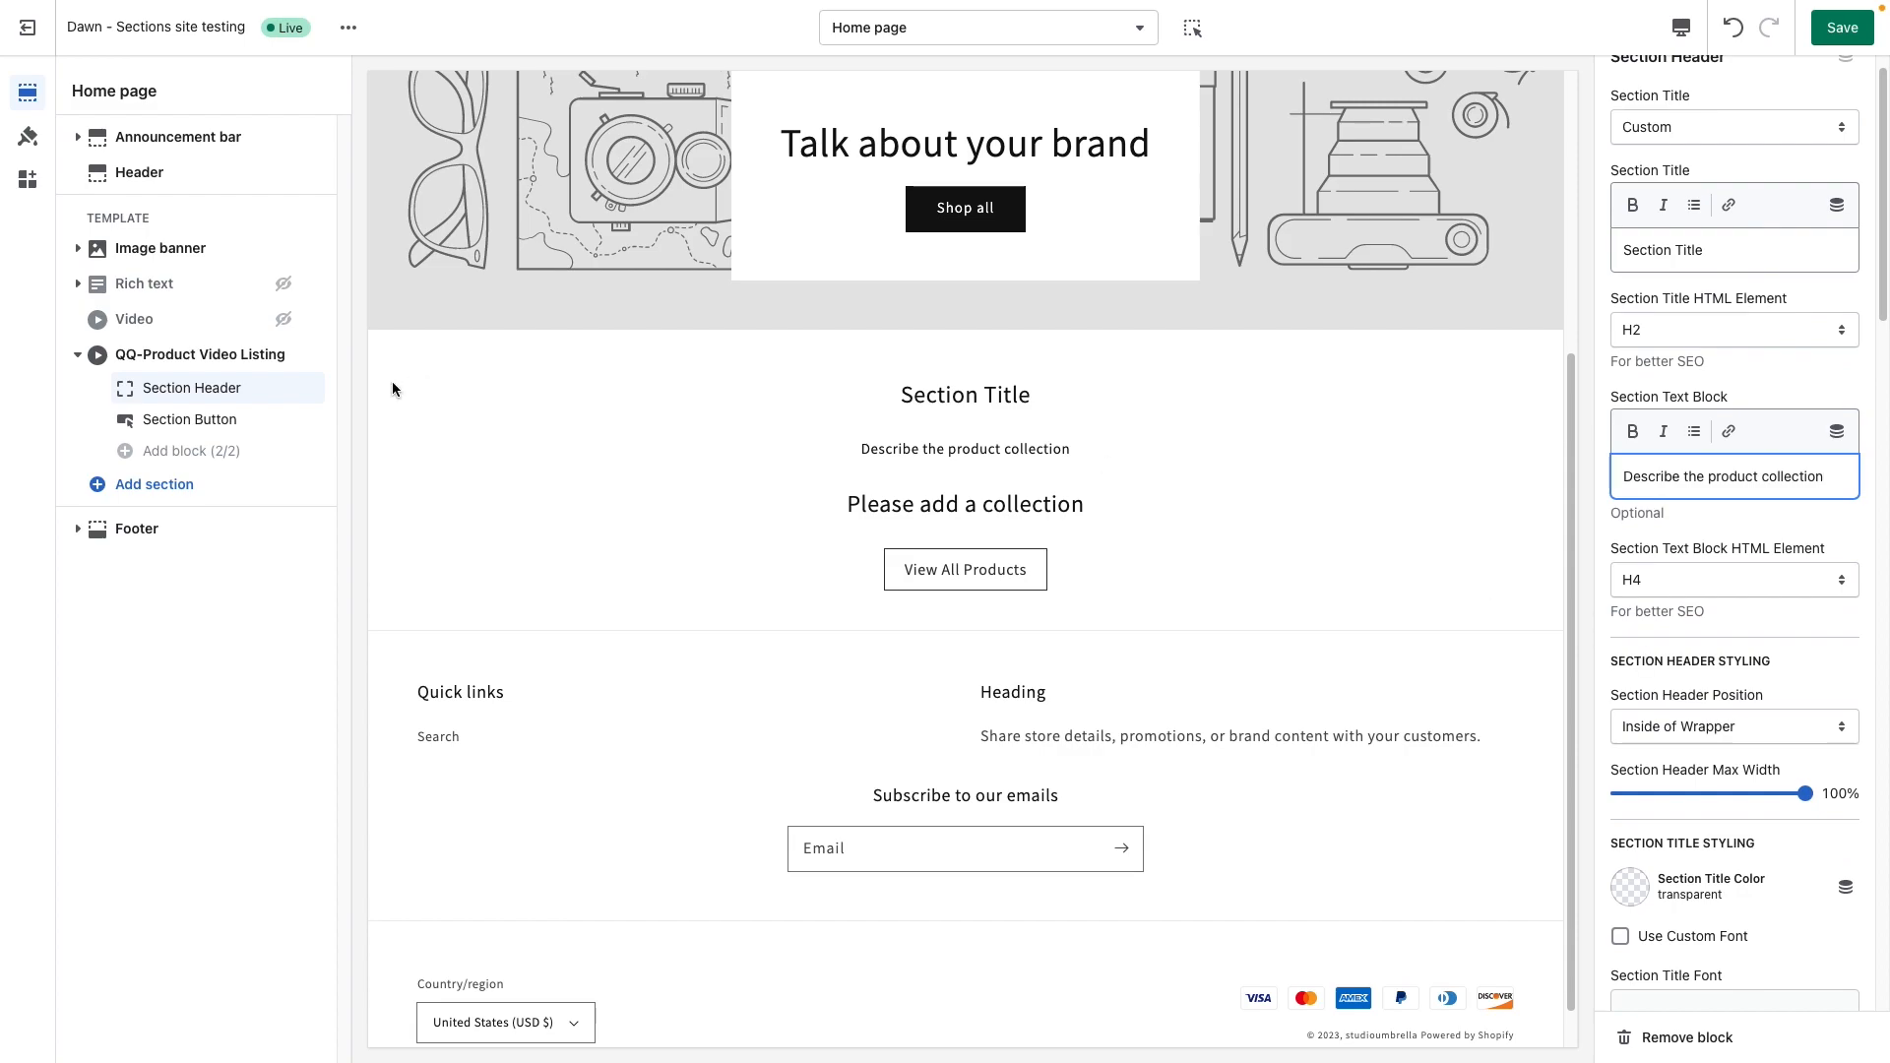
Assign the Products collection to the QQ-Product Video Listing section.
click(195, 361)
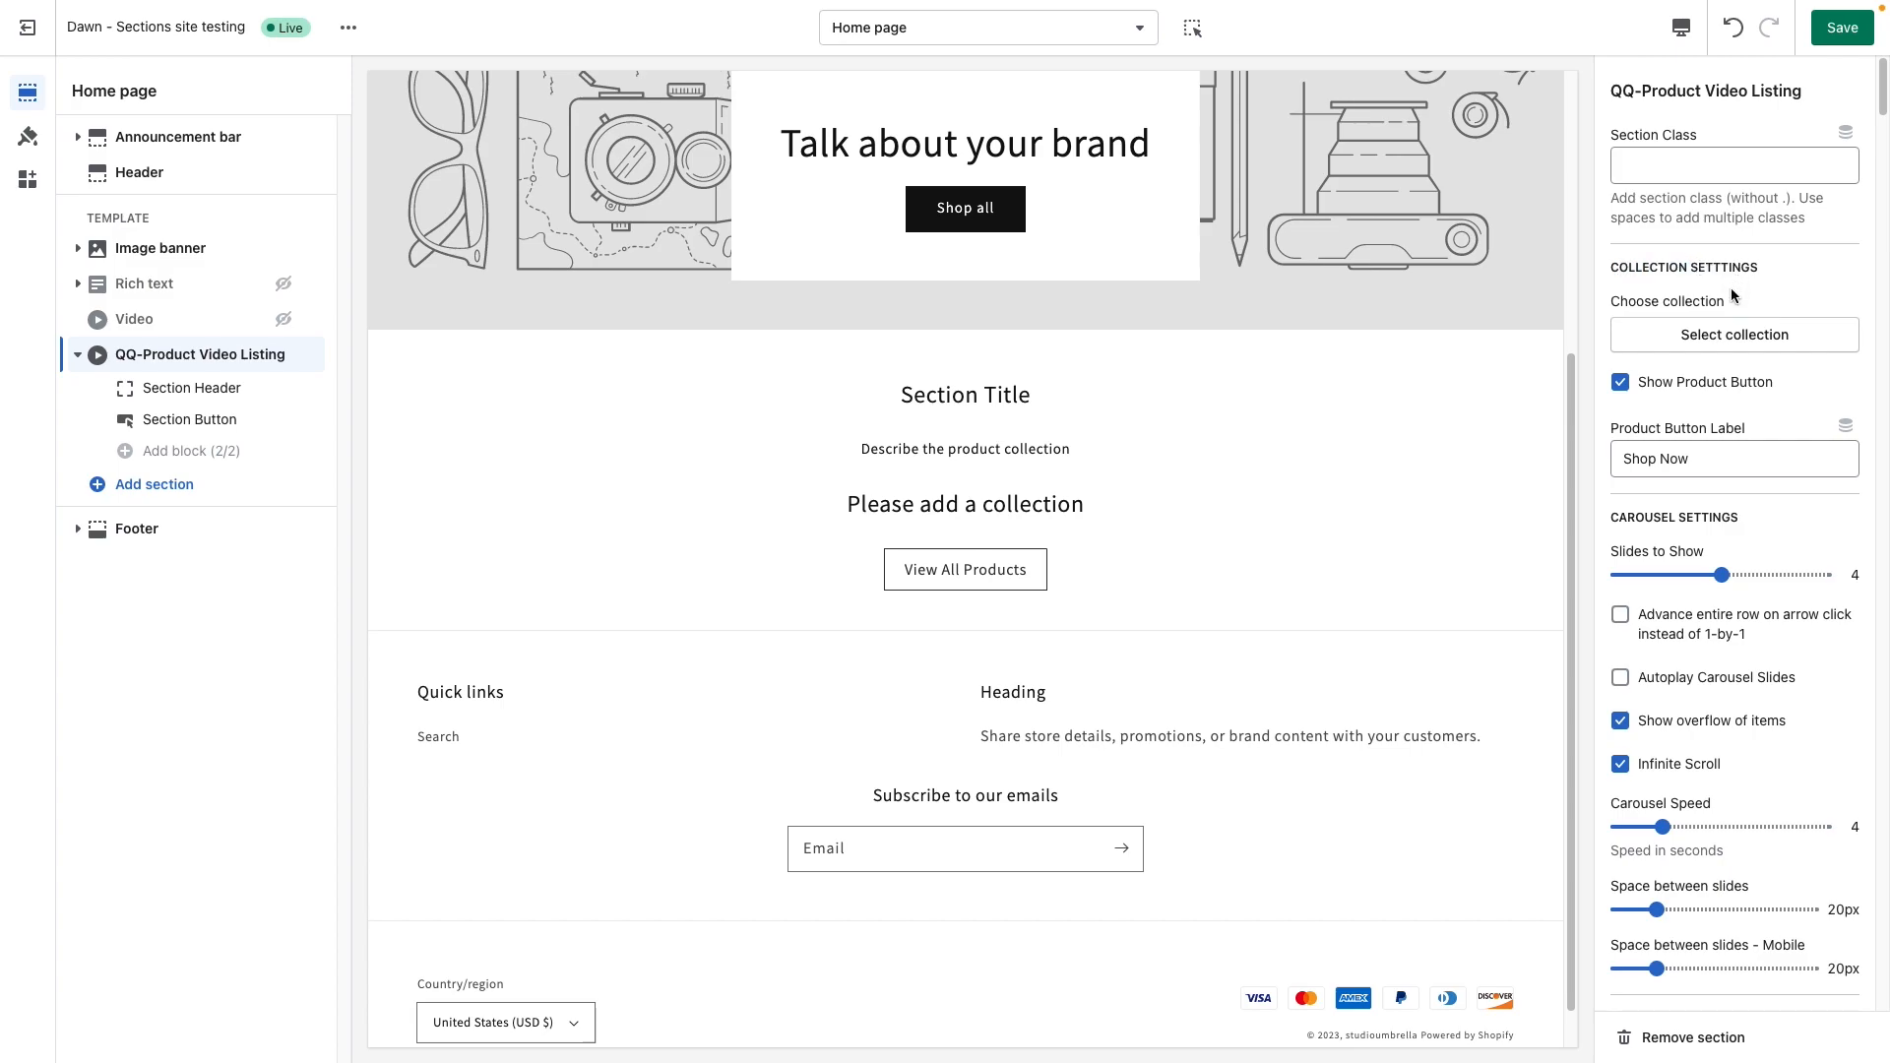
click(1721, 335)
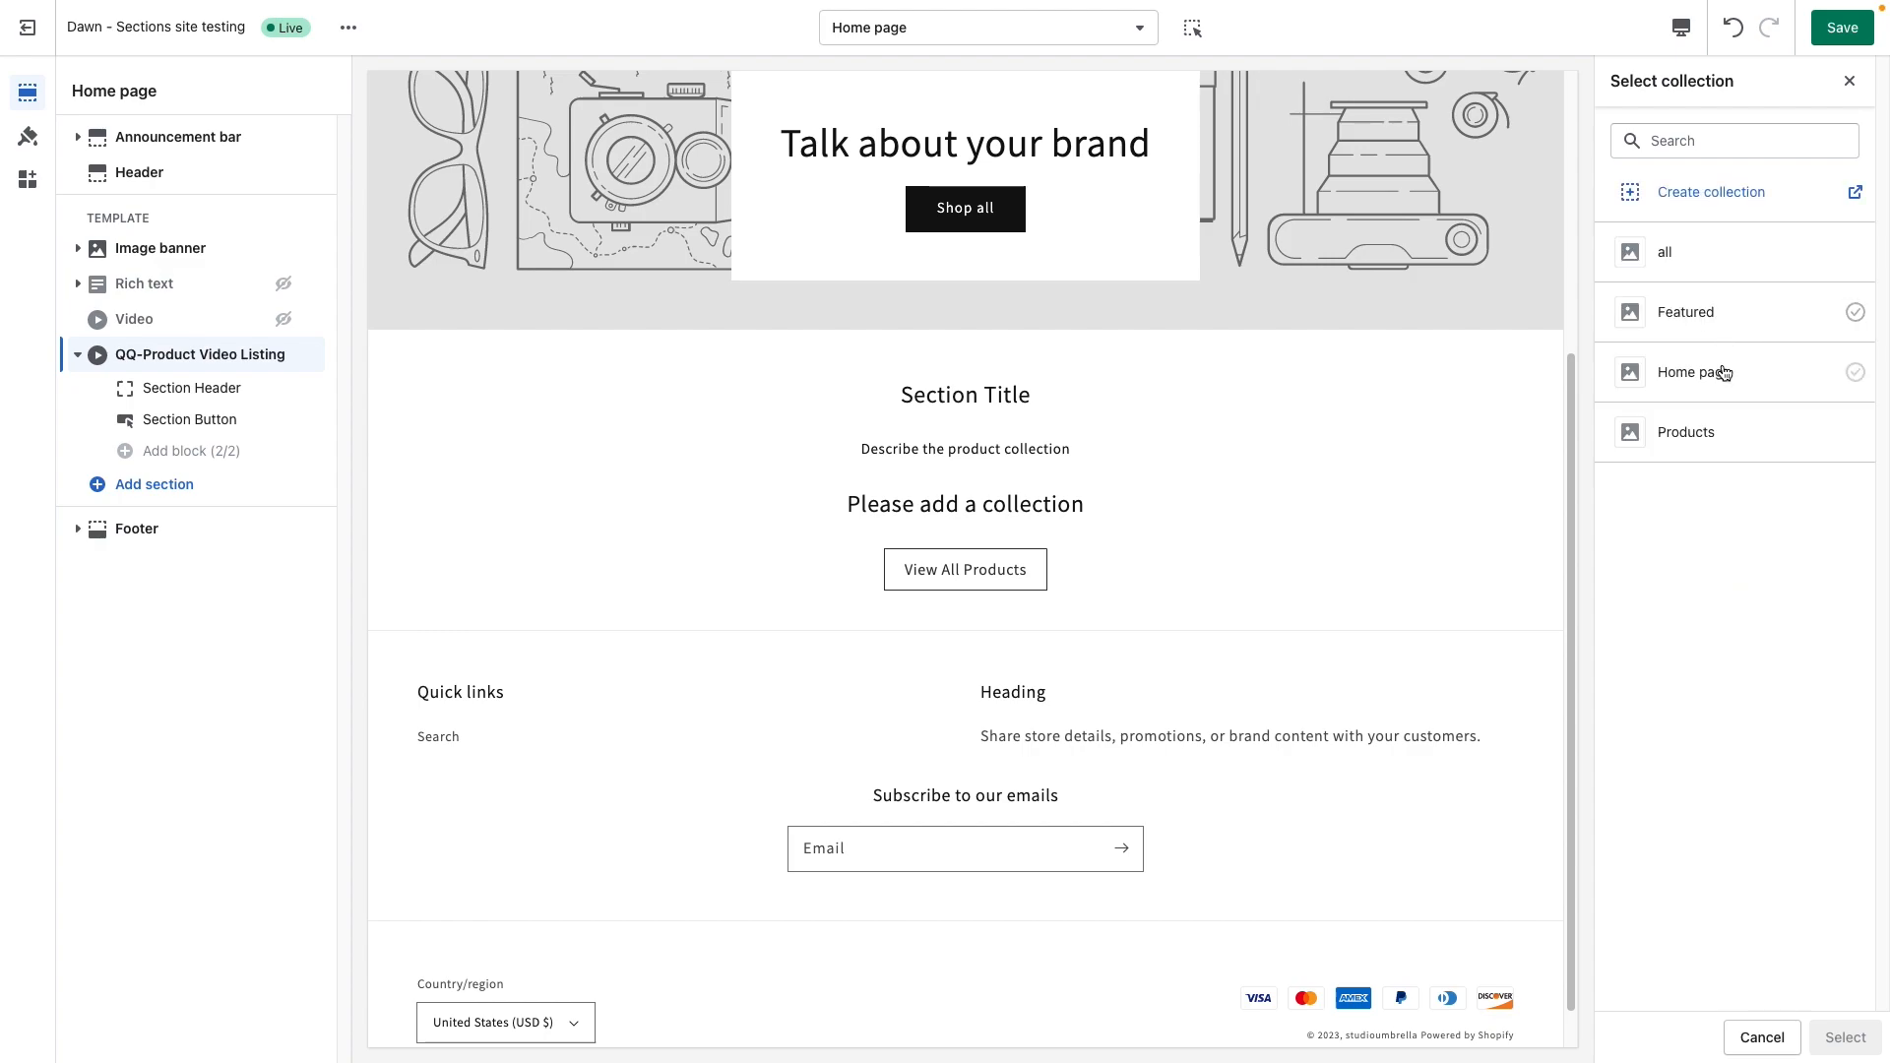
click(1720, 446)
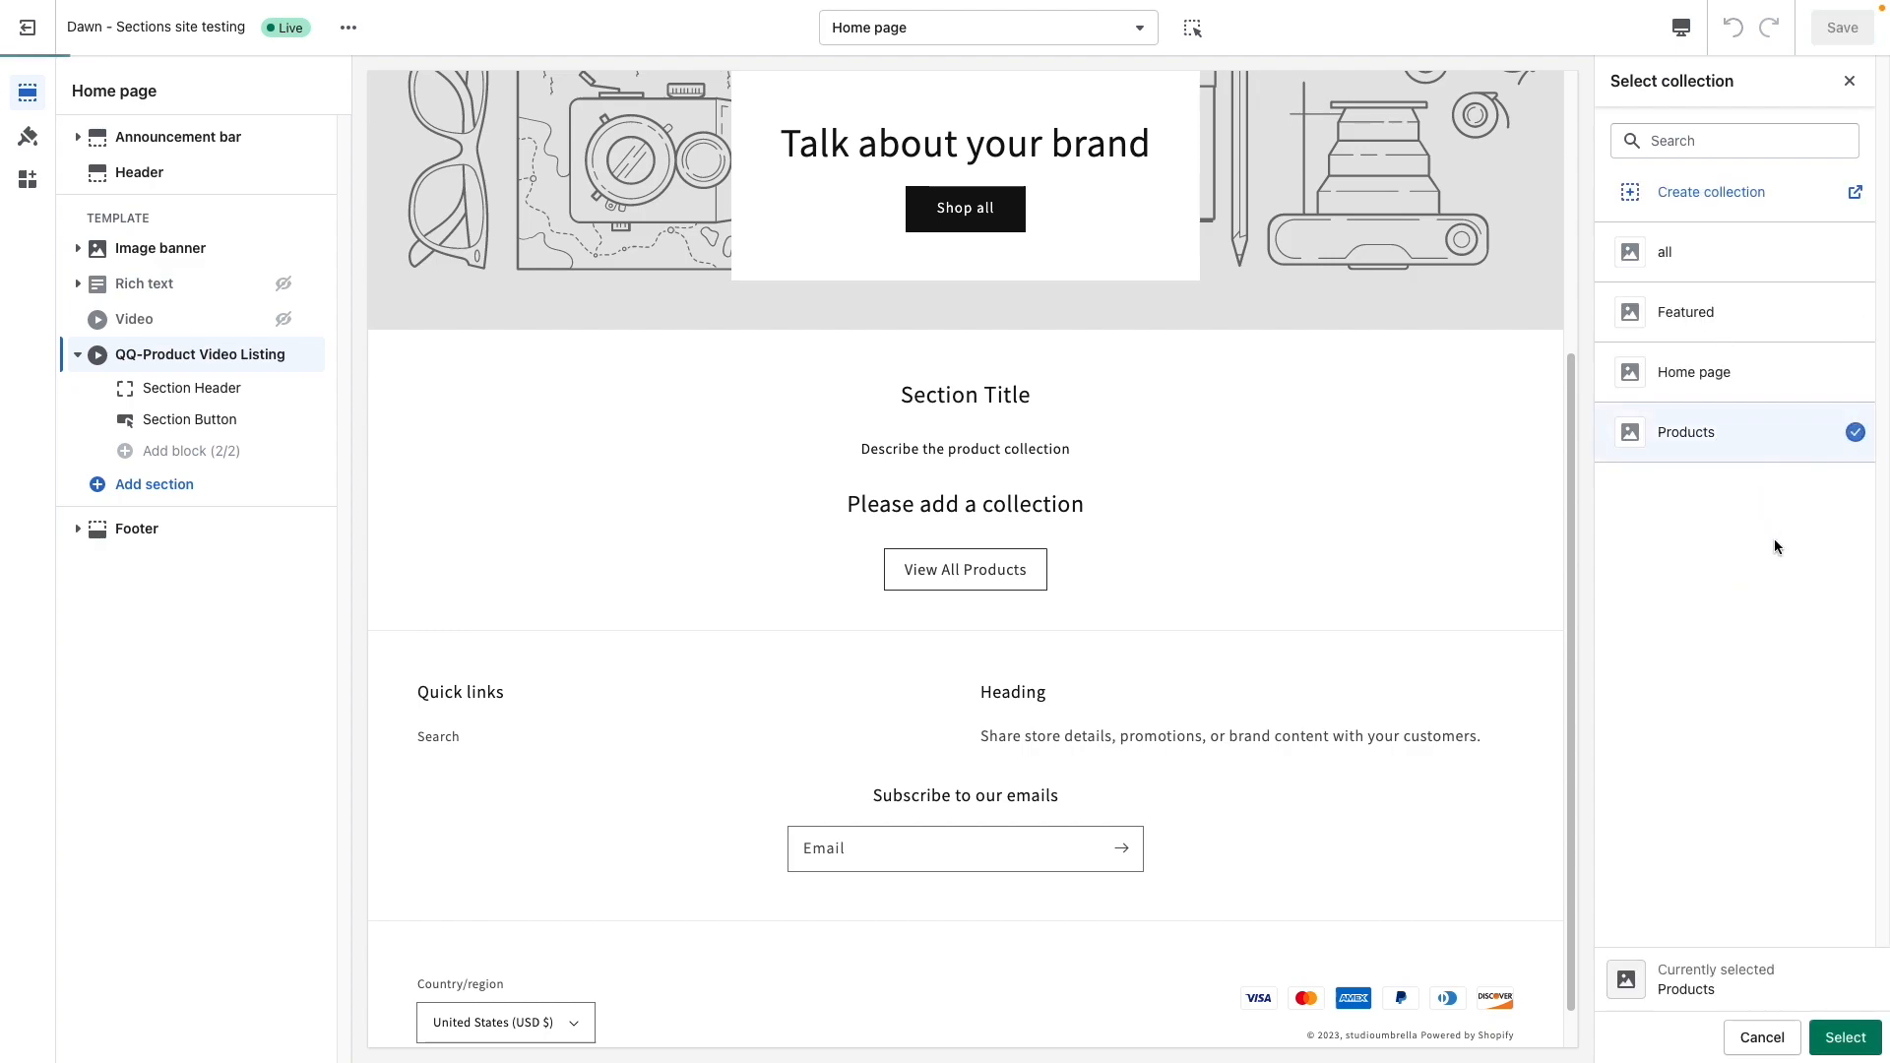
click(1844, 1037)
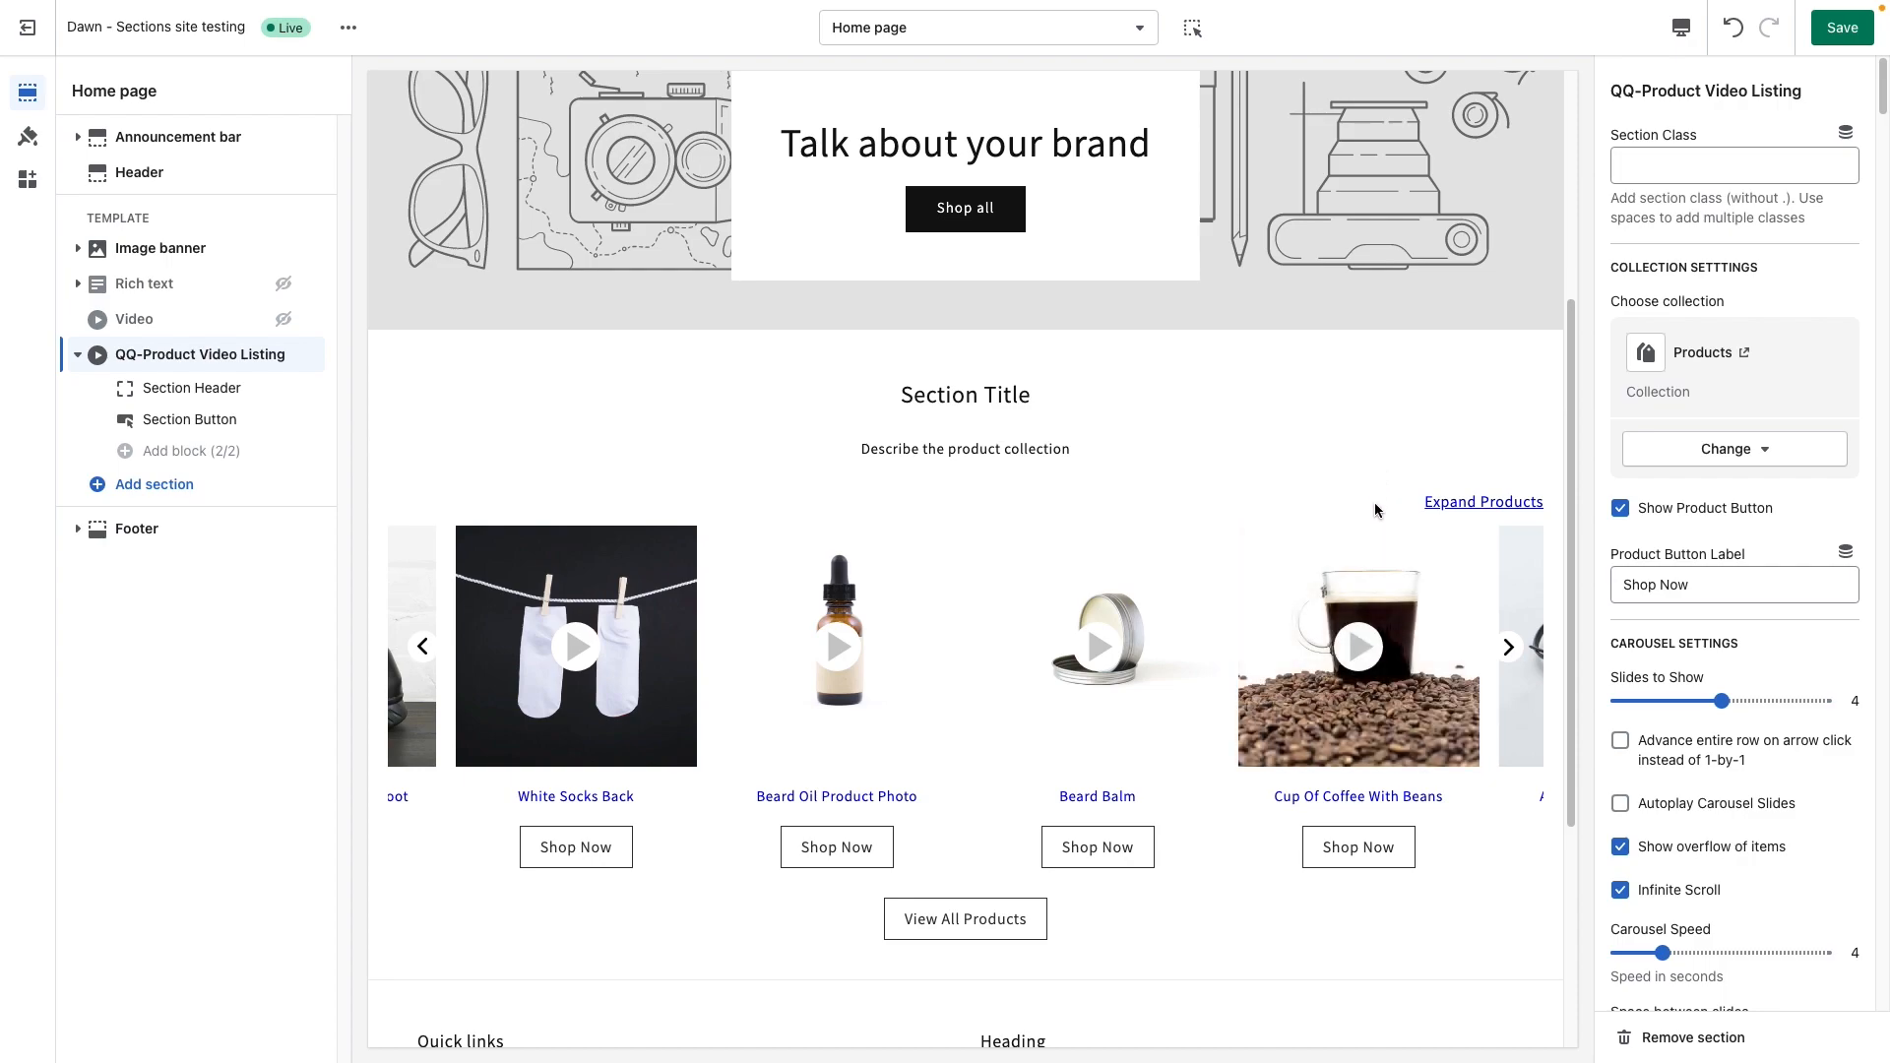
mouse_move(1374, 552)
Try the product listing without its product buttons, and turn Show Product Button back on.
scroll(1699, 530, down, 1)
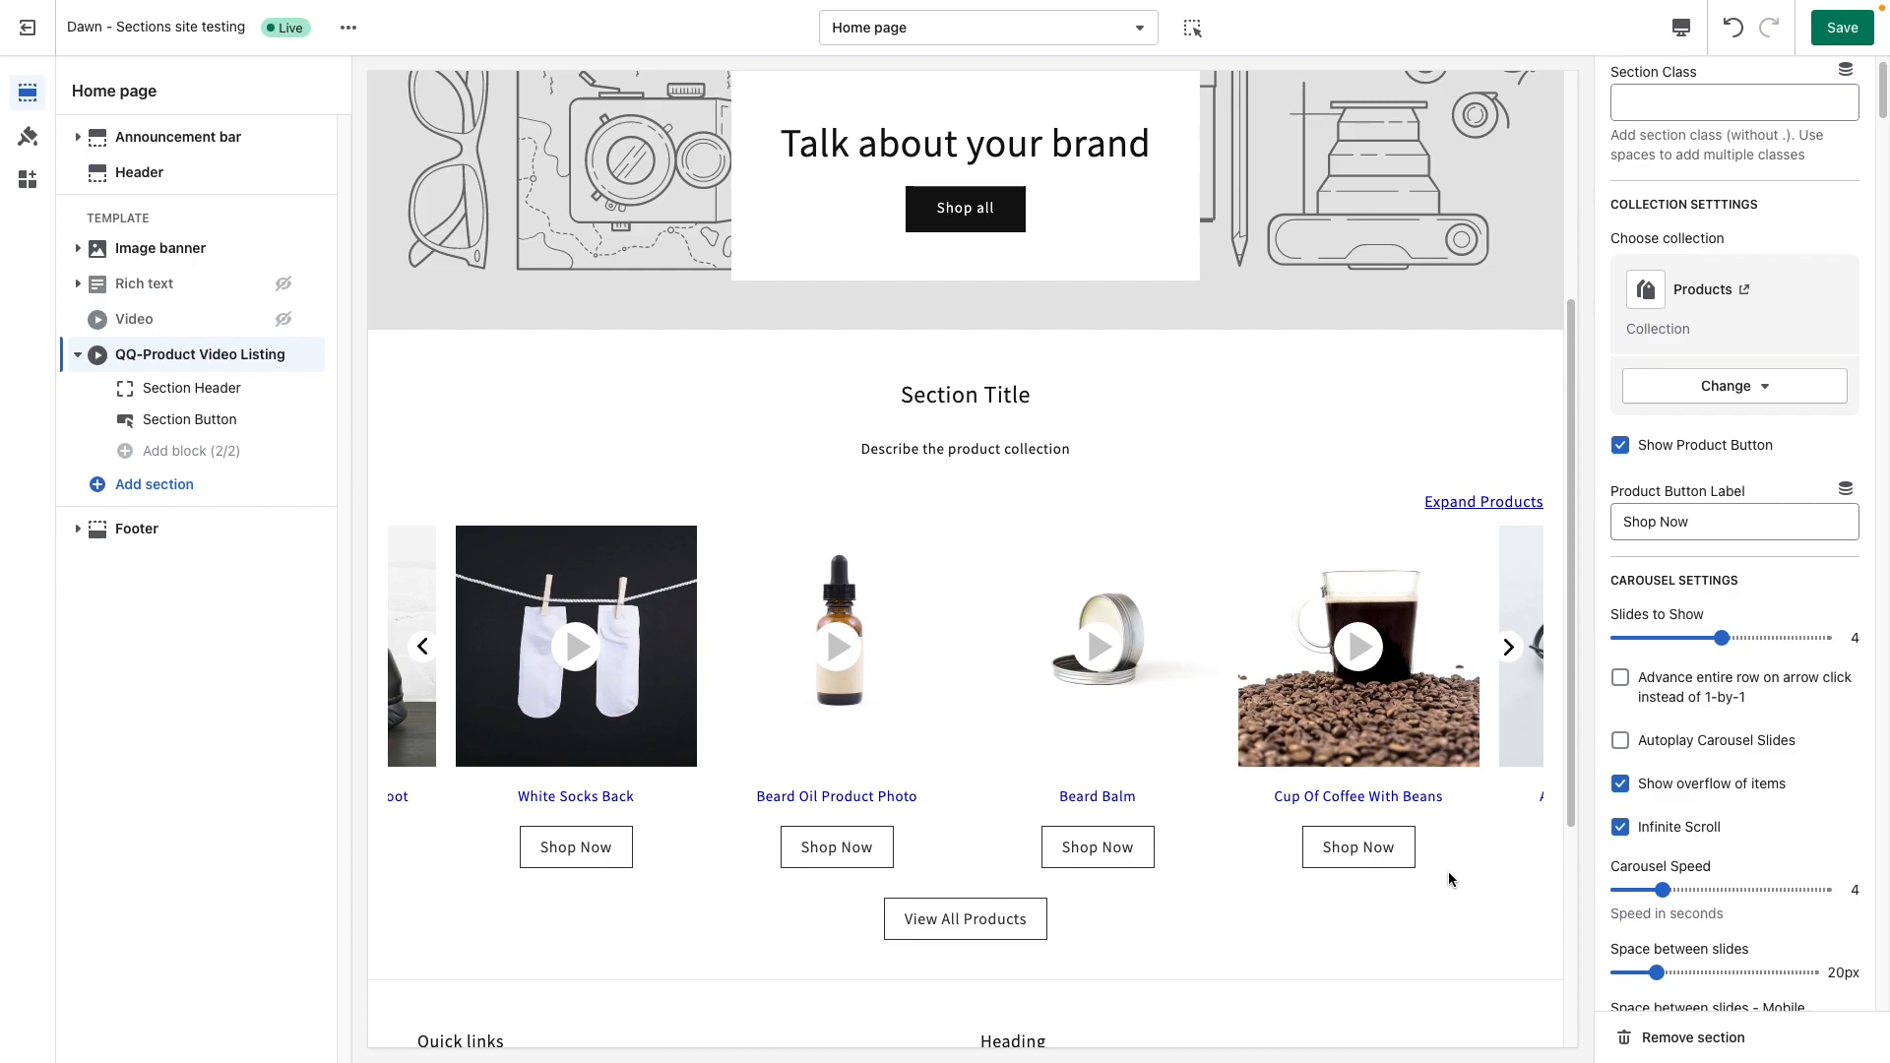
click(1623, 447)
click(1622, 447)
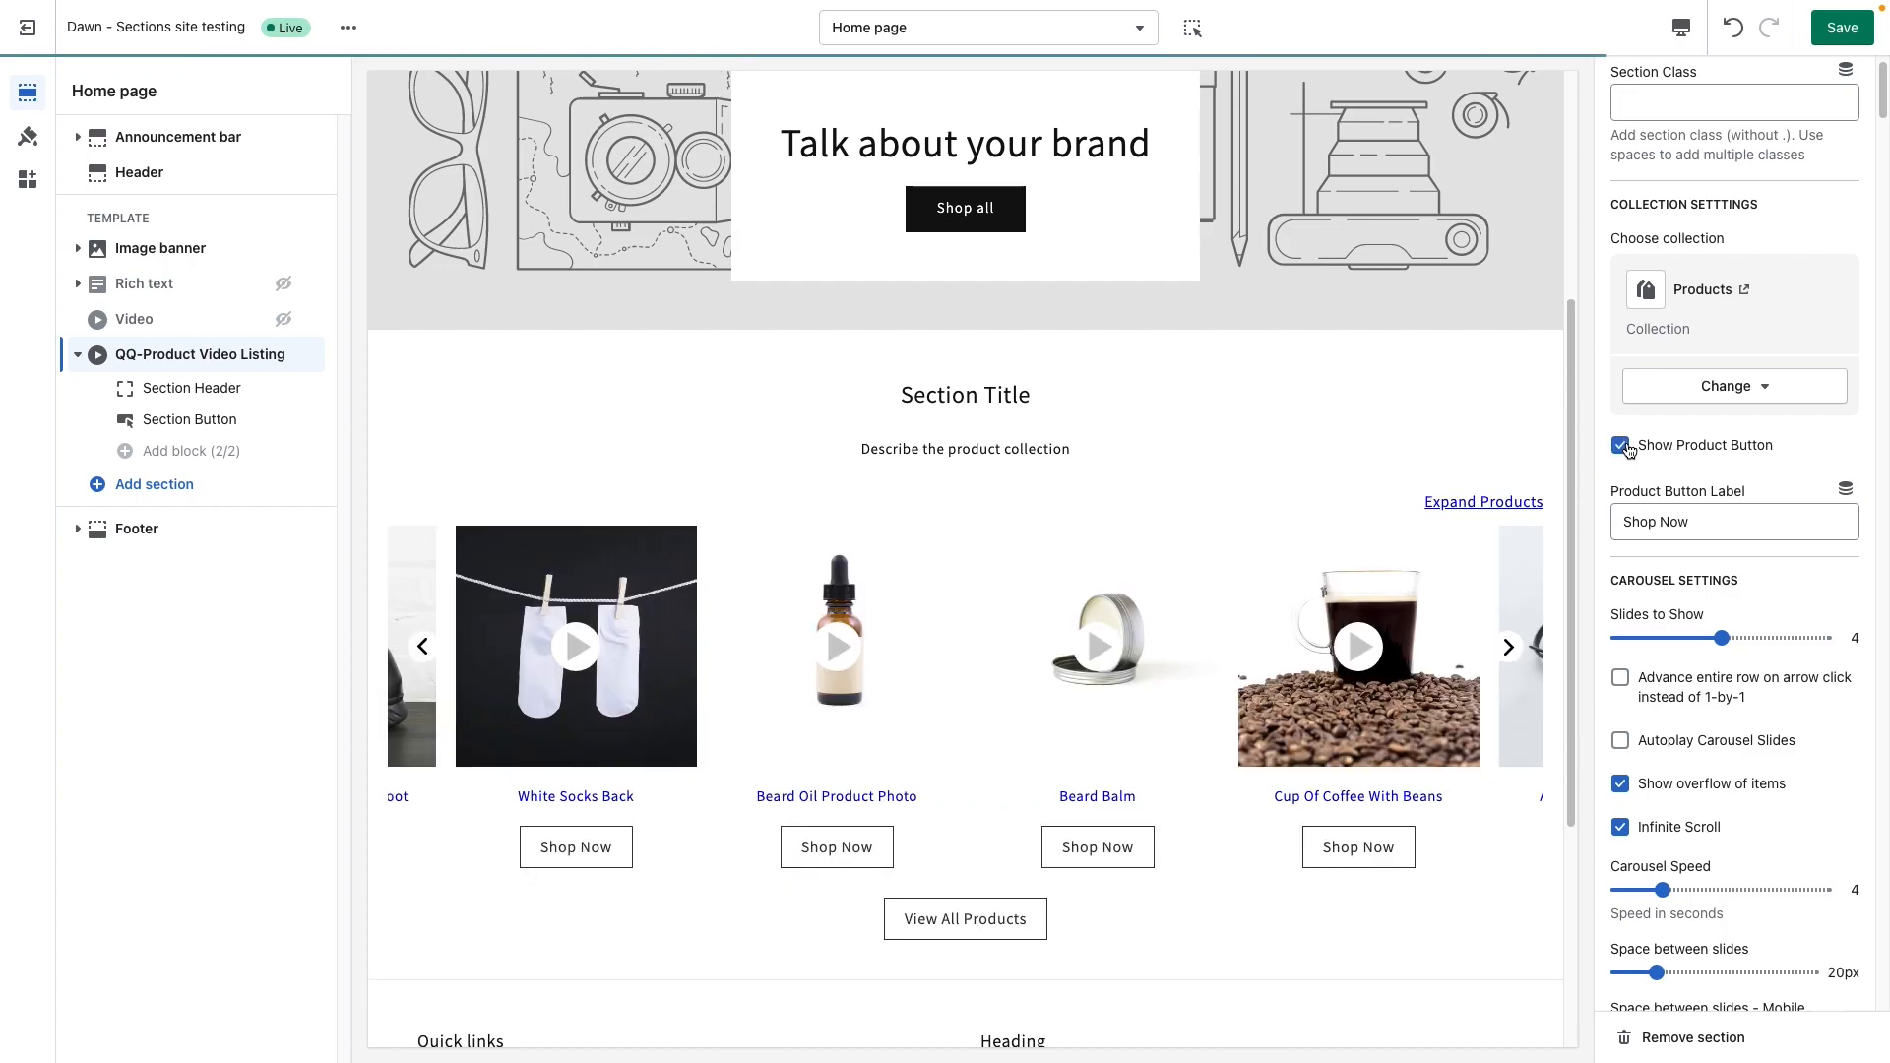
click(1629, 450)
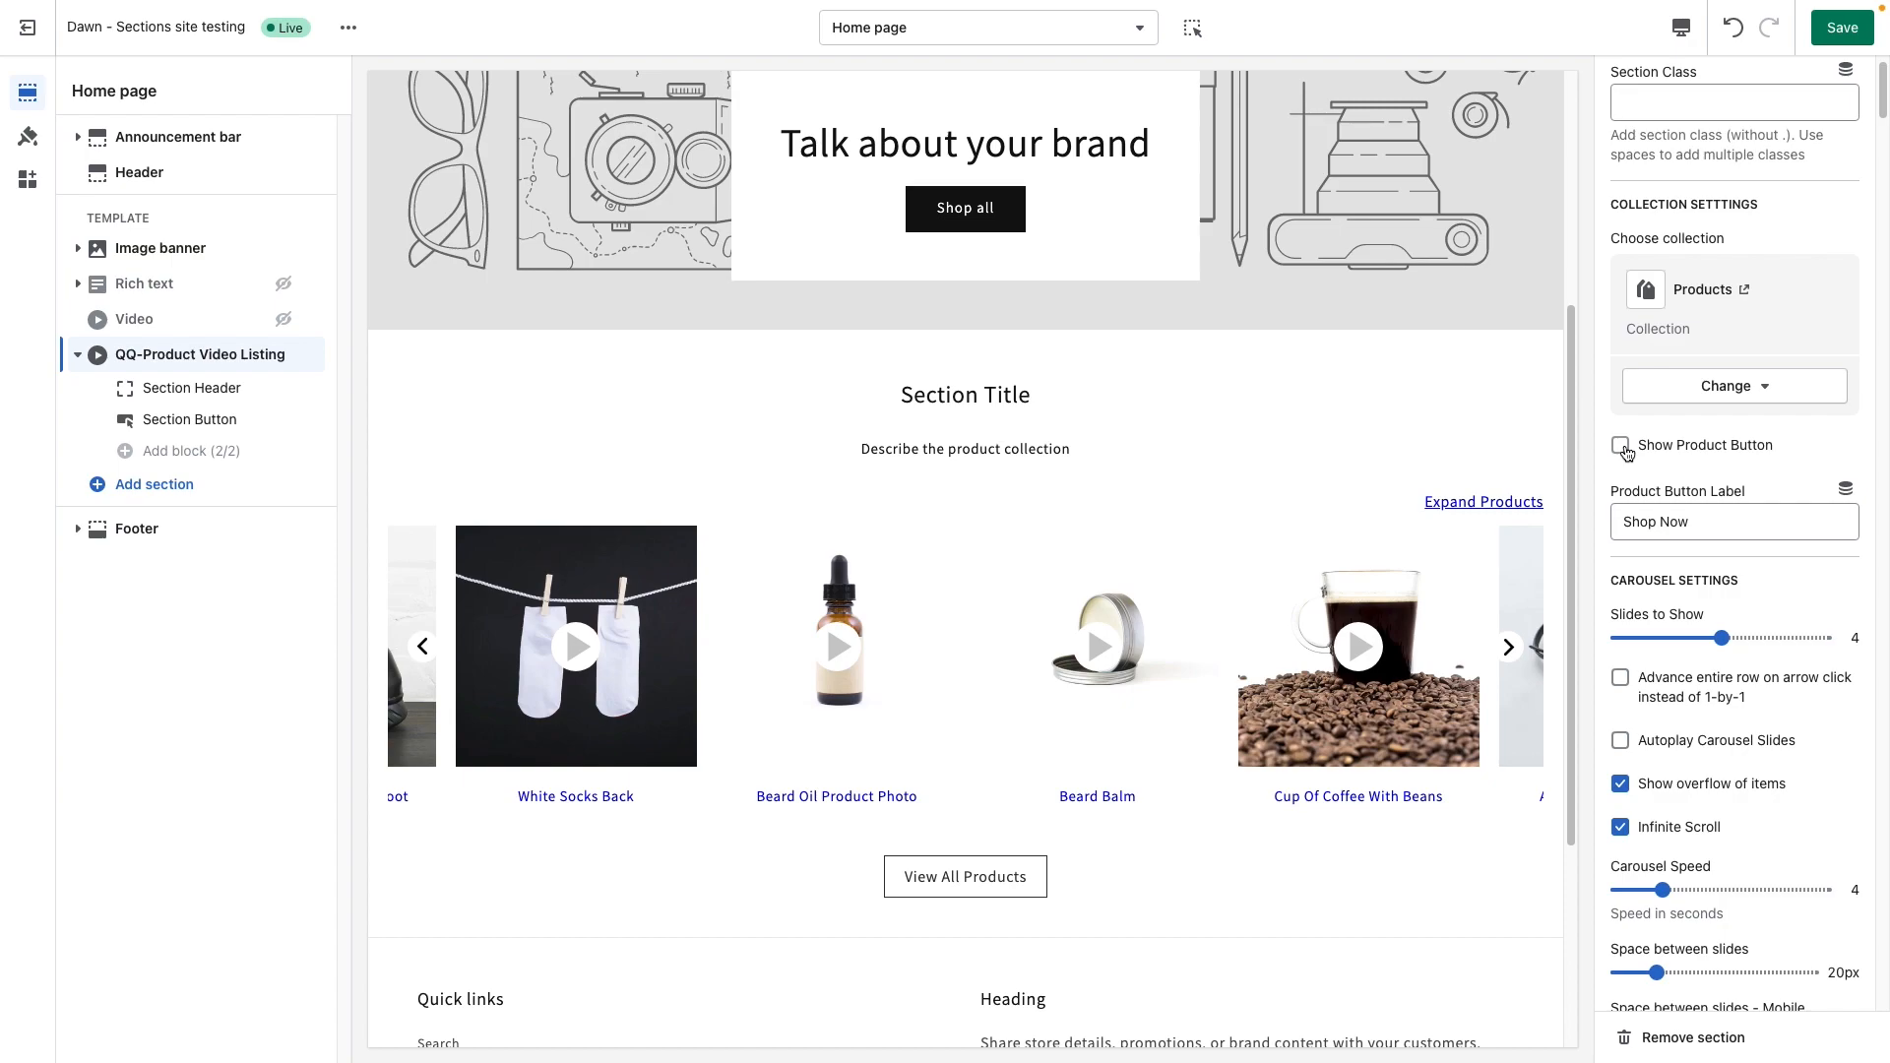
click(1622, 447)
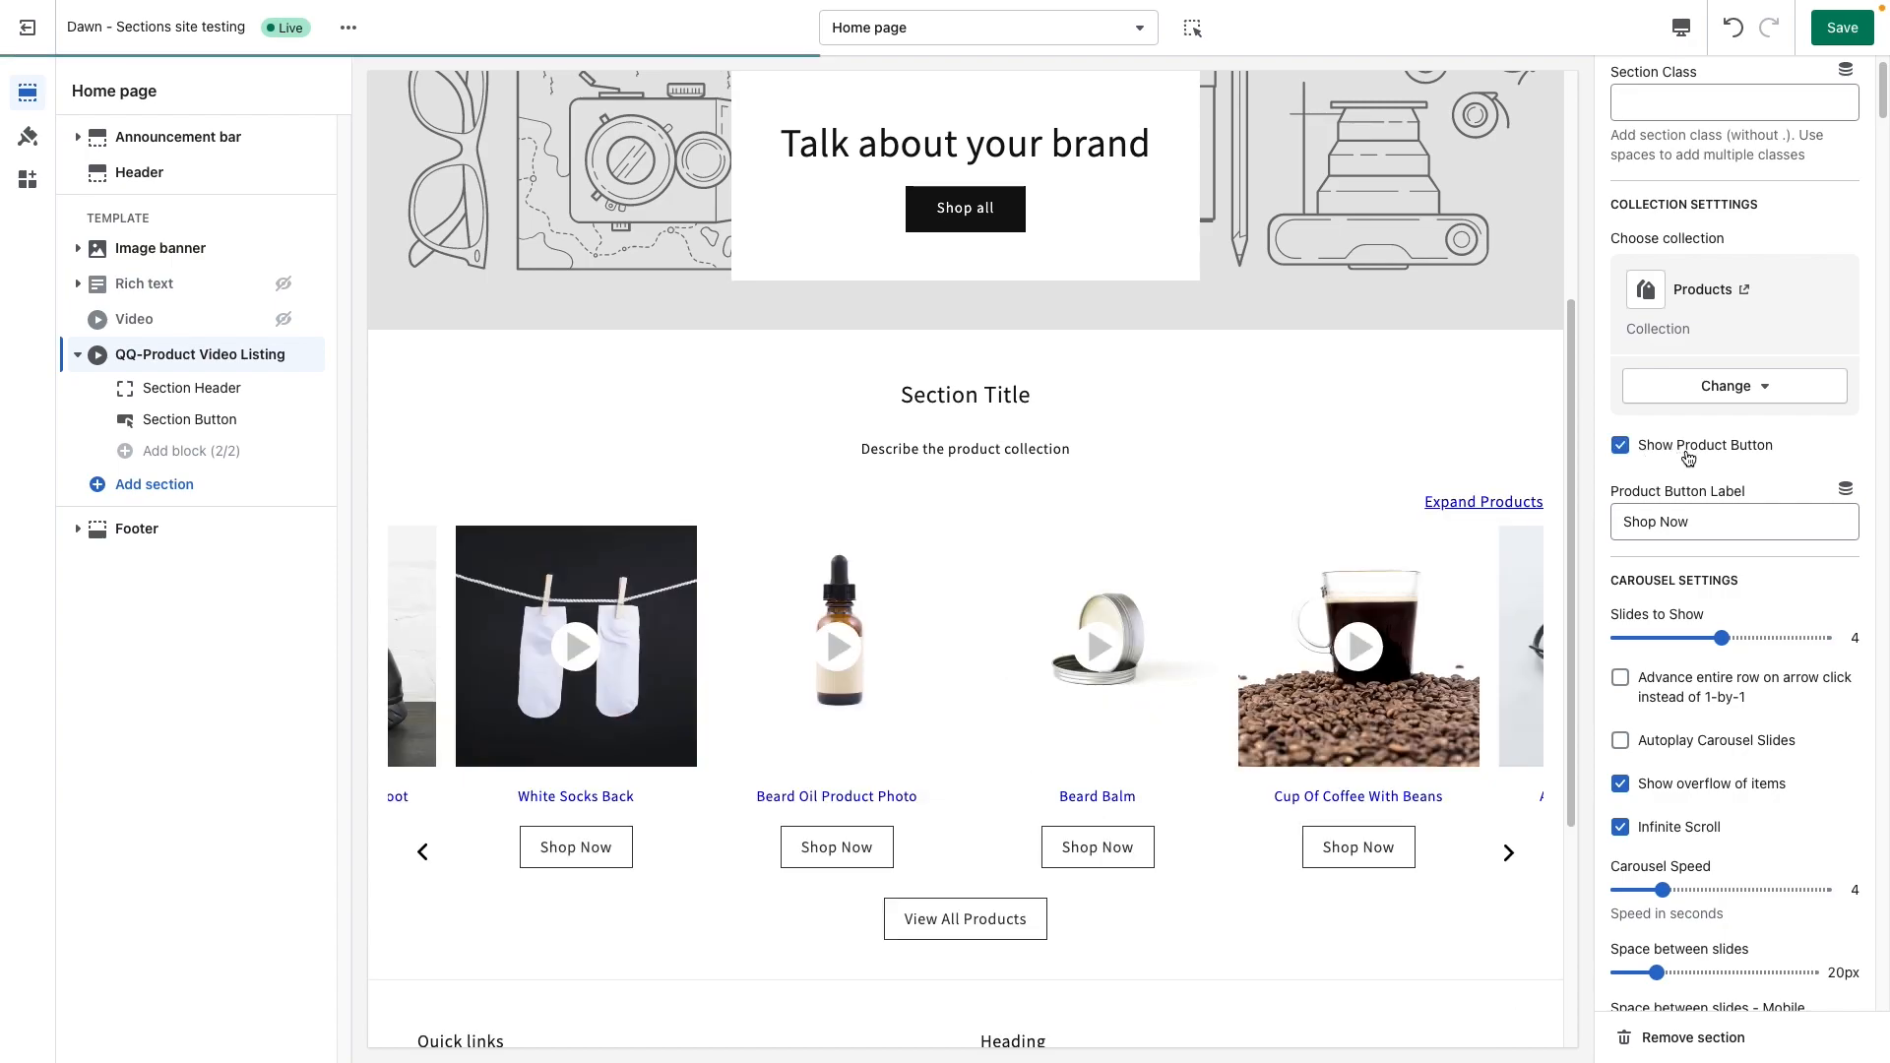
click(1704, 530)
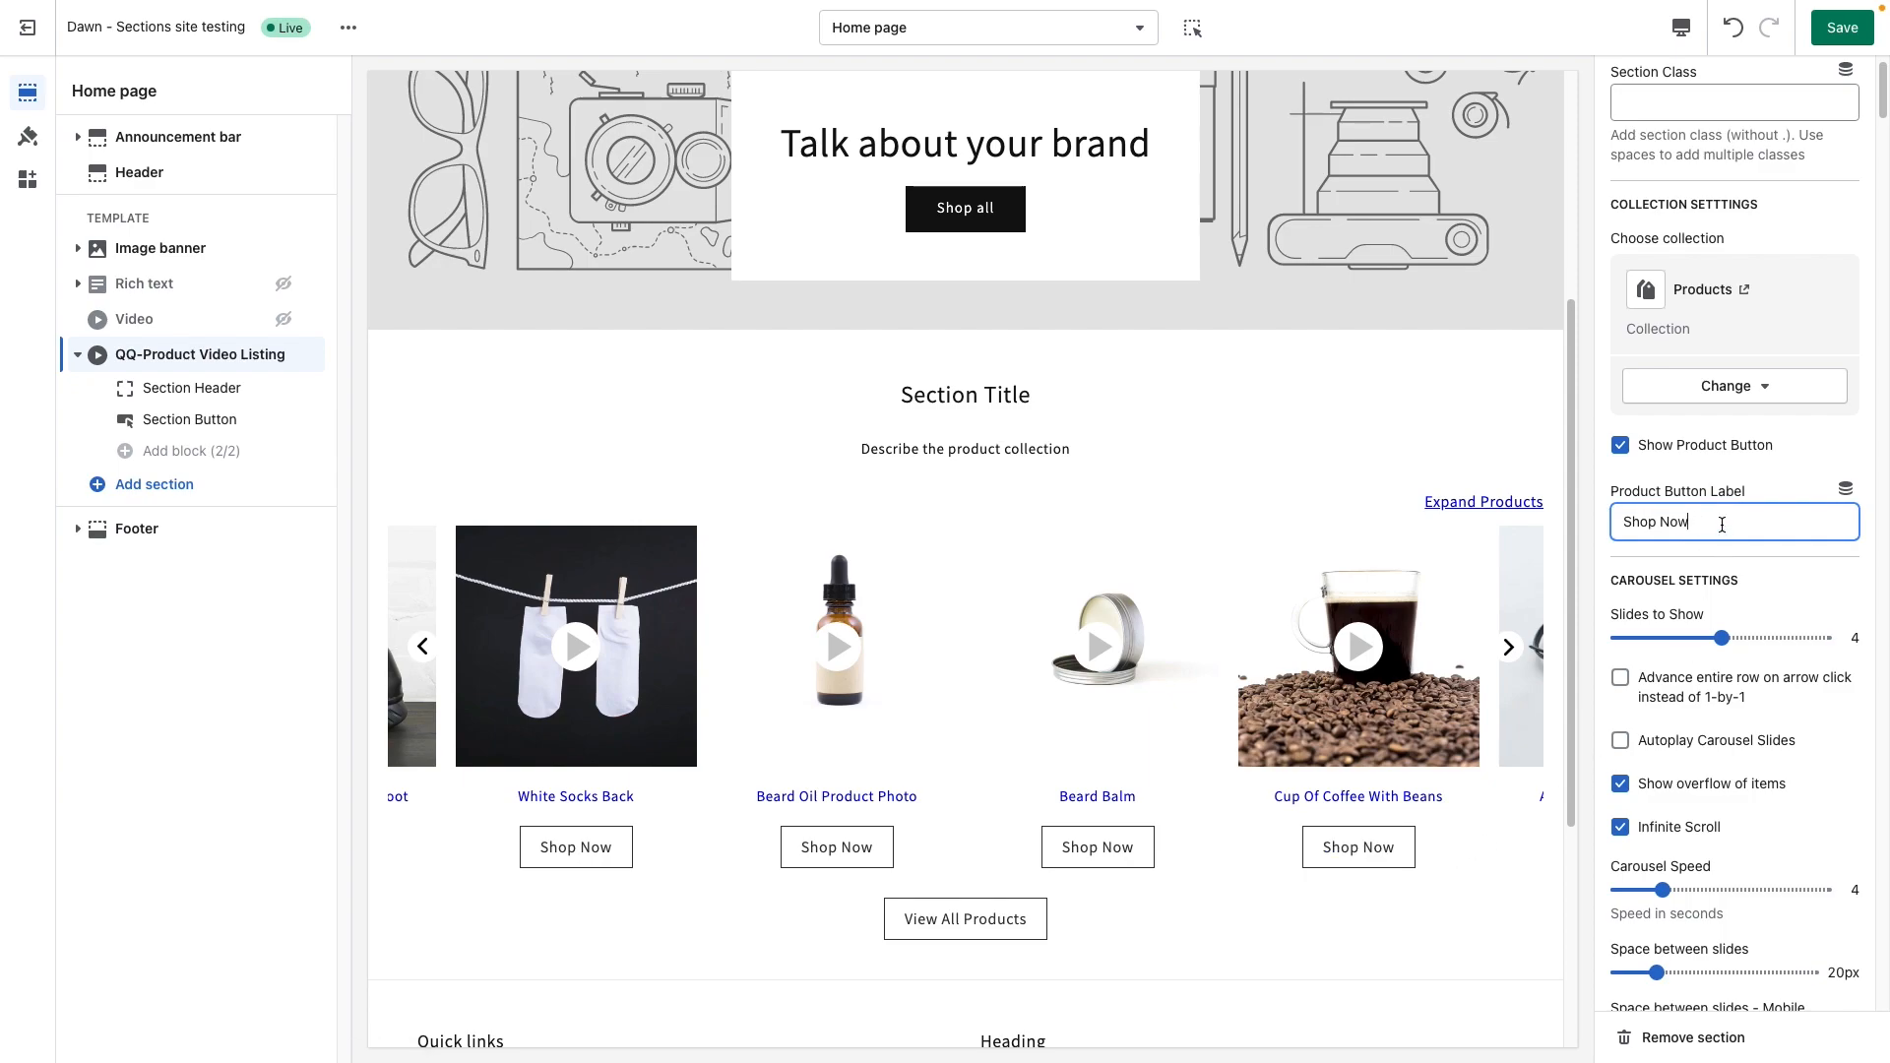
Try the carousel with 3, 2 and 6 slides to show, and return Slides to Show to 4.
scroll(1723, 524, down, 3)
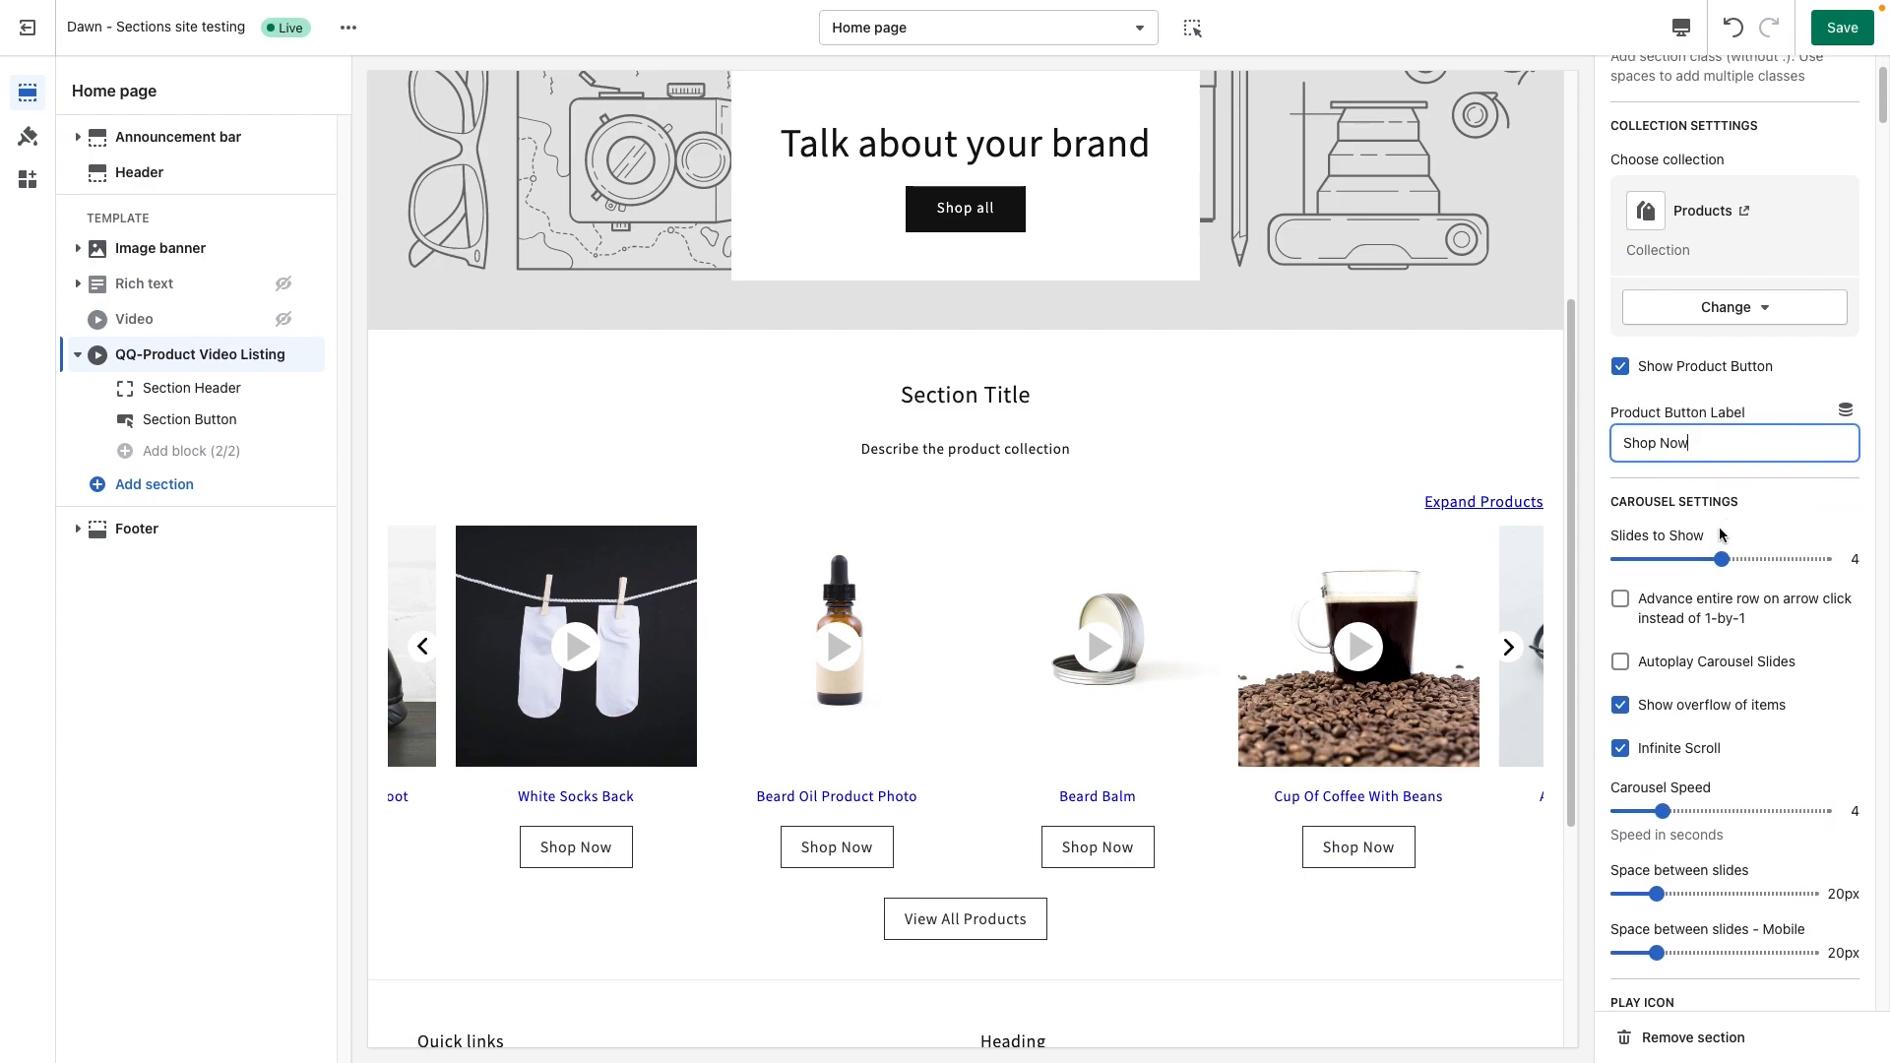
scroll(1722, 535, down, 3)
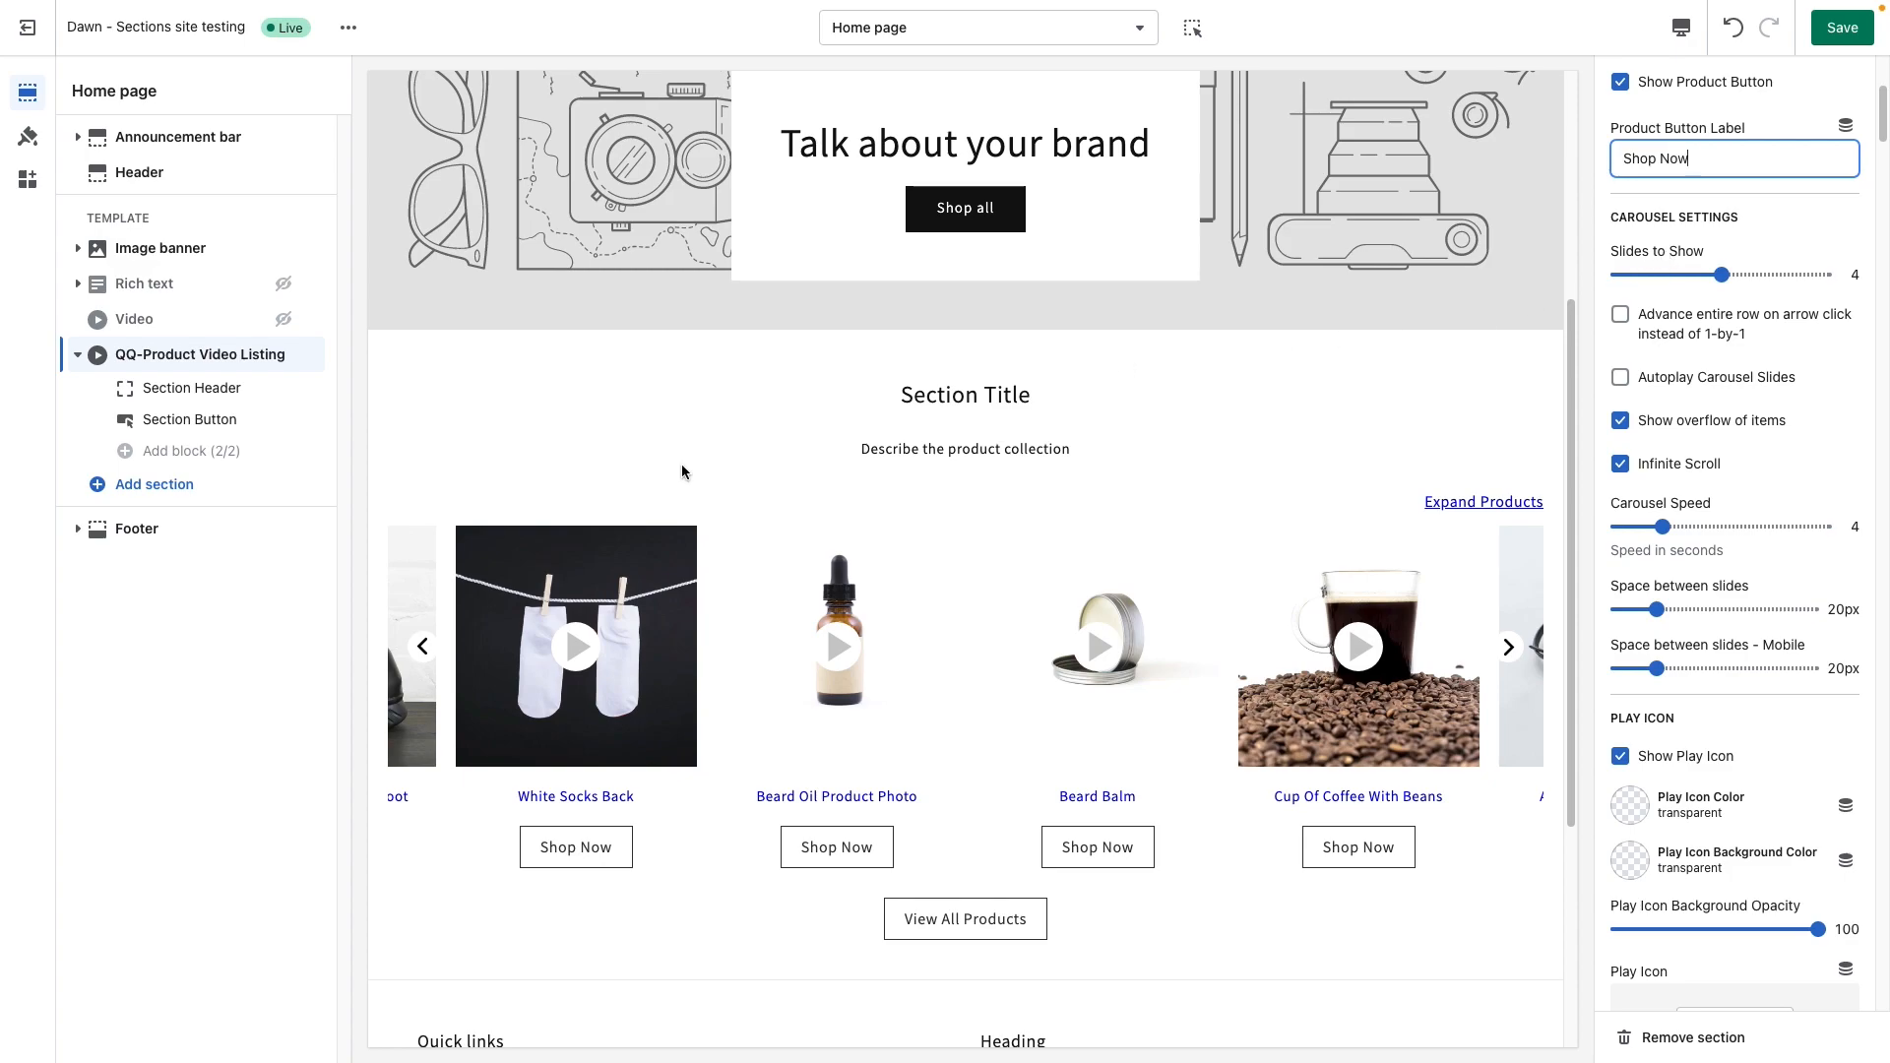
mouse_move(896, 576)
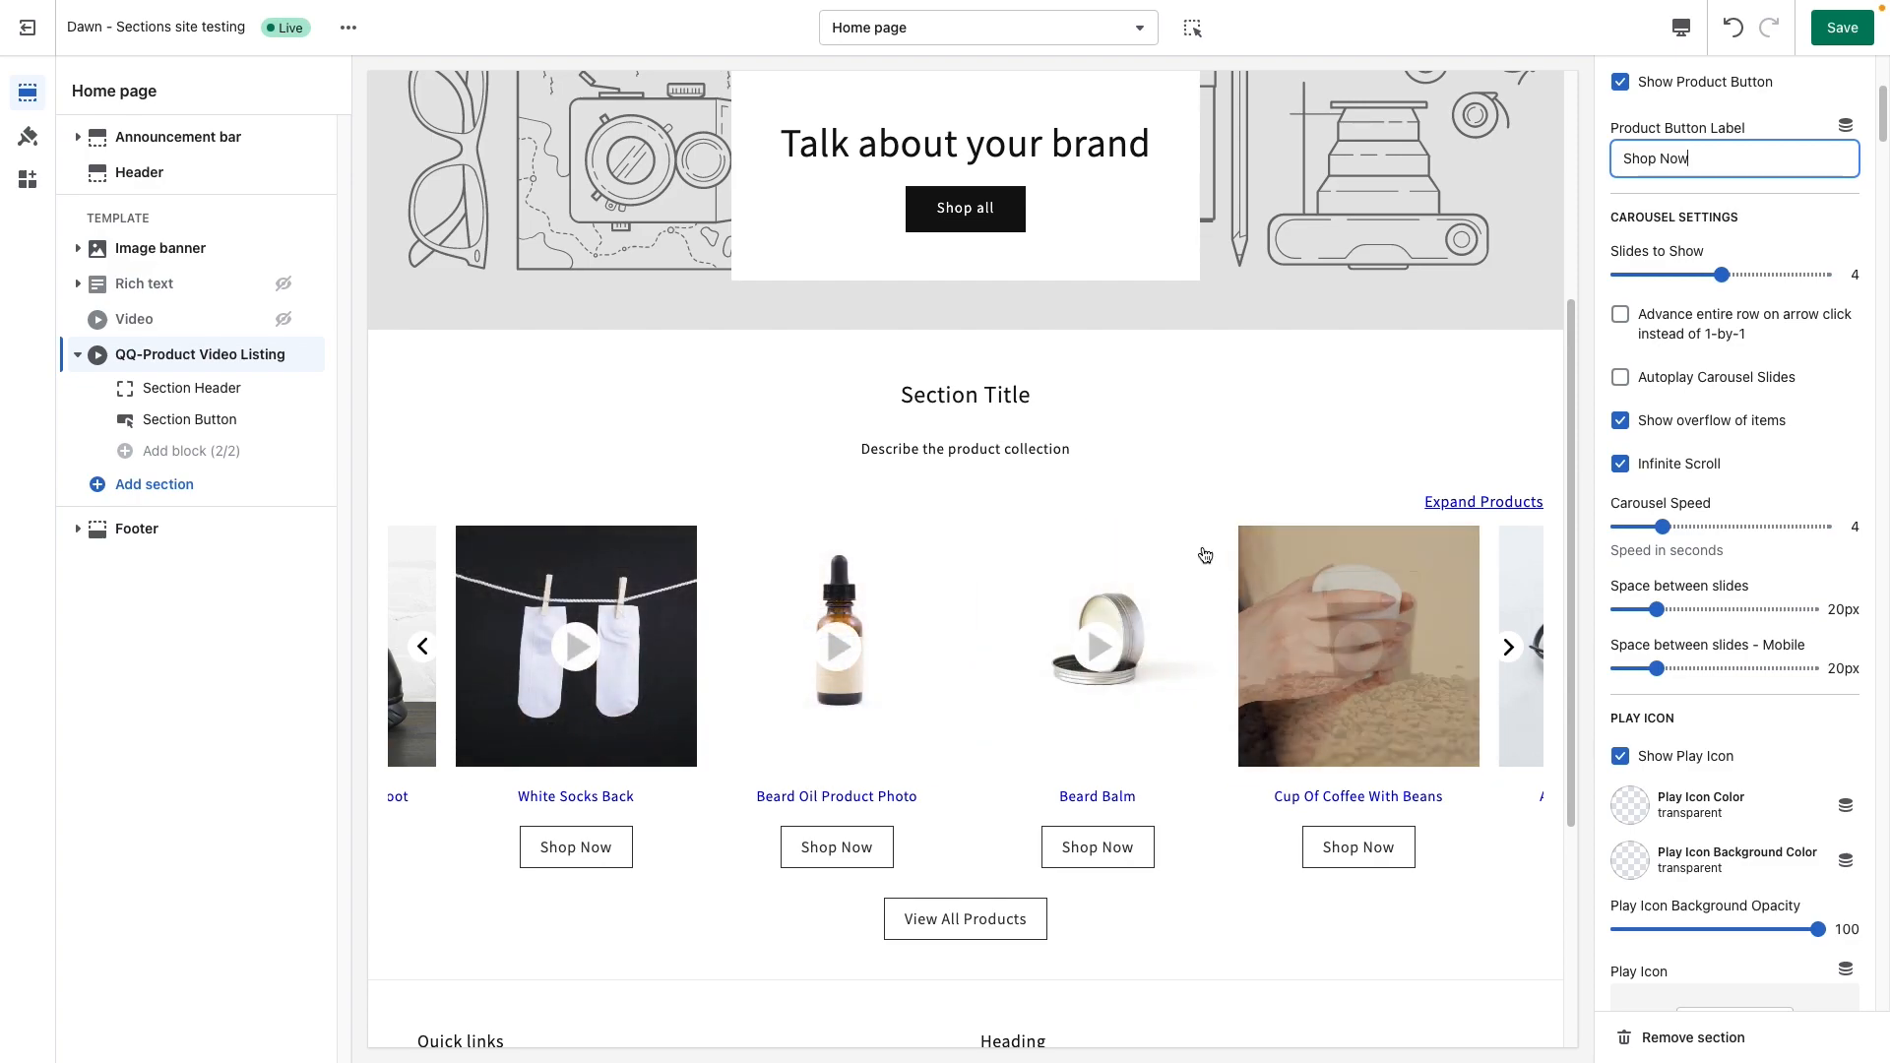
click(1671, 276)
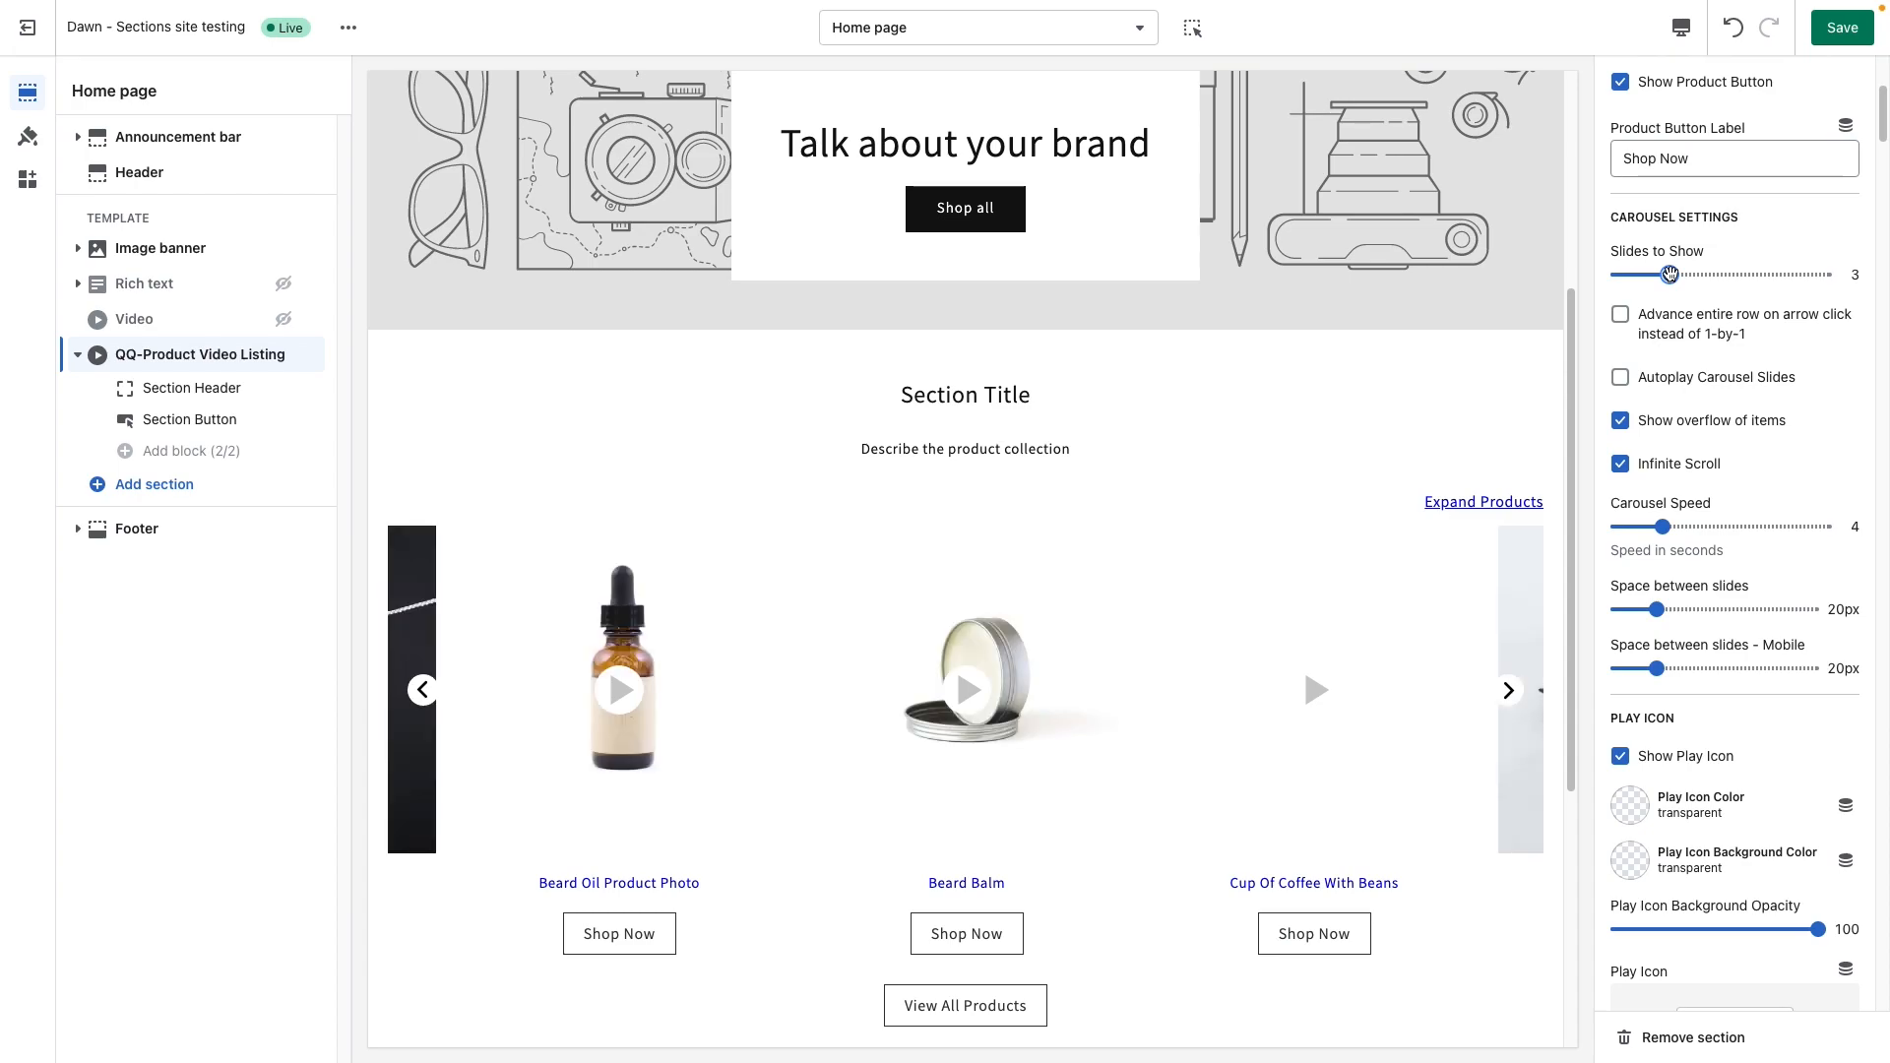
drag(1671, 274, 1635, 281)
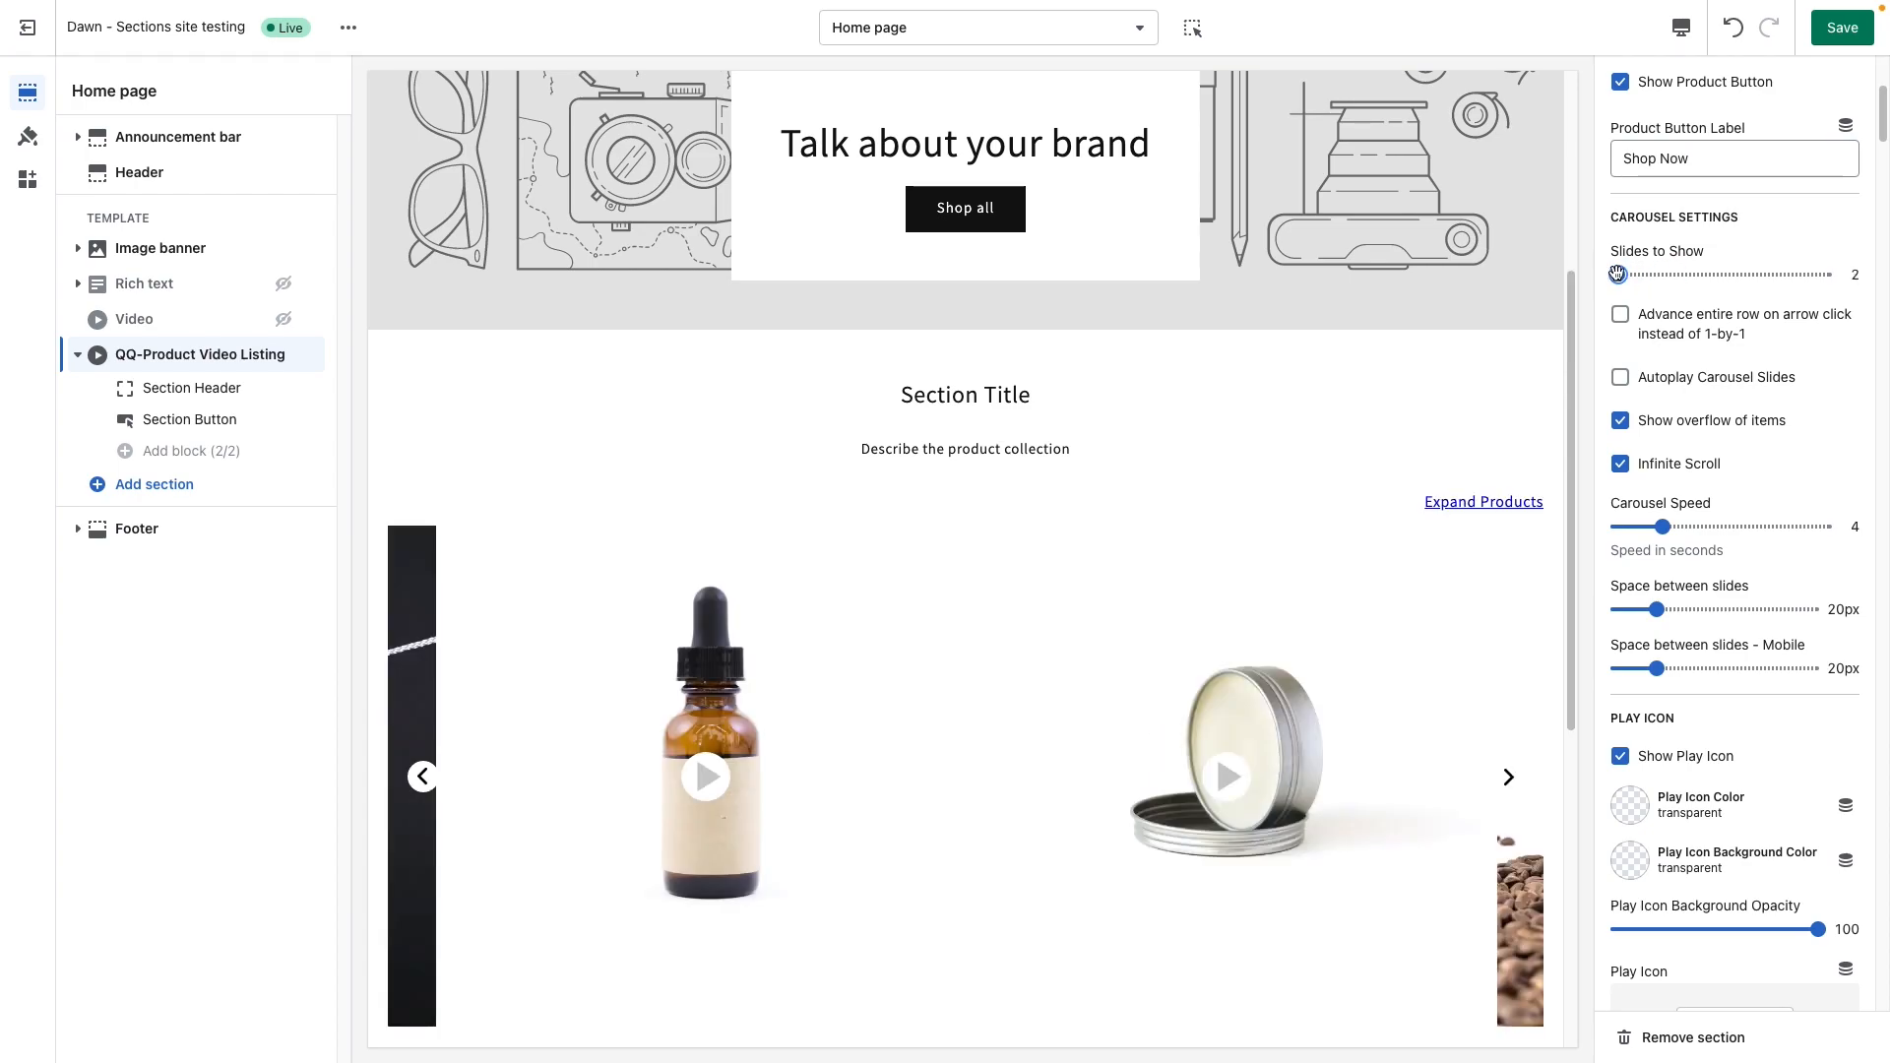
drag(1617, 274, 1826, 275)
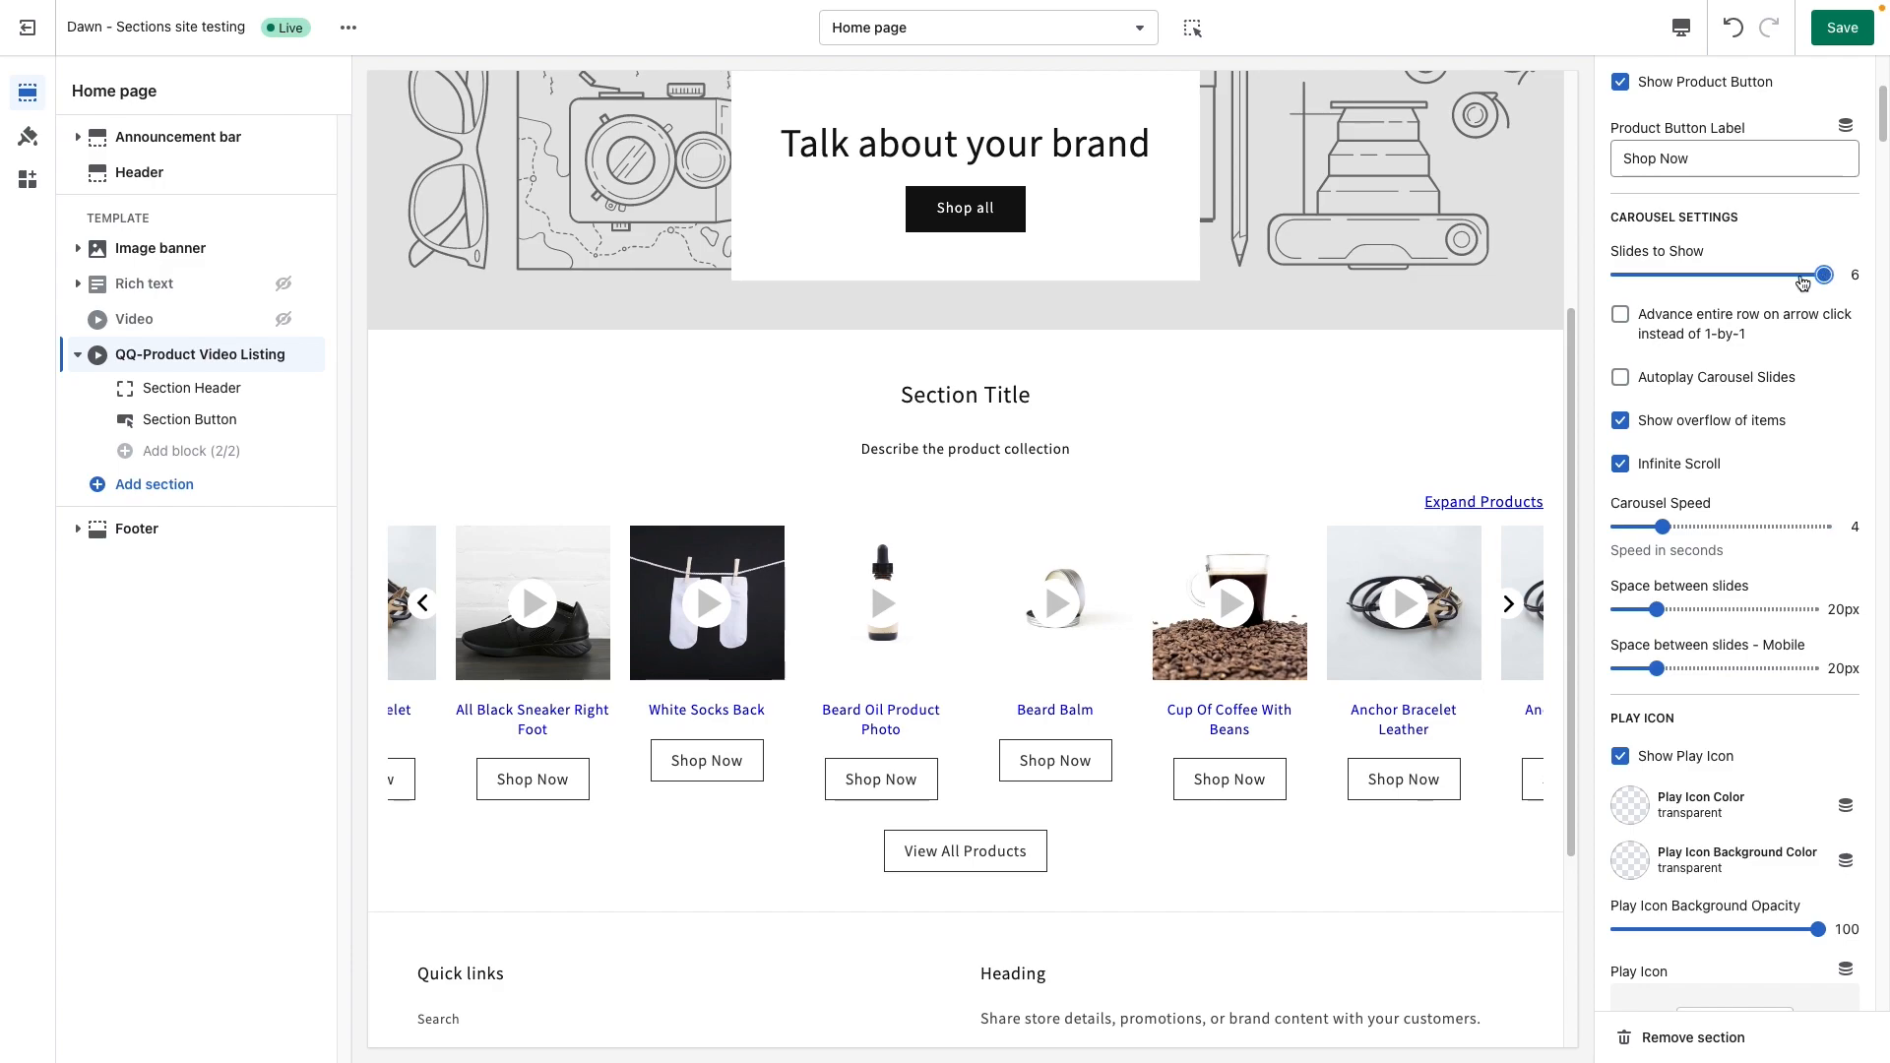
drag(1753, 283, 1721, 296)
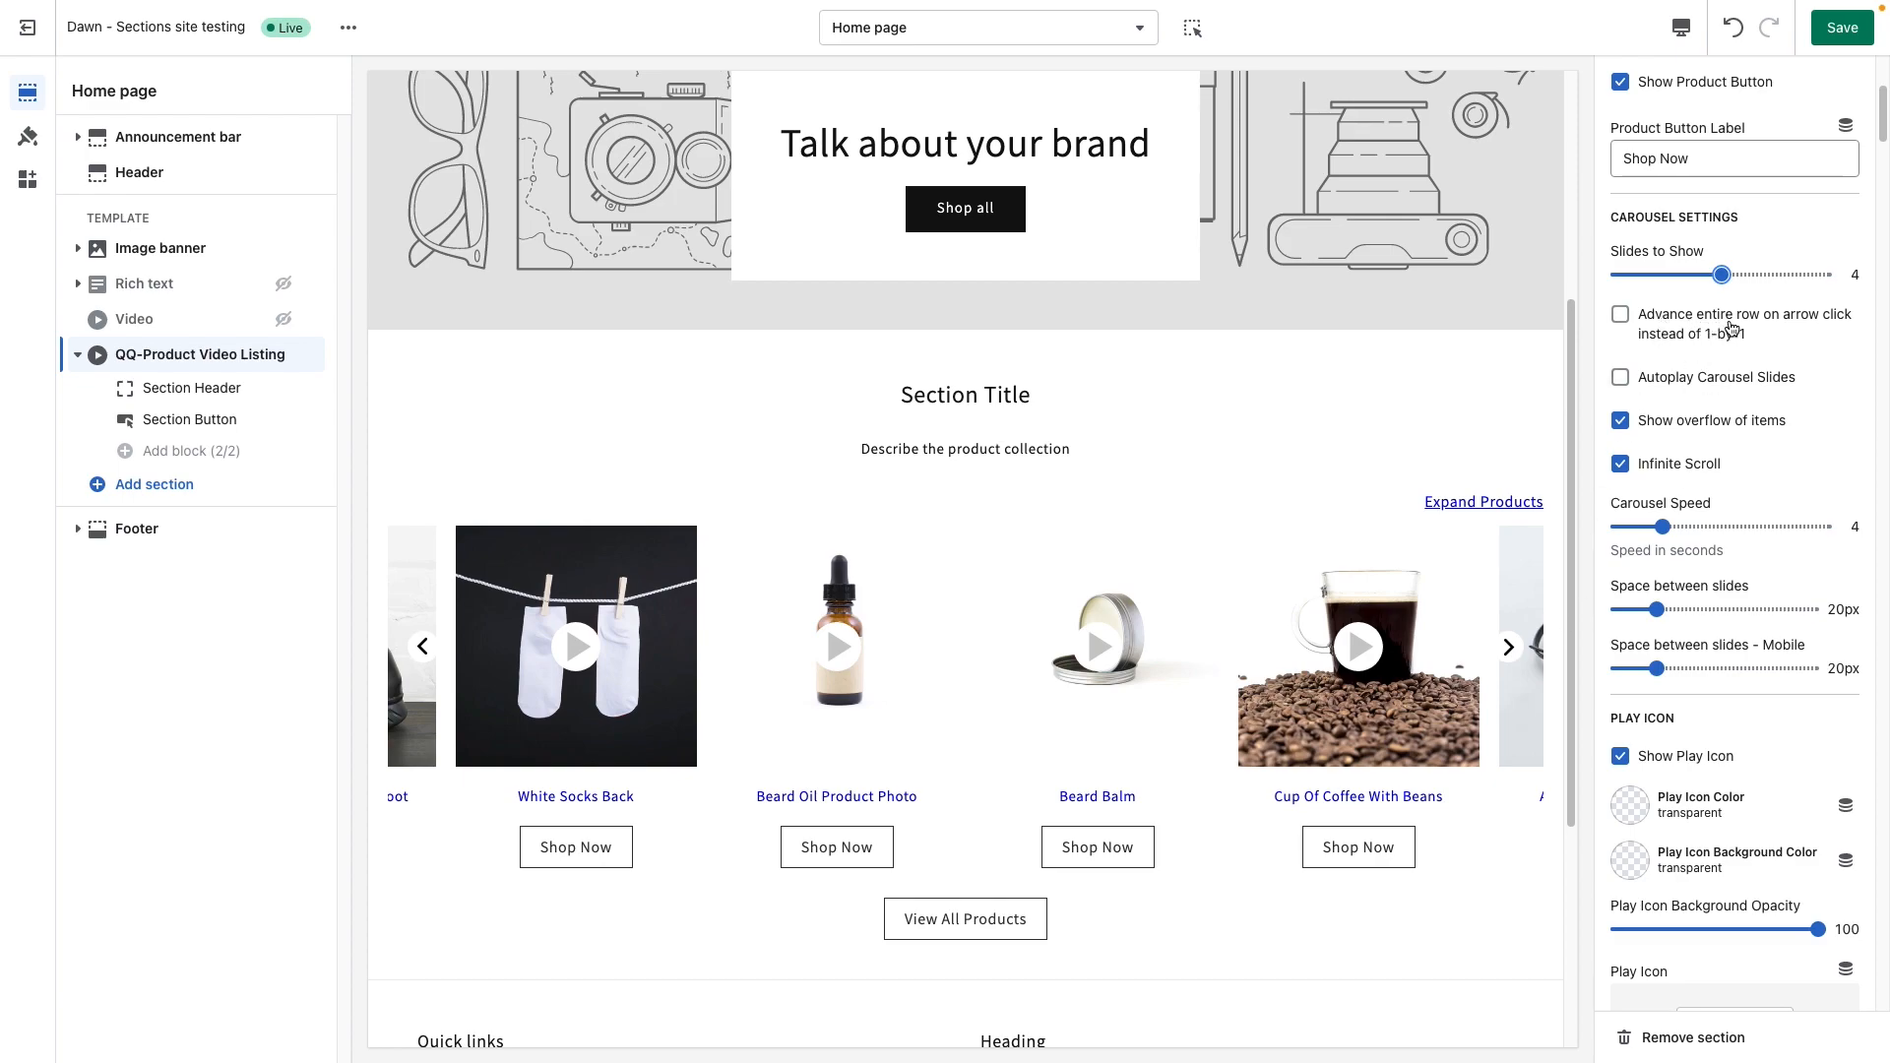
Step the product carousel forward several times to check how it advances one product at a time.
click(1509, 649)
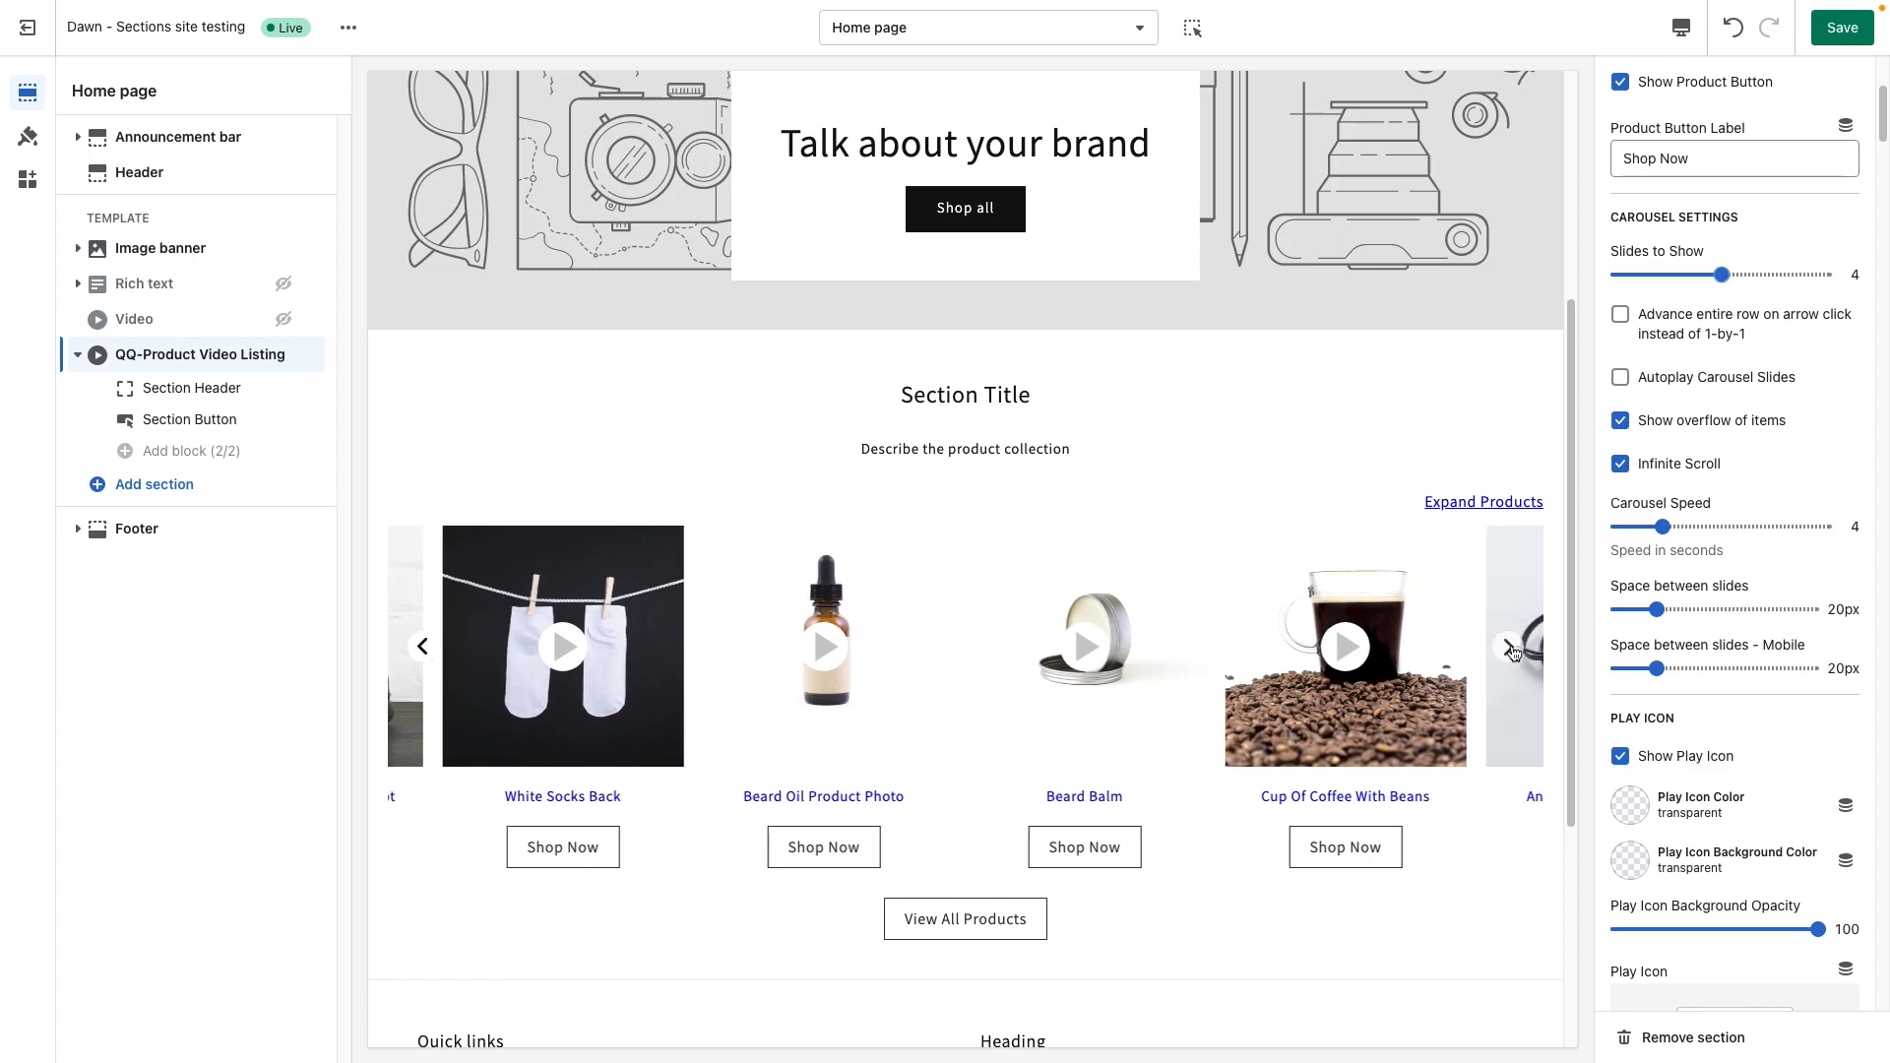
click(1509, 649)
click(1510, 648)
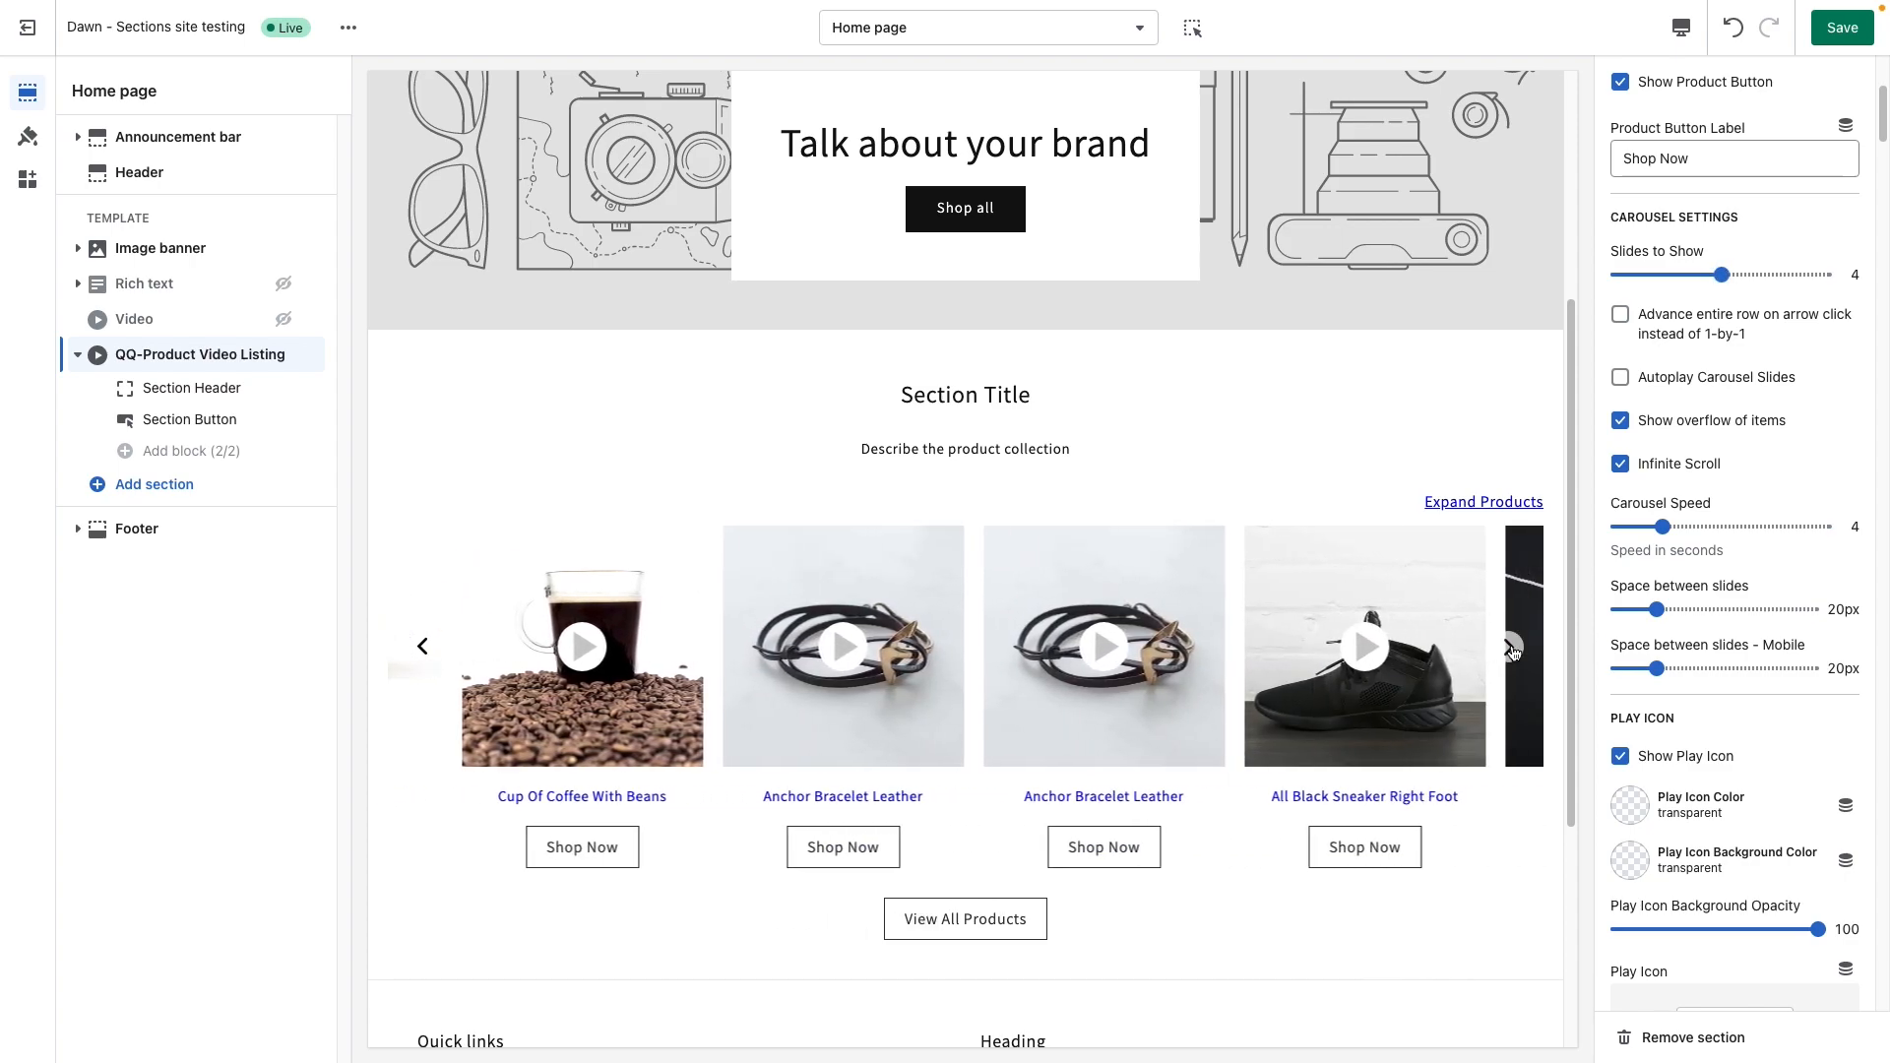
click(1509, 649)
Try advancing the entire row per arrow click, test it through the carousel, and switch the option off again.
click(1671, 331)
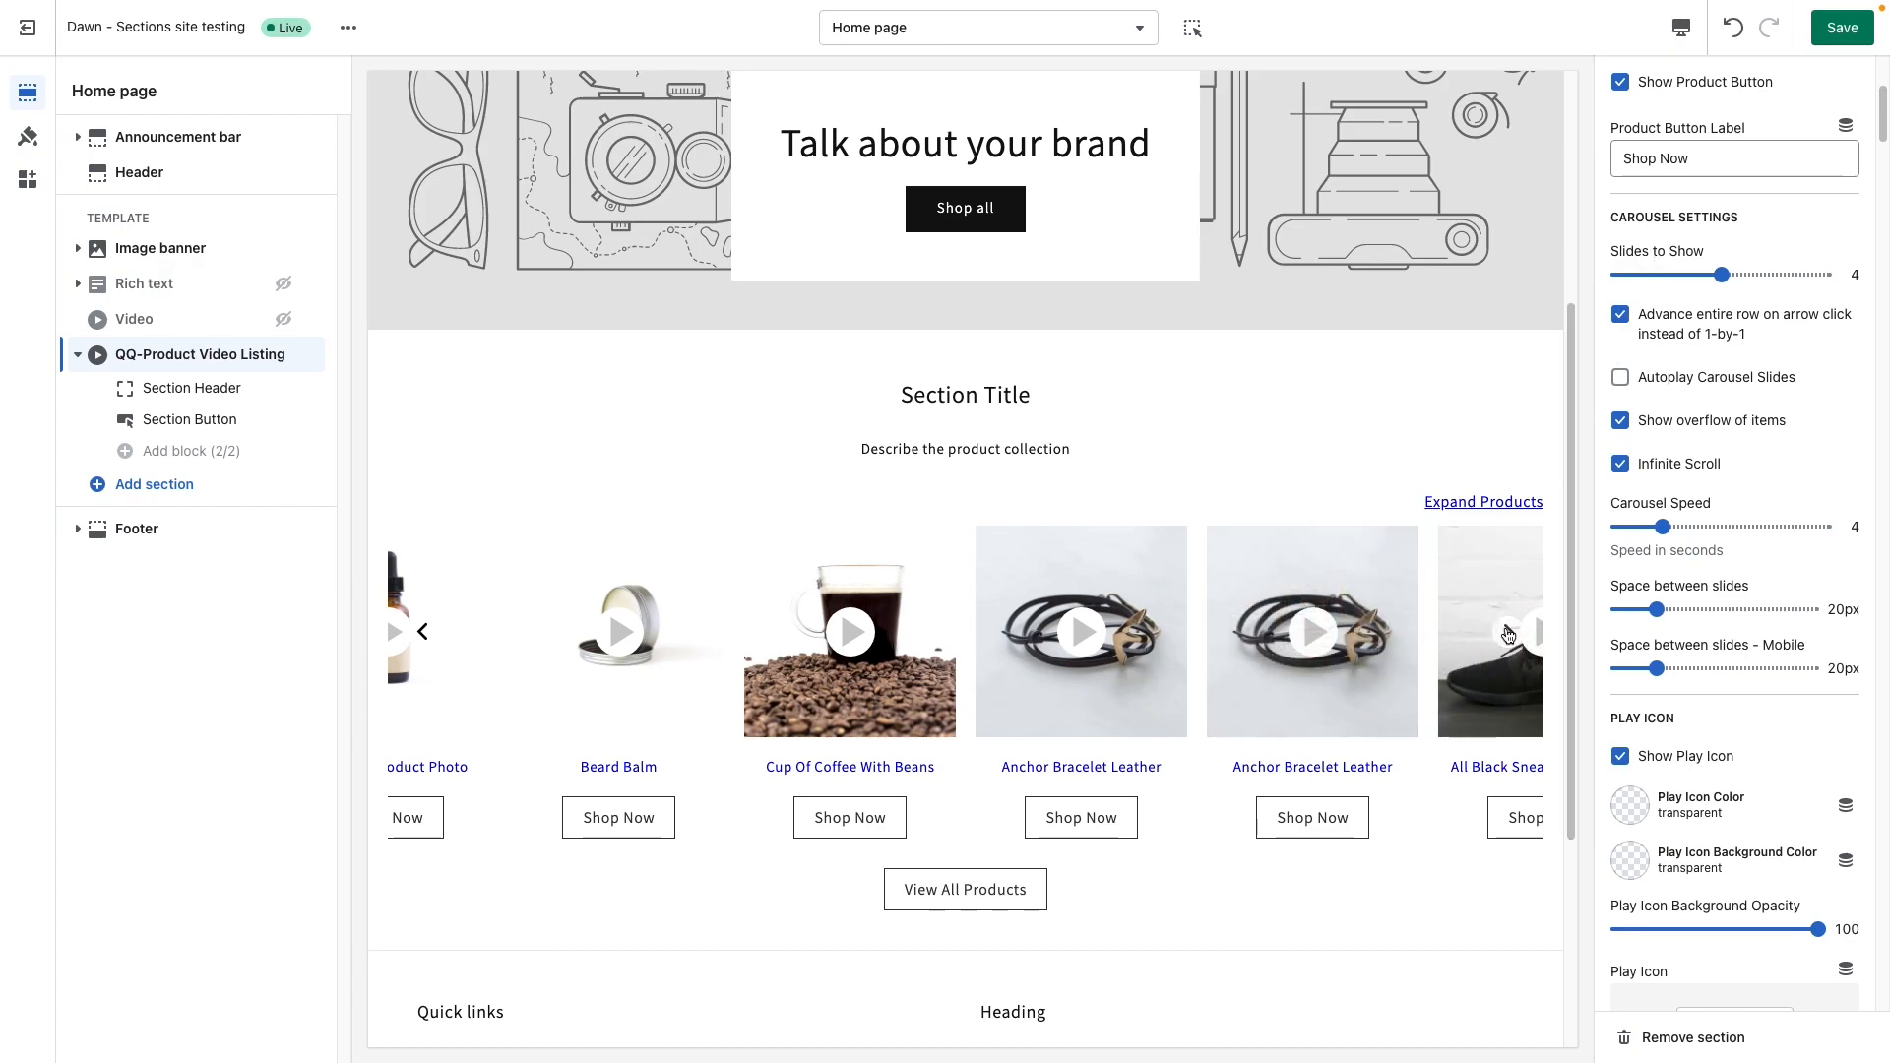
click(1507, 633)
click(1509, 633)
click(1509, 633)
double_click(1509, 633)
click(1509, 633)
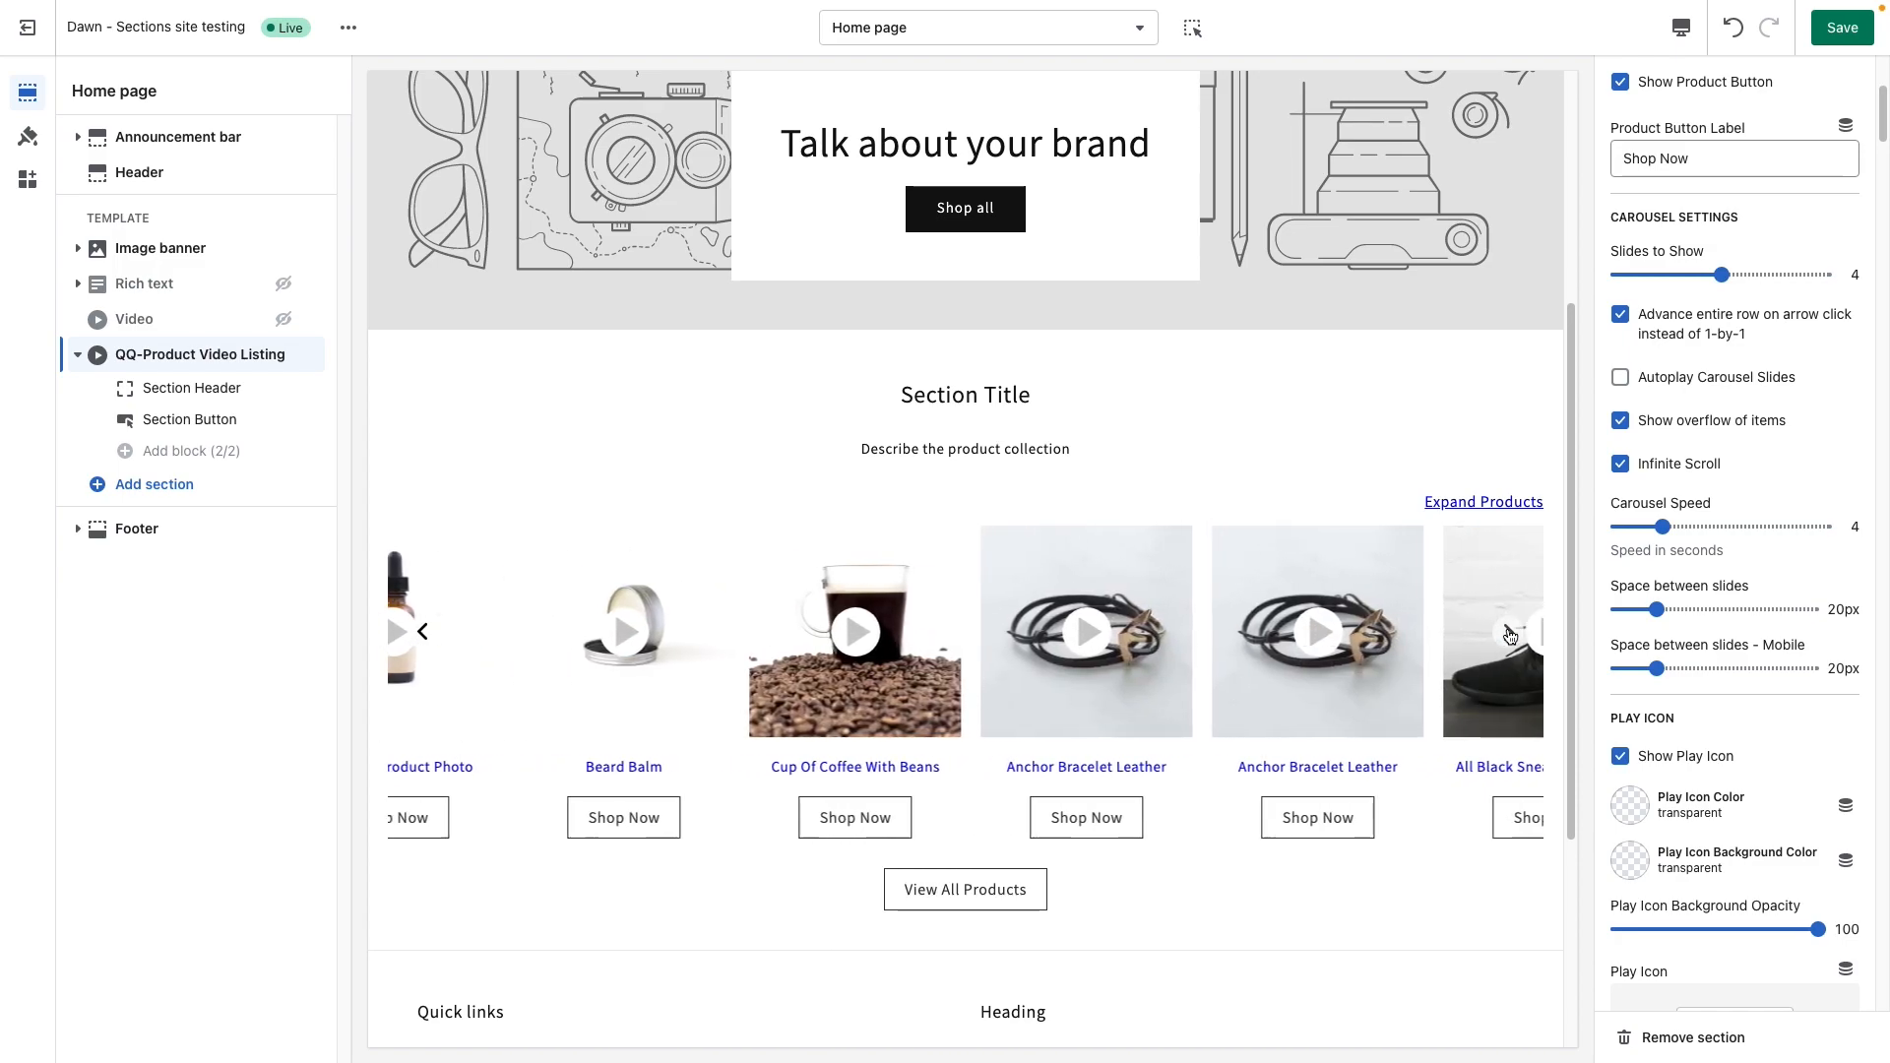
click(1509, 633)
click(1510, 633)
click(1510, 633)
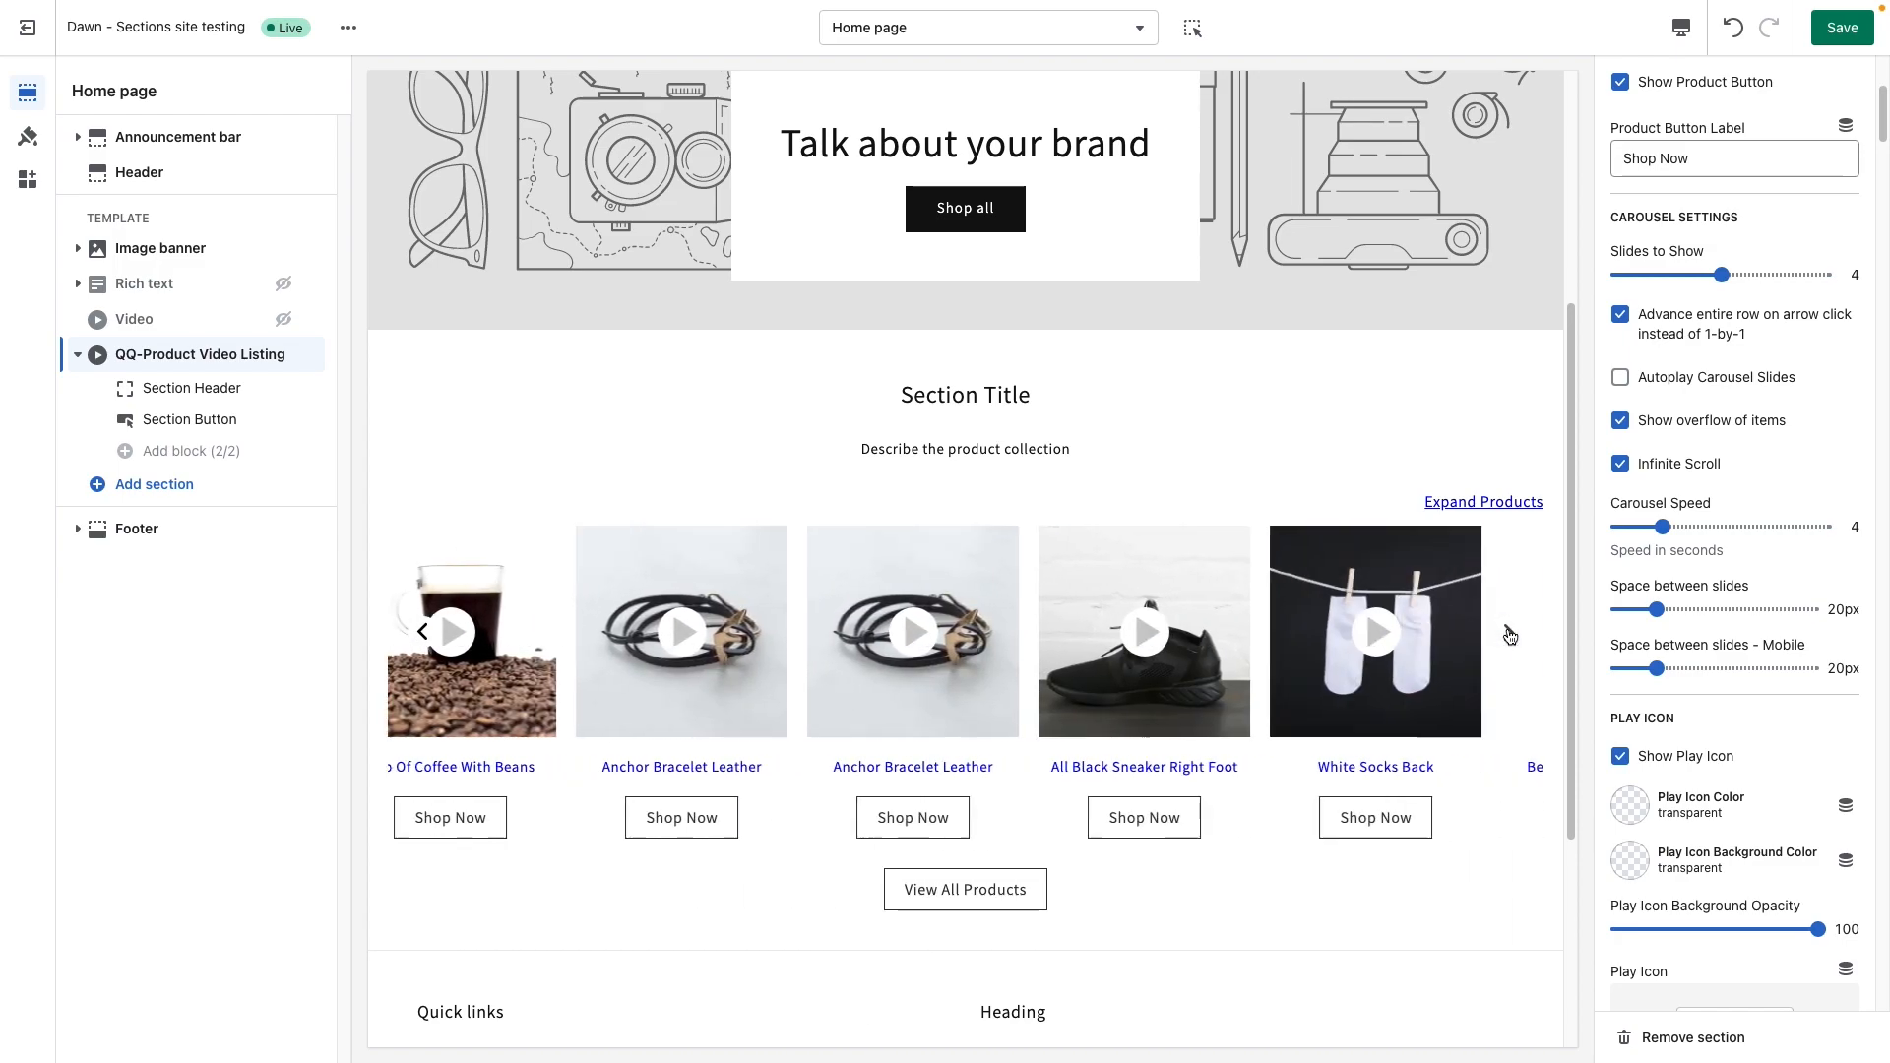
click(1667, 318)
Try autoplay on the carousel with its speed set to 2 seconds, leaving autoplay off but keeping that speed.
click(1621, 379)
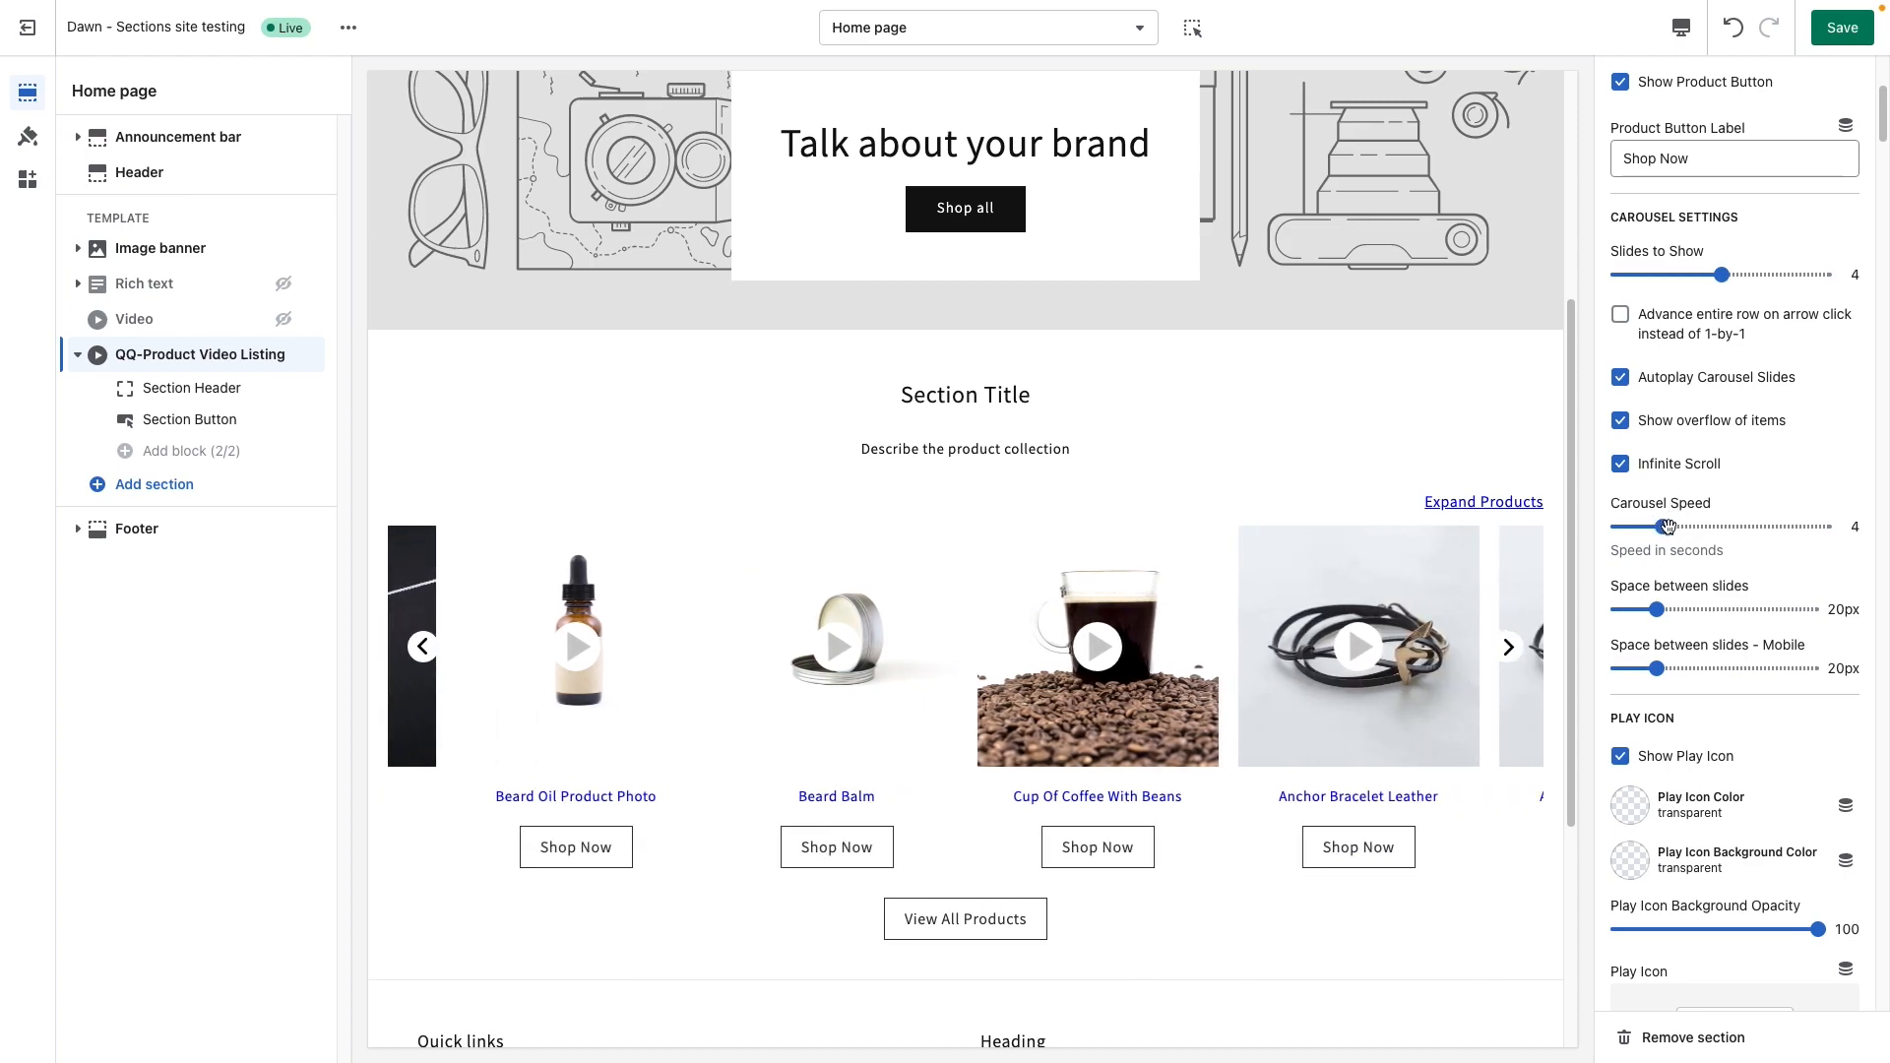
click(1632, 528)
click(1718, 382)
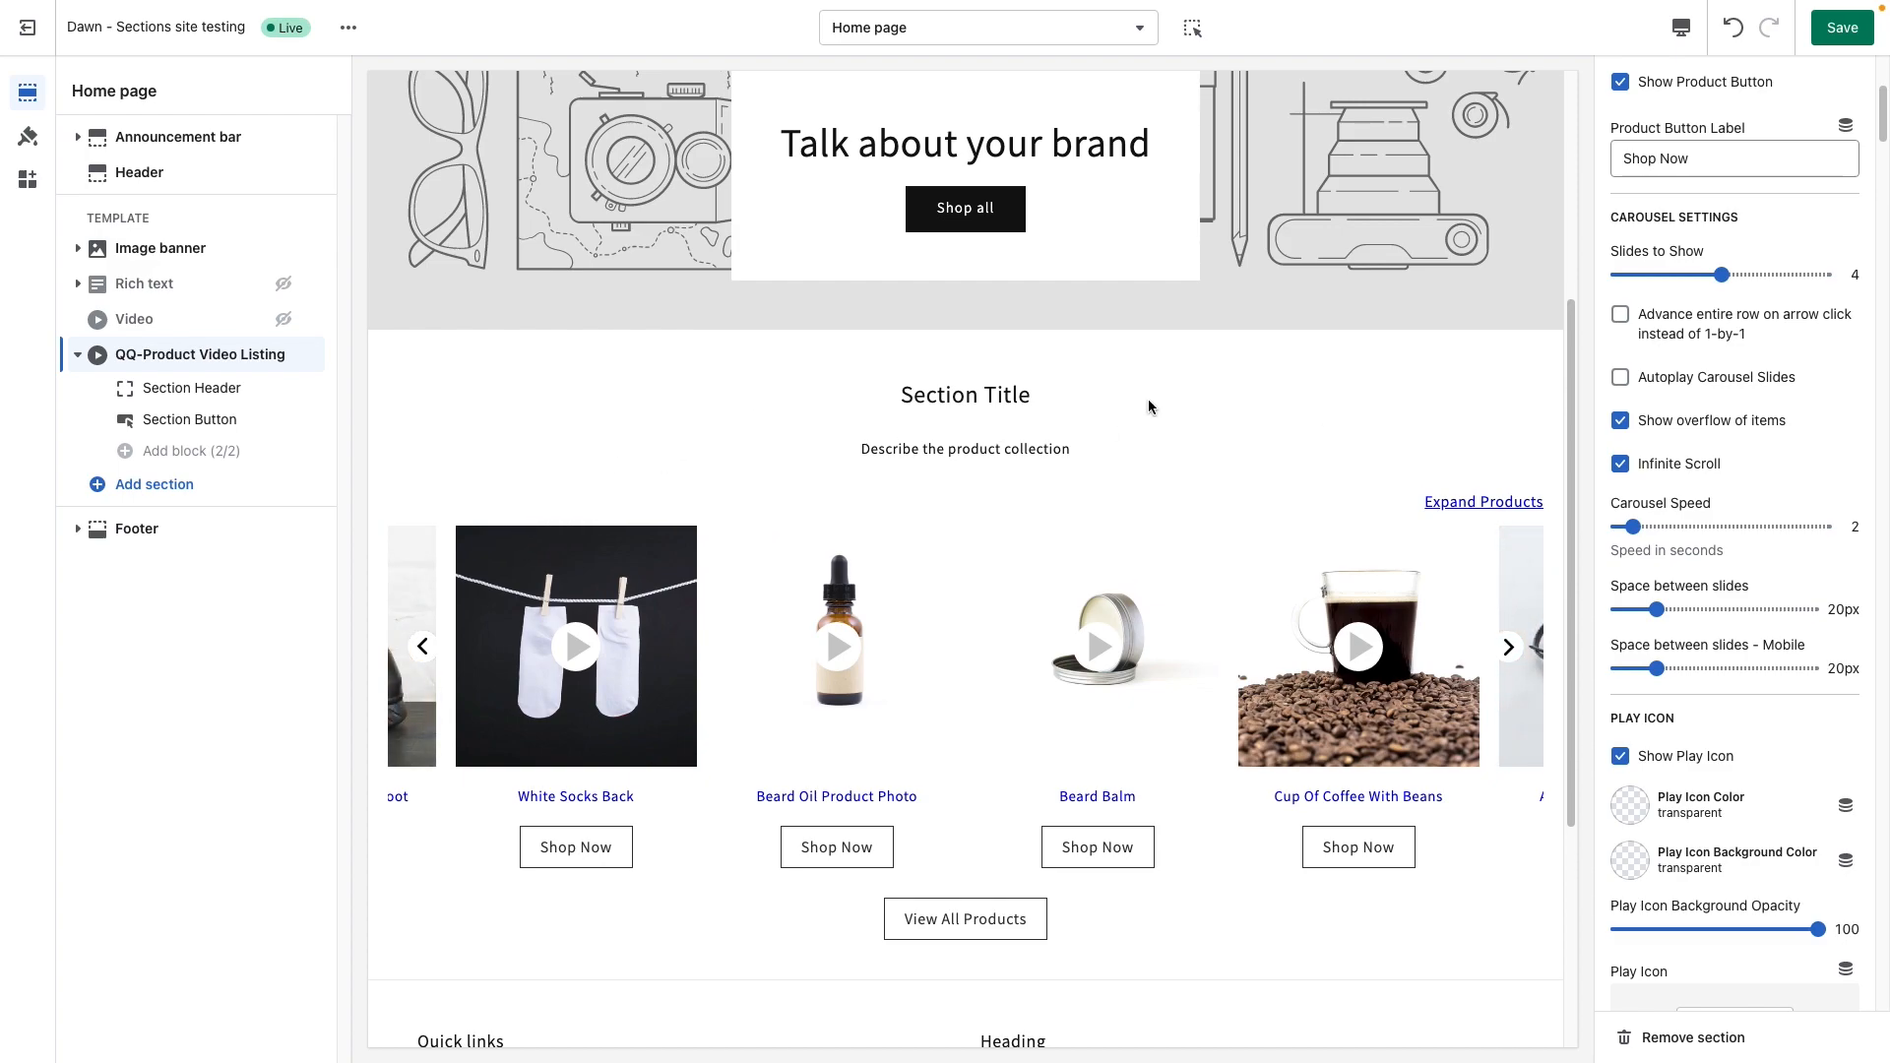
Turn off Show overflow of items and step the carousel forward to check the layout.
click(1621, 420)
click(1507, 635)
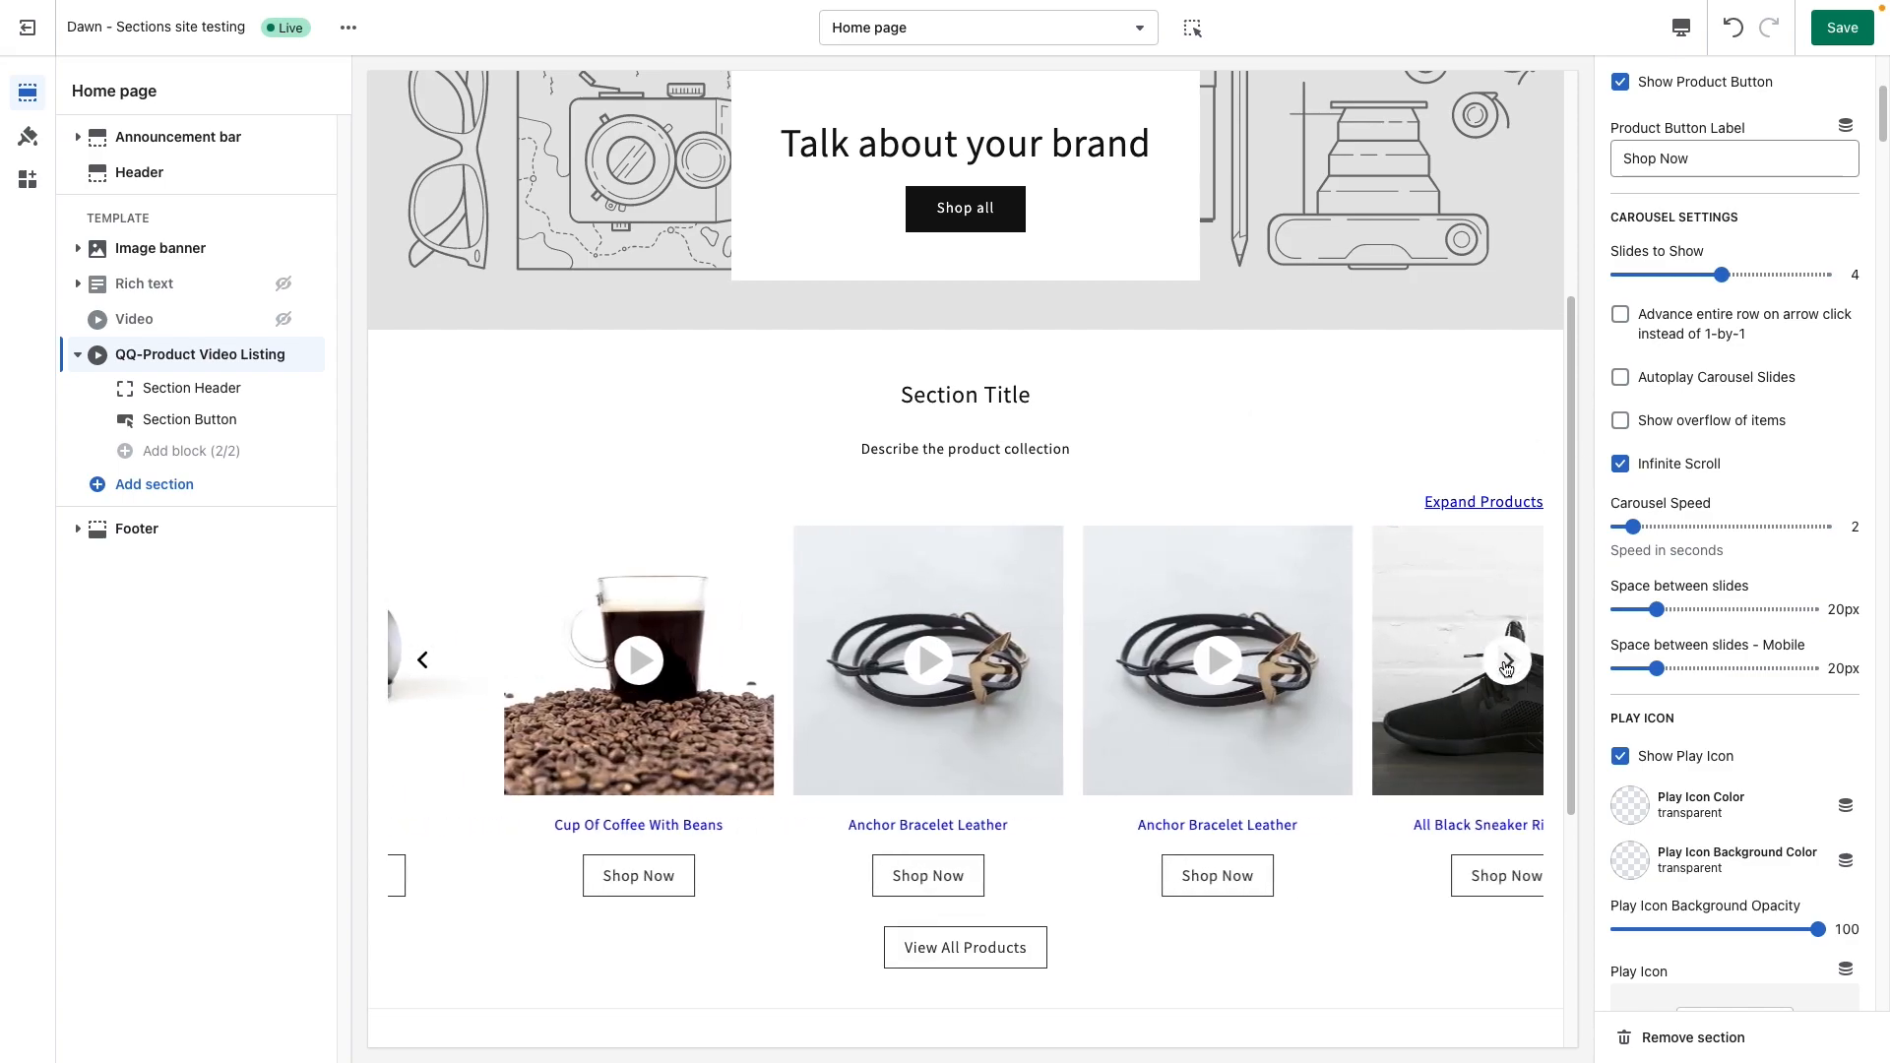
click(1507, 661)
click(1507, 662)
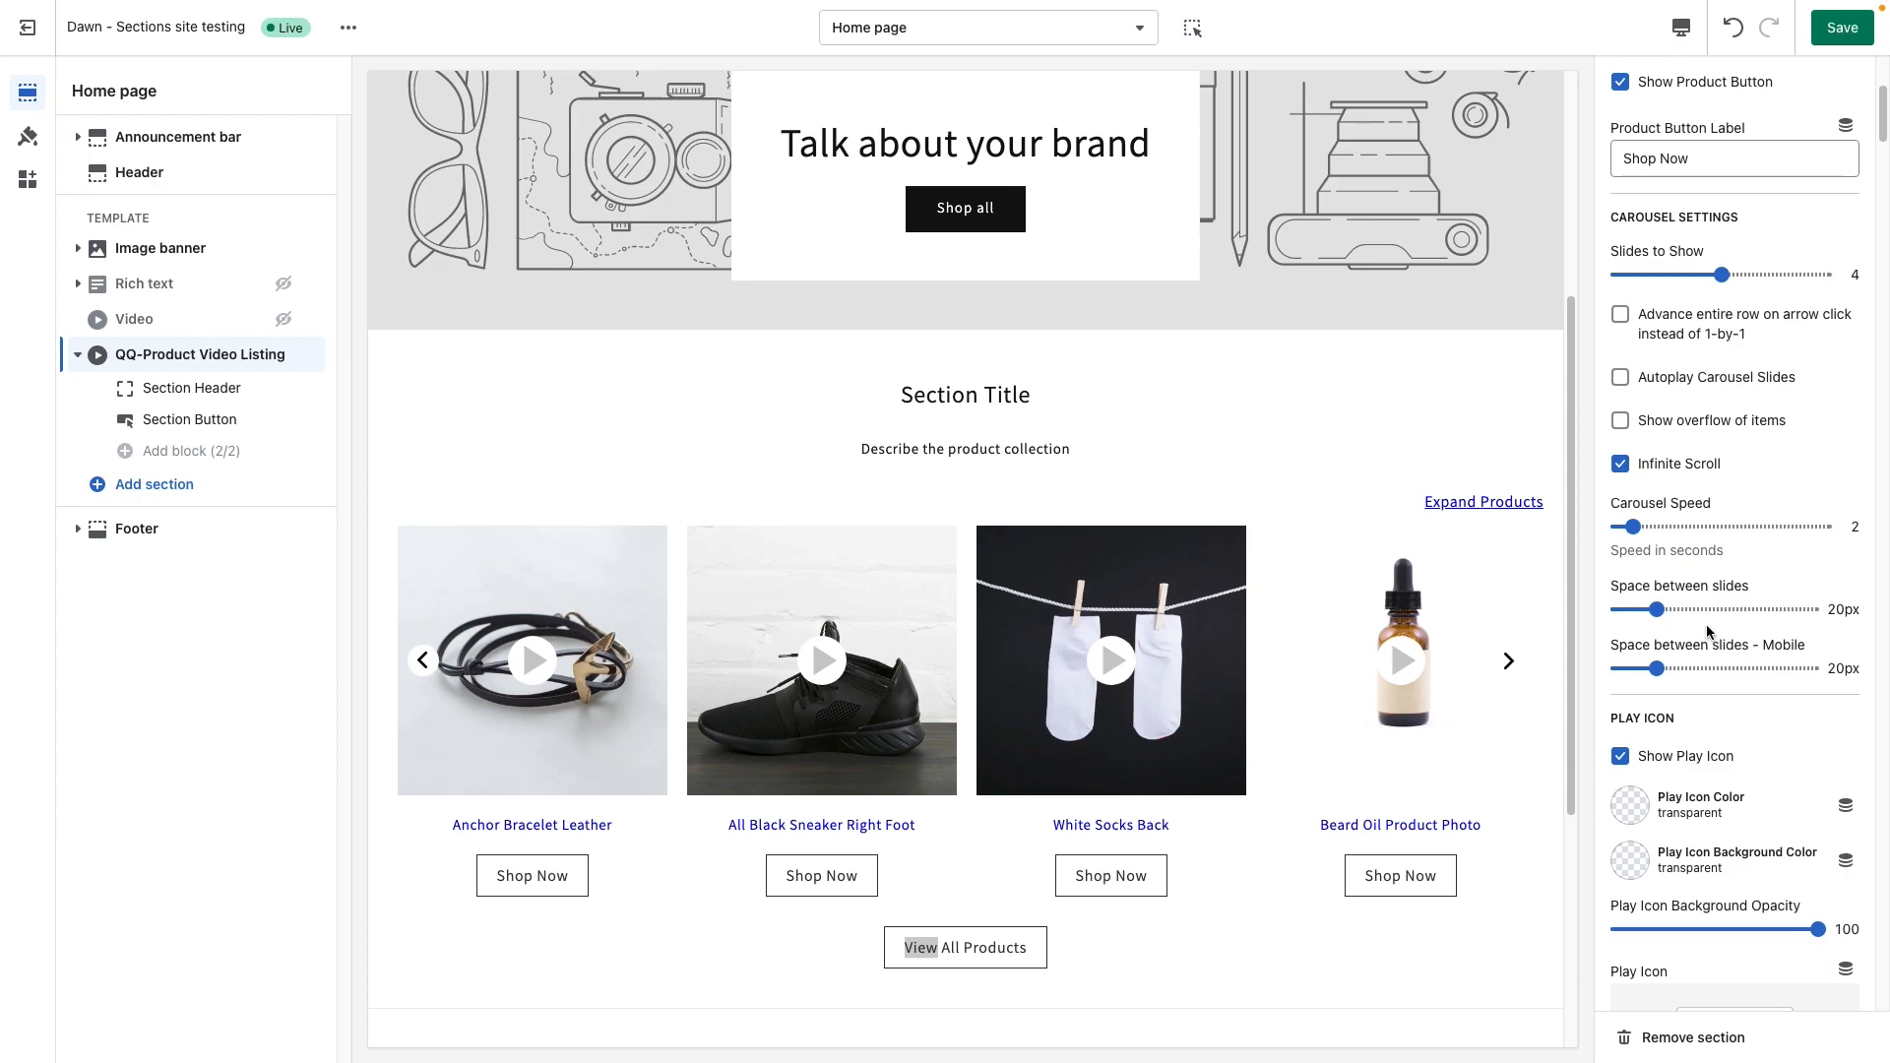
Try wider gaps between the carousel slides and set Space between slides to 50px.
scroll(1709, 633, down, 1)
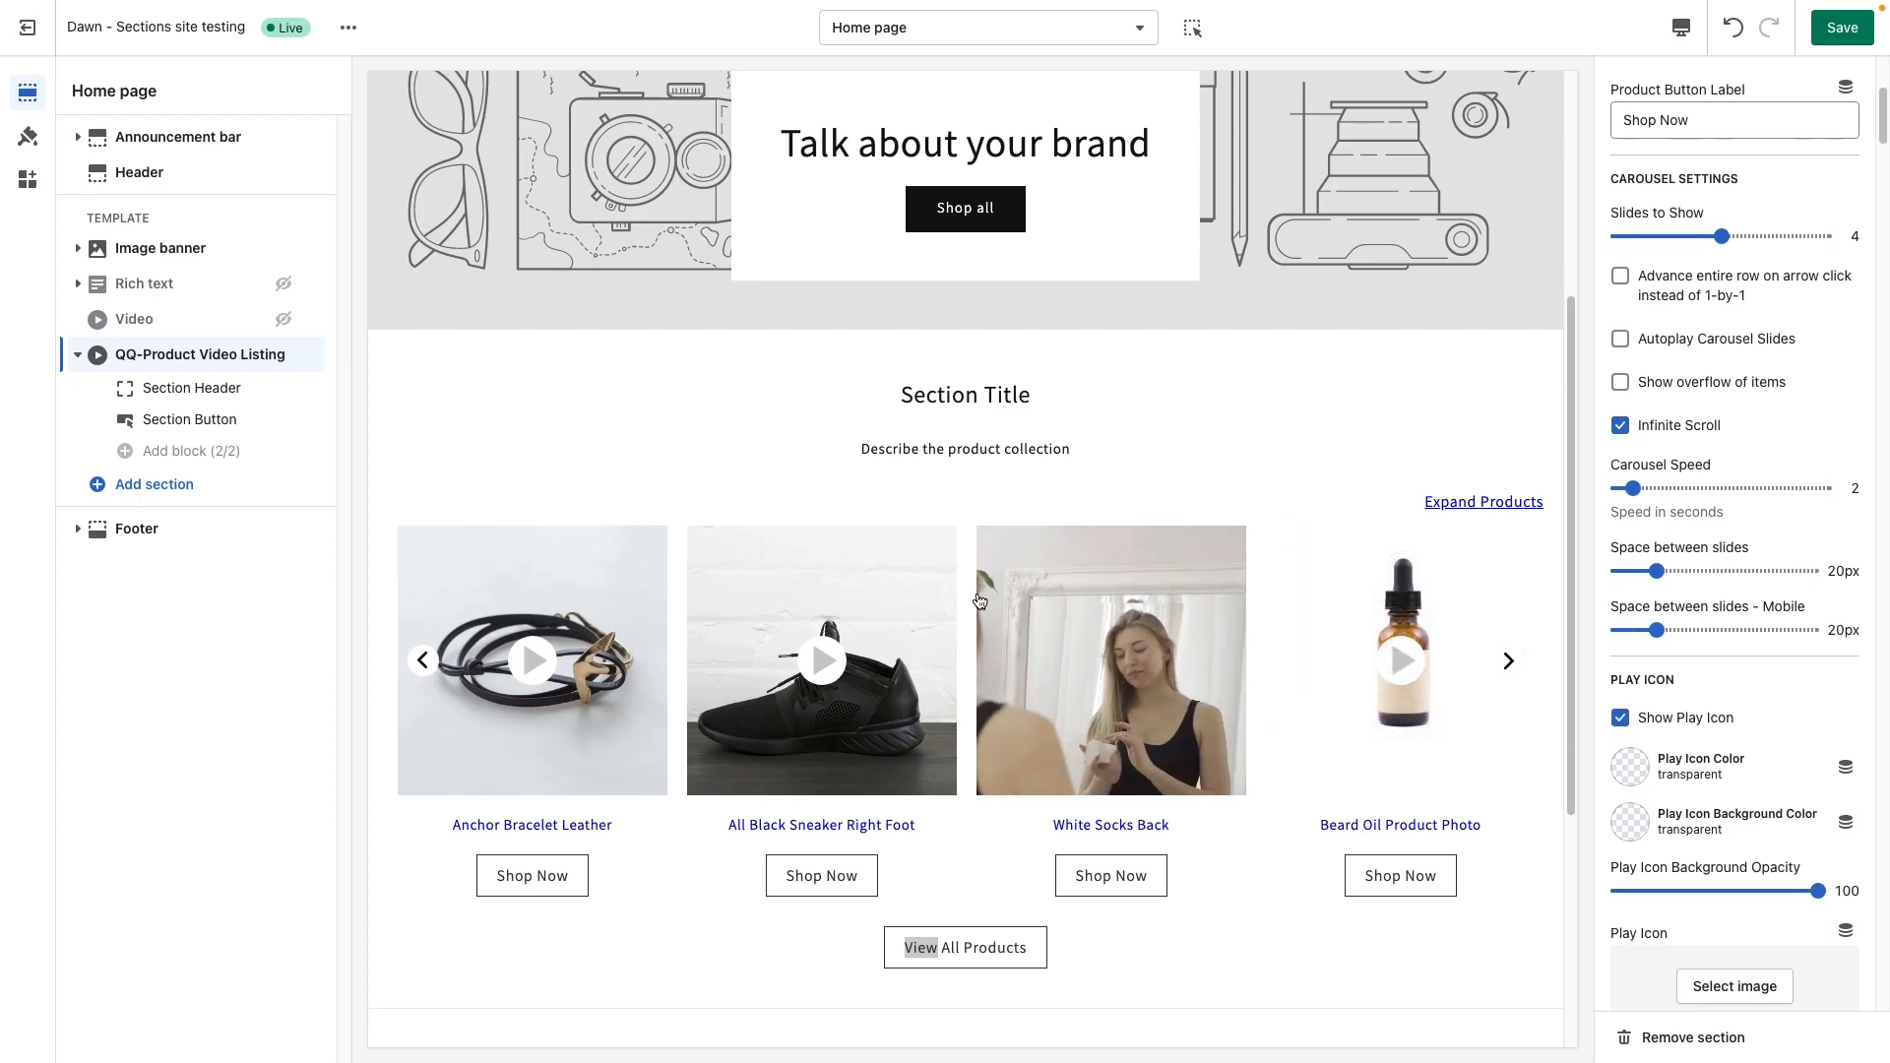
click(1711, 572)
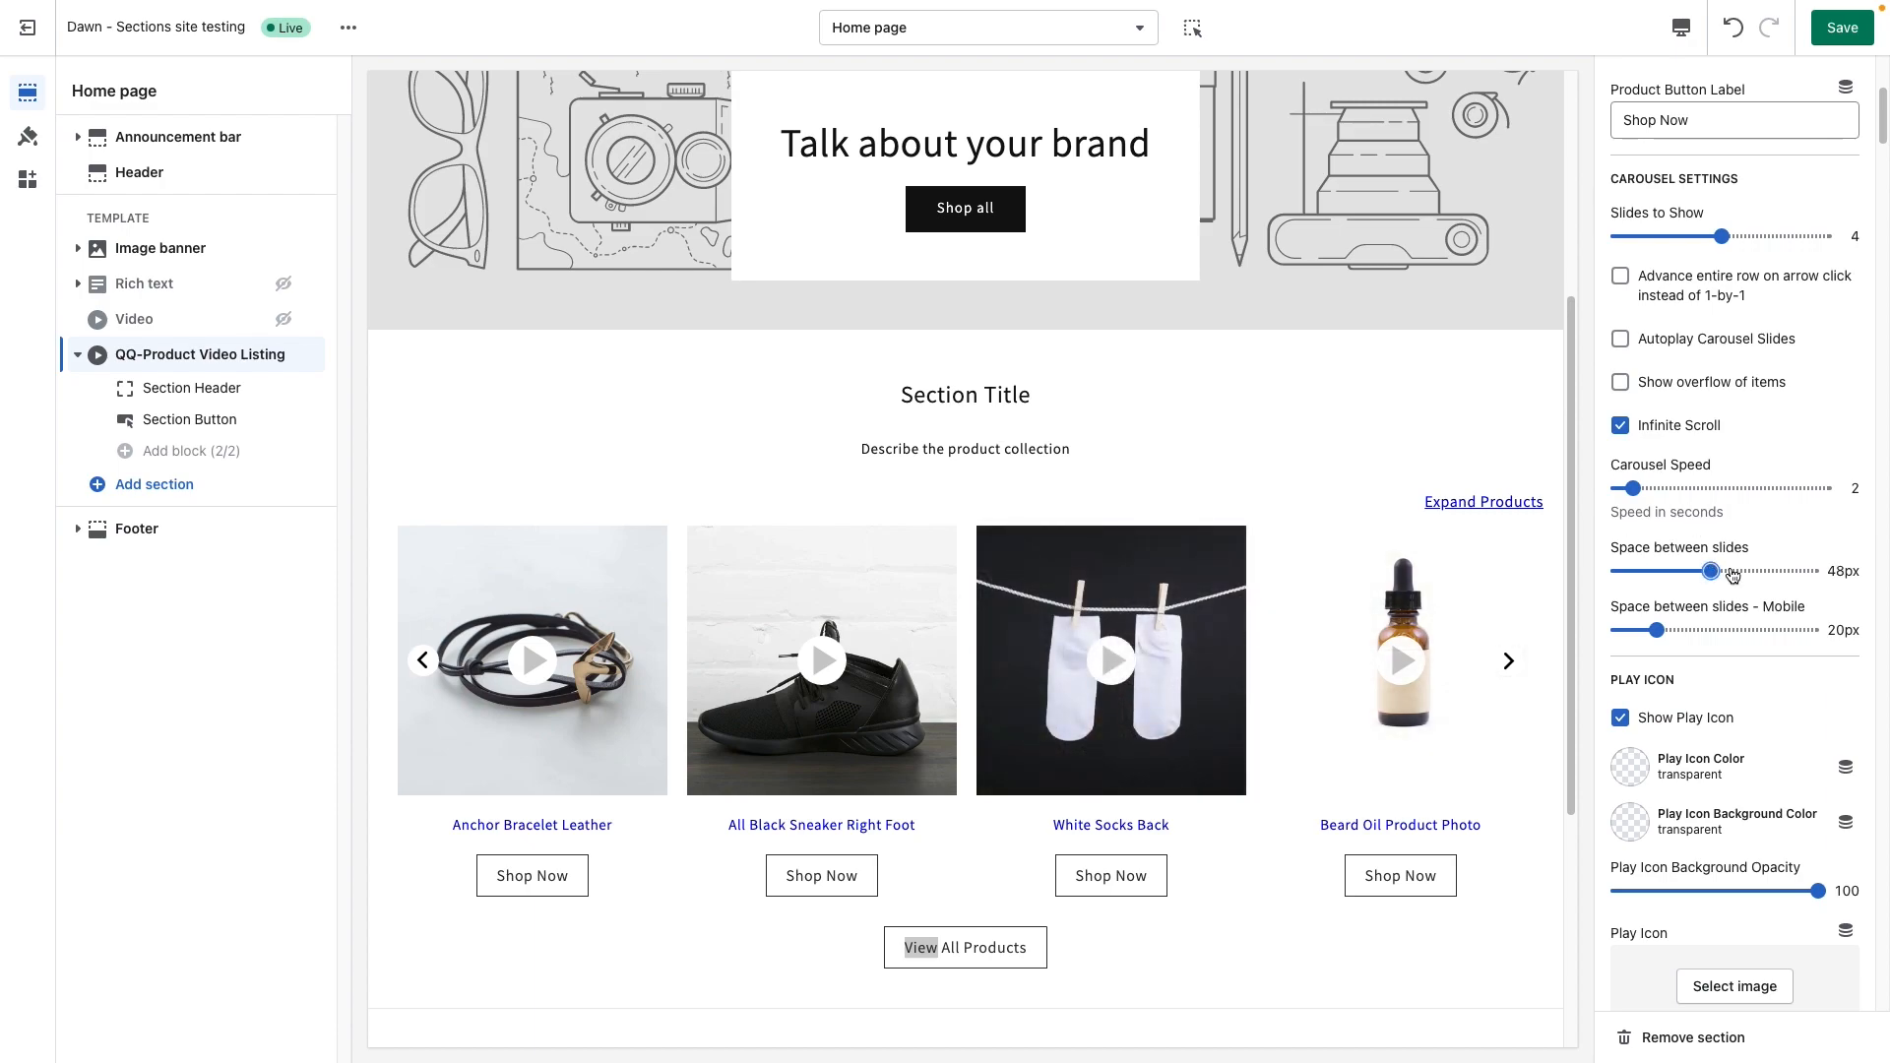
click(1747, 572)
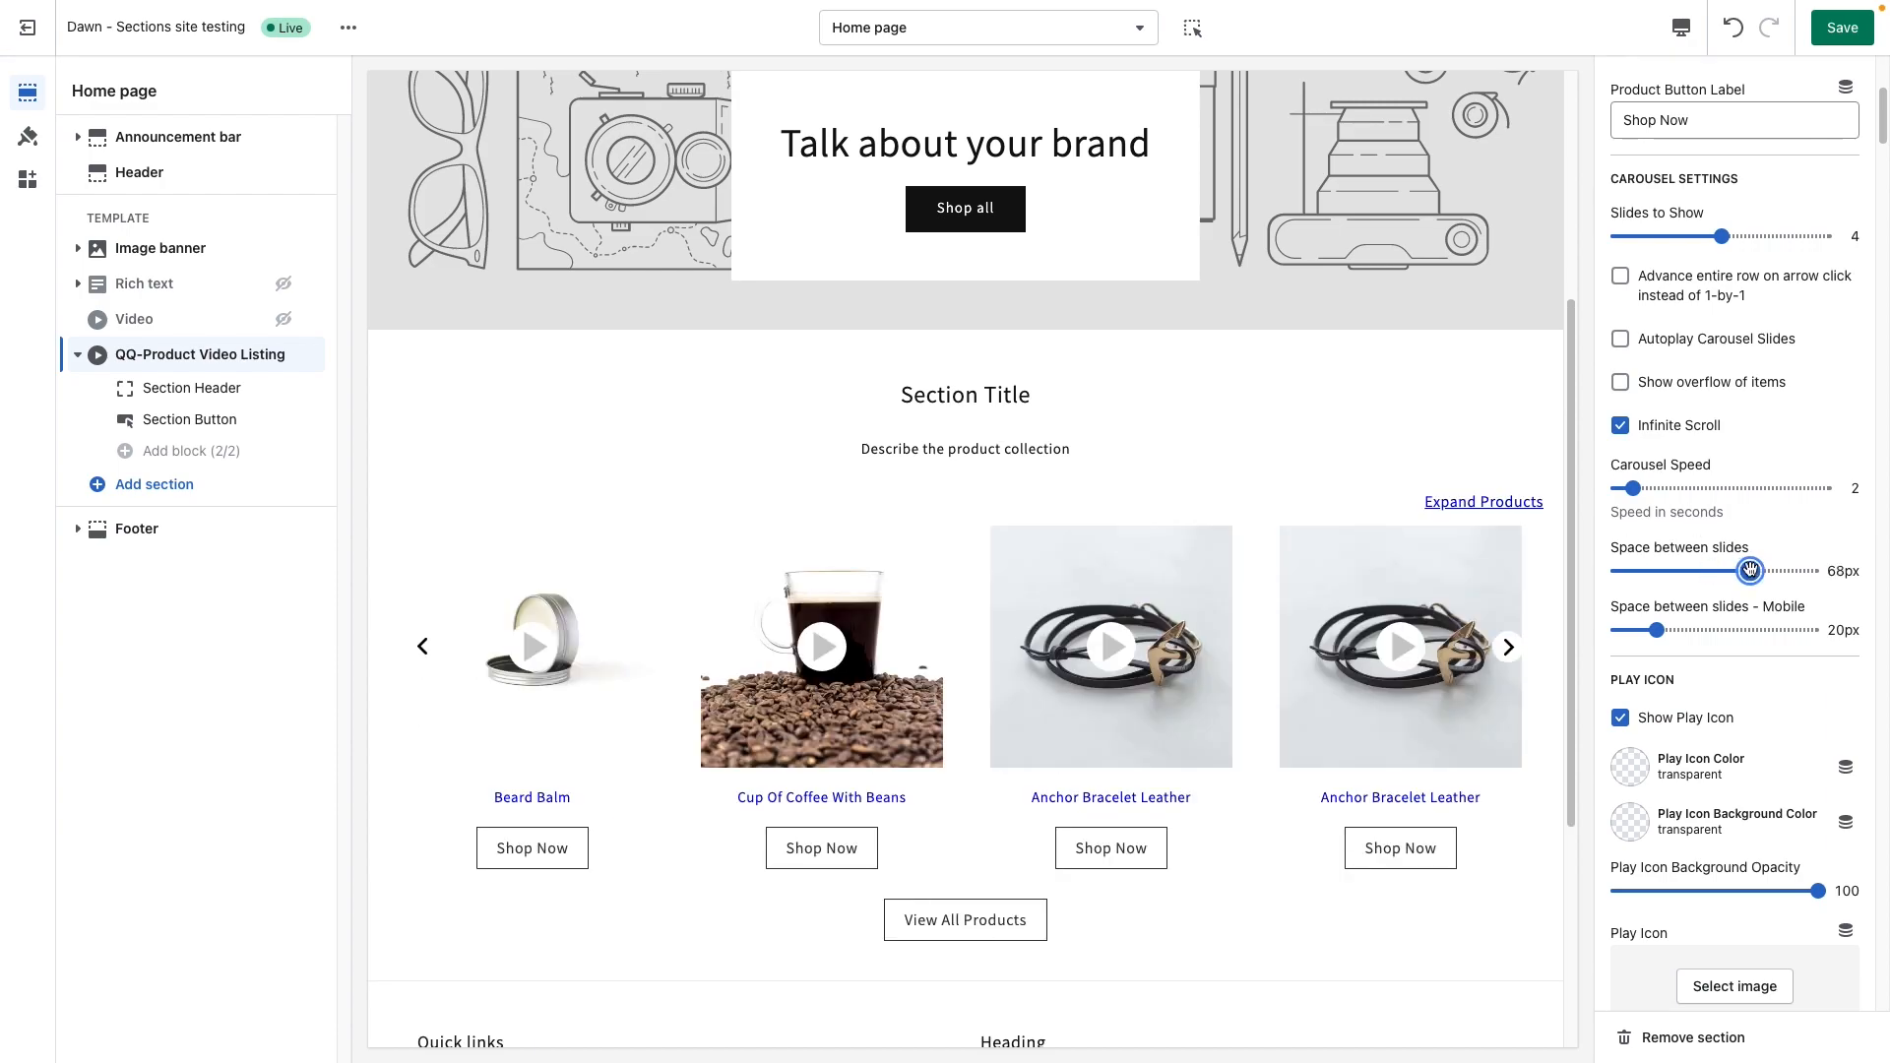
drag(1746, 571, 1715, 571)
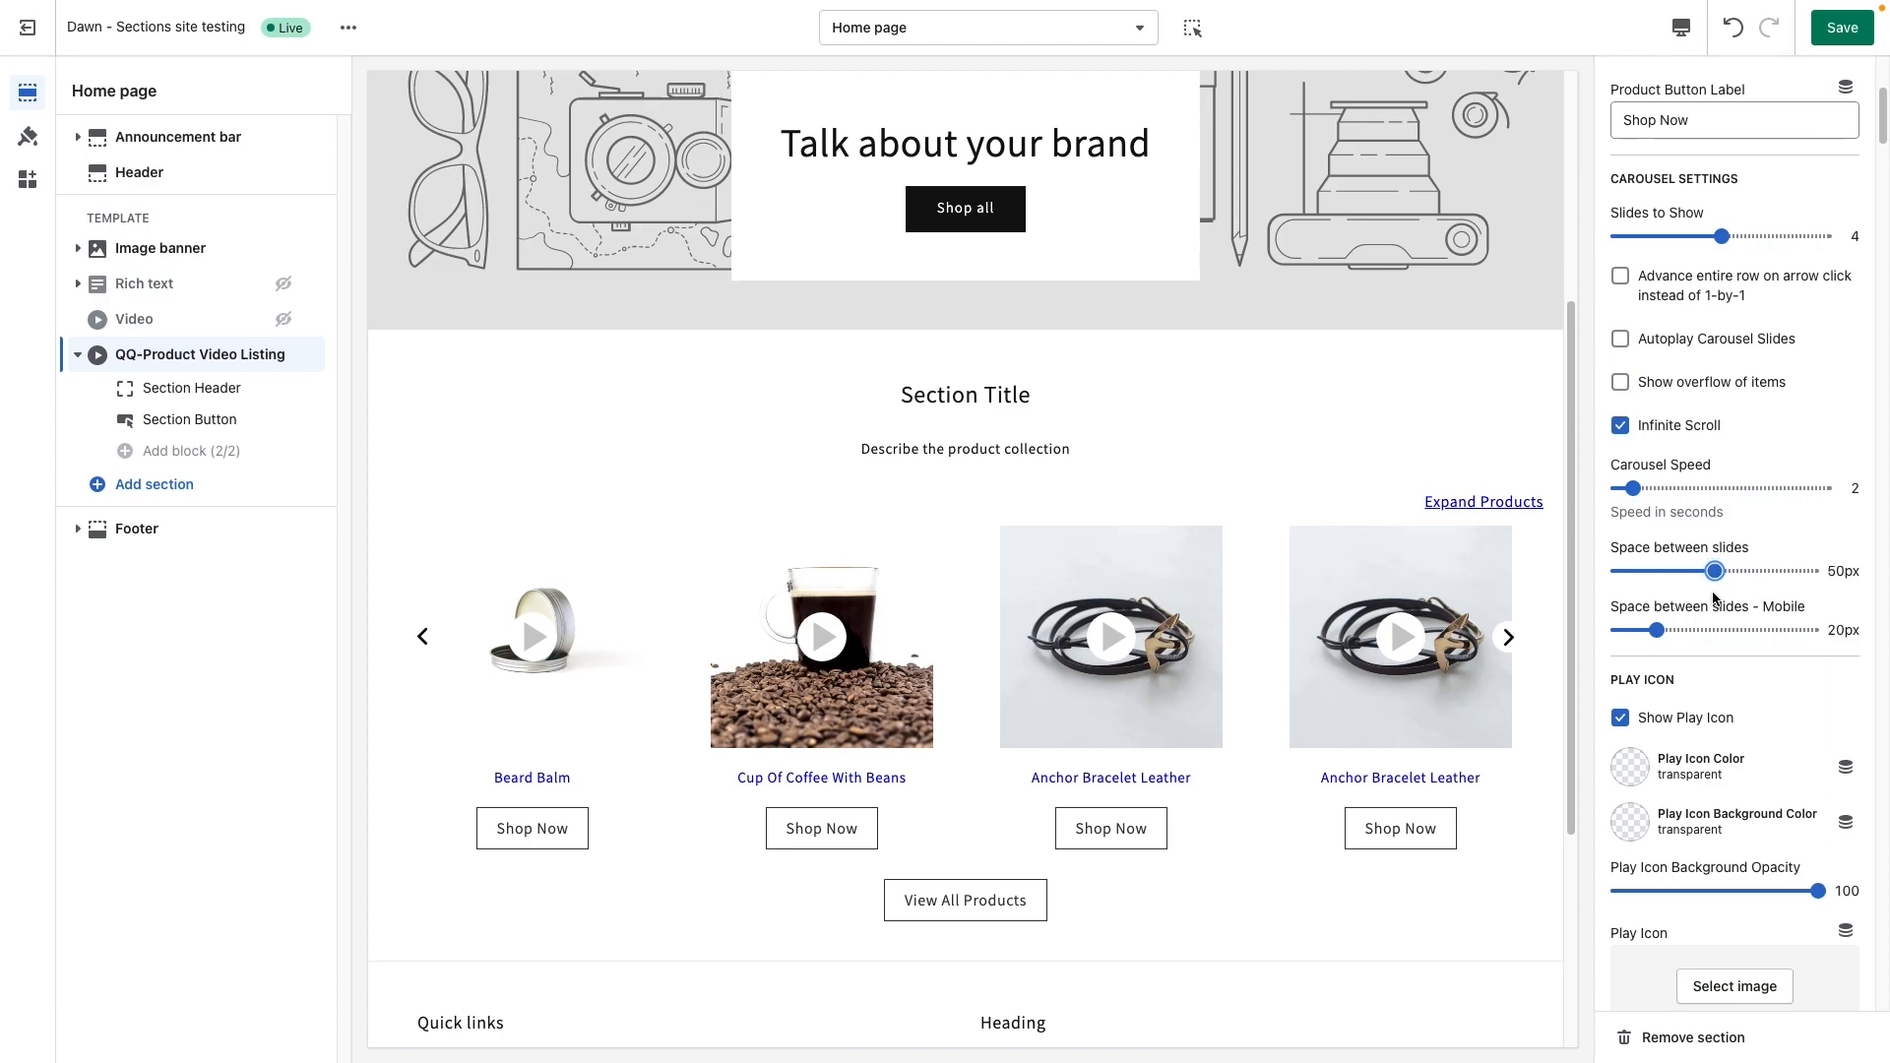
Try the carousel with Show Play Icon turned off and switch the play icons back on.
scroll(1733, 611, down, 3)
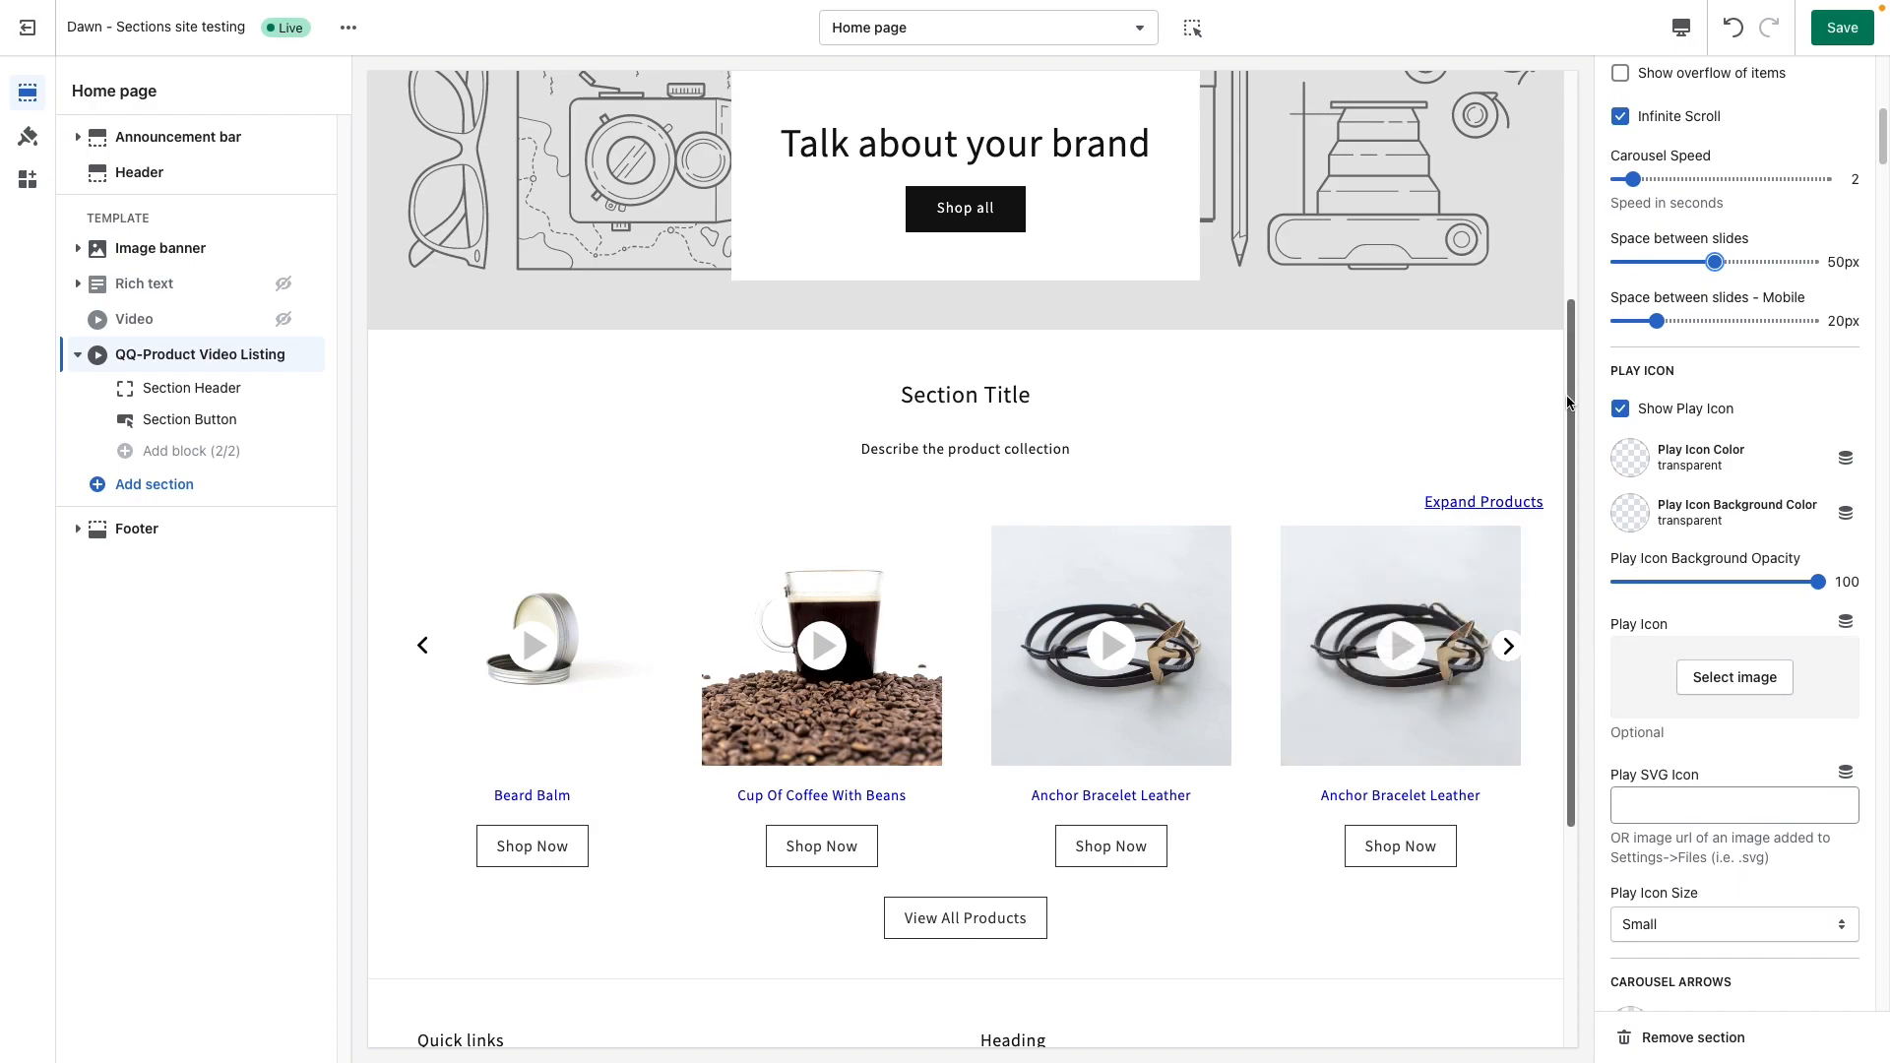
click(1673, 411)
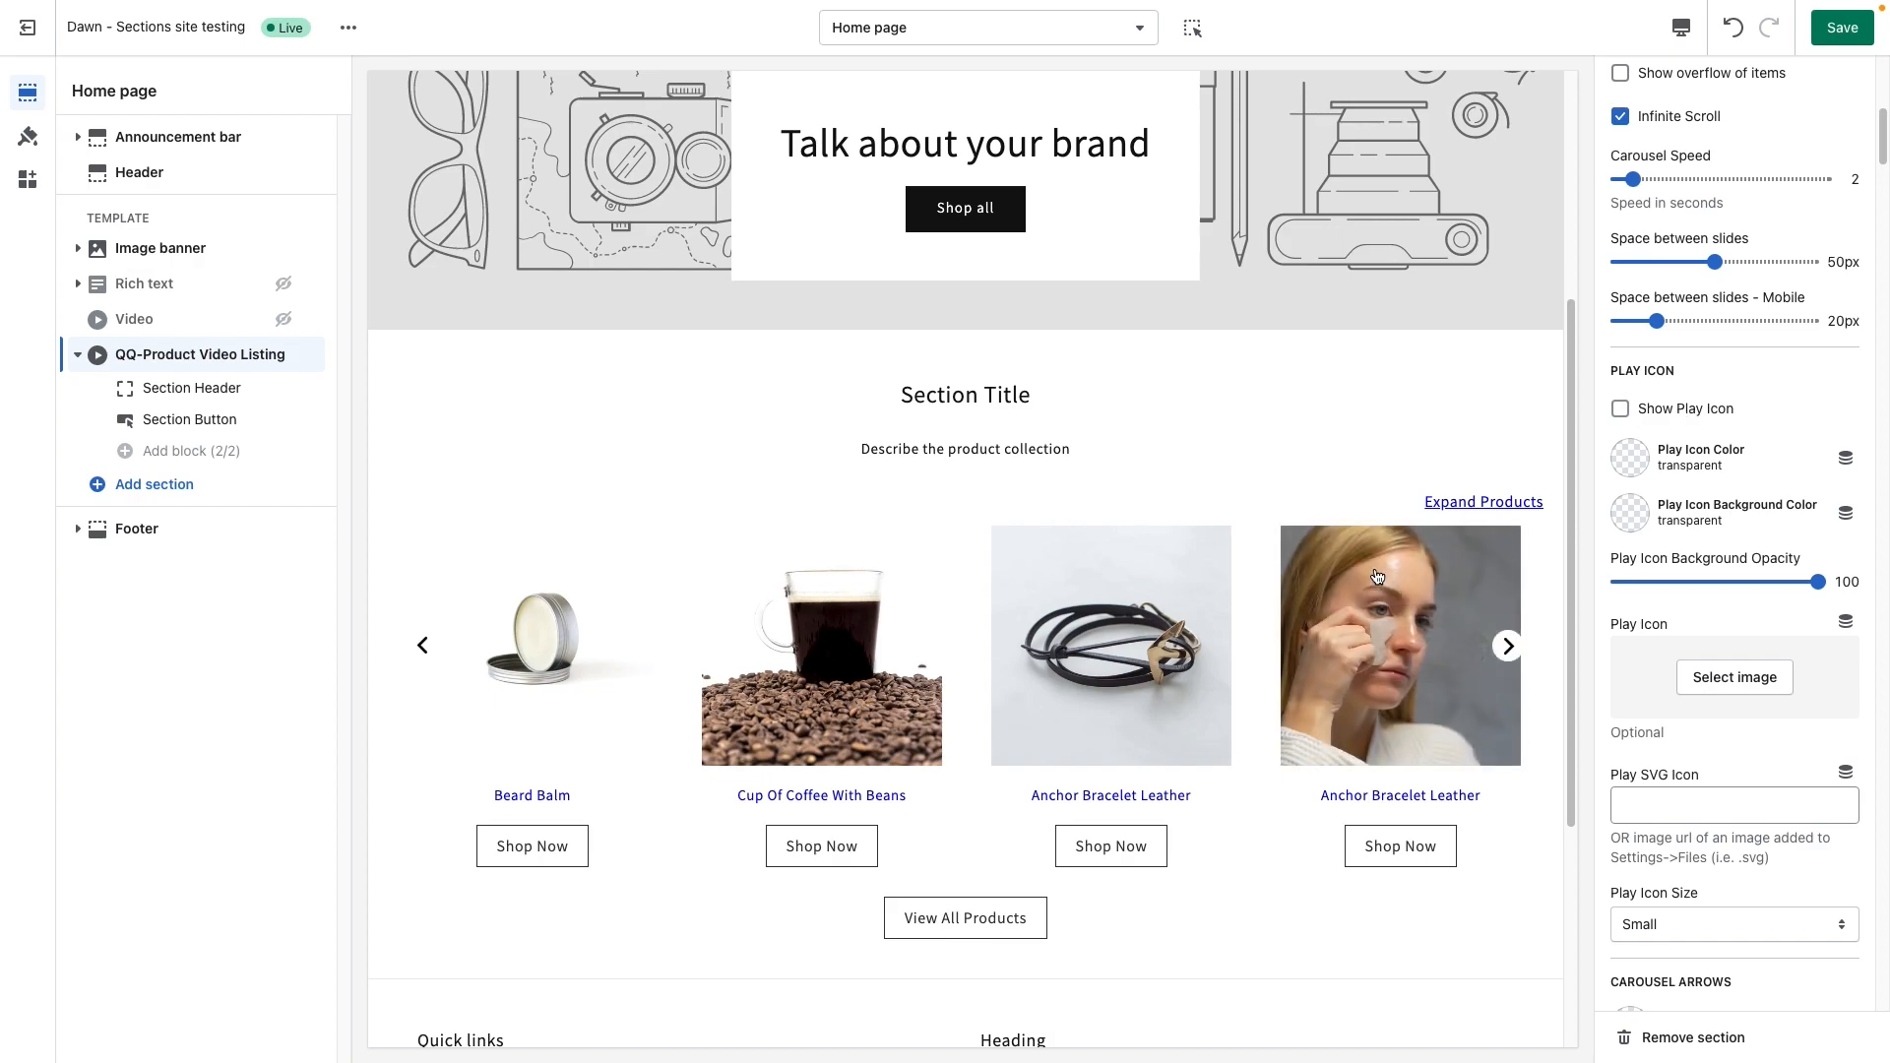
click(1686, 409)
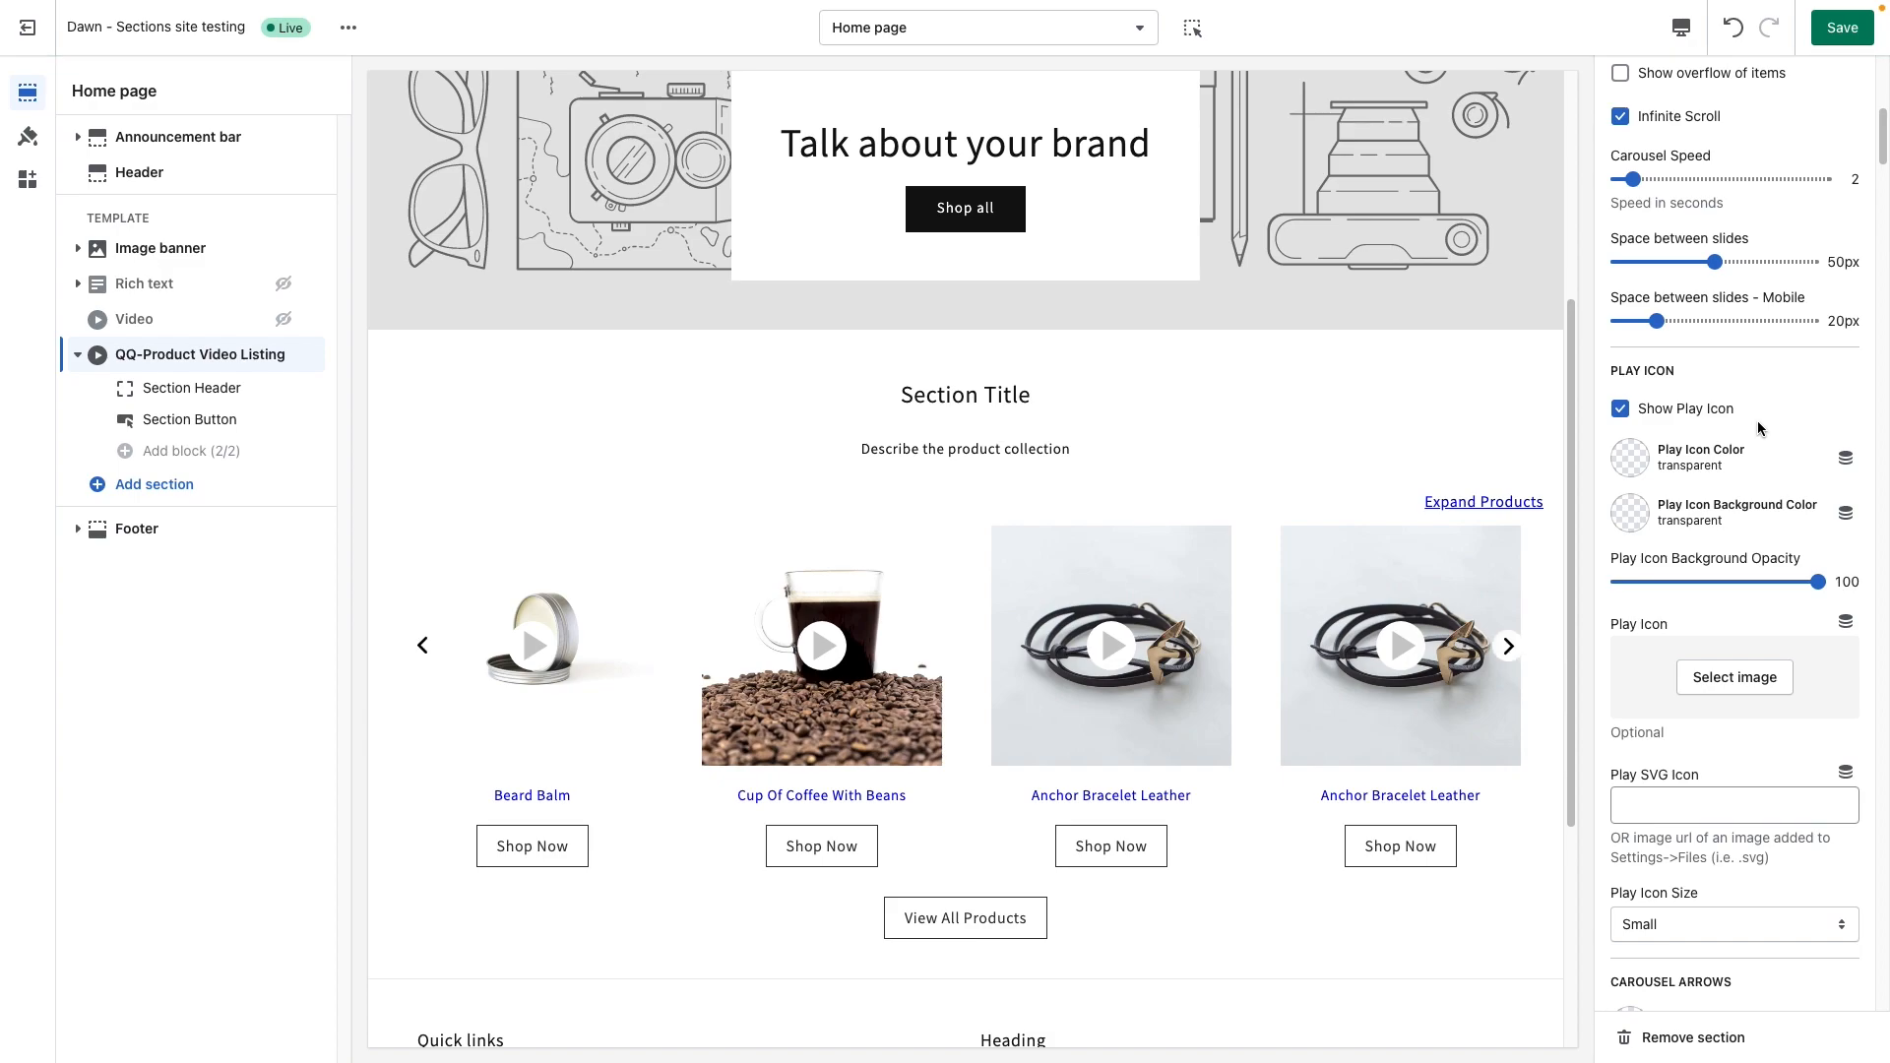
Color the play icon #121212 on a #909090 background and set its background opacity to 42.
click(1630, 458)
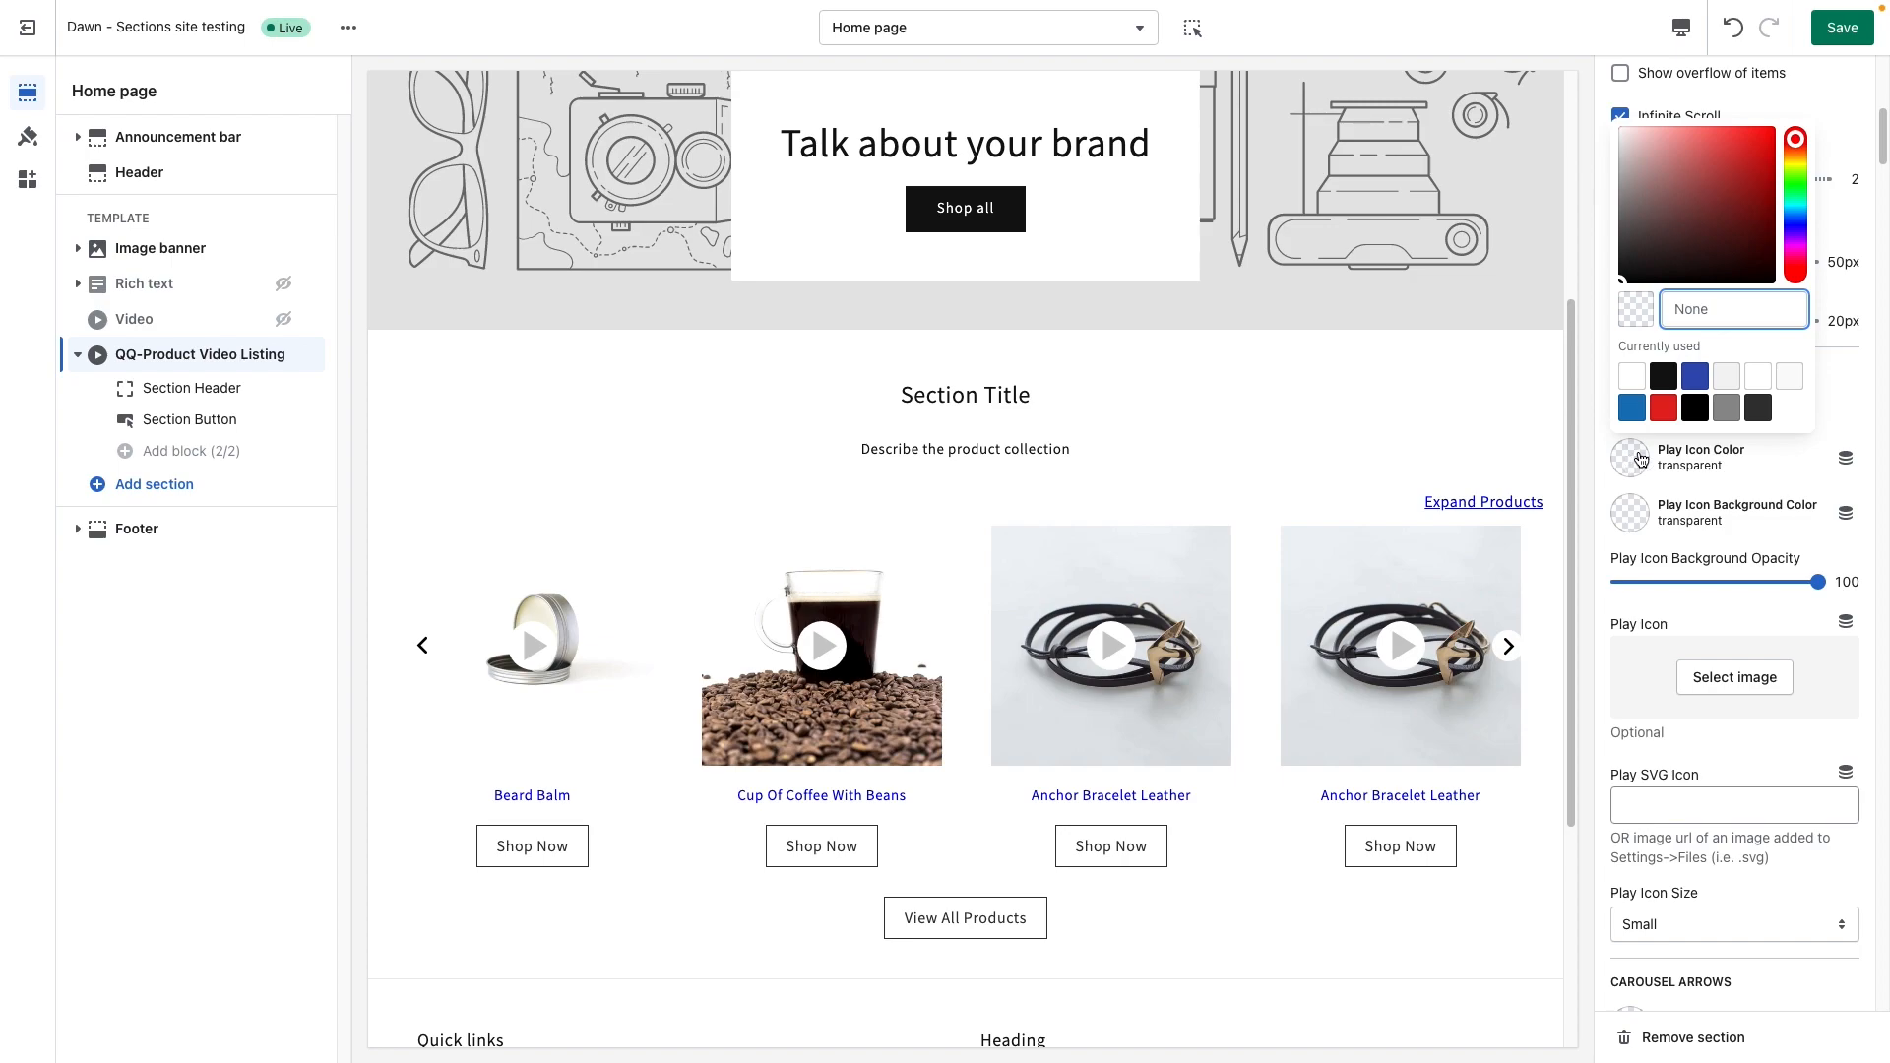
click(1666, 378)
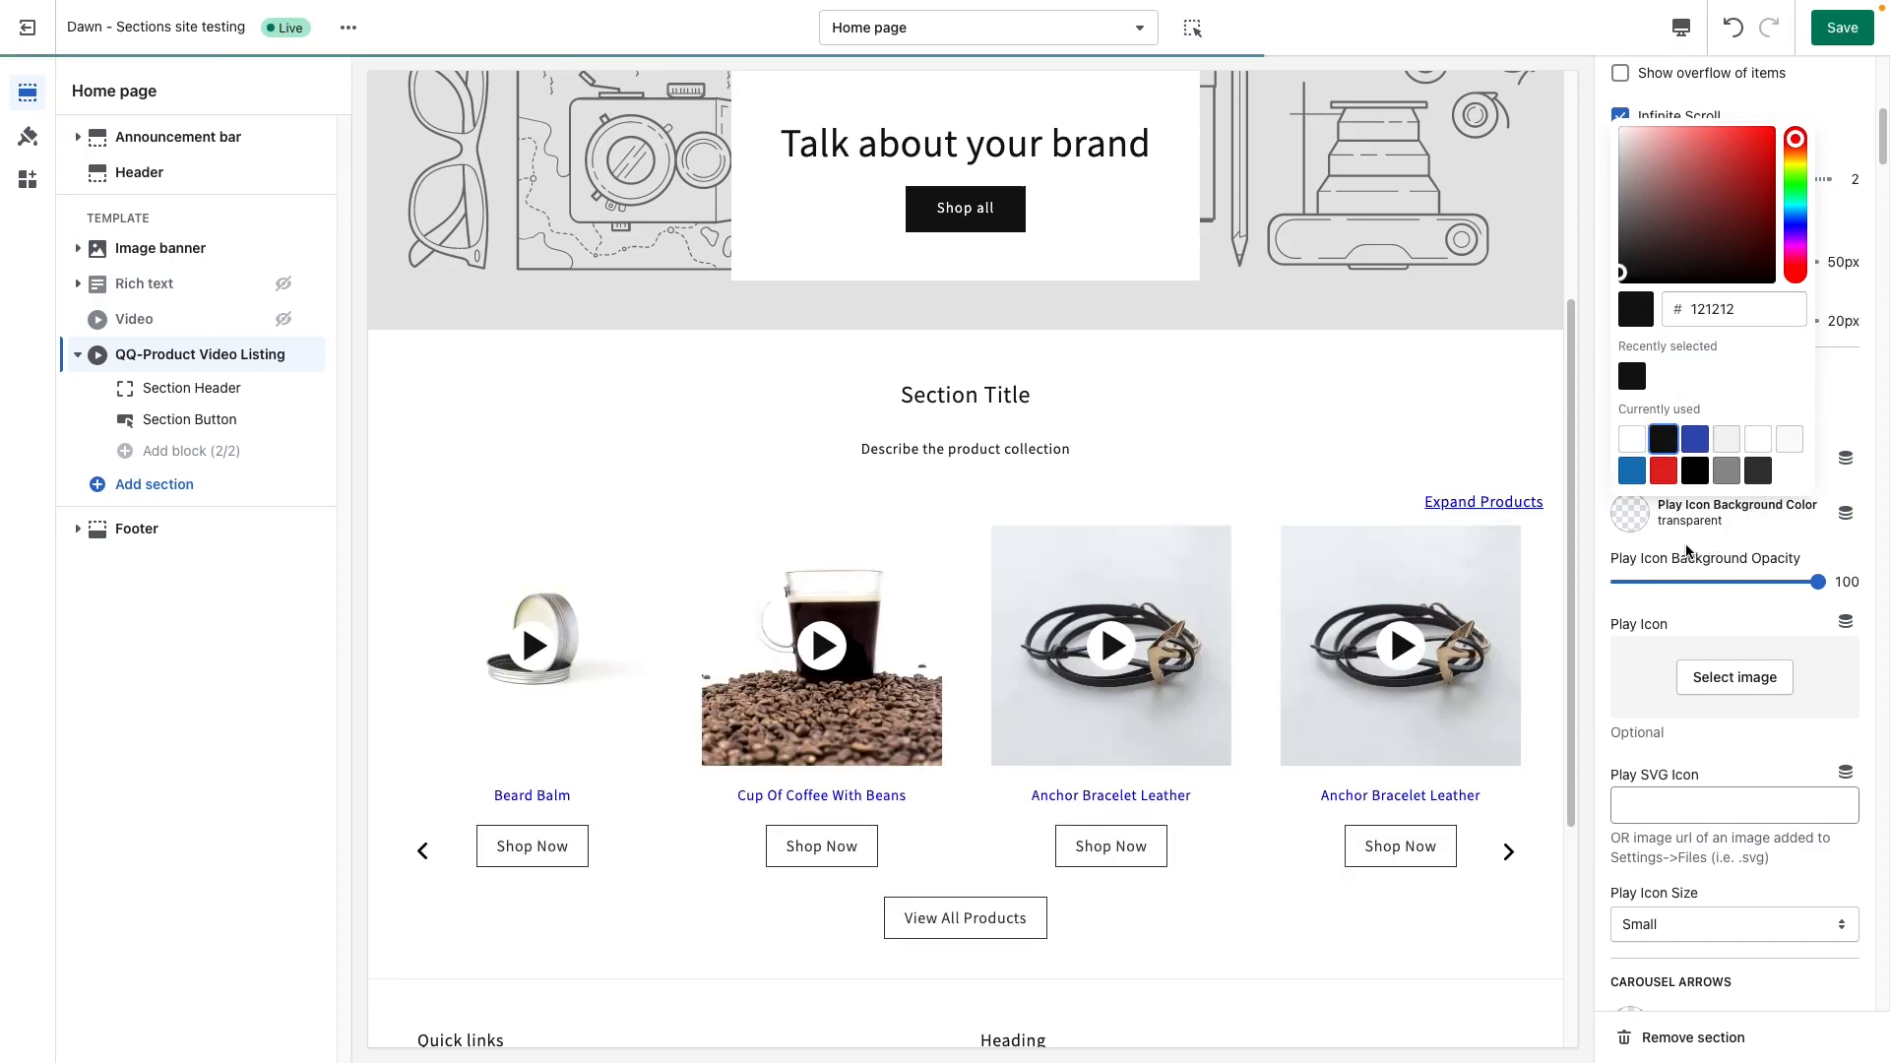
click(1630, 514)
click(1633, 516)
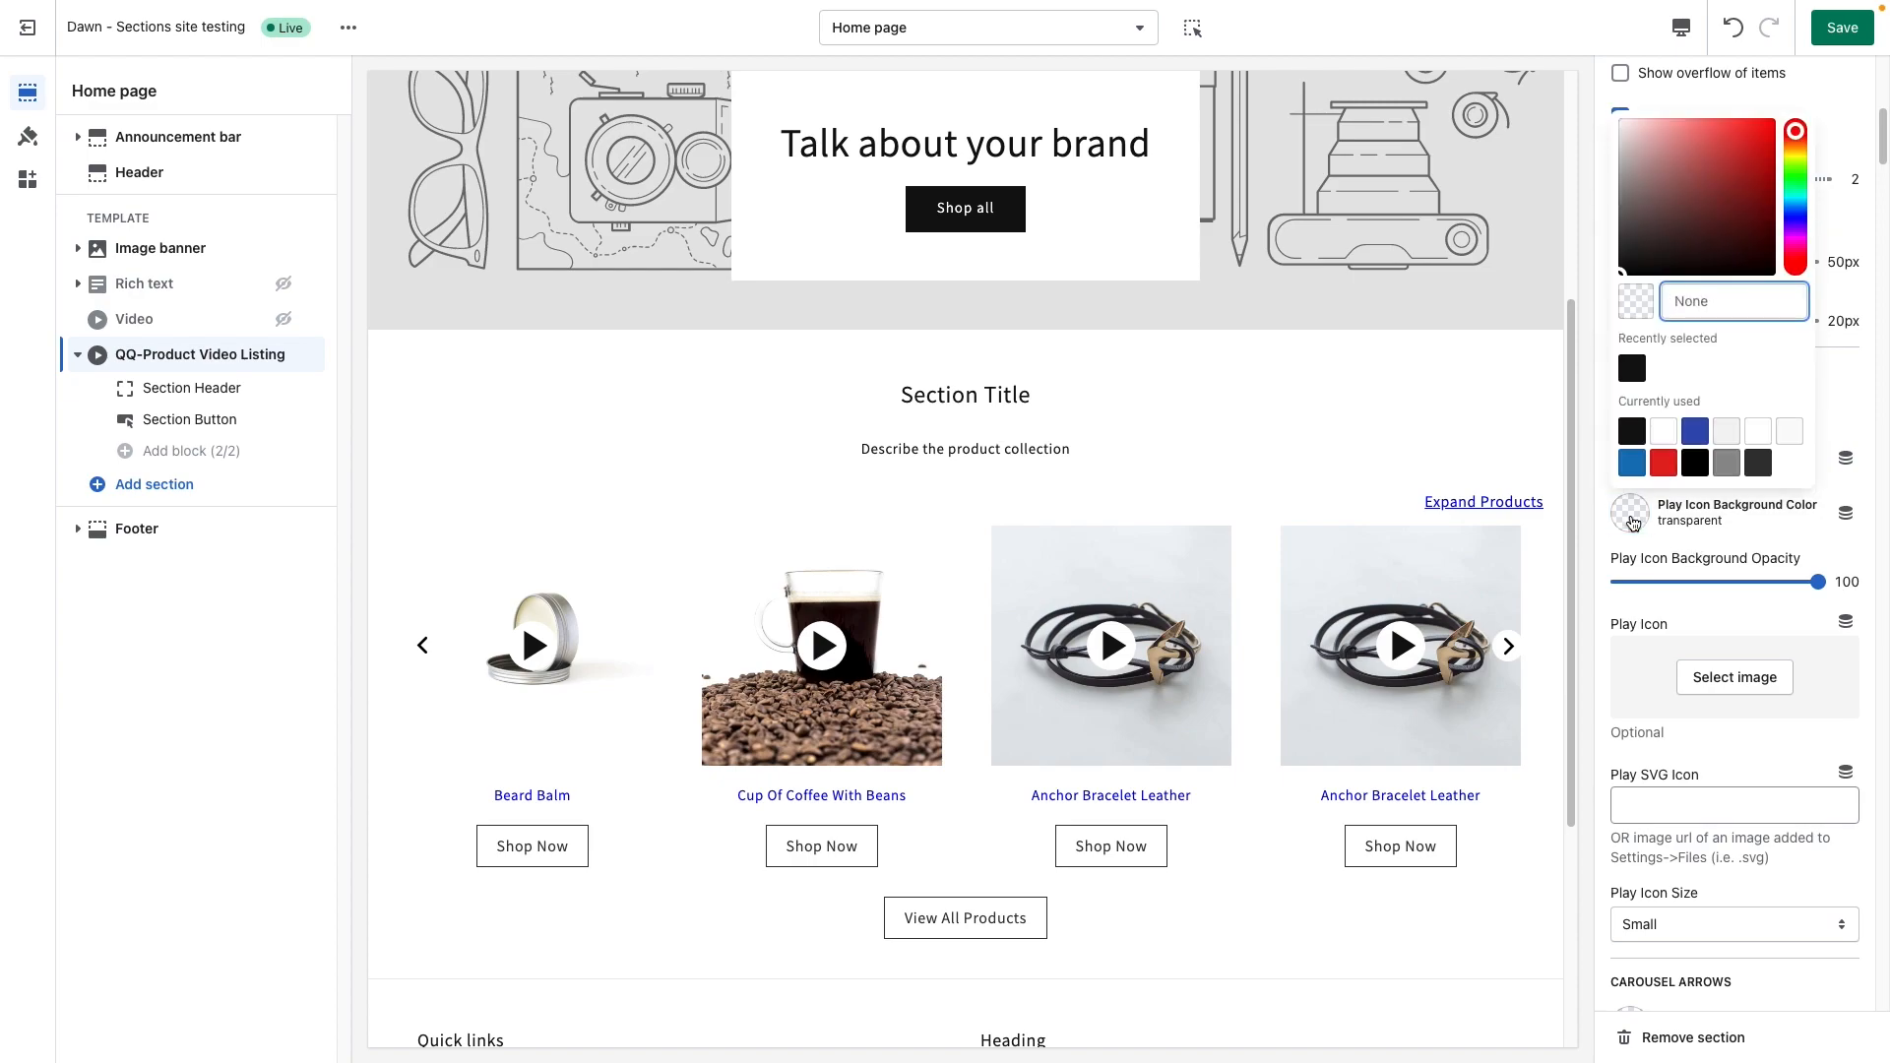
click(1726, 464)
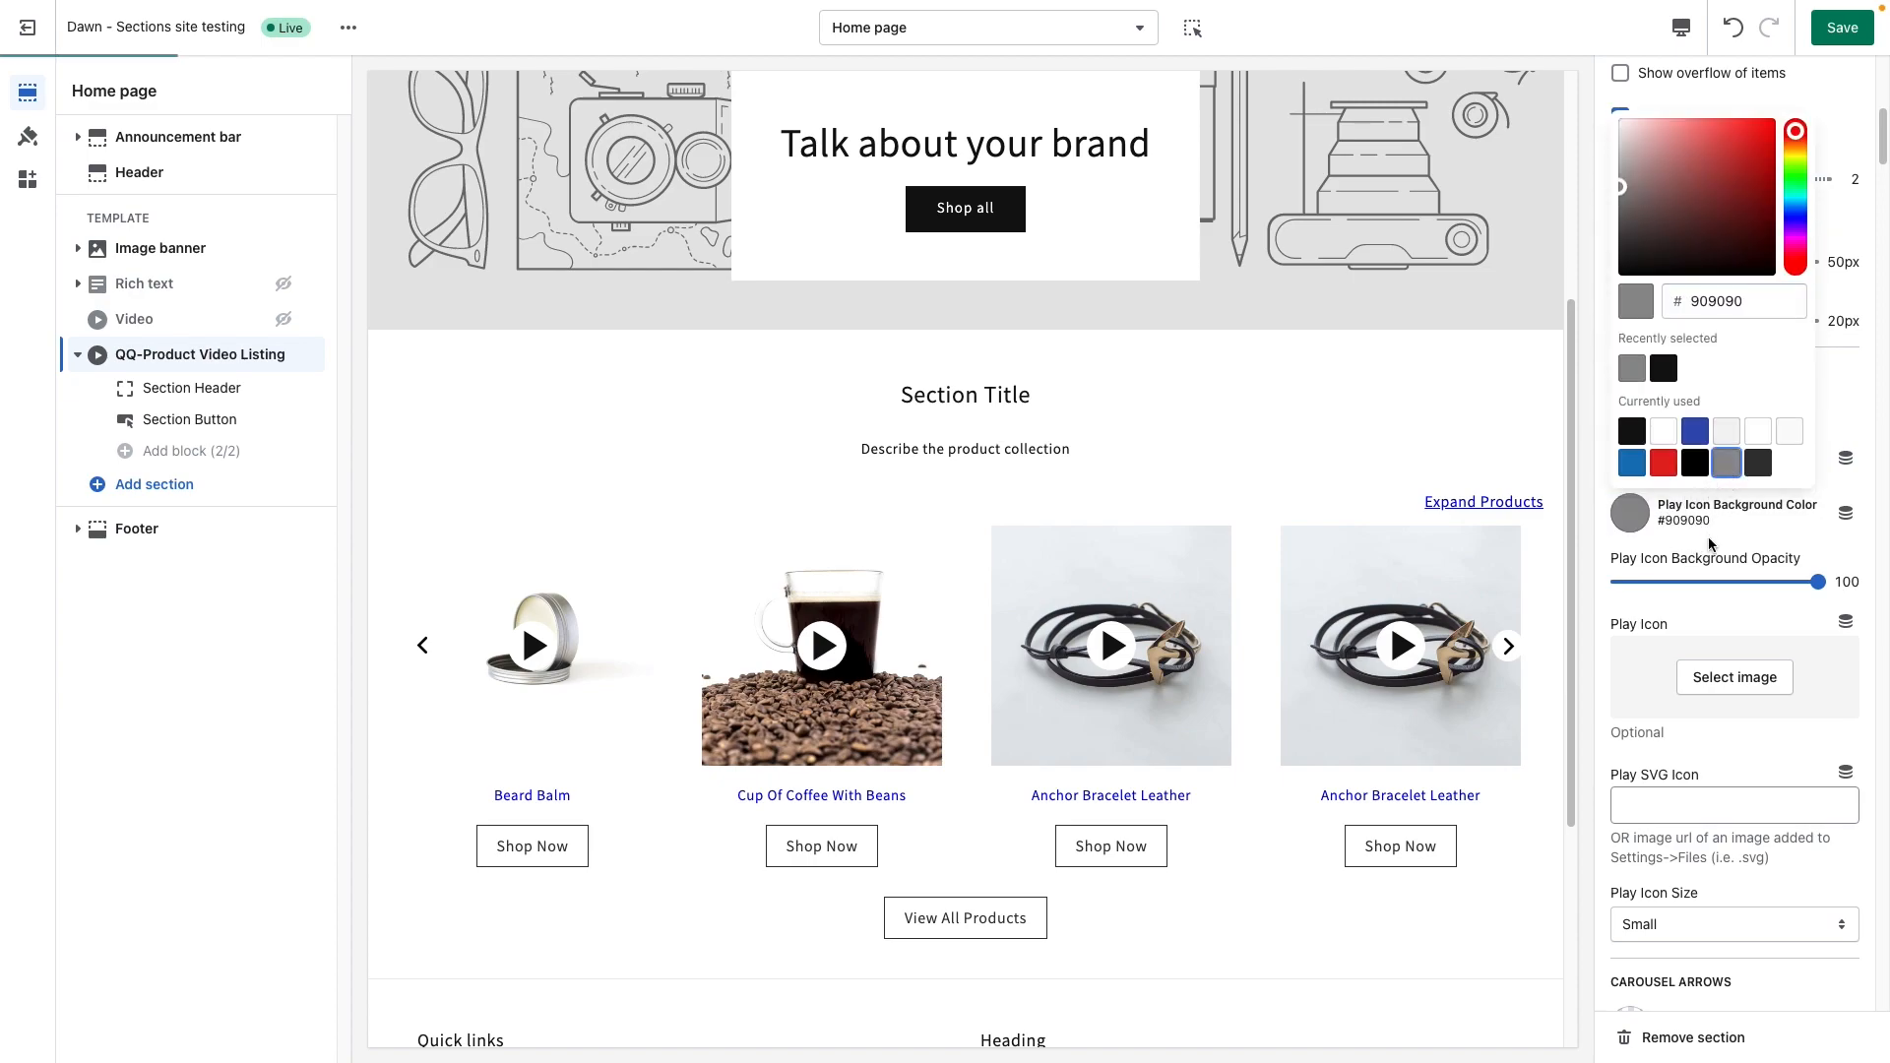
drag(1767, 588, 1704, 582)
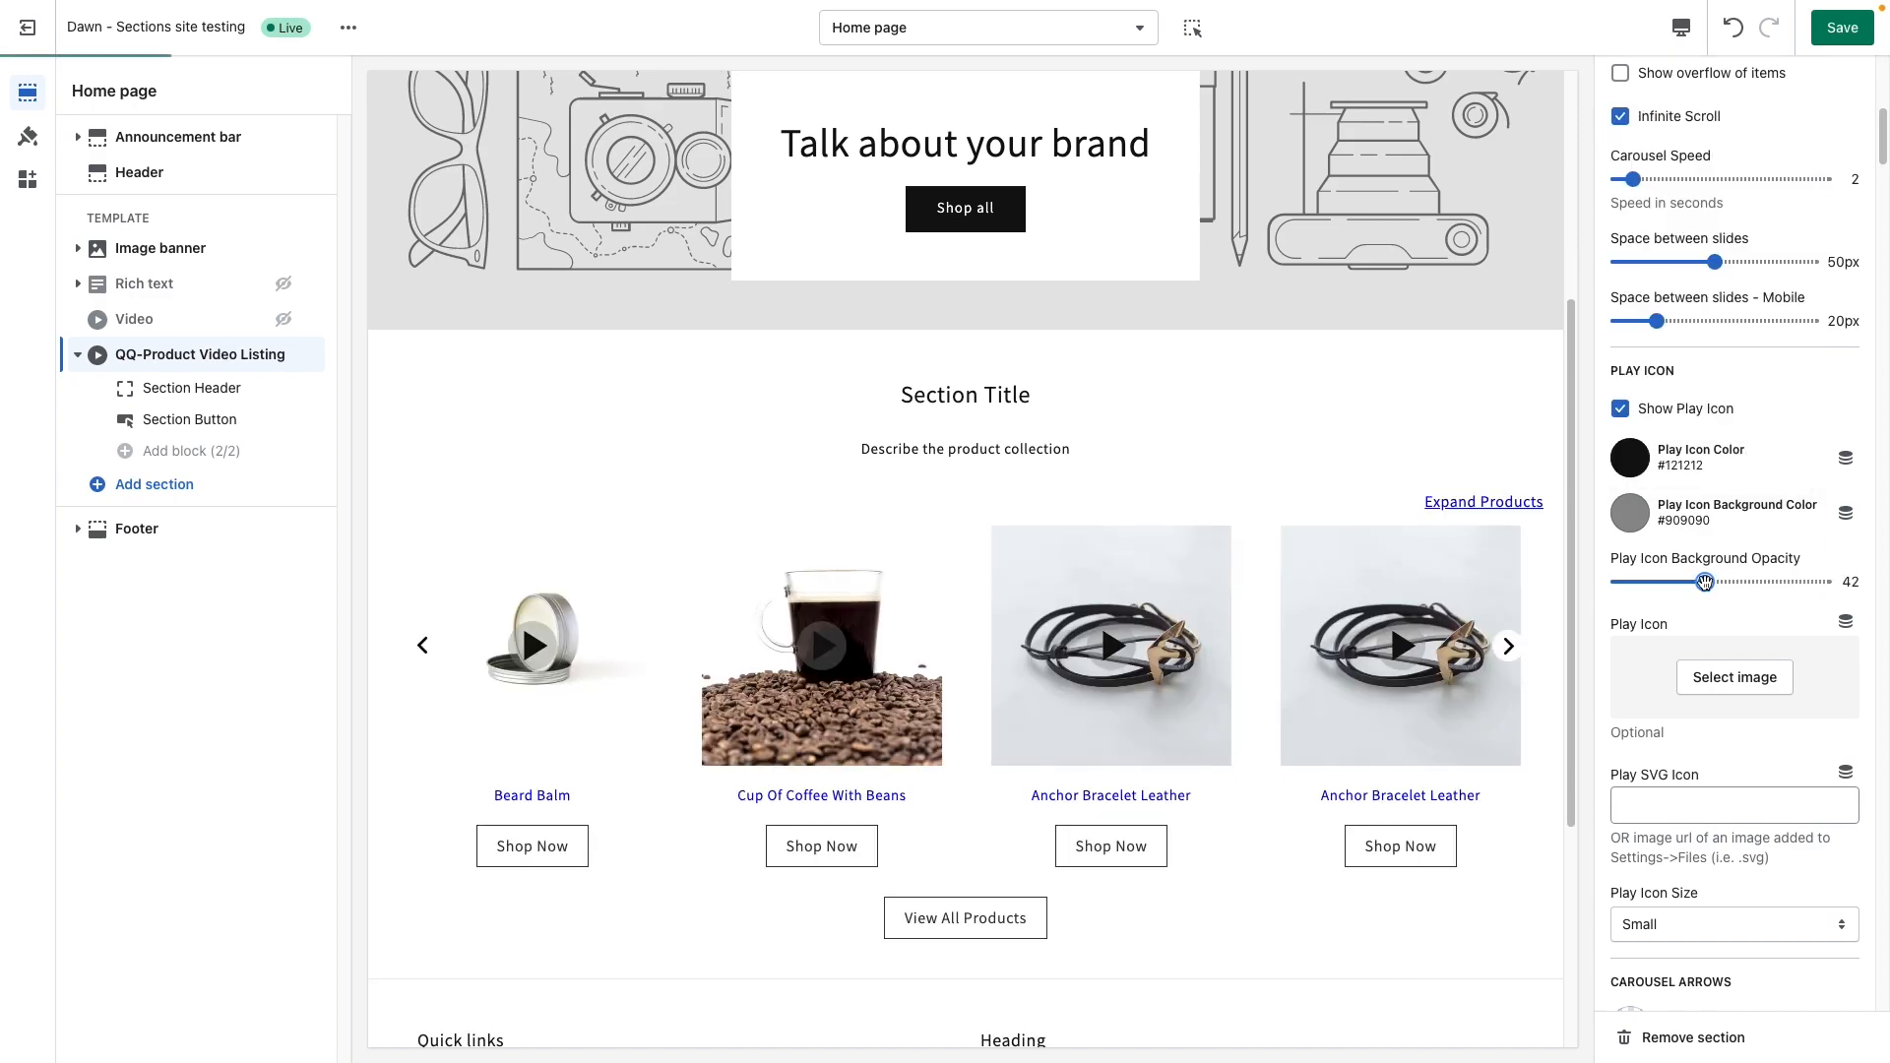
Change the Play Icon Color to white (#FFFFFF).
click(1641, 458)
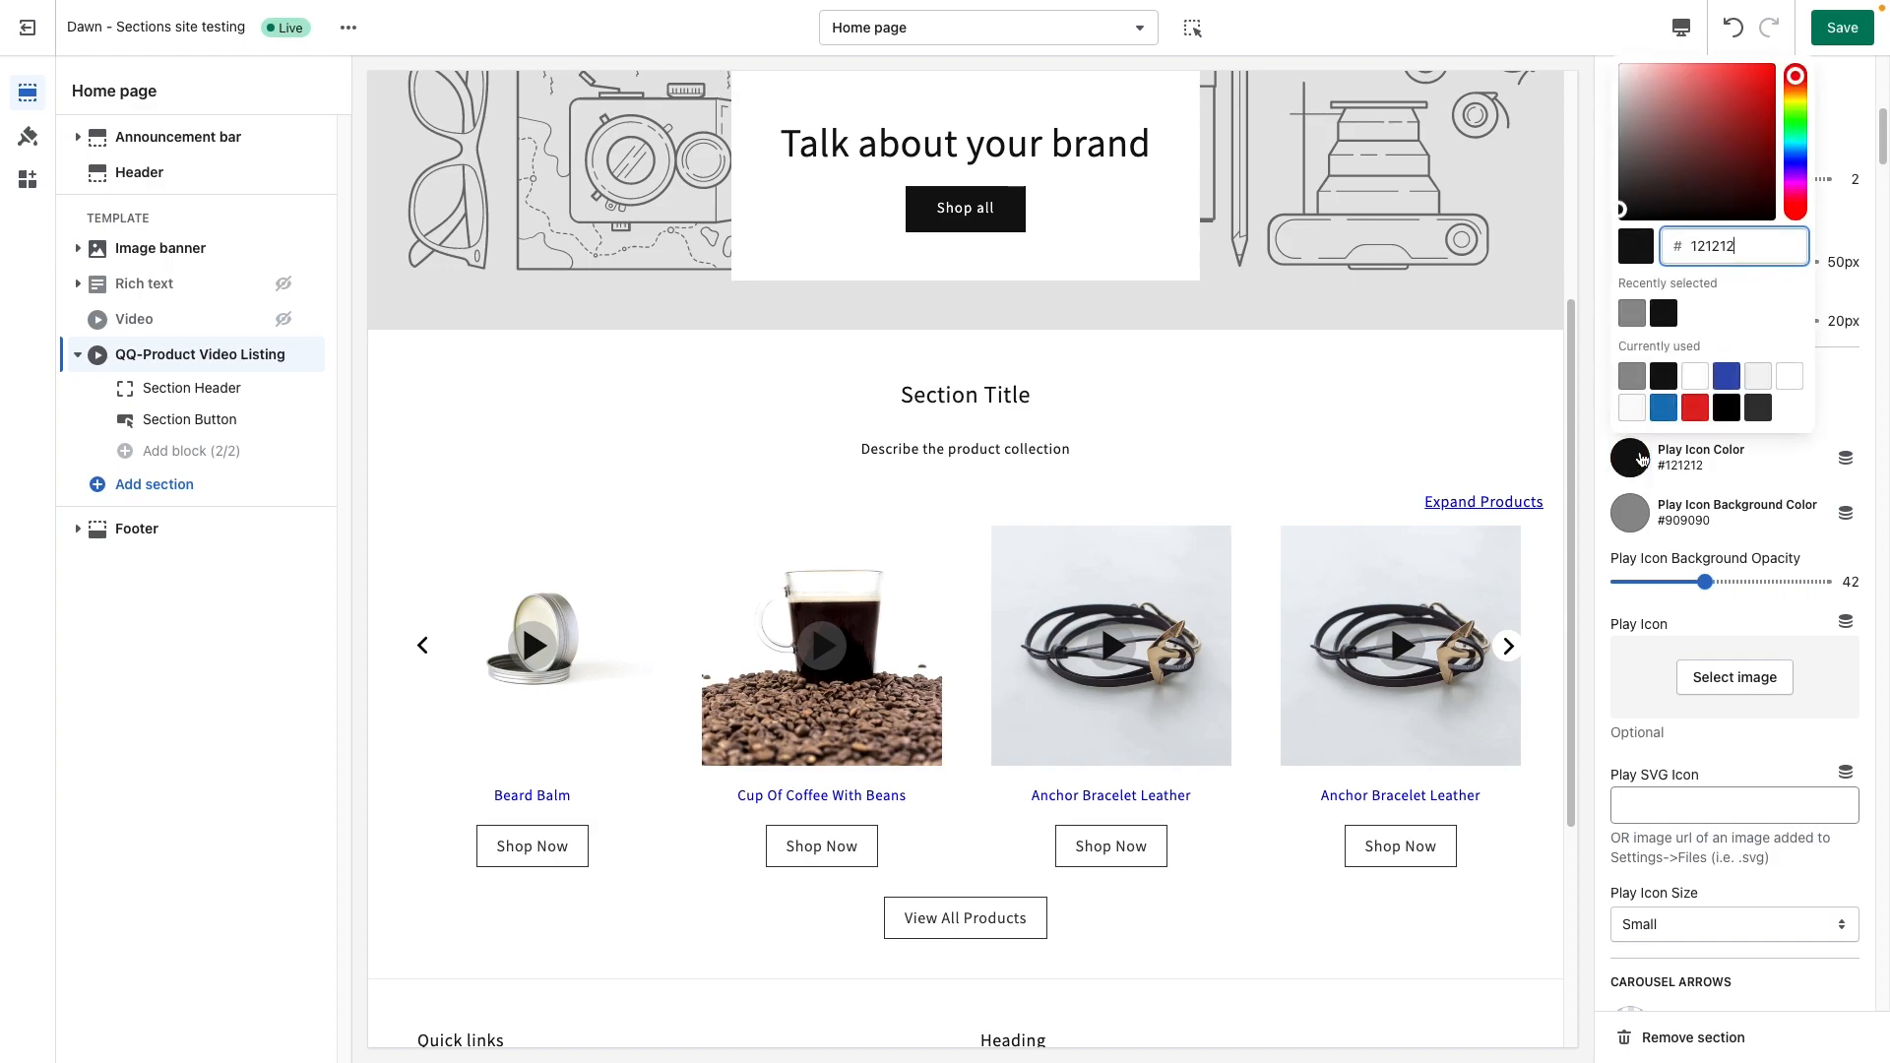
click(1695, 377)
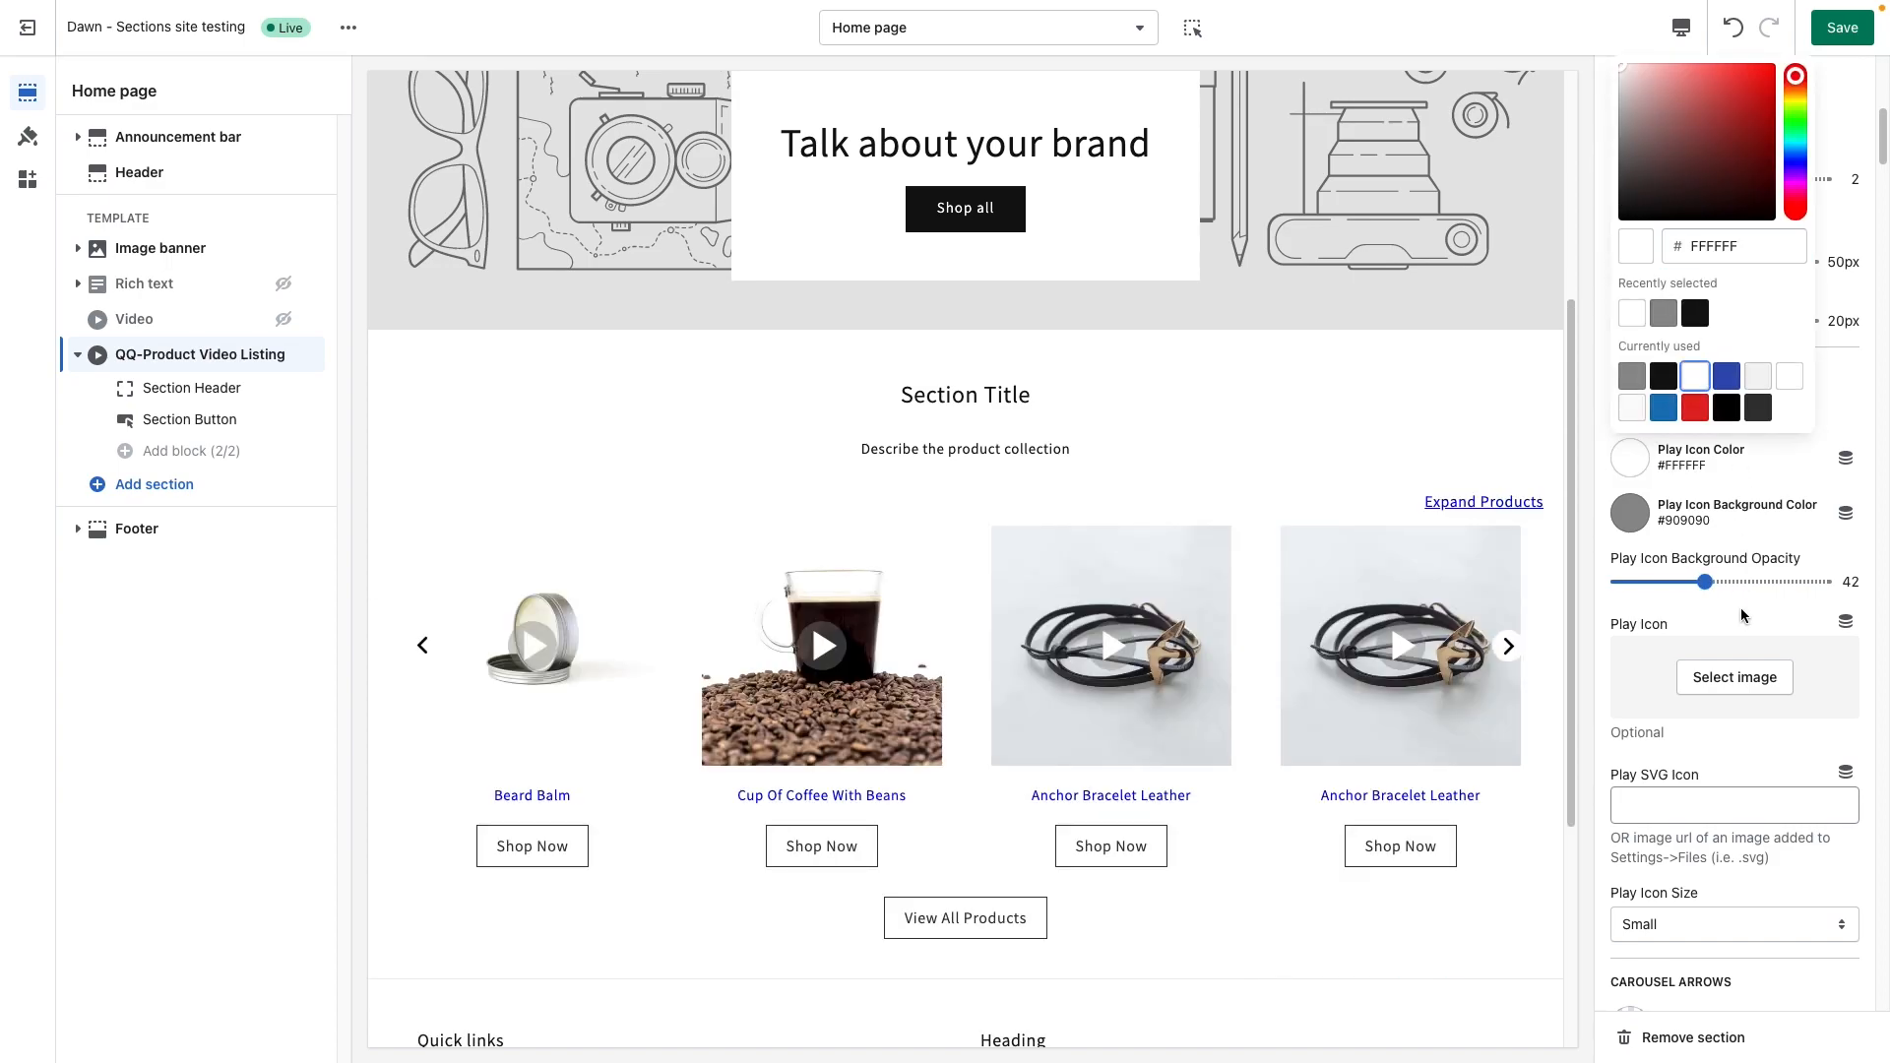
click(1740, 607)
Try the Medium and Large play icon sizes on the carousel and return the size to Small.
scroll(1704, 615, down, 3)
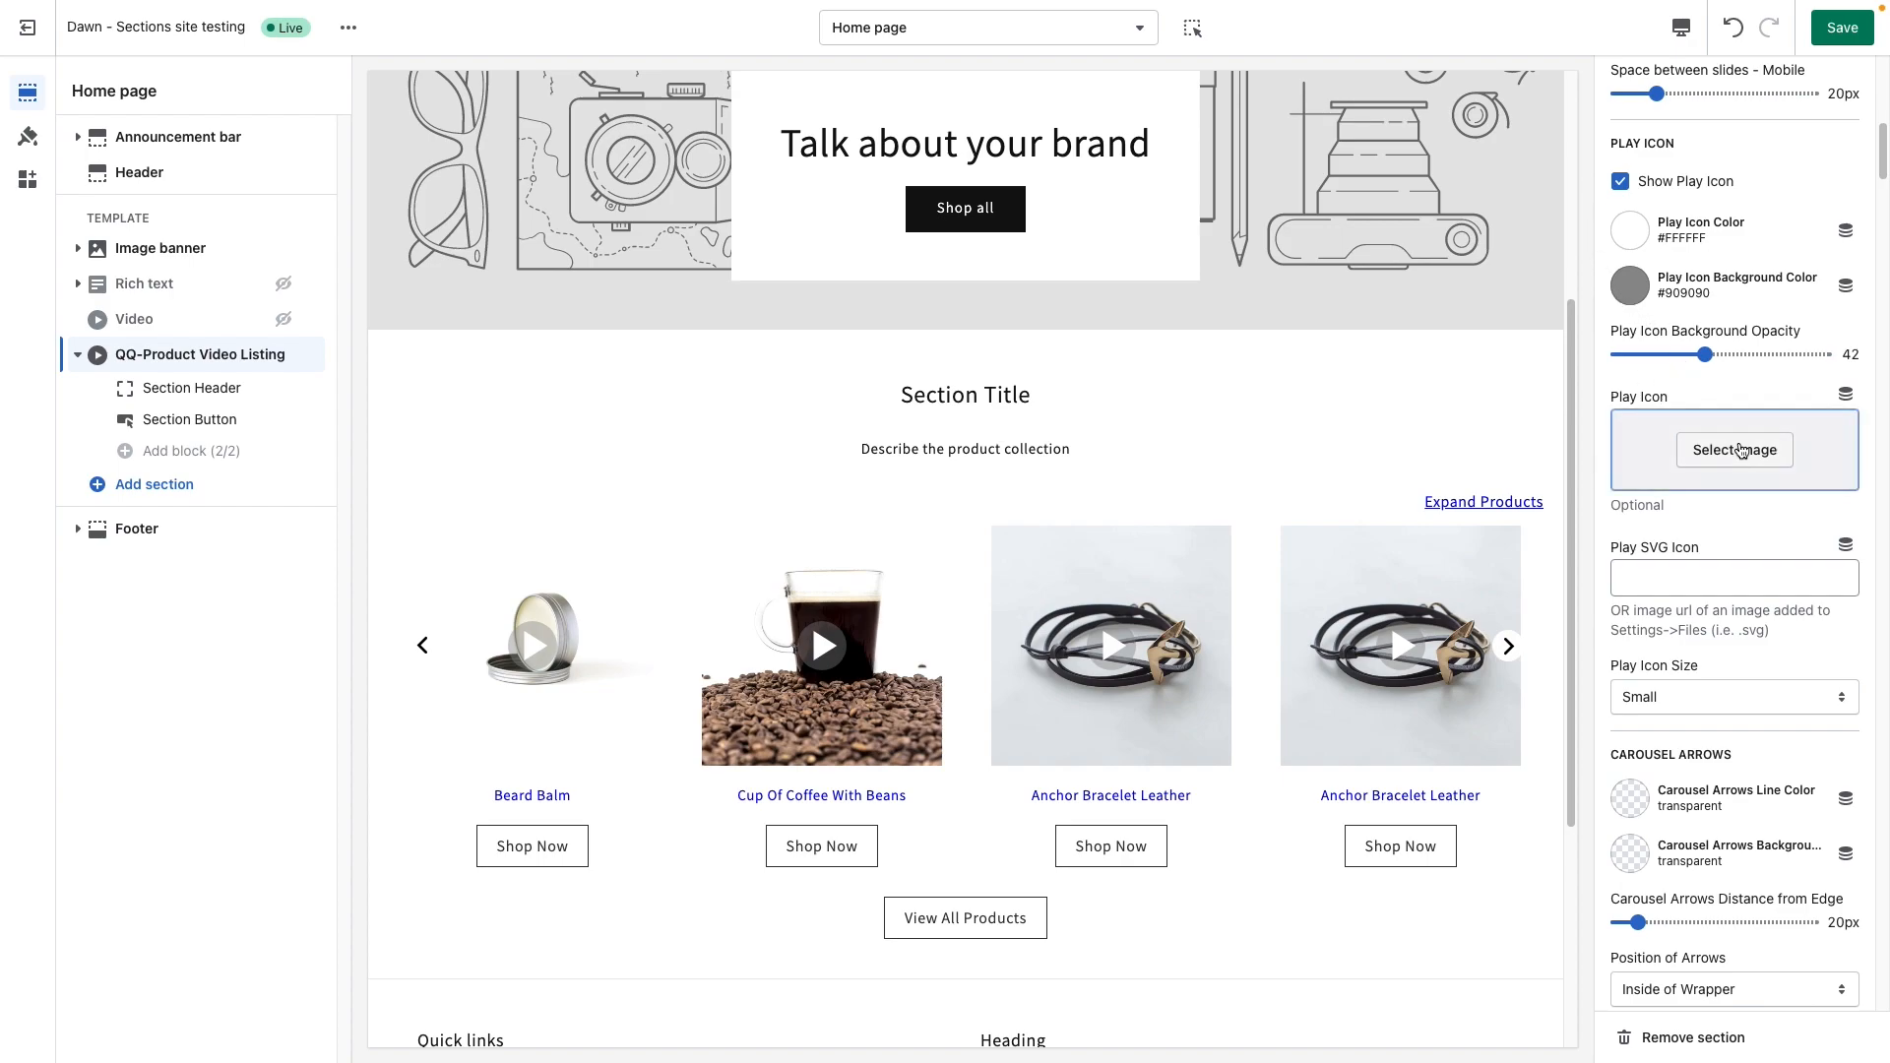
click(1685, 578)
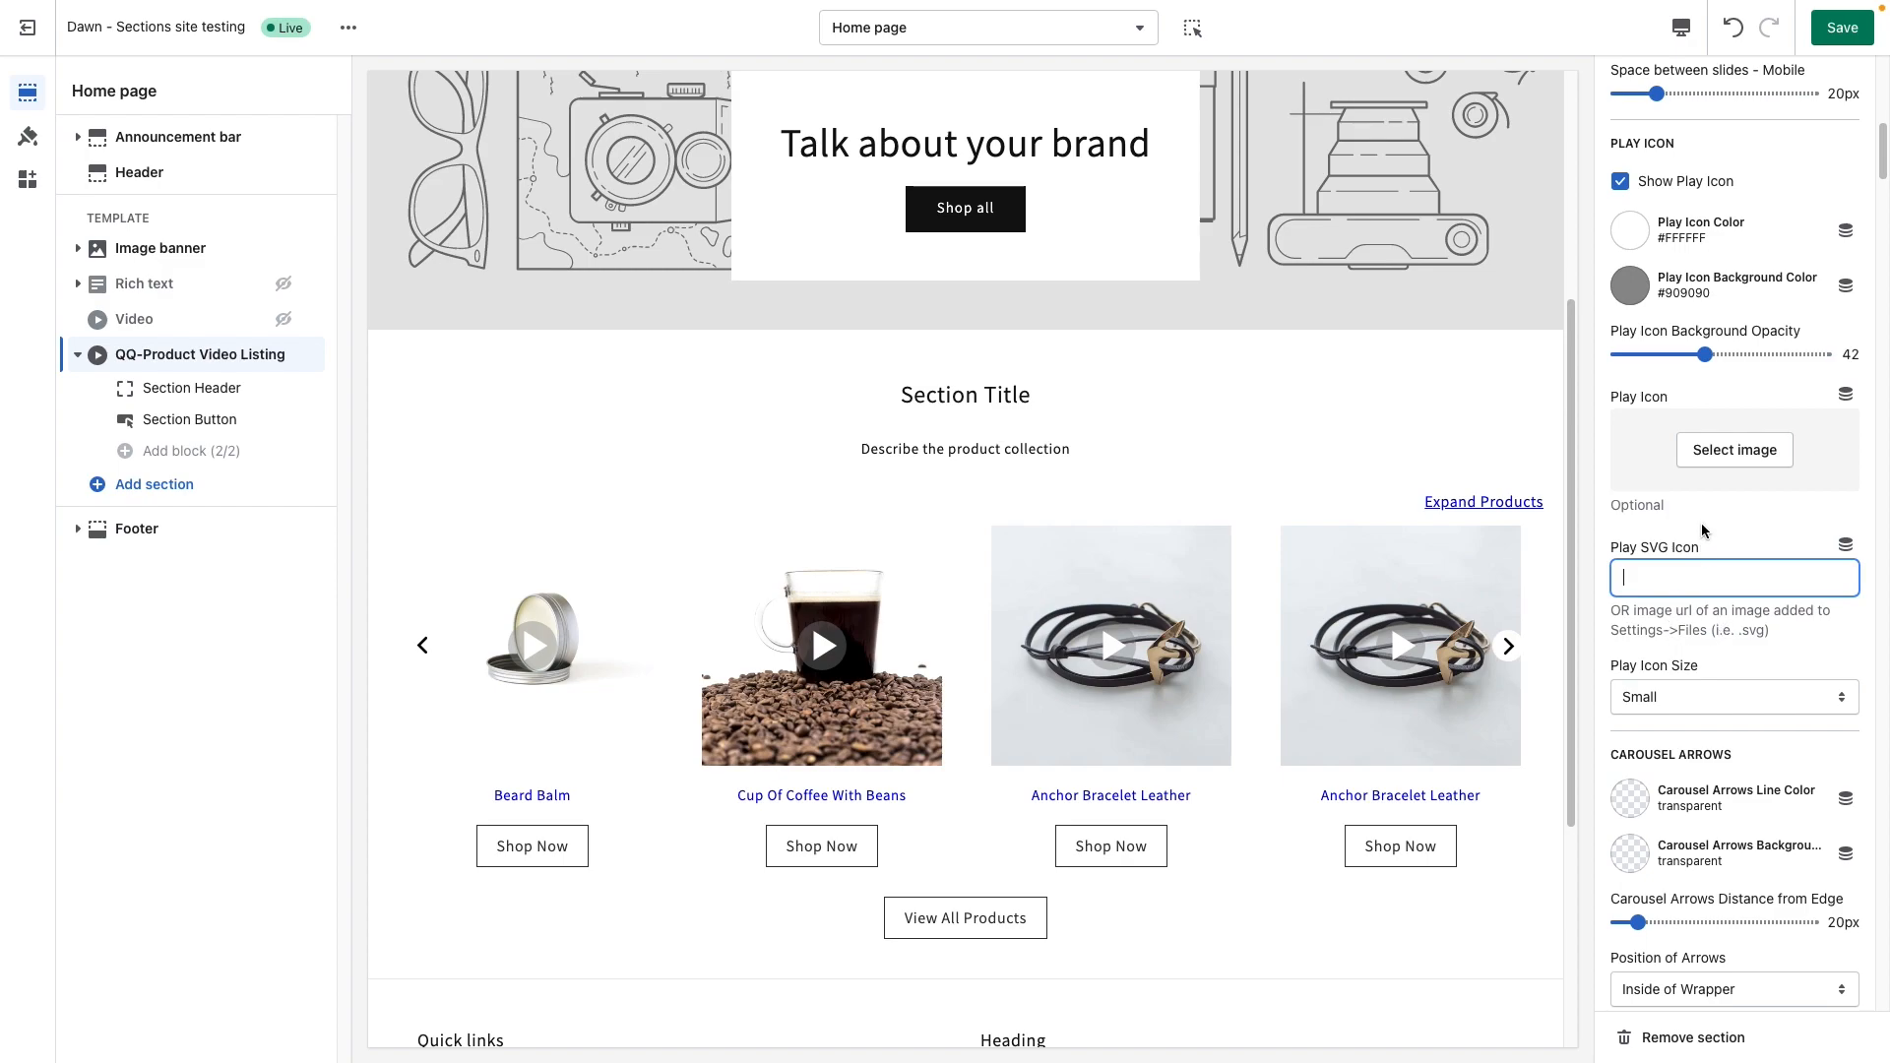
scroll(1685, 632, down, 3)
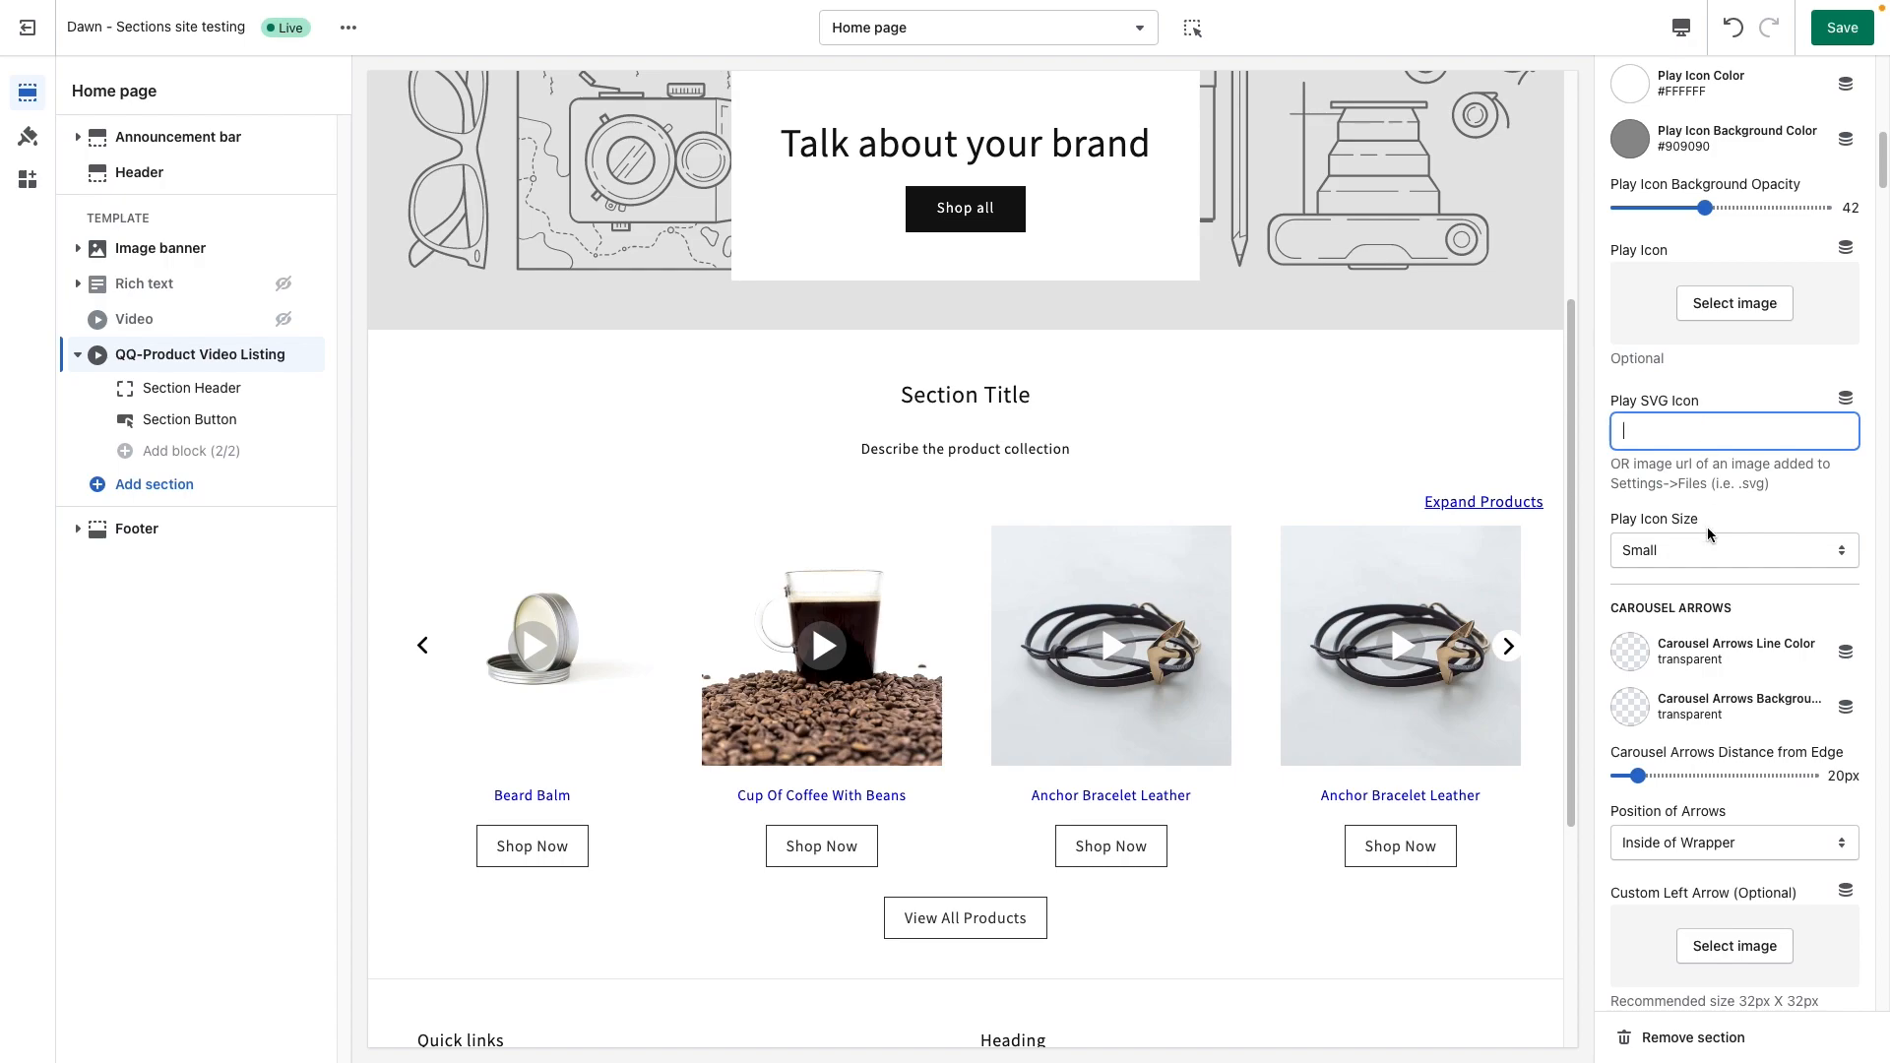
scroll(1706, 532, down, 1)
click(1685, 511)
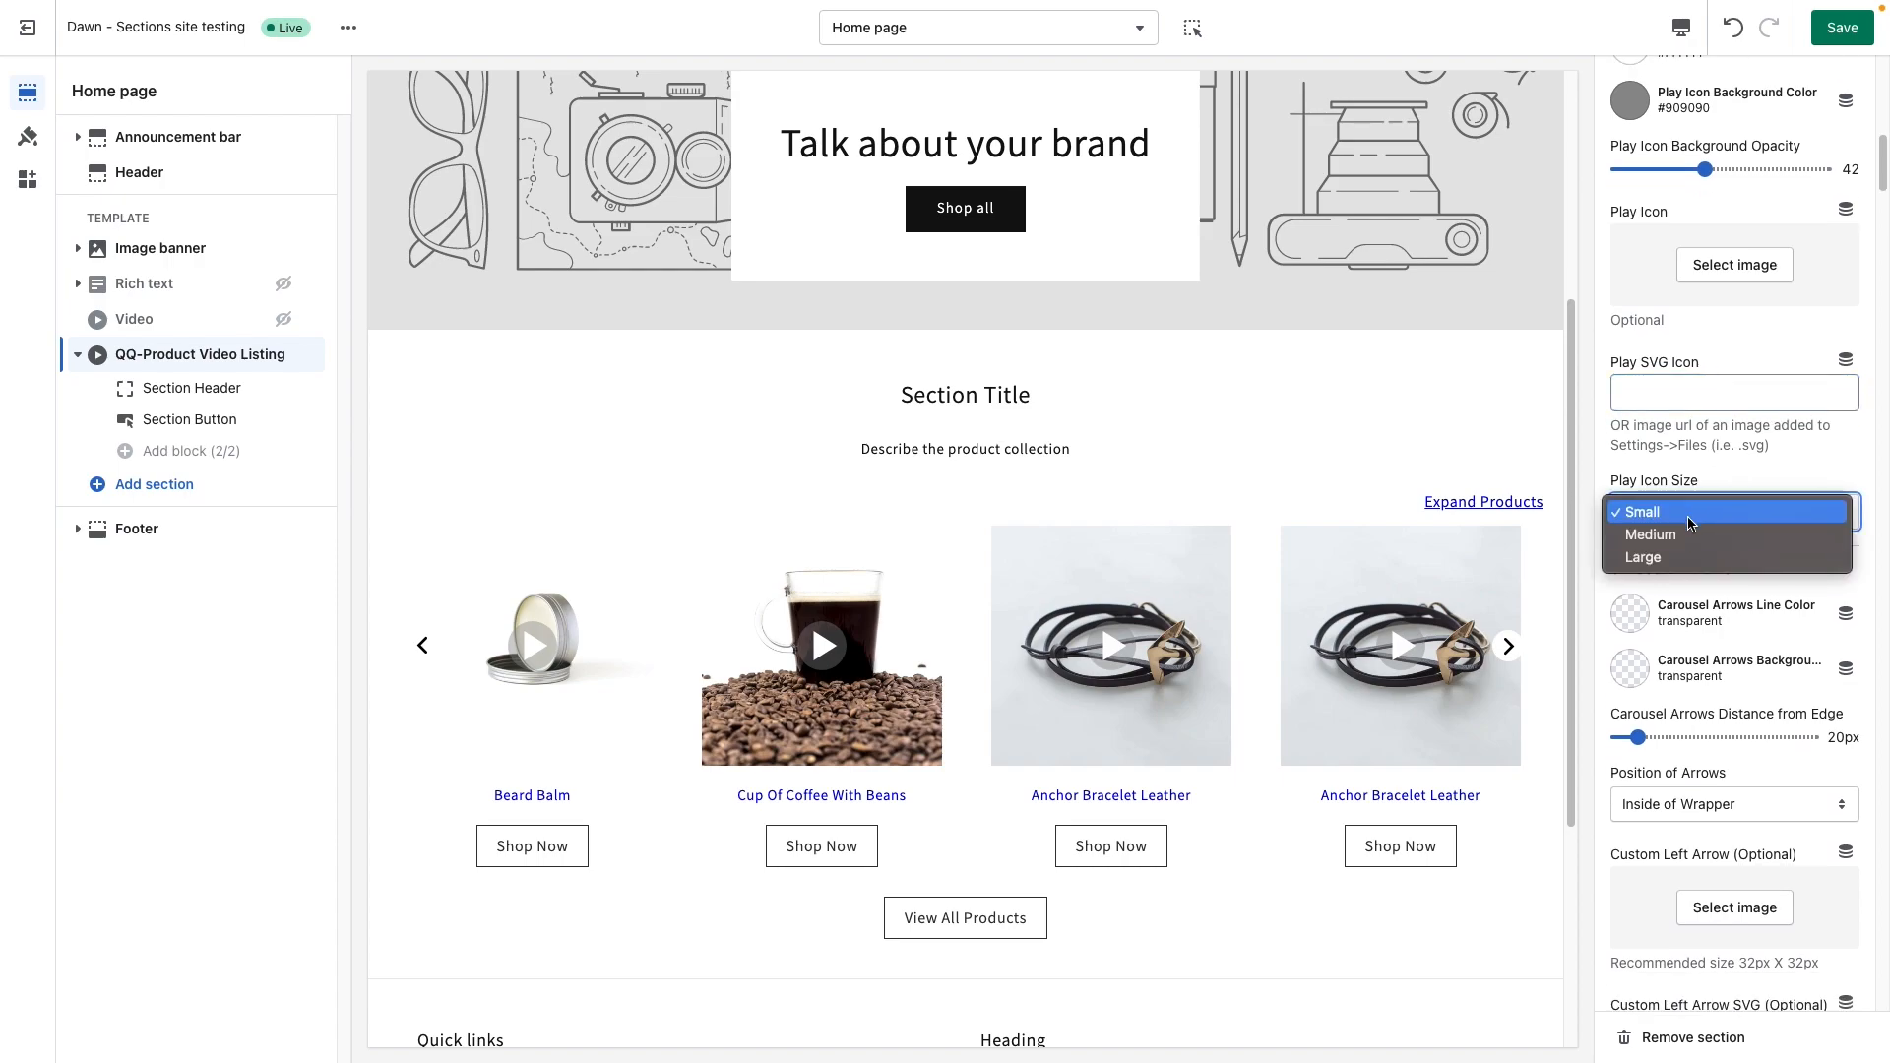
click(1688, 533)
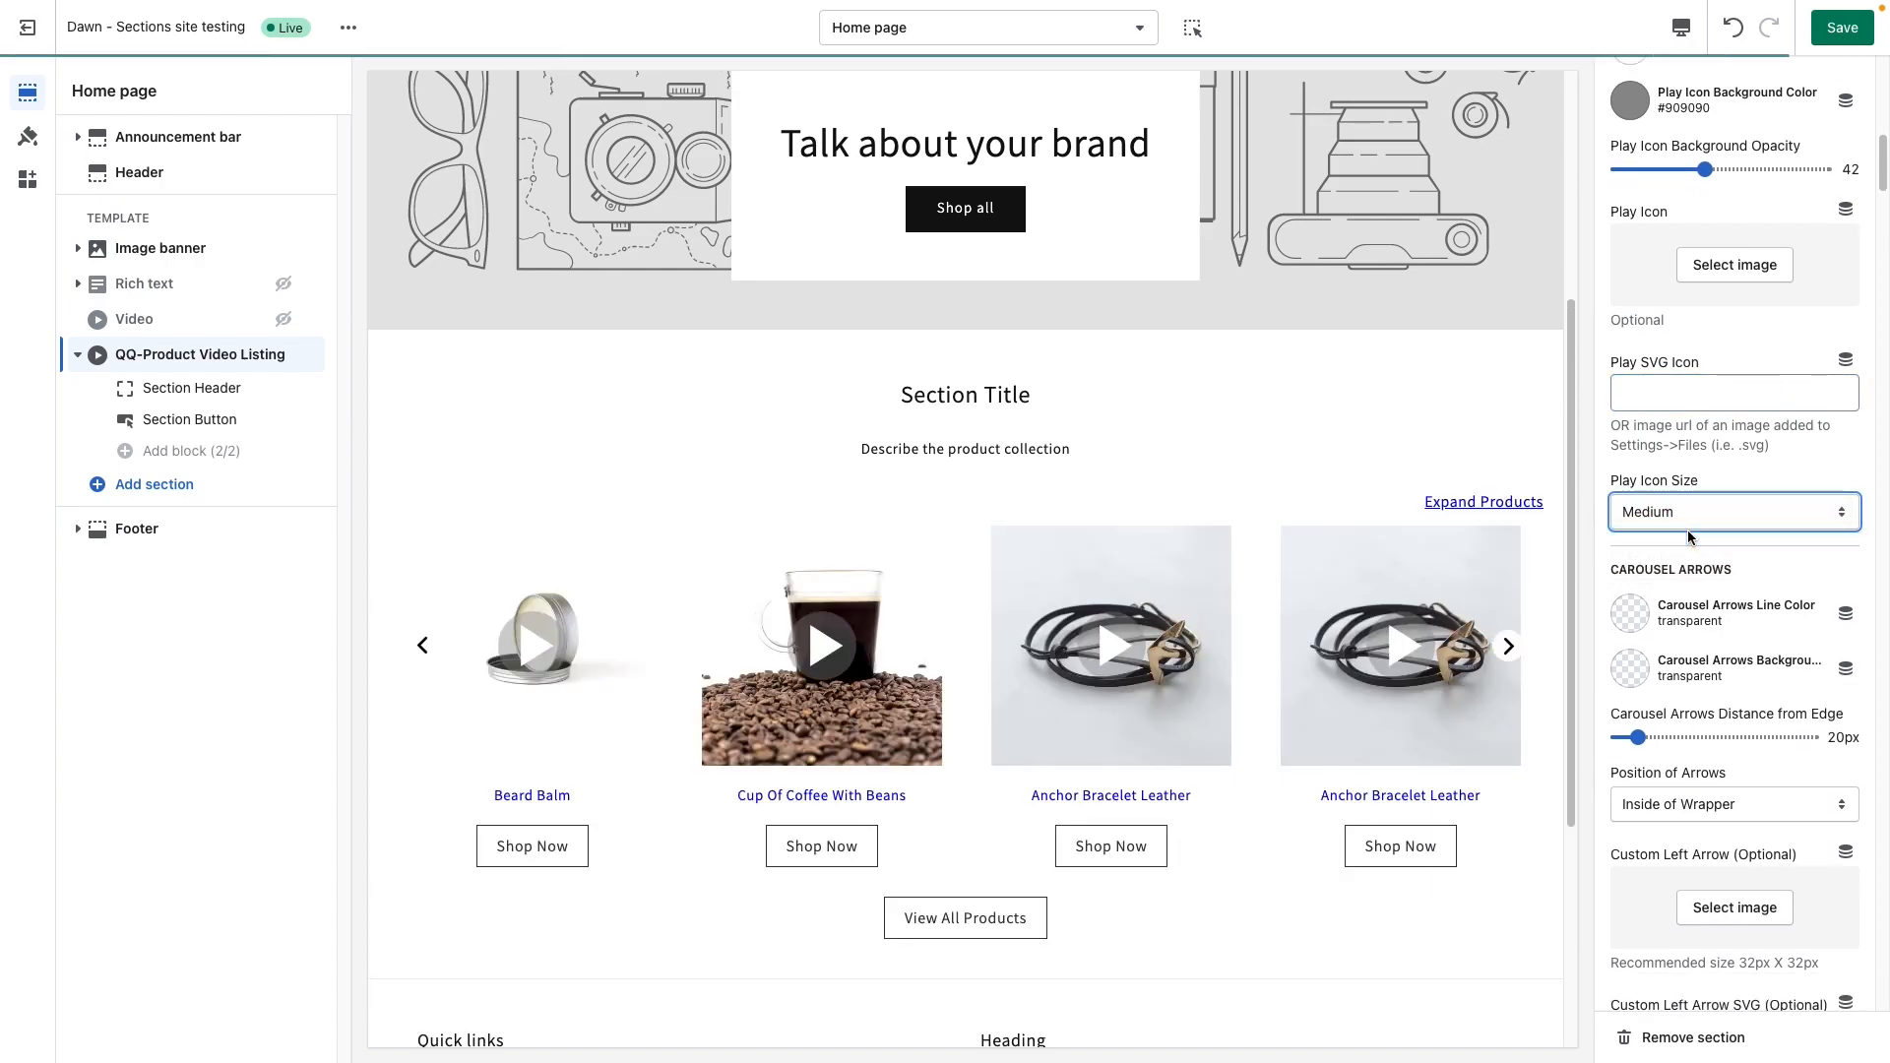
click(1688, 530)
click(1683, 537)
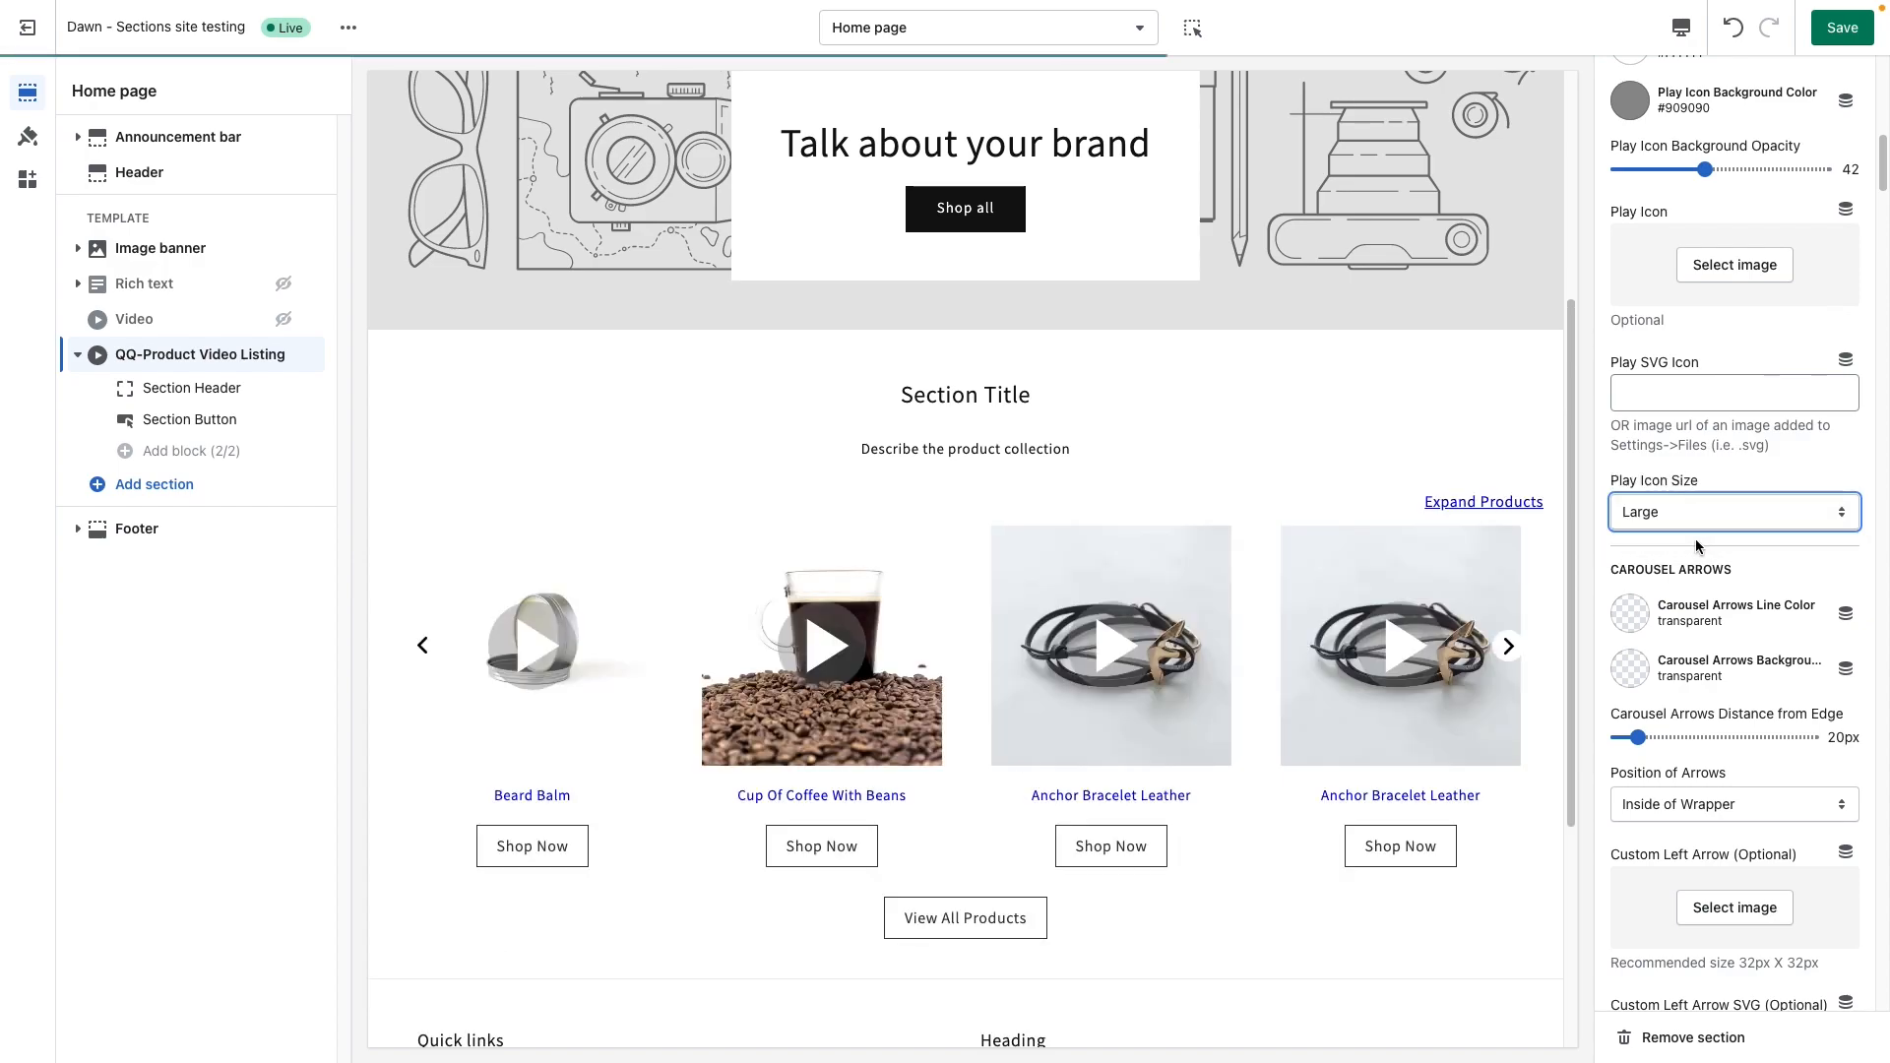
click(1672, 512)
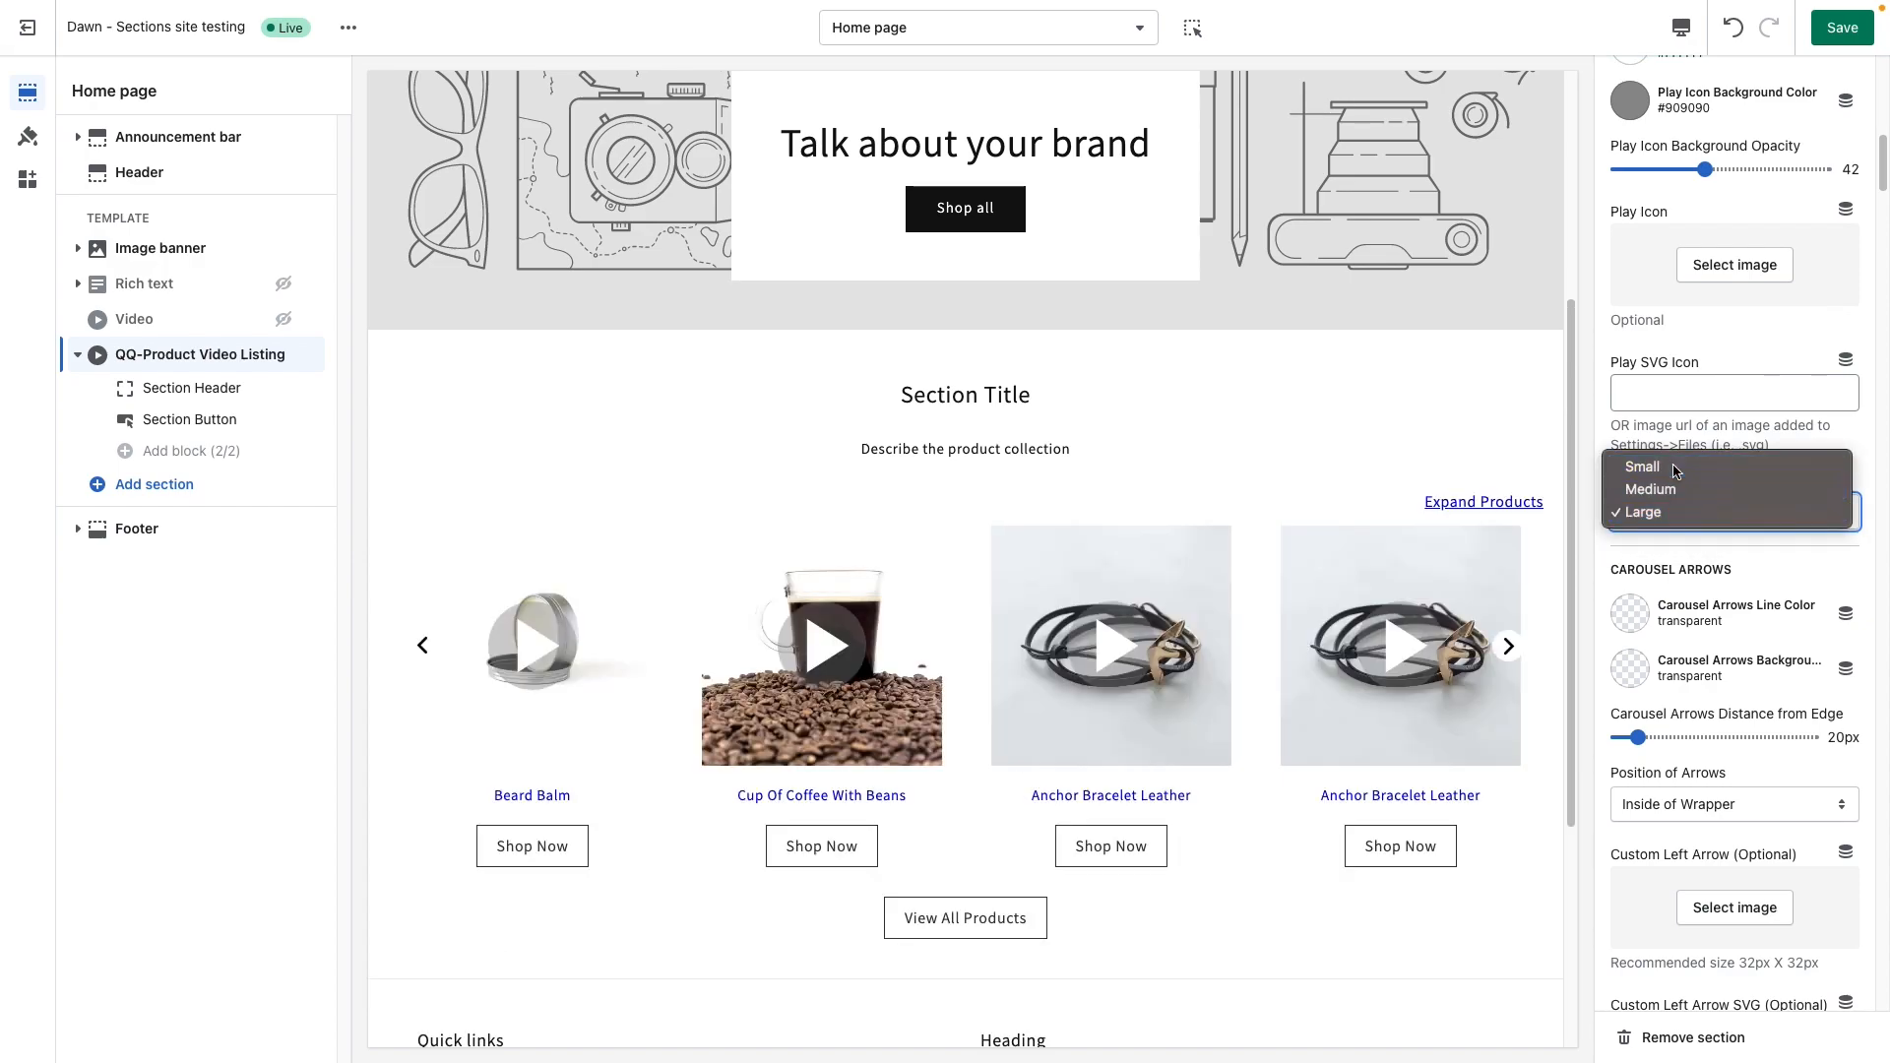
click(1669, 467)
Step the product carousel forward to check how its navigation arrows look over the product images.
scroll(1712, 583, down, 2)
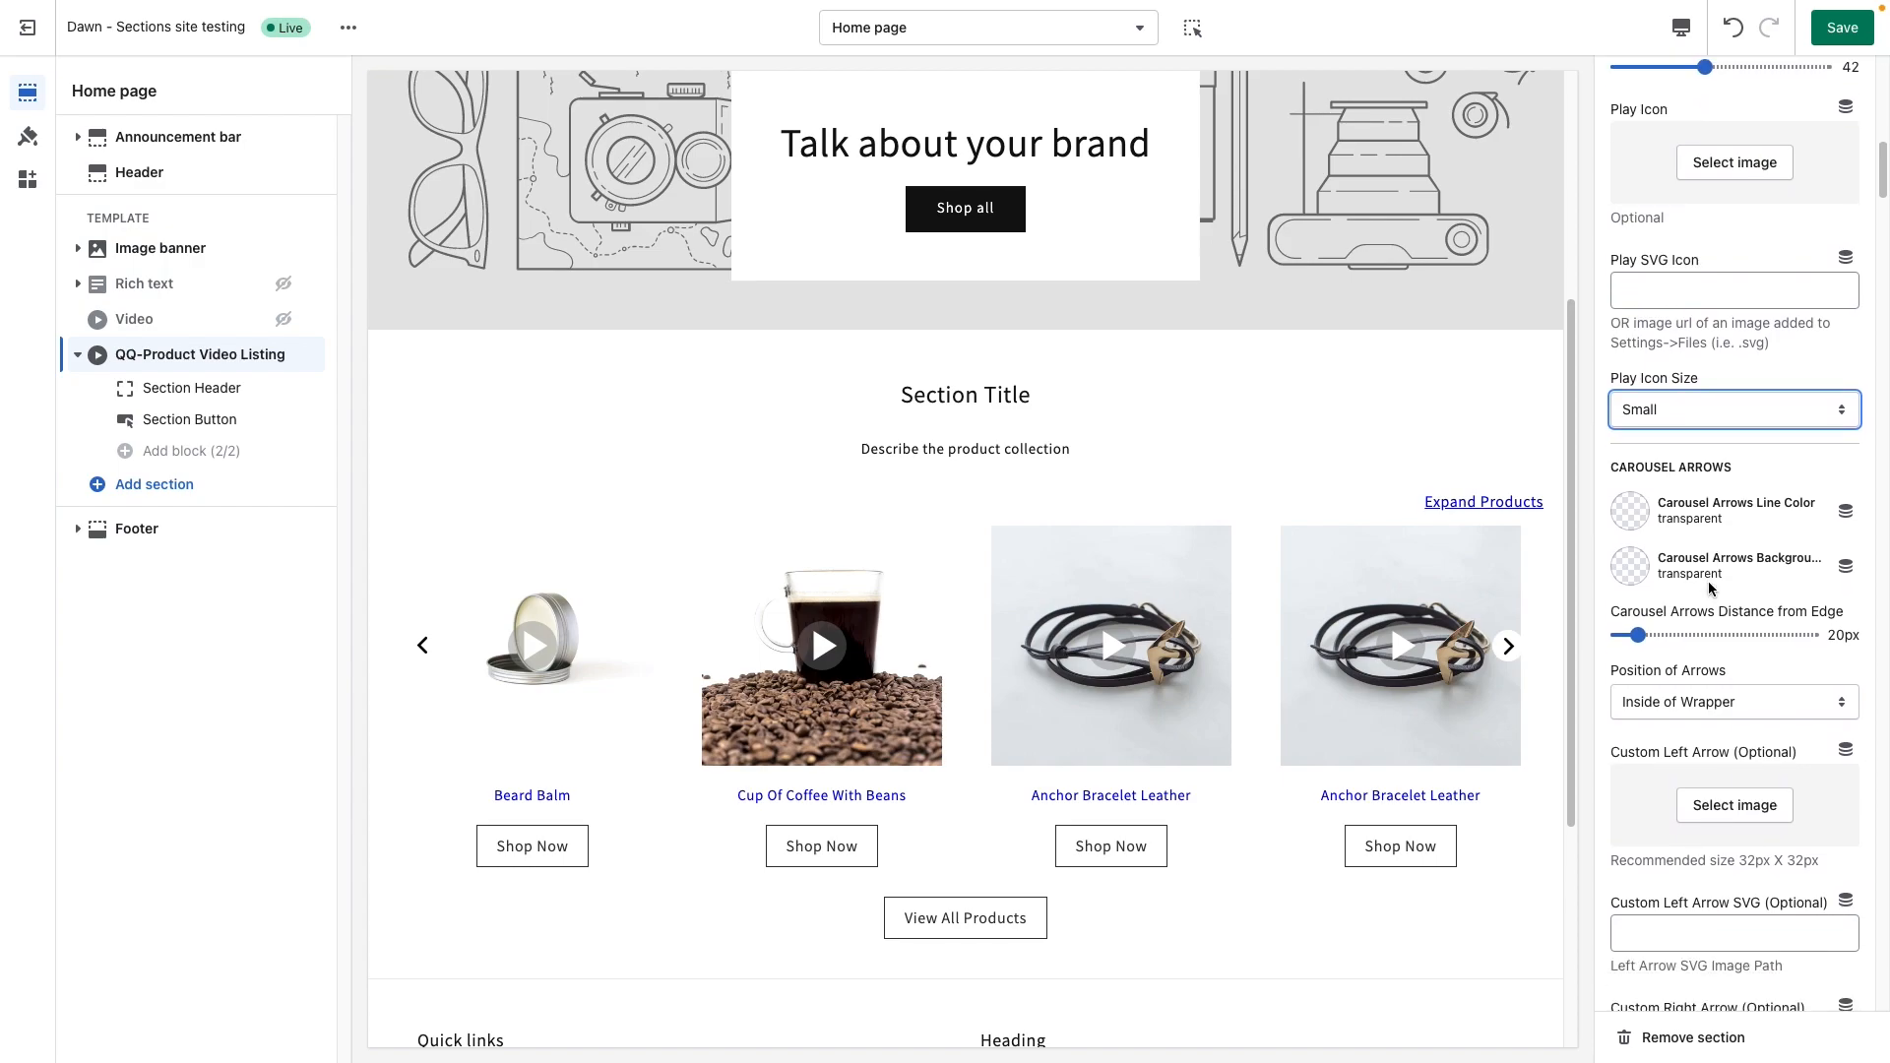
click(1509, 647)
click(1508, 647)
click(1508, 647)
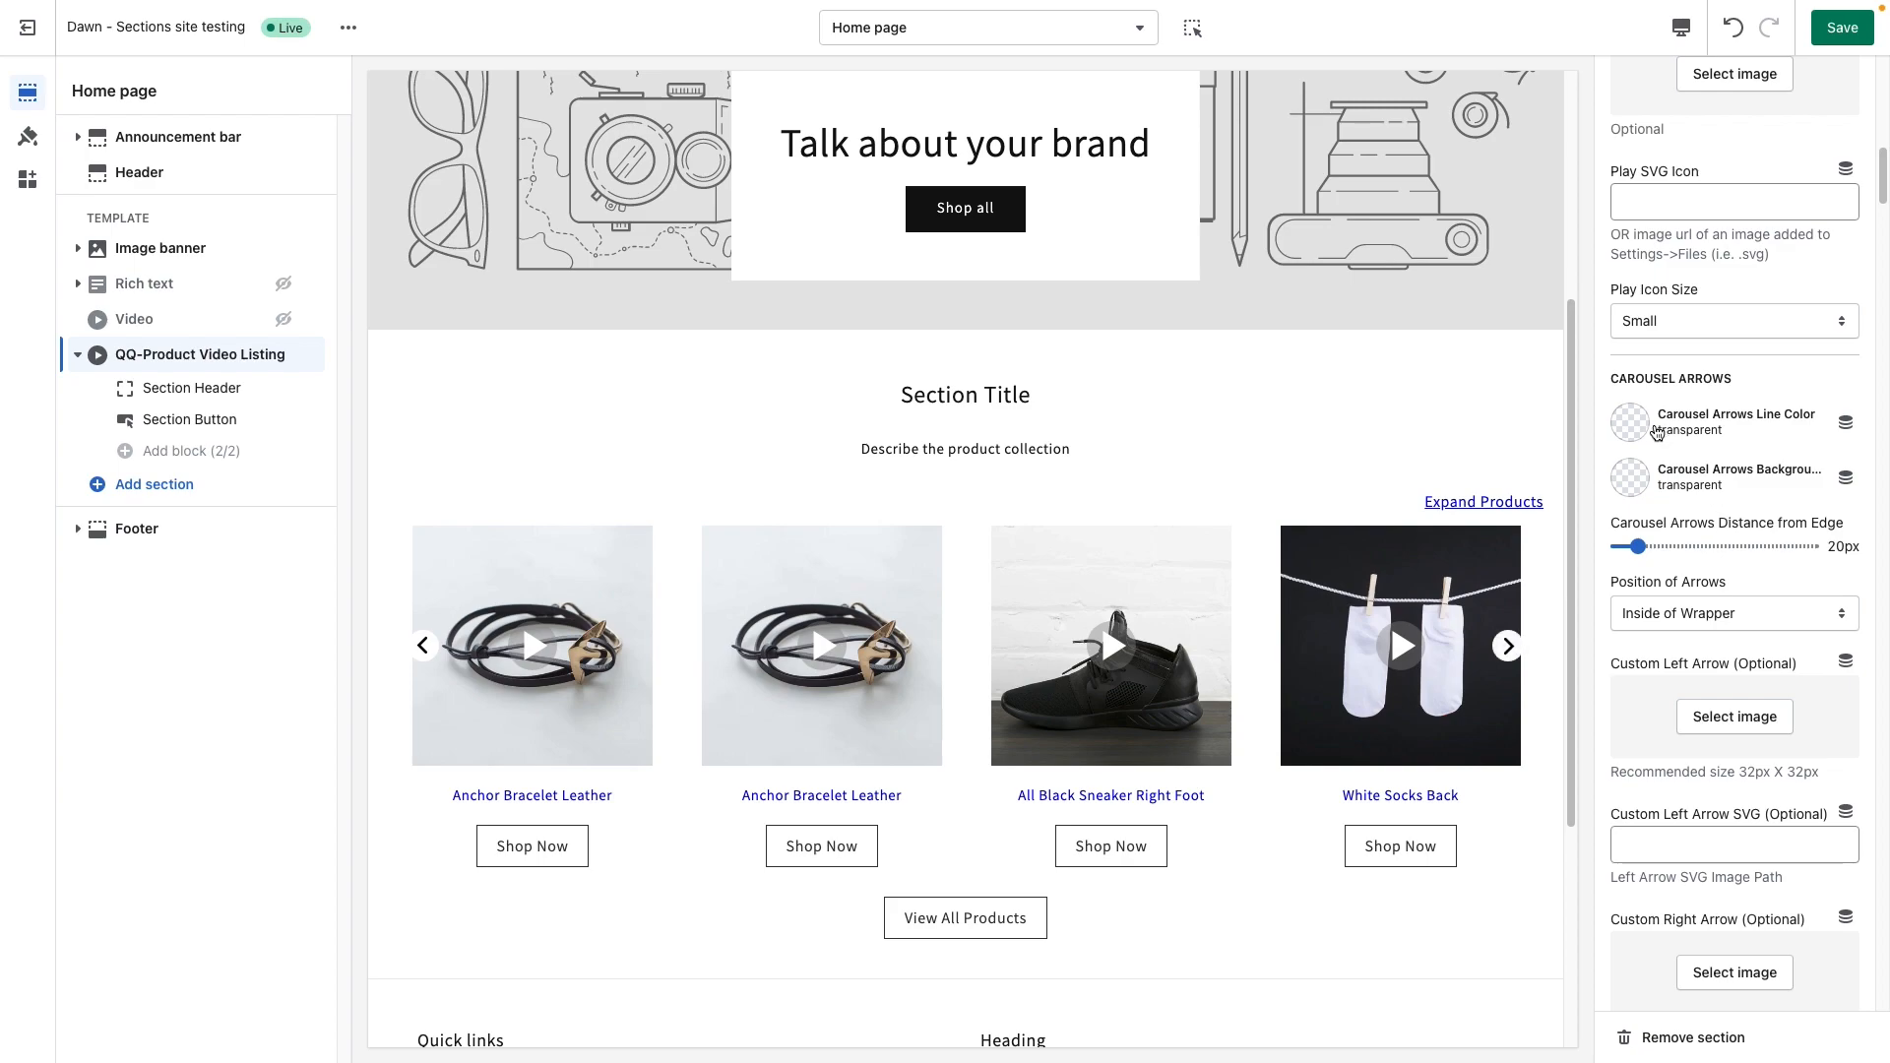
Give the carousel arrows a red #E22120 background and a white #FFFFFF line color.
click(1633, 488)
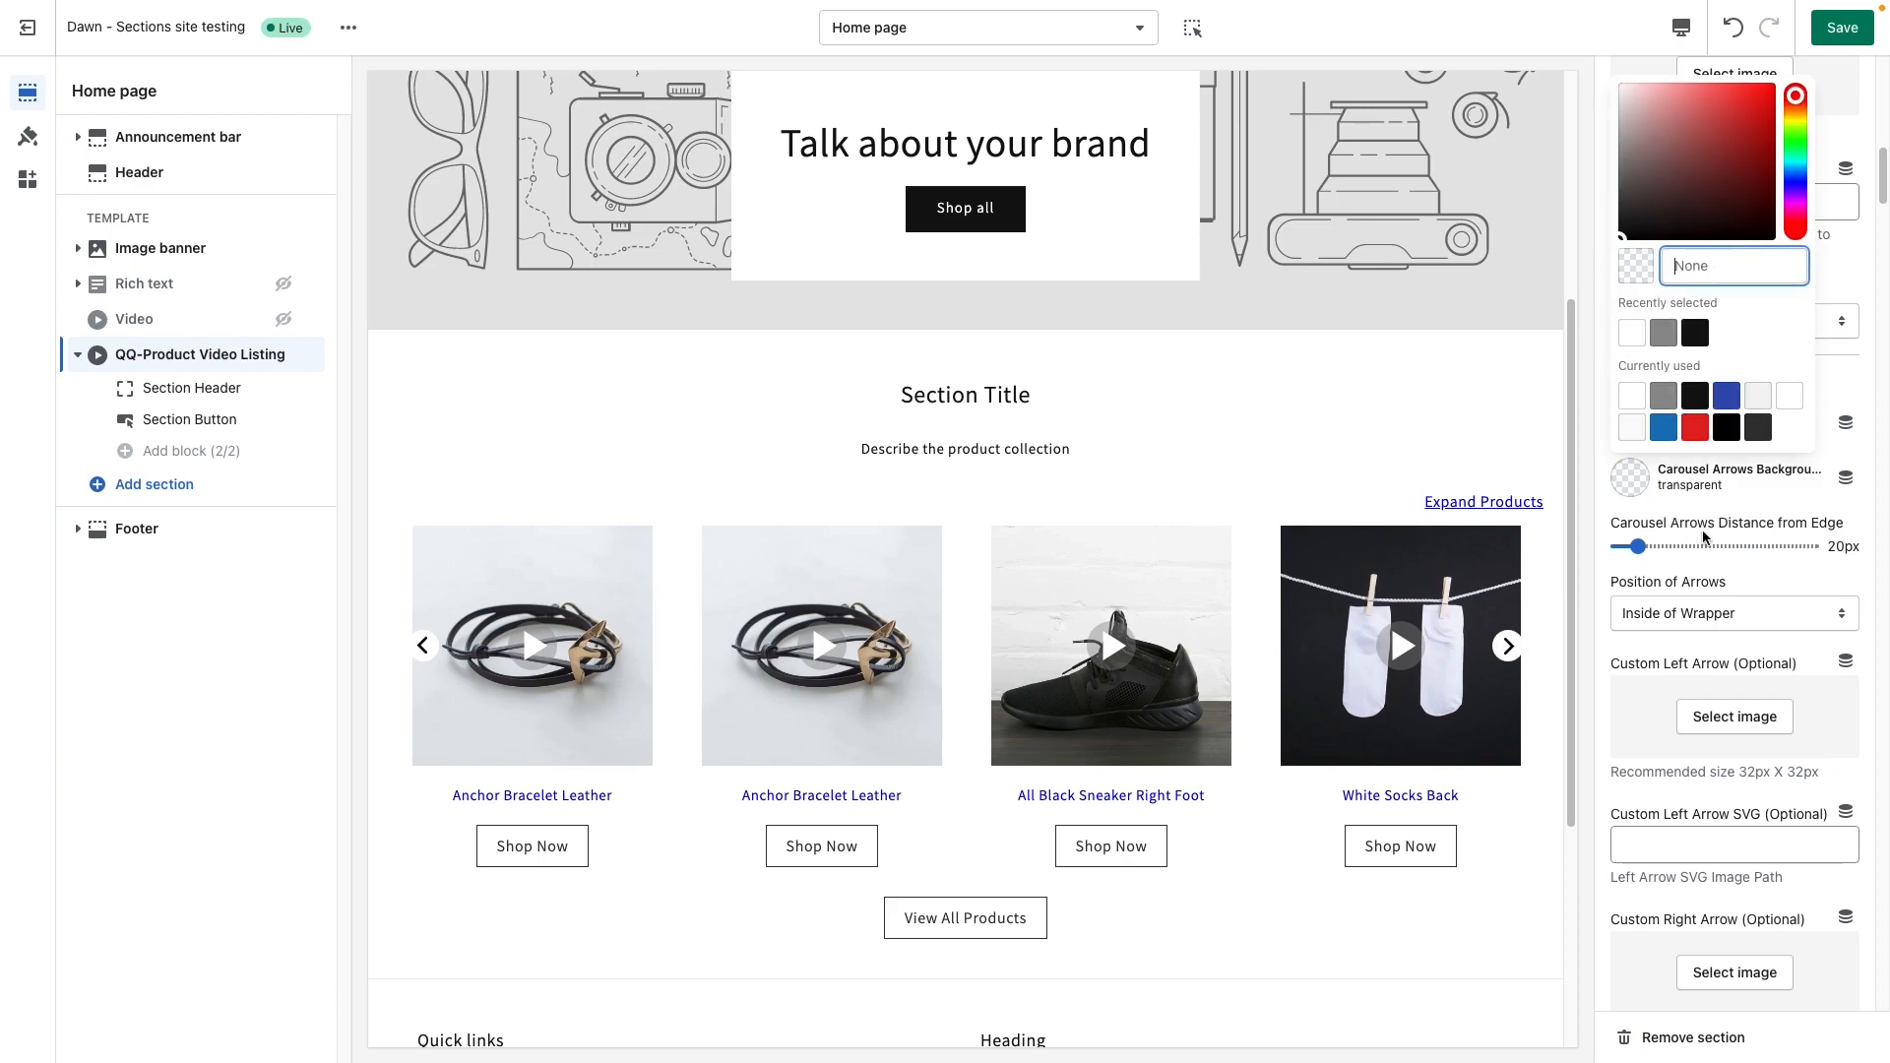
click(1695, 427)
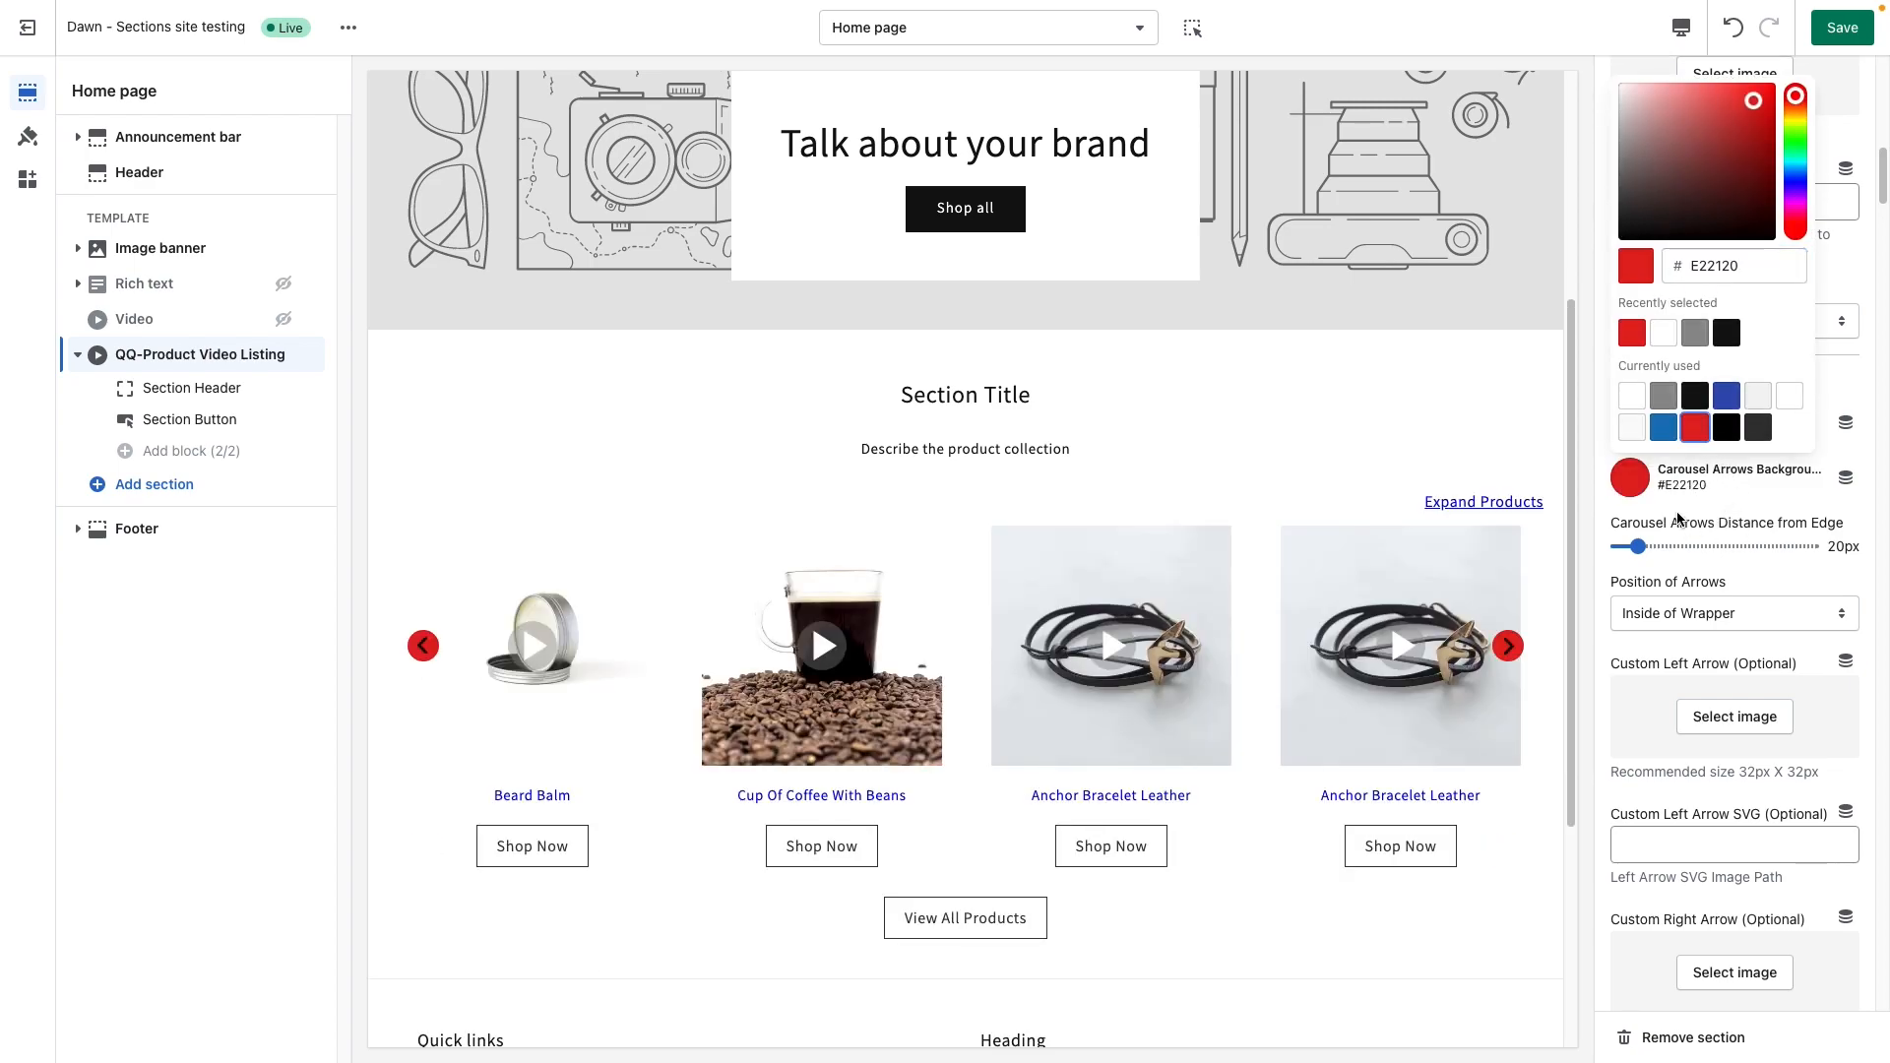
click(1679, 519)
click(1631, 423)
click(1663, 341)
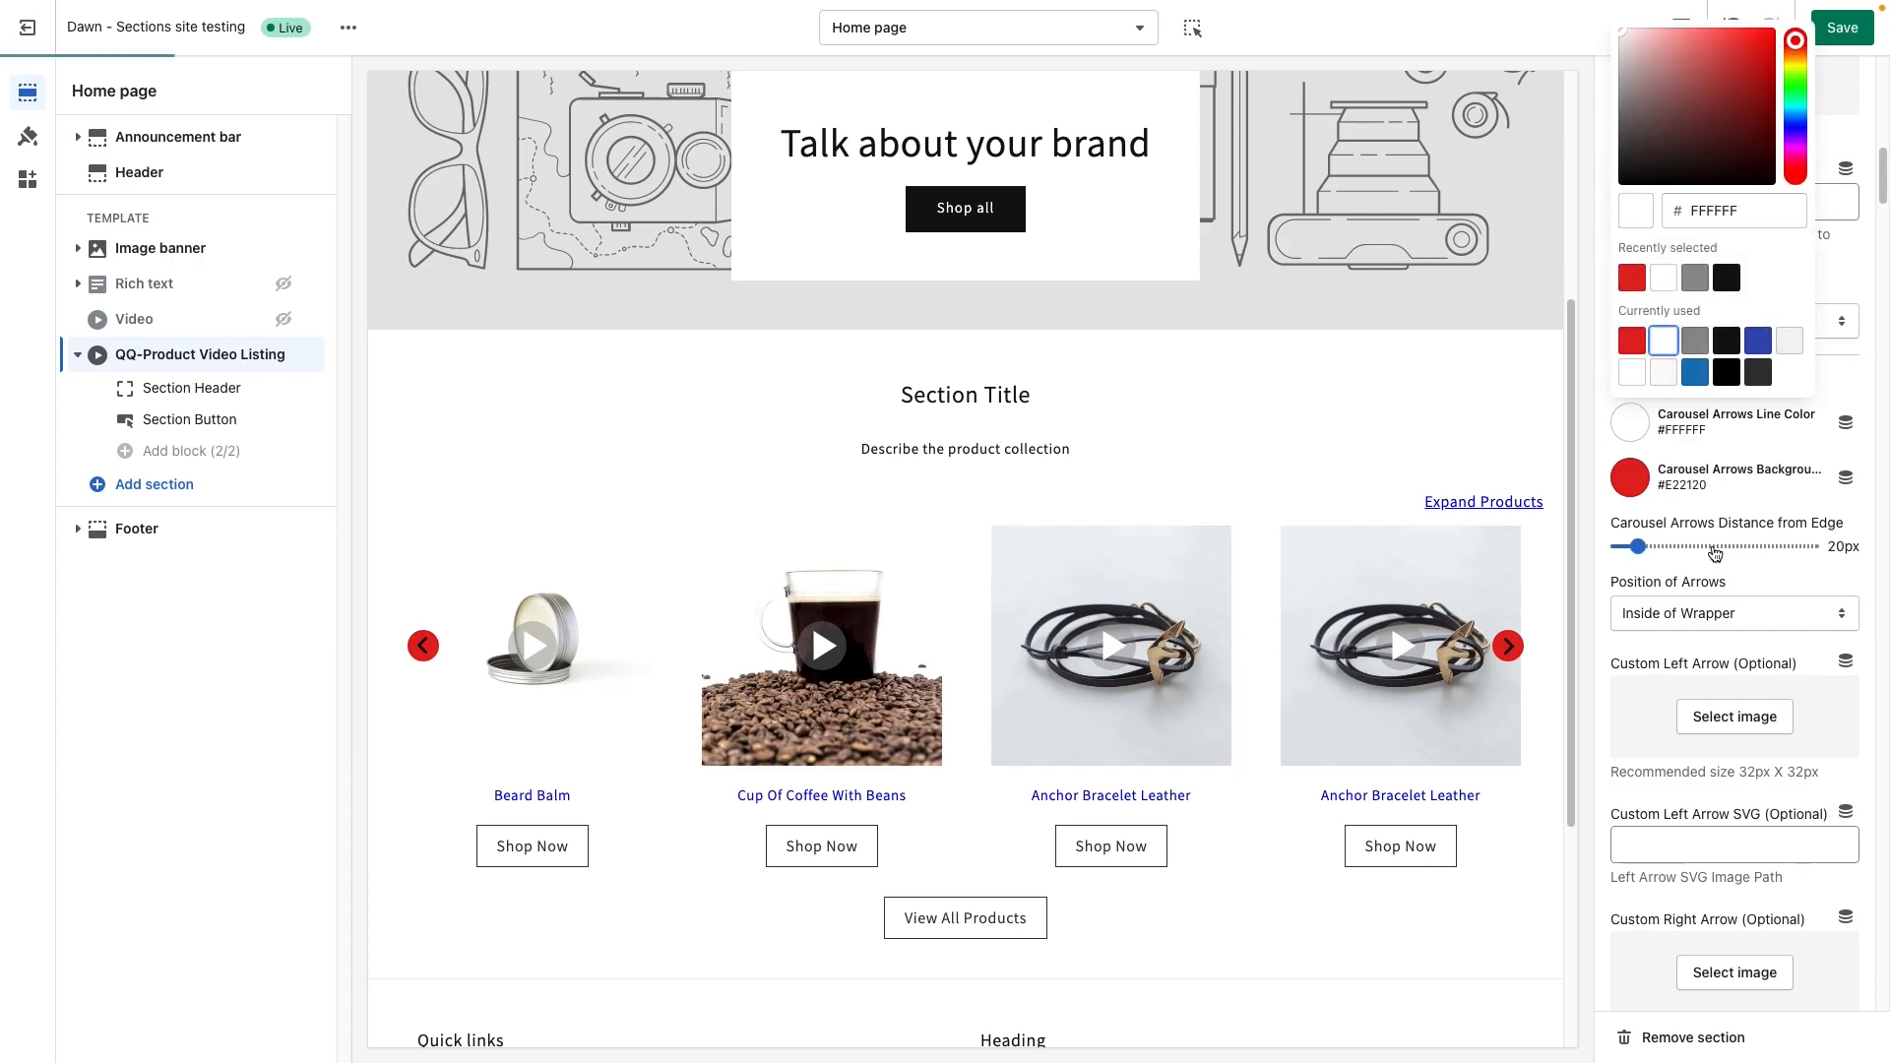
click(1738, 519)
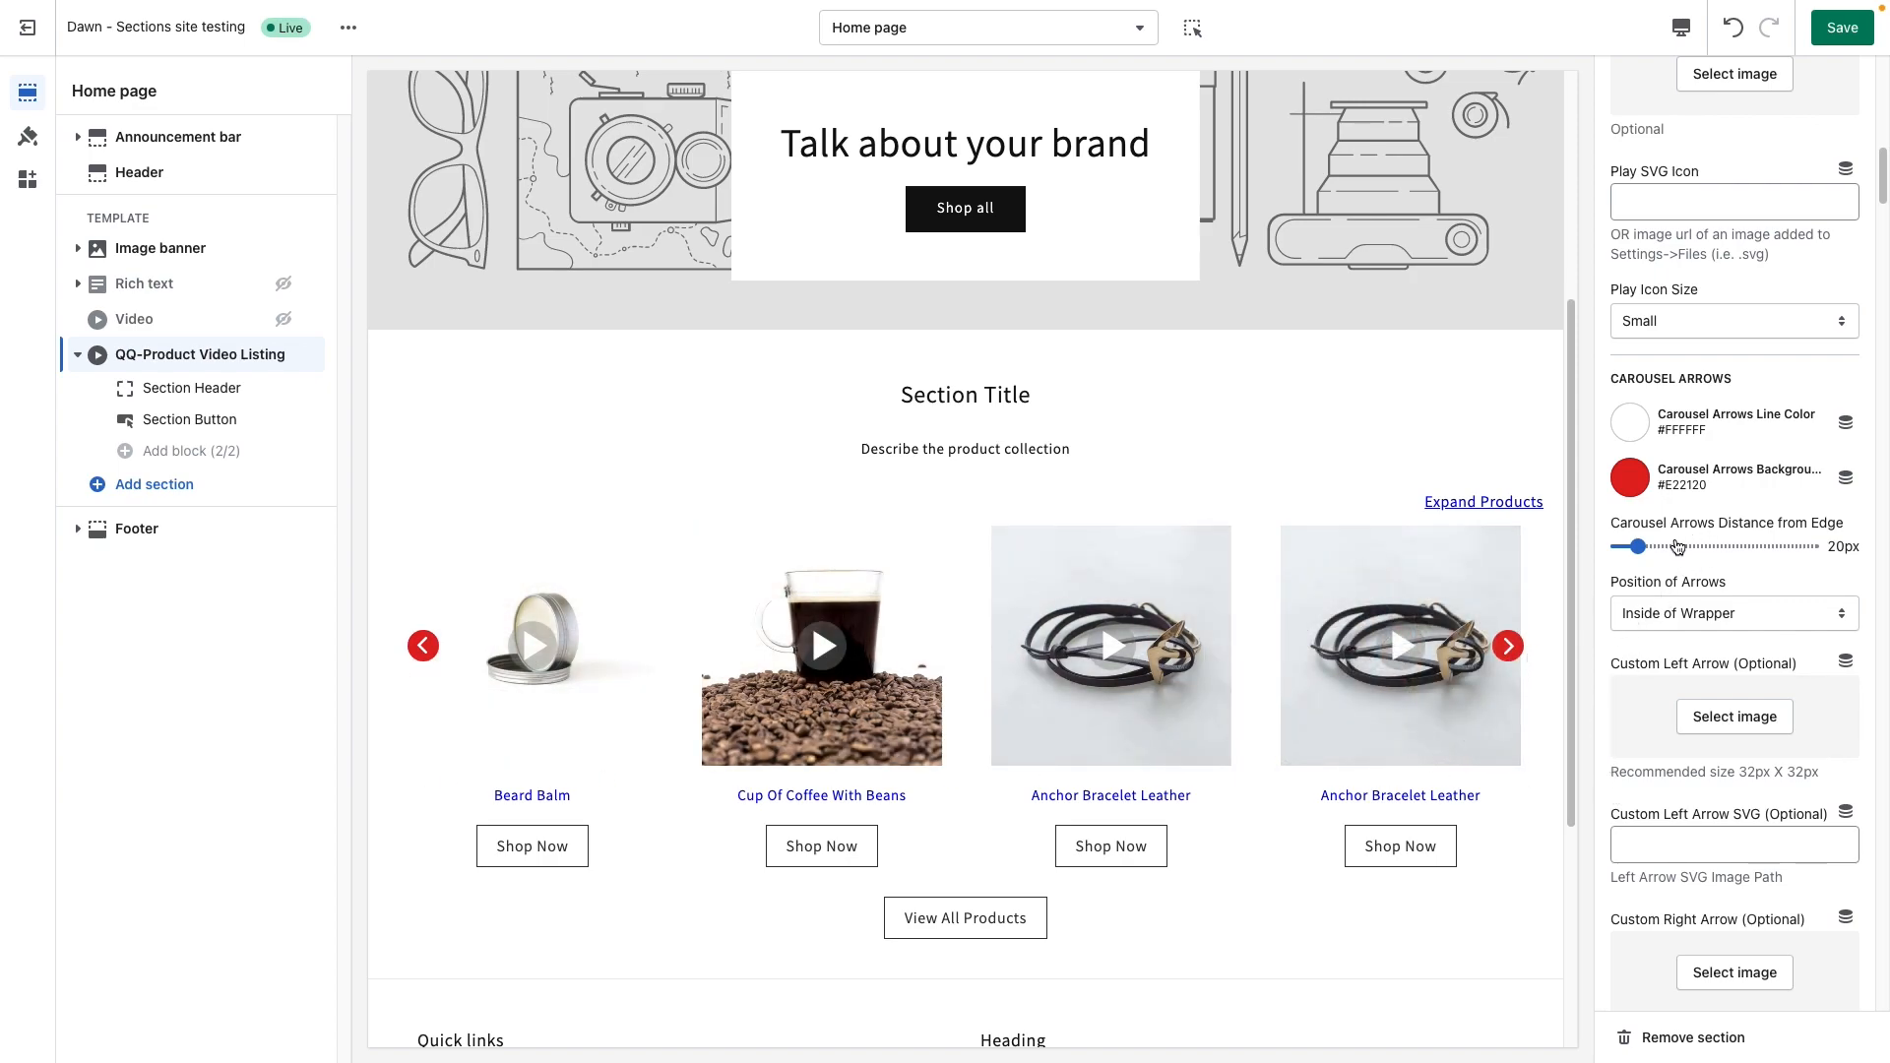
Position the carousel arrows Outside of Wrapper, trying a 48px distance from the edge before settling on 12px.
drag(1639, 544, 1663, 546)
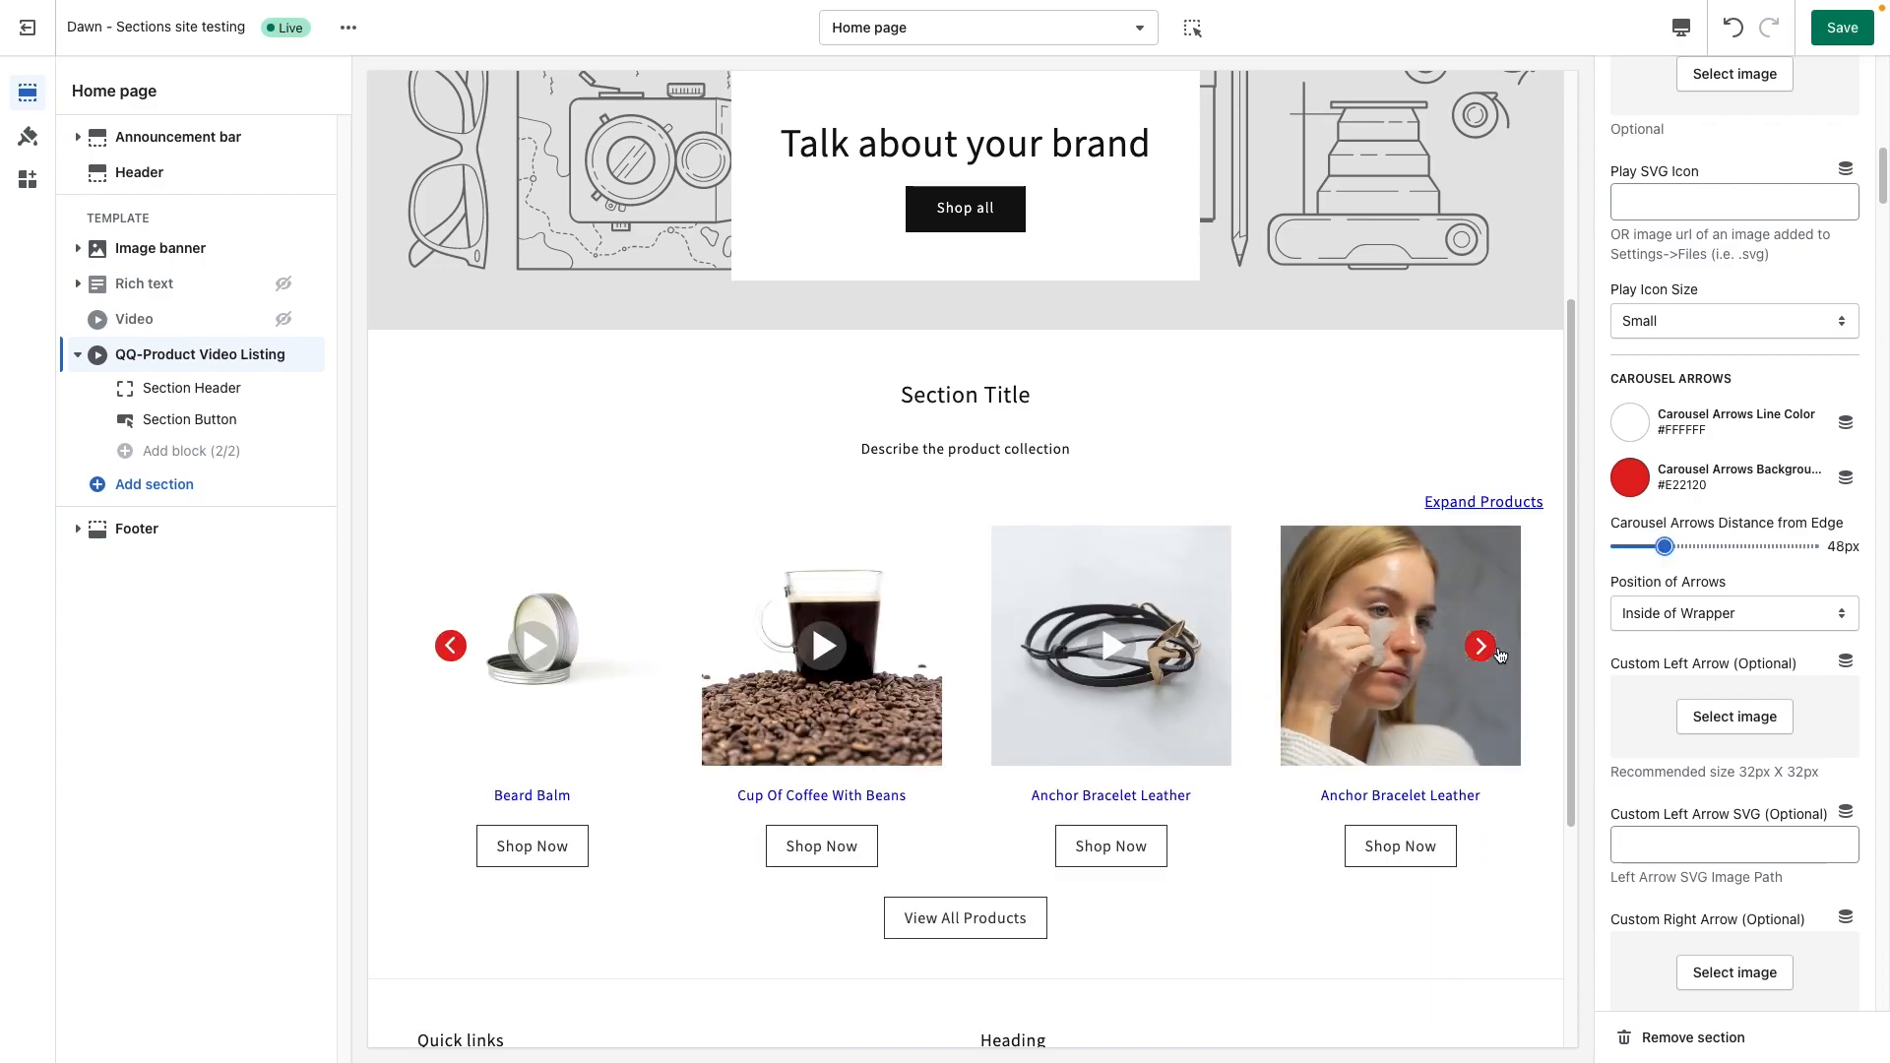
click(1674, 617)
click(1678, 638)
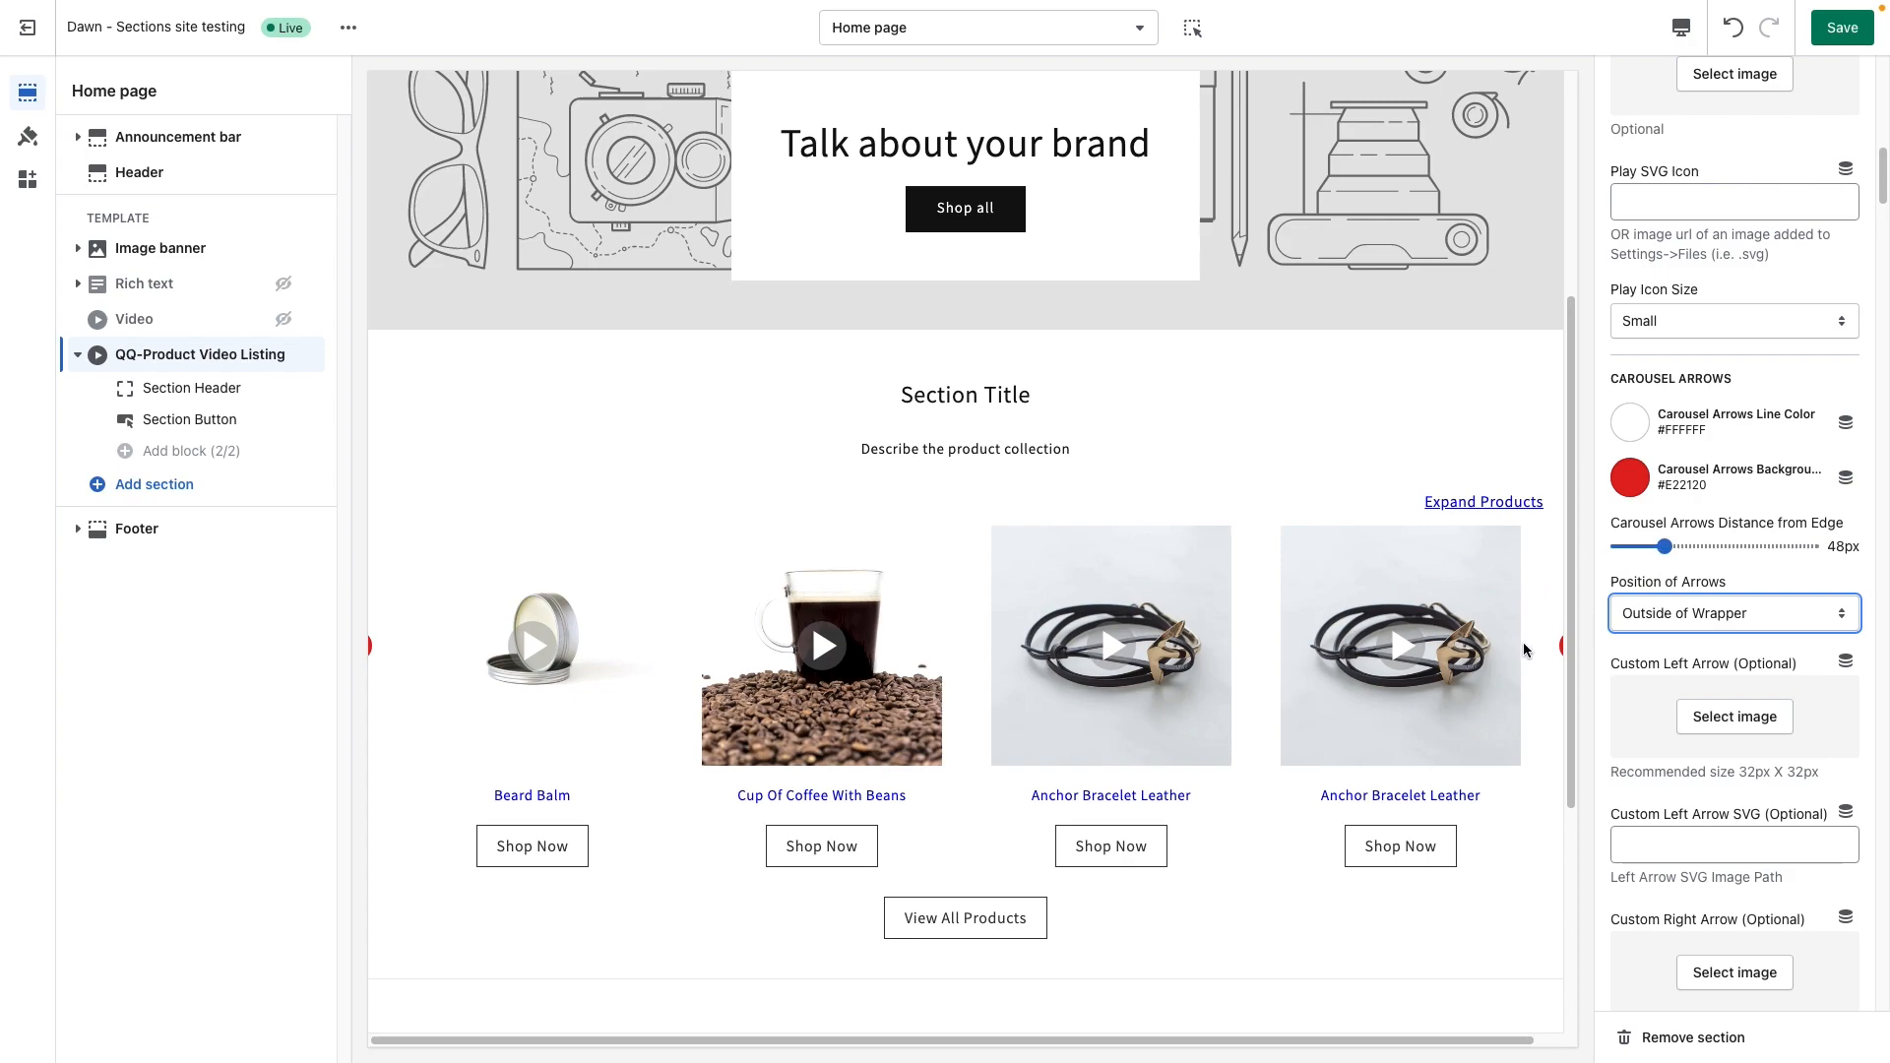
drag(1642, 543, 1630, 546)
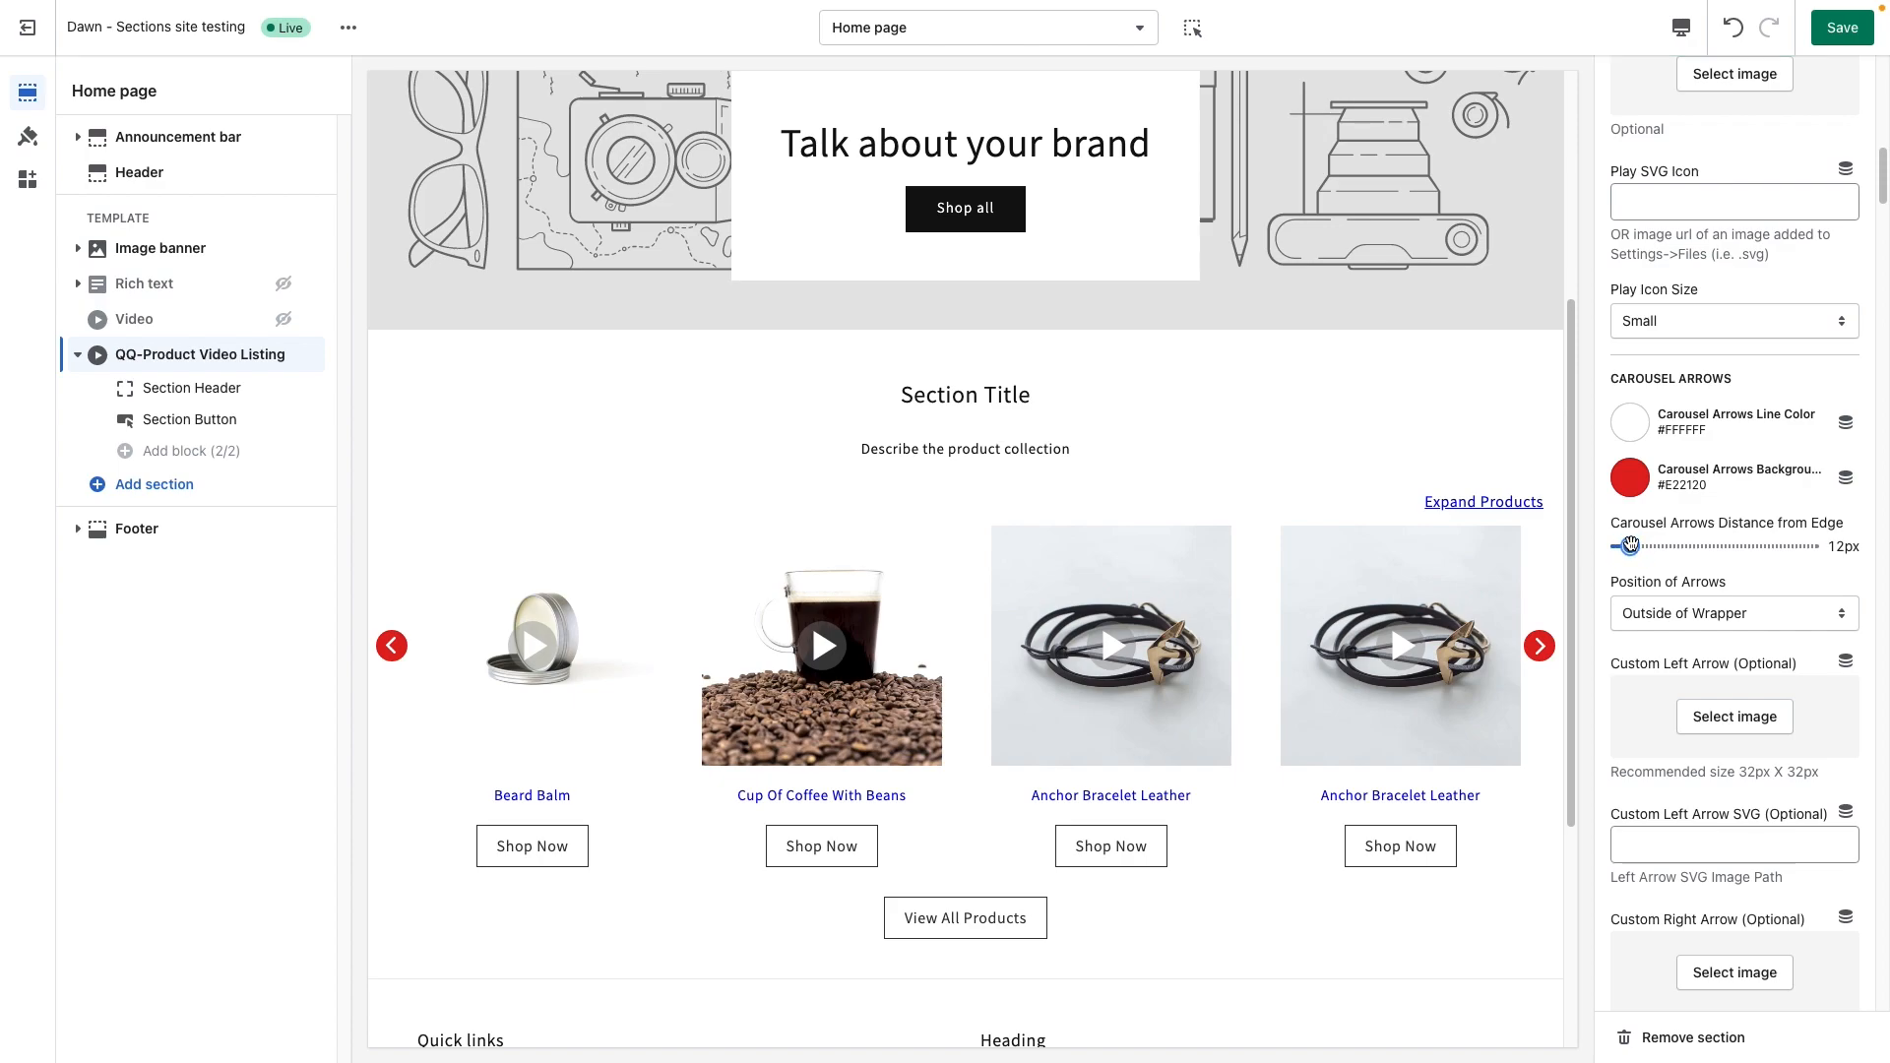
Review the custom left and right arrow image and SVG options, down to the carousel/grid toggle settings.
scroll(1706, 660, down, 4)
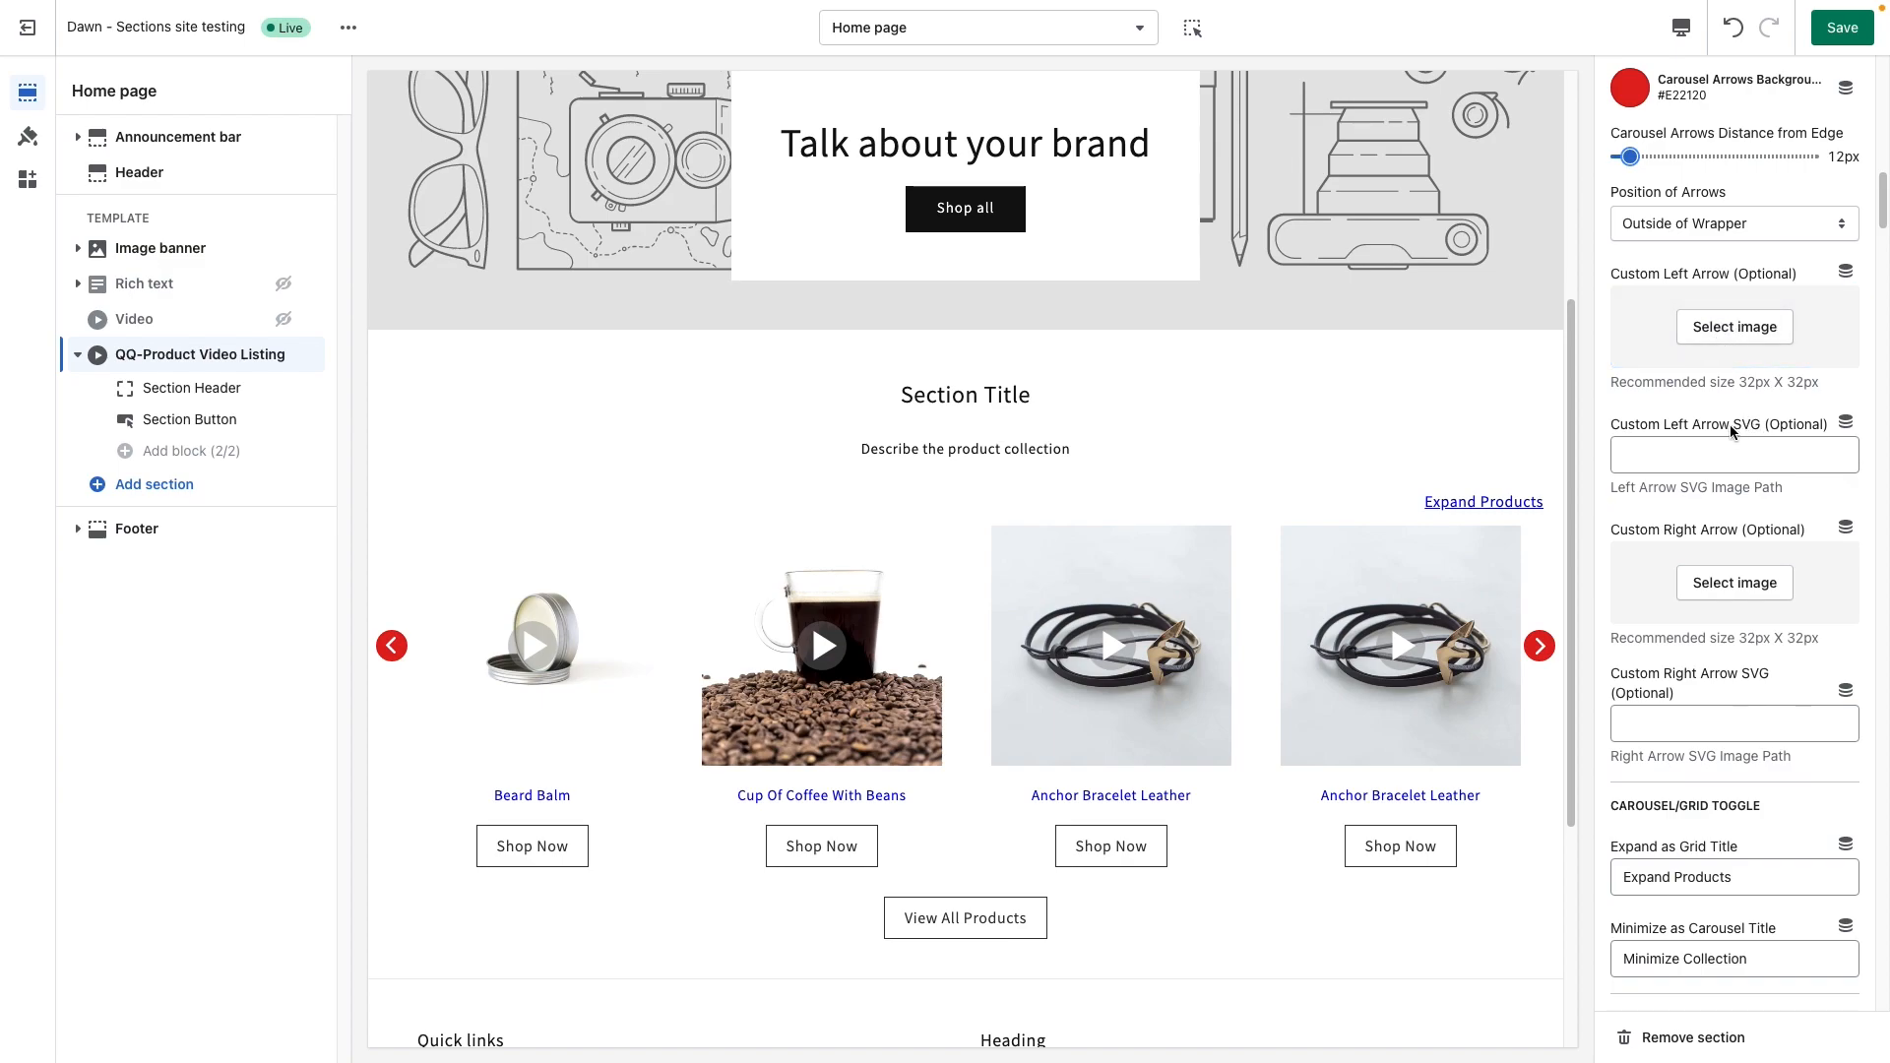
scroll(1706, 503, down, 1)
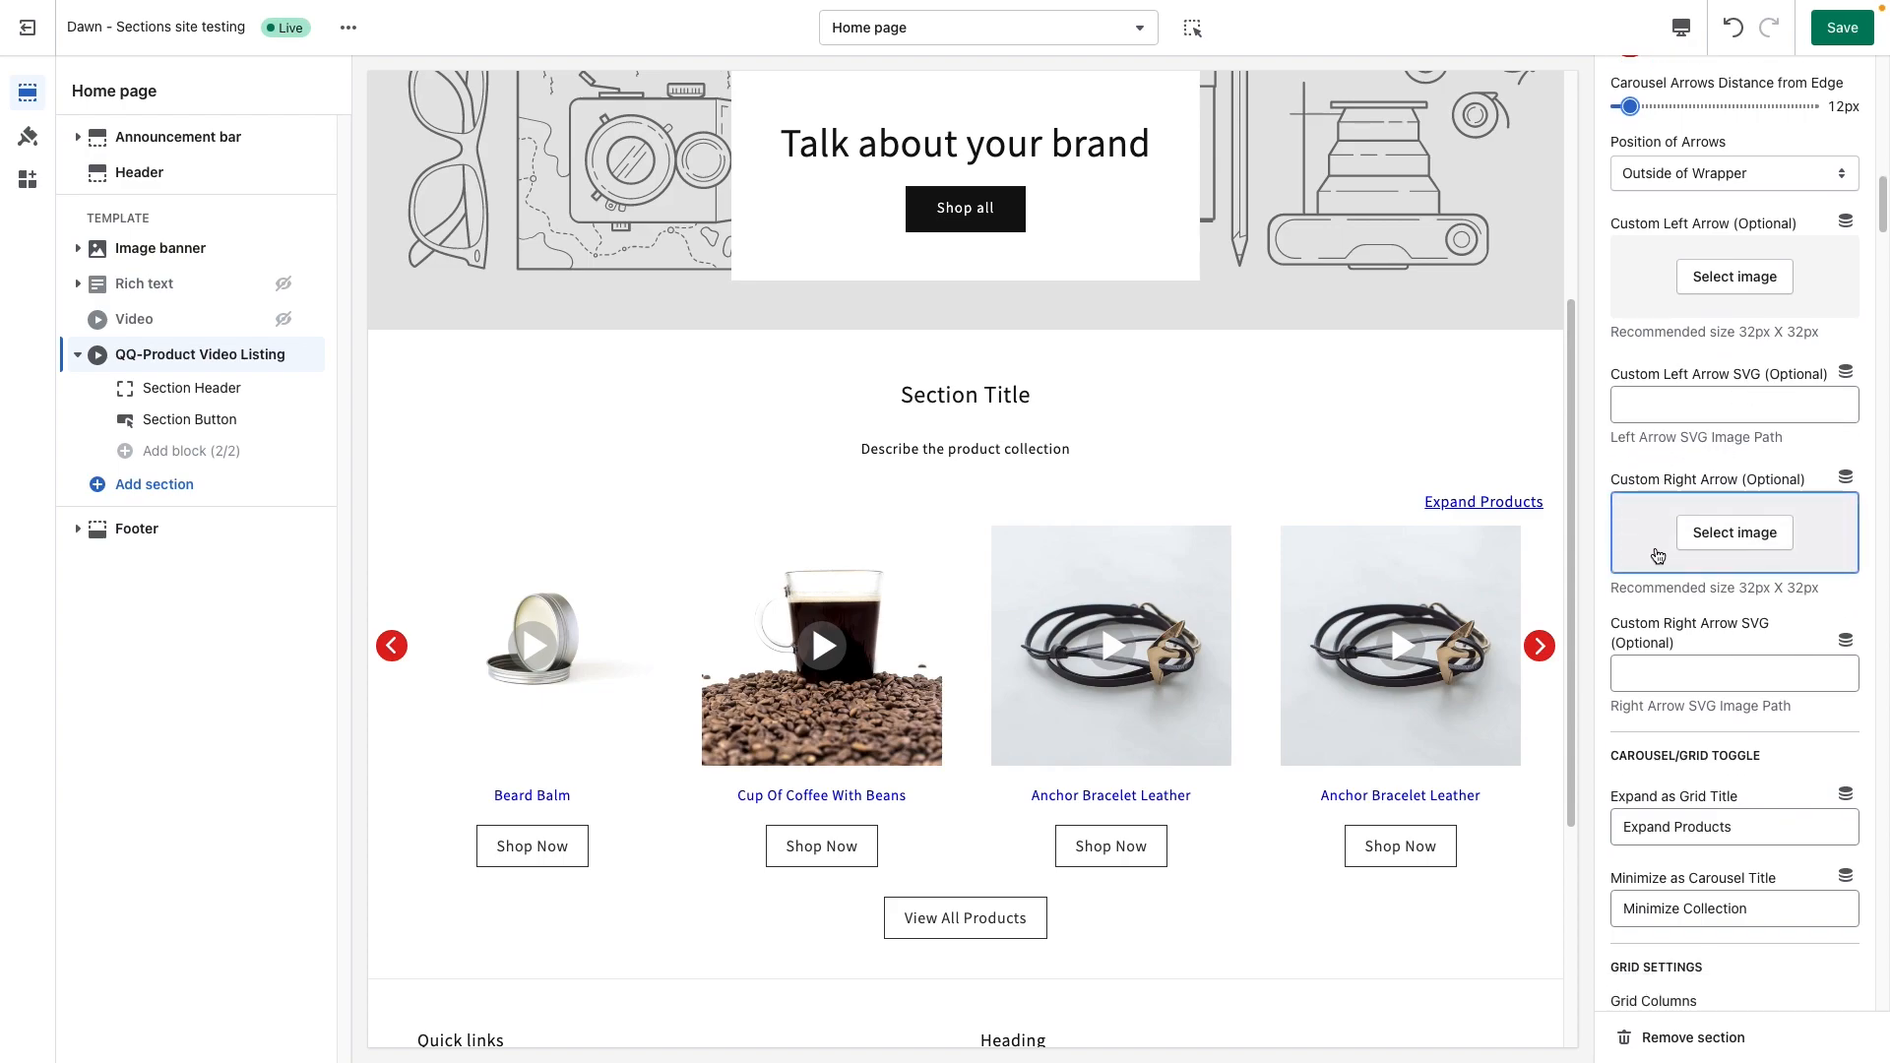
click(1684, 412)
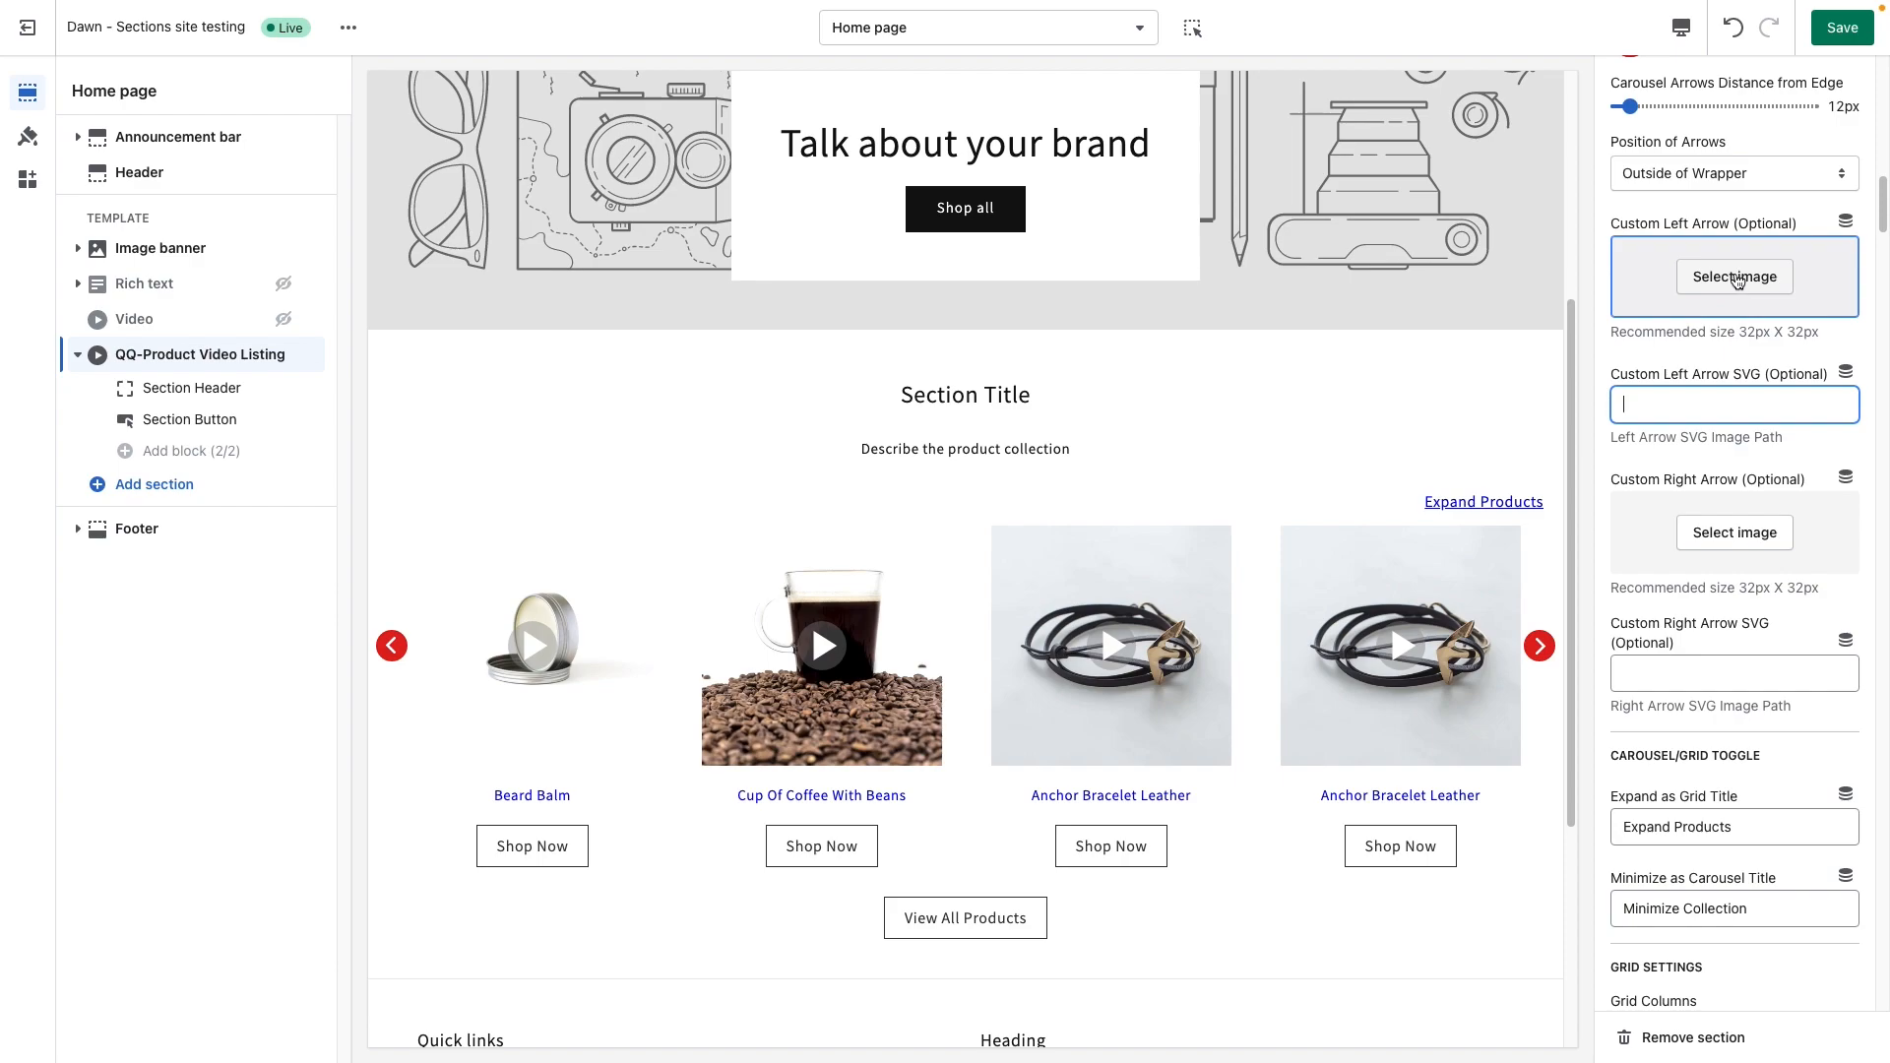
scroll(1650, 540, down, 2)
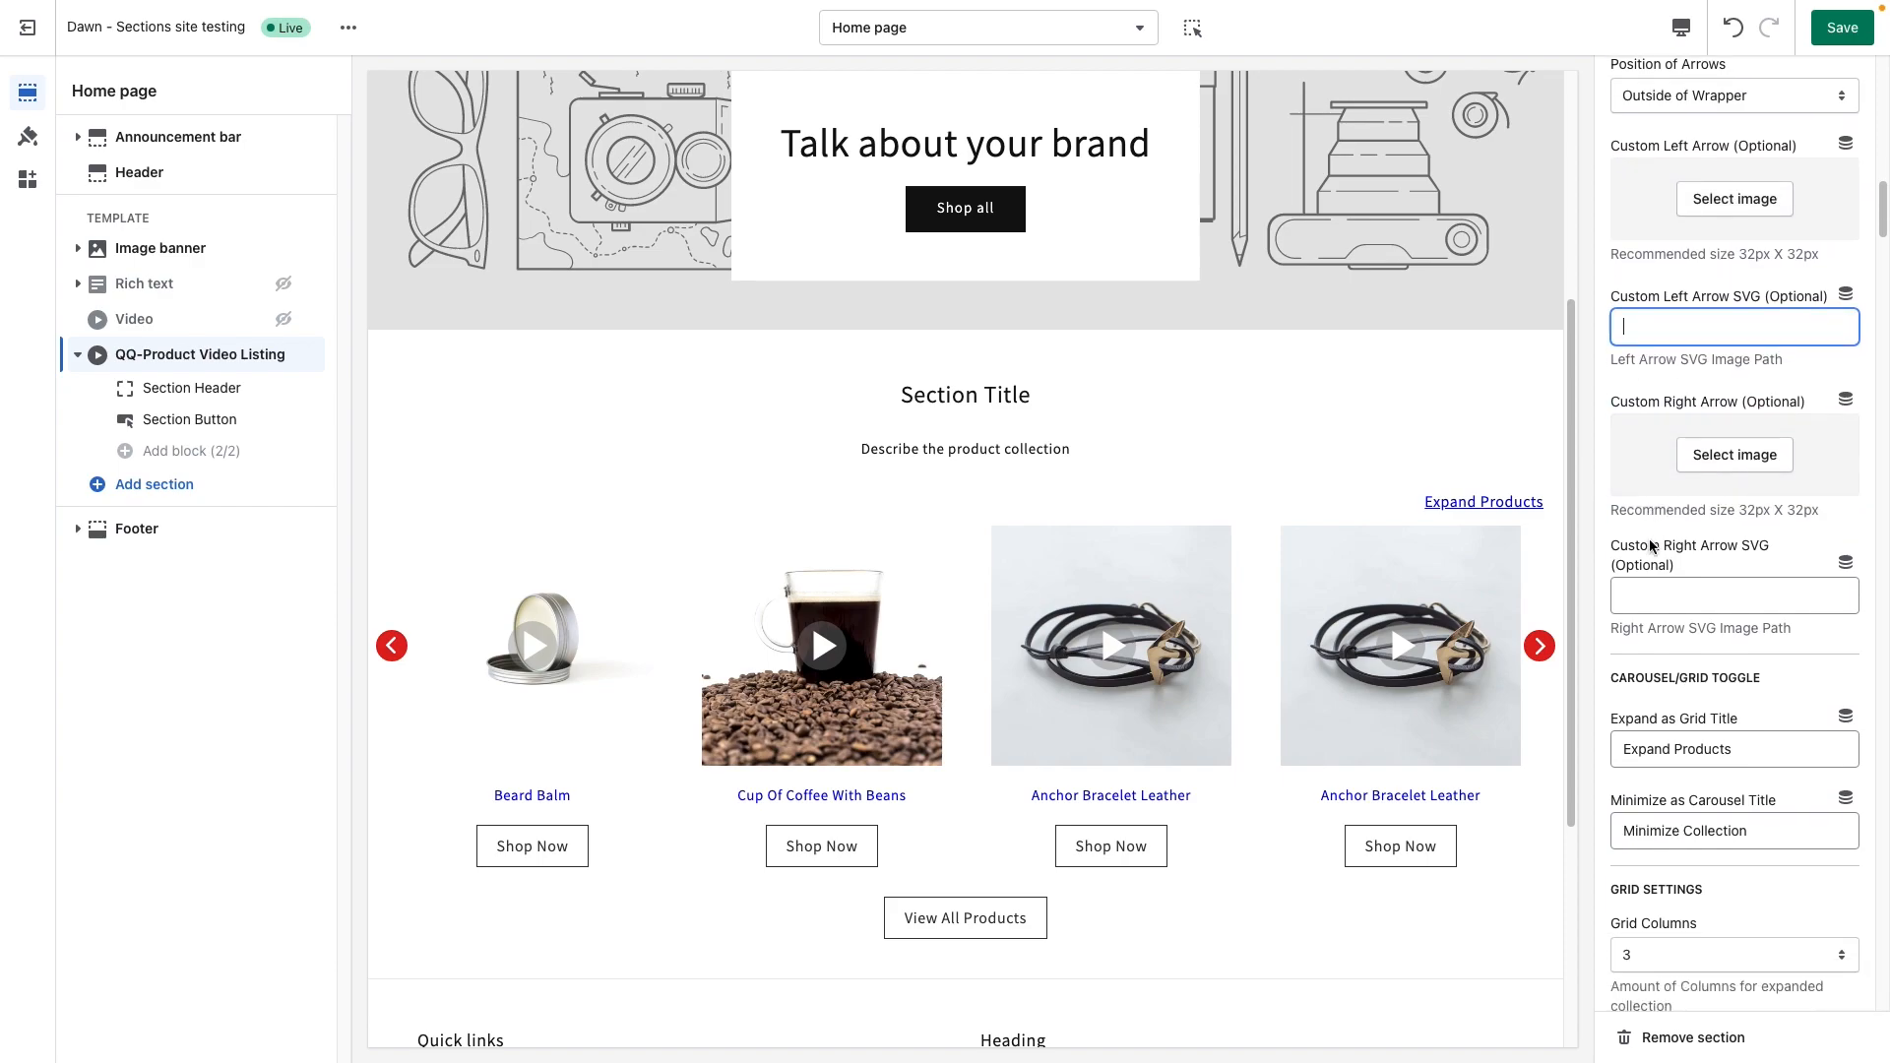
scroll(1650, 540, down, 4)
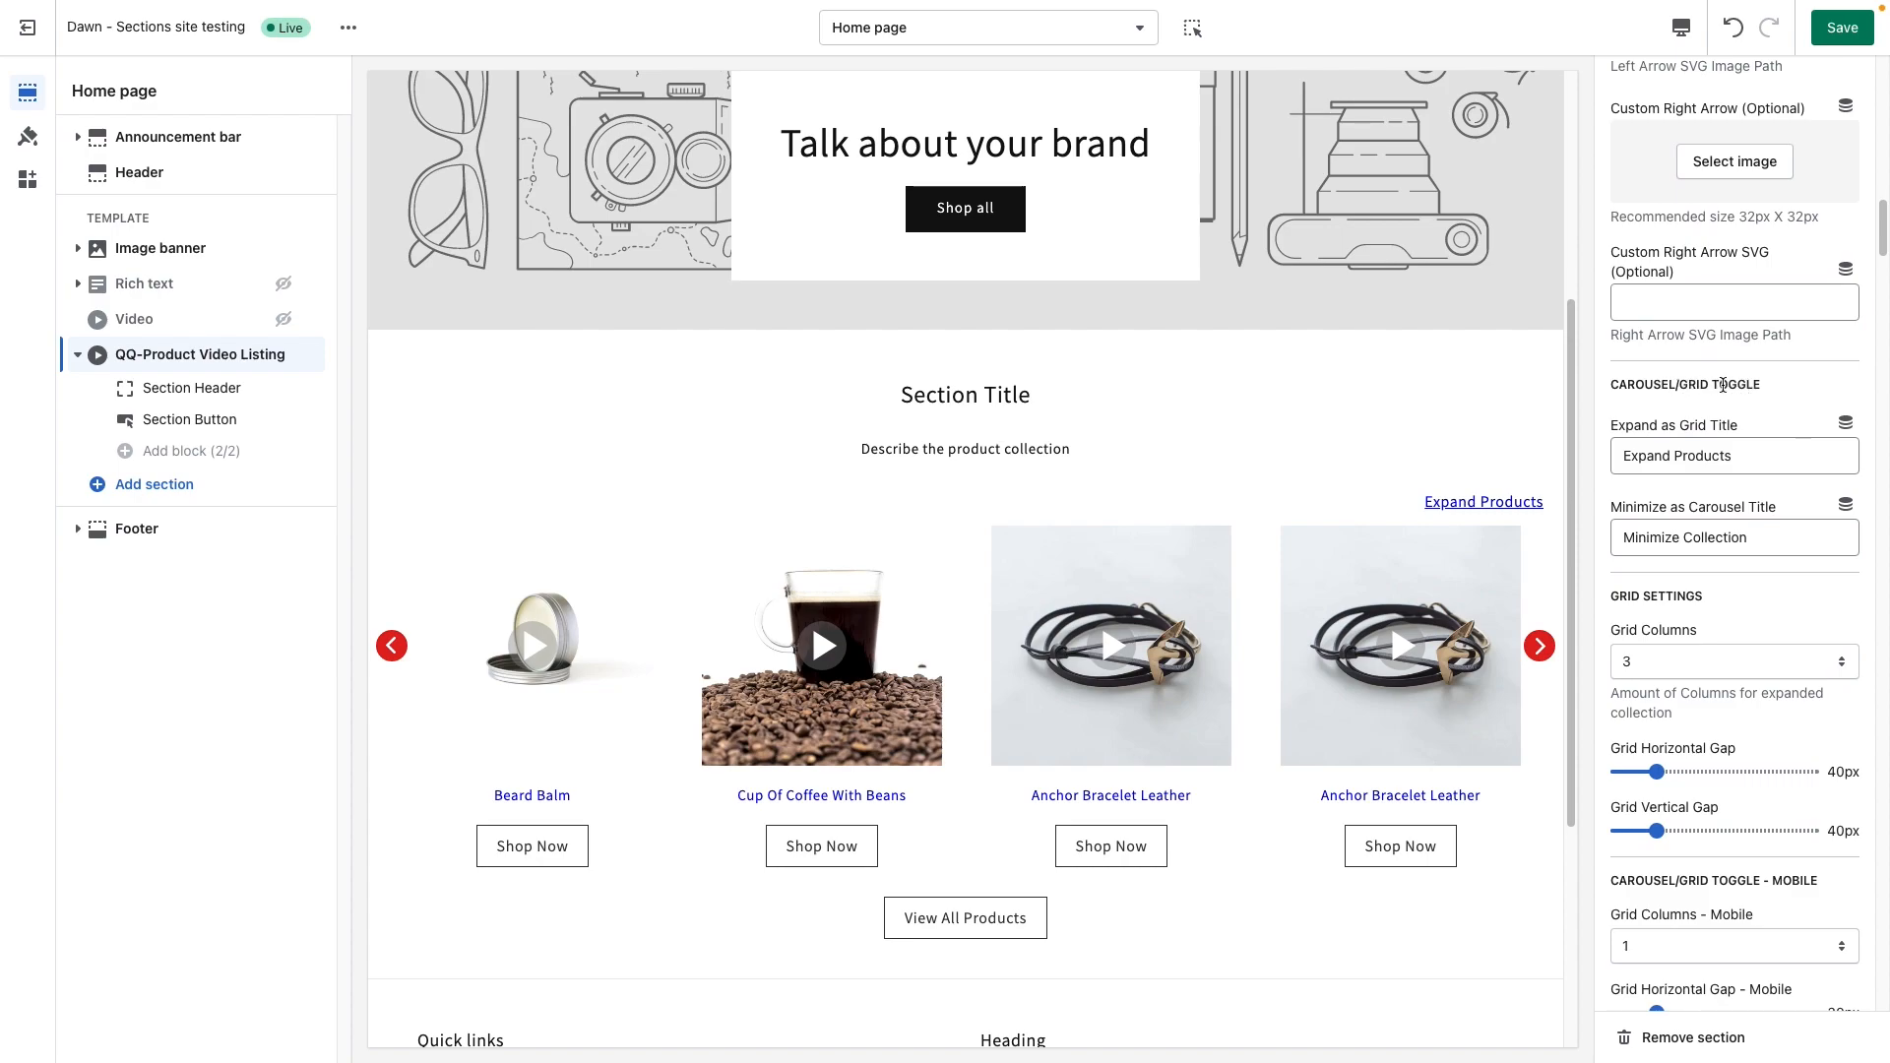
Expand the product carousel into its grid, look through the products, and check the Expand as Grid and Minimize as Carousel titles.
click(1509, 504)
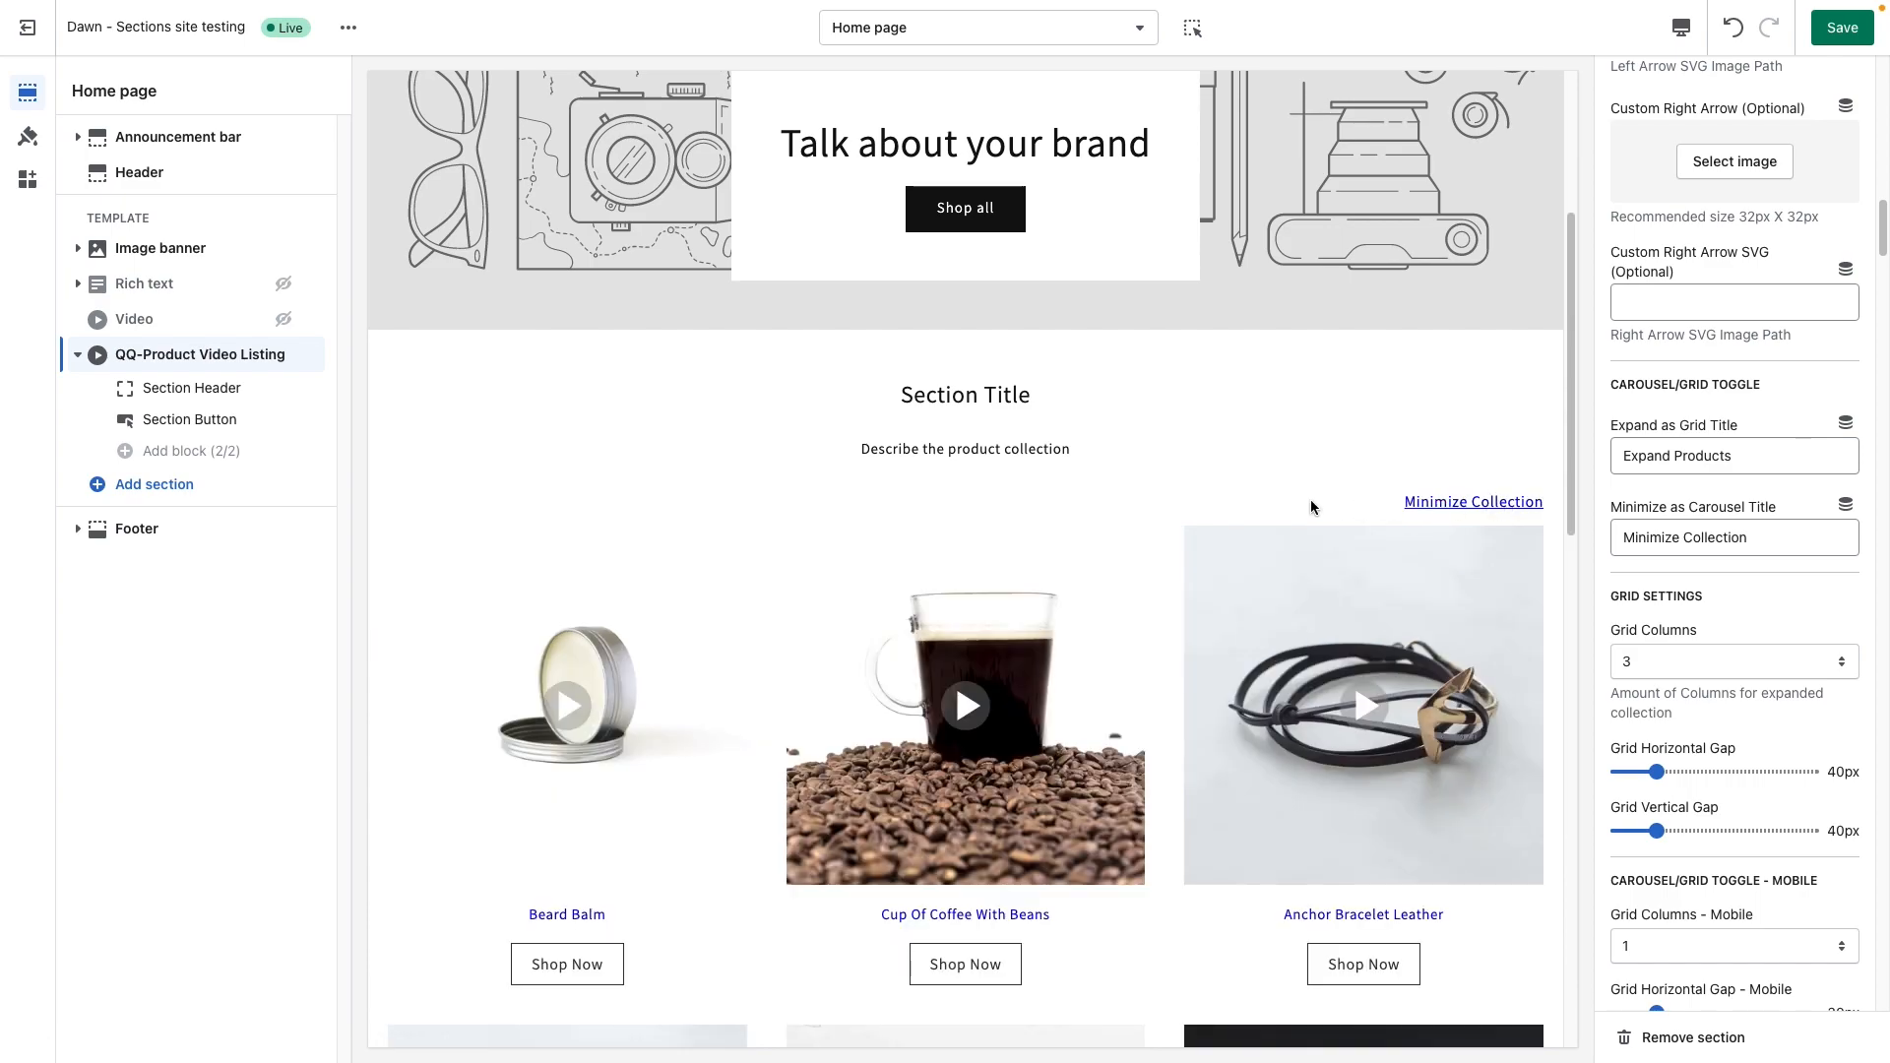
scroll(1311, 506, down, 7)
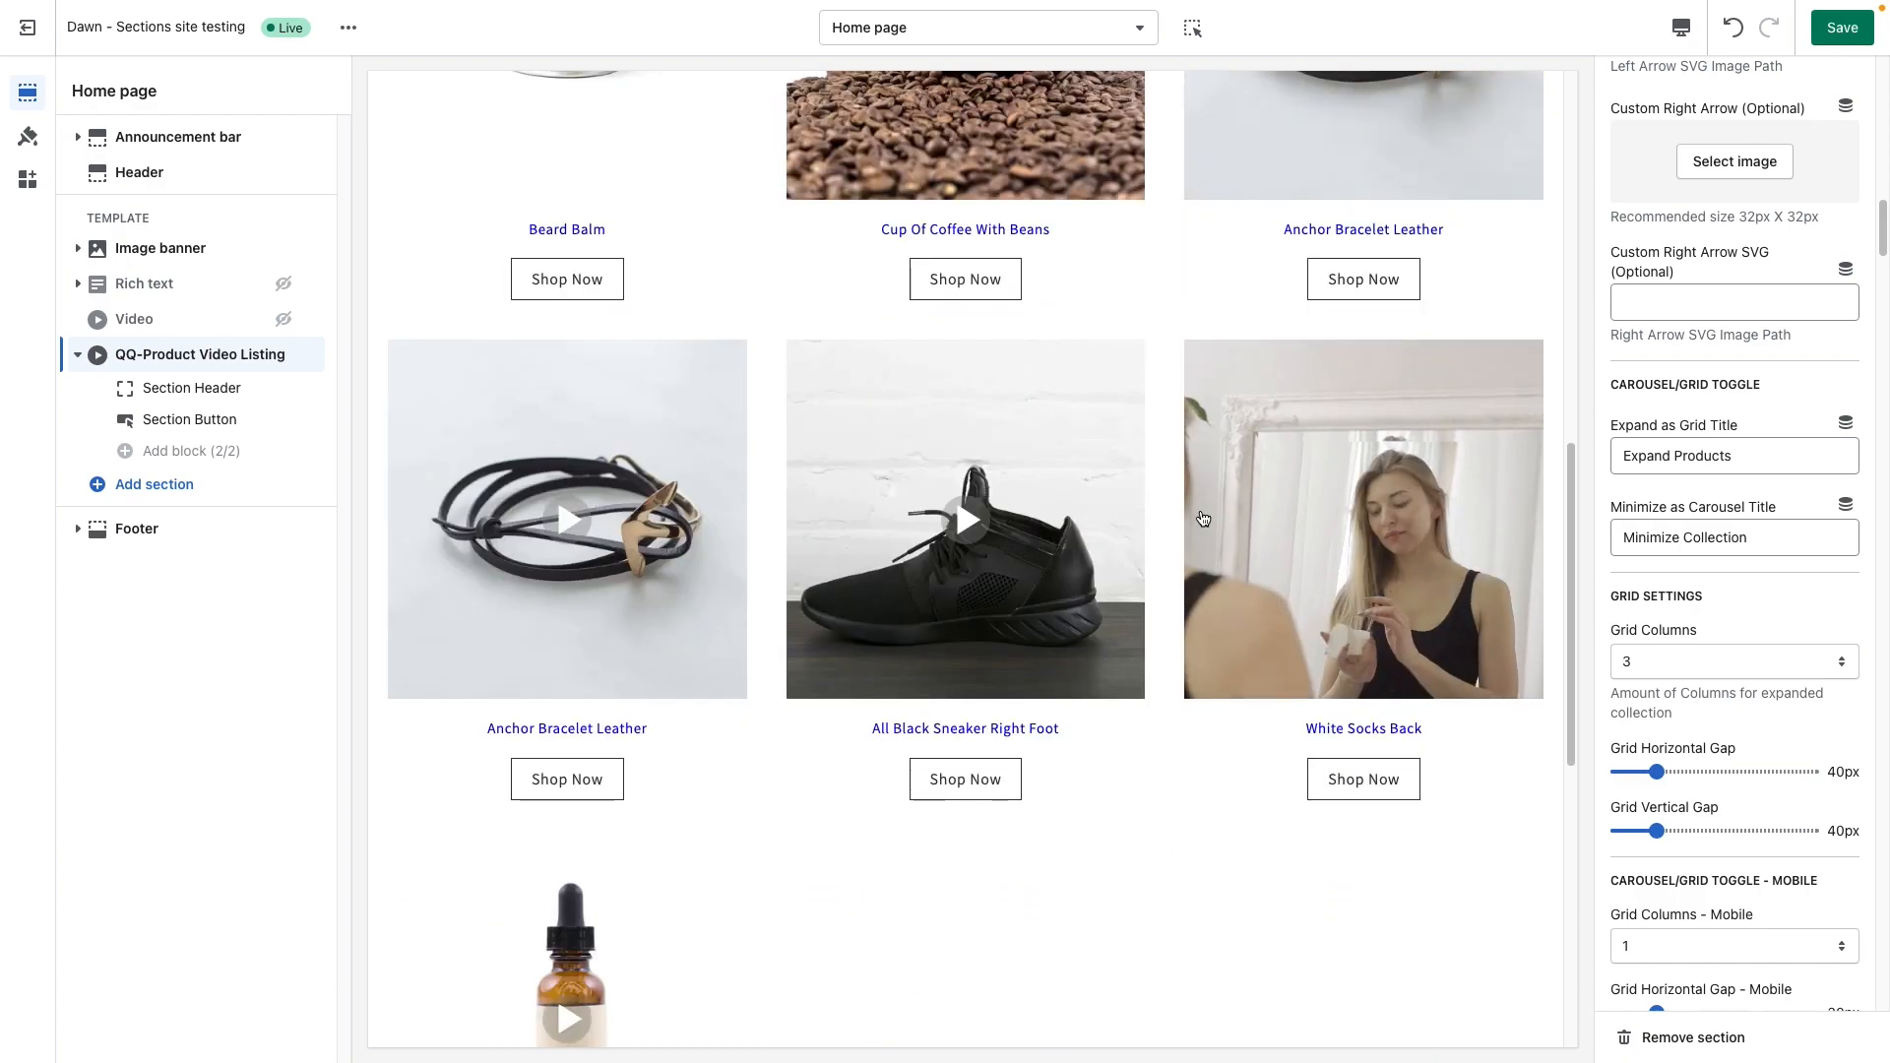
scroll(1231, 512, up, 3)
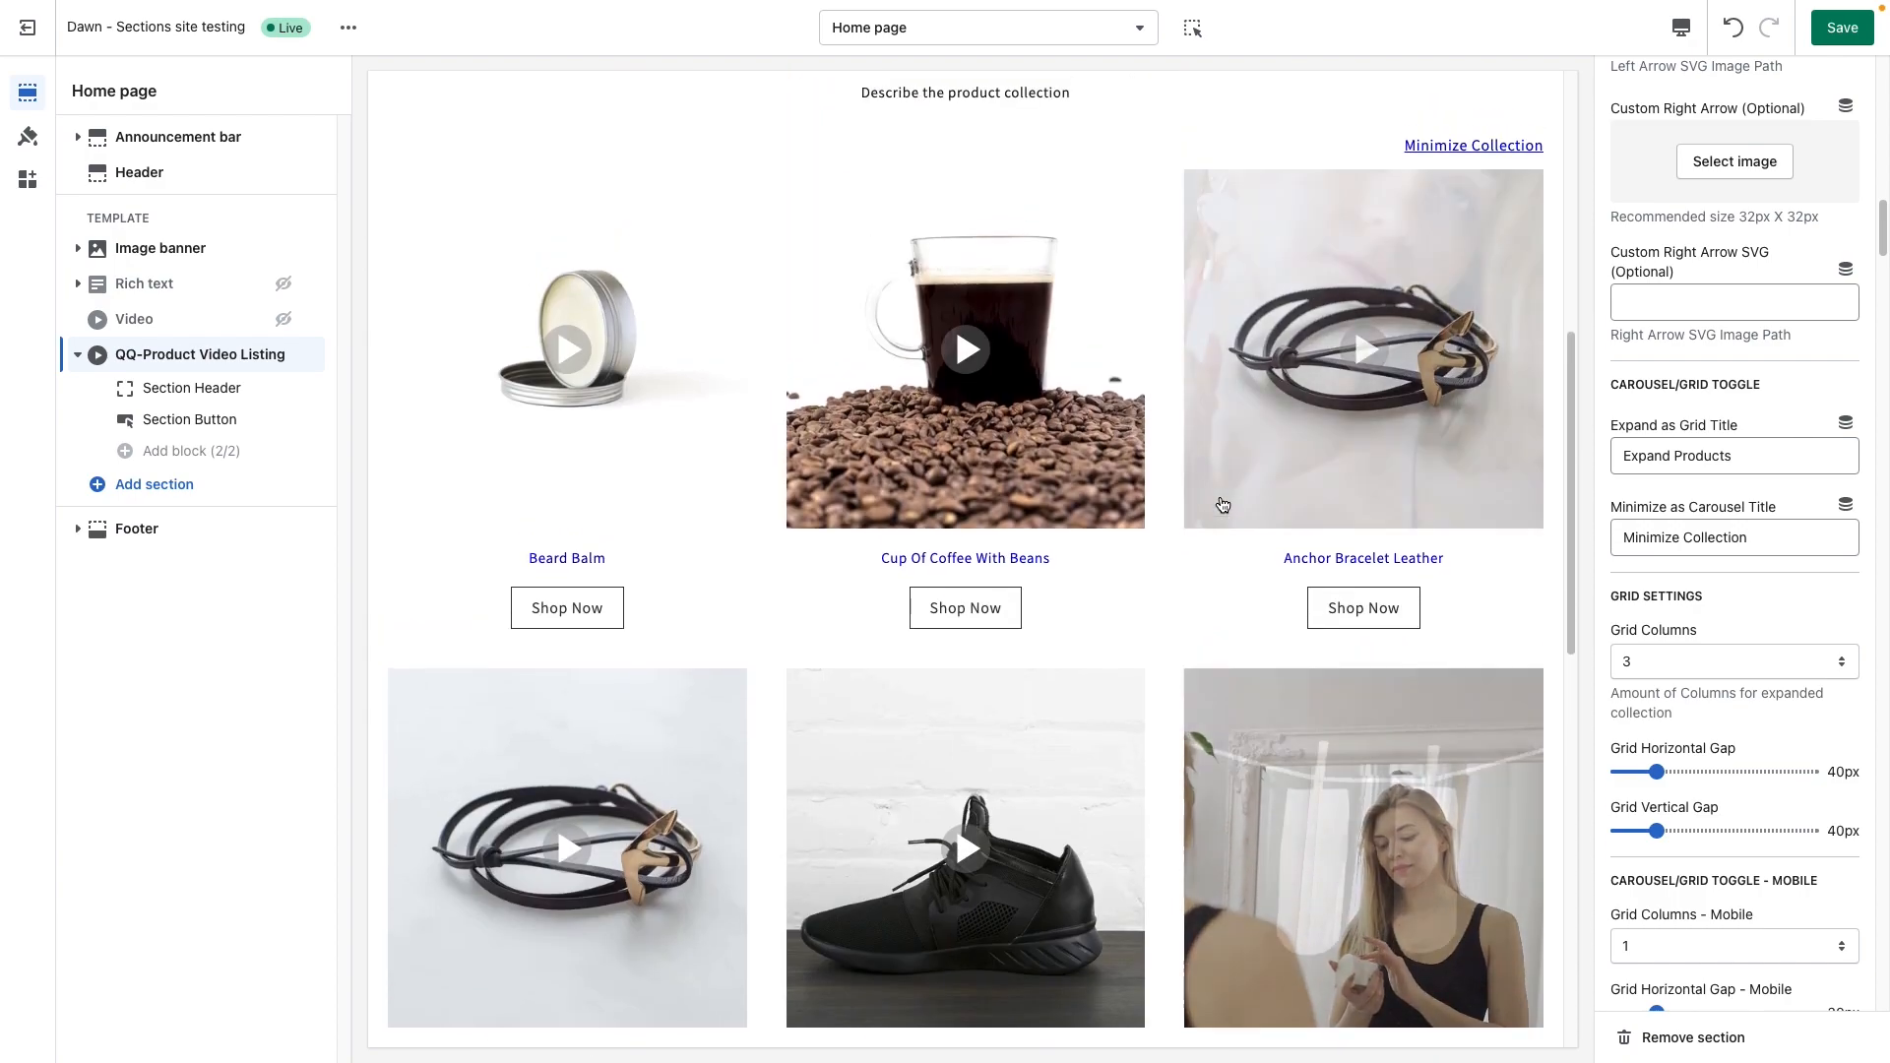
scroll(1221, 505, up, 3)
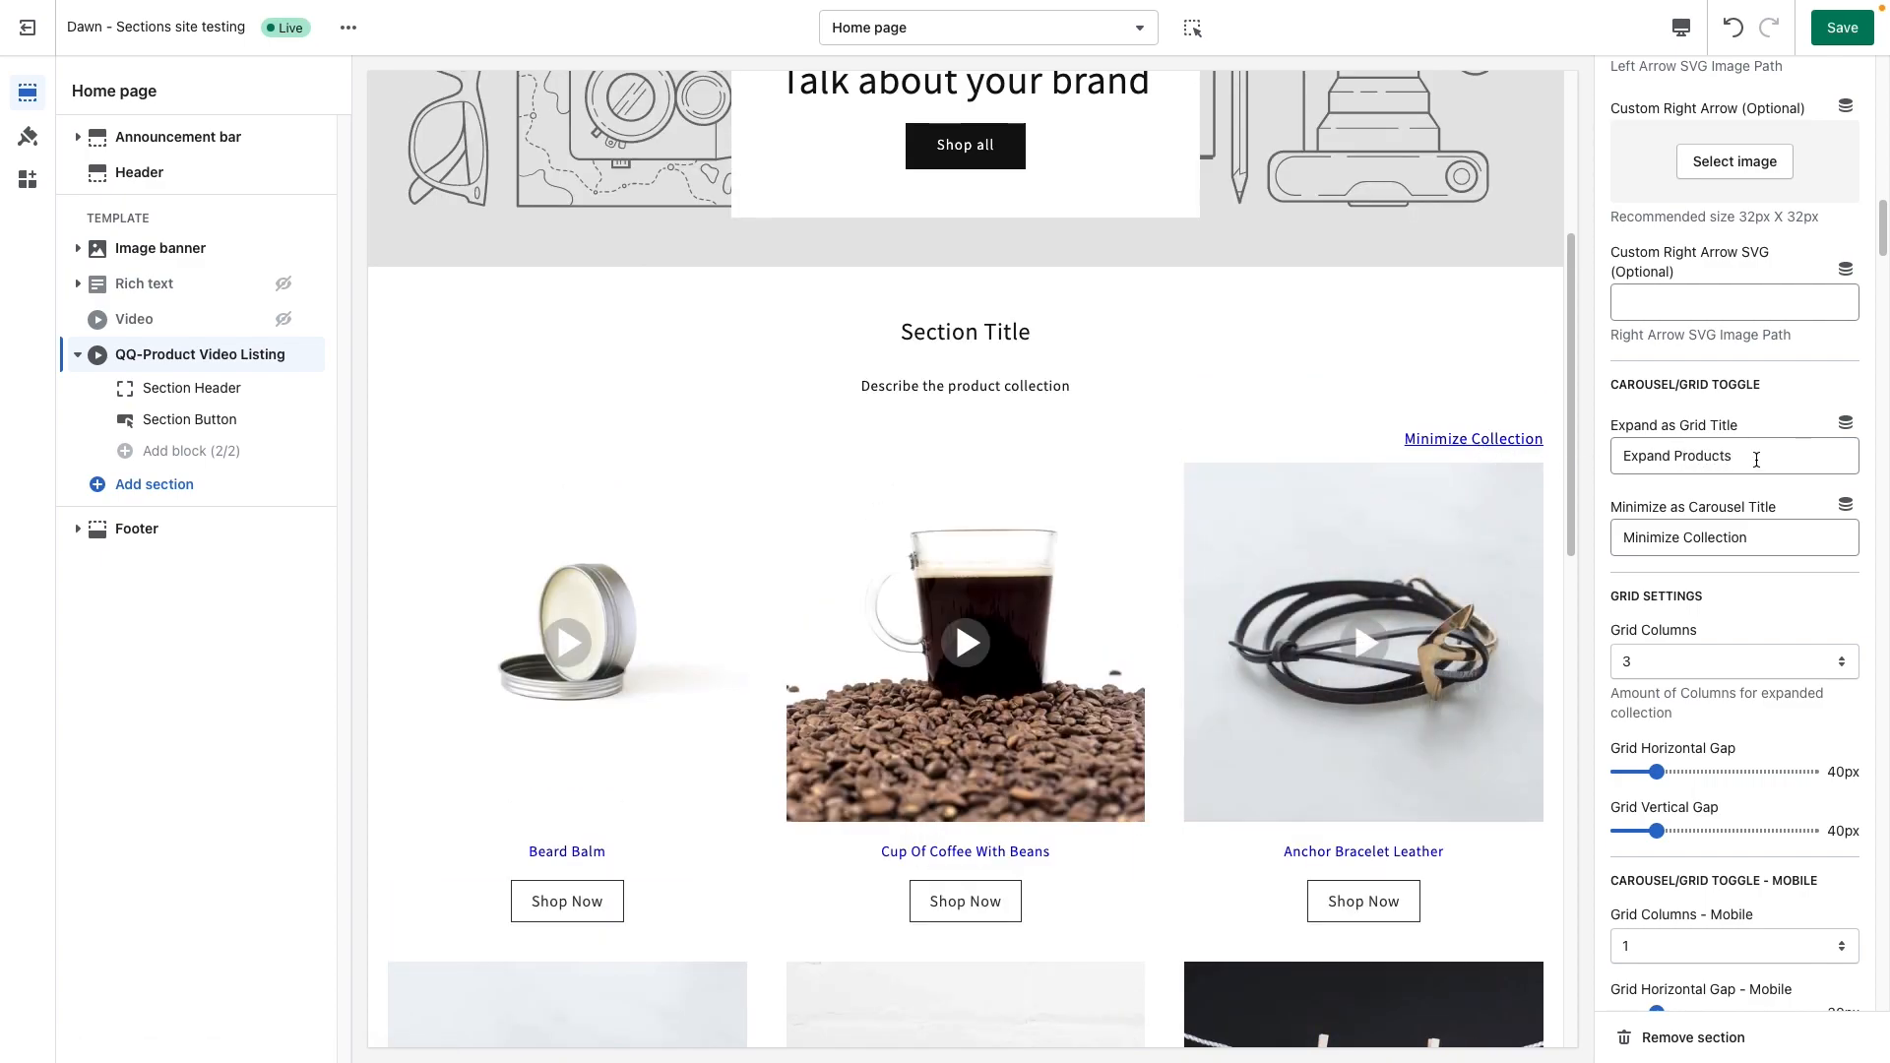
triple_click(1685, 461)
click(1765, 452)
click(1717, 565)
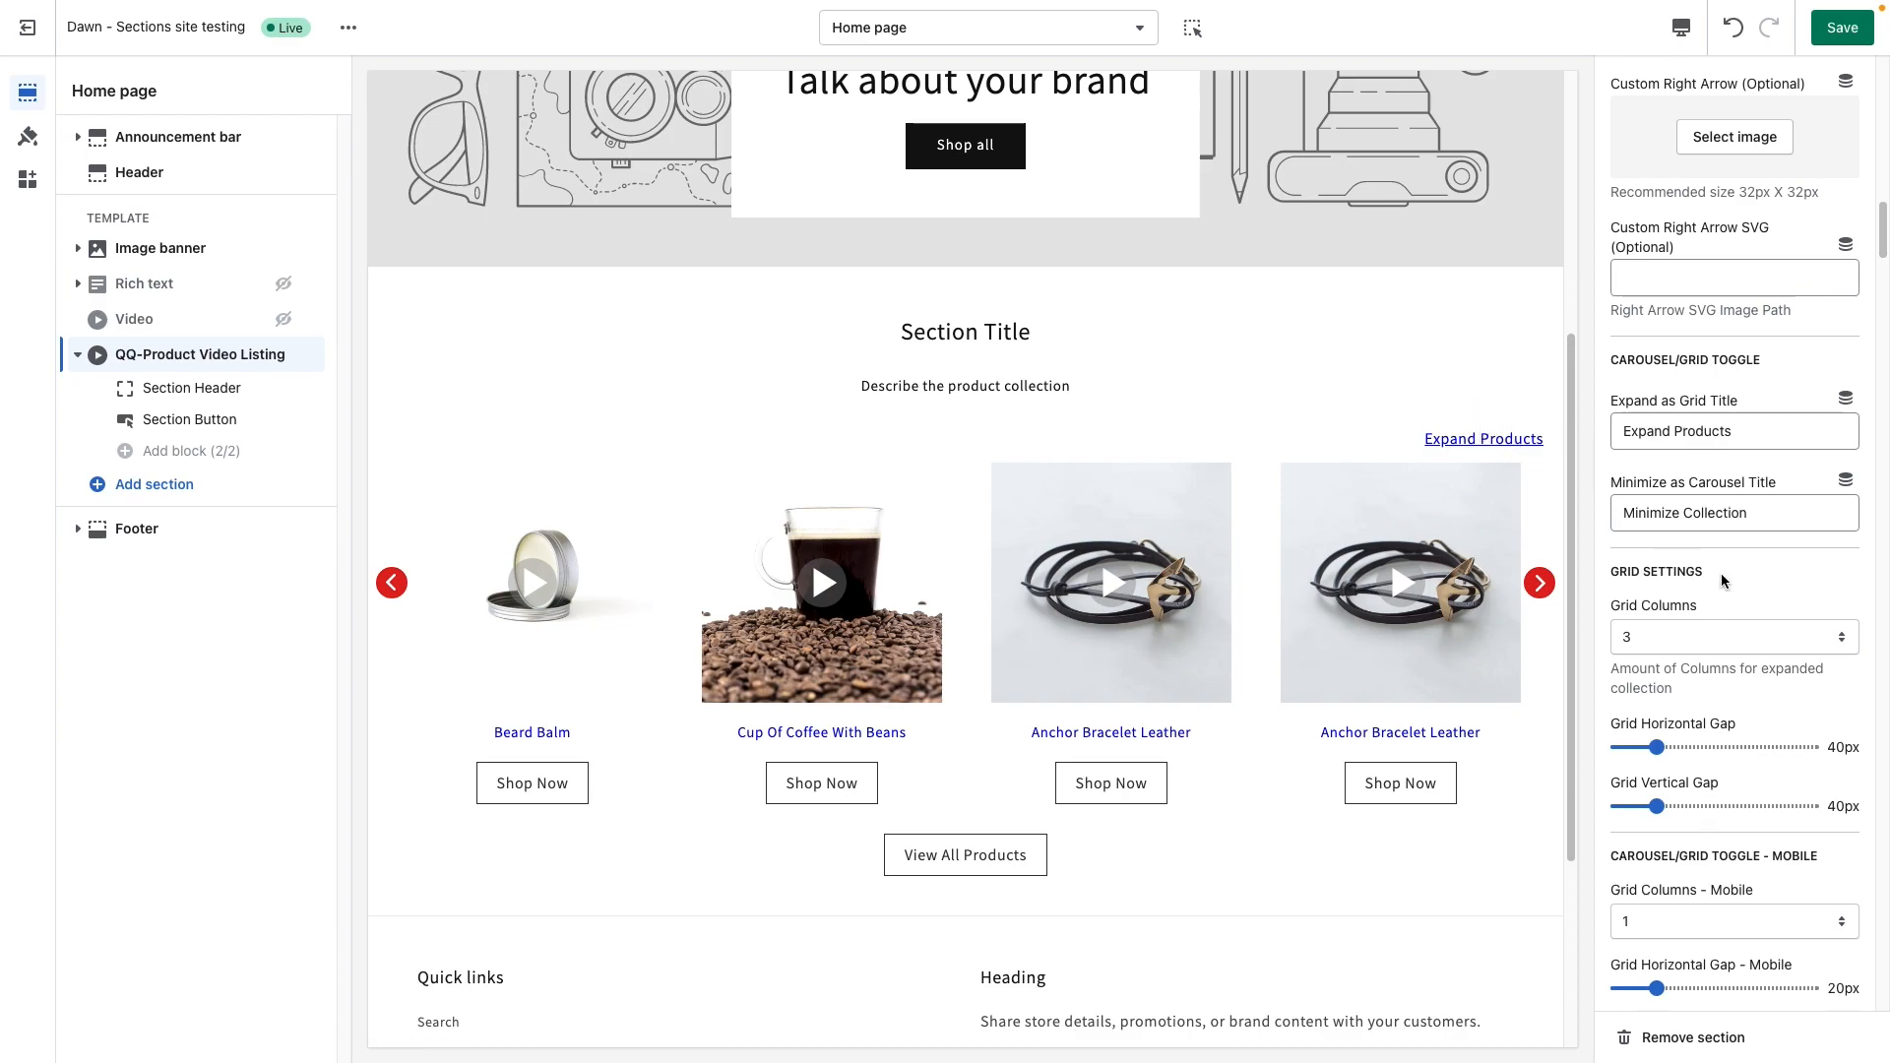
Try 4 grid columns for the expanded product collection, and return Grid Columns to 3.
scroll(1723, 587, down, 3)
scroll(1725, 604, down, 1)
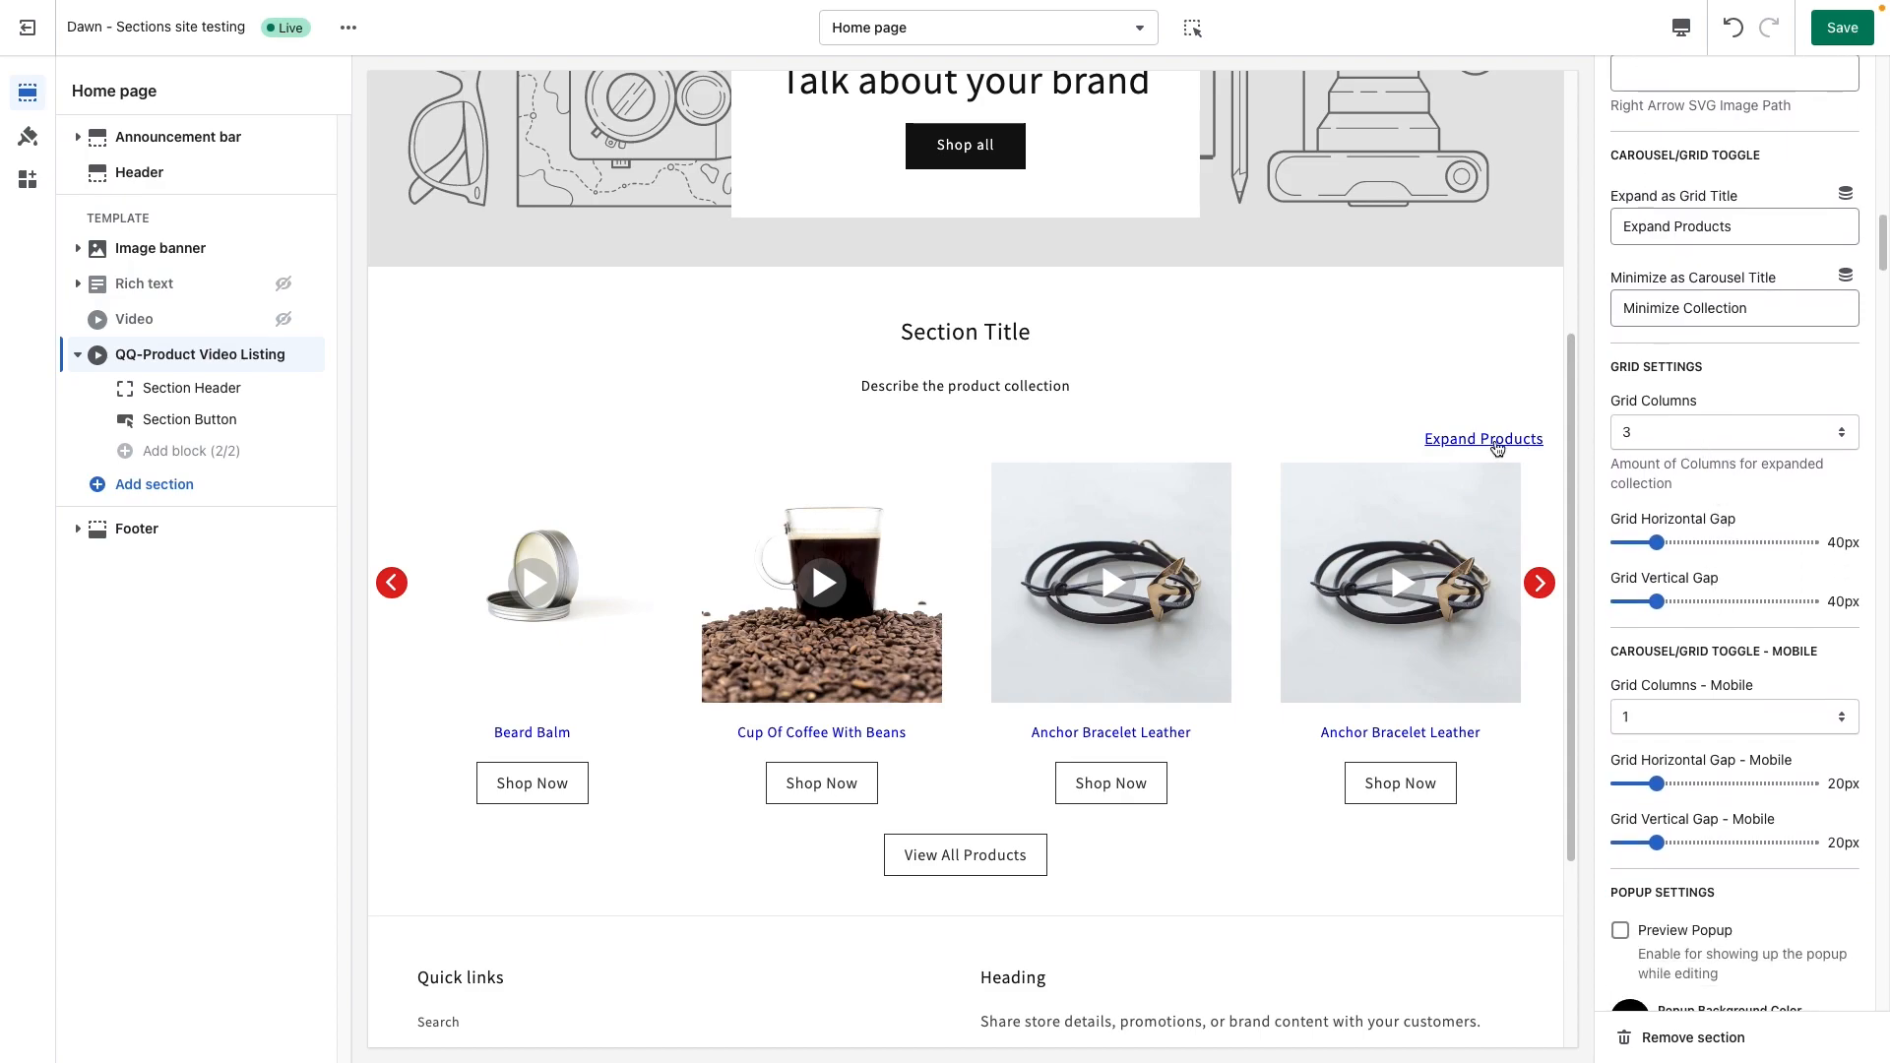
click(1497, 440)
scroll(1671, 540, down, 1)
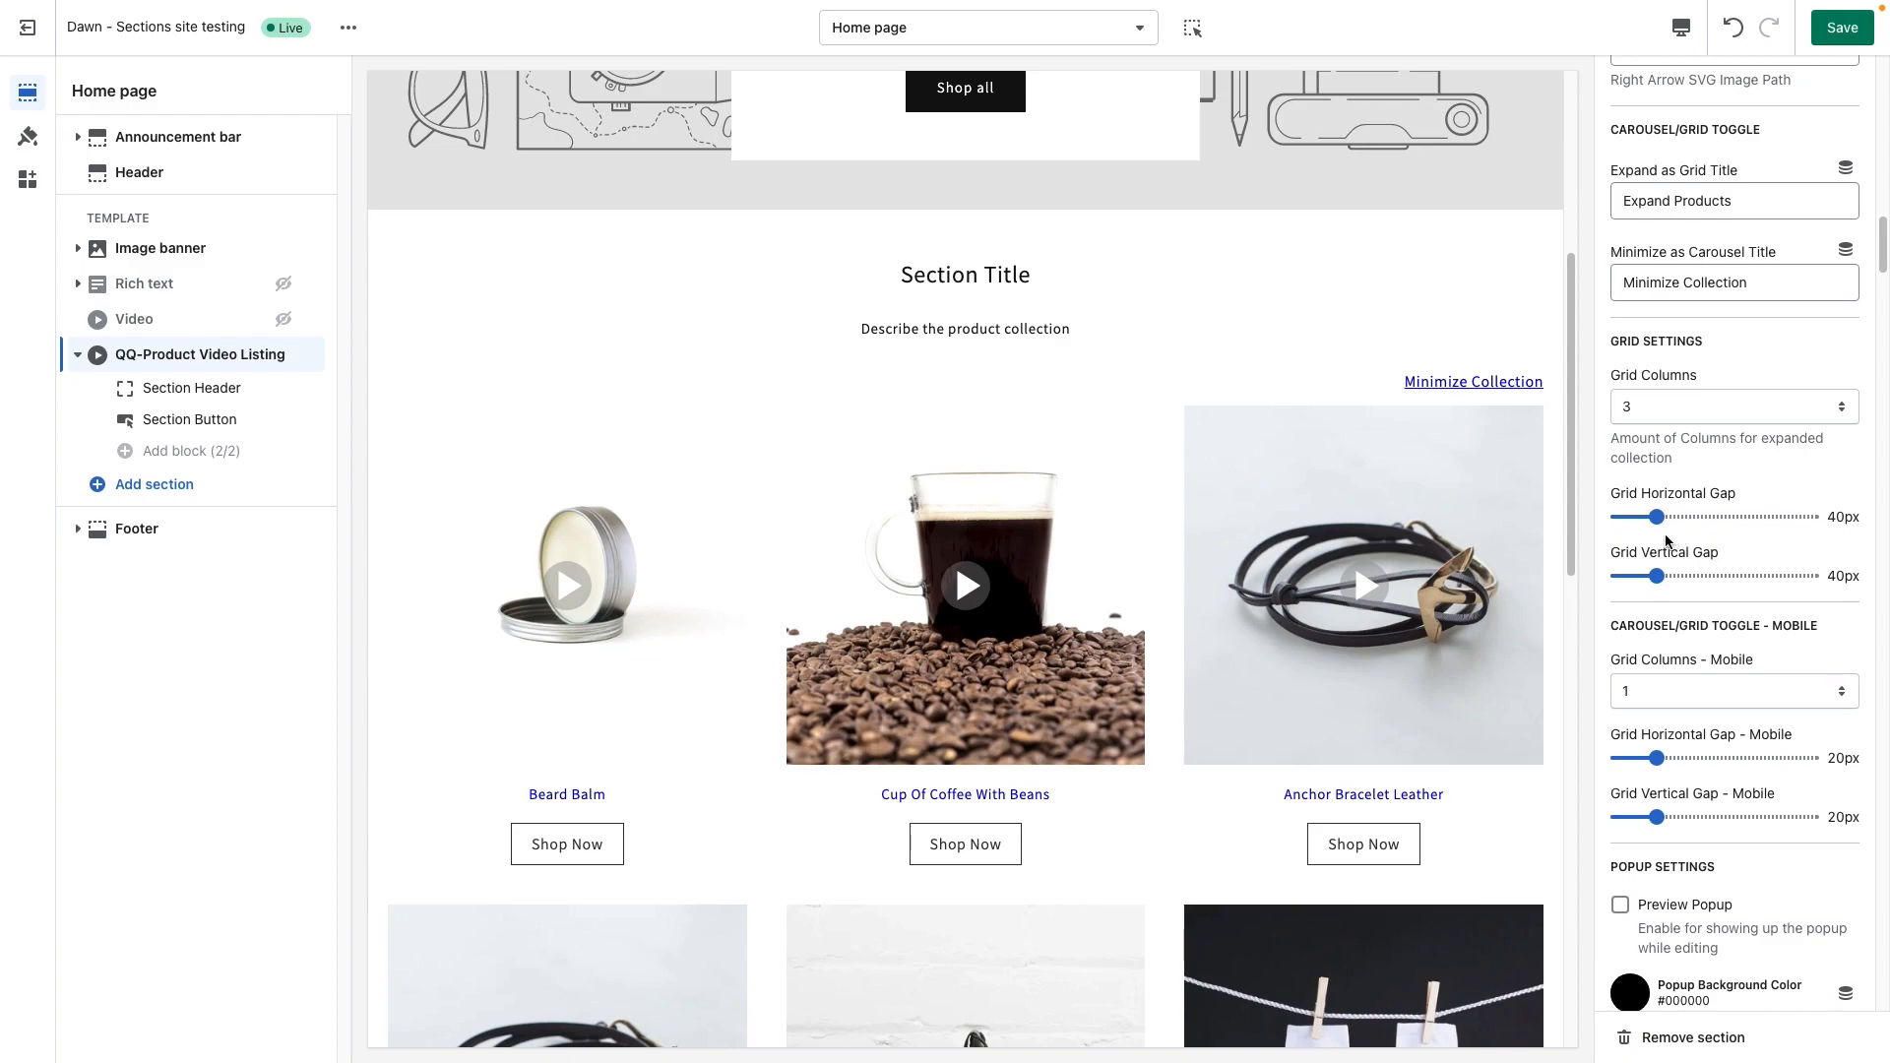
click(1670, 405)
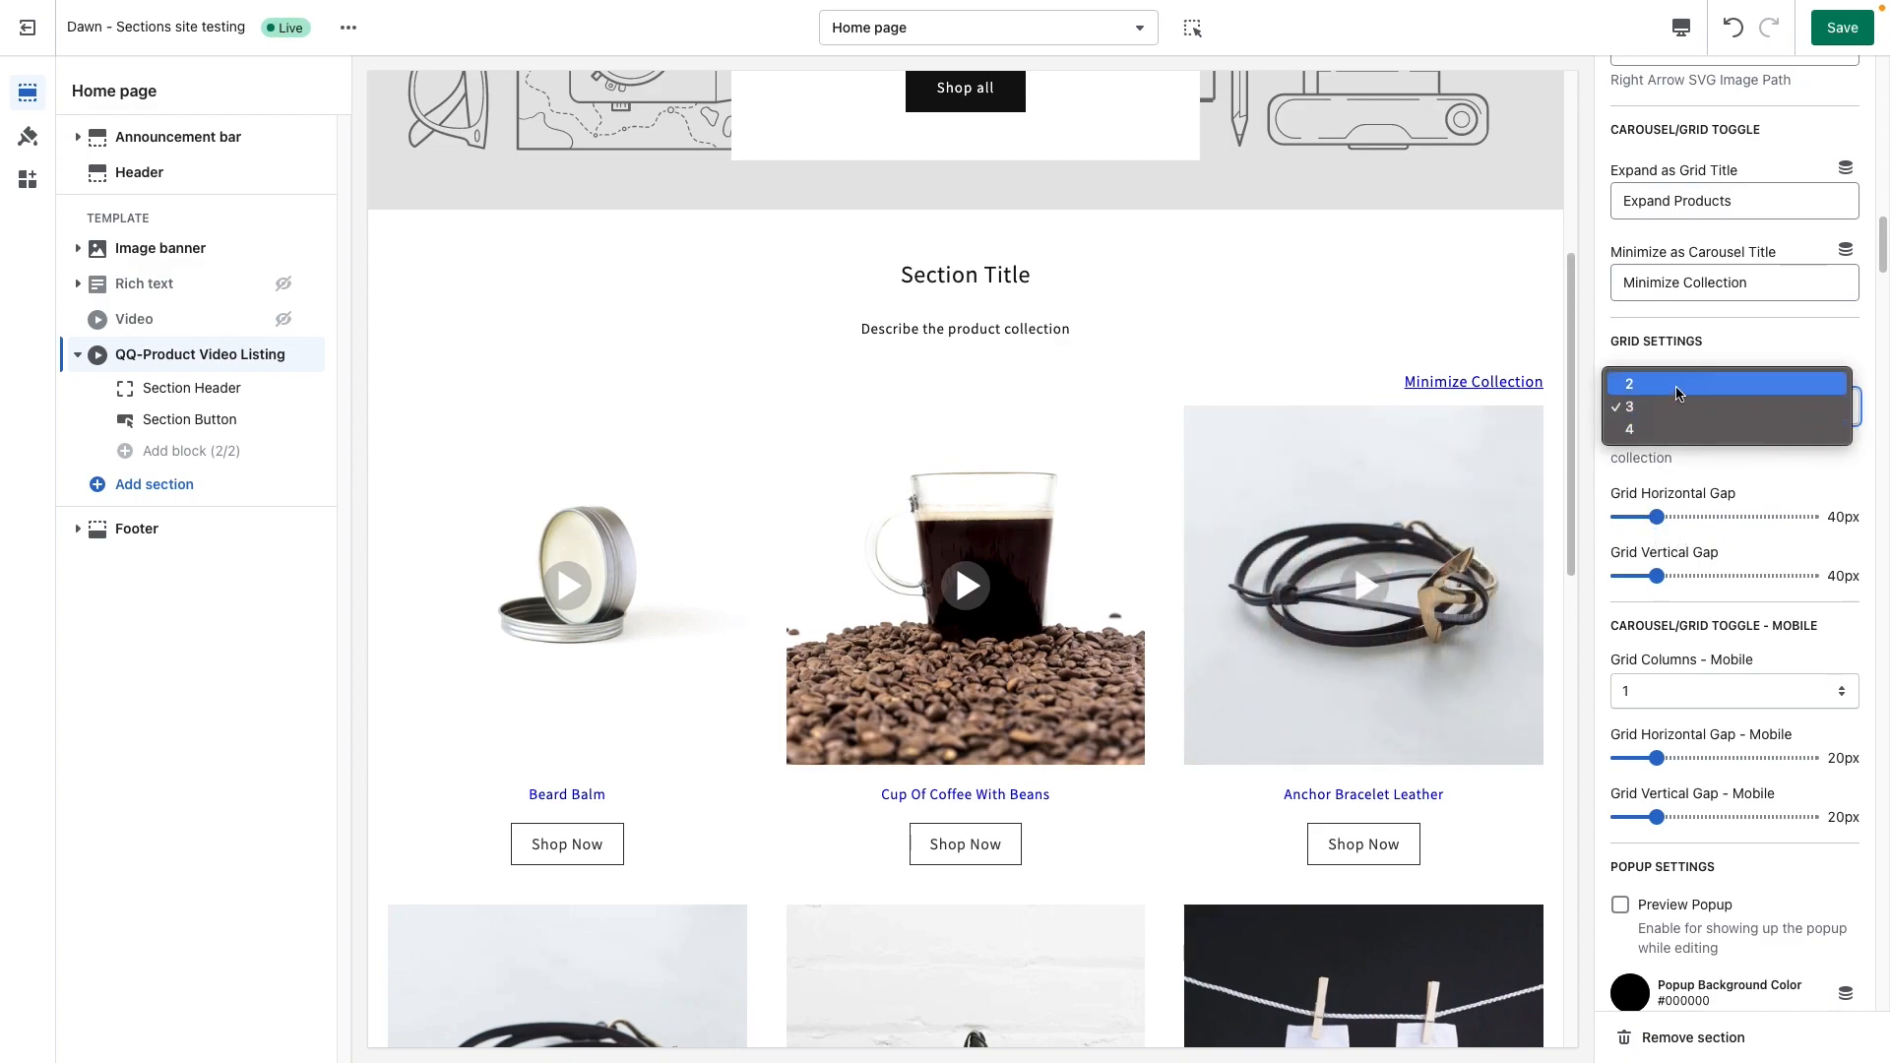
click(1674, 428)
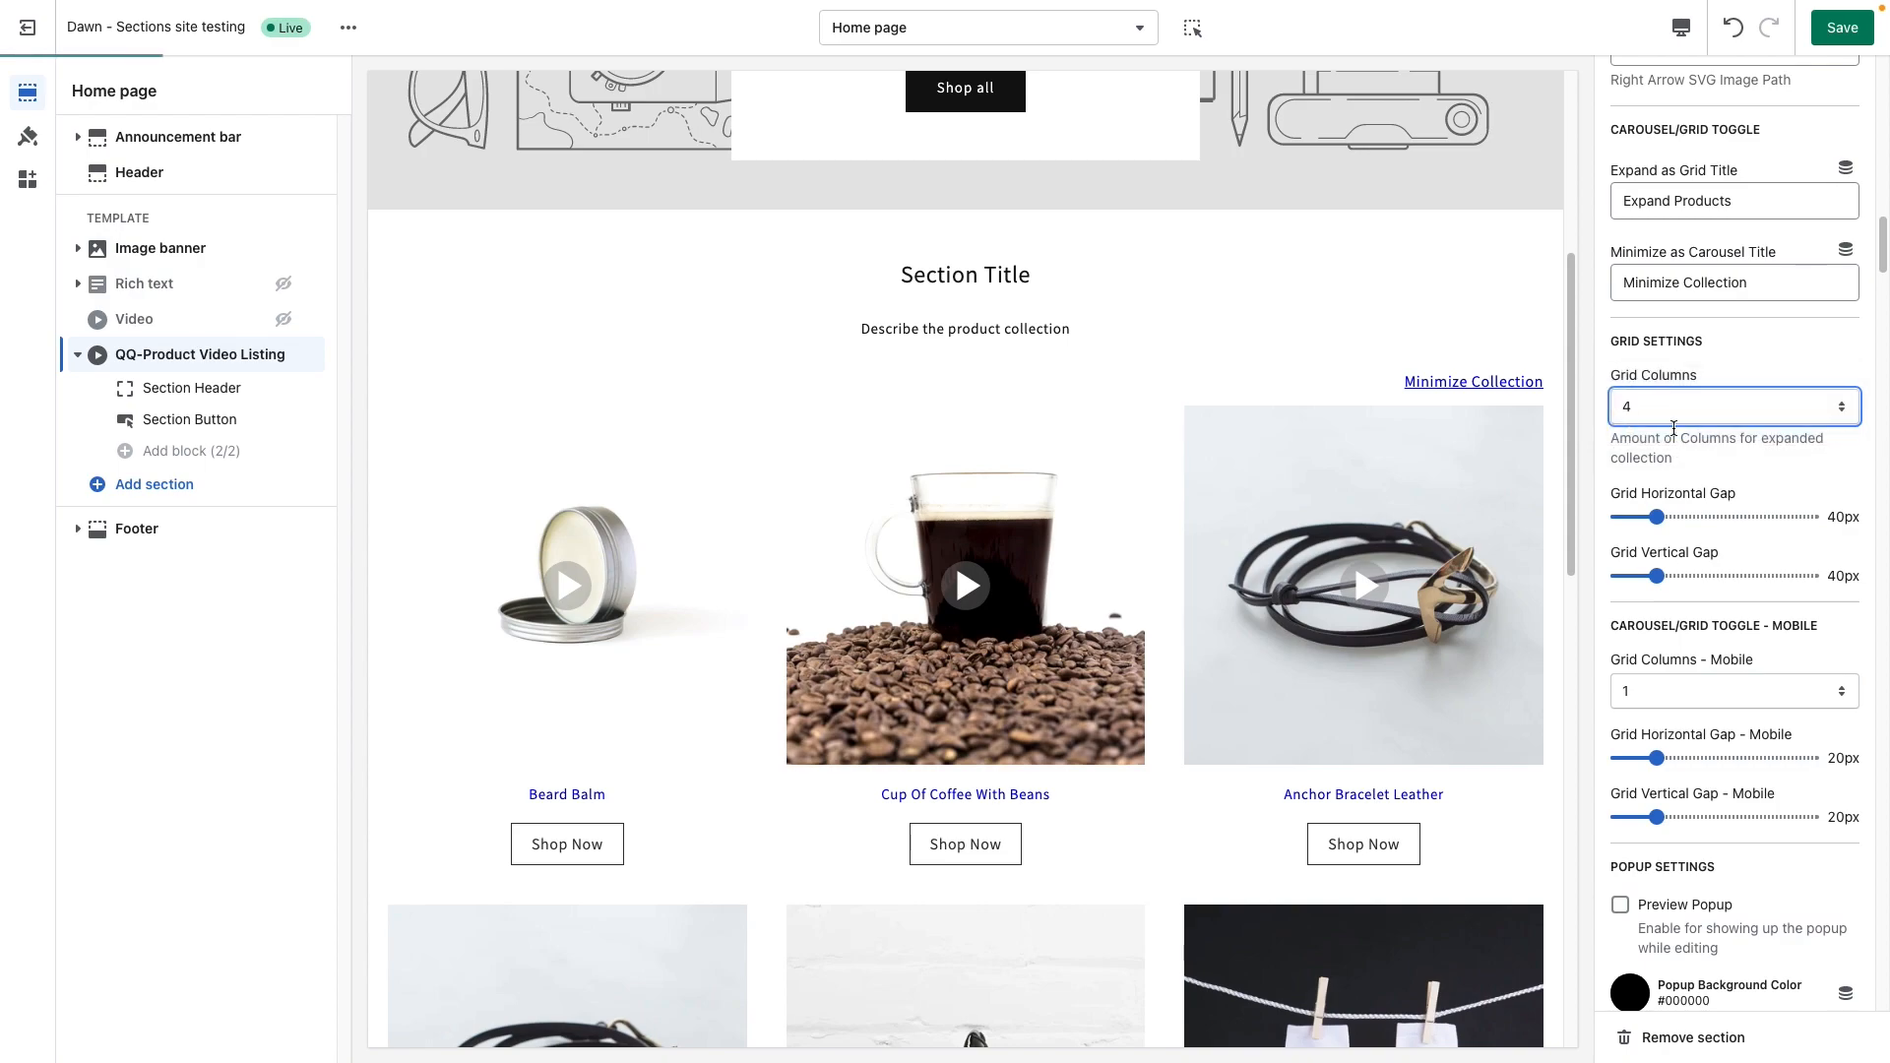
click(1482, 384)
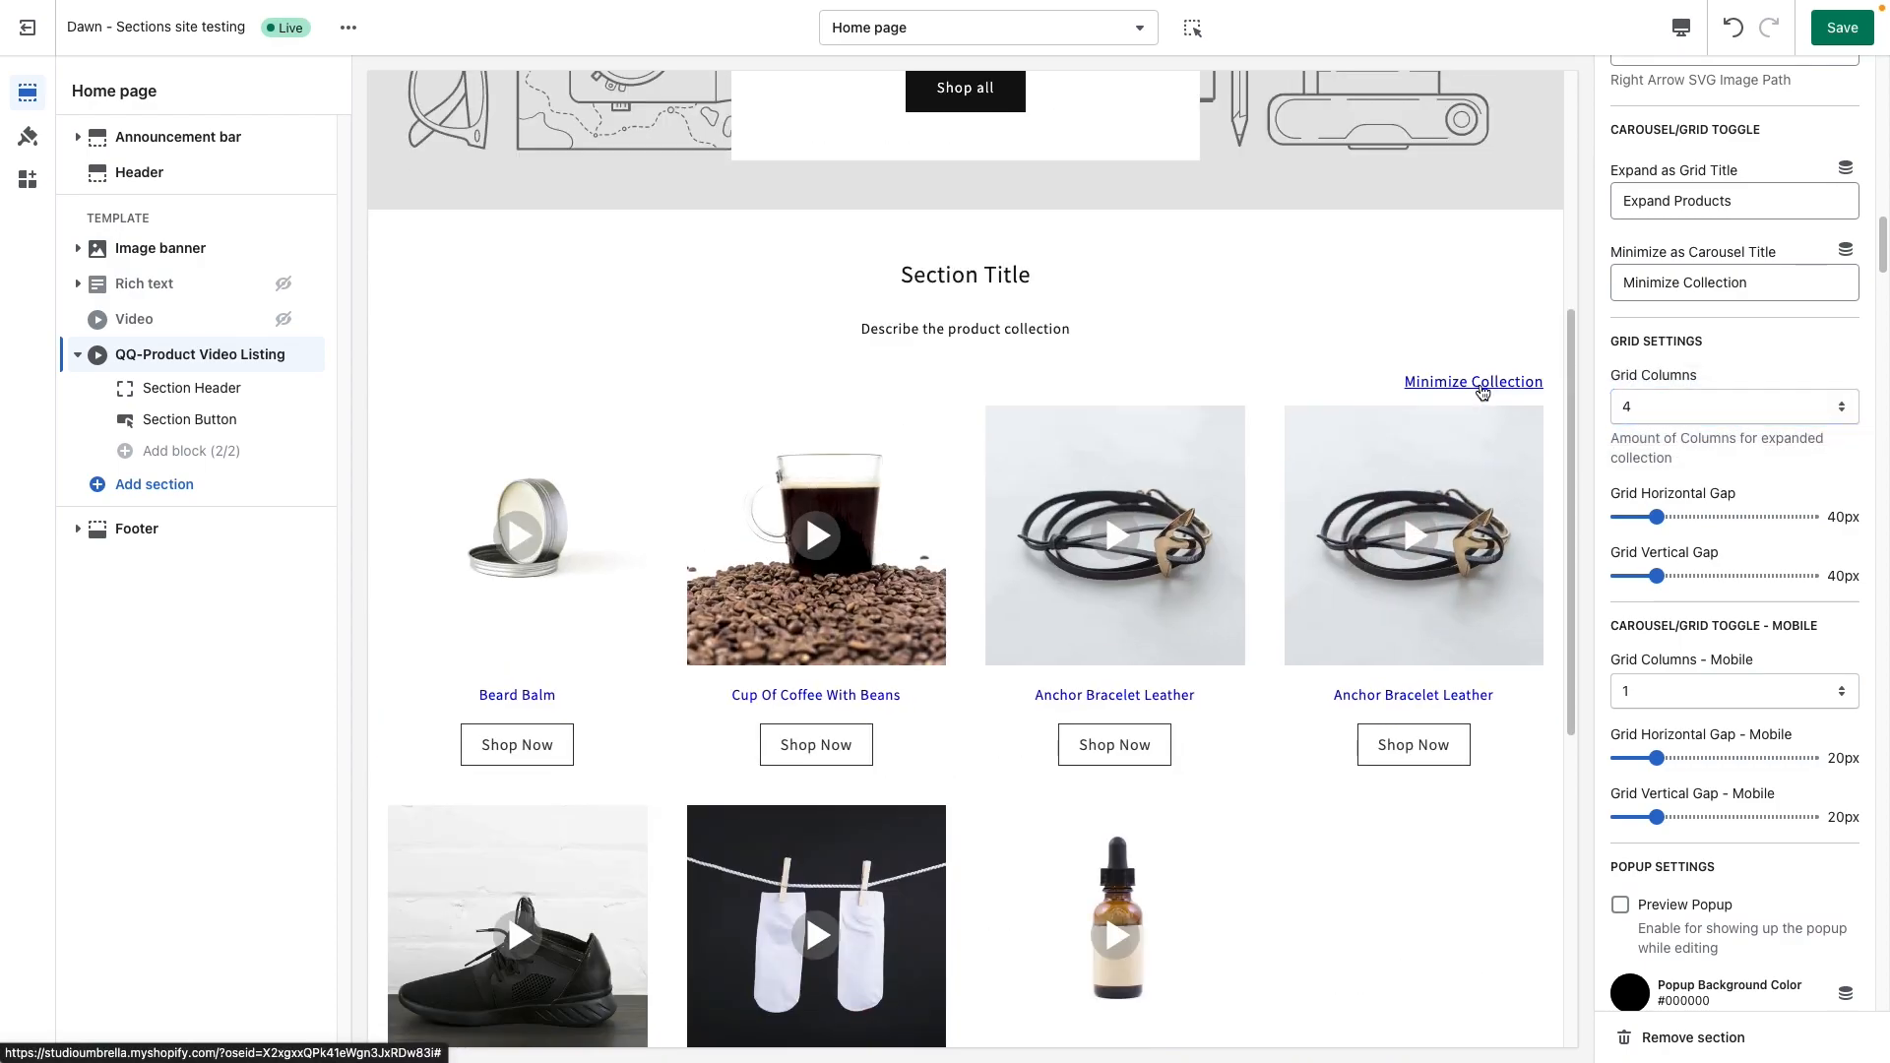
click(1484, 392)
click(1704, 410)
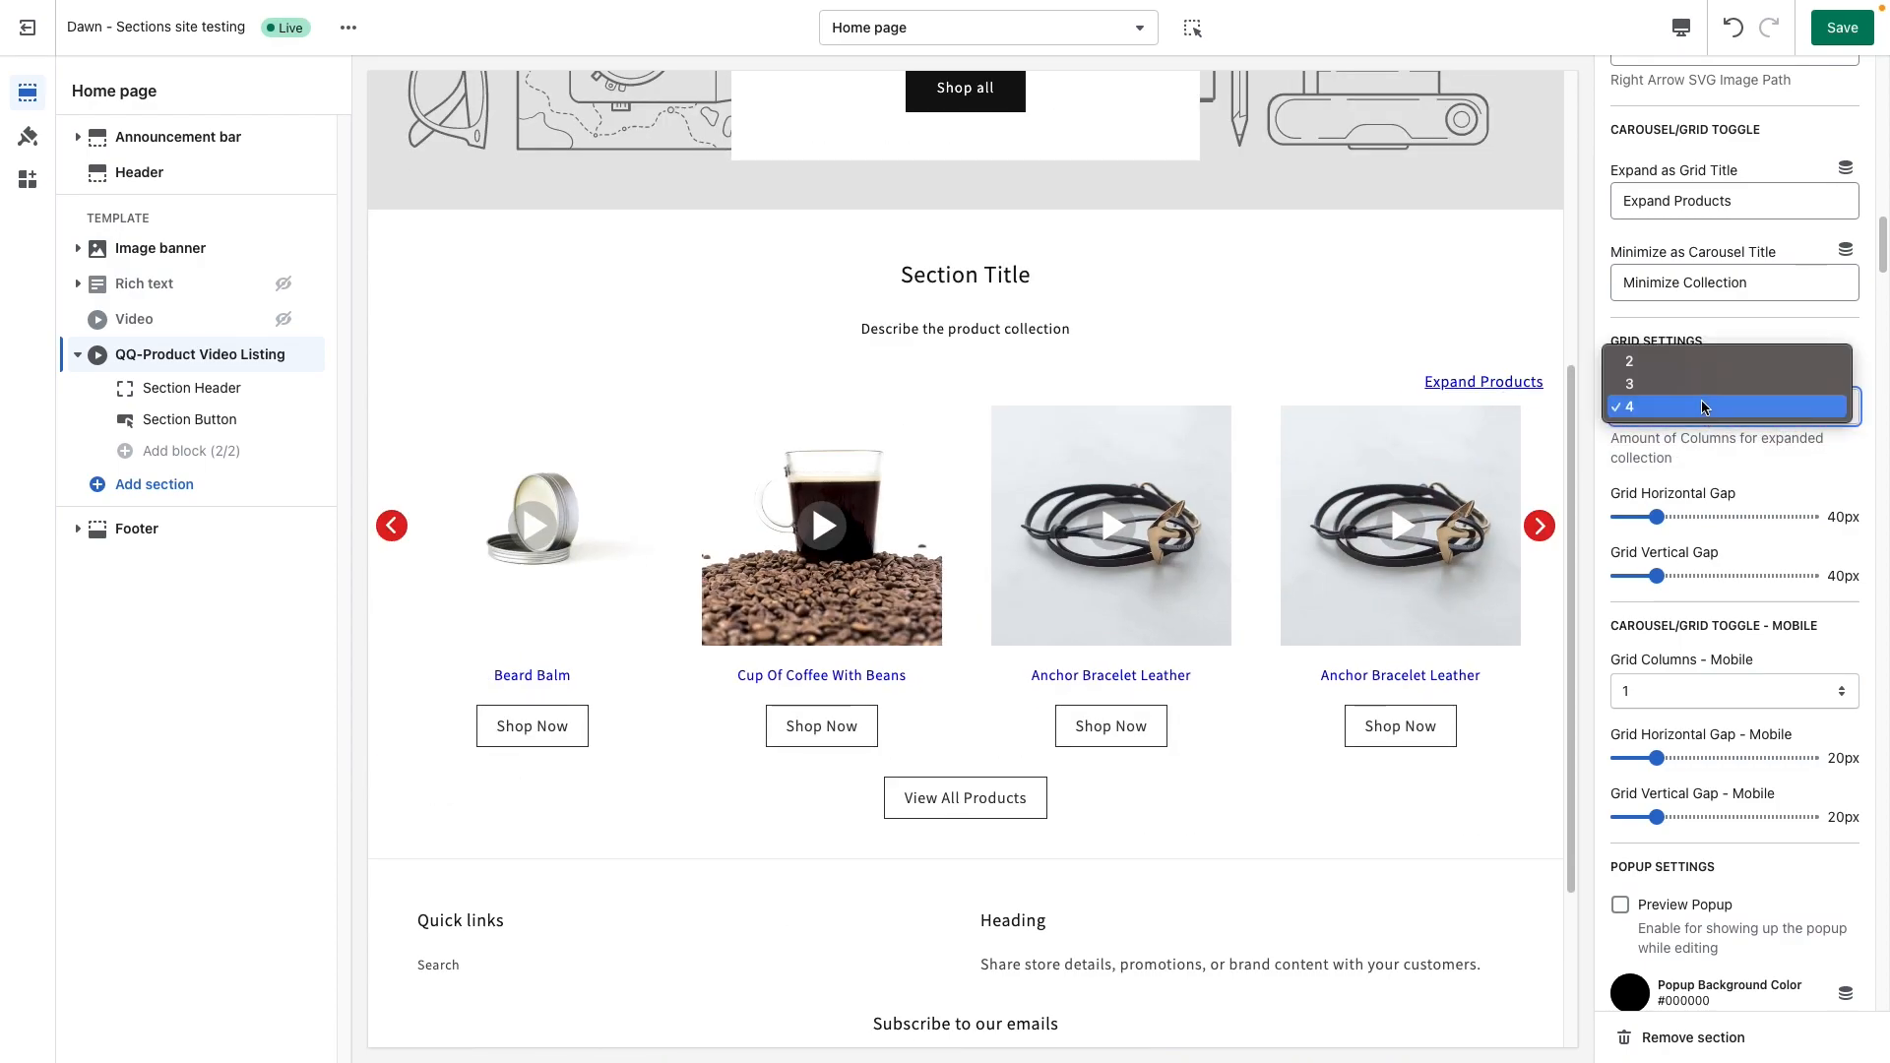
click(1704, 404)
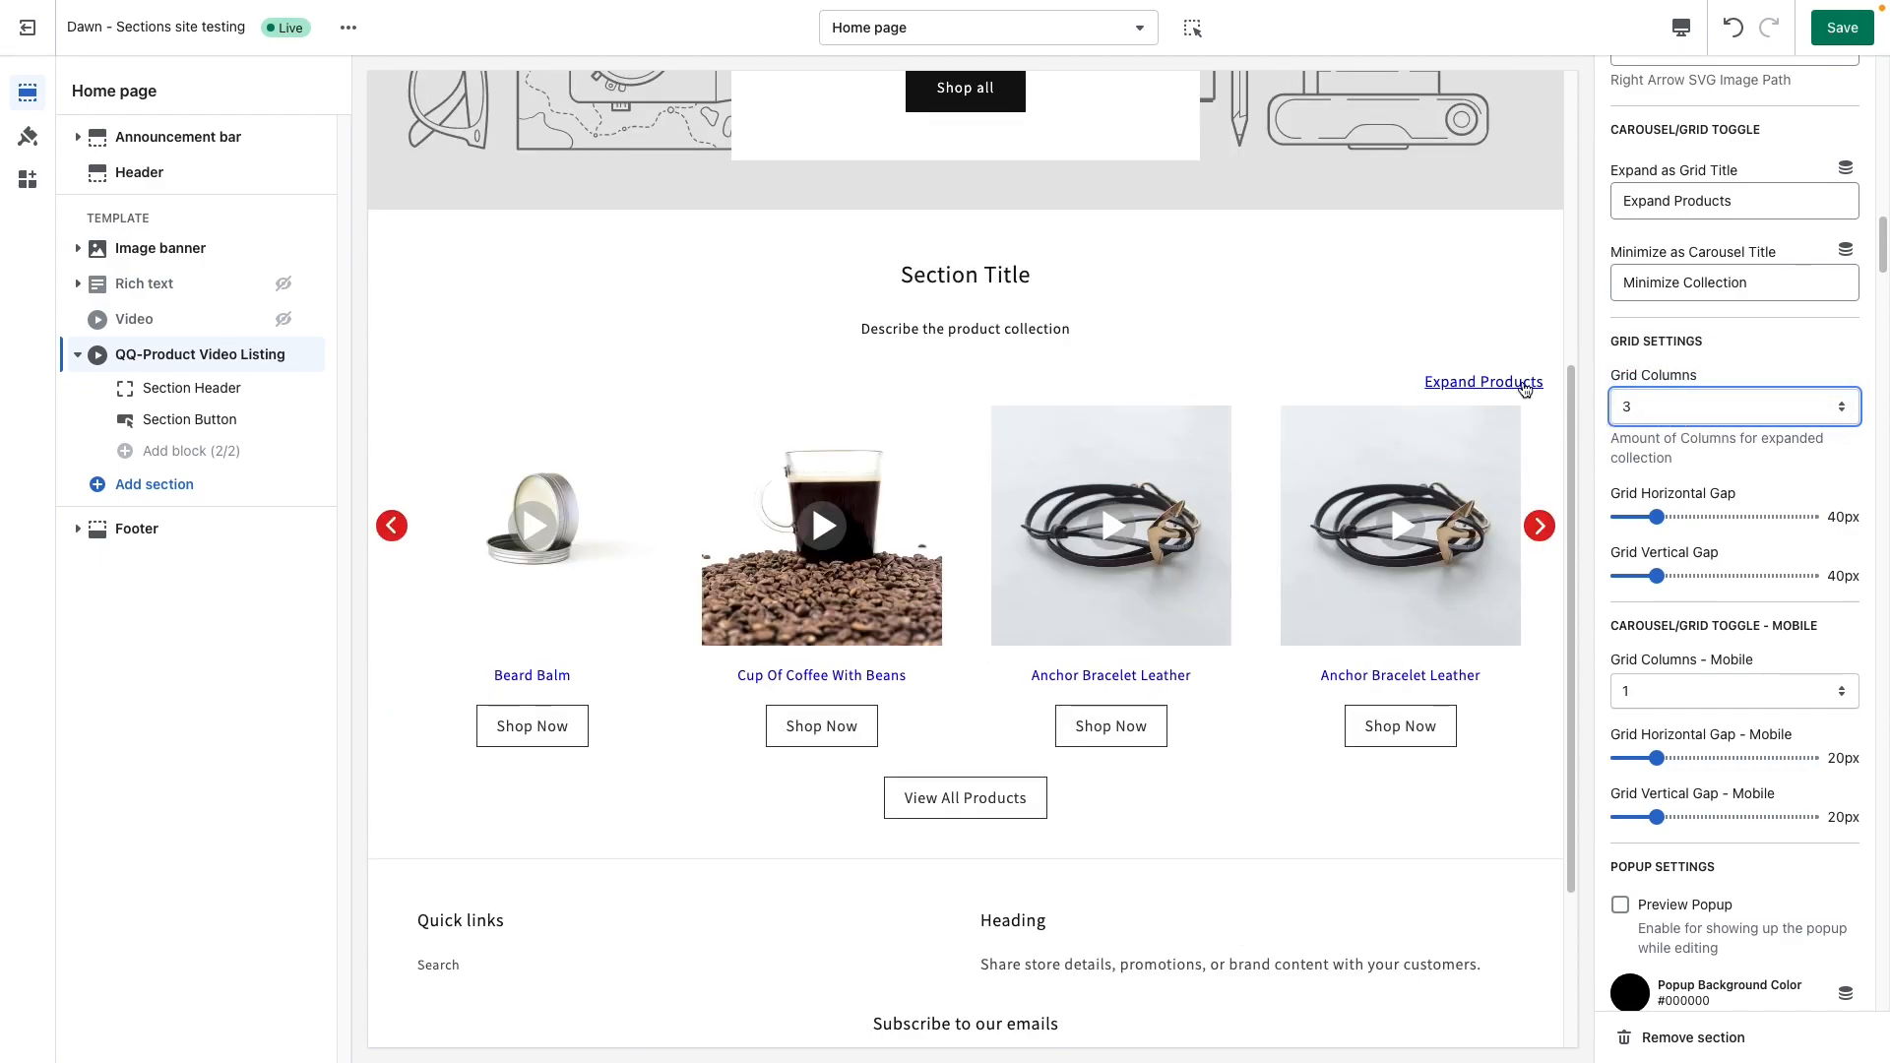
click(1529, 388)
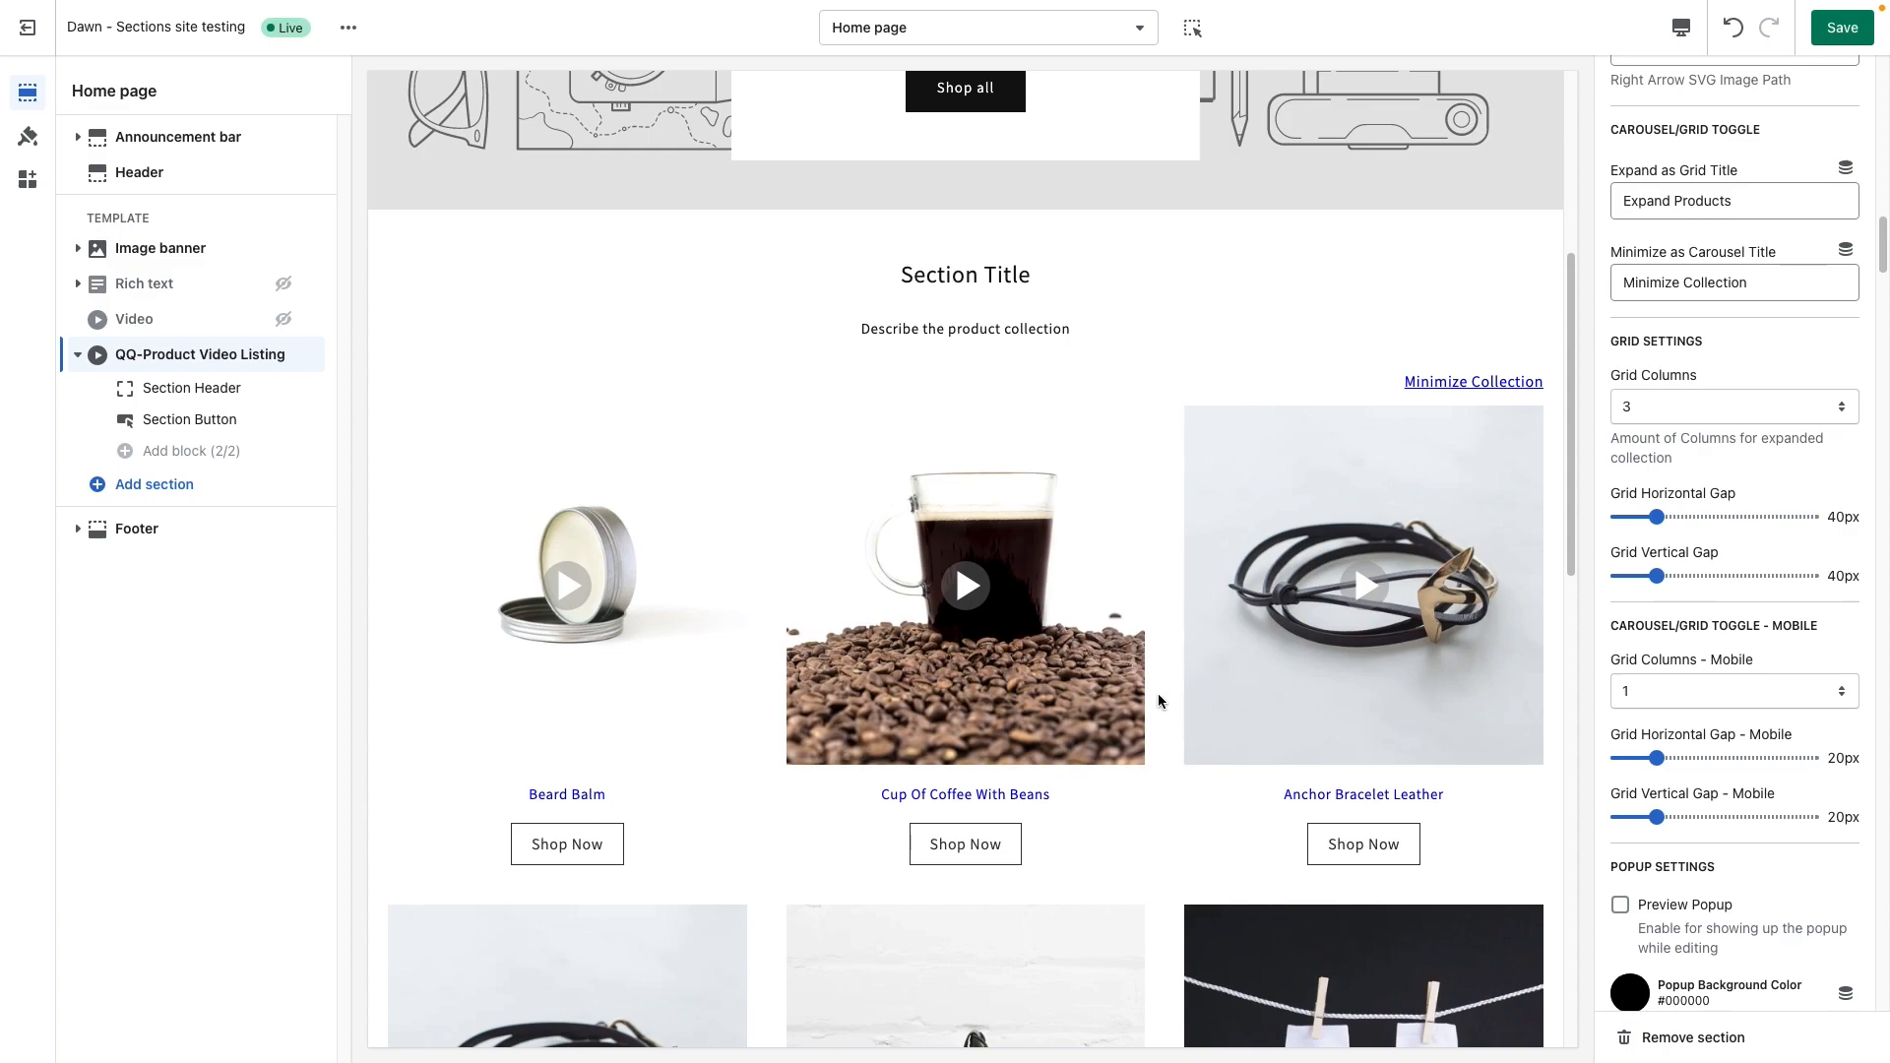
Set the Grid Horizontal Gap to 96px and the Grid Vertical Gap to 94px, expanding the products to check the spacing.
click(1712, 516)
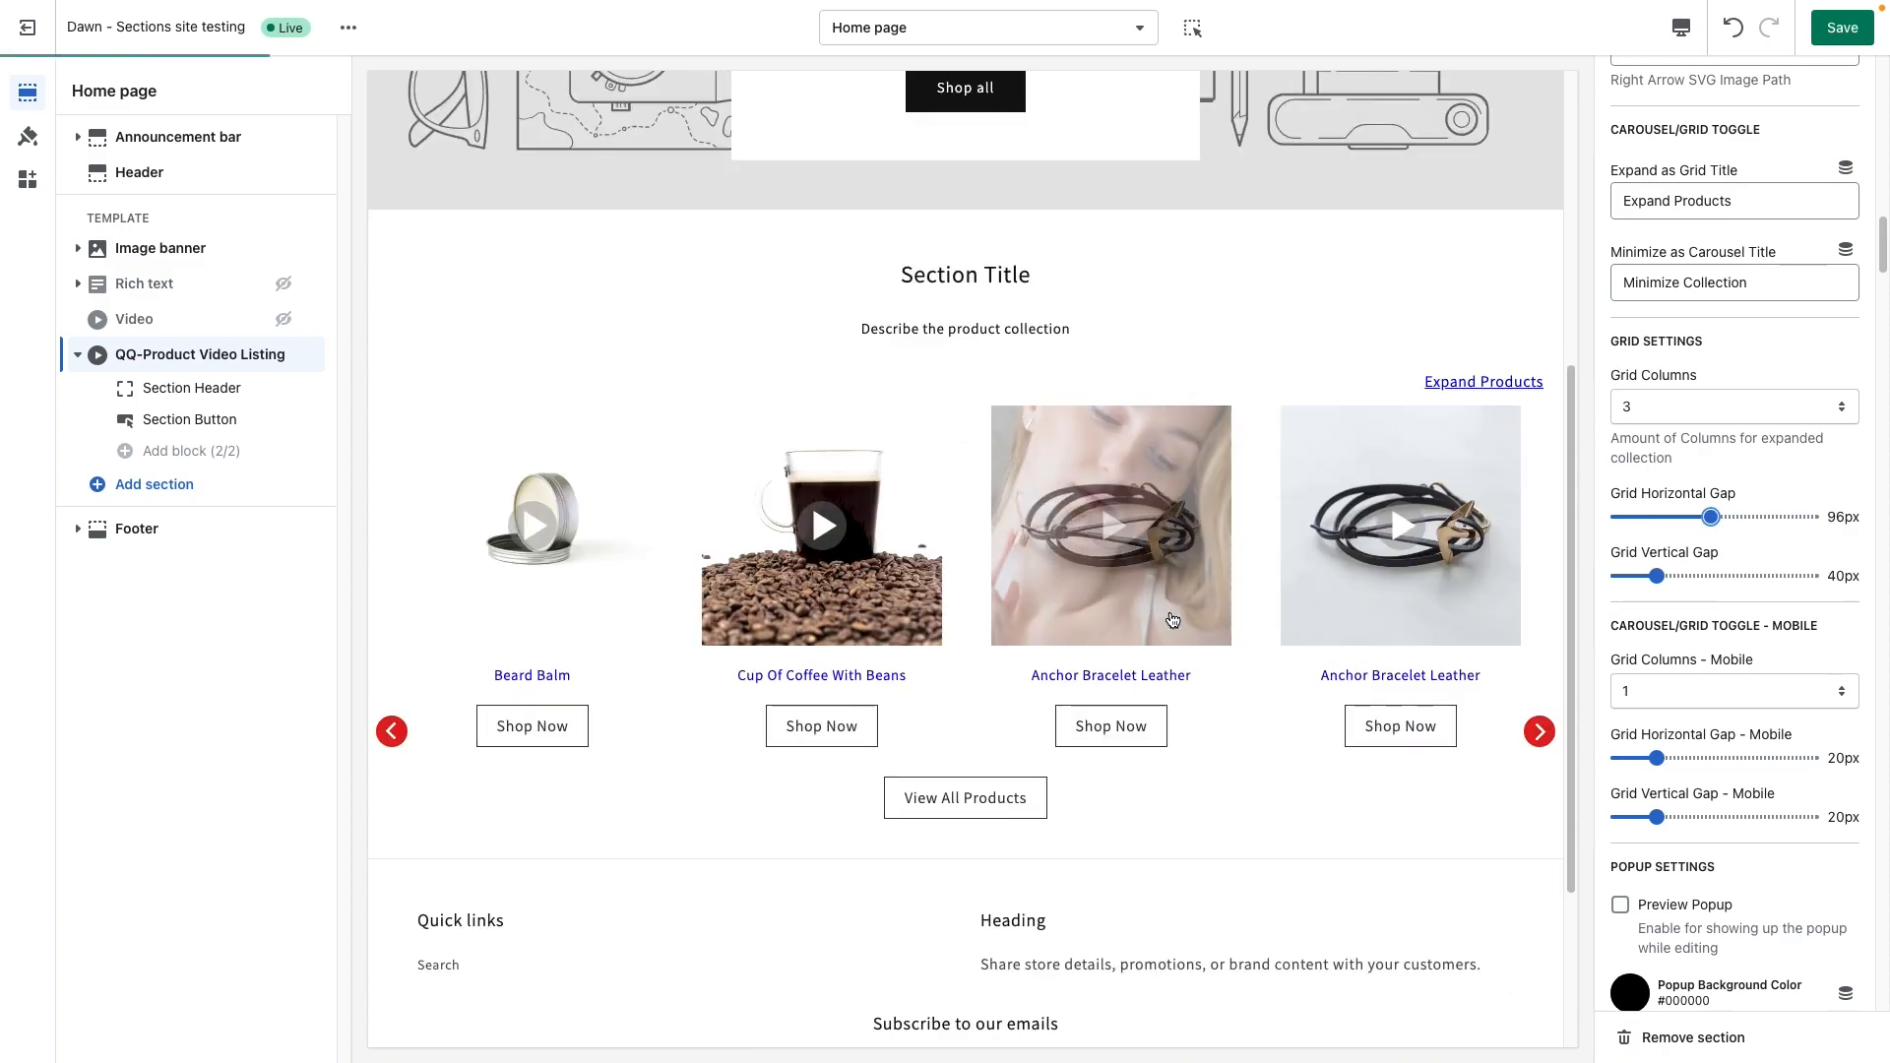
click(1496, 384)
click(1709, 576)
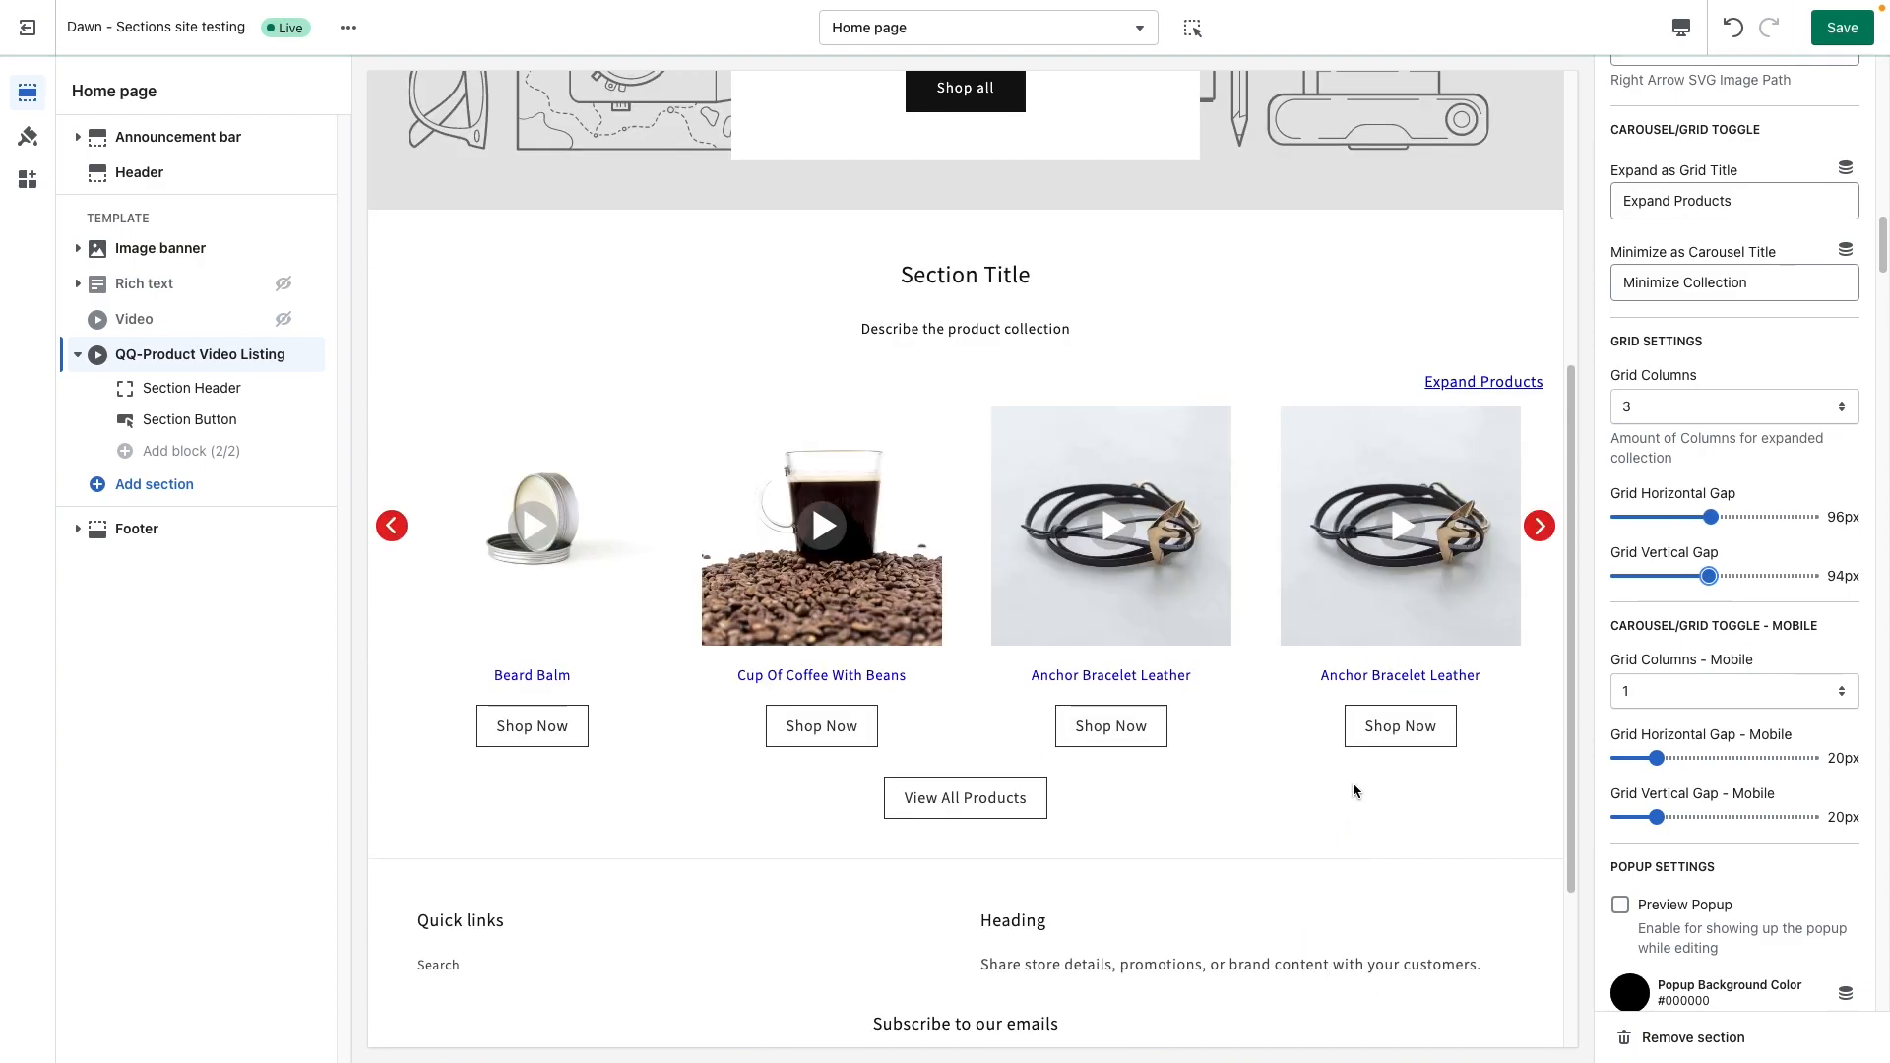
click(1488, 383)
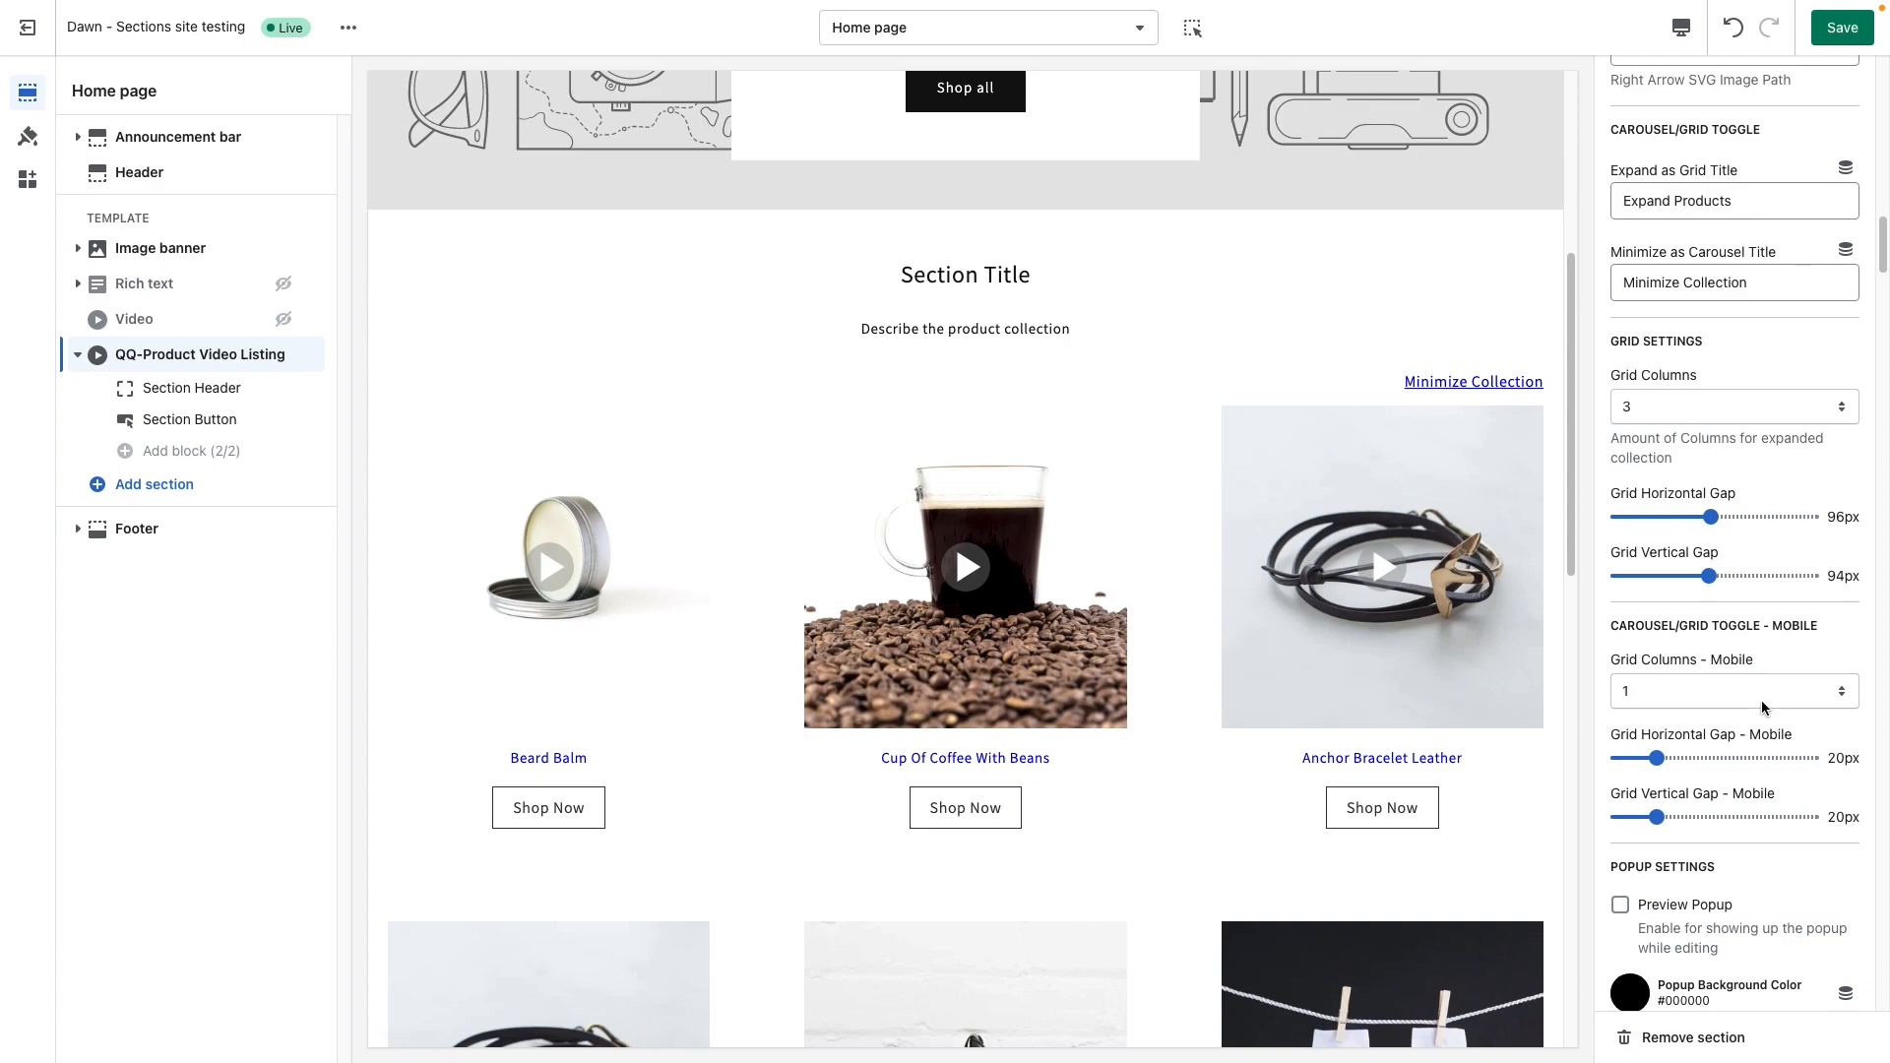
Switch the preview to Mobile and set Grid Columns - Mobile to 2, expanding the products to check the layout.
scroll(1716, 735, down, 1)
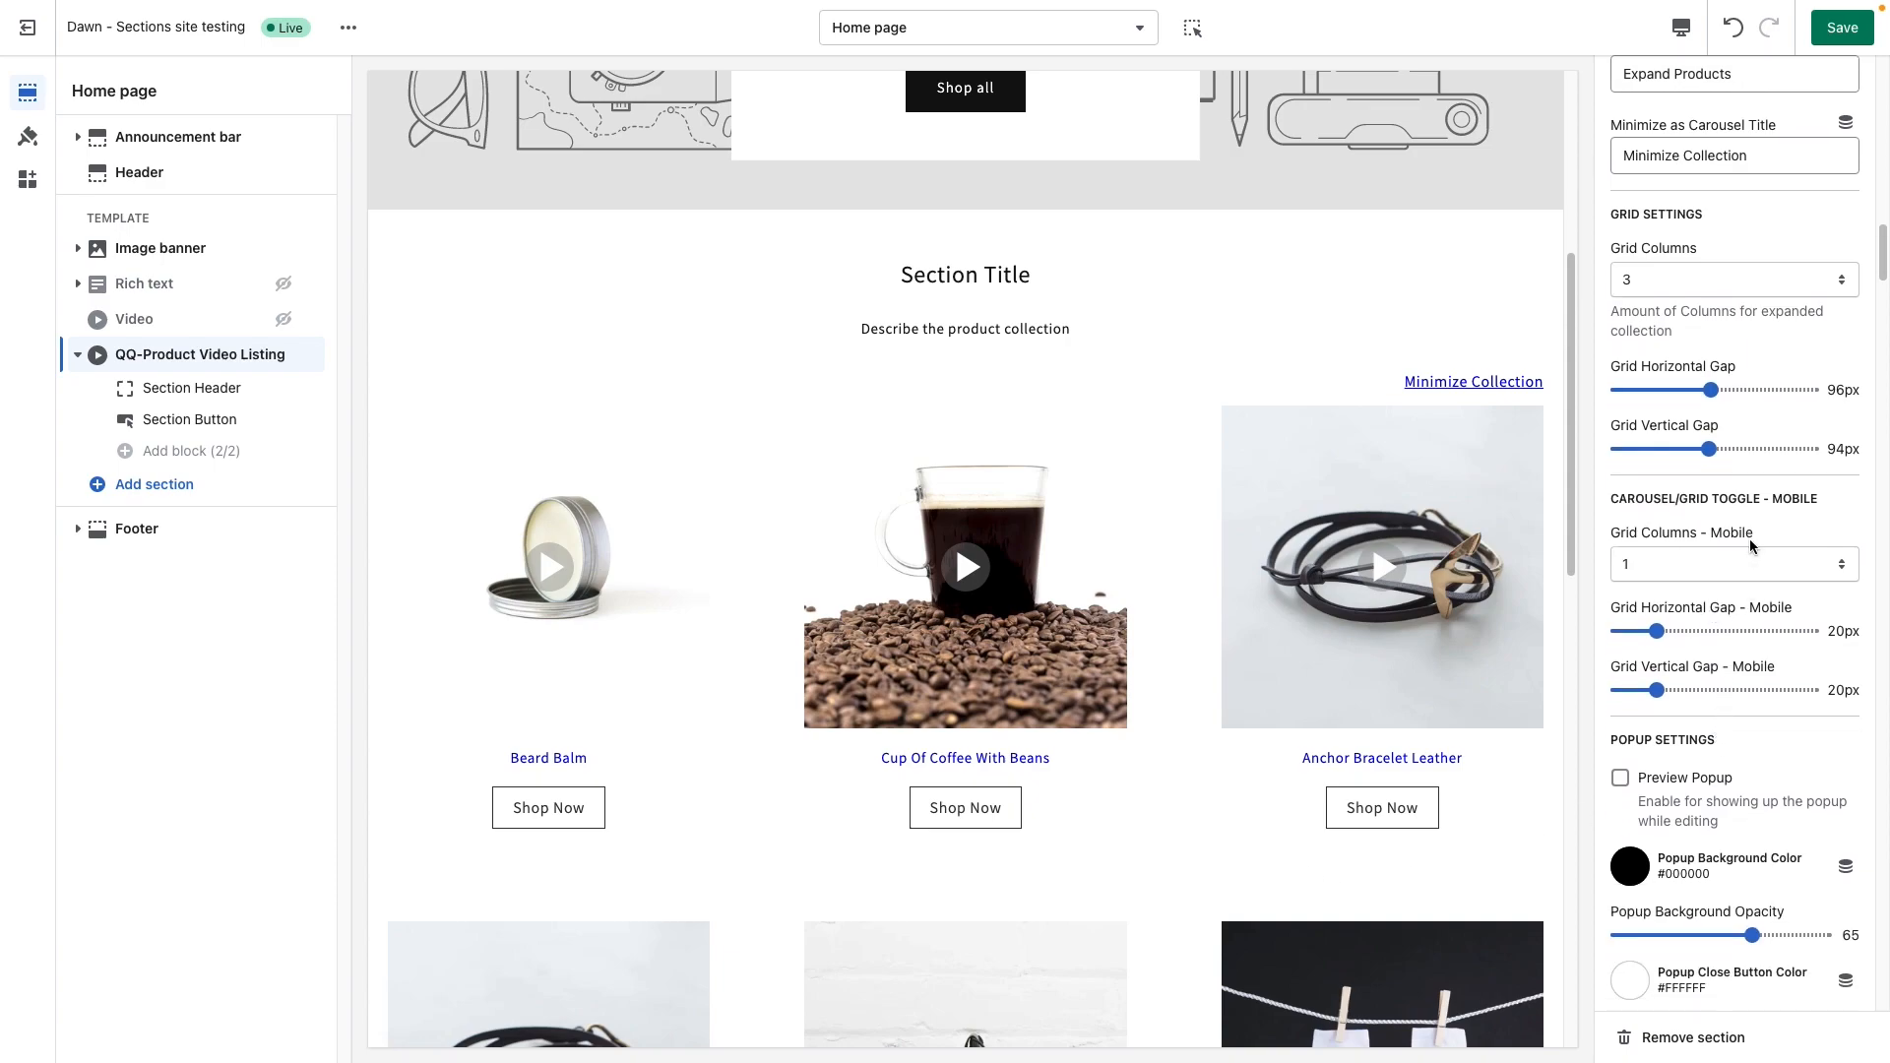
click(1733, 564)
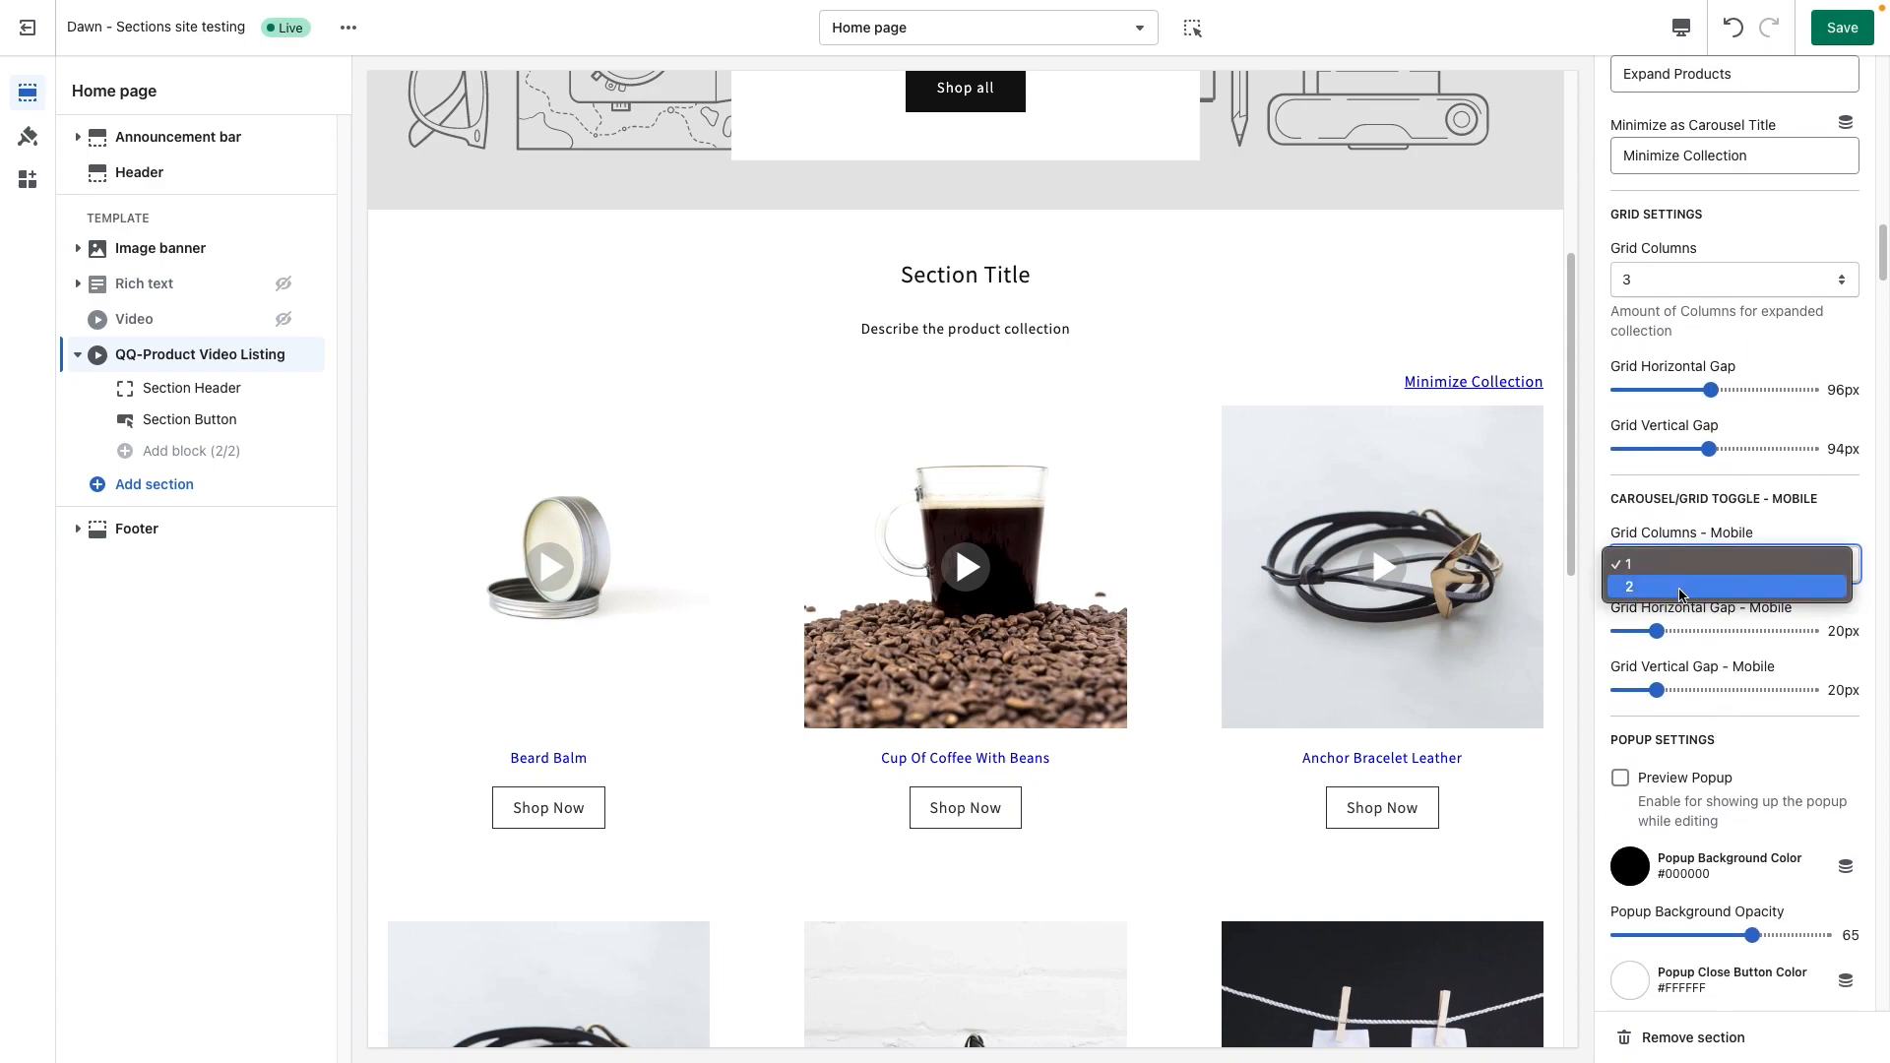
click(1644, 510)
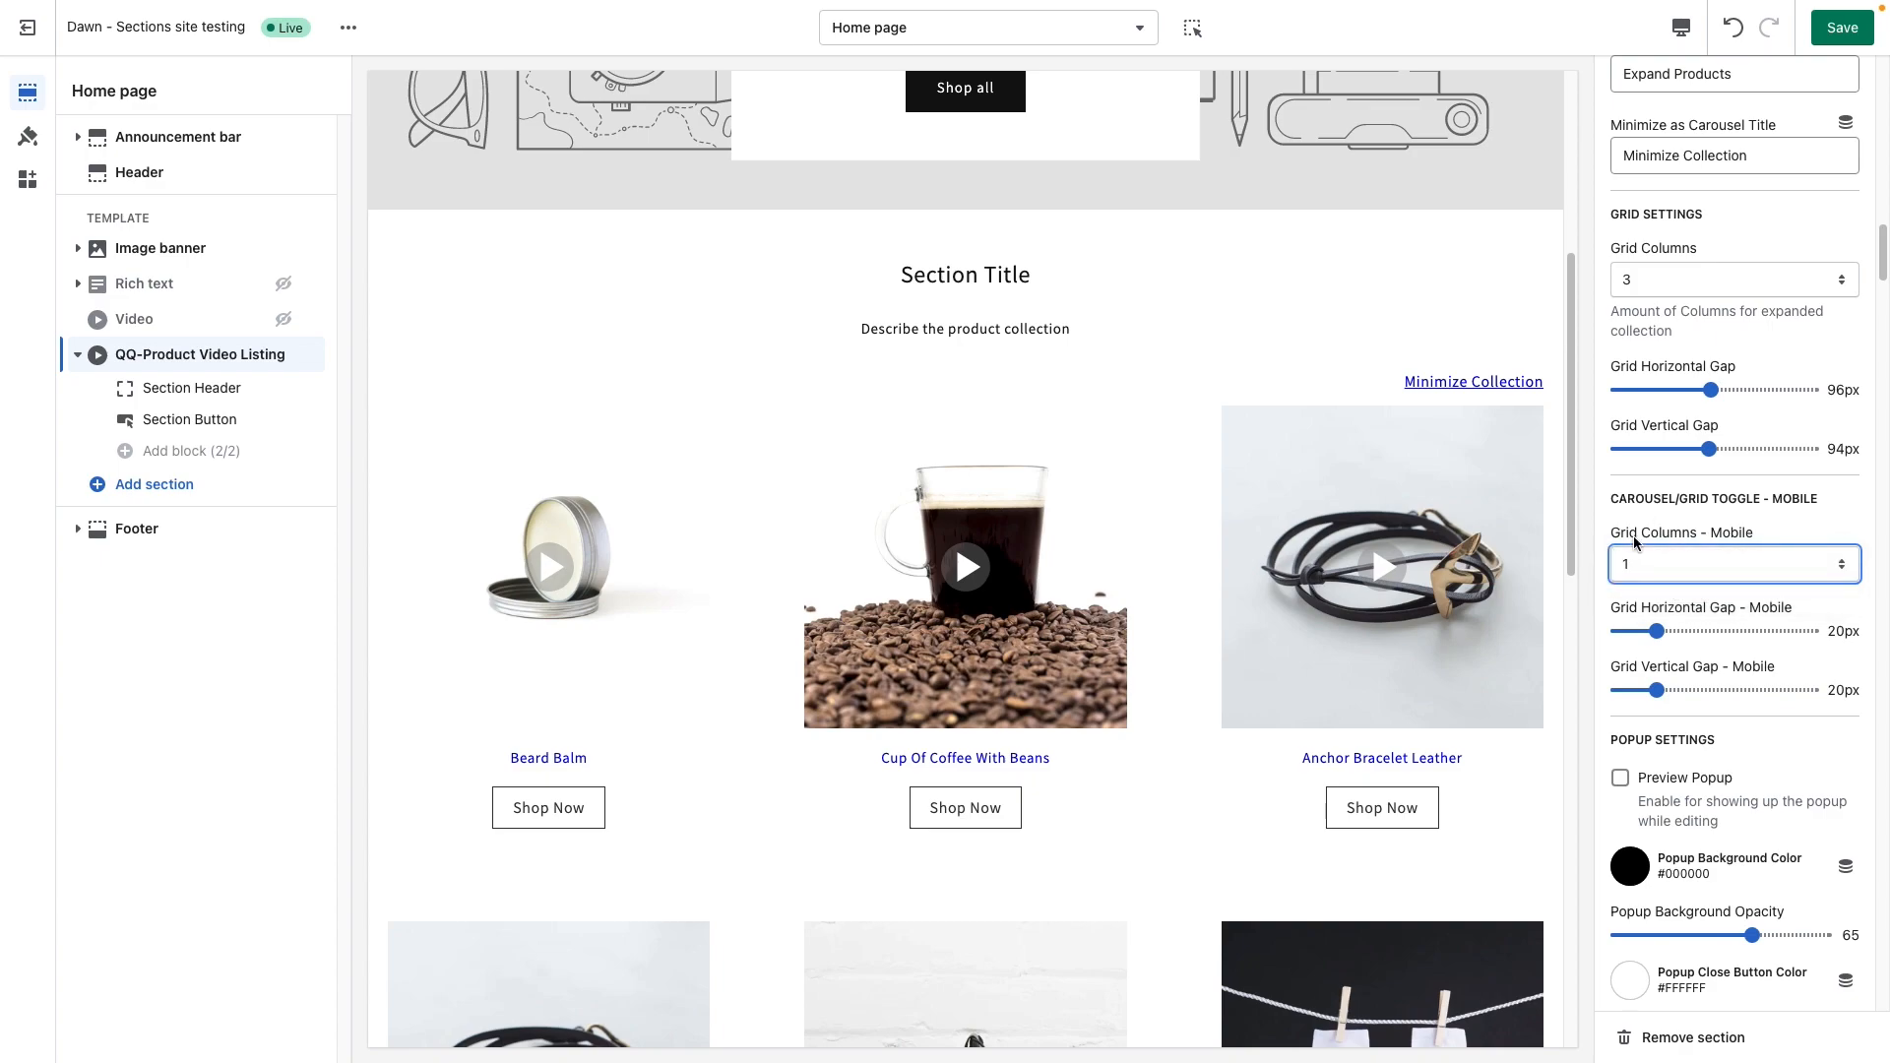
click(1682, 27)
click(1696, 81)
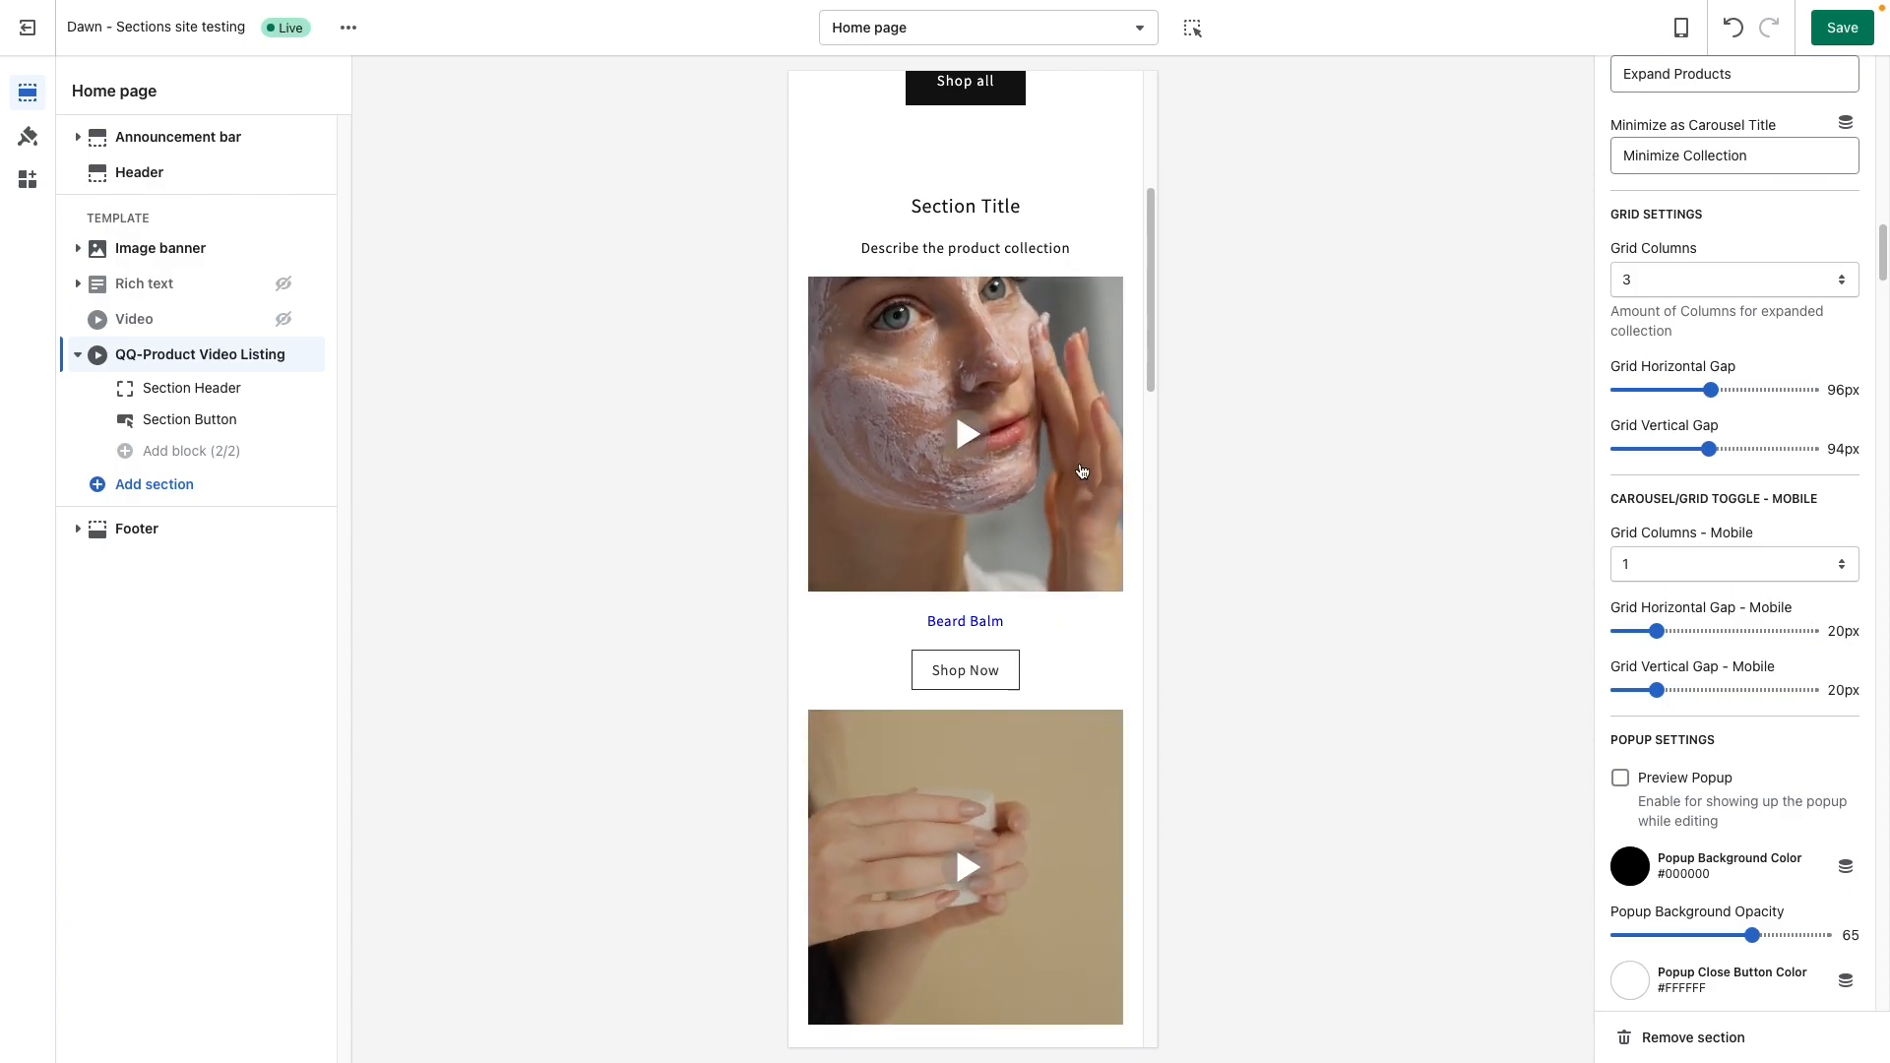
click(1714, 566)
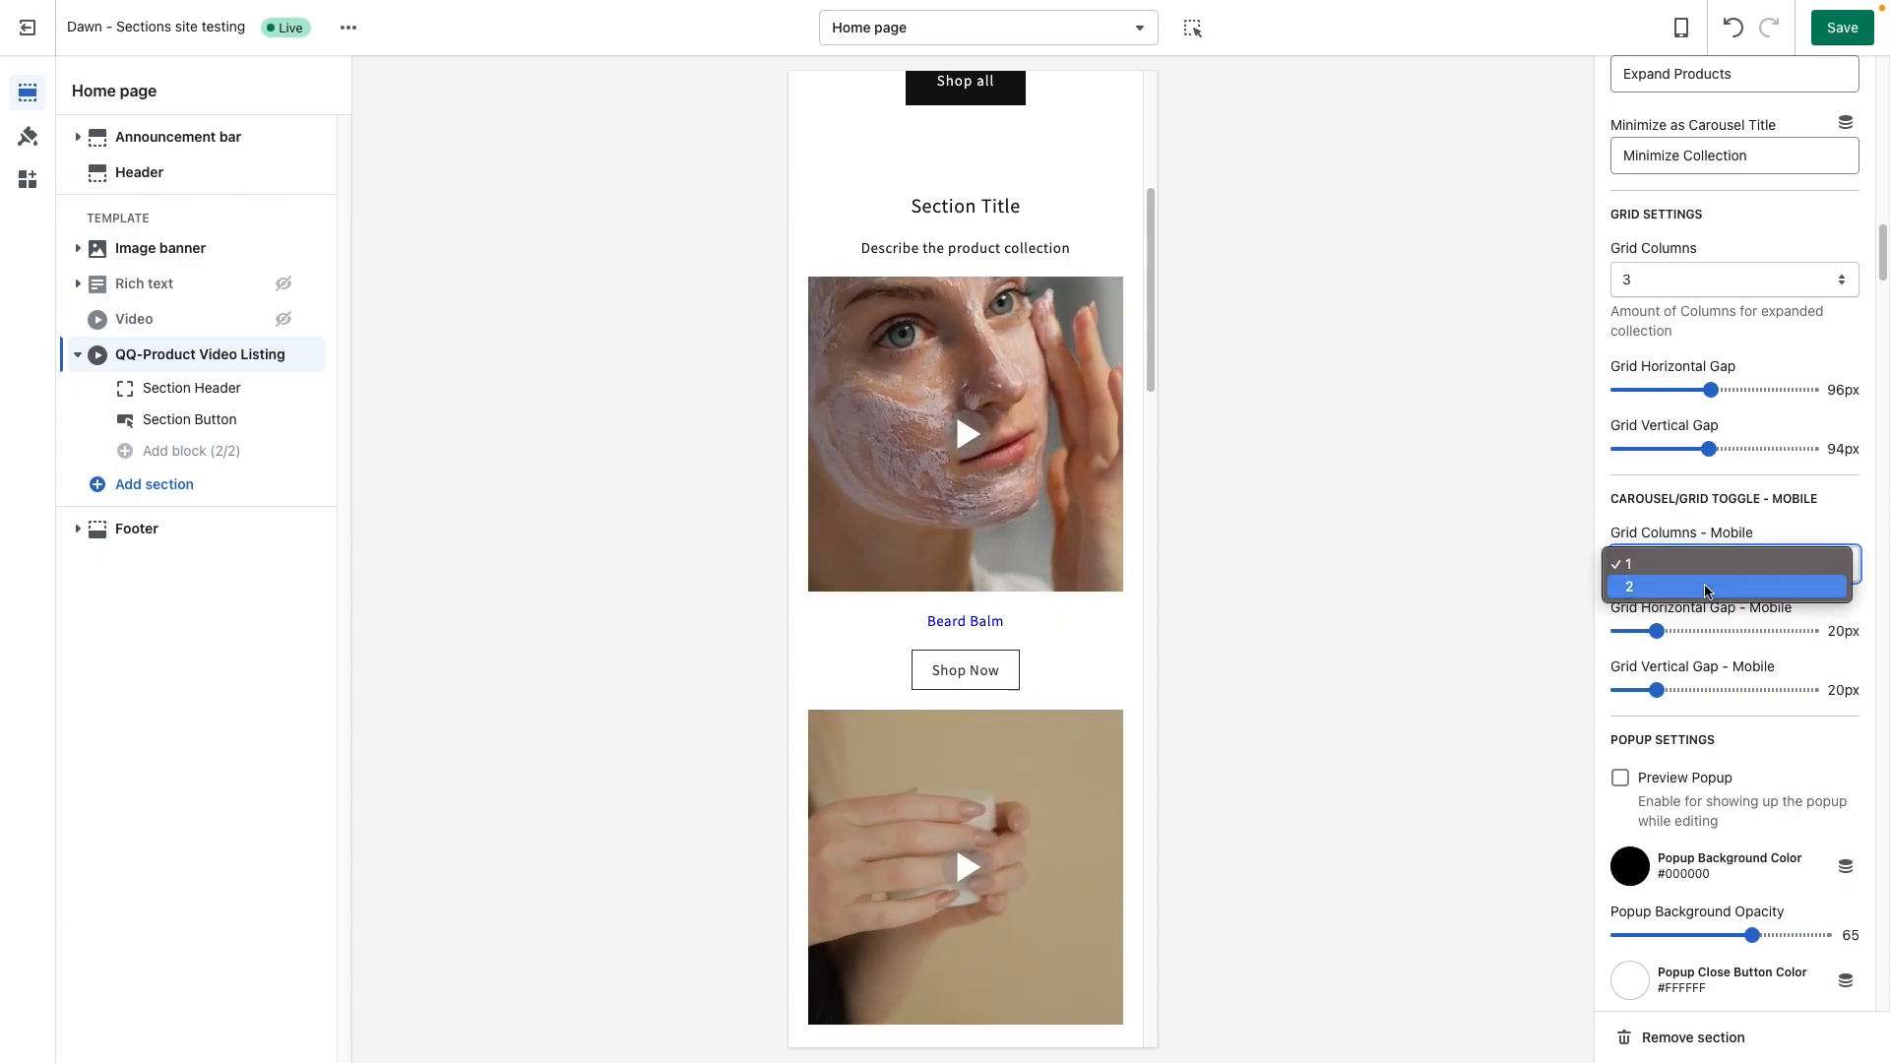
click(1703, 585)
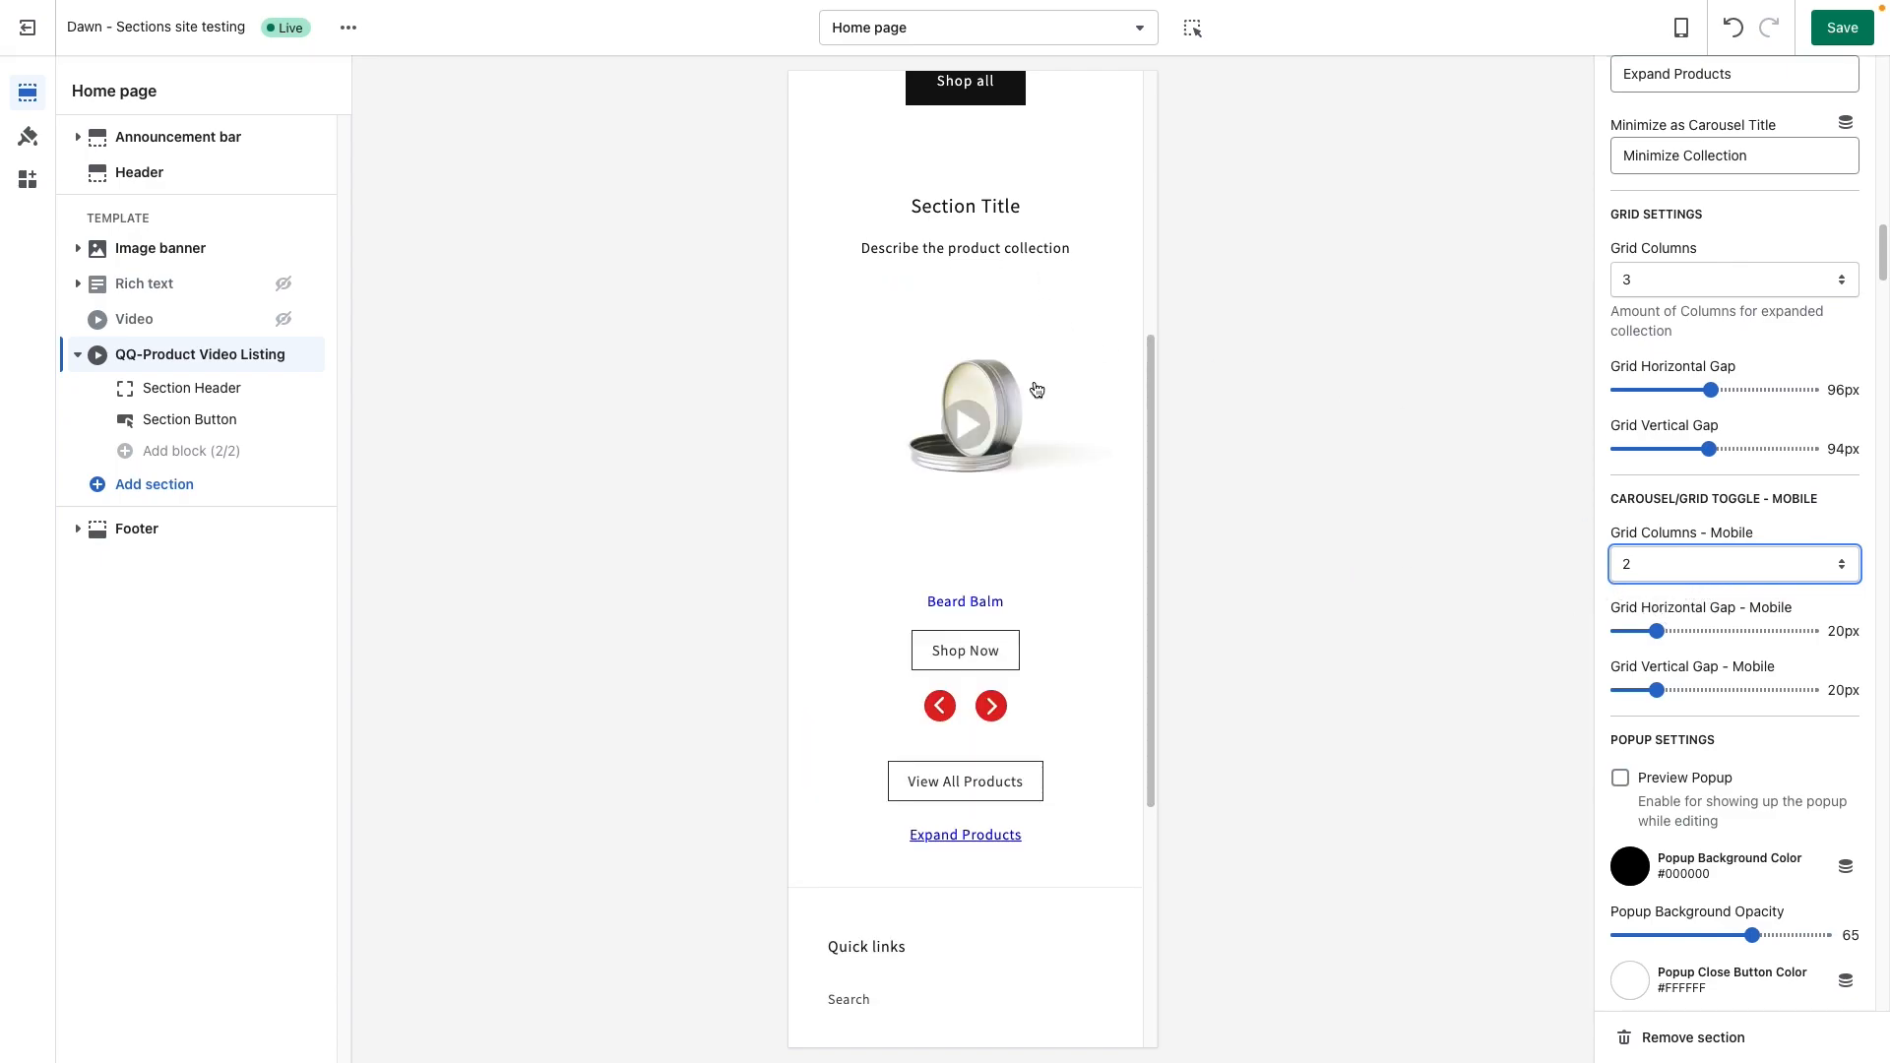
click(980, 820)
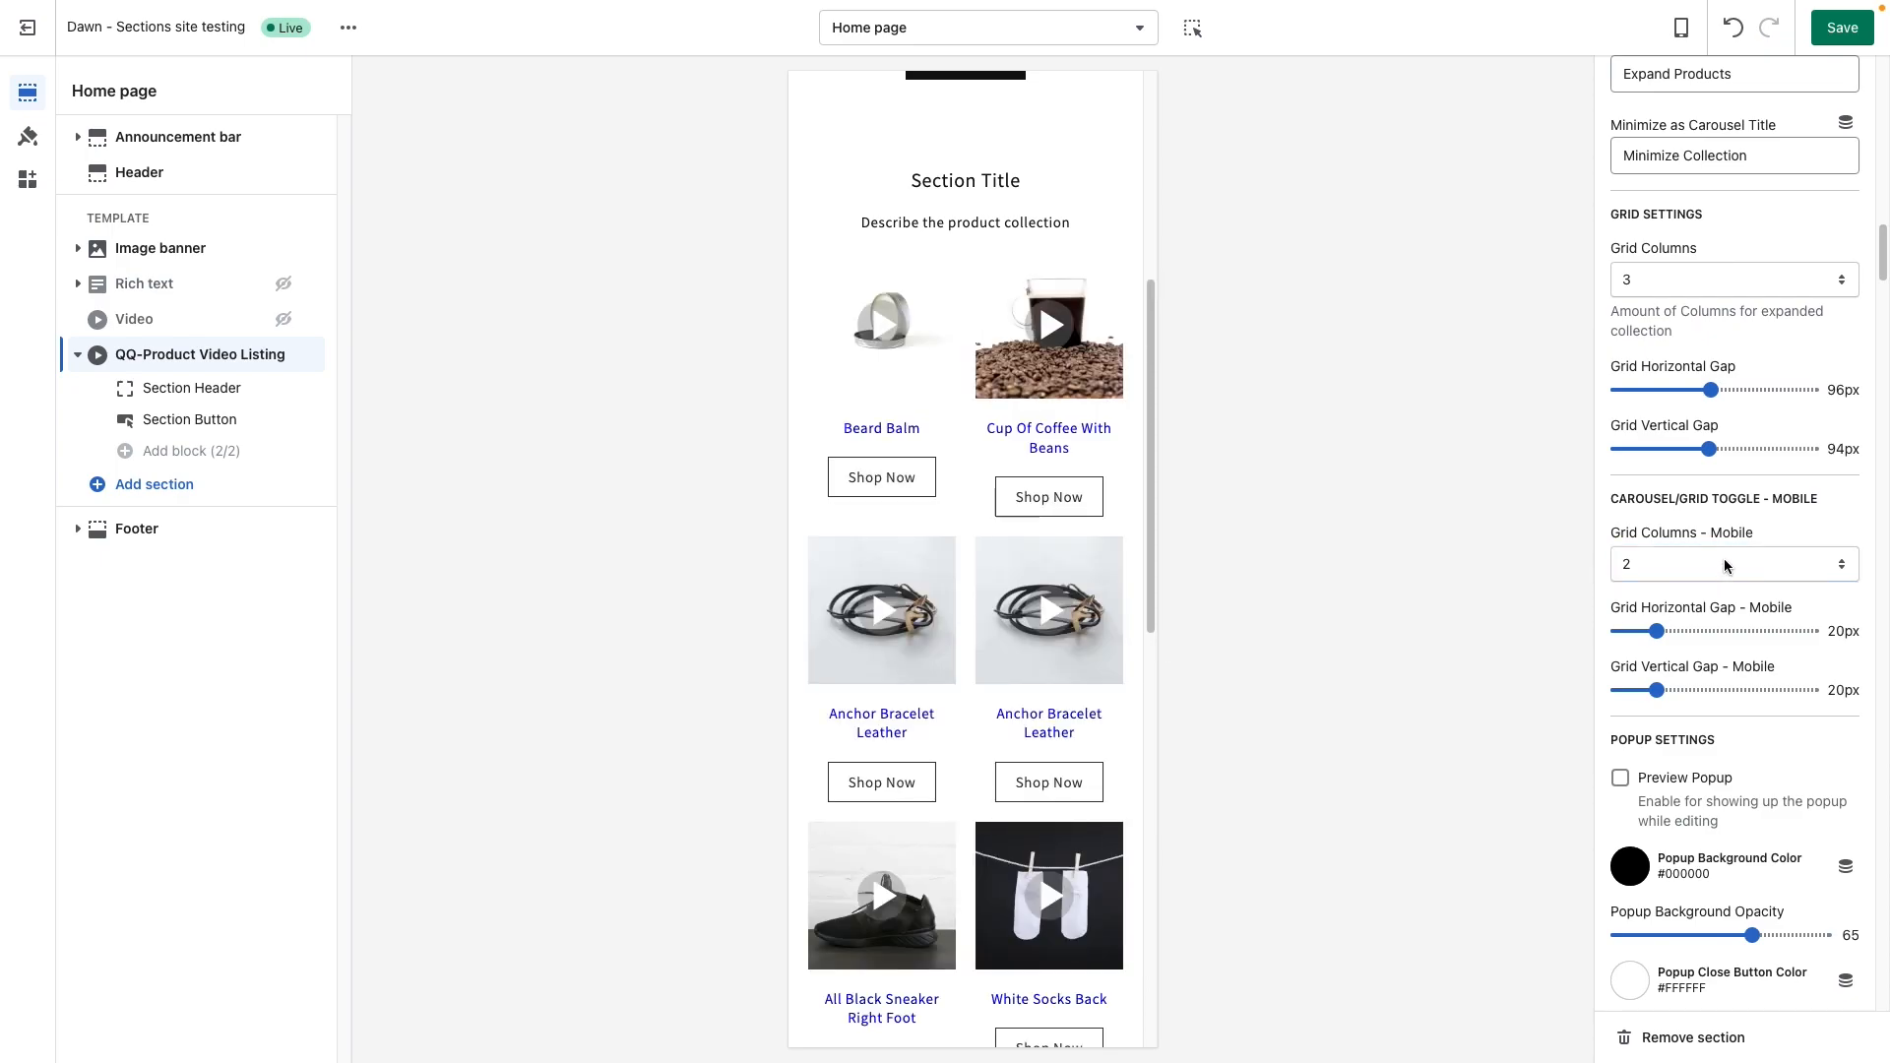
Return the preview to Desktop and open the video popup of the Cup Of Coffee With Beans product.
click(1682, 27)
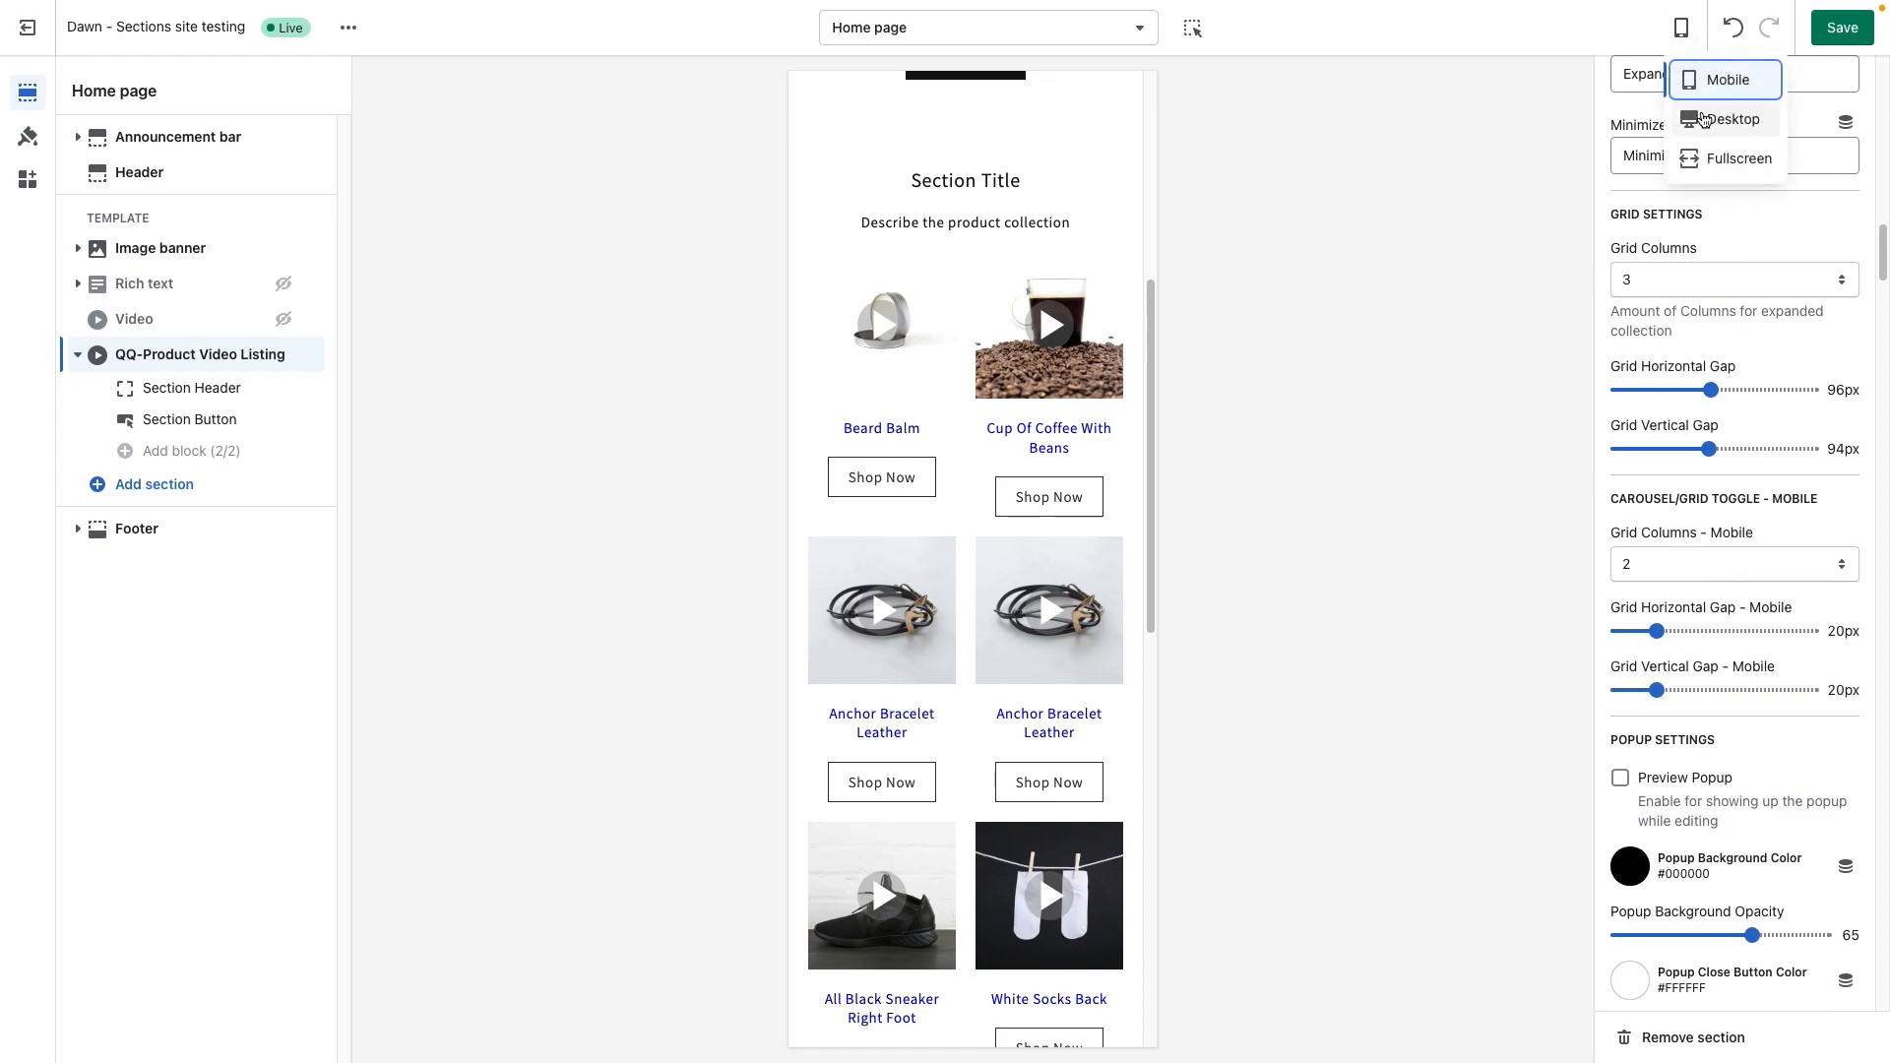
click(1708, 118)
scroll(1733, 489, down, 3)
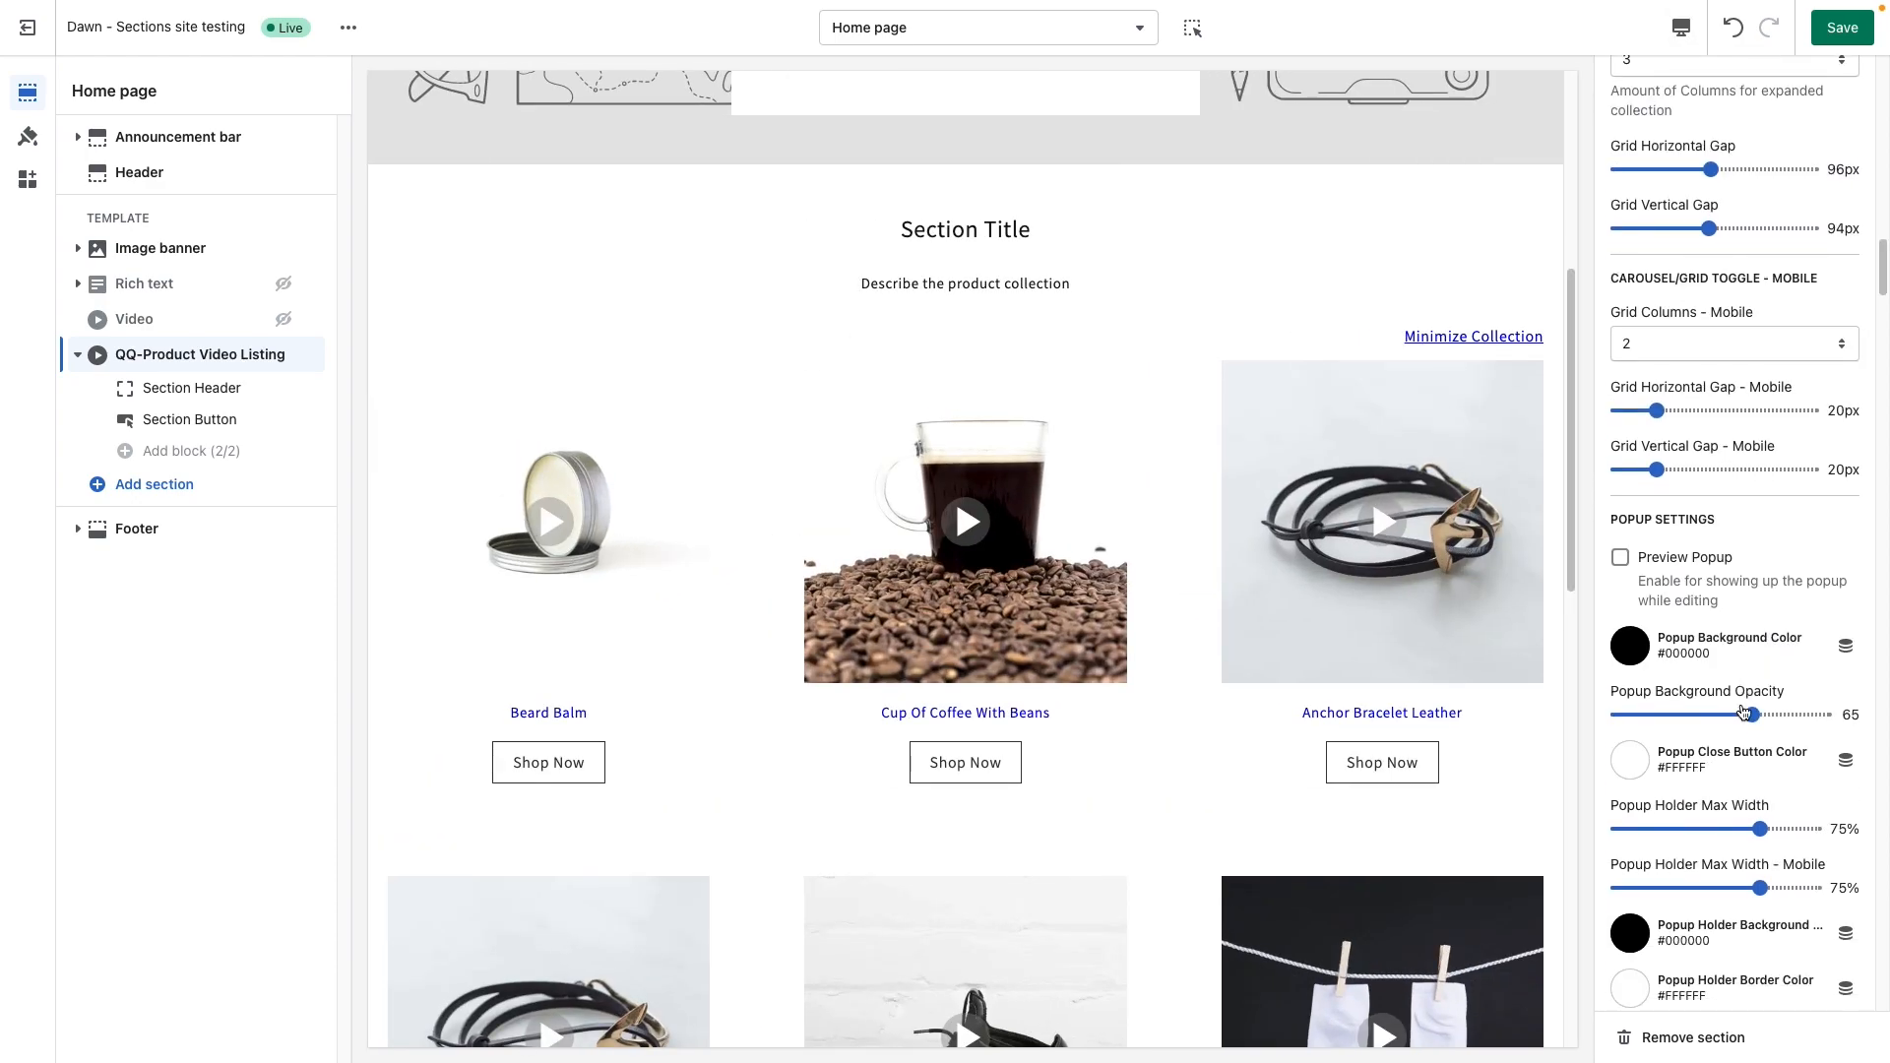
scroll(1741, 709, down, 2)
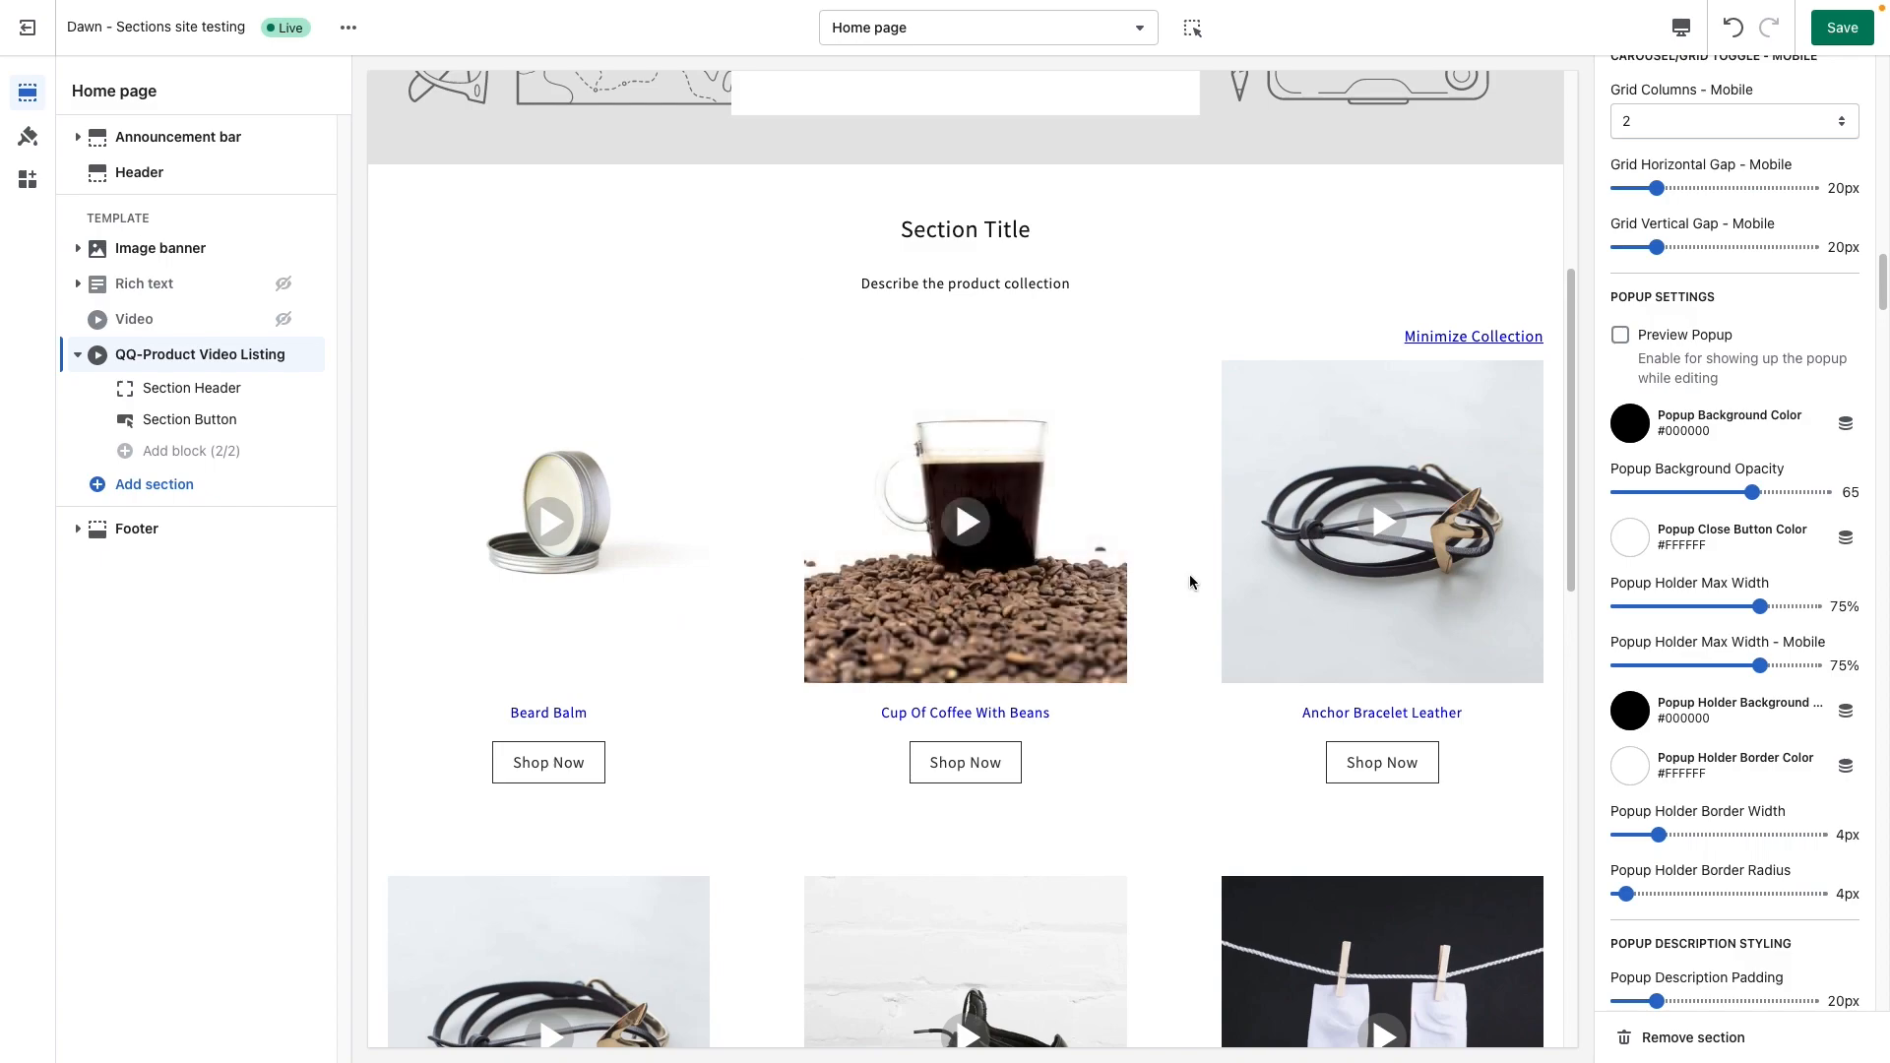
click(982, 620)
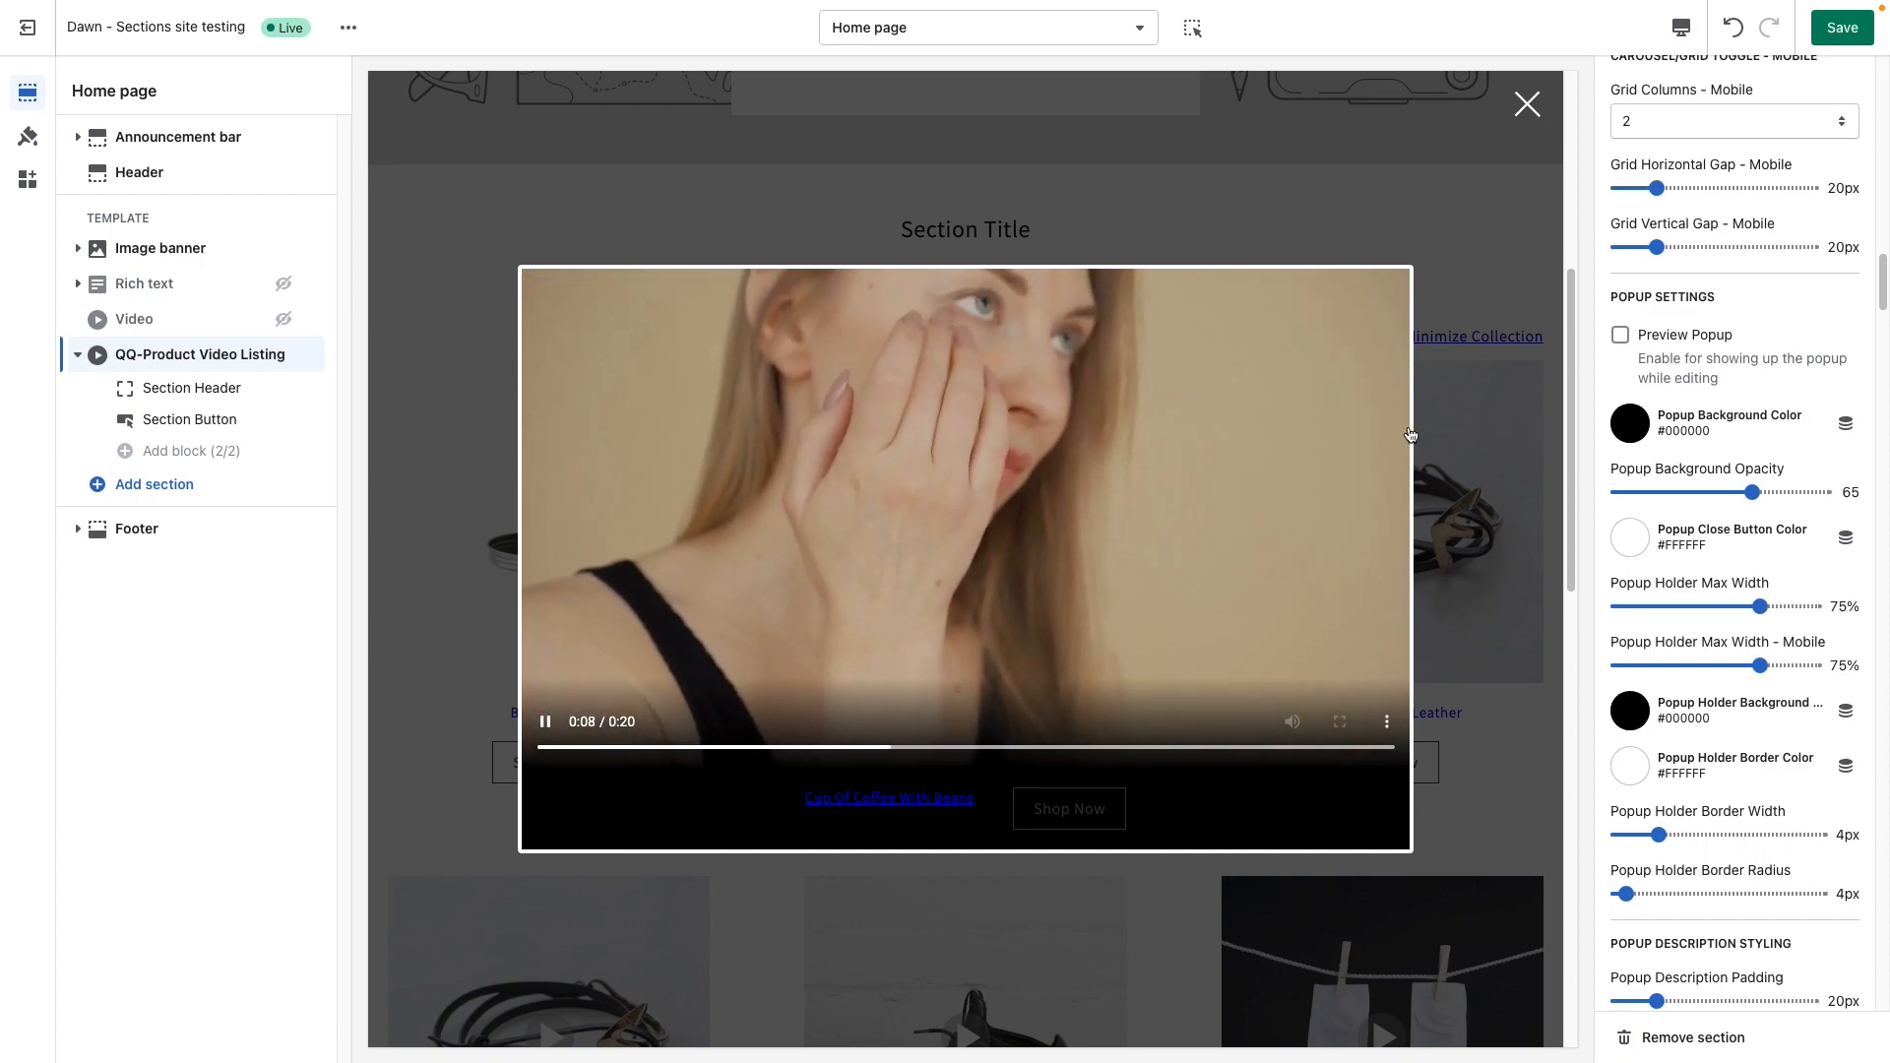
Enable Preview Popup and style the popup background, trying #FAFAFA before settling on #000000 with an opacity of 51.
click(1623, 339)
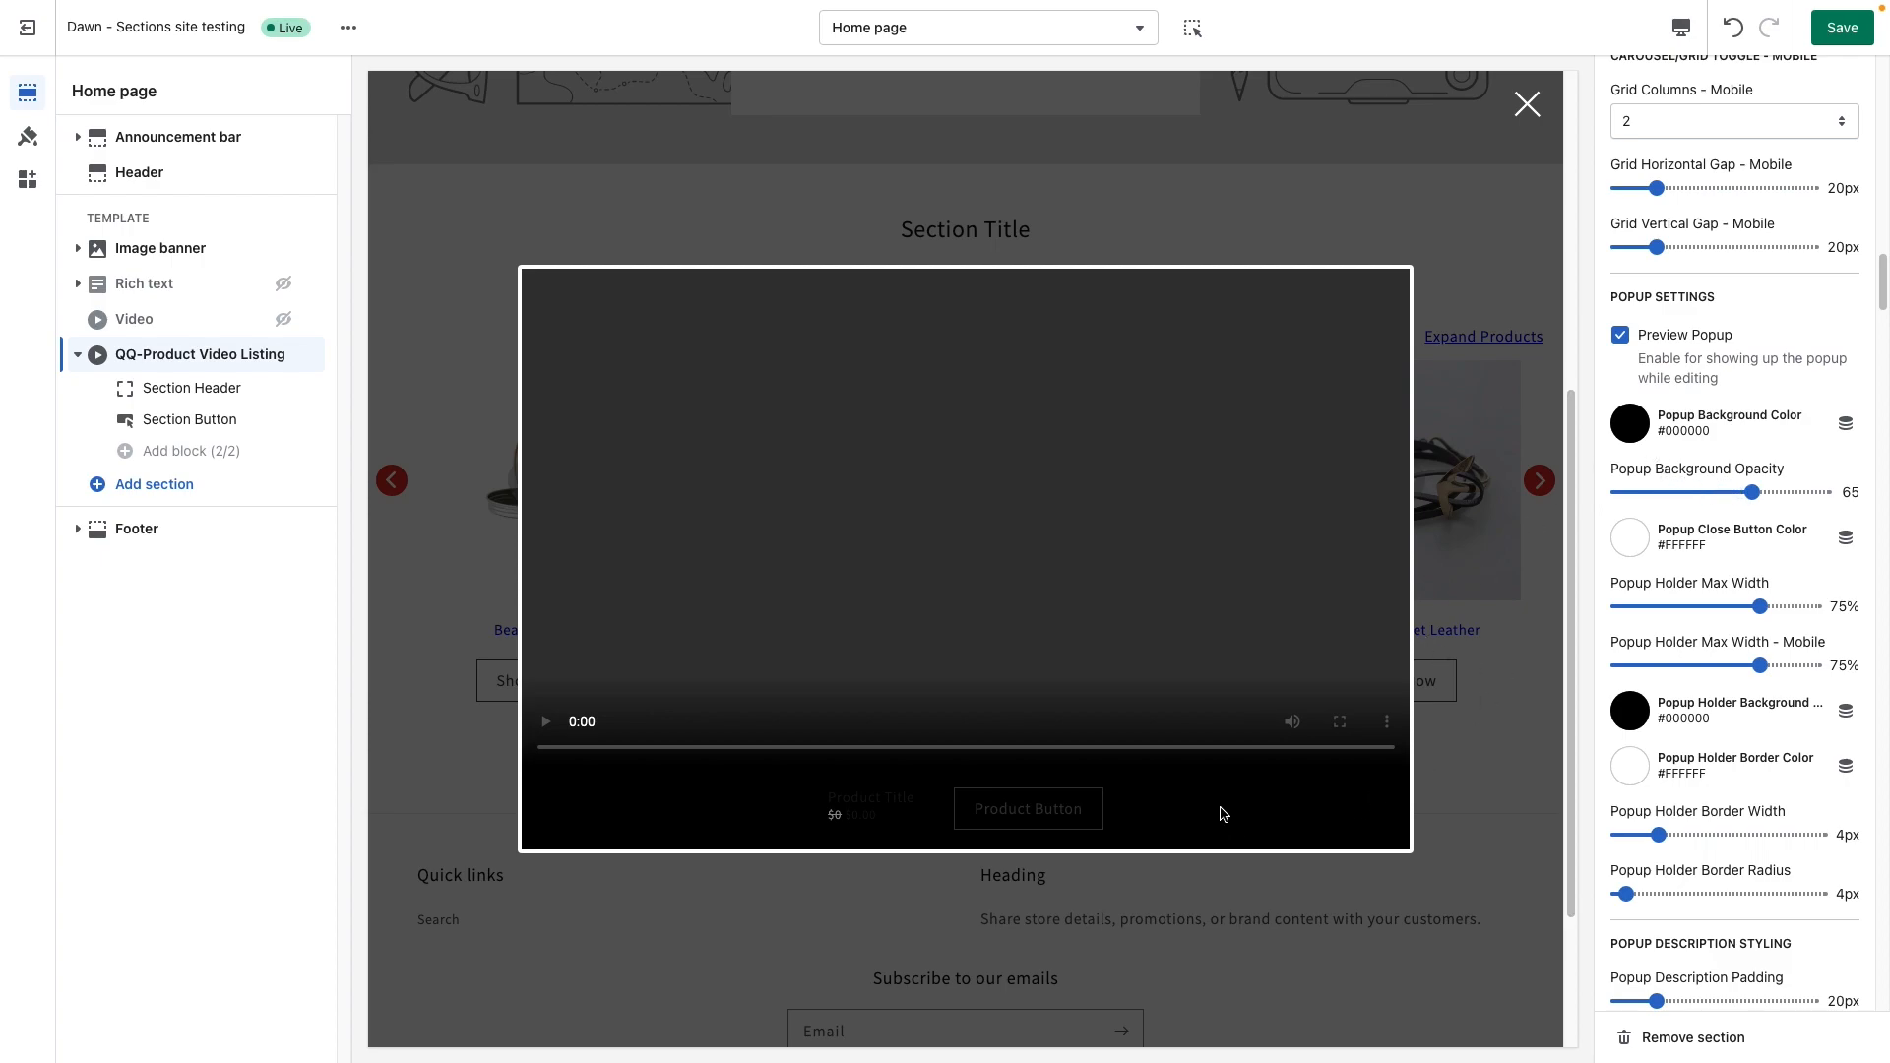
click(1650, 426)
click(1665, 378)
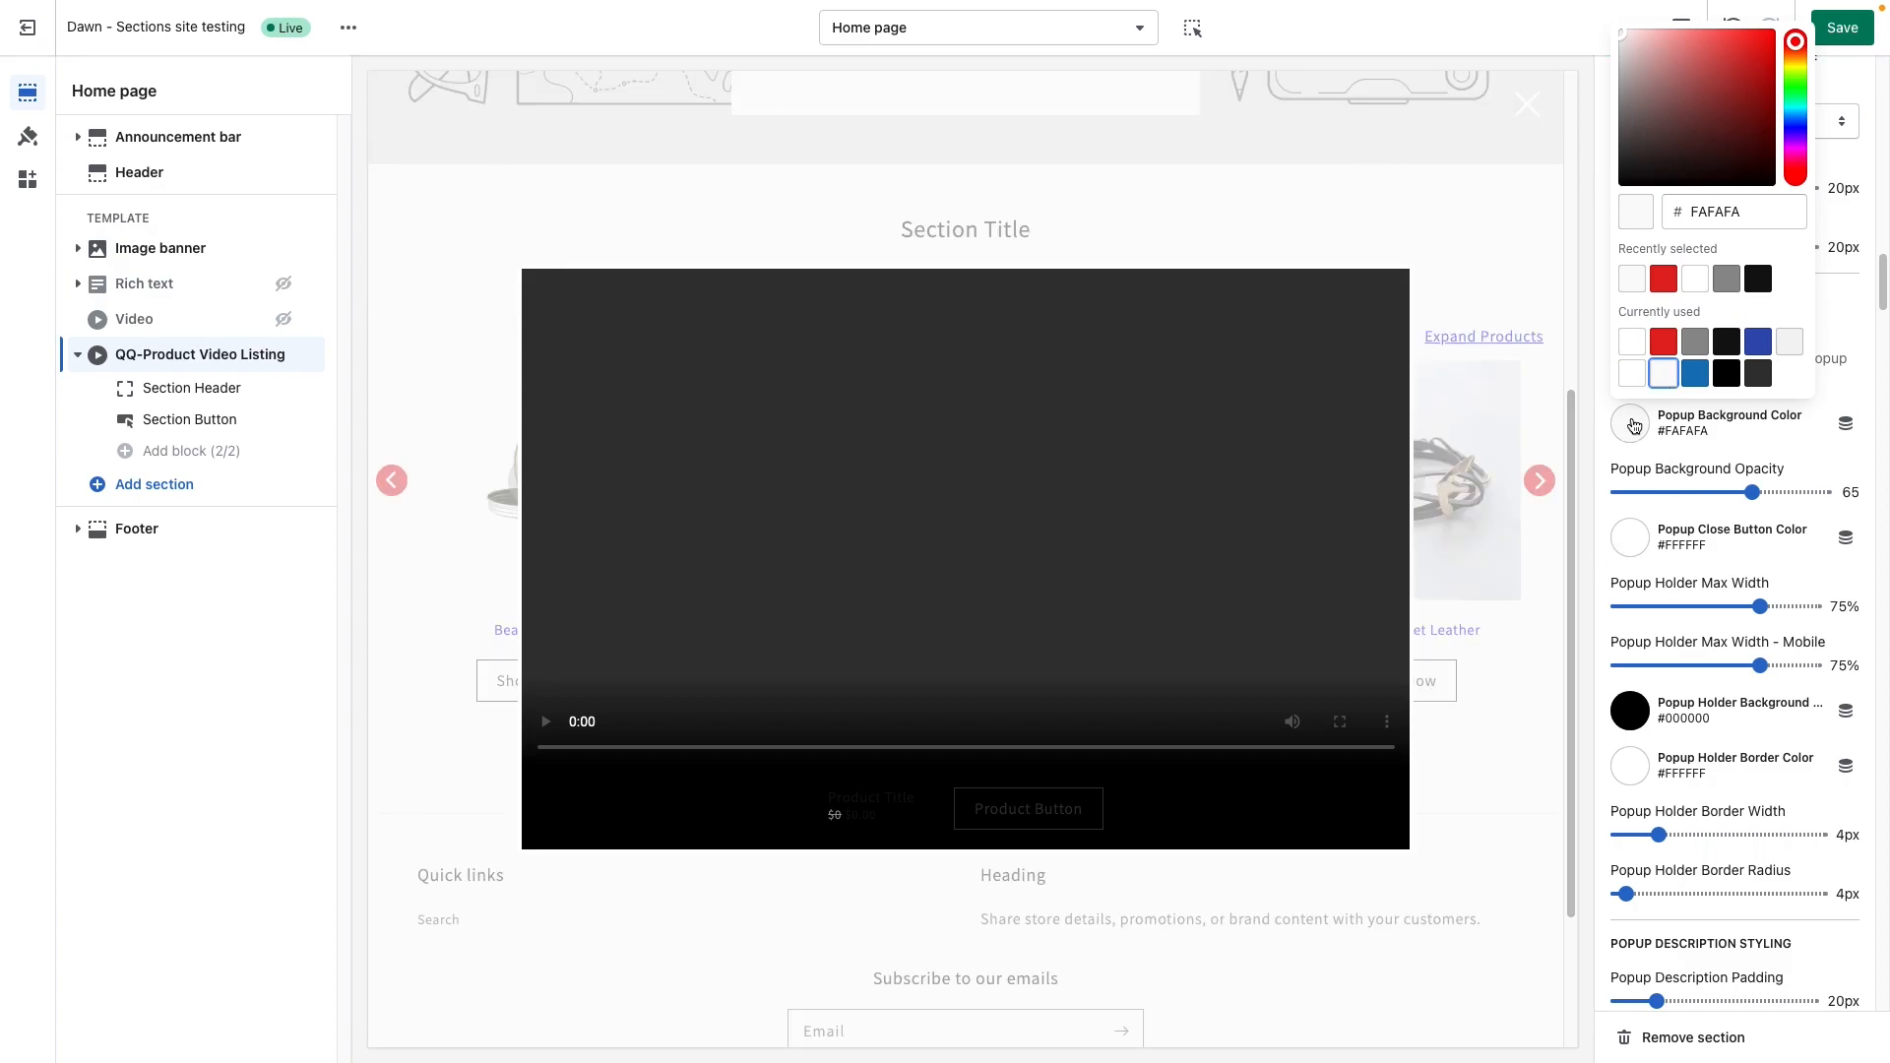
click(1738, 377)
mouse_move(1753, 492)
mouse_down()
mouse_move(1651, 490)
mouse_move(1810, 493)
mouse_move(1724, 493)
mouse_up()
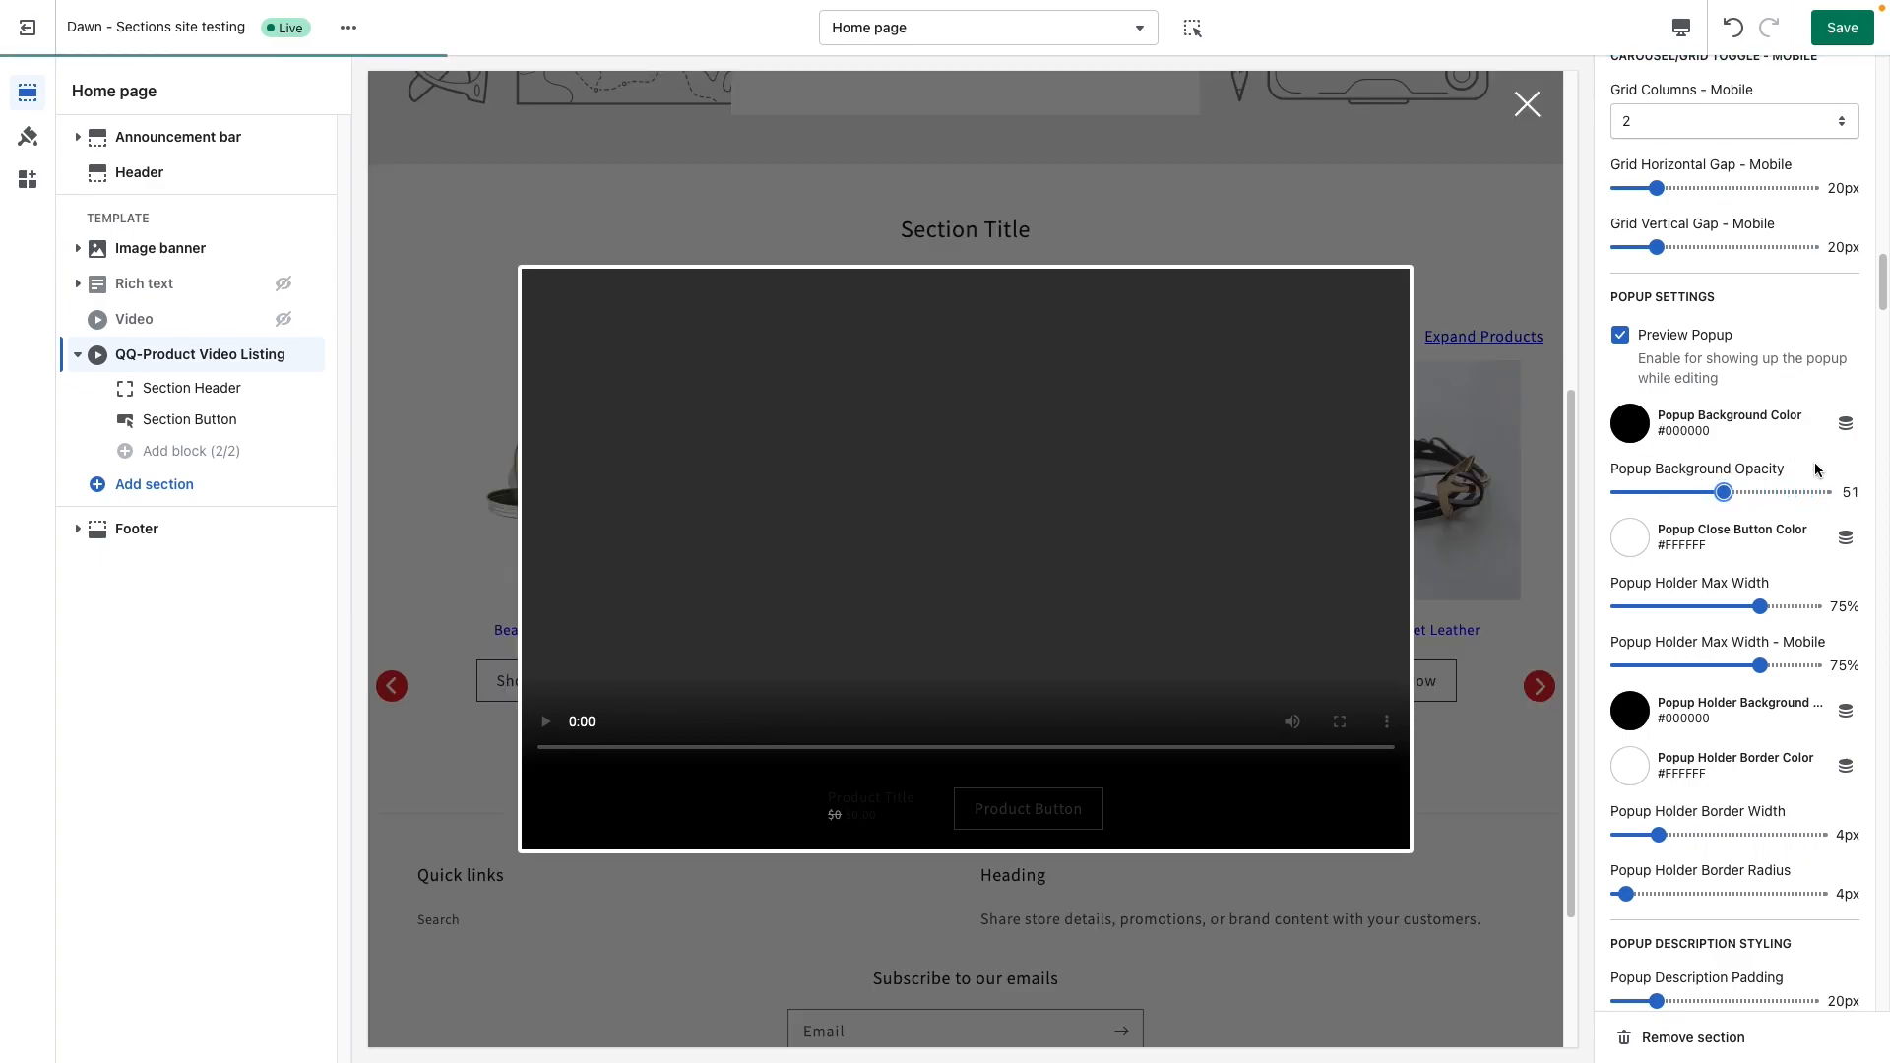
Set the Popup Close Button Color to red #E22120, trying black #000000 first.
scroll(1753, 612, down, 1)
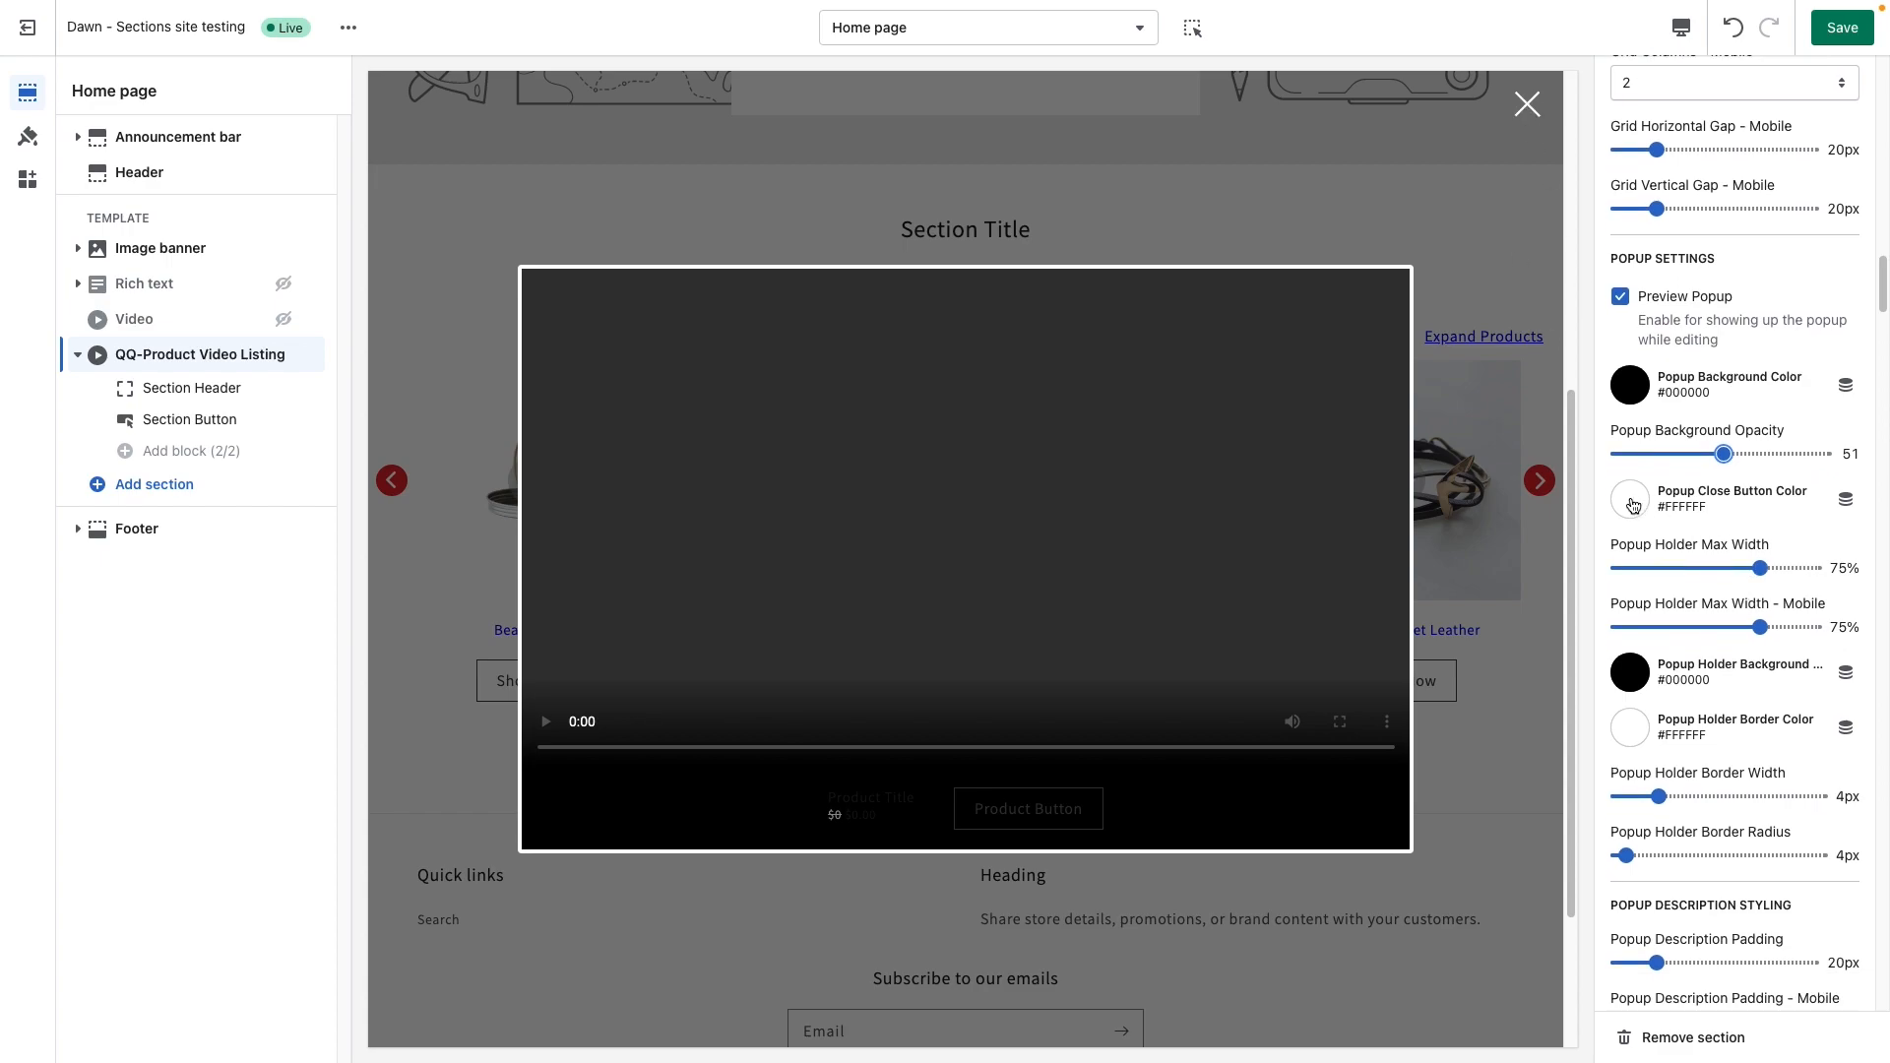
click(1630, 500)
click(1633, 419)
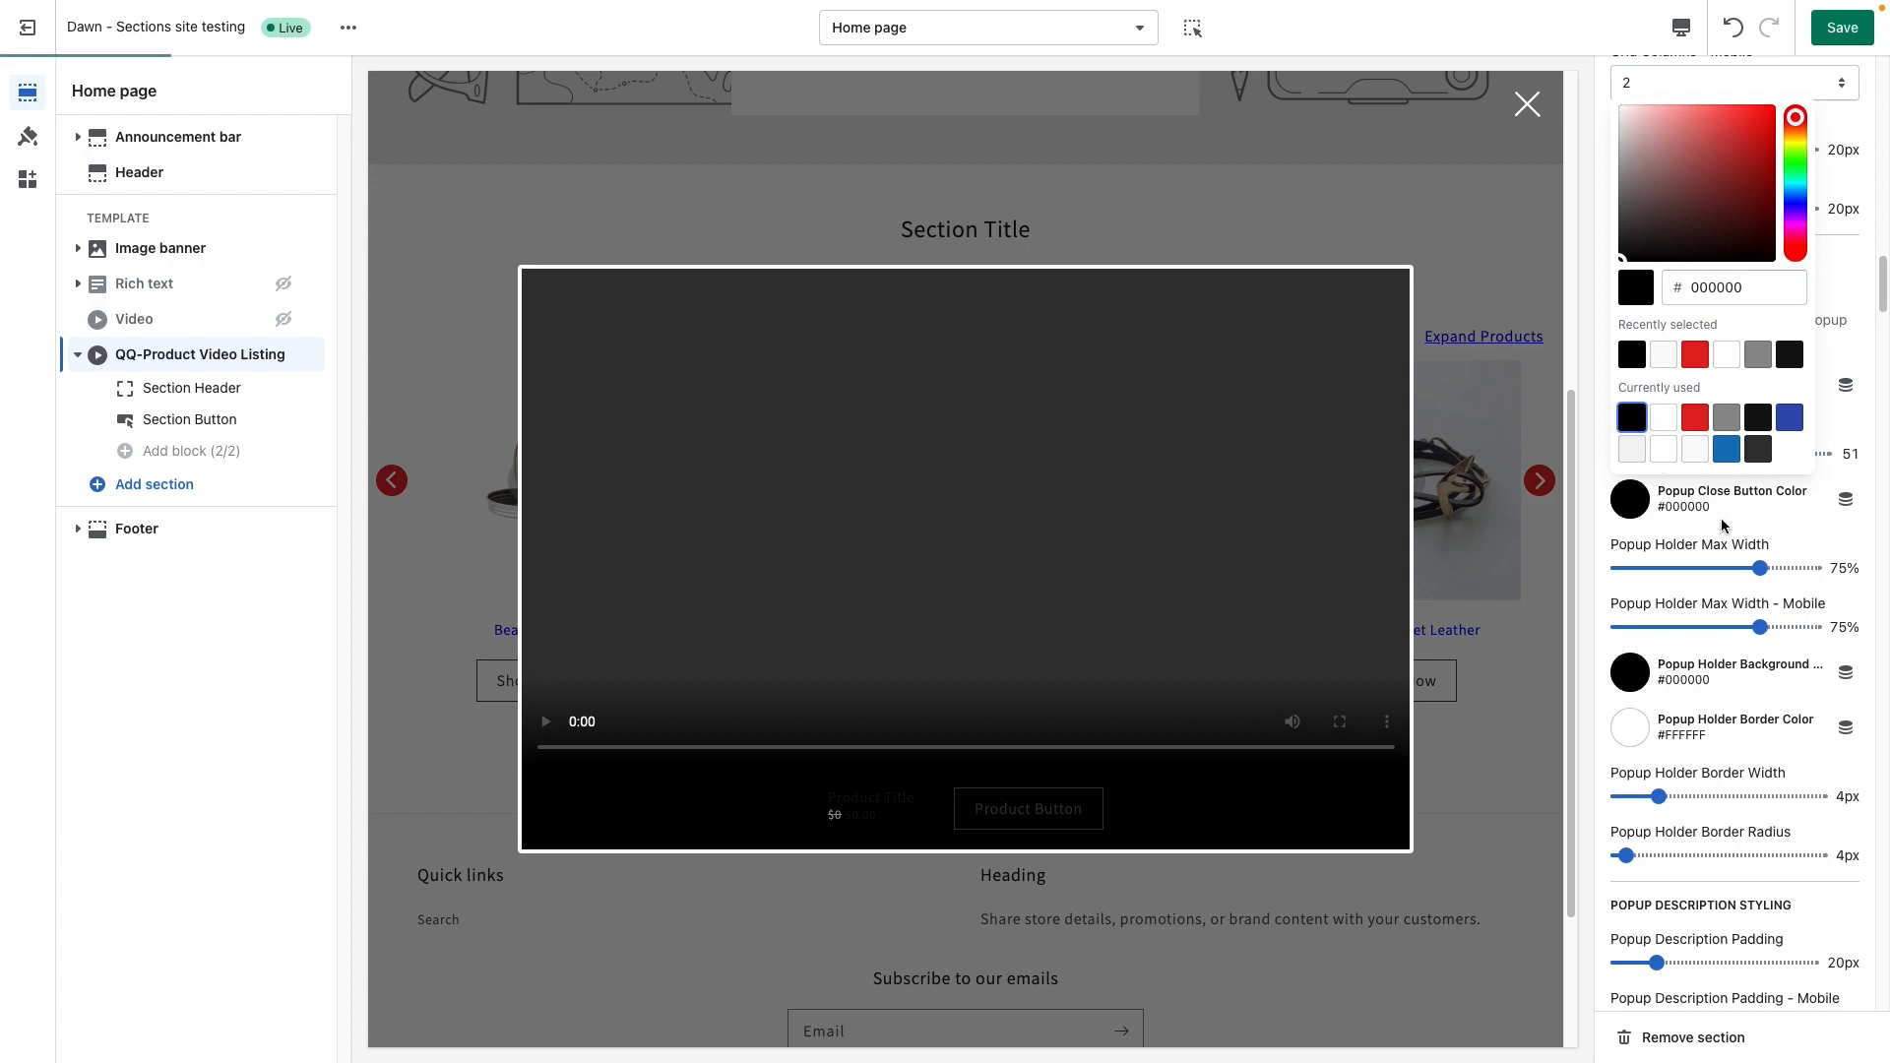
click(1696, 424)
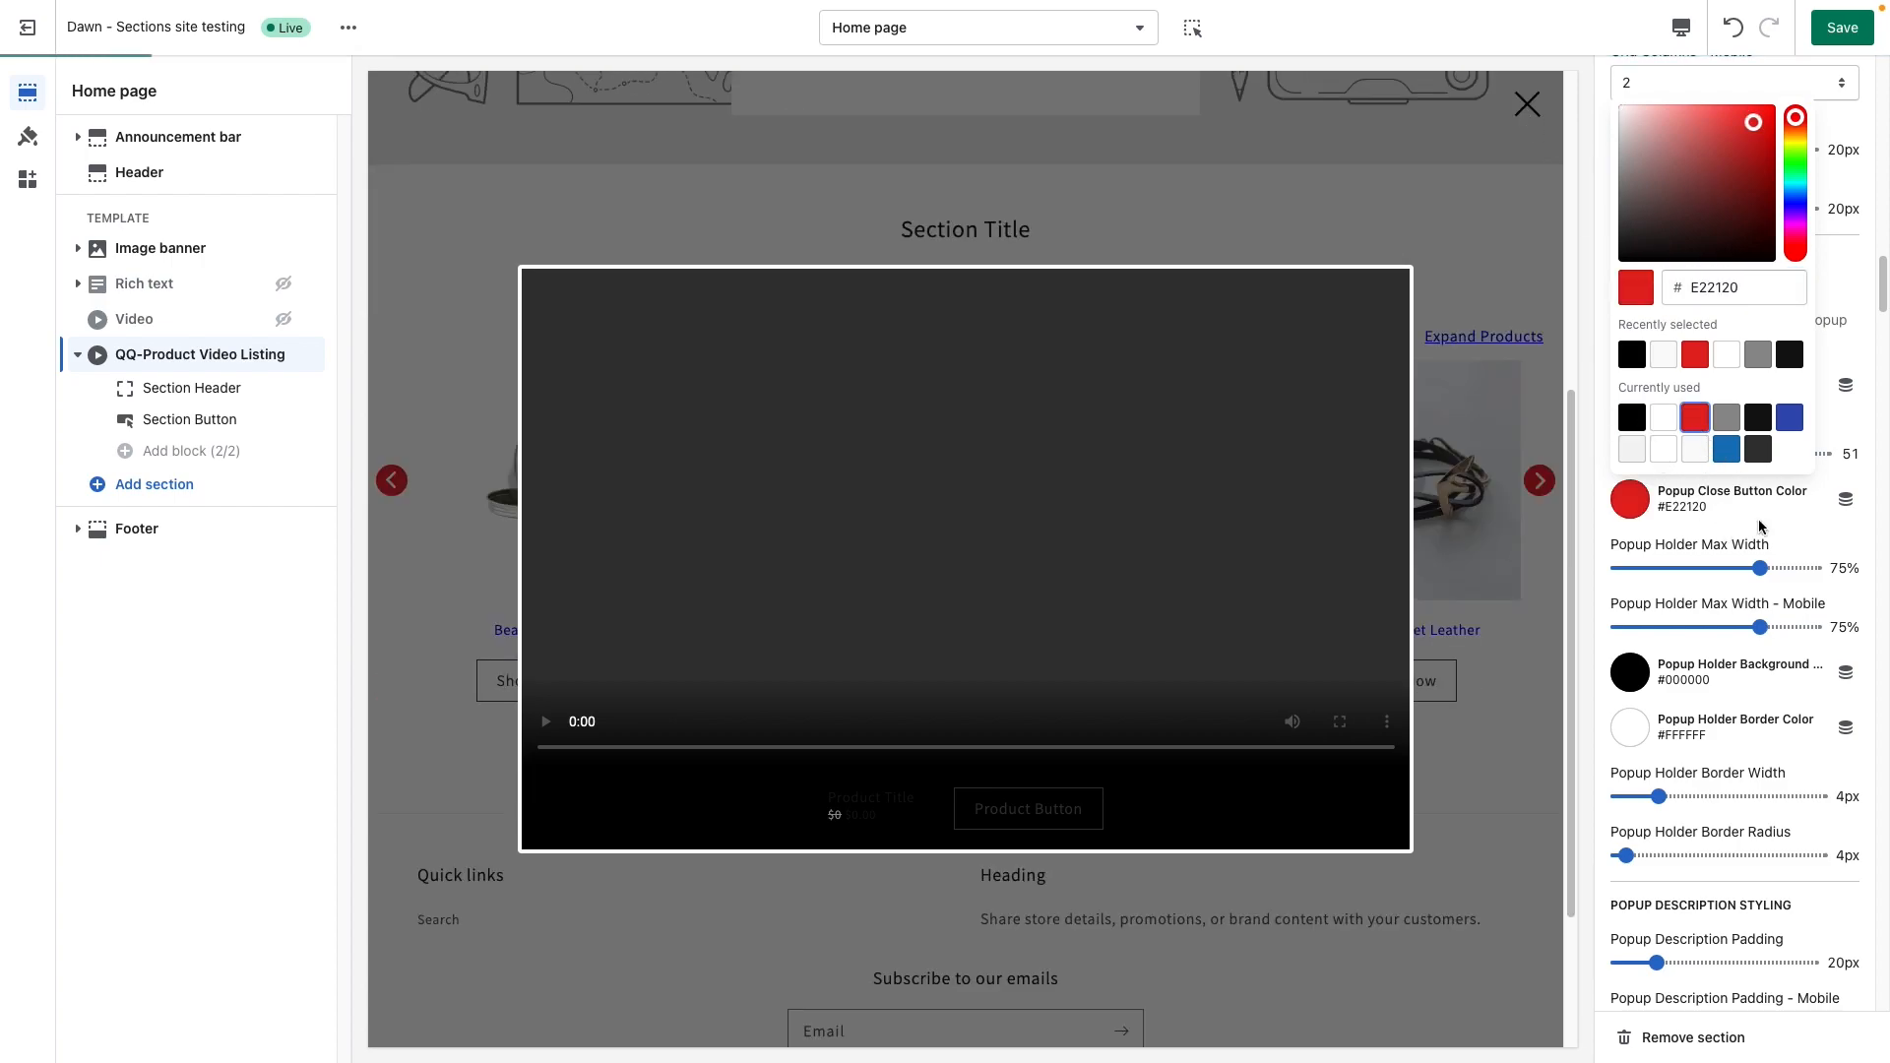
click(1792, 542)
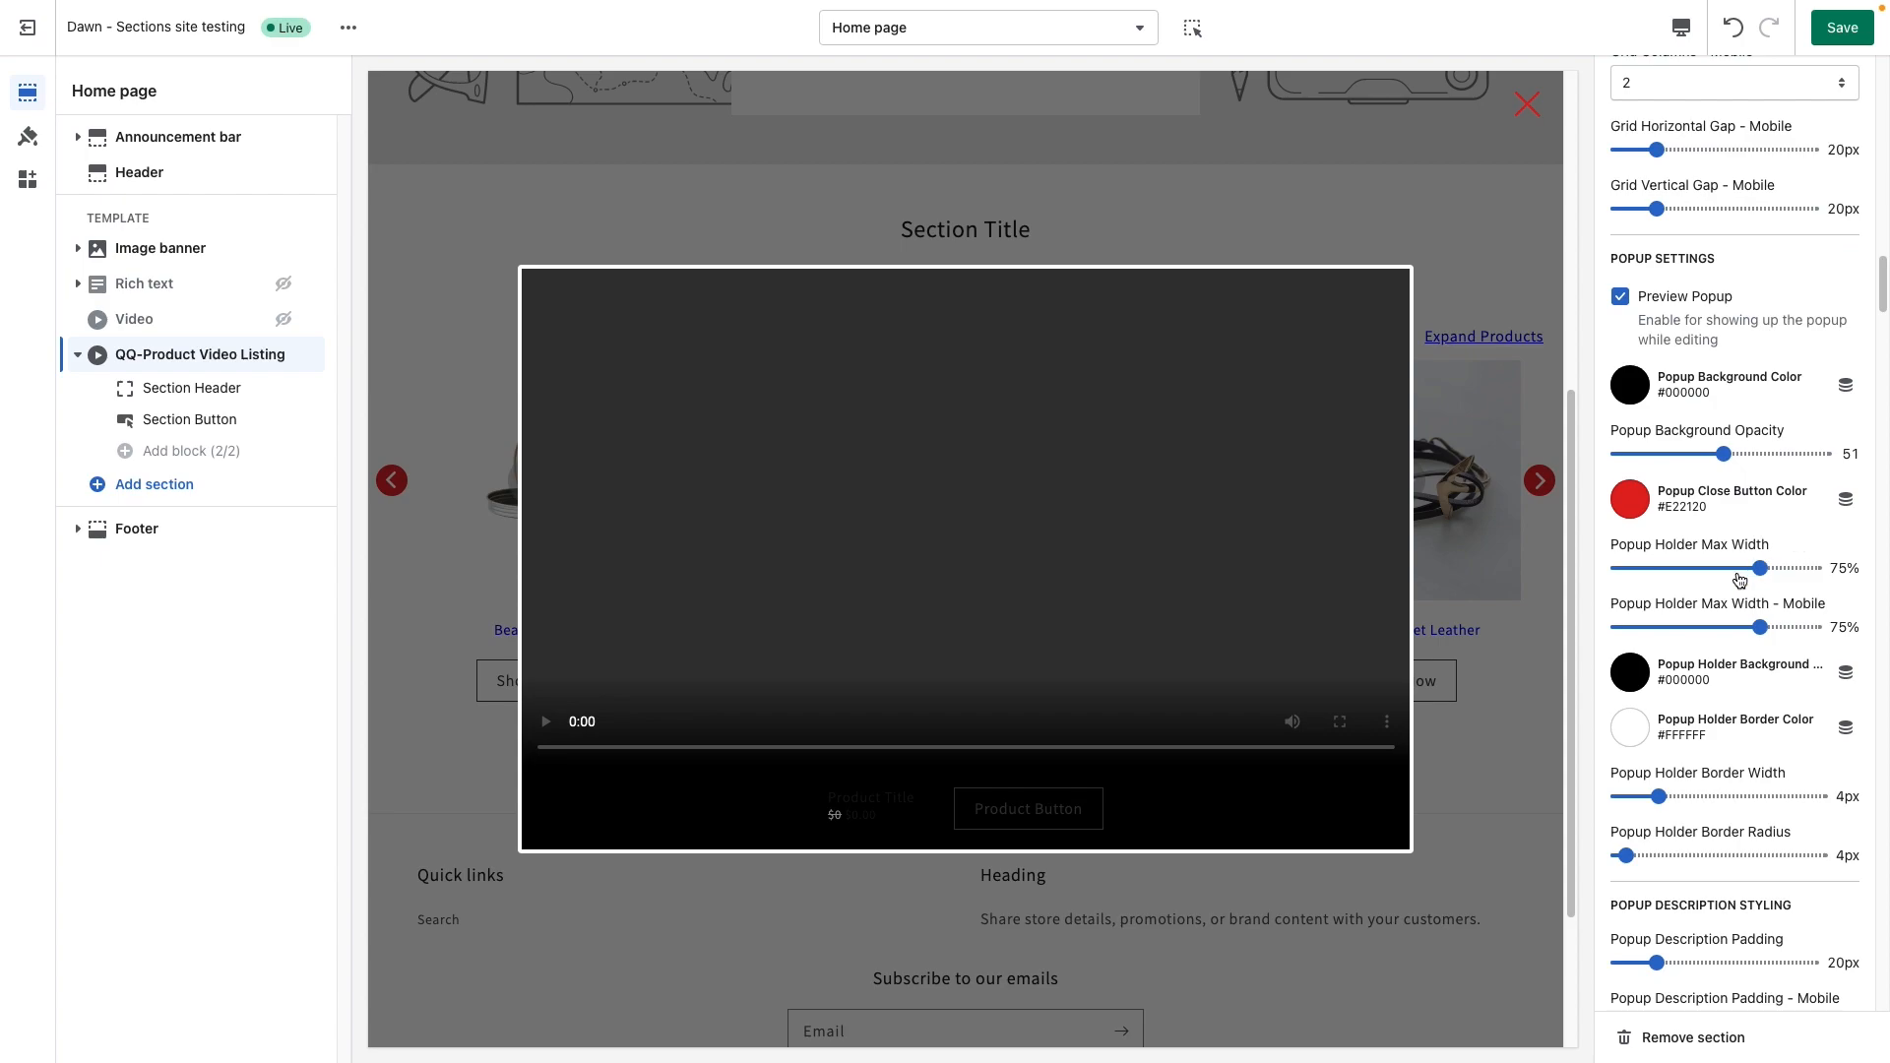
scroll(1745, 581, down, 2)
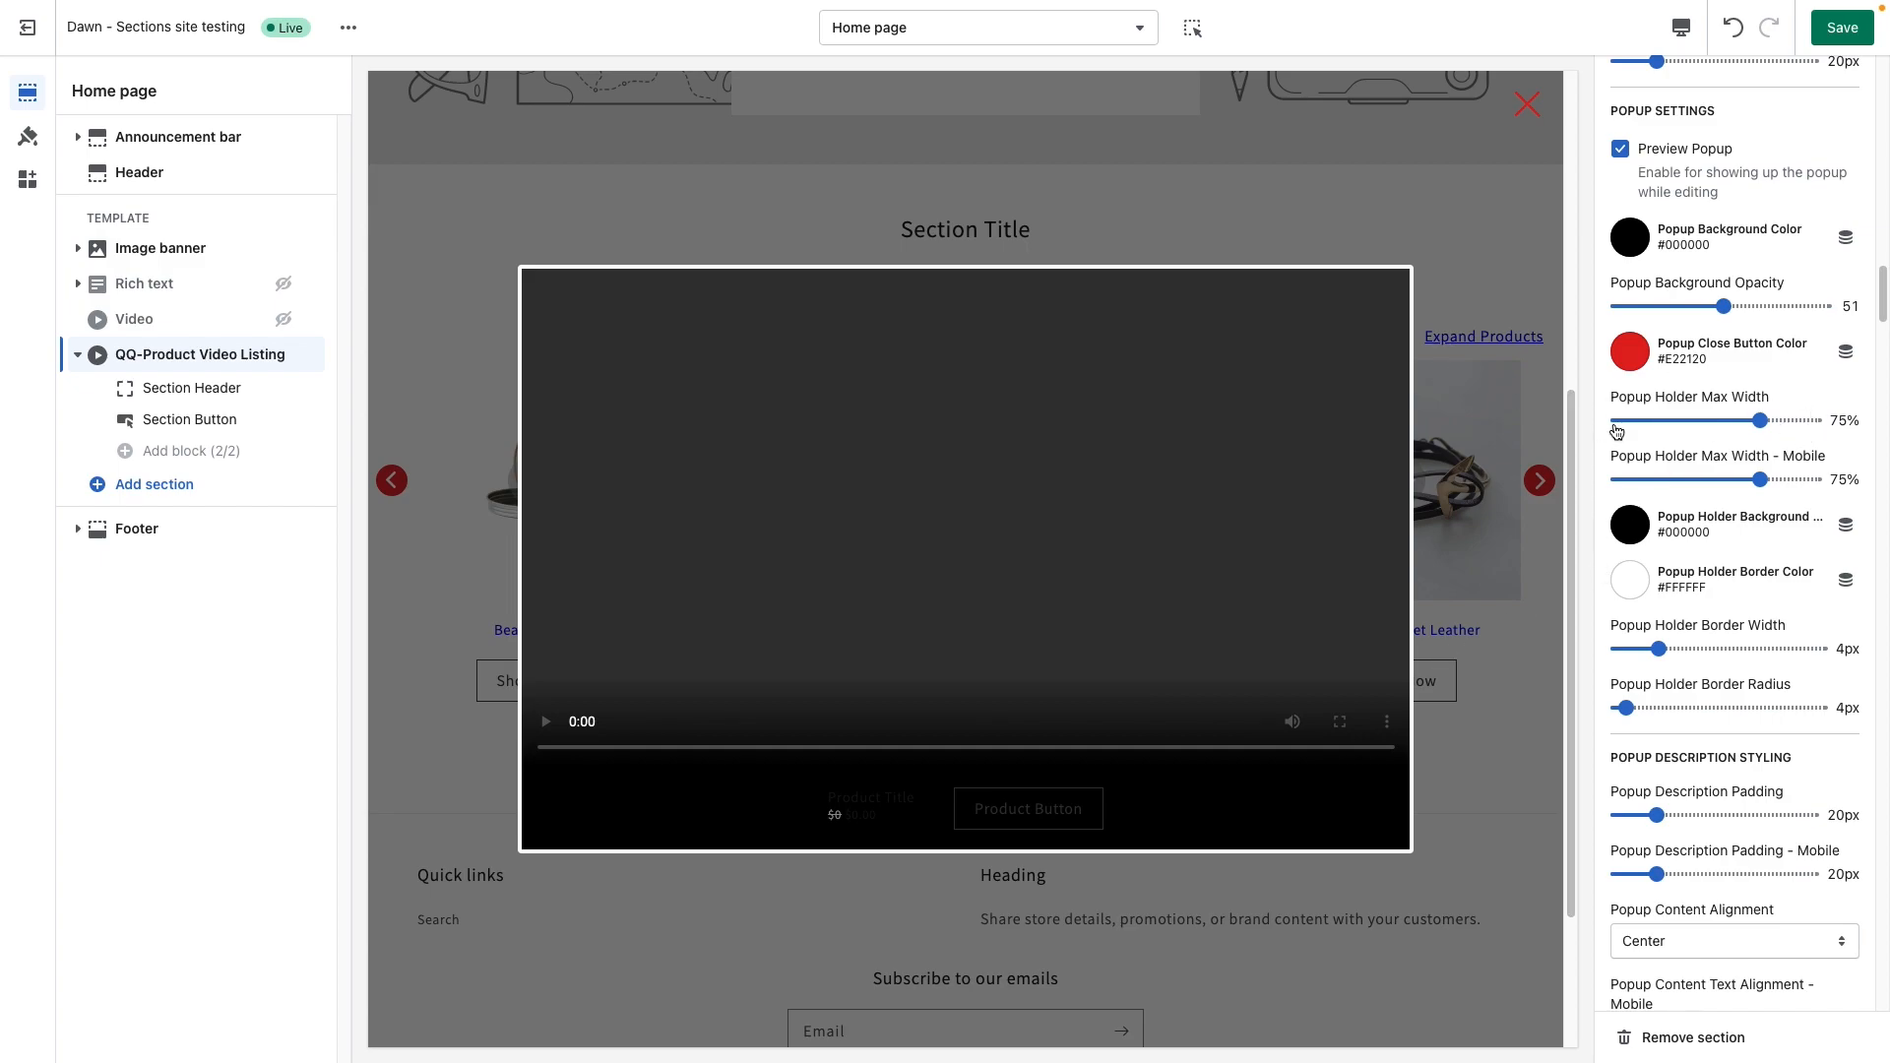
Set the Popup Holder Max Width to 79% and the Popup Holder Max Width - Mobile to 62%.
drag(1759, 421, 1811, 421)
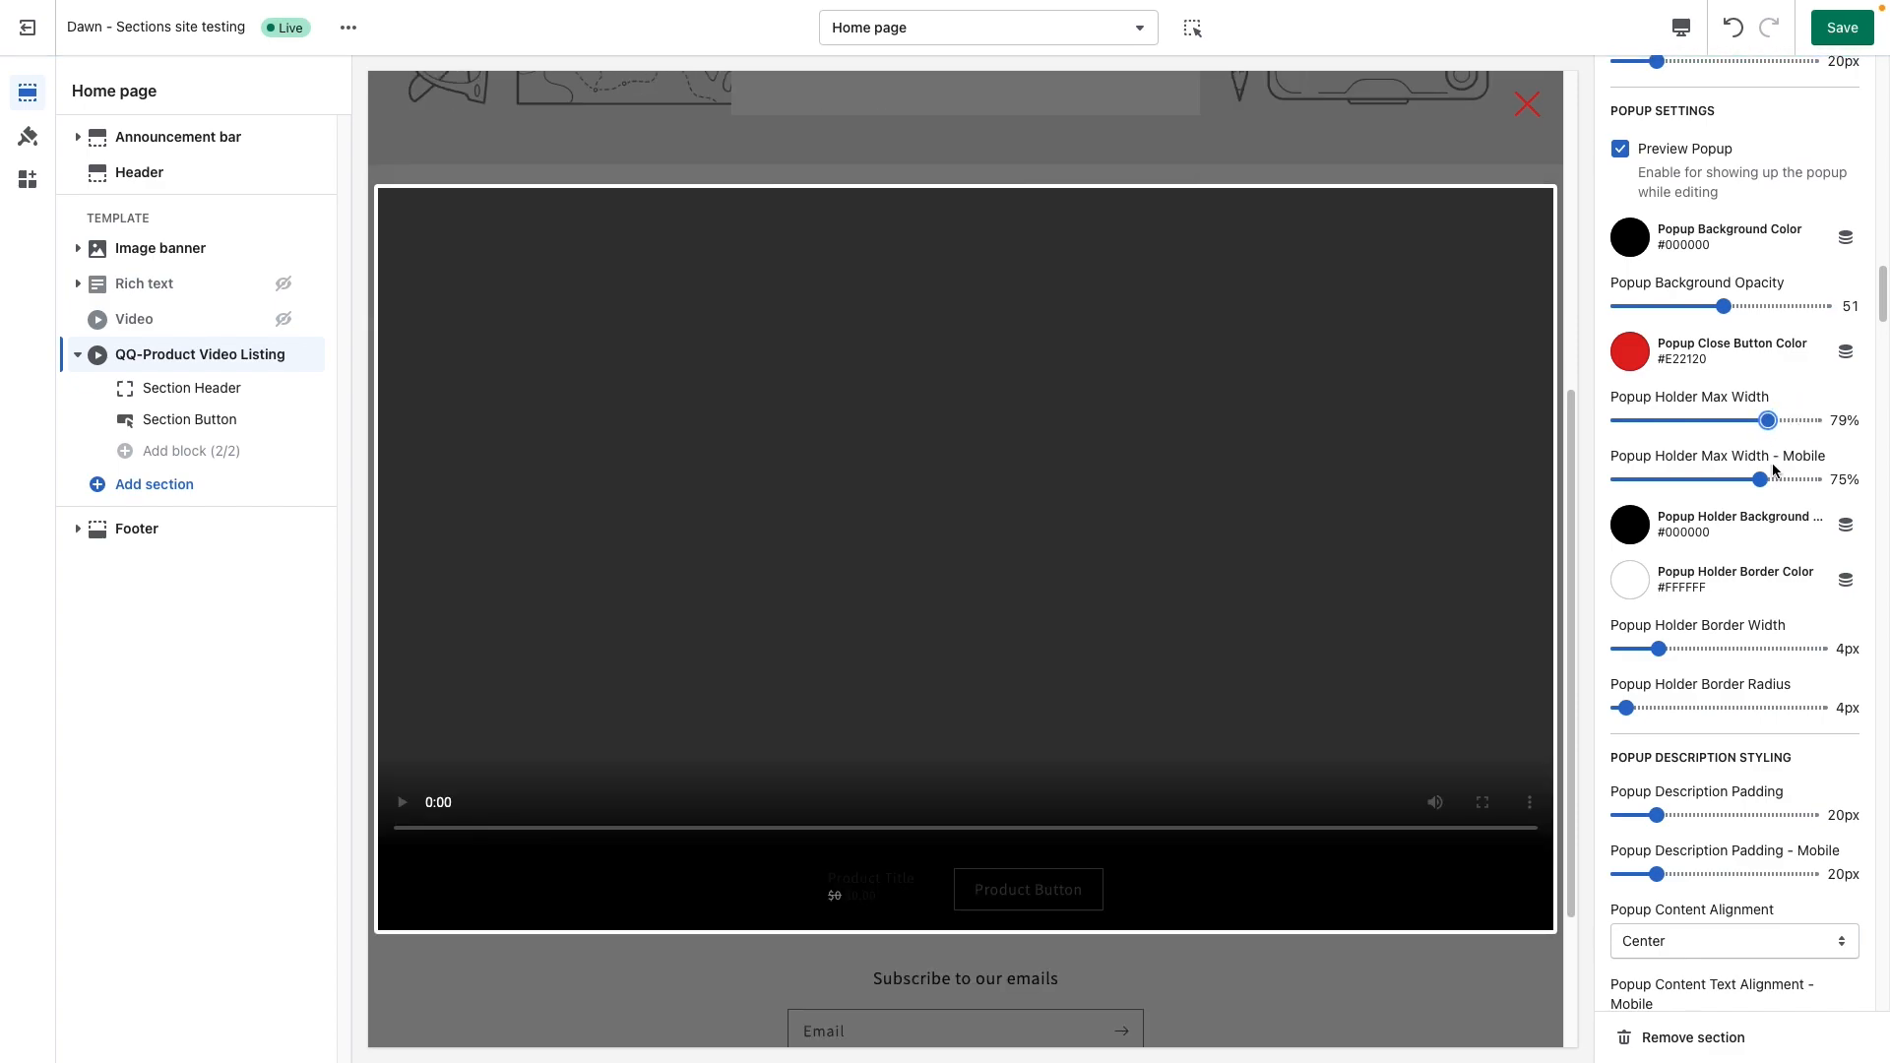
scroll(1728, 564, down, 1)
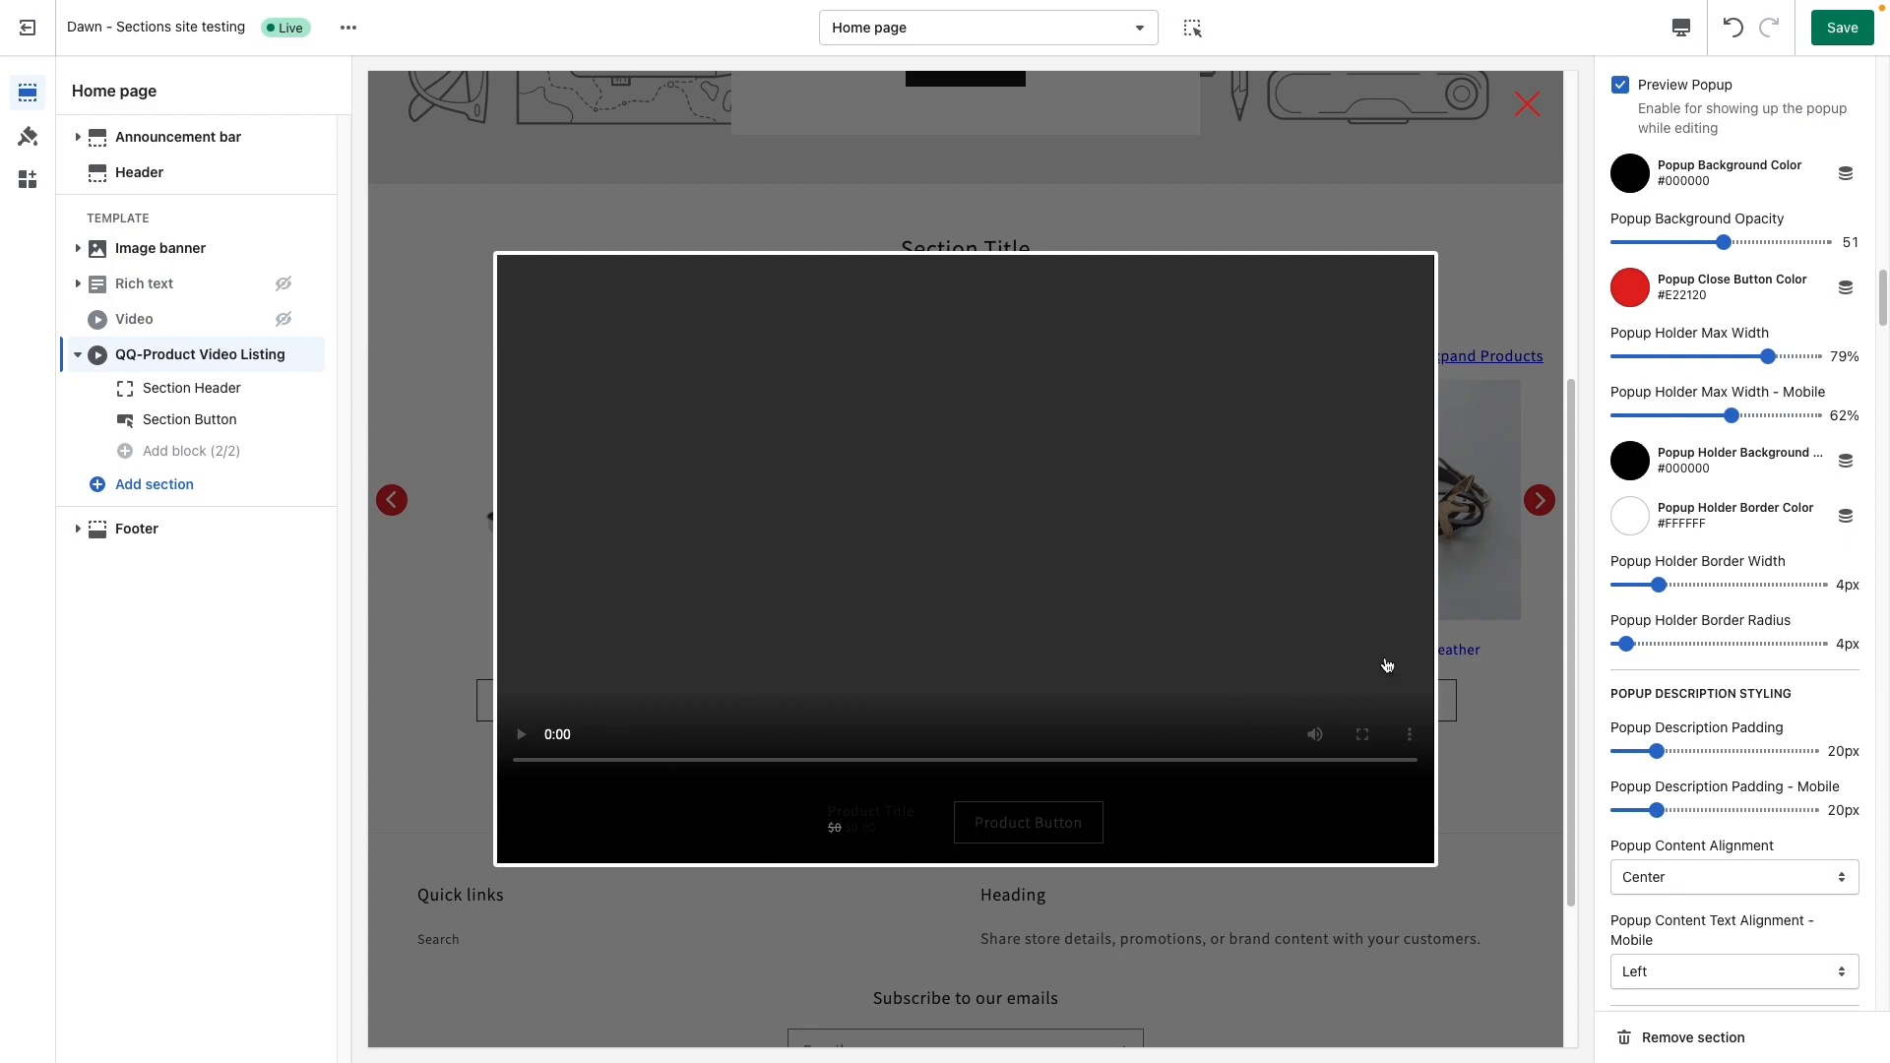
Try grey #909090 as the popup holder background color.
click(1627, 465)
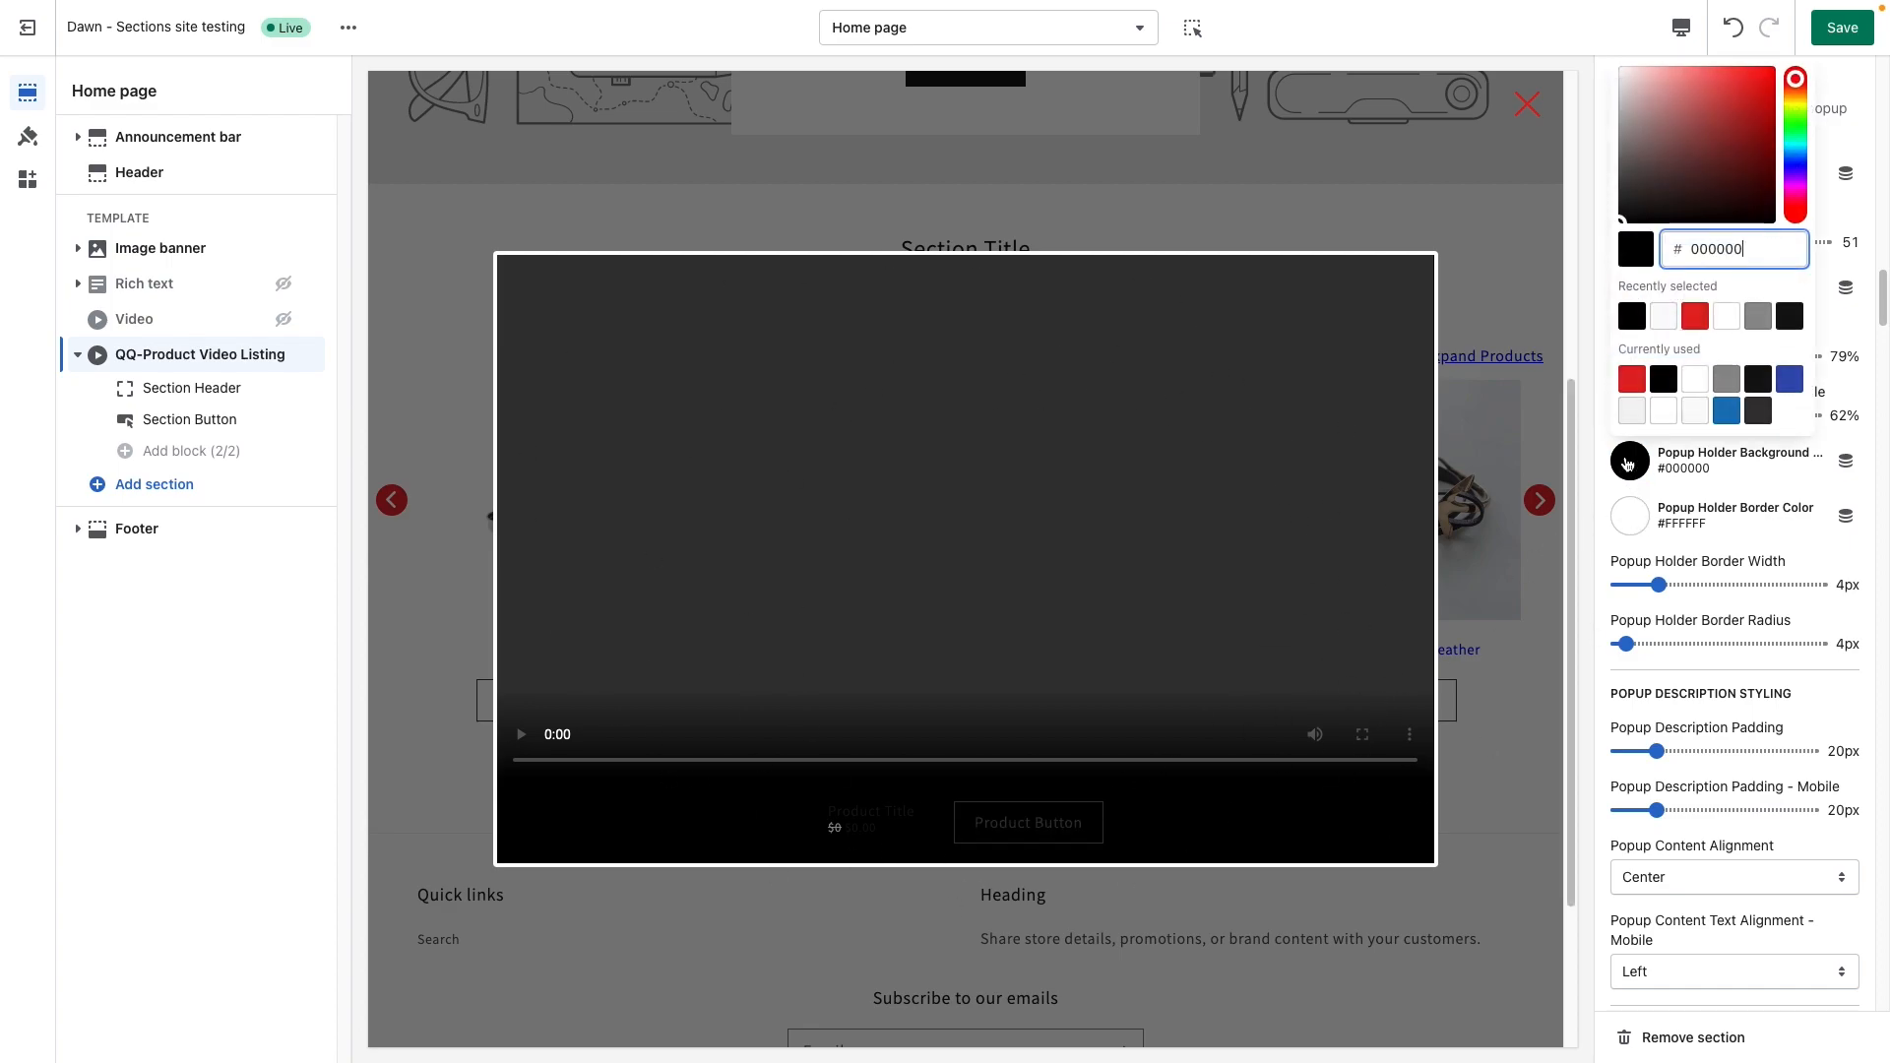
click(1726, 379)
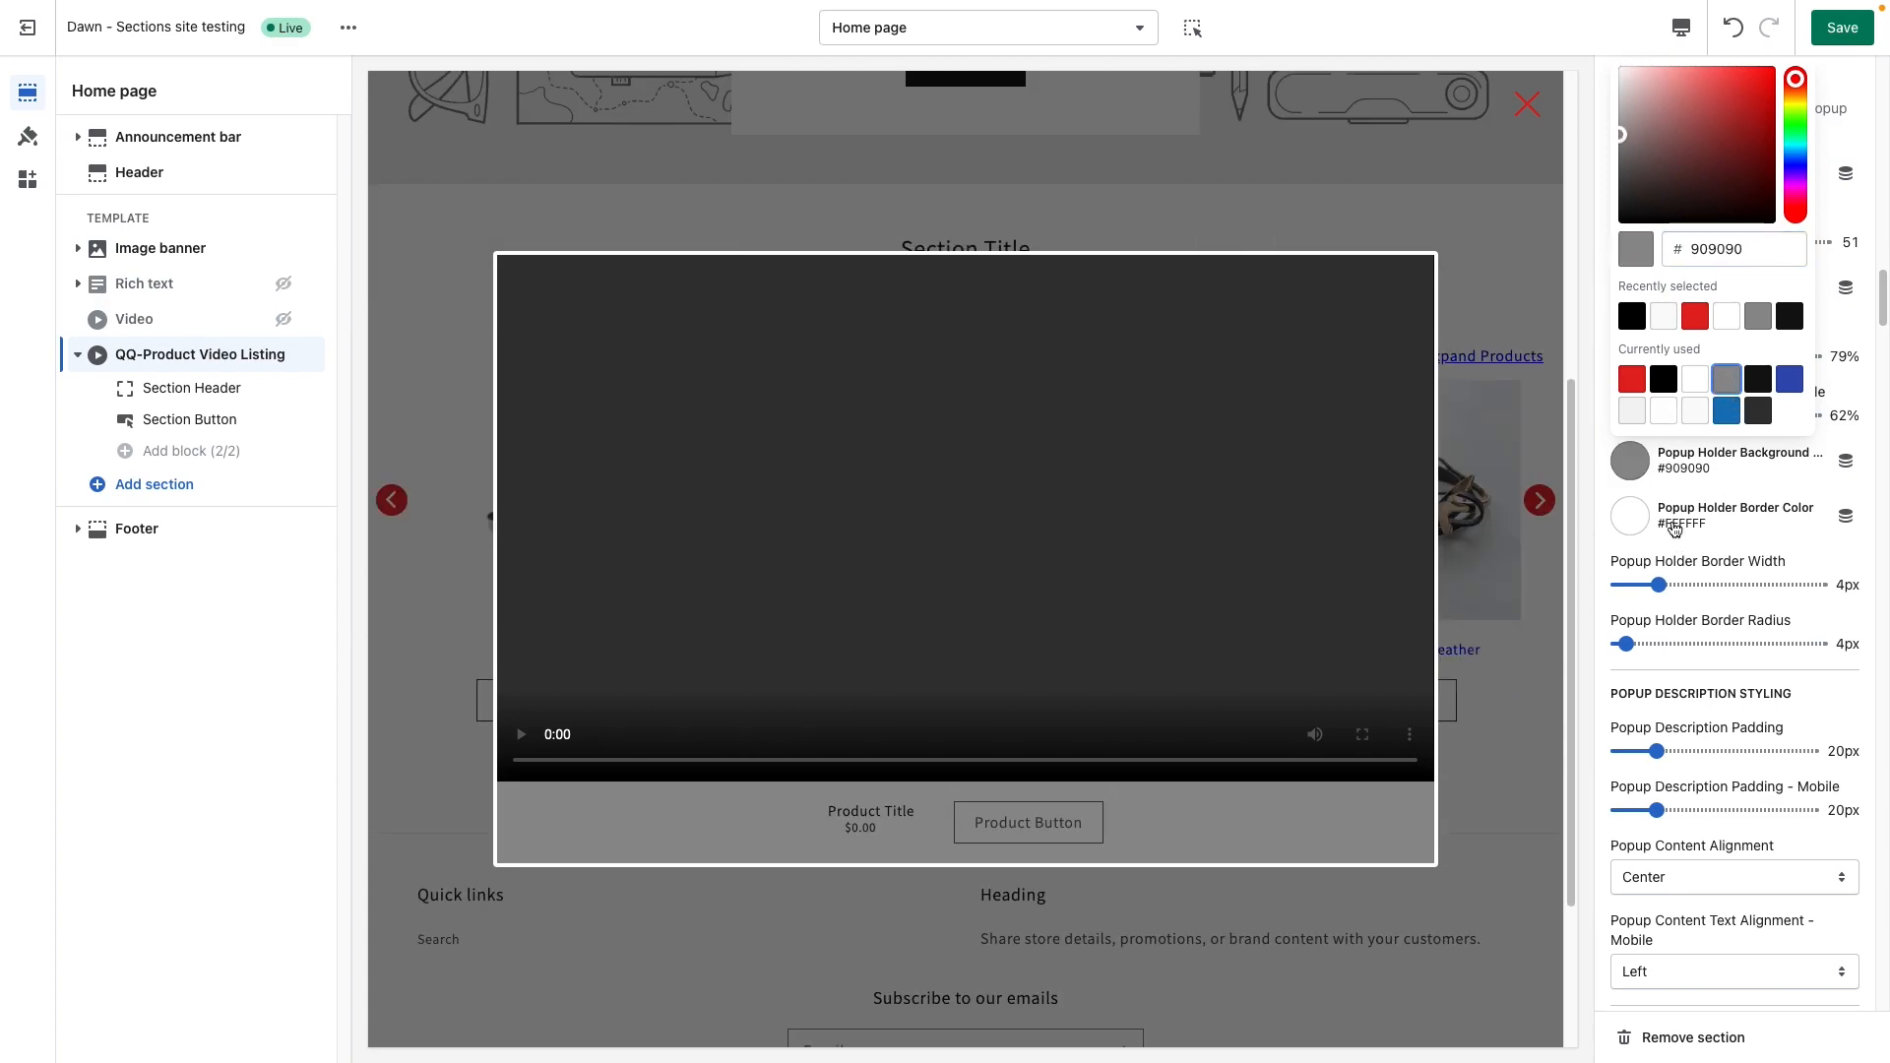
click(1556, 490)
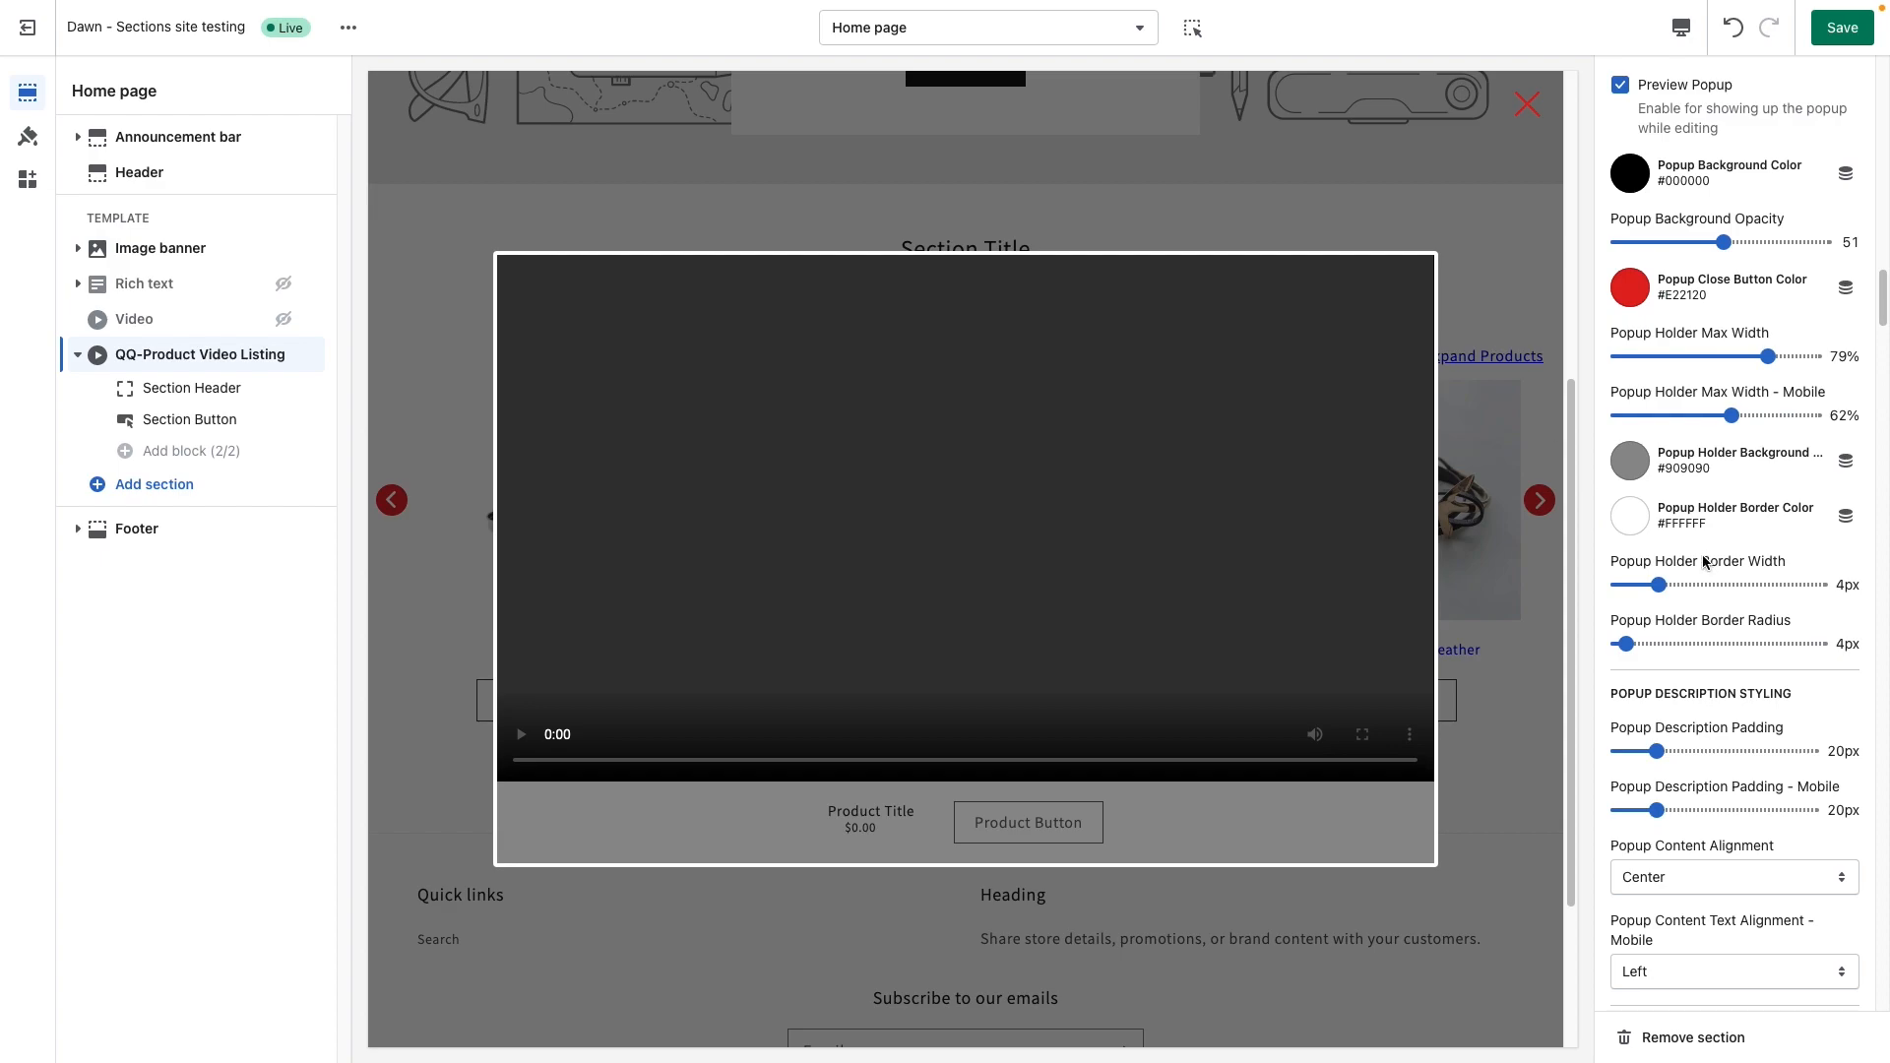
Set the Popup Holder Border Color to #FAFAFA, trying blue #1878B9 and grey #909090 first.
click(1630, 516)
click(1726, 465)
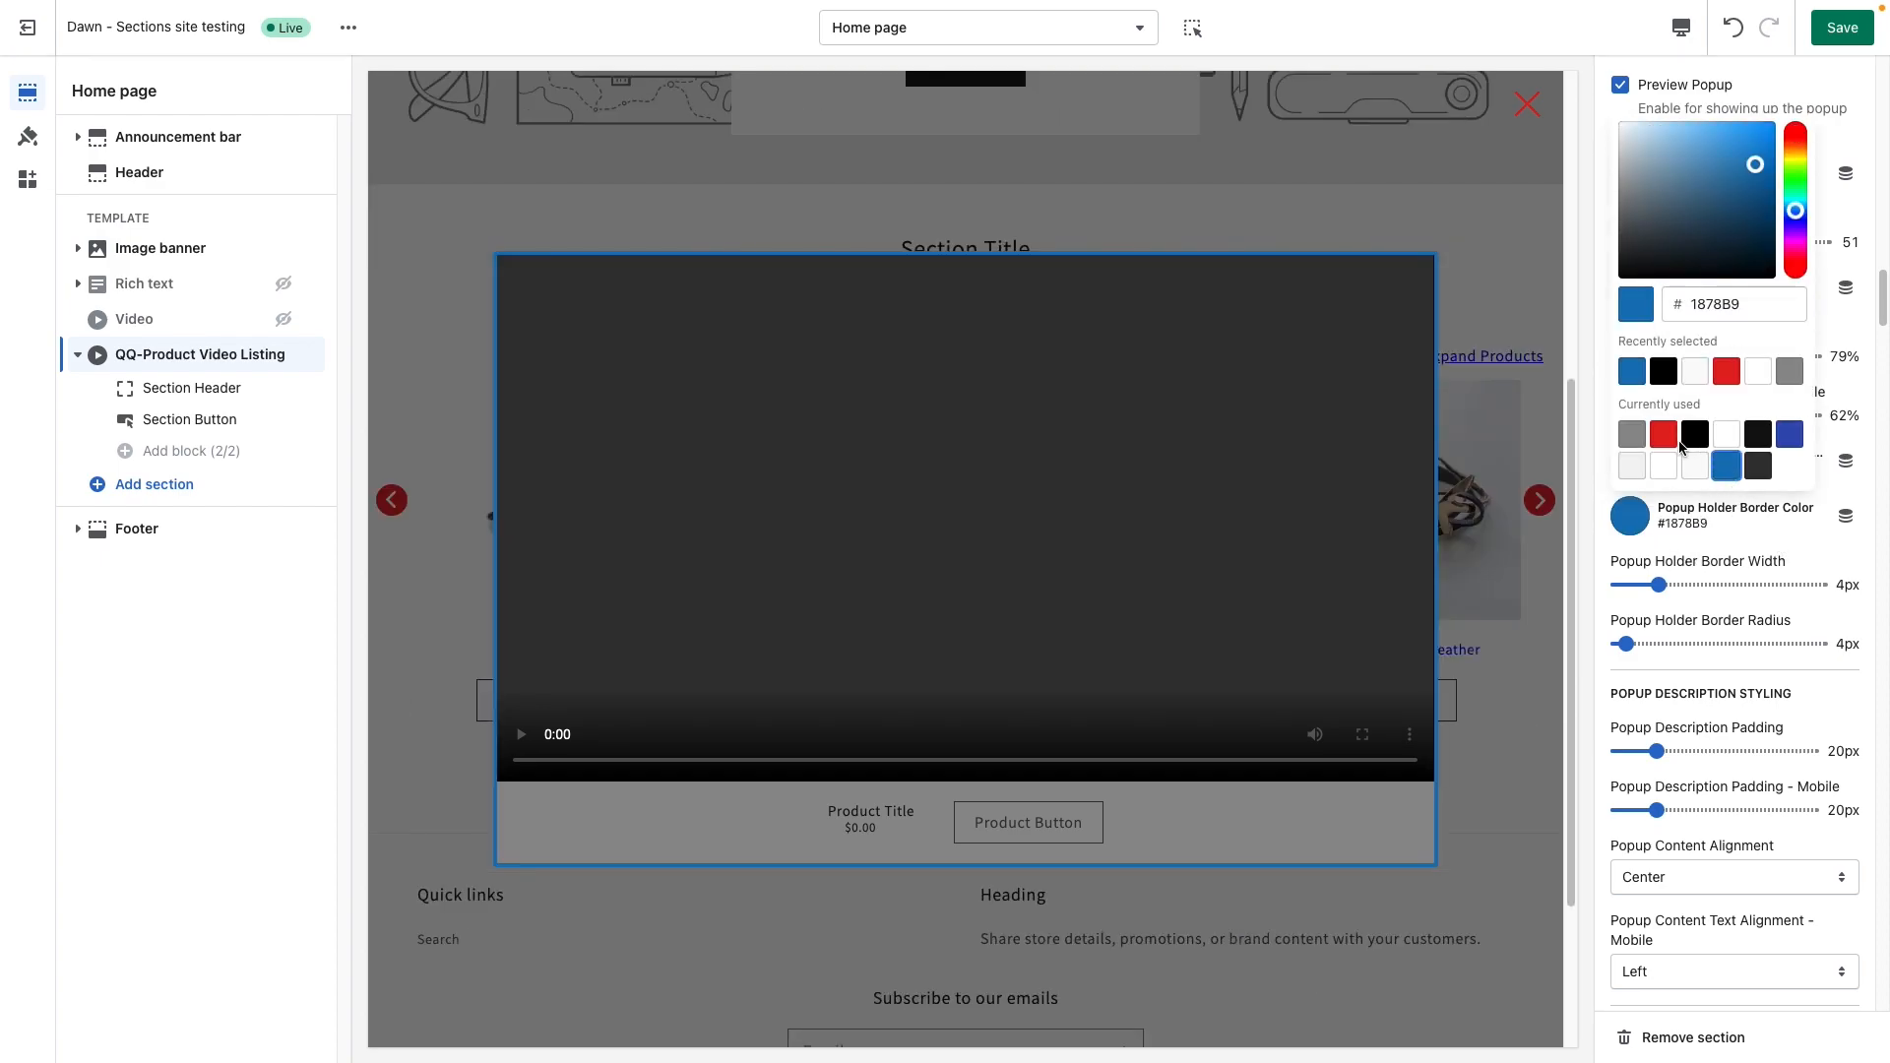
click(1630, 435)
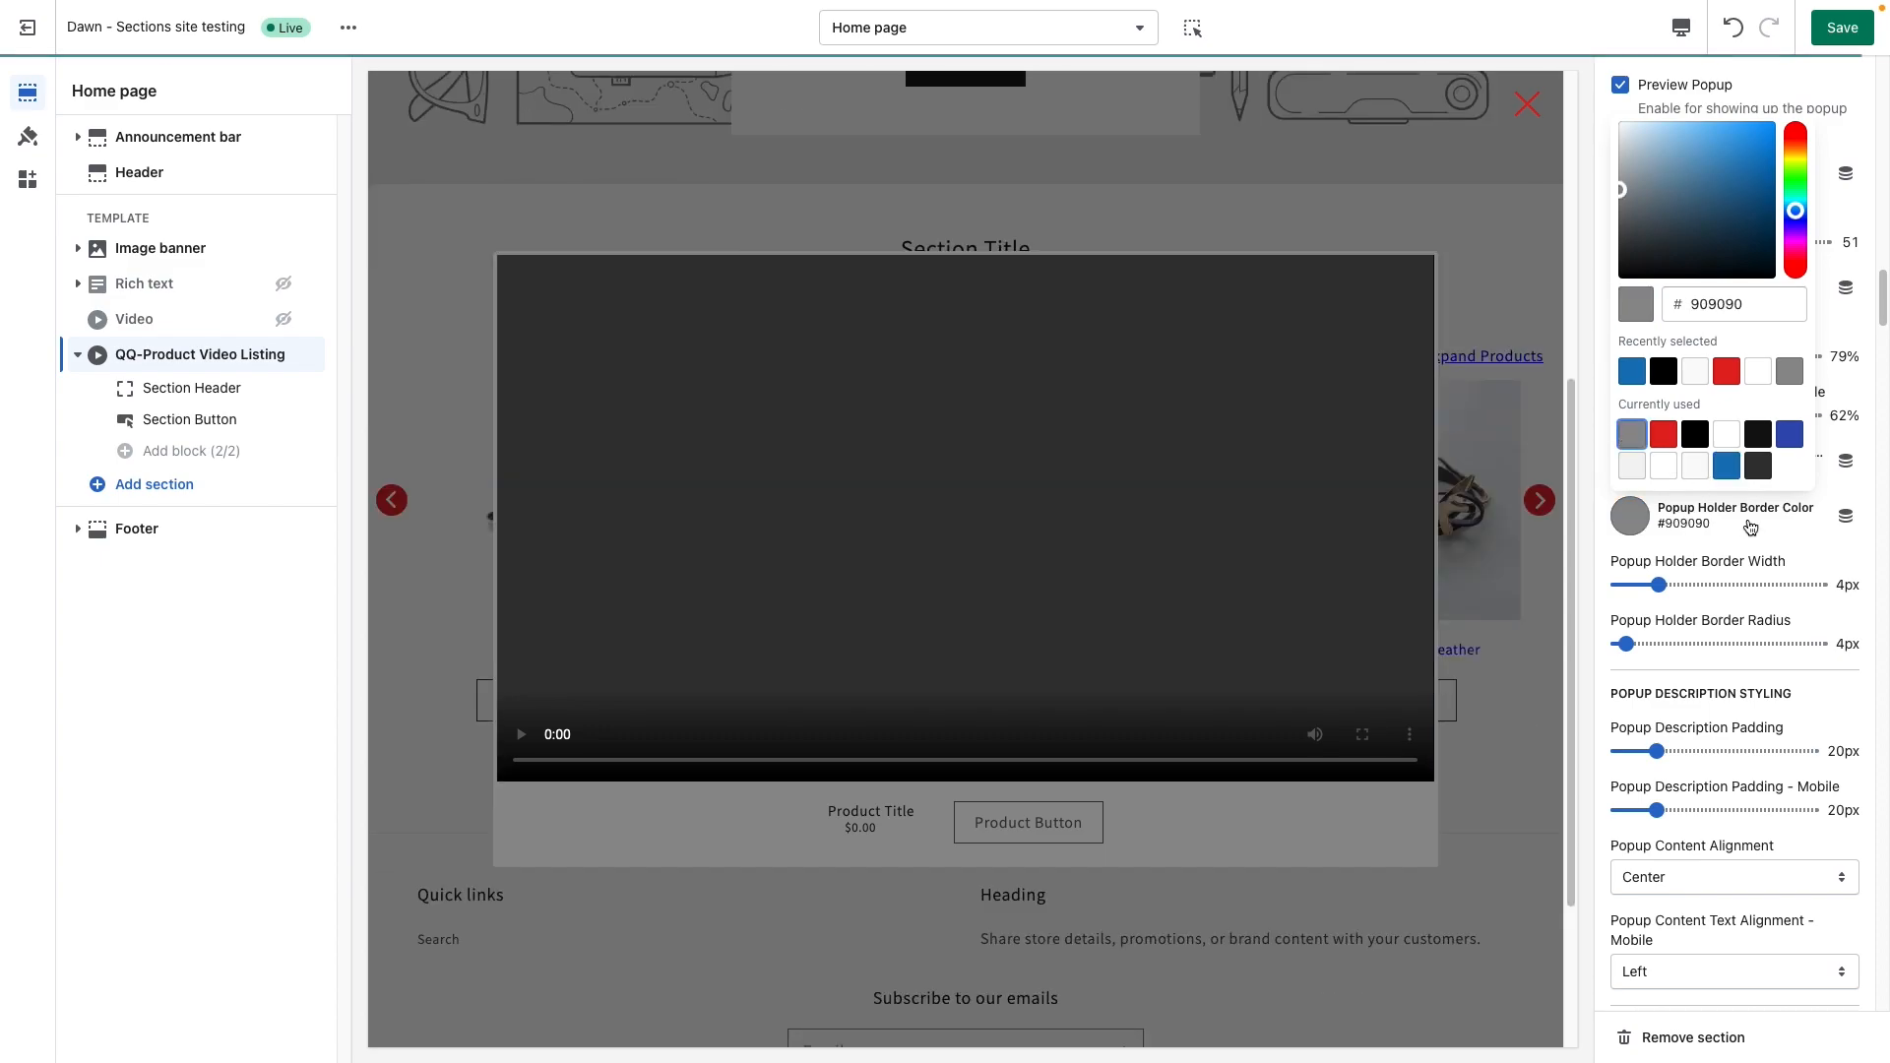
click(1694, 371)
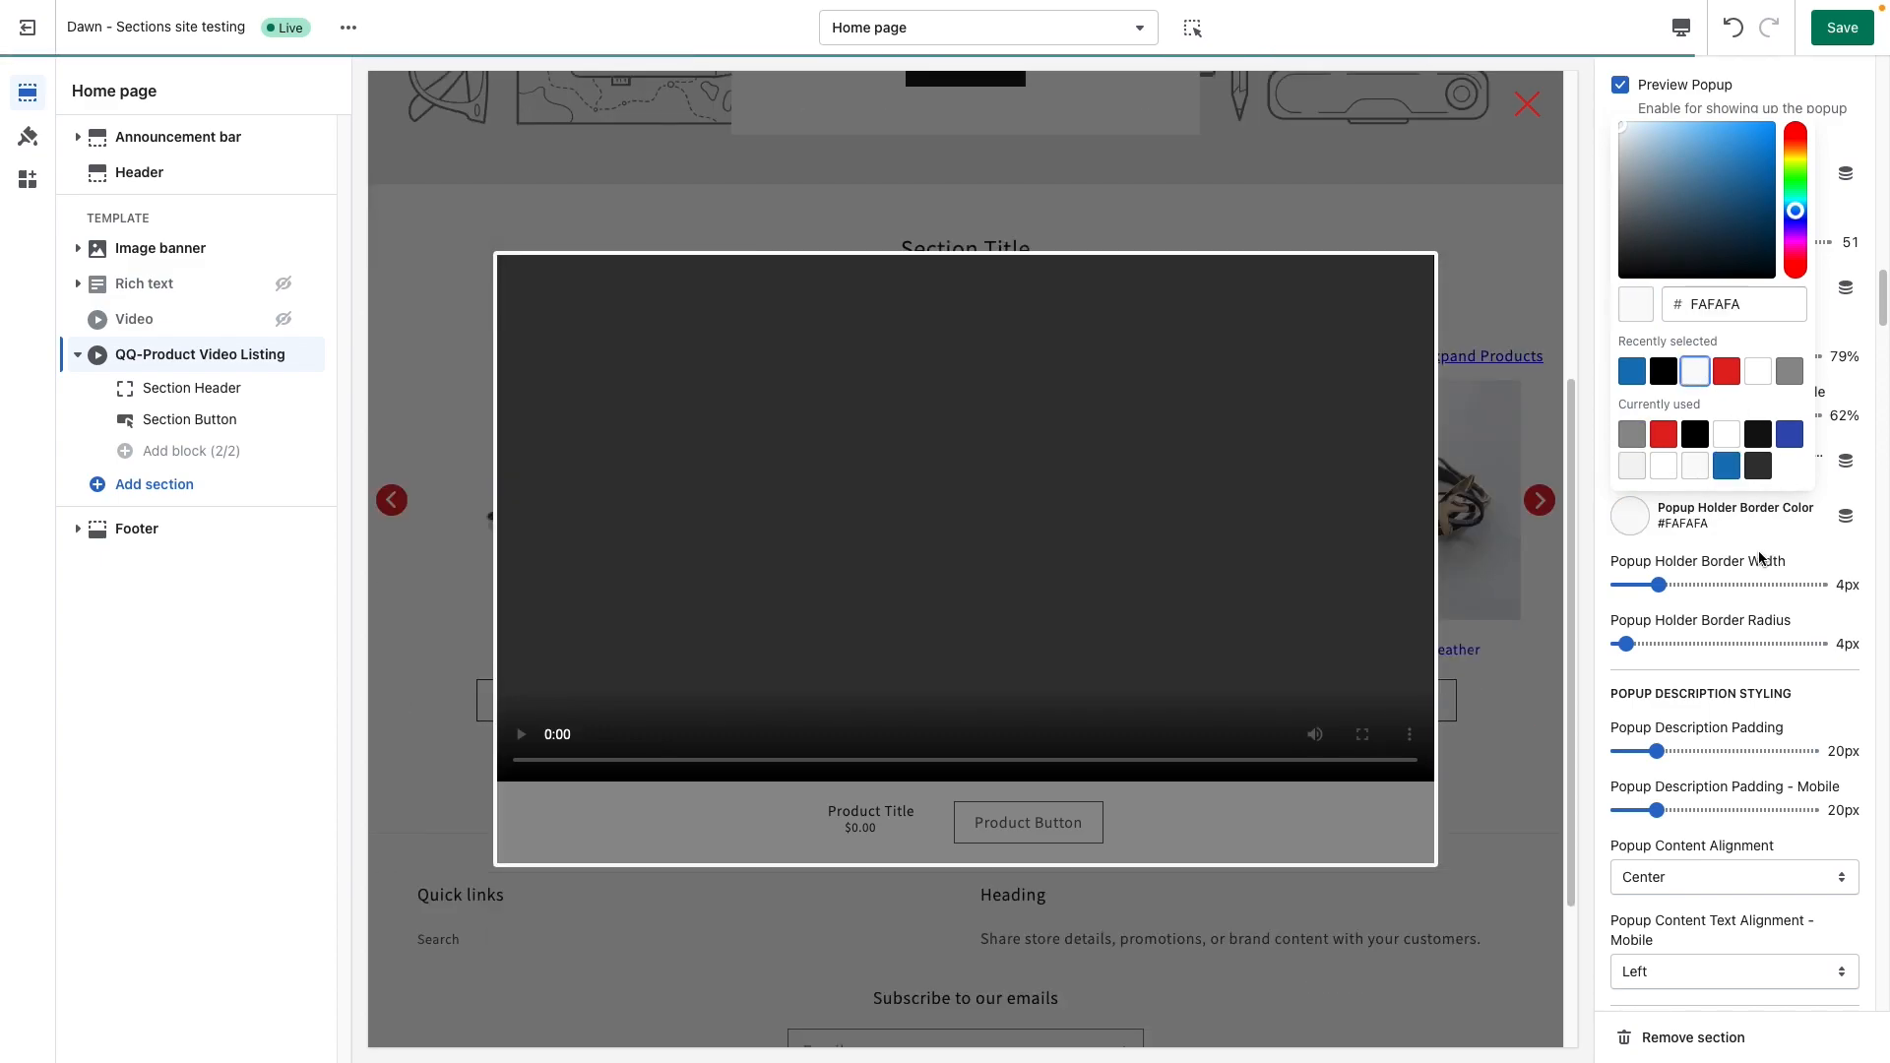
click(1778, 554)
Set the popup holder background color to #FAFAFA.
click(1635, 466)
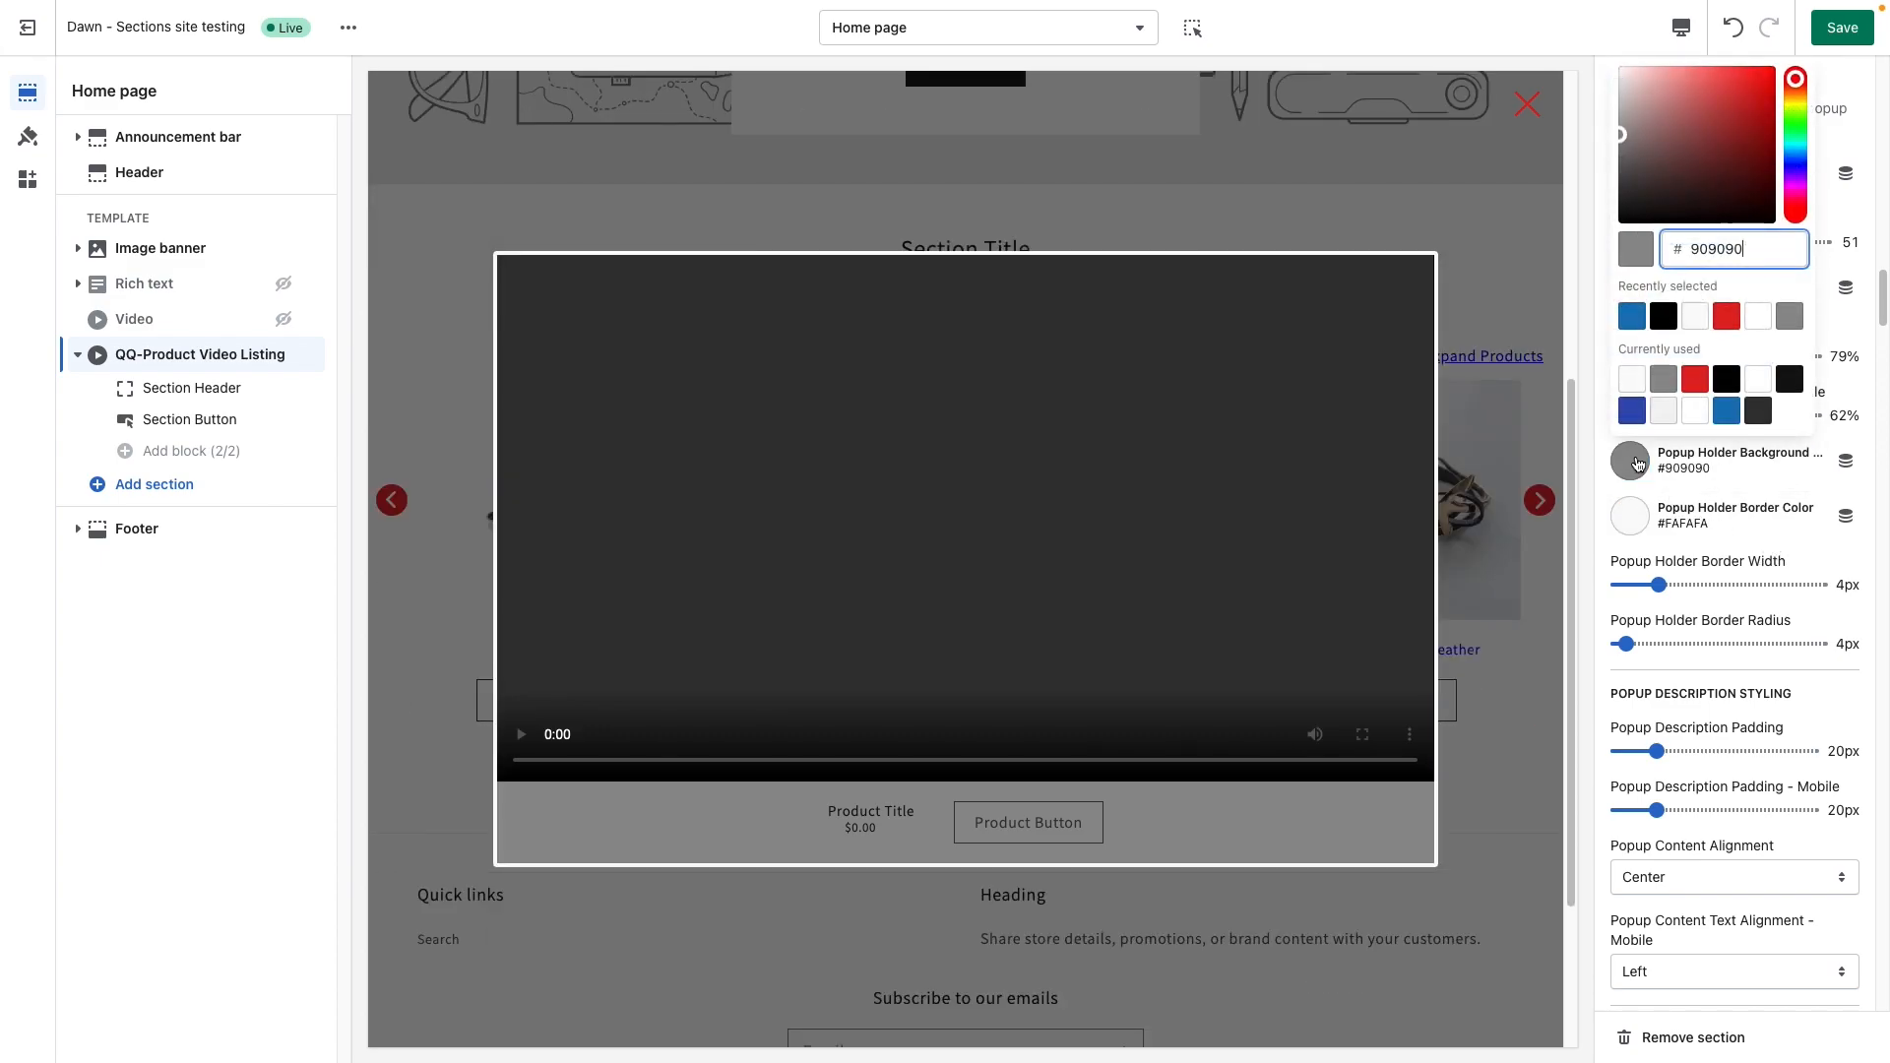
click(1636, 378)
click(1777, 540)
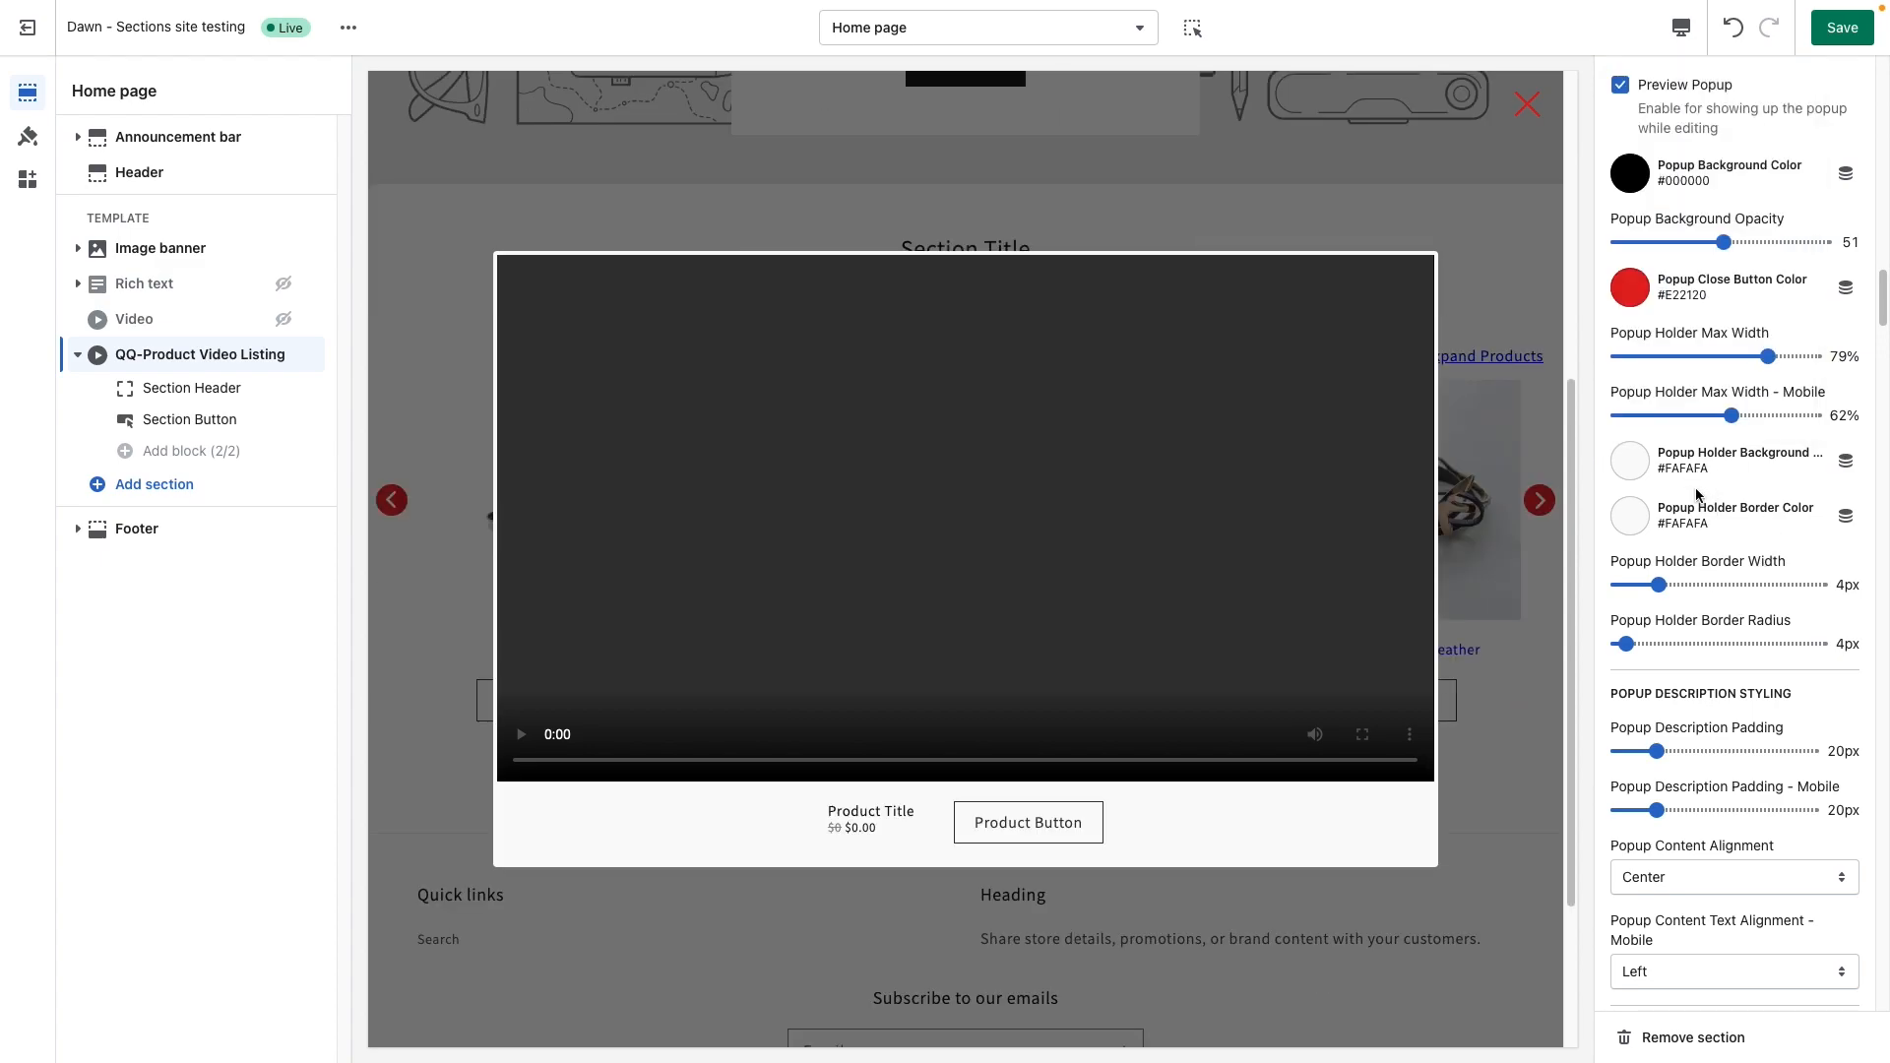
Set the Popup Holder Border Width to 15px and the Popup Holder Border Radius to 0px.
scroll(1702, 566, down, 2)
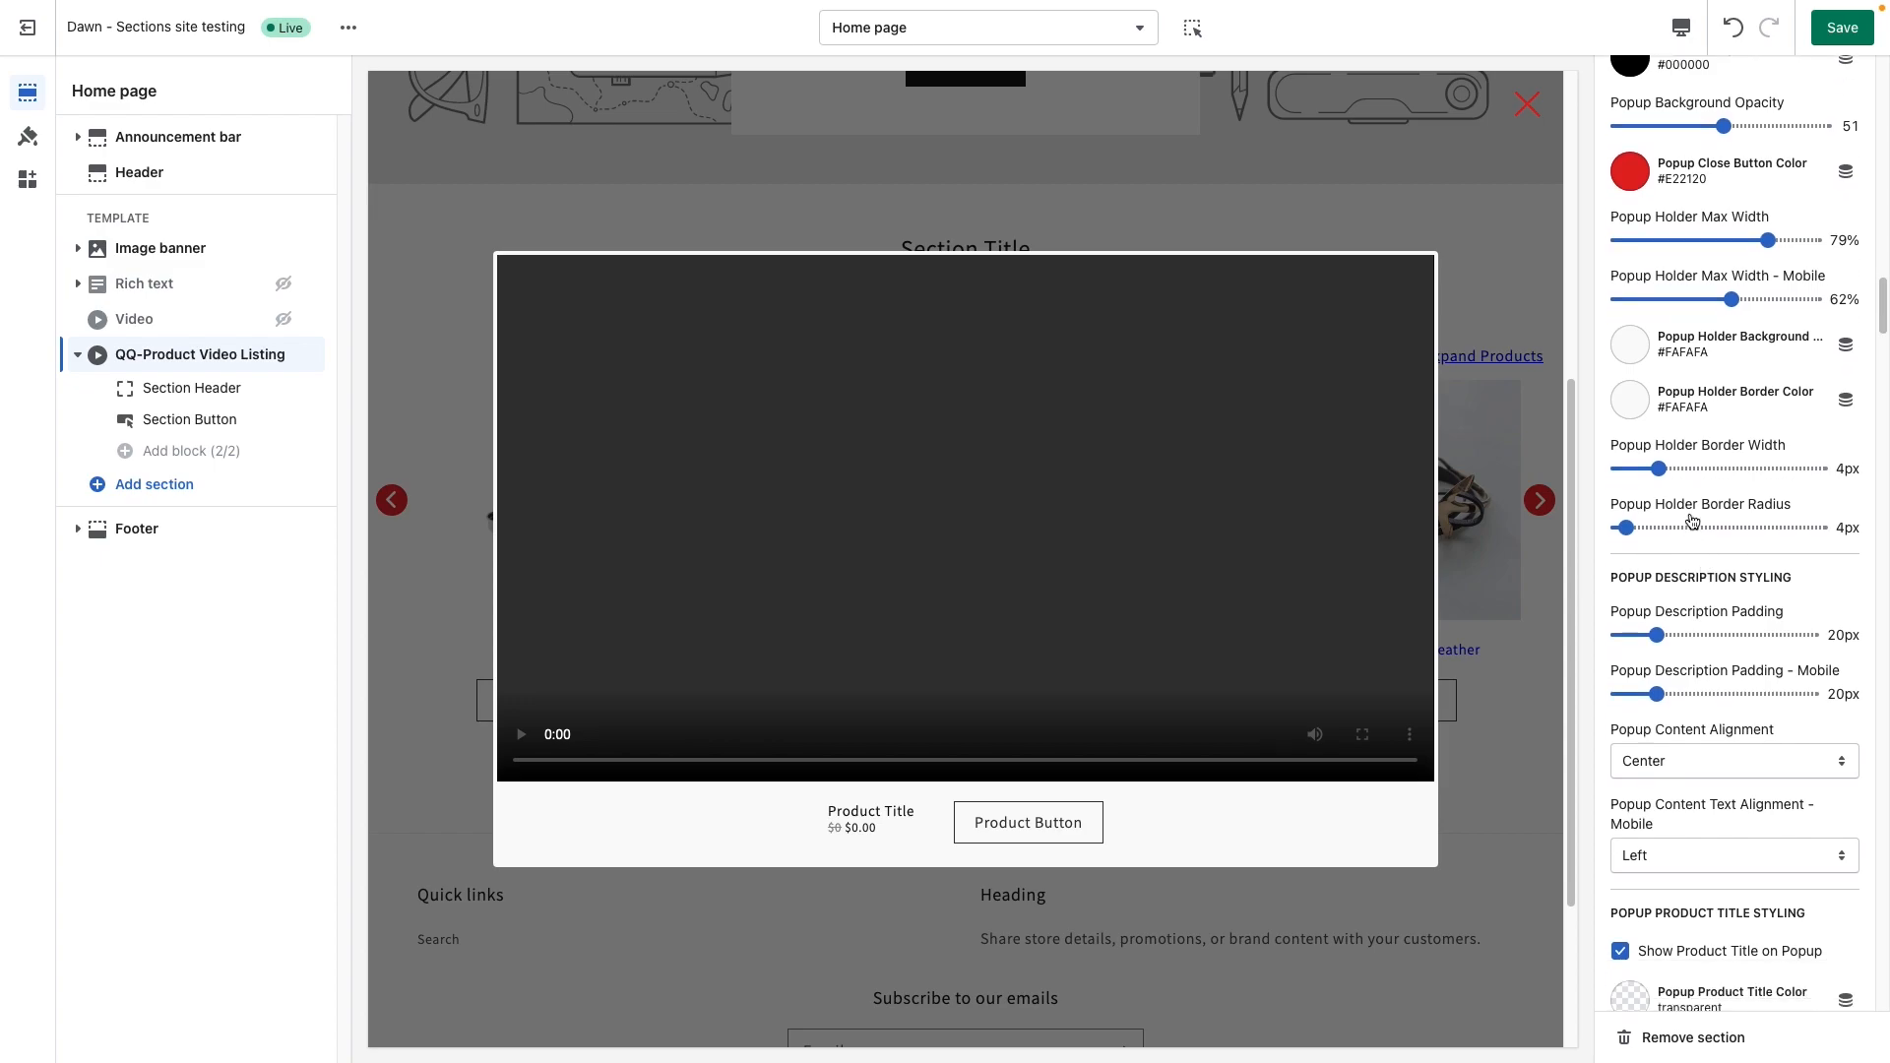
drag(1662, 468, 1763, 469)
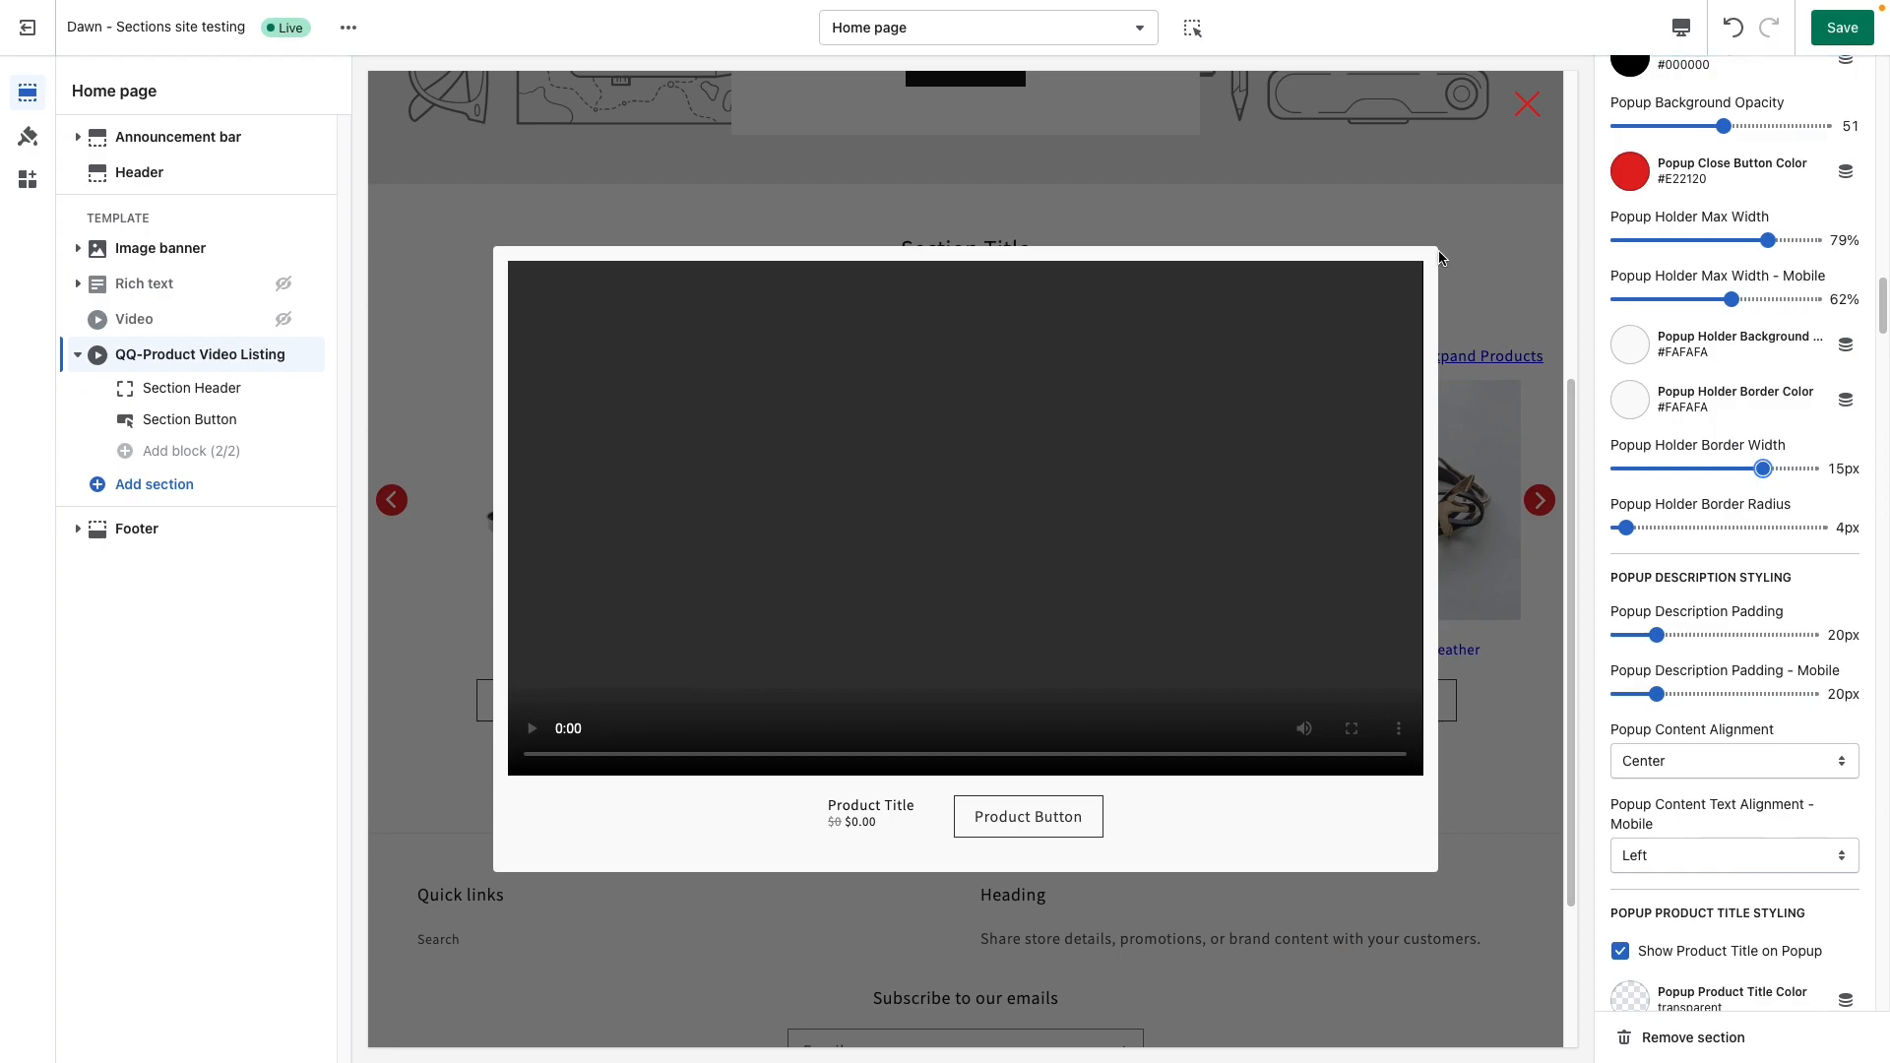
drag(1679, 528, 1618, 528)
Set the Popup Description Padding to 44px.
scroll(1698, 641, down, 1)
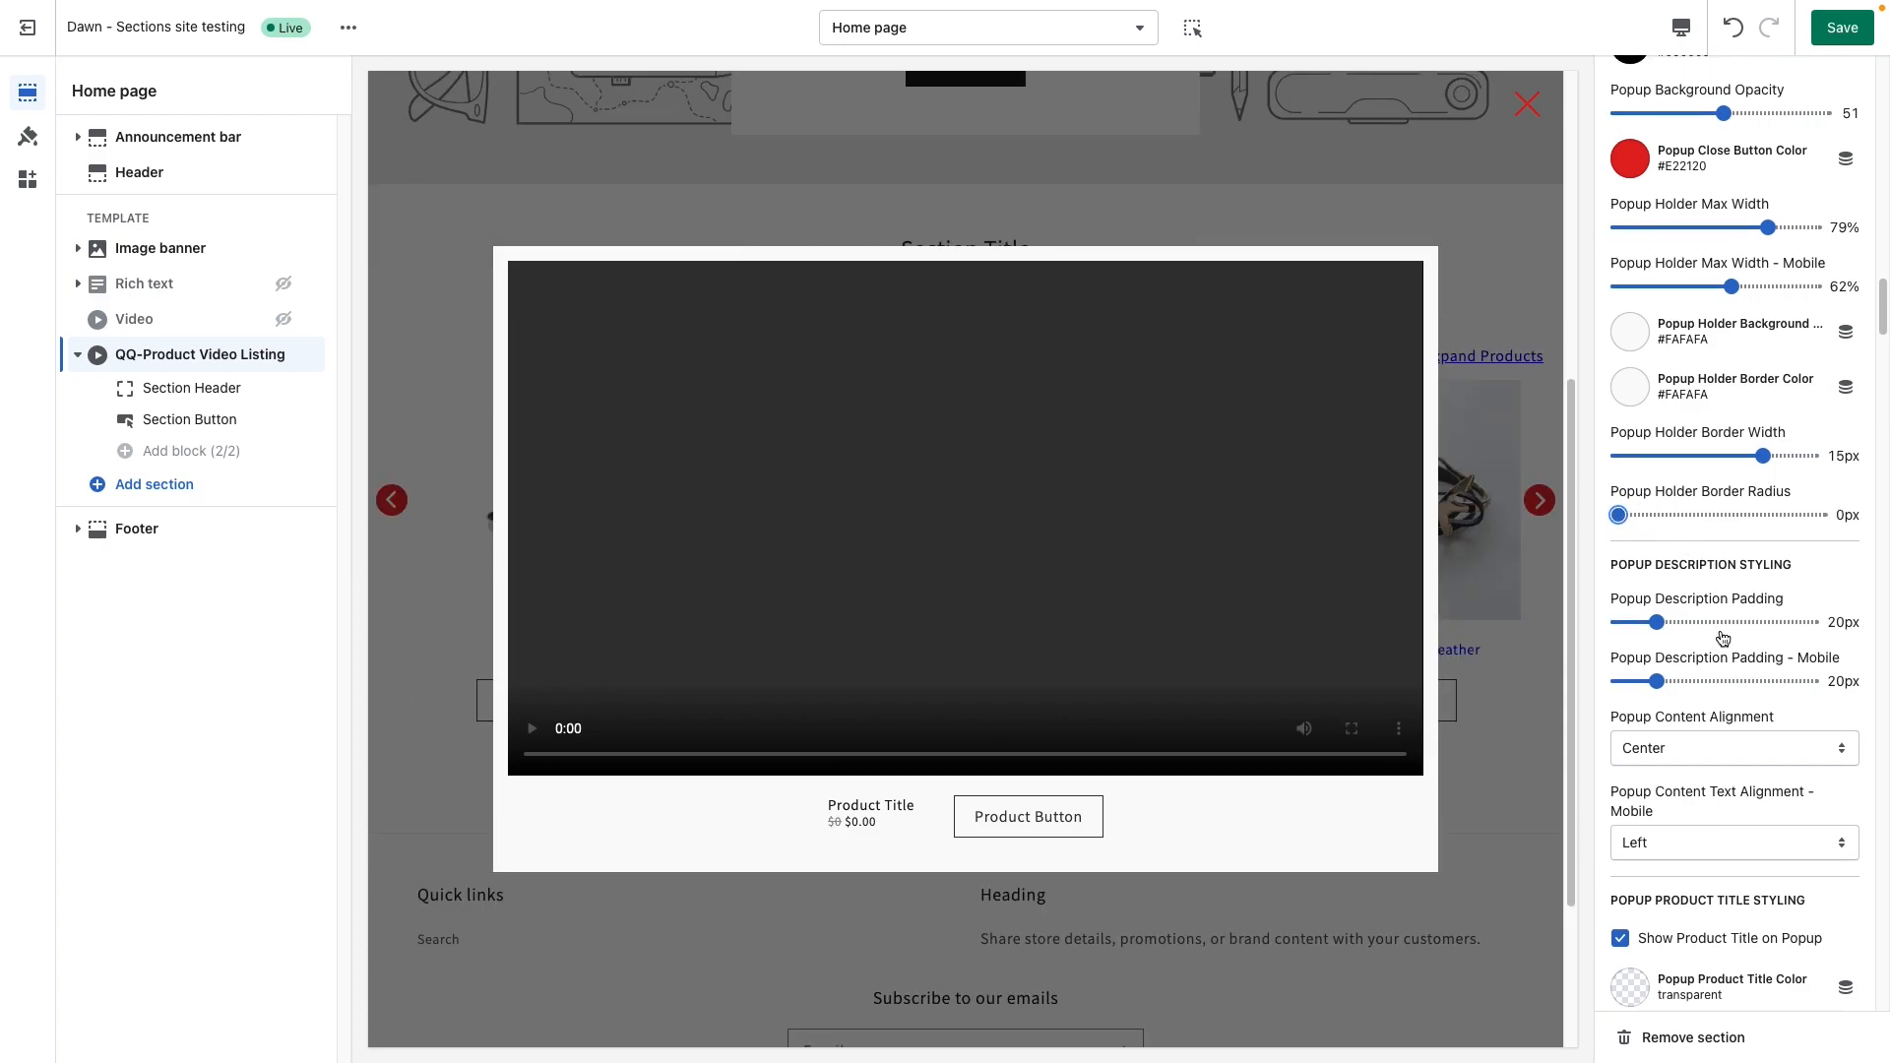
scroll(1723, 635, down, 3)
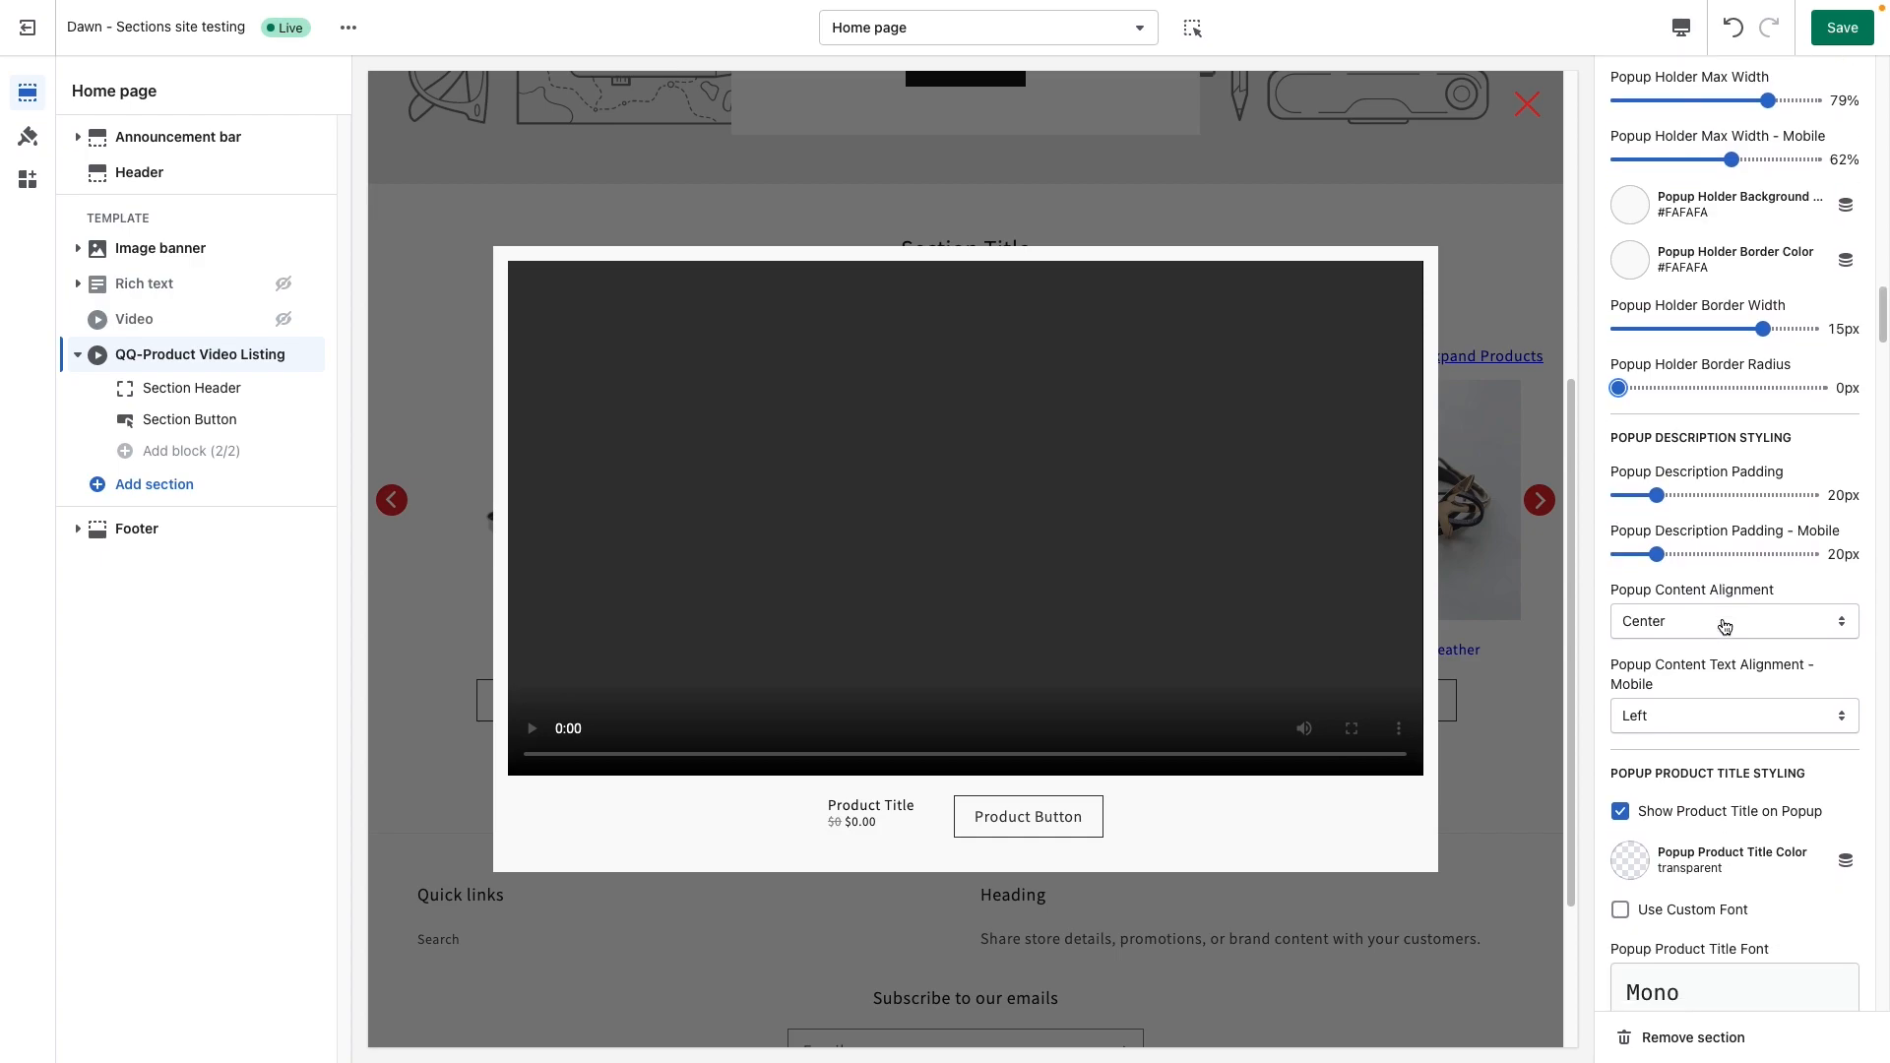
scroll(1725, 626, down, 1)
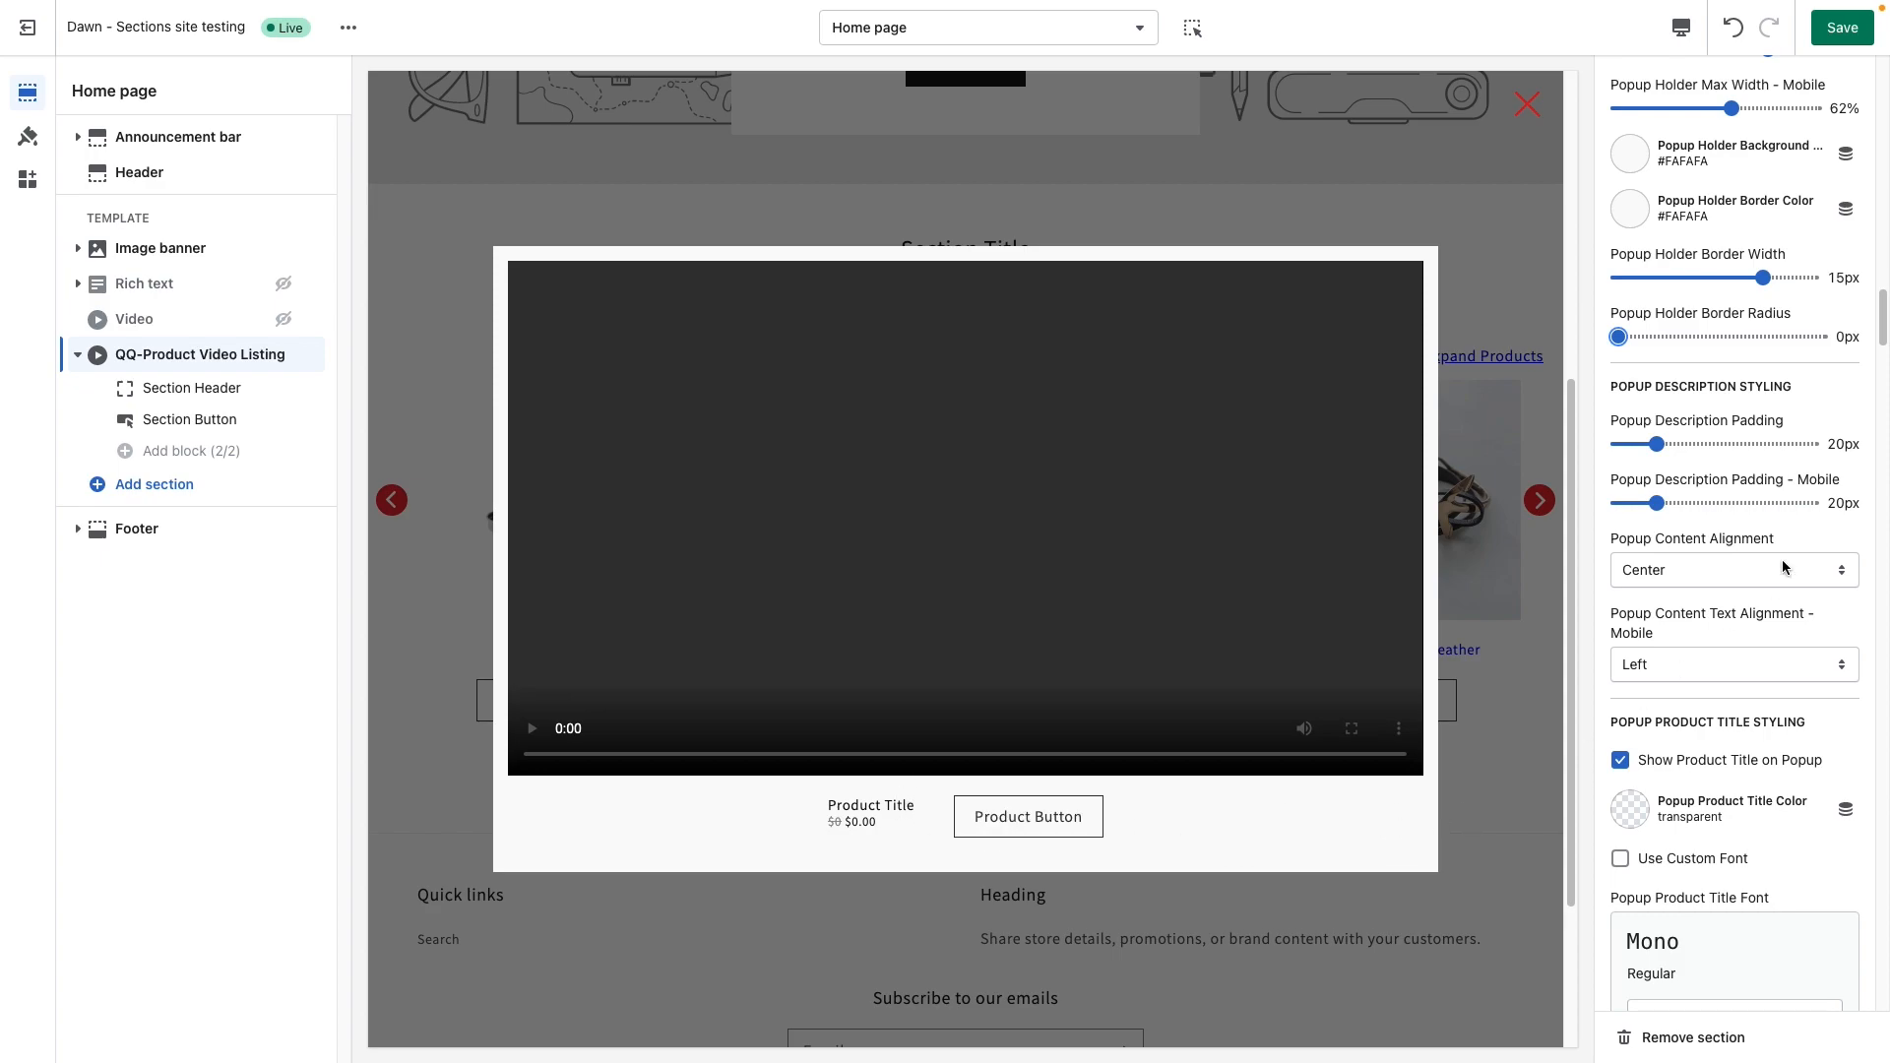
click(1704, 444)
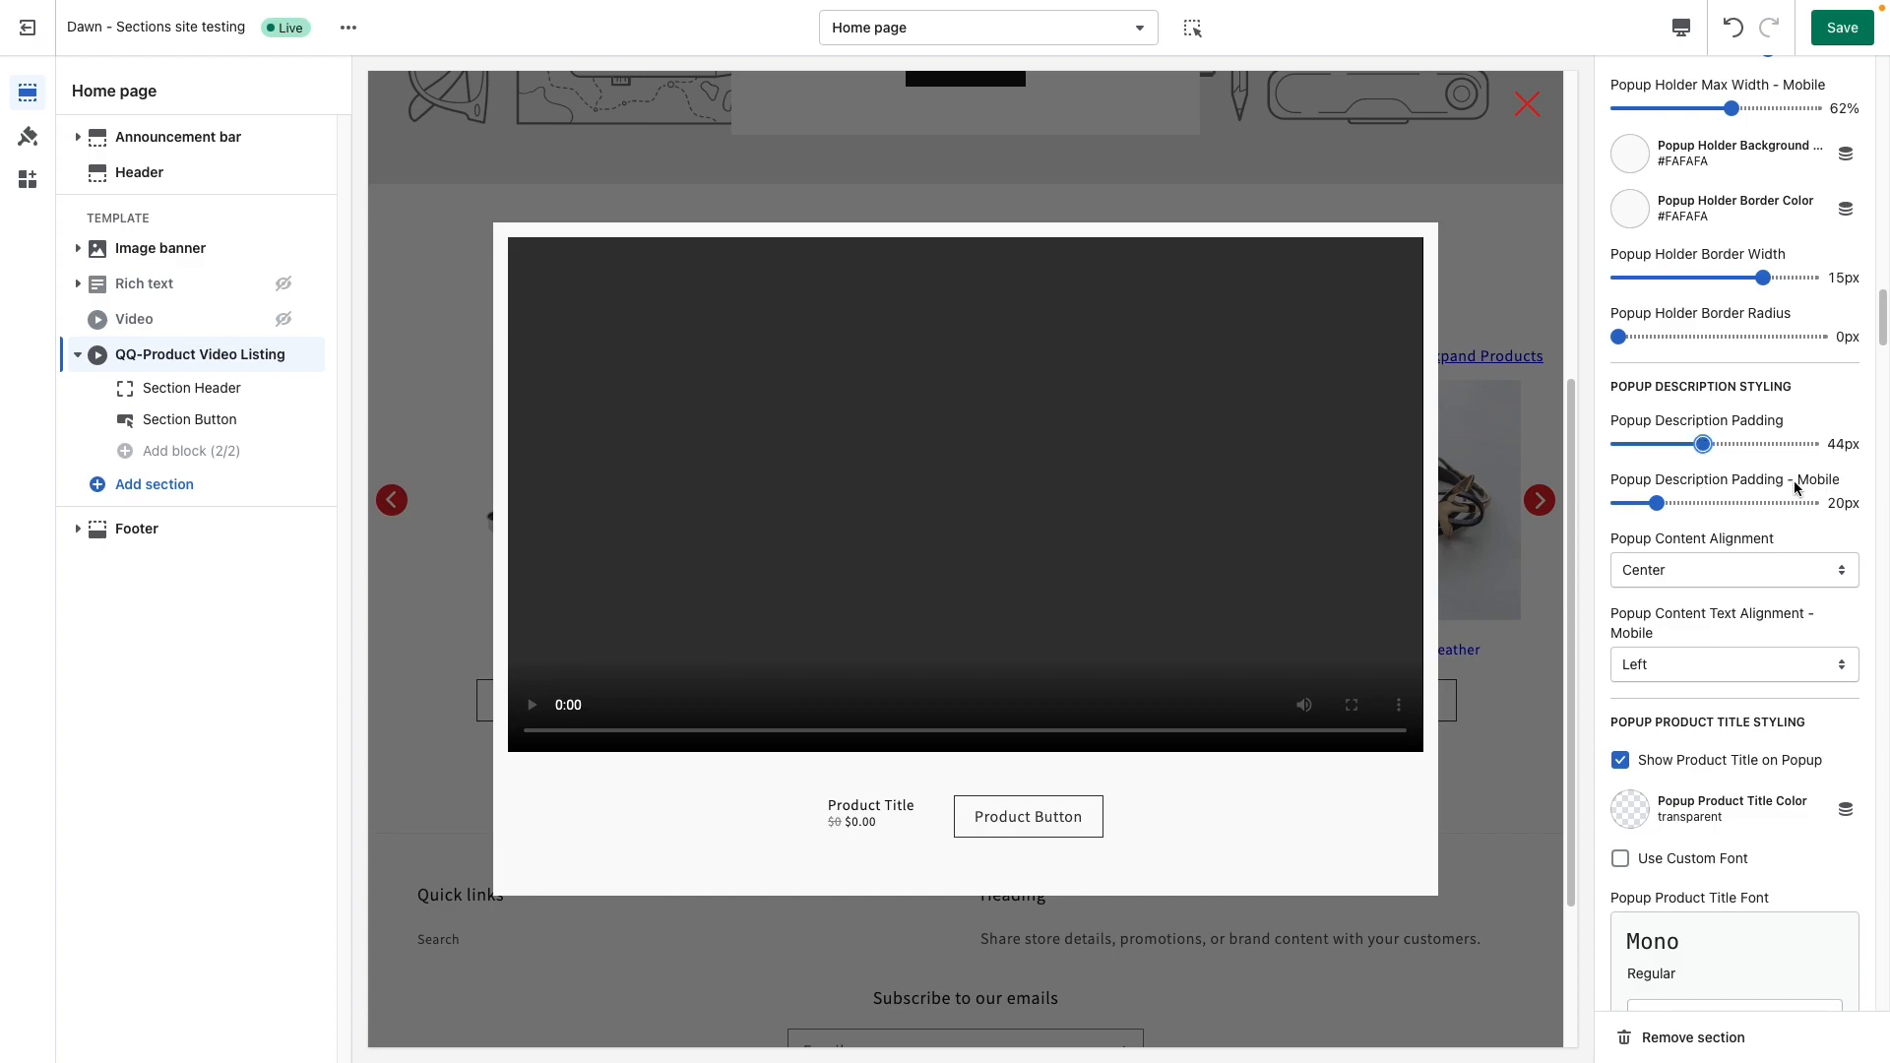
Review the choices for Popup Content Alignment and Popup Content Text Alignment - Mobile, keeping Center and Left.
scroll(1701, 605, down, 3)
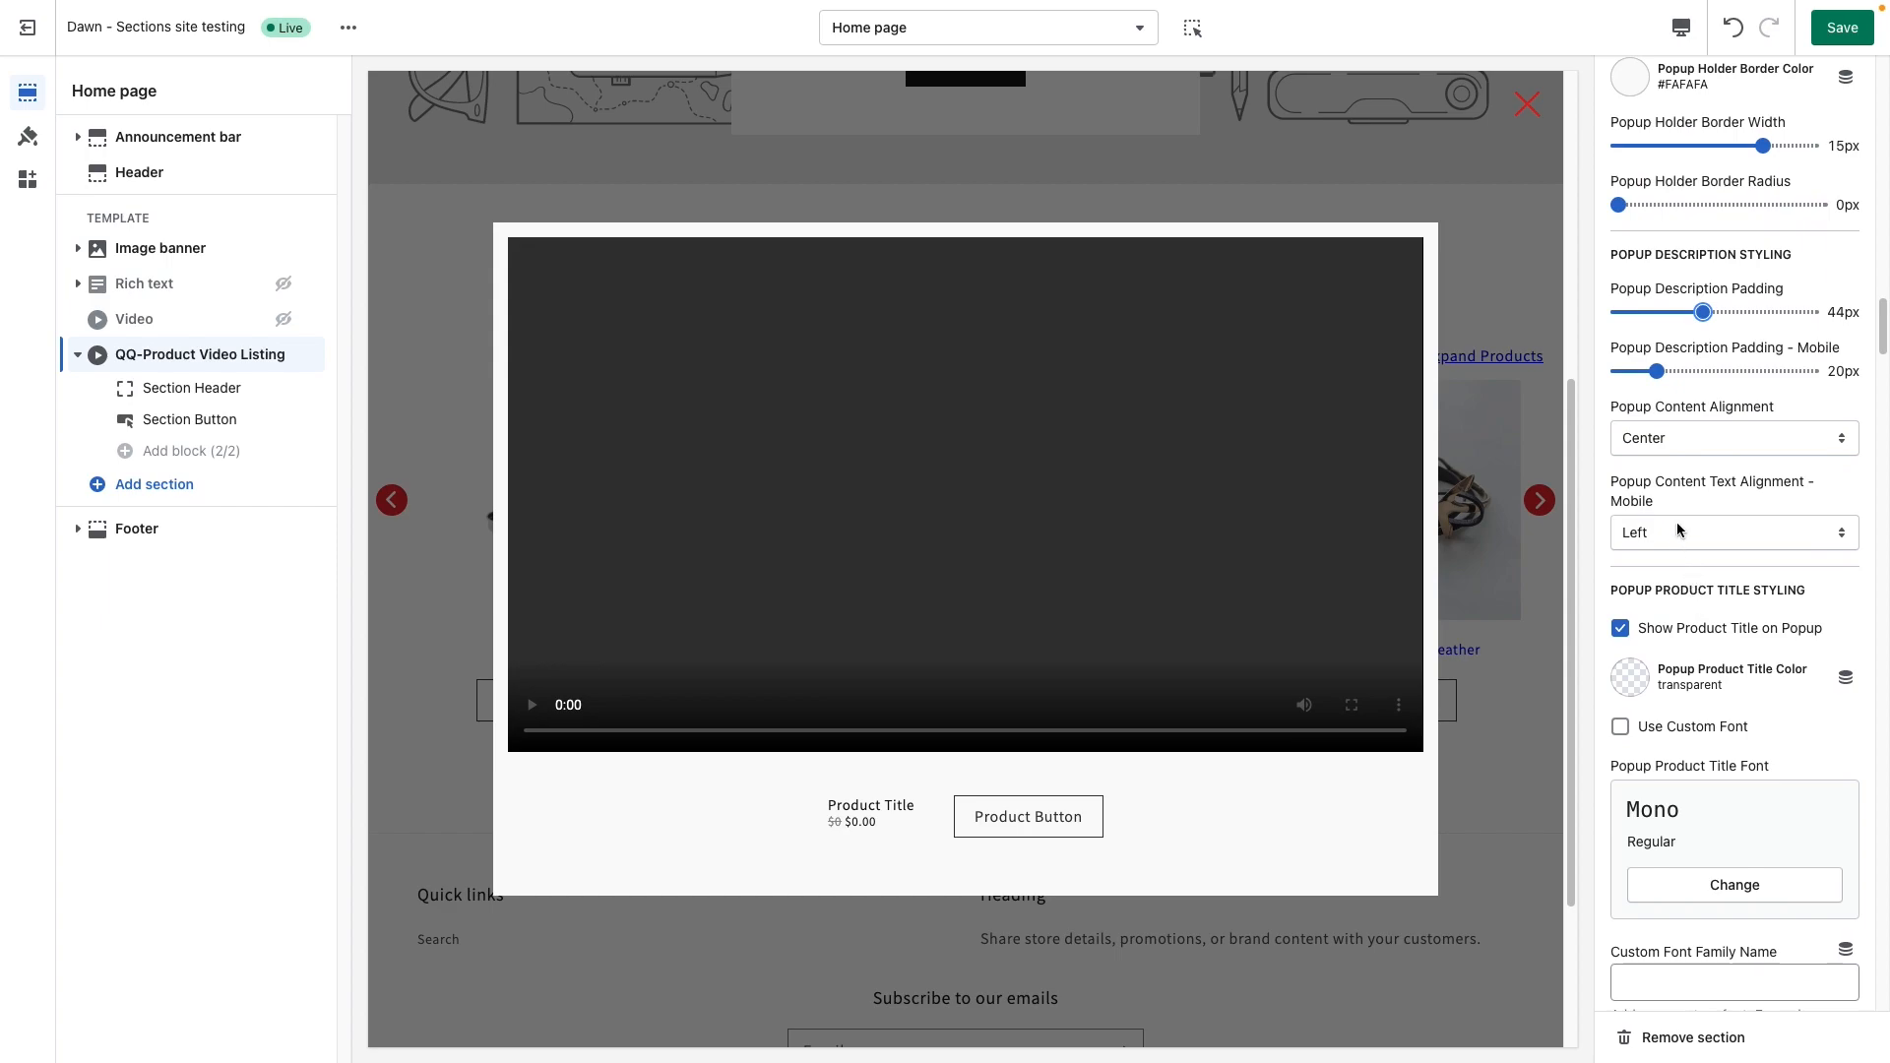
click(1691, 440)
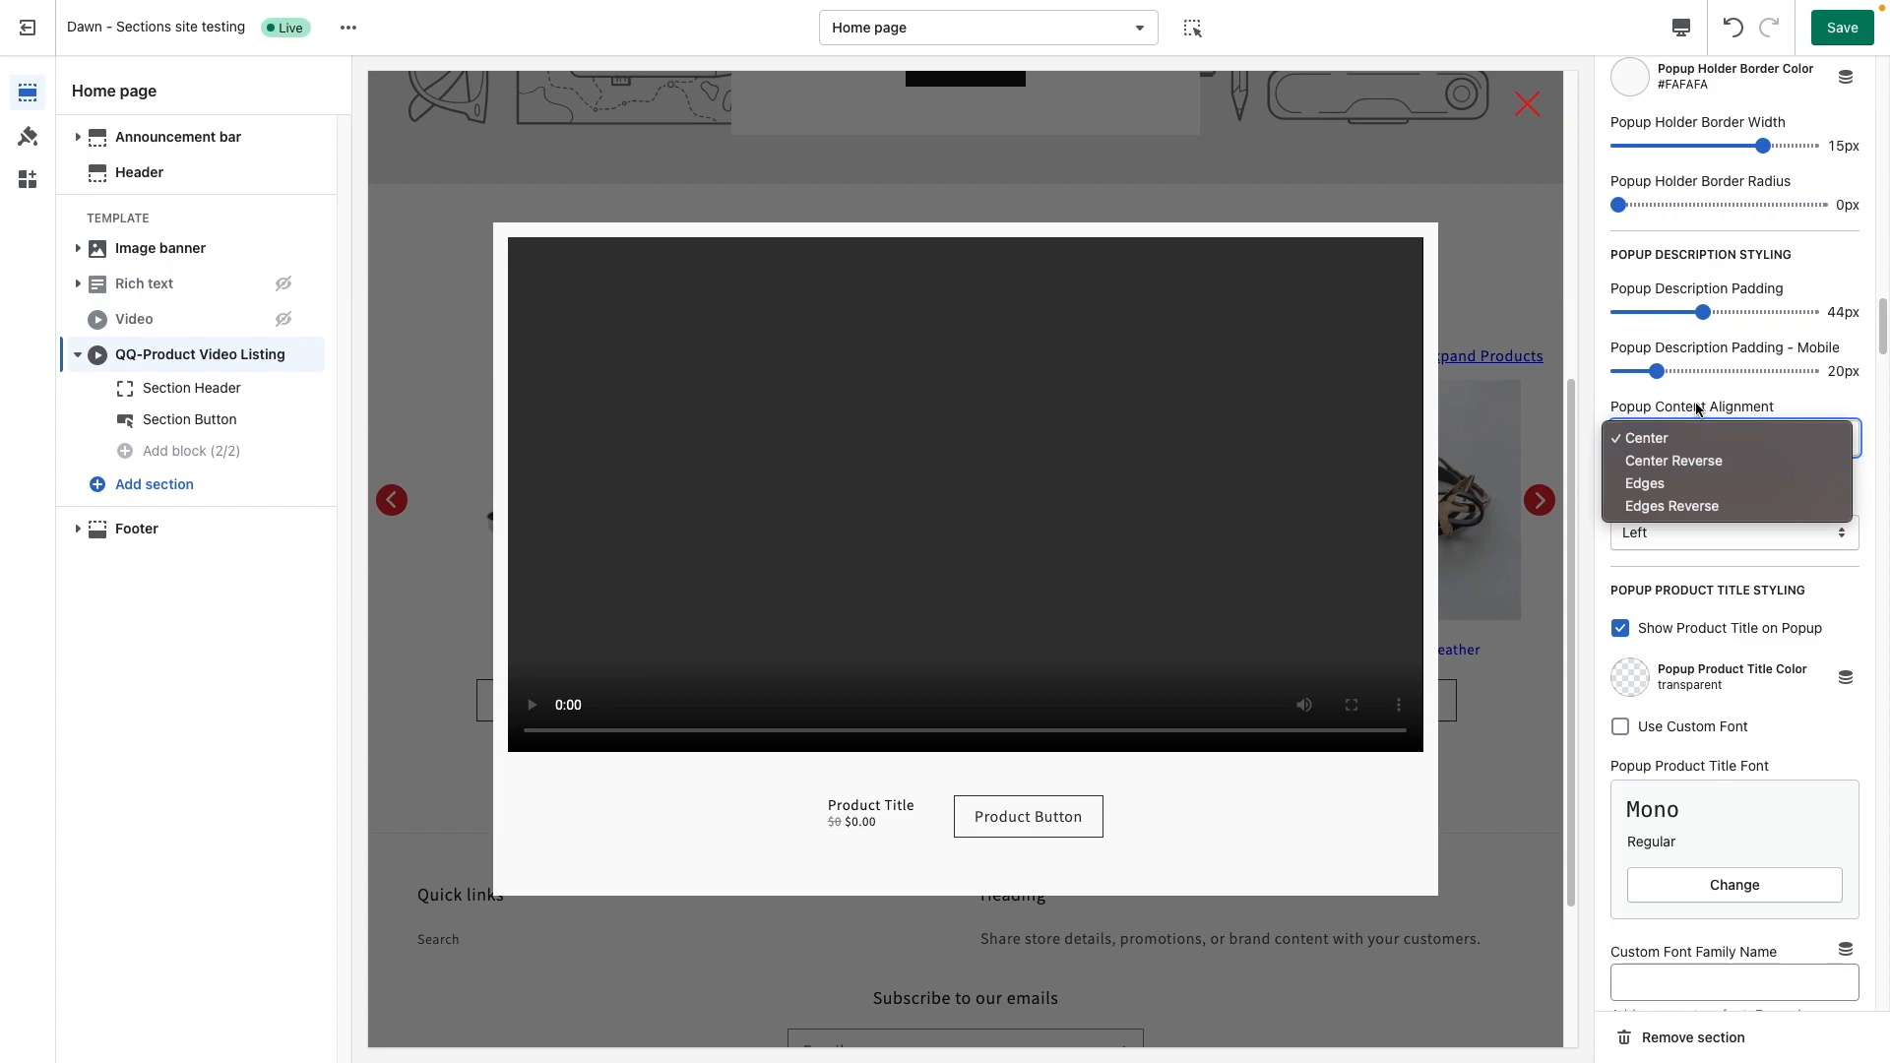
click(1692, 440)
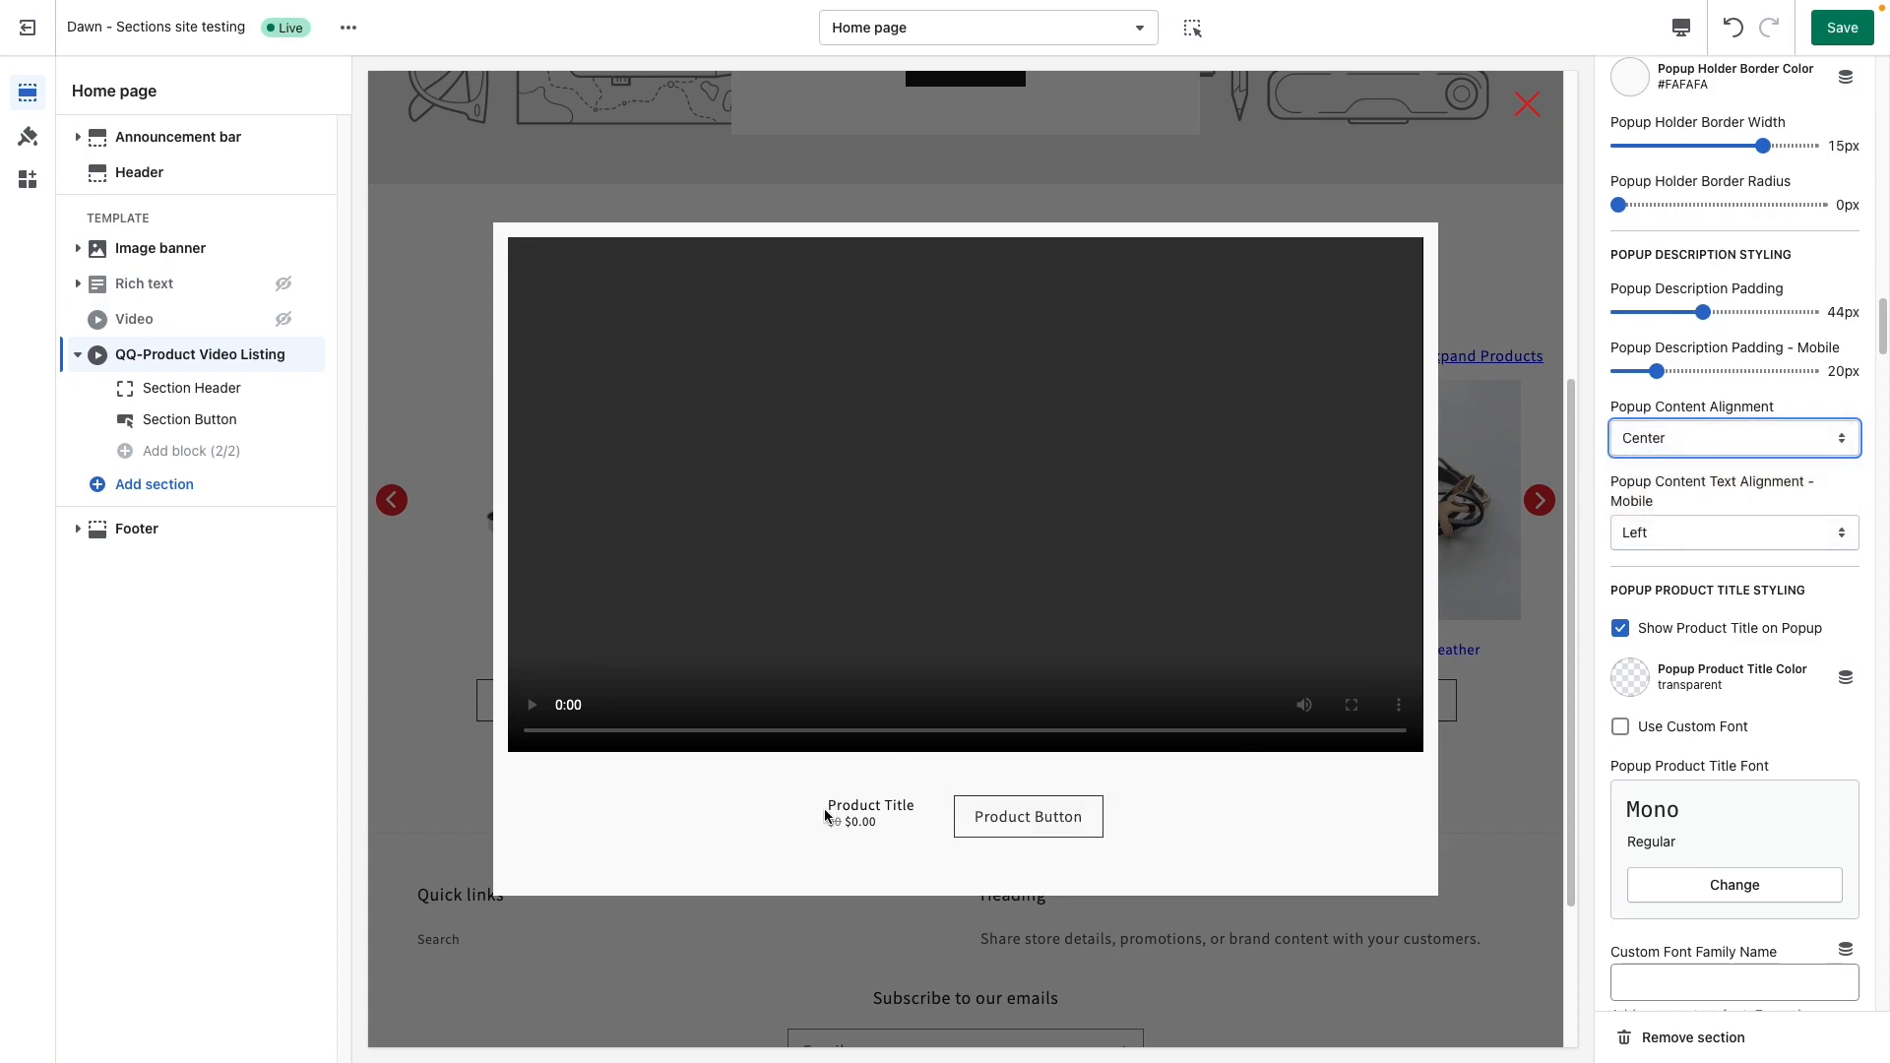
drag(835, 807, 863, 823)
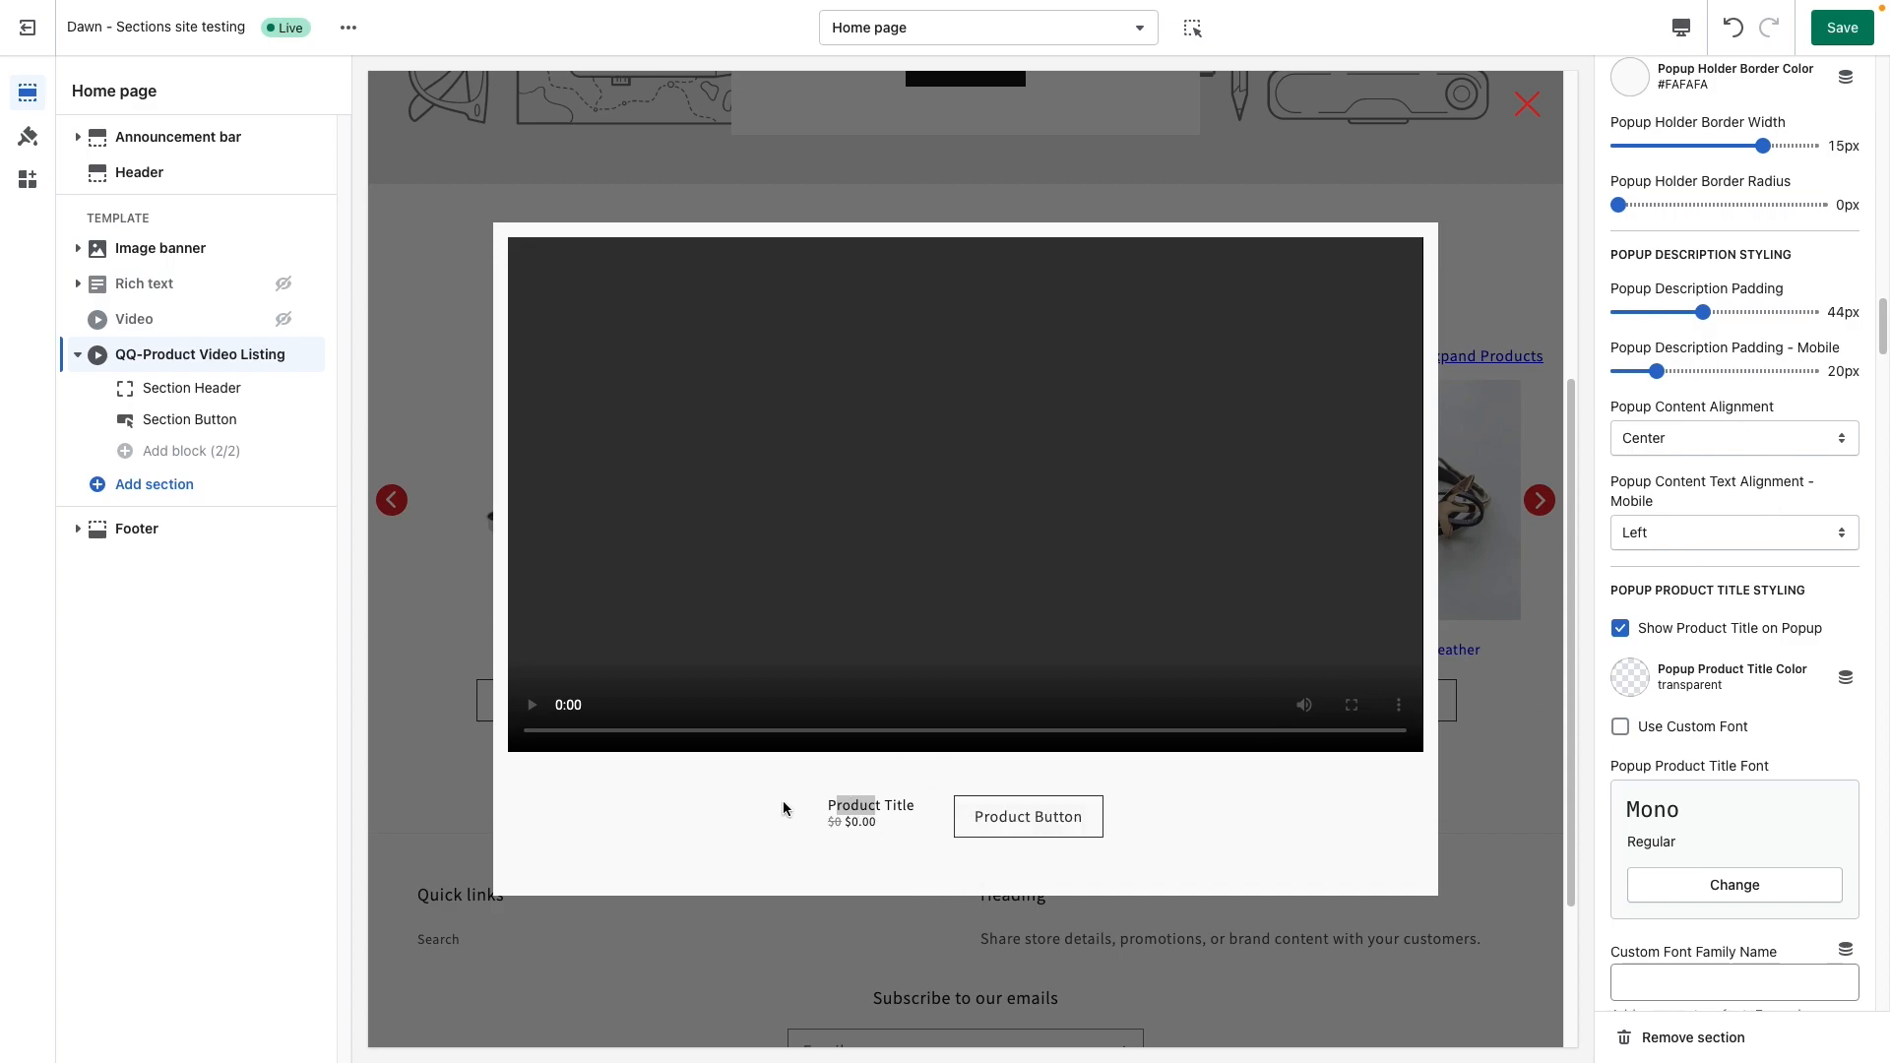
click(1741, 533)
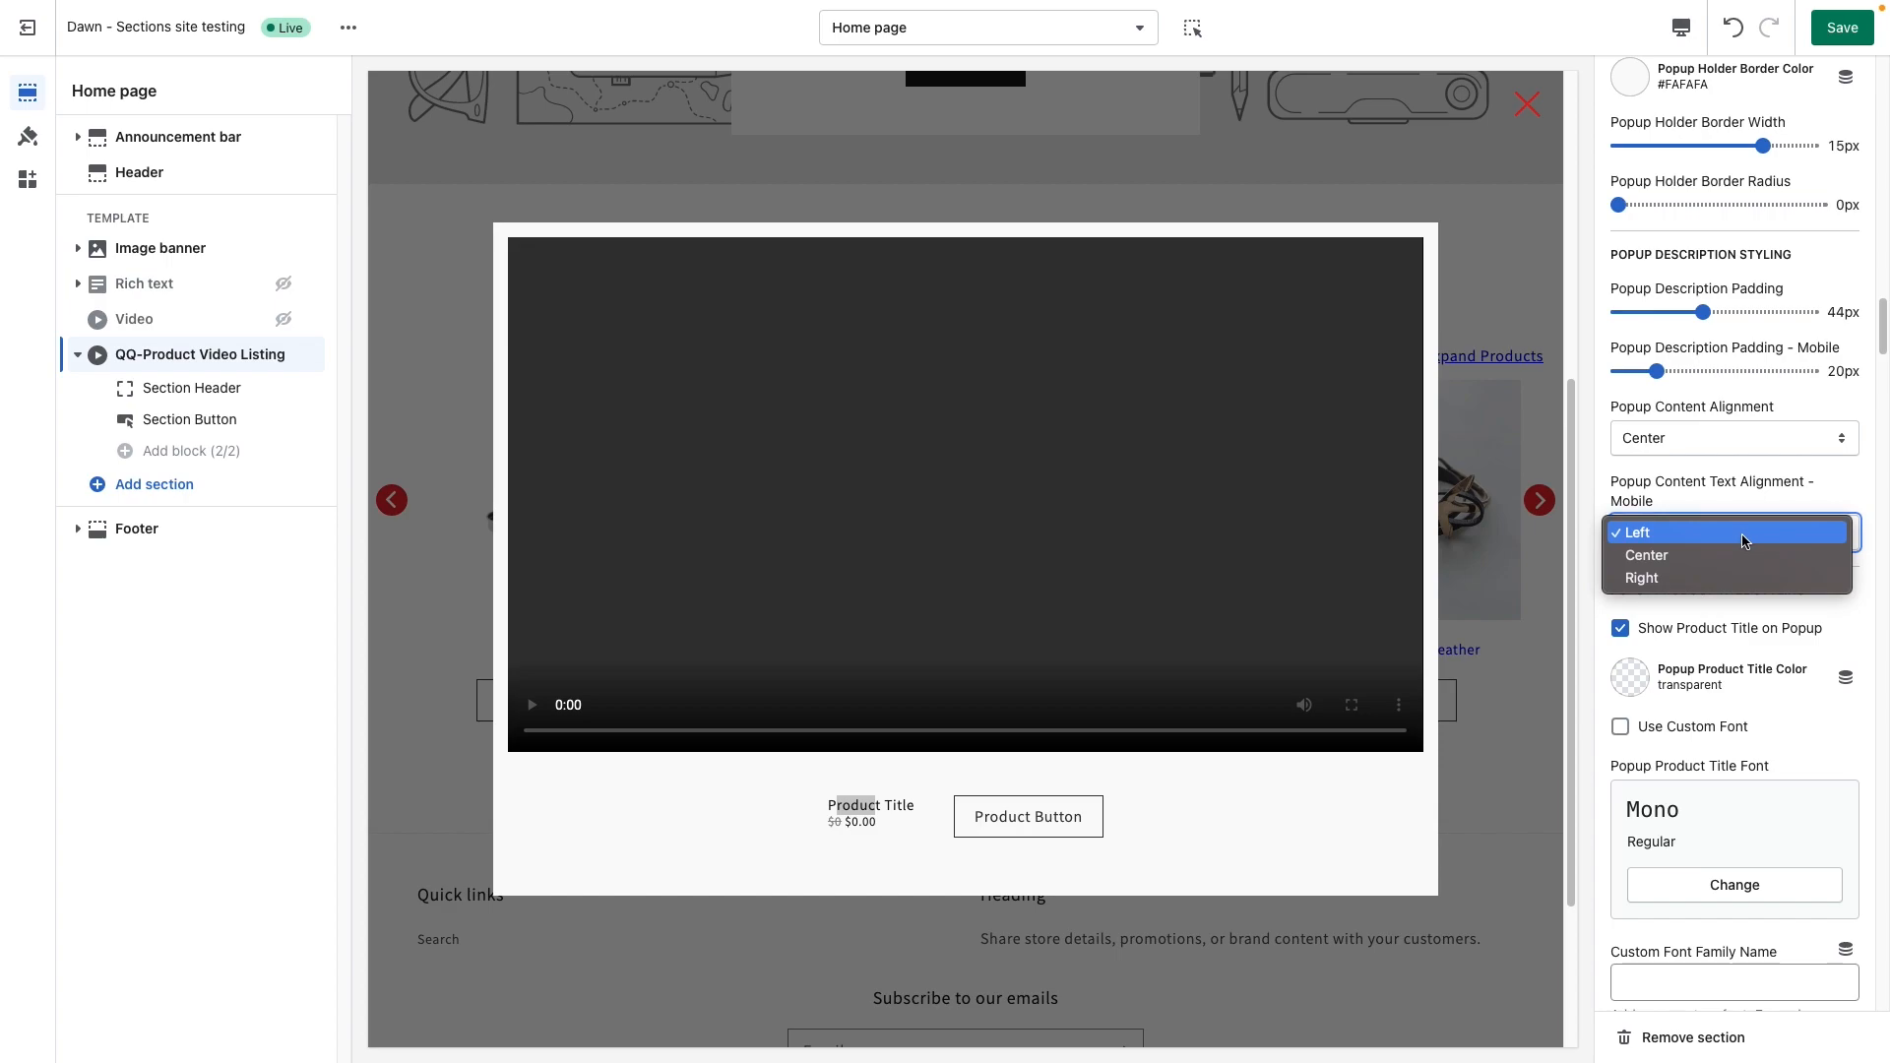
click(1718, 497)
Set the Popup Content Alignment to Edges after trying Center Reverse and Edges Reverse.
click(1714, 446)
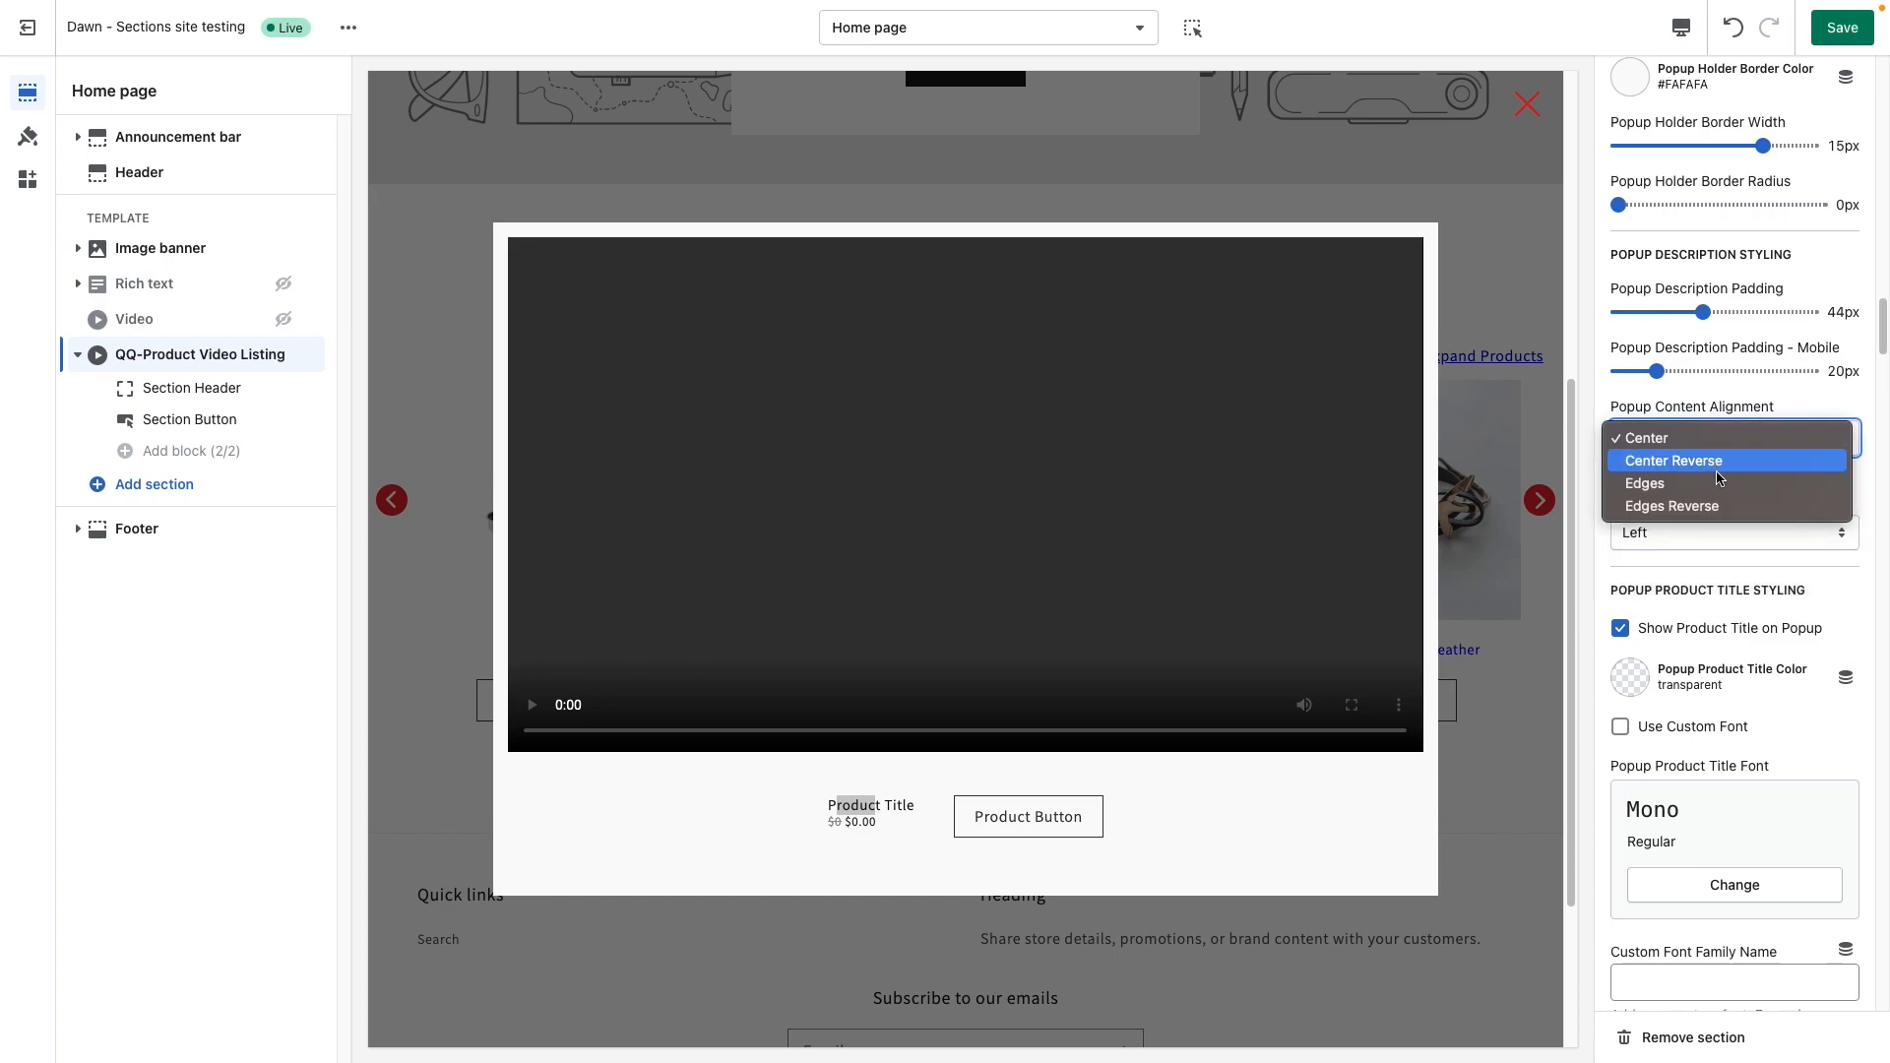
click(1713, 461)
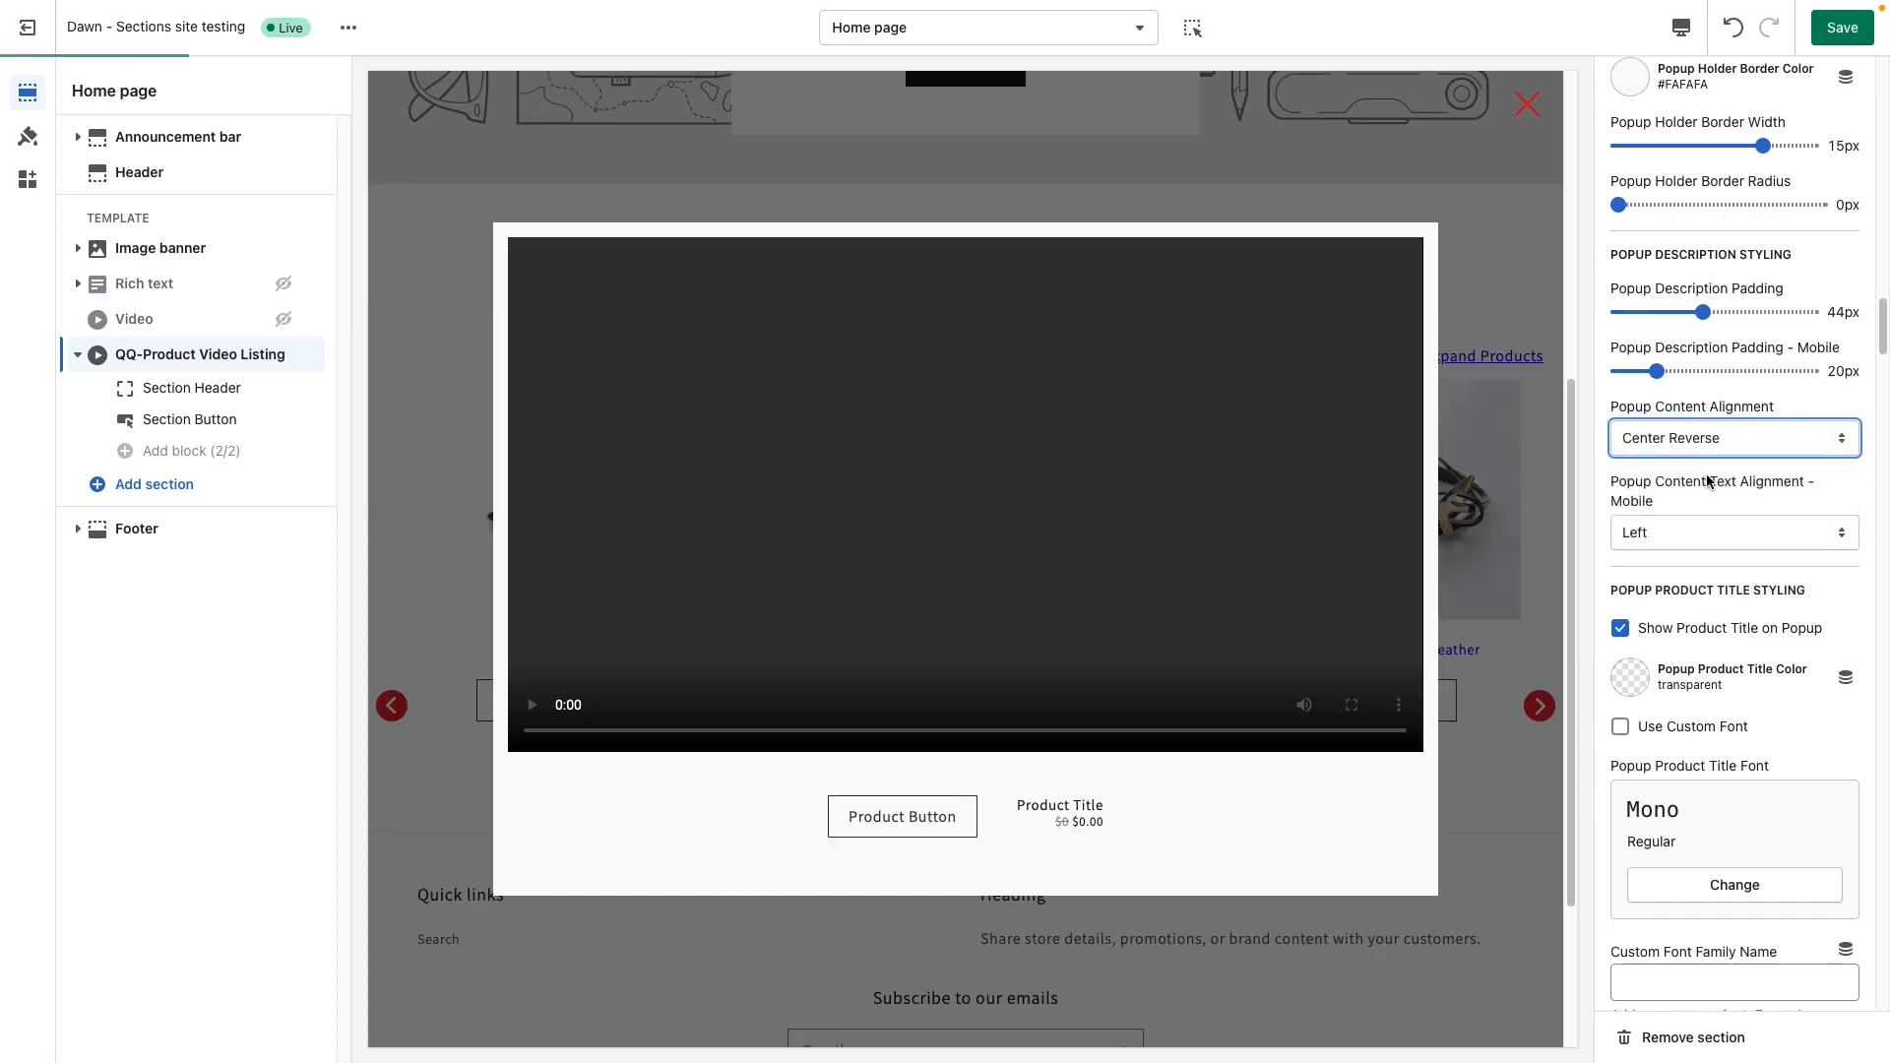
click(1702, 446)
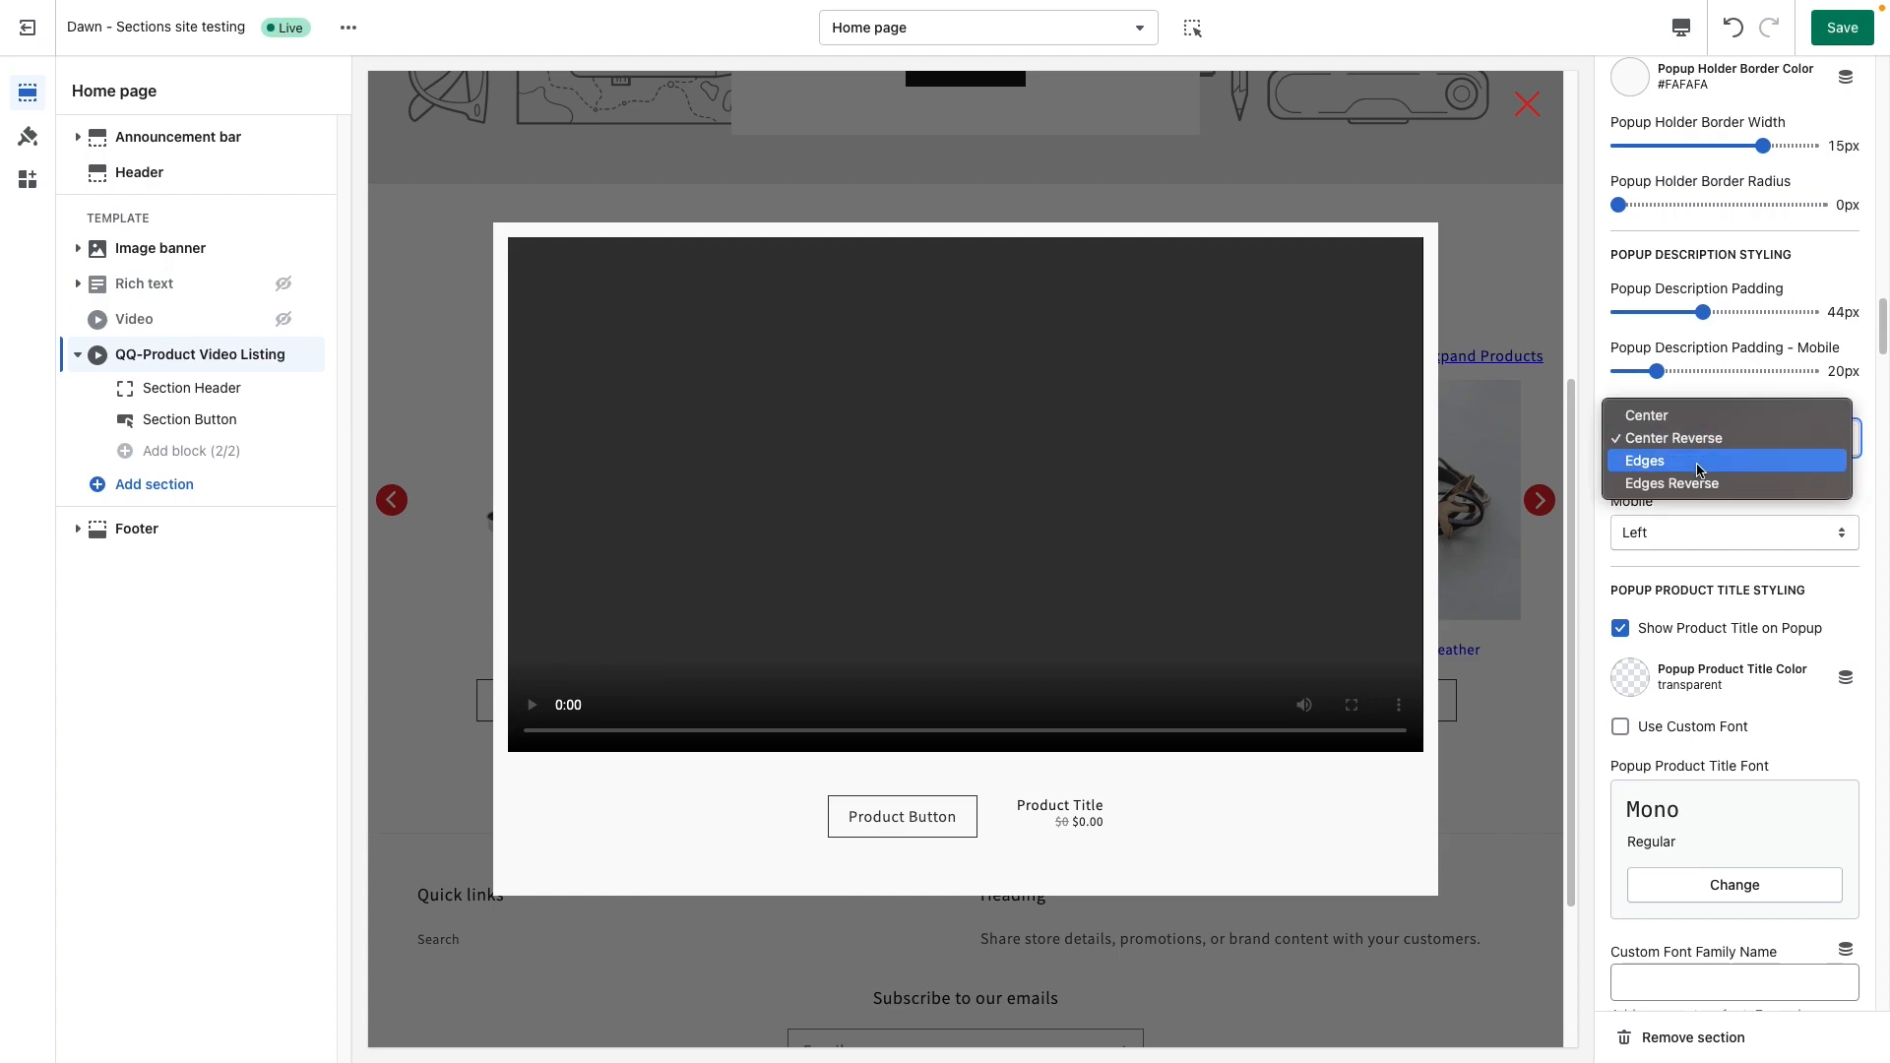
click(1698, 461)
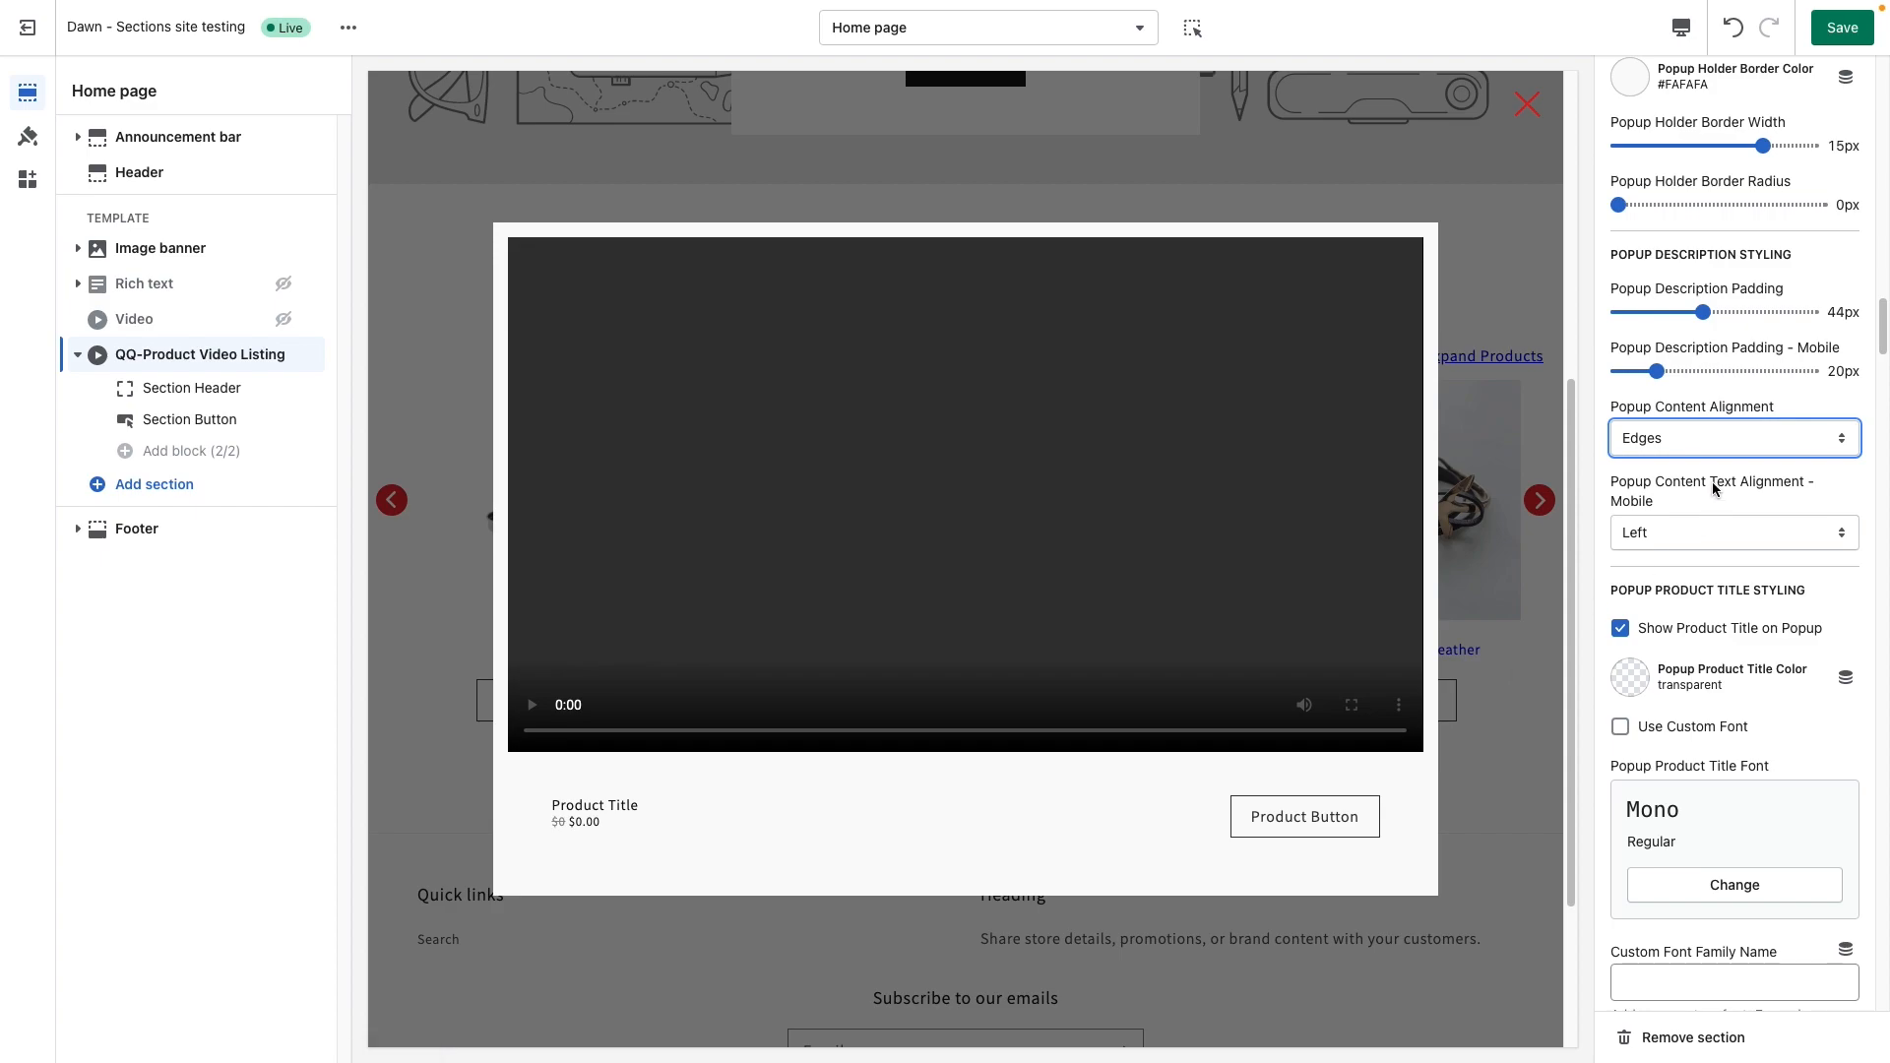
click(1680, 447)
click(1686, 463)
click(1686, 445)
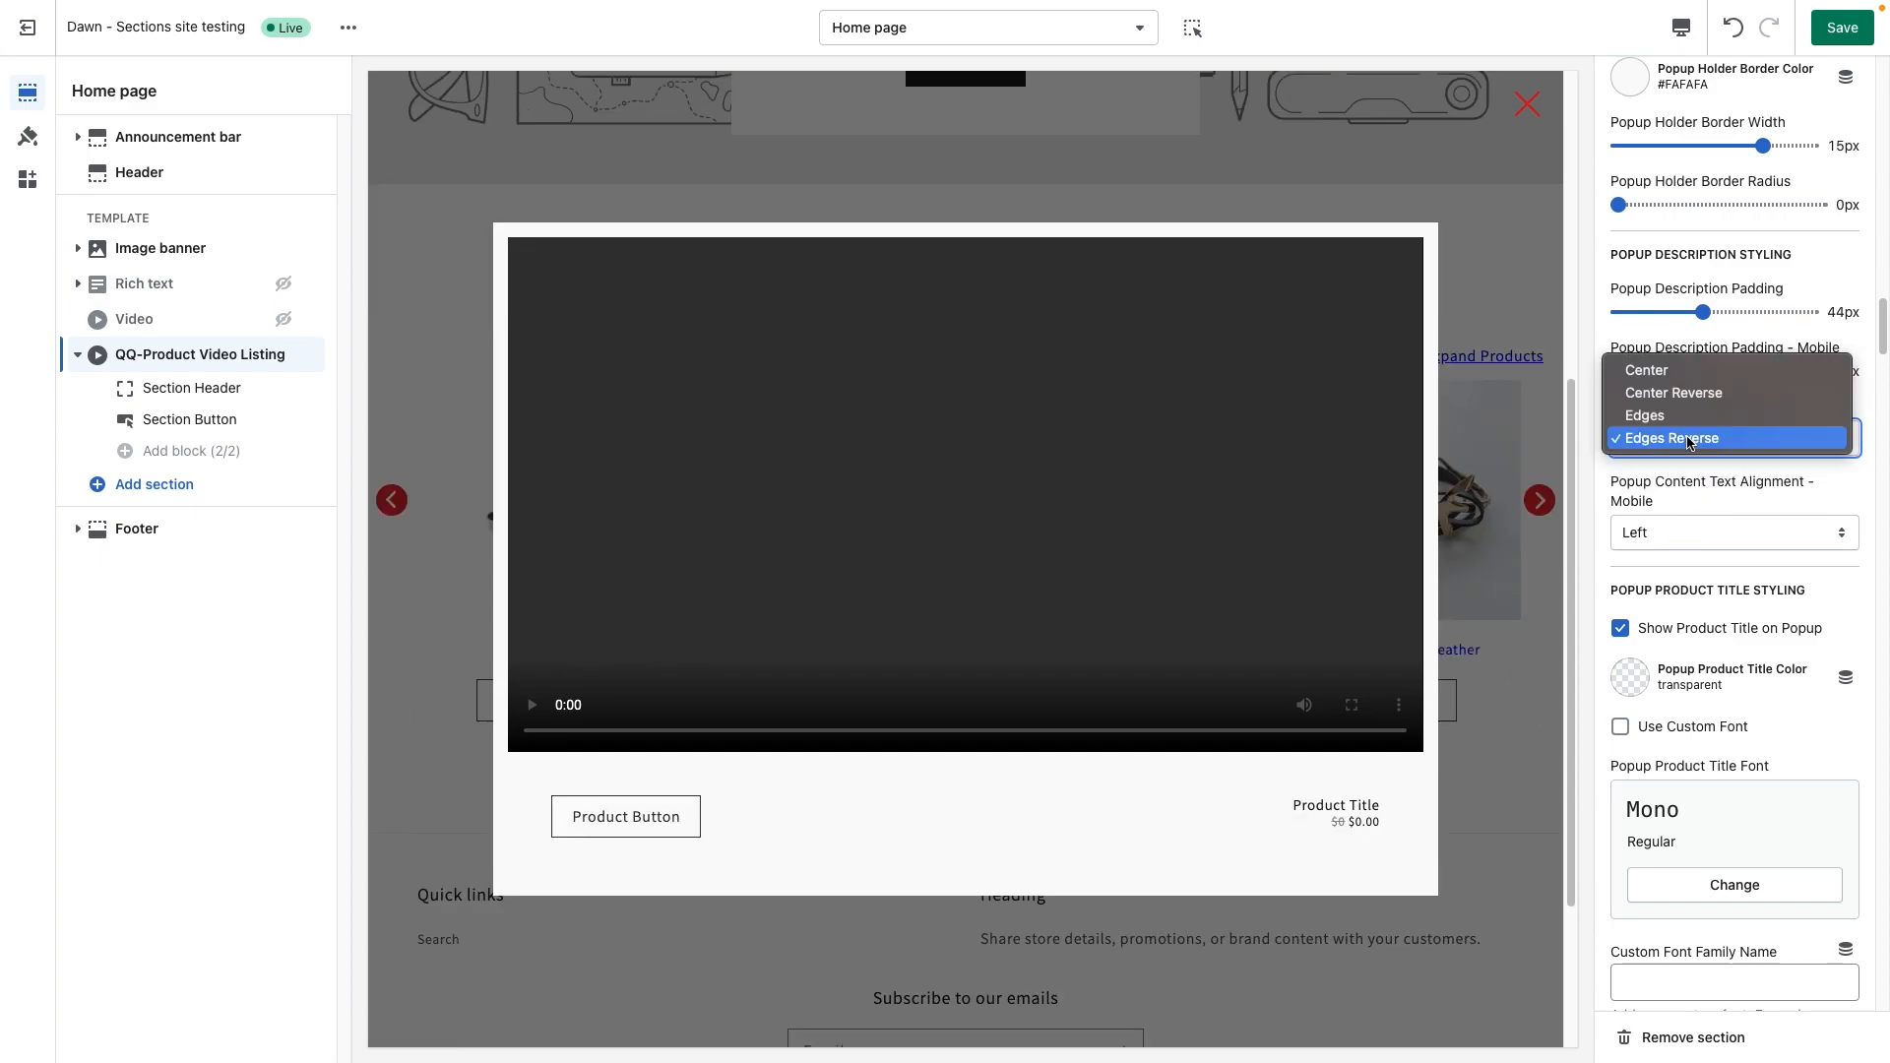
click(1688, 417)
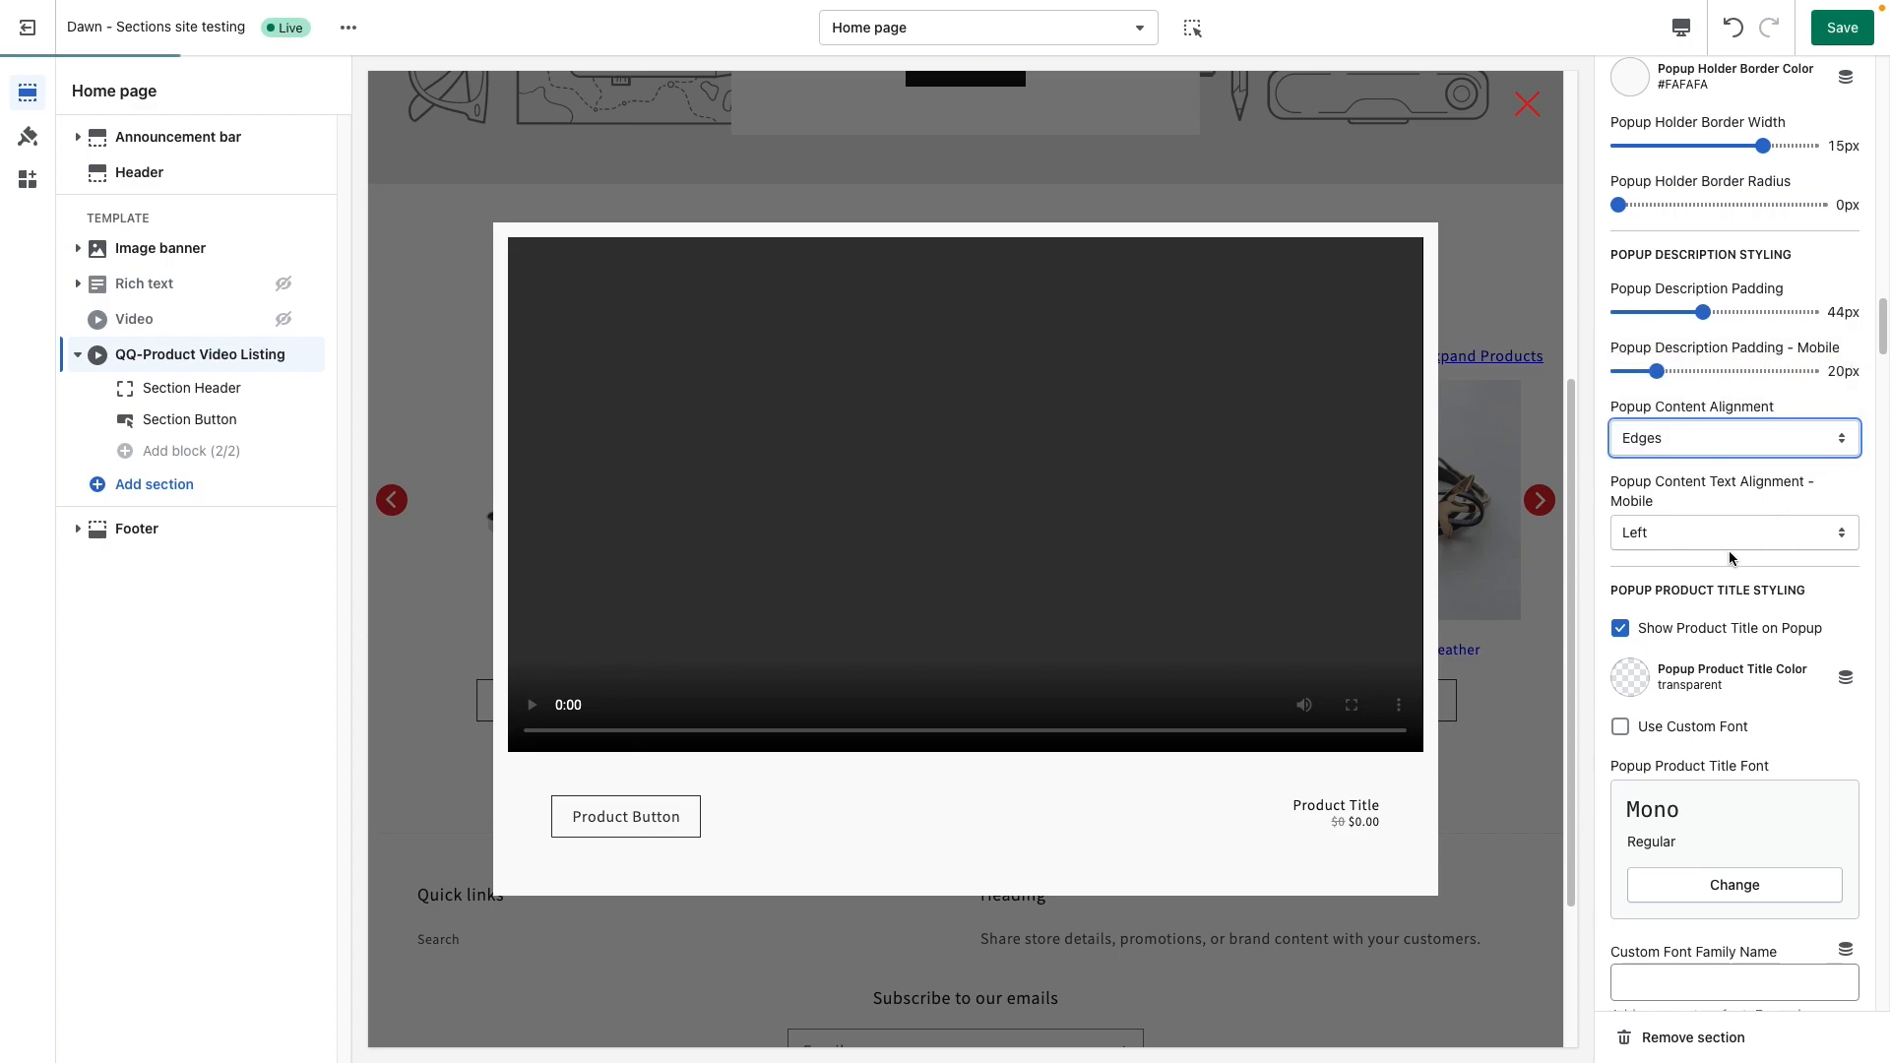
Try hiding the product title on the popup, and turn Show Product Title on Popup back on.
scroll(1723, 602, down, 3)
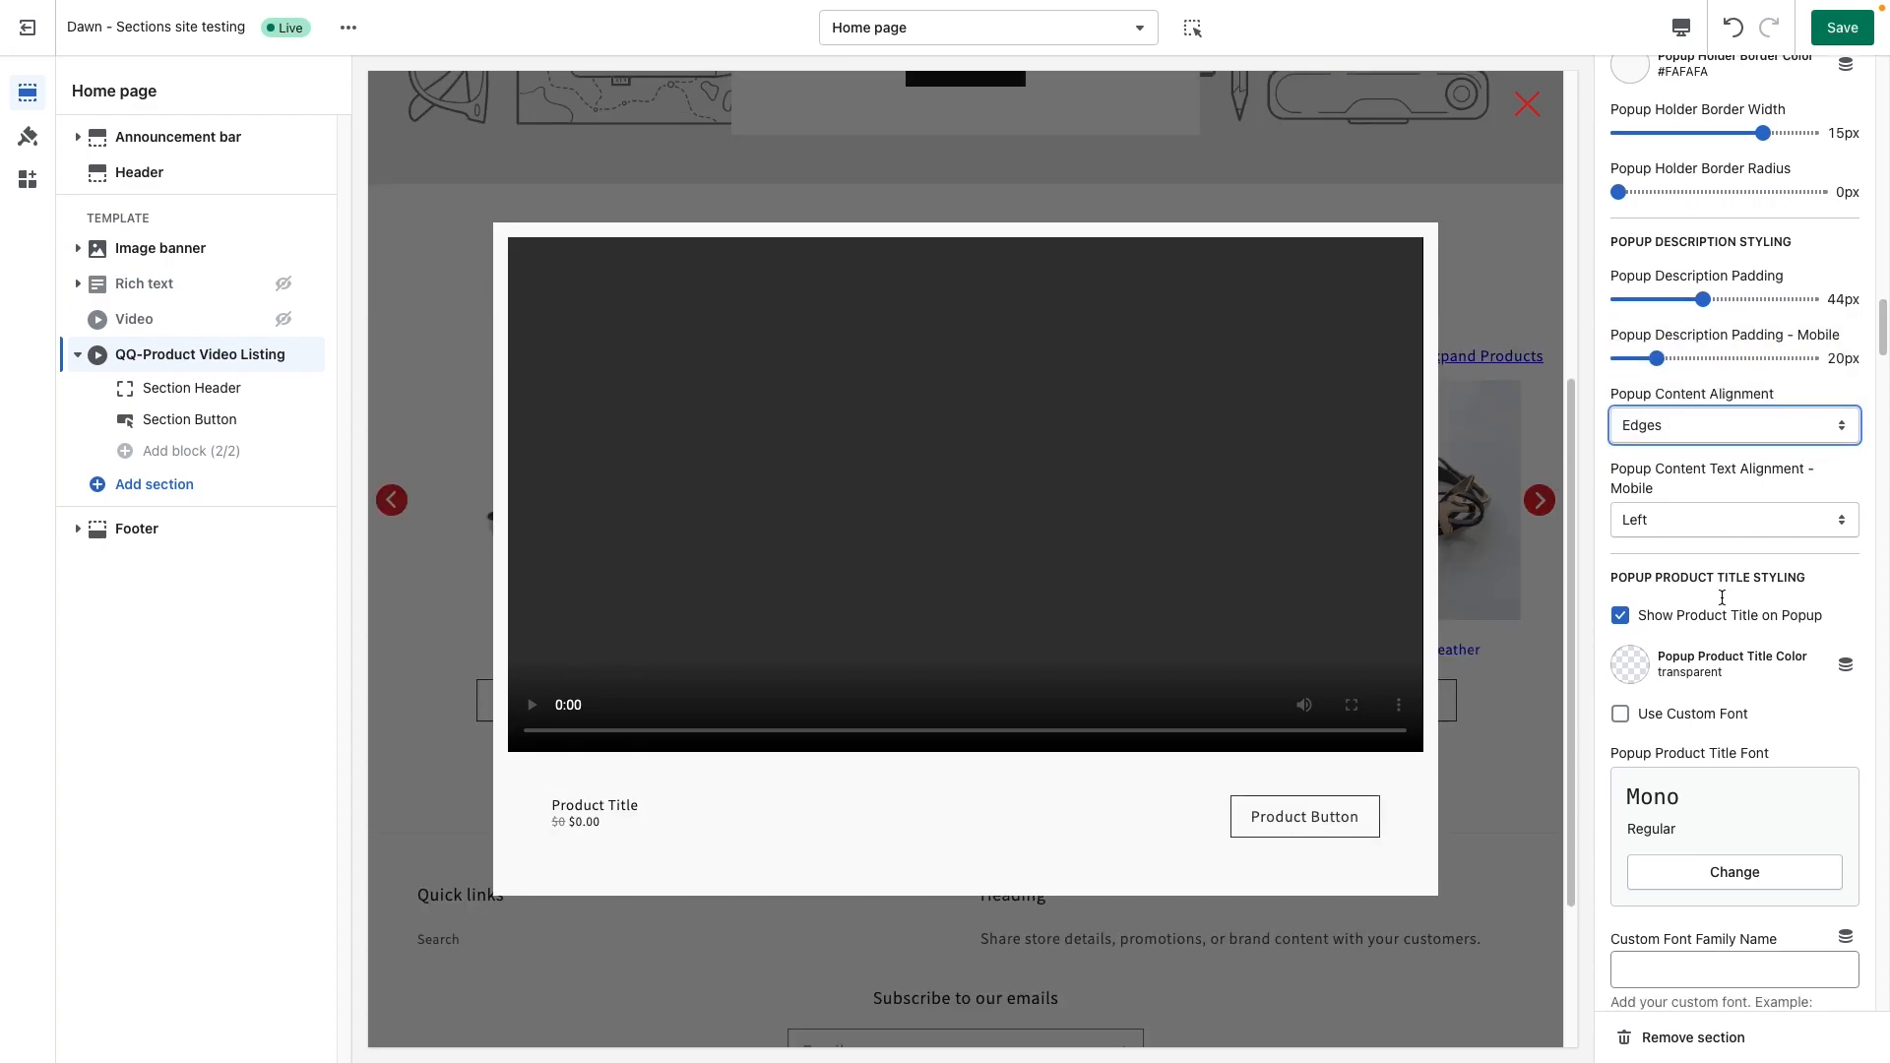
scroll(1723, 598, down, 5)
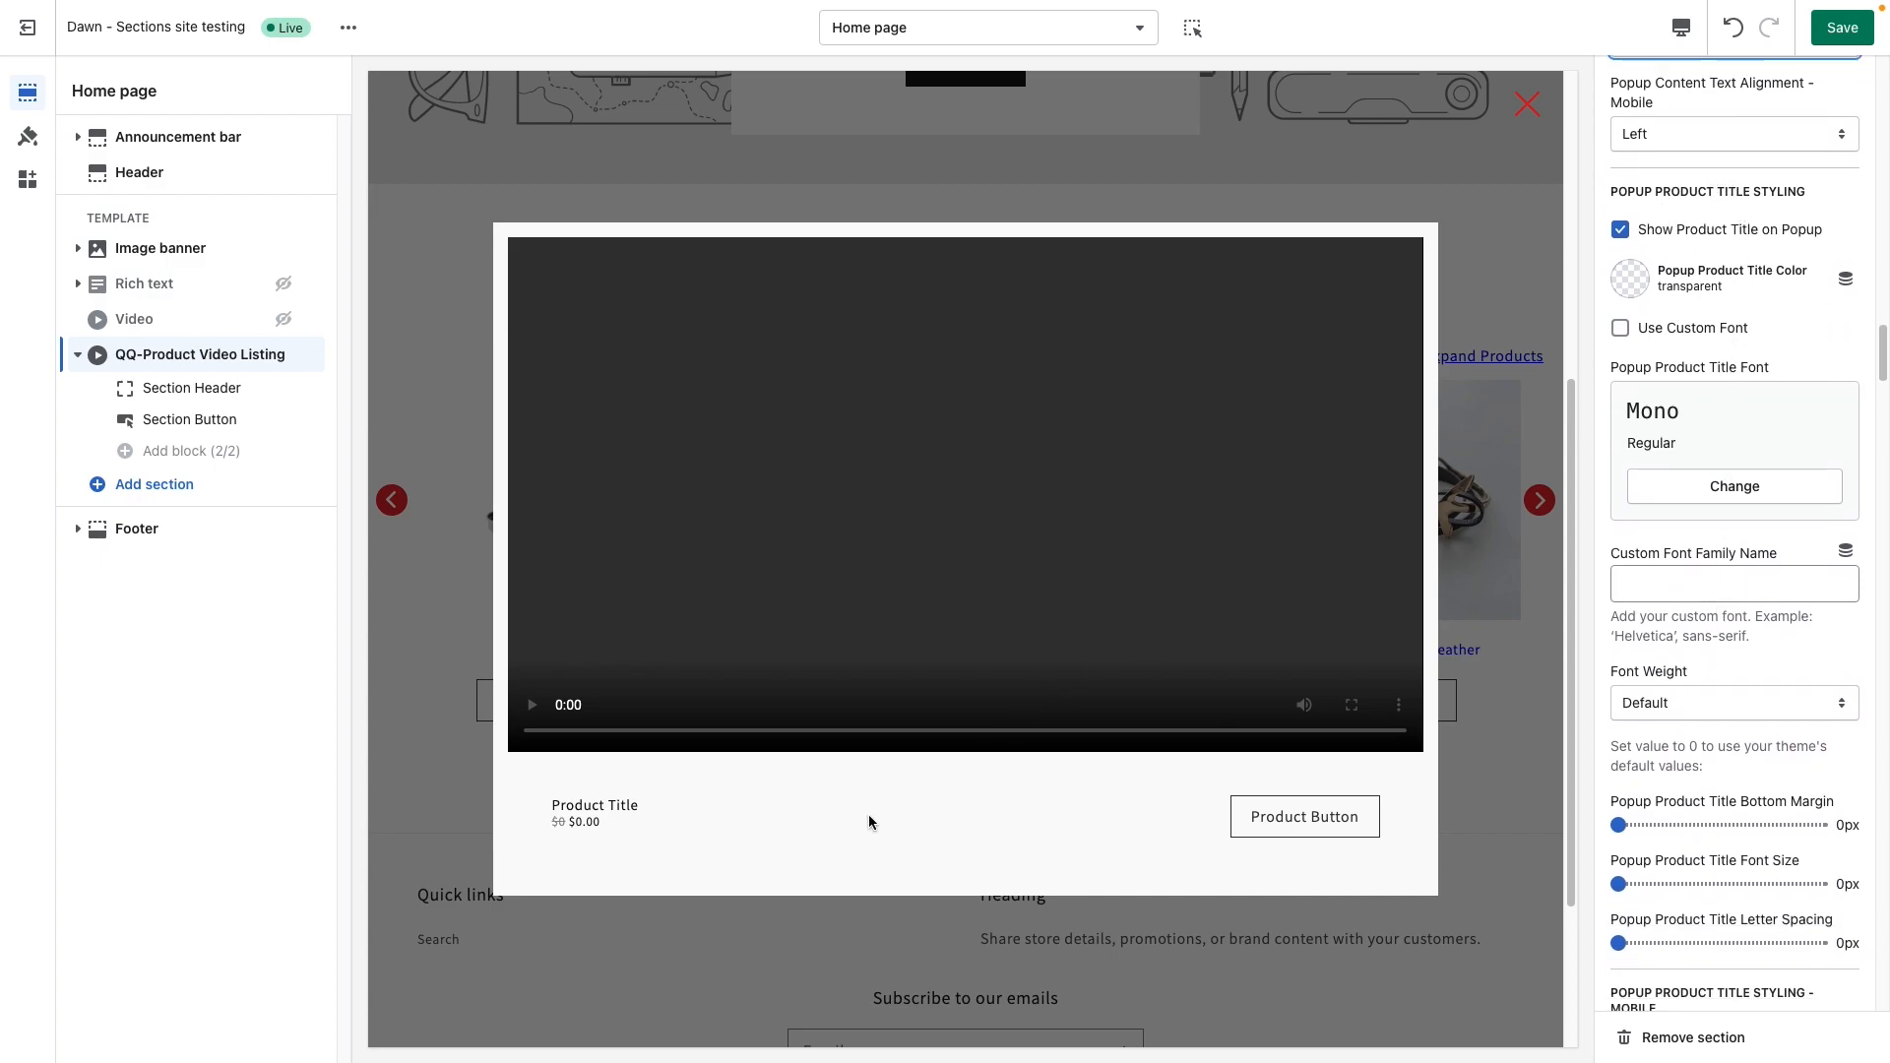
click(1621, 231)
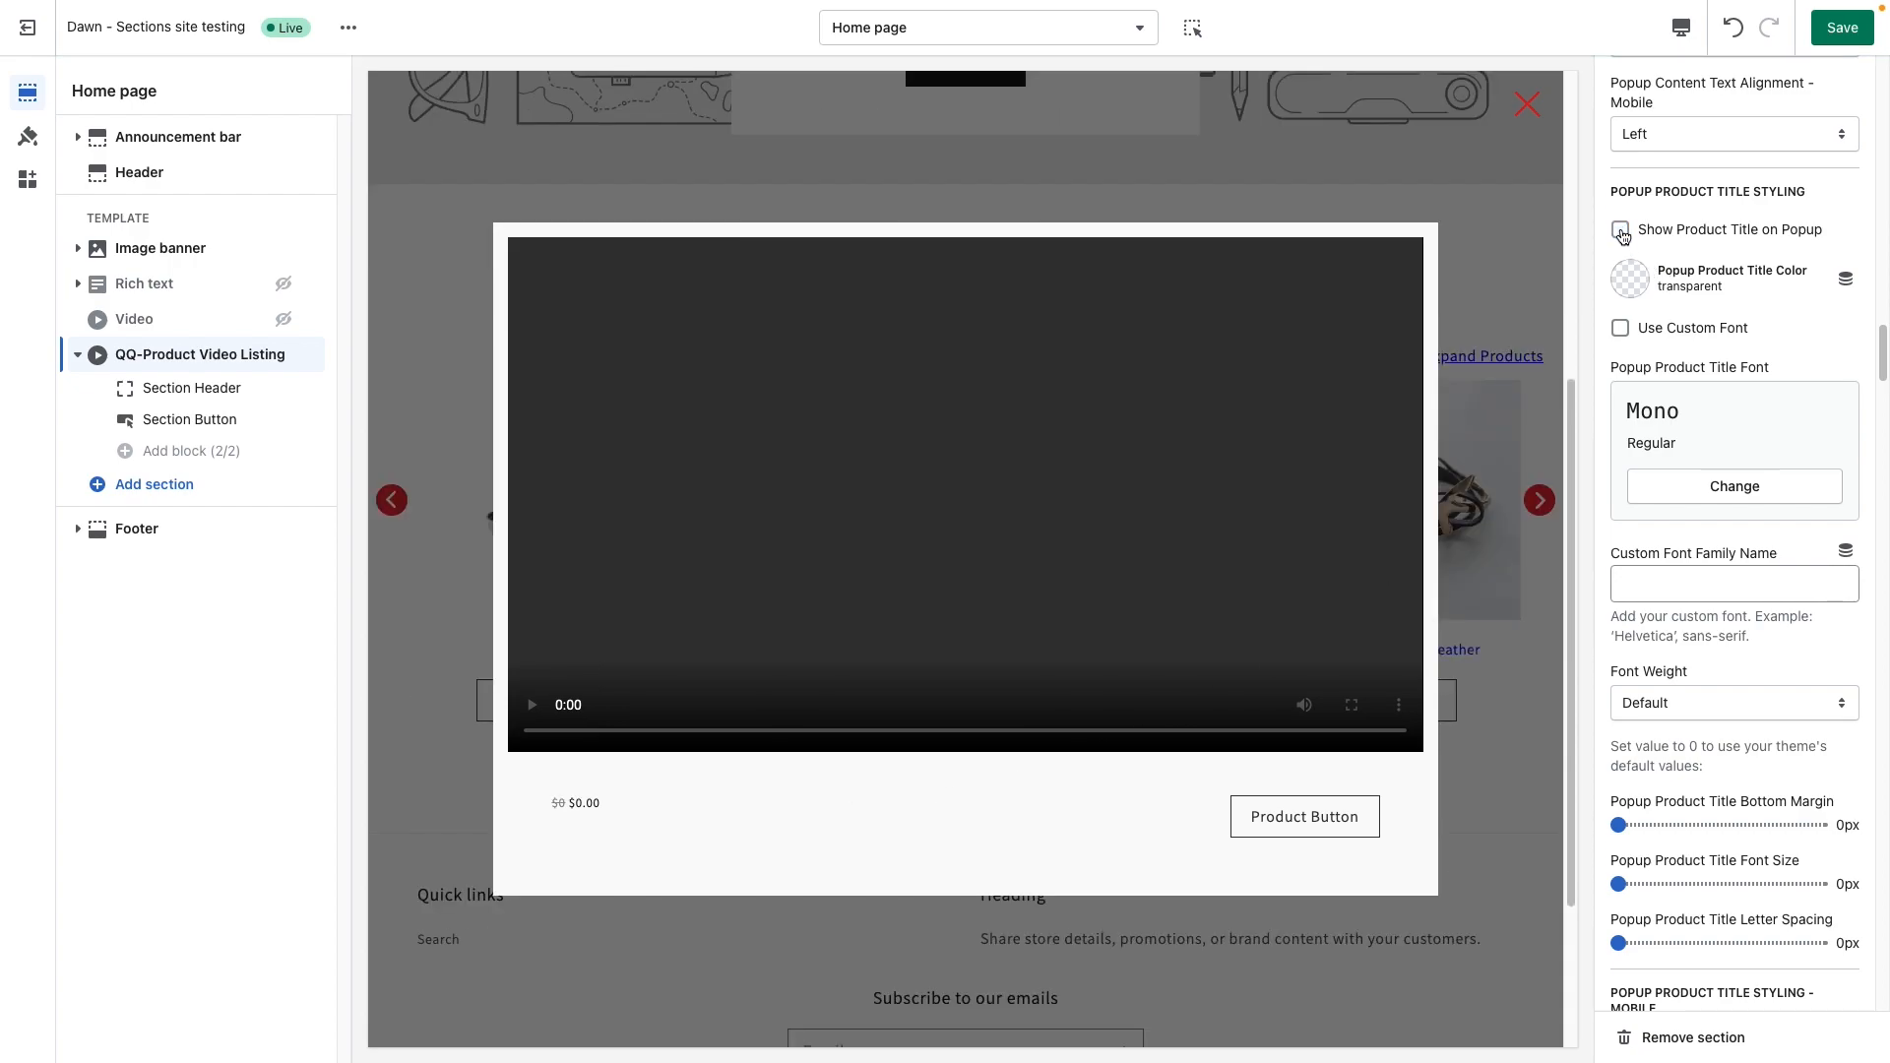
click(1620, 230)
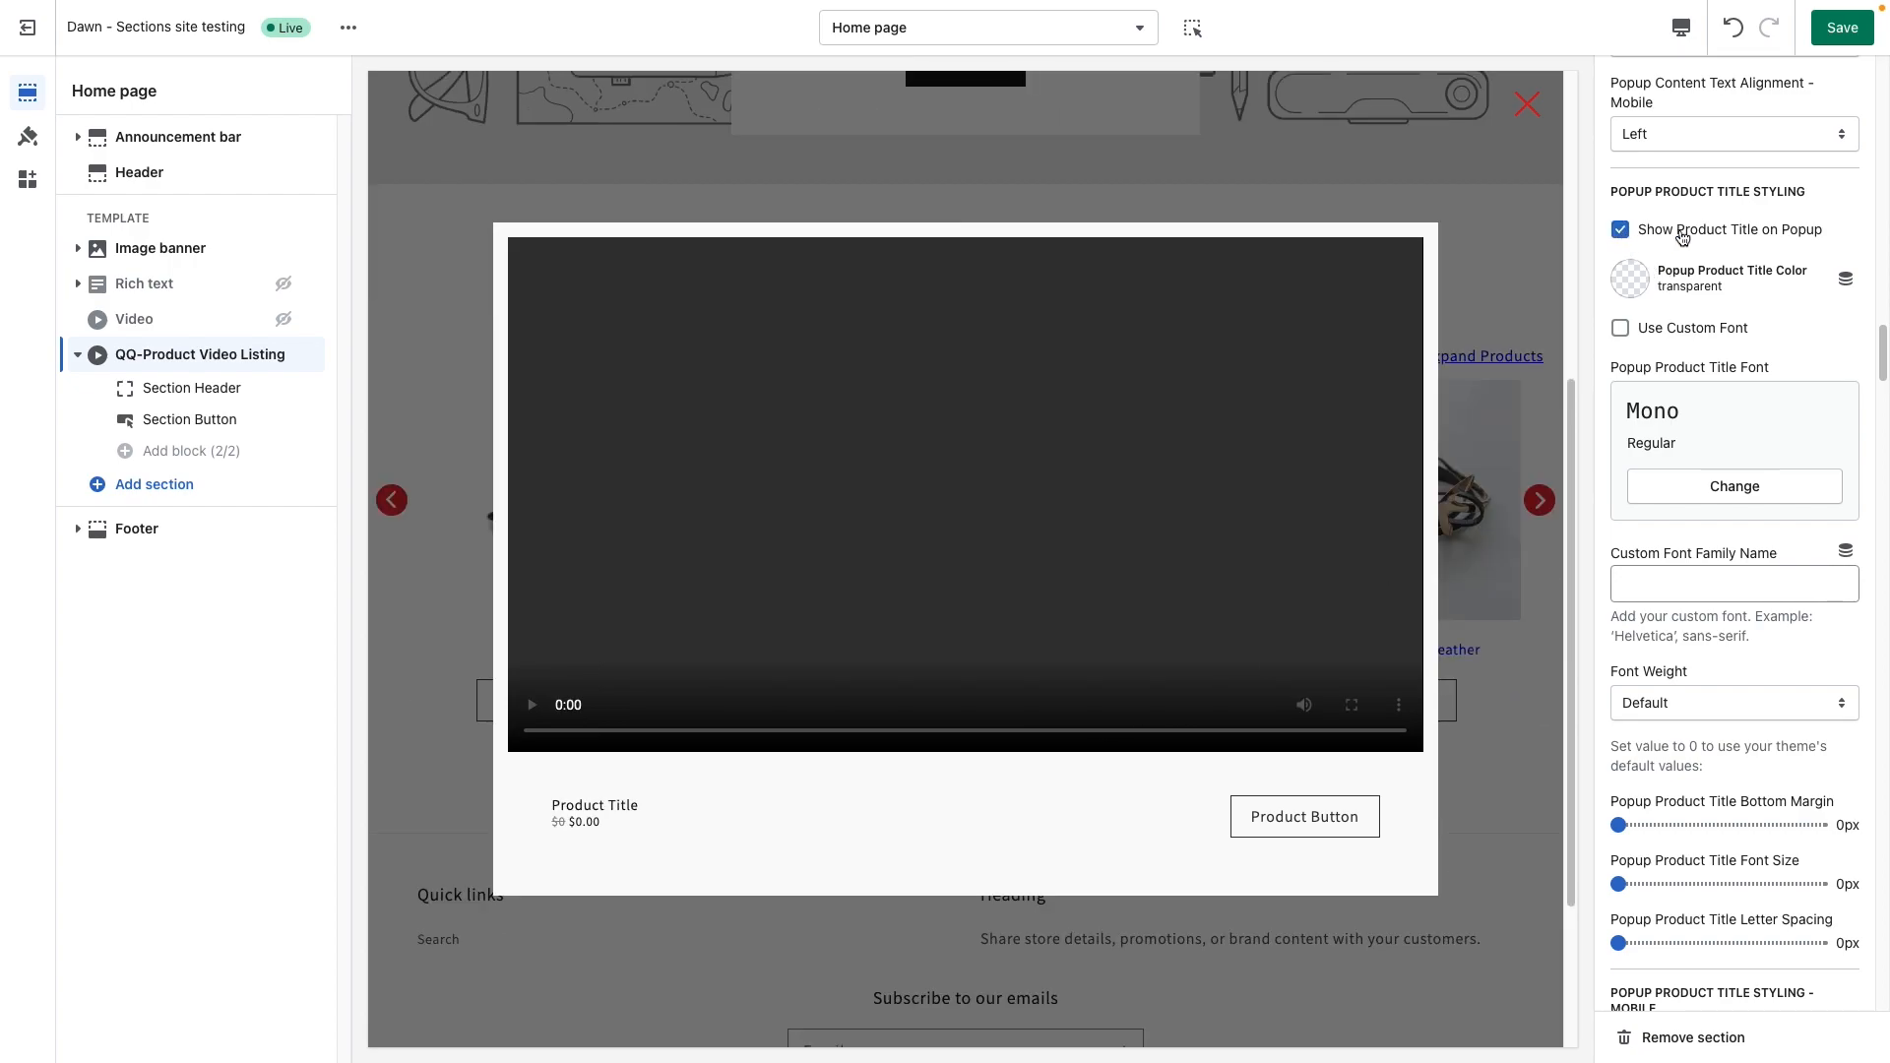
Set the Popup Product Title Color to red #E74040 and enable Use Custom Font for the title.
click(1632, 285)
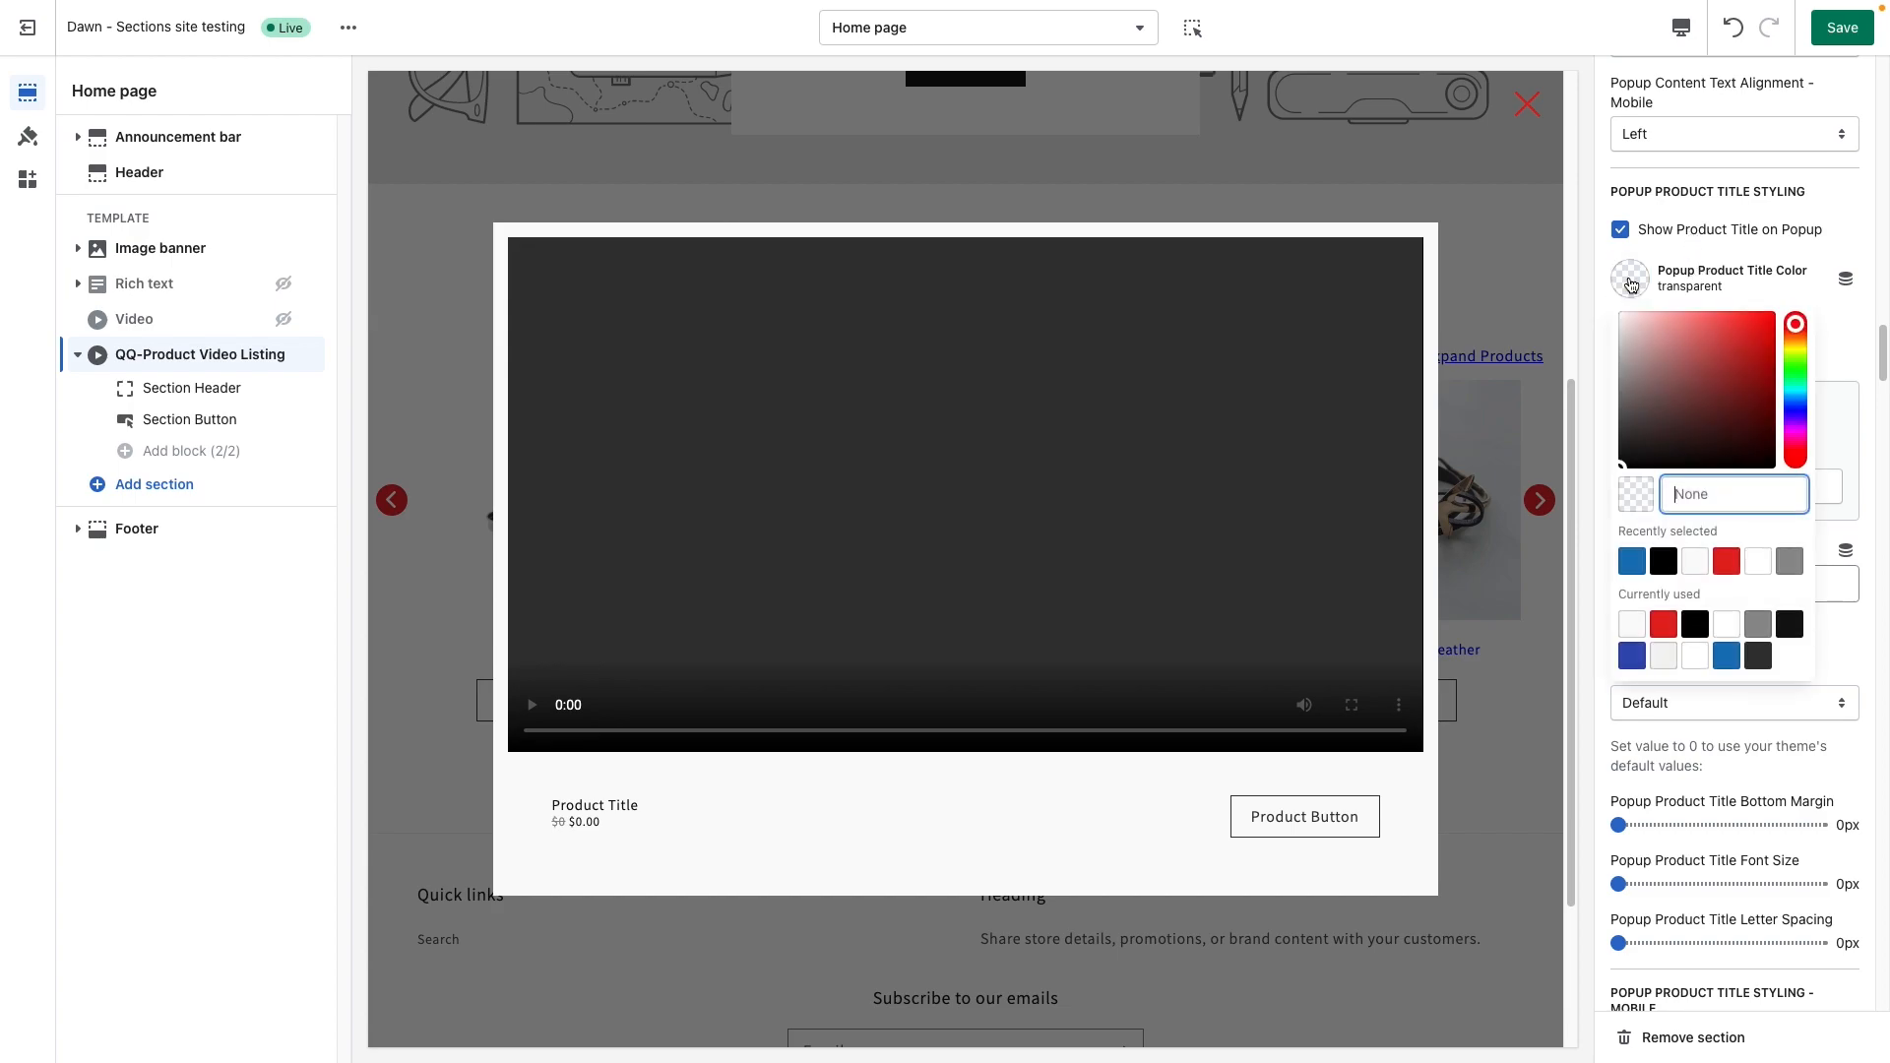
click(1733, 326)
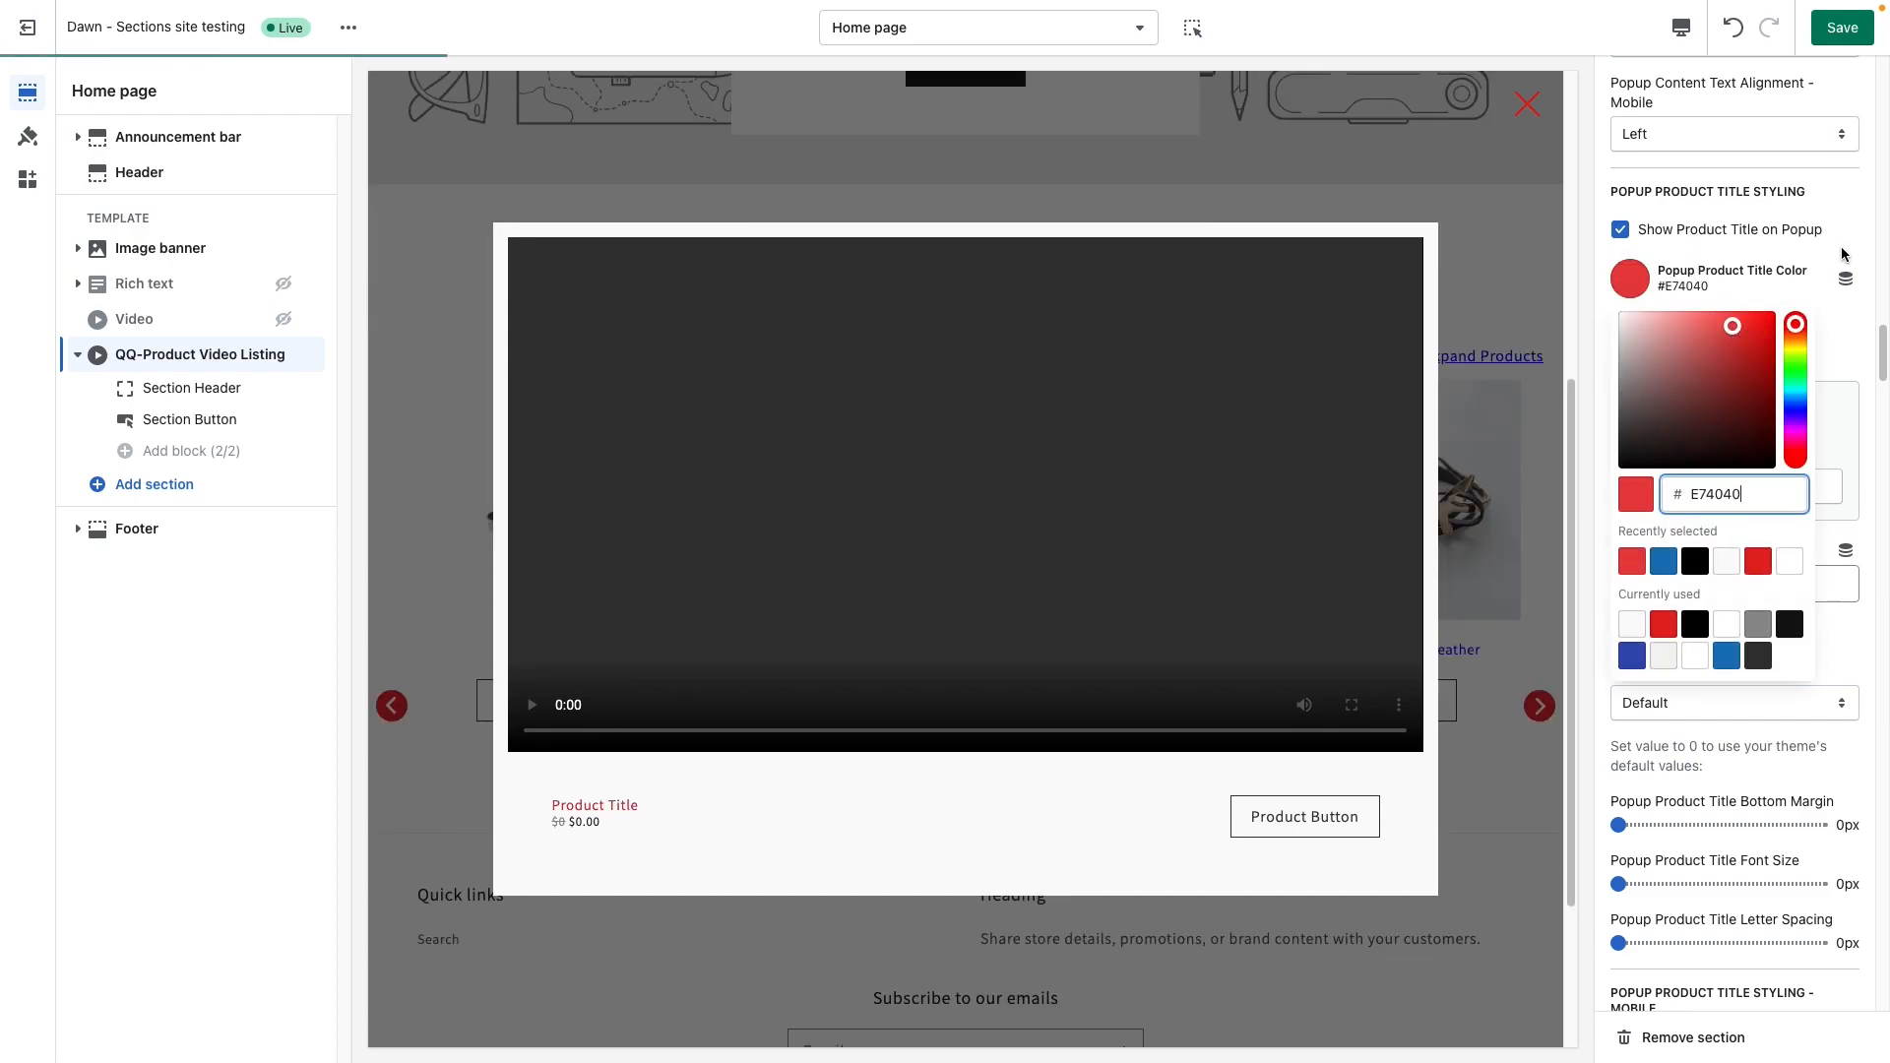
key(Escape)
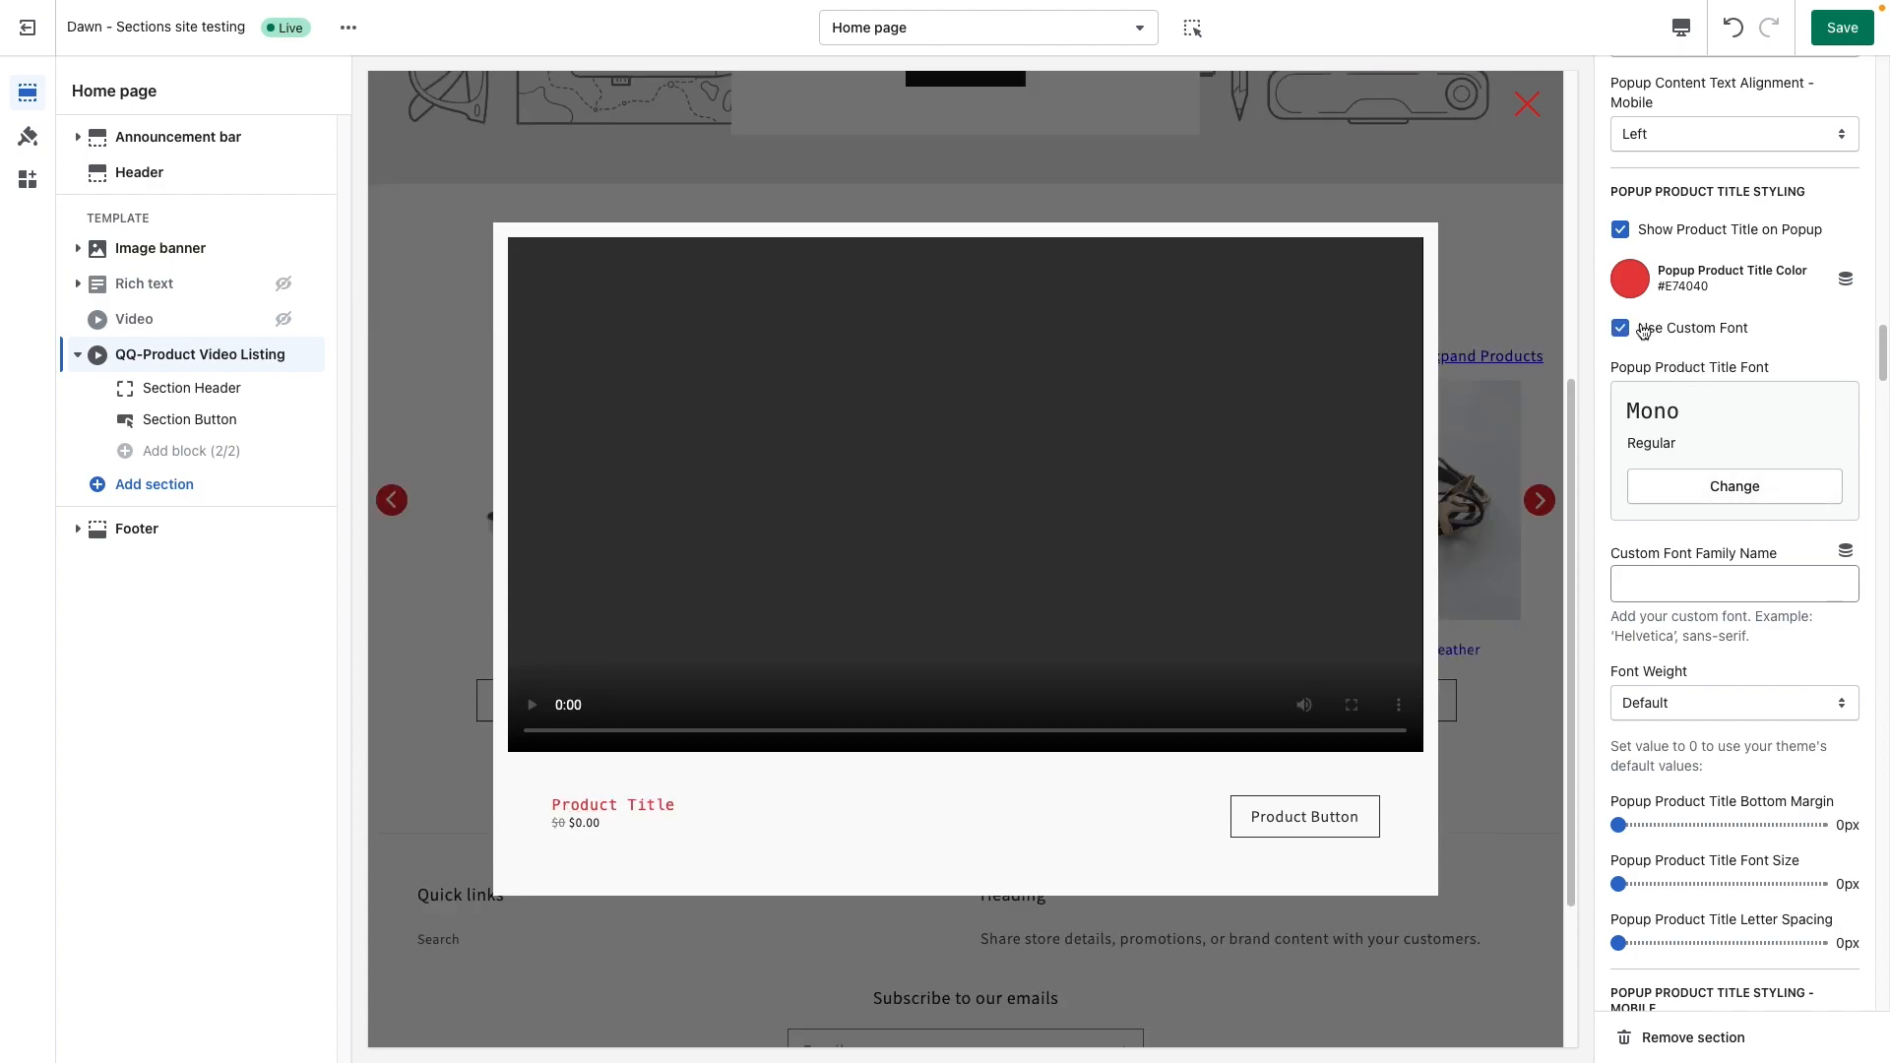
Change the Popup Product Title Font to Anonymous Pro.
click(1709, 489)
scroll(1739, 675, down, 2)
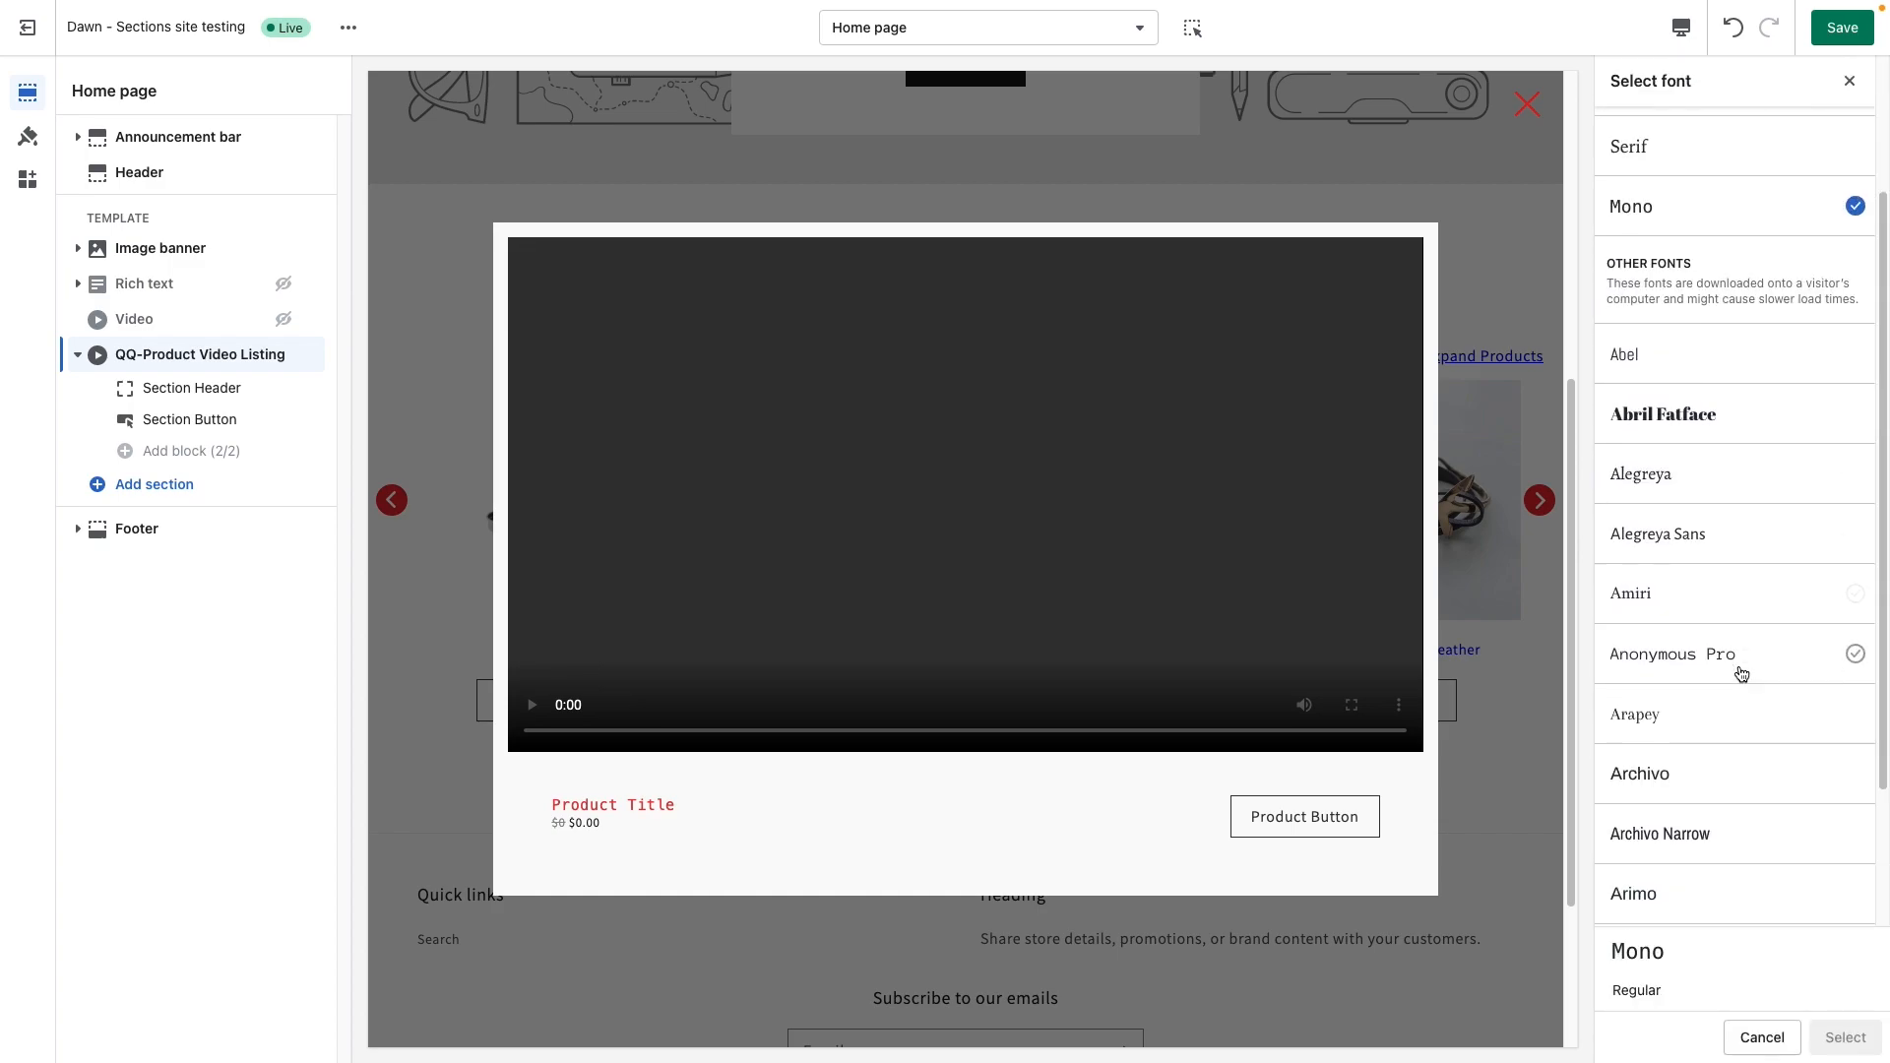
click(1735, 595)
click(1844, 1029)
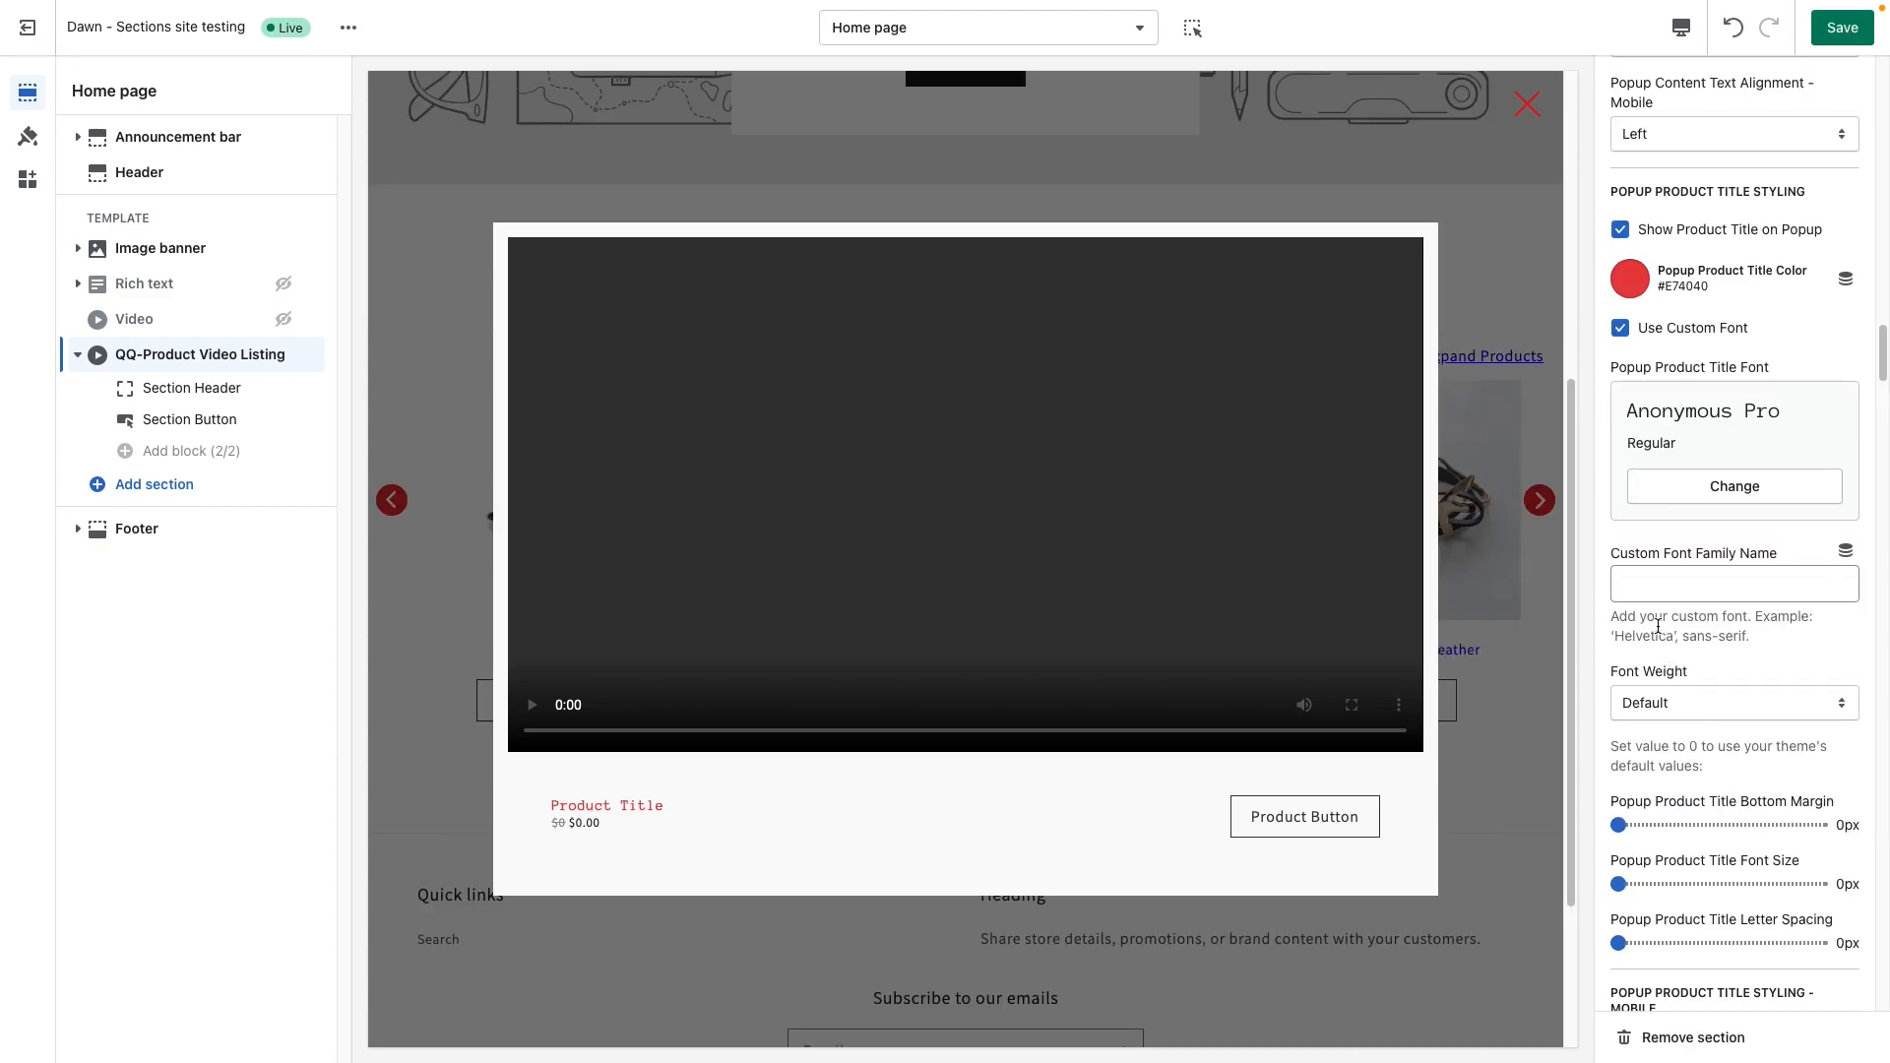
Check the Custom Font Family Name field and its example, and turn off Use Custom Font for the popup product title.
click(1645, 578)
drag(1751, 642, 1617, 638)
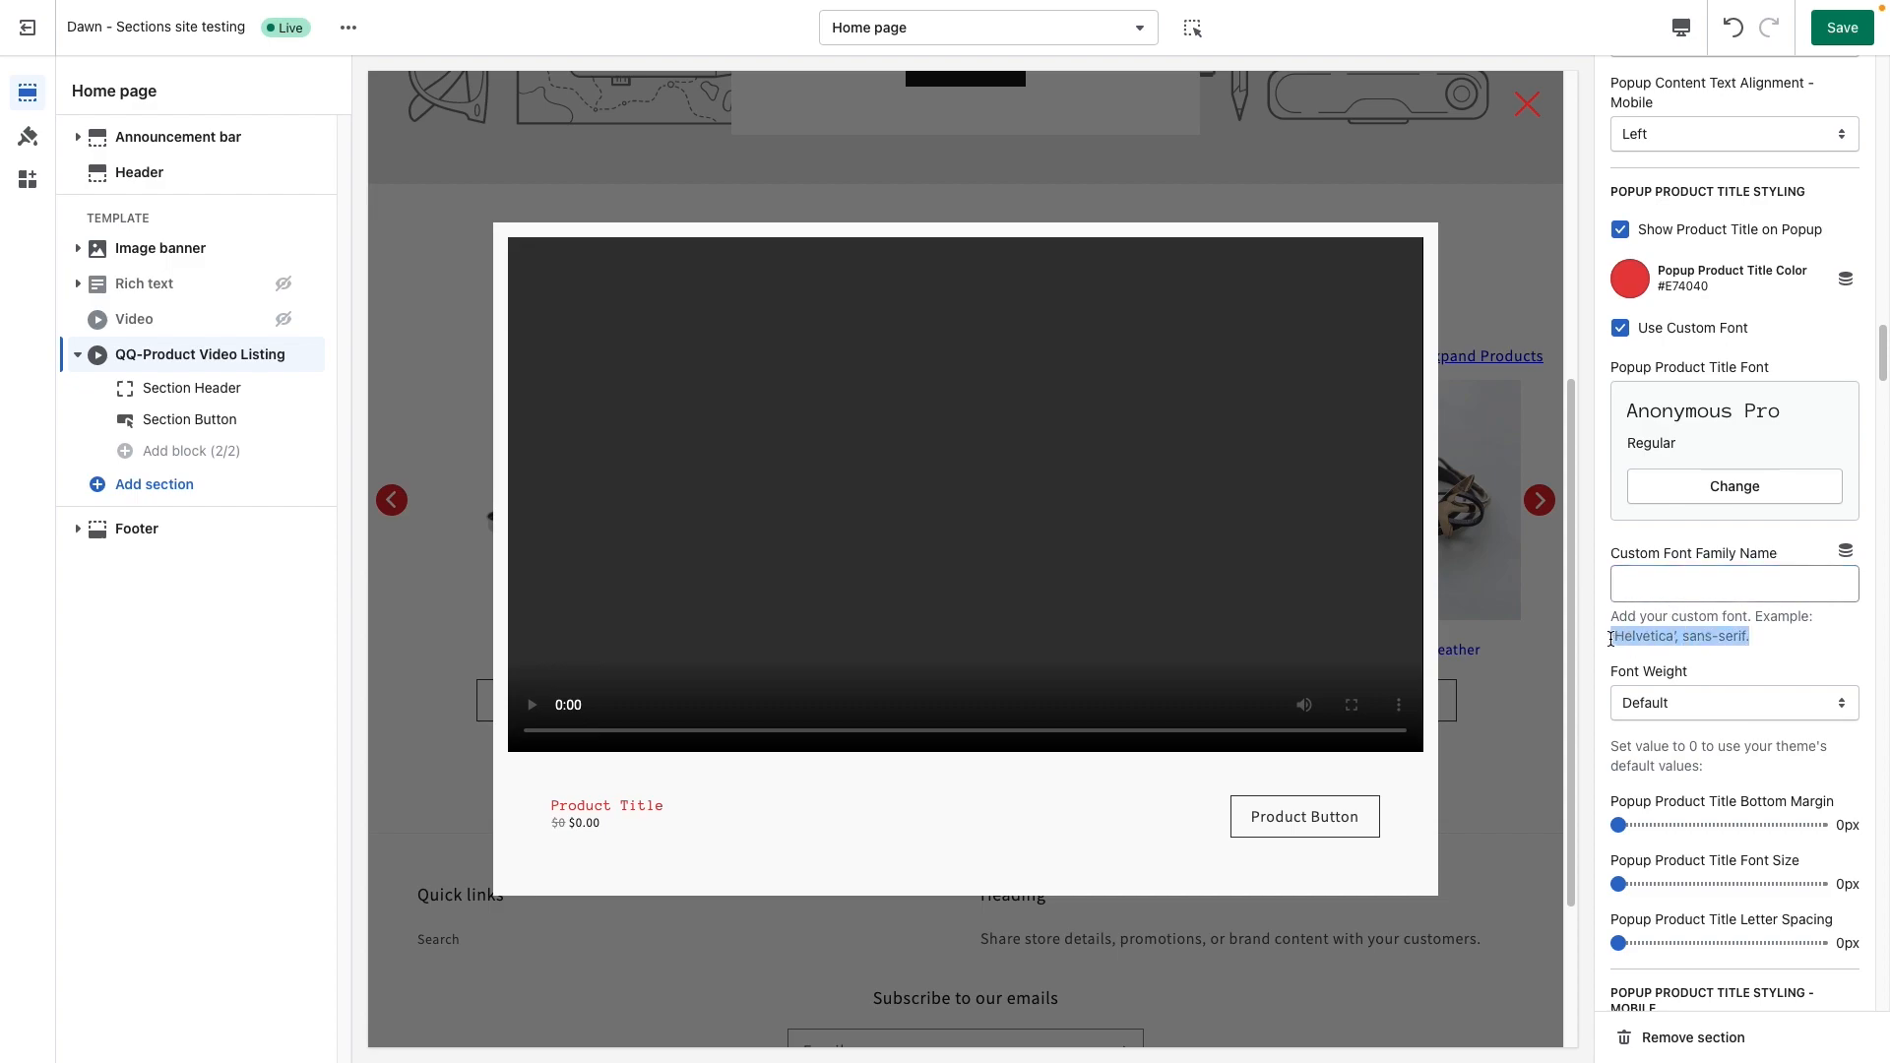
click(1668, 571)
scroll(1751, 646, down, 1)
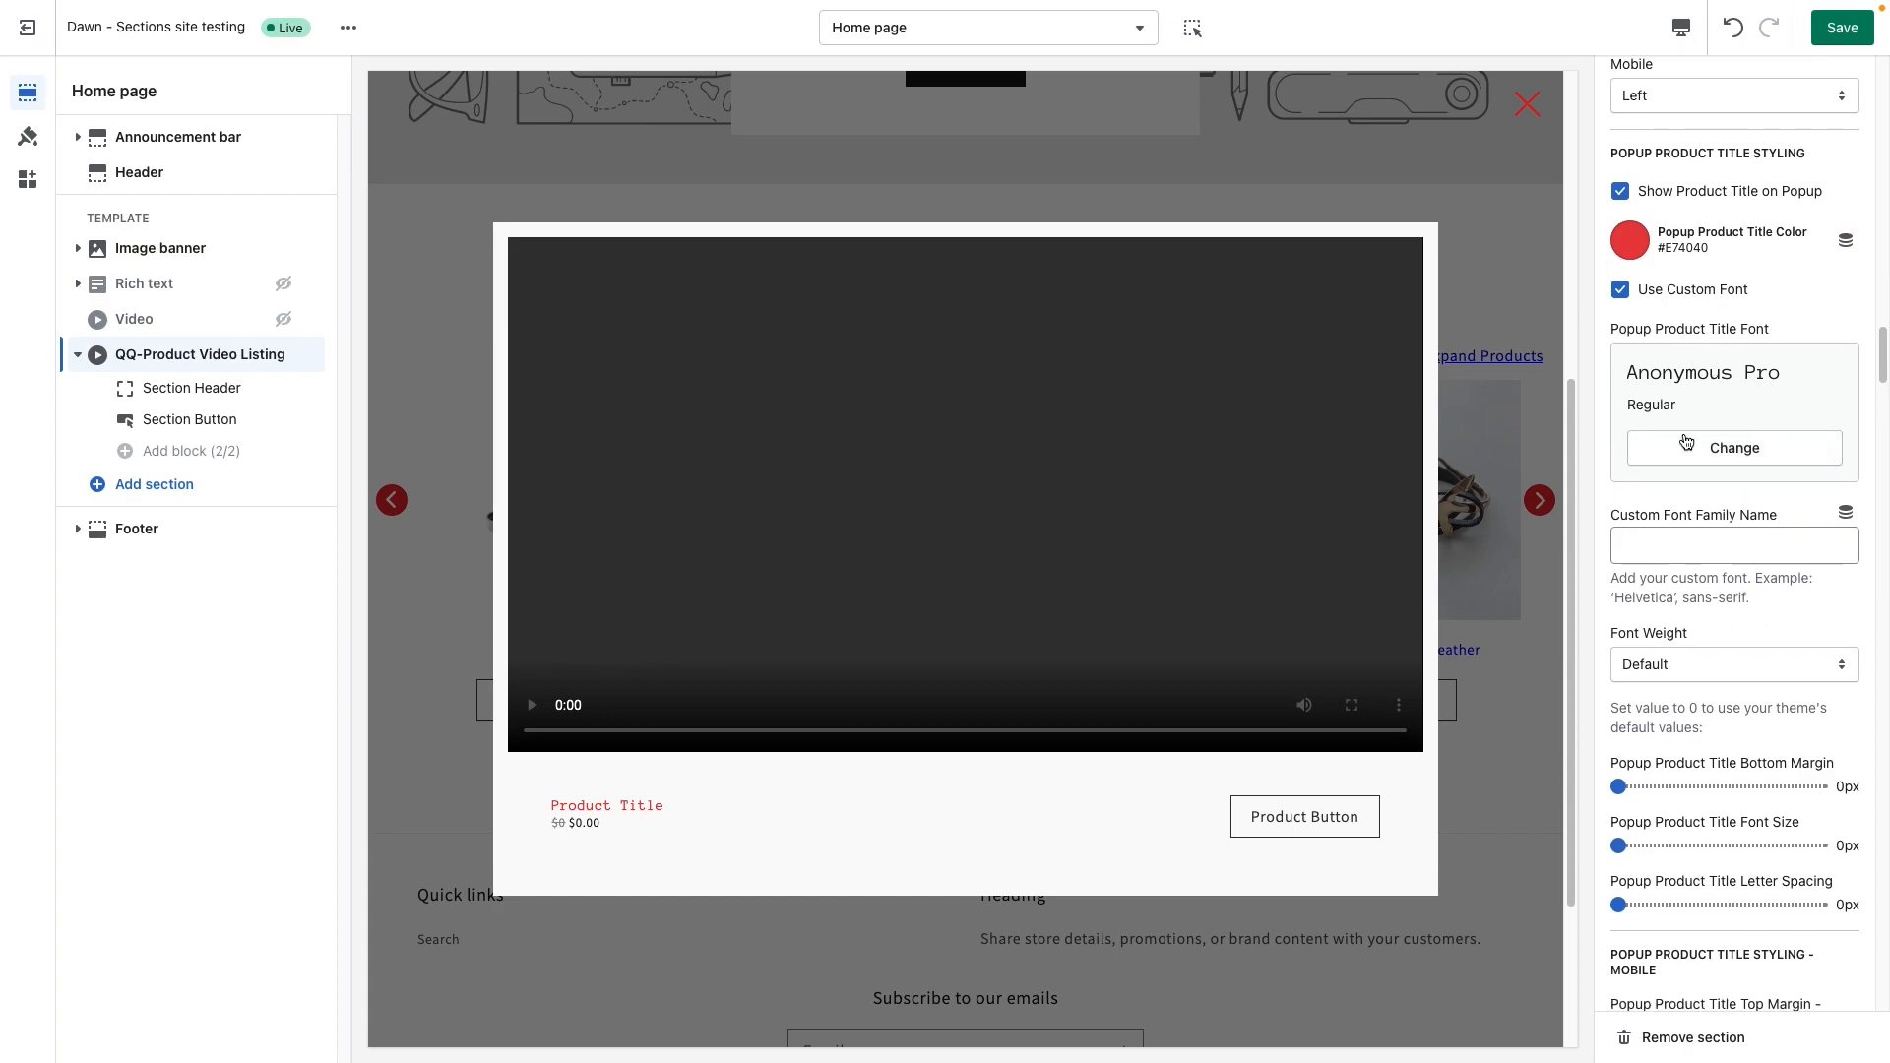
click(1621, 289)
Set the popup product title's Font Weight to 700 (Bold).
scroll(1721, 640, down, 3)
scroll(1721, 638, down, 3)
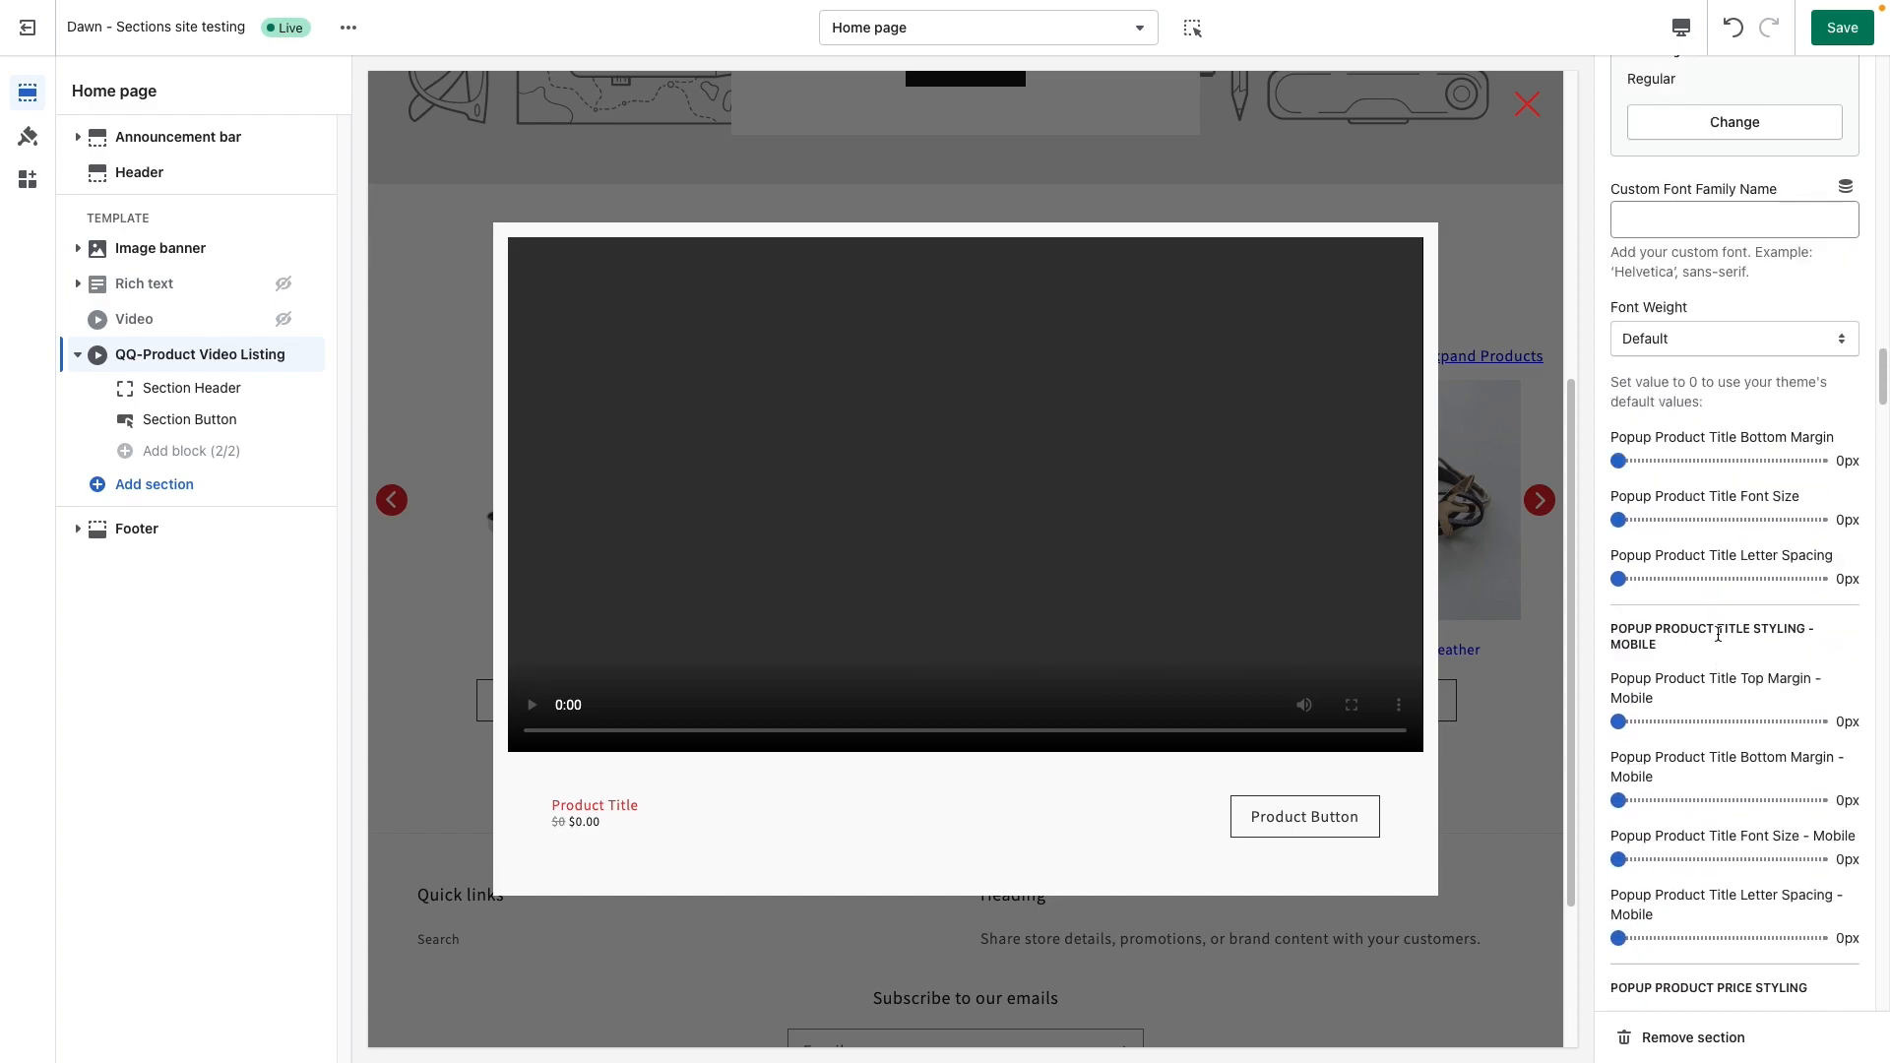
scroll(1719, 631, up, 3)
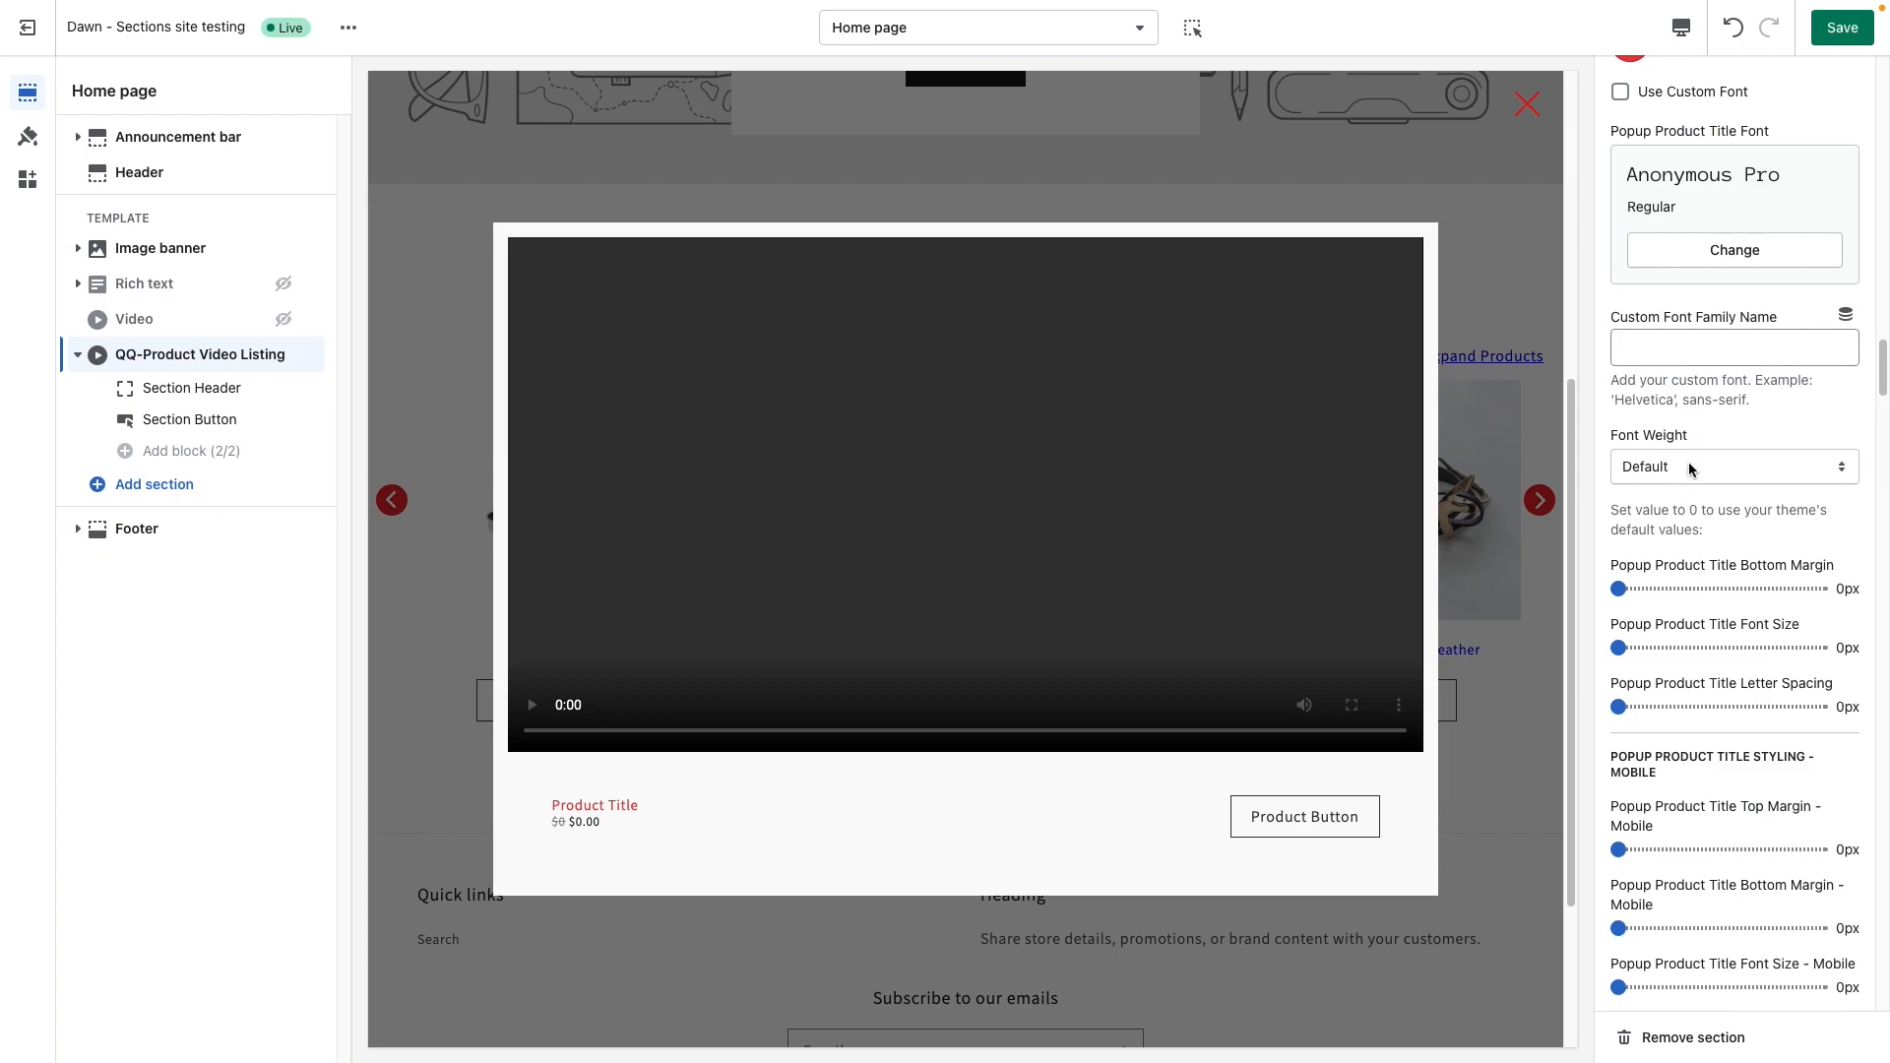
click(1688, 462)
click(1698, 619)
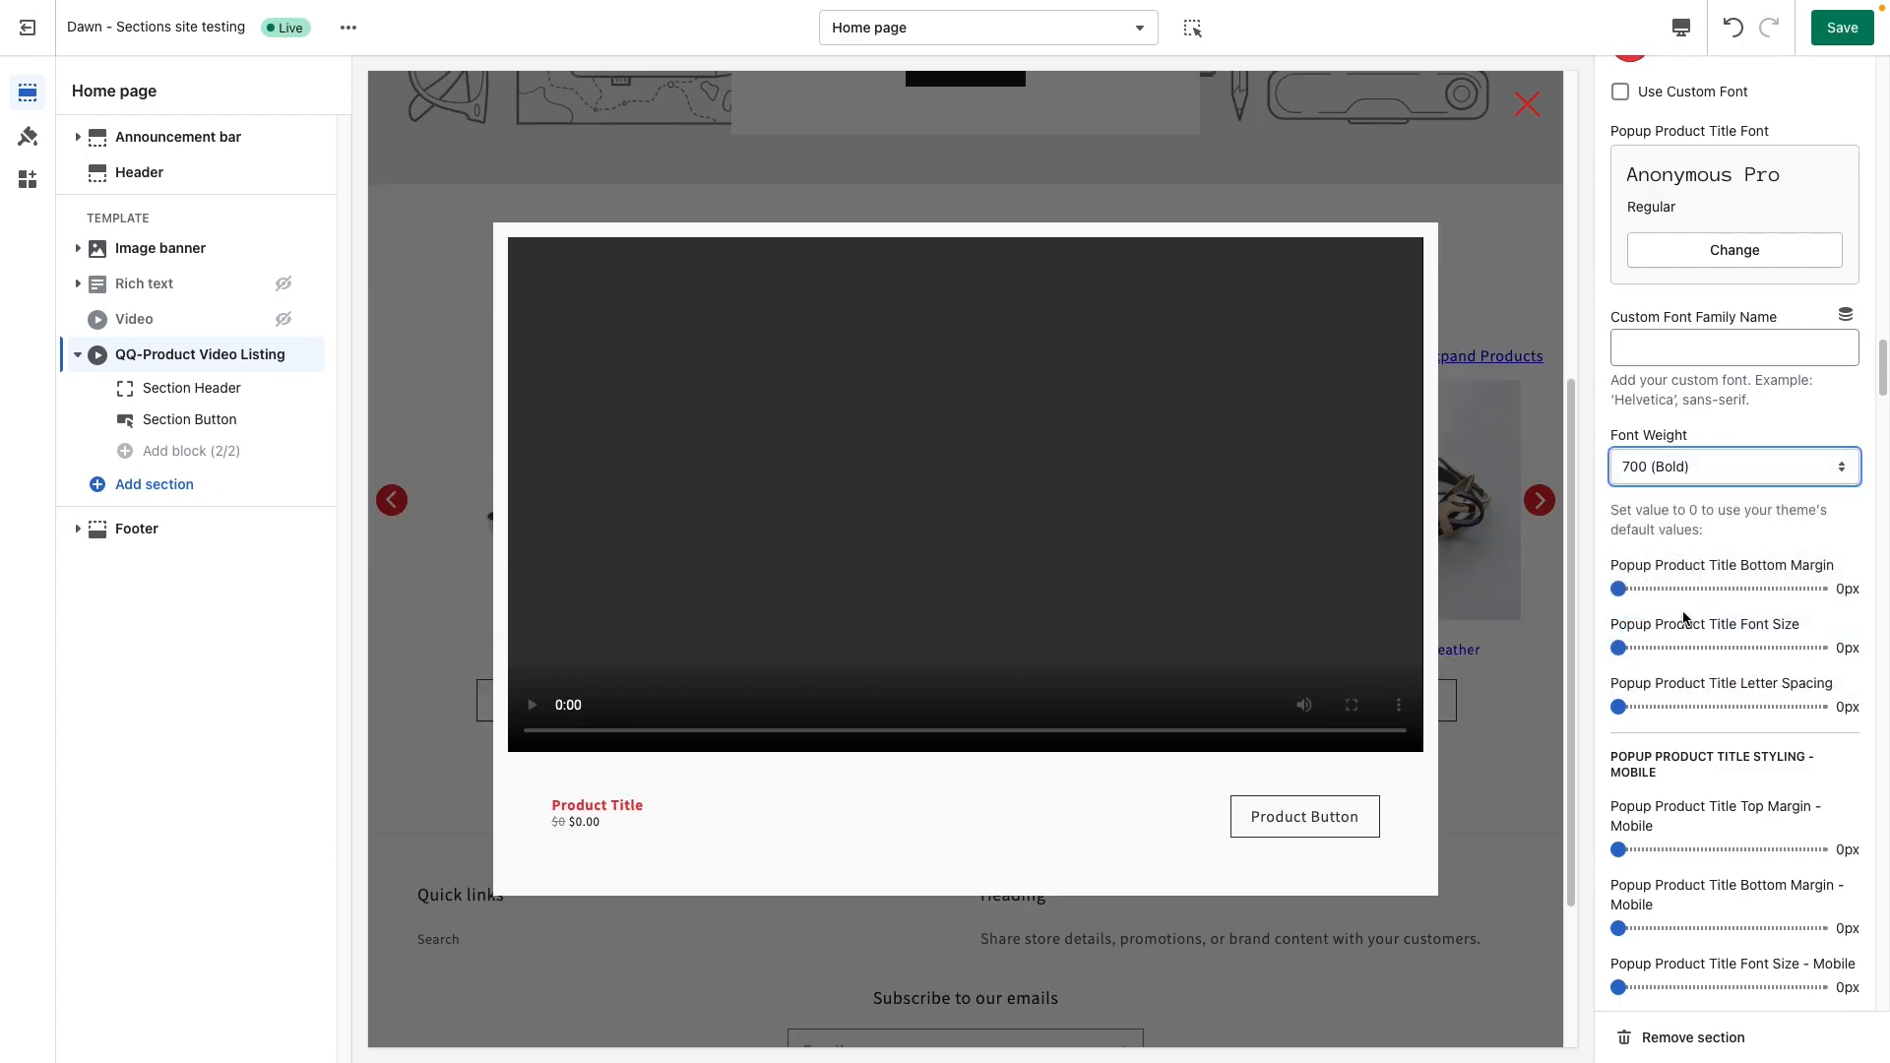
Set the Popup Product Title Font Size to 35px, Letter Spacing to 2px and Bottom Margin to 18px.
click(1691, 648)
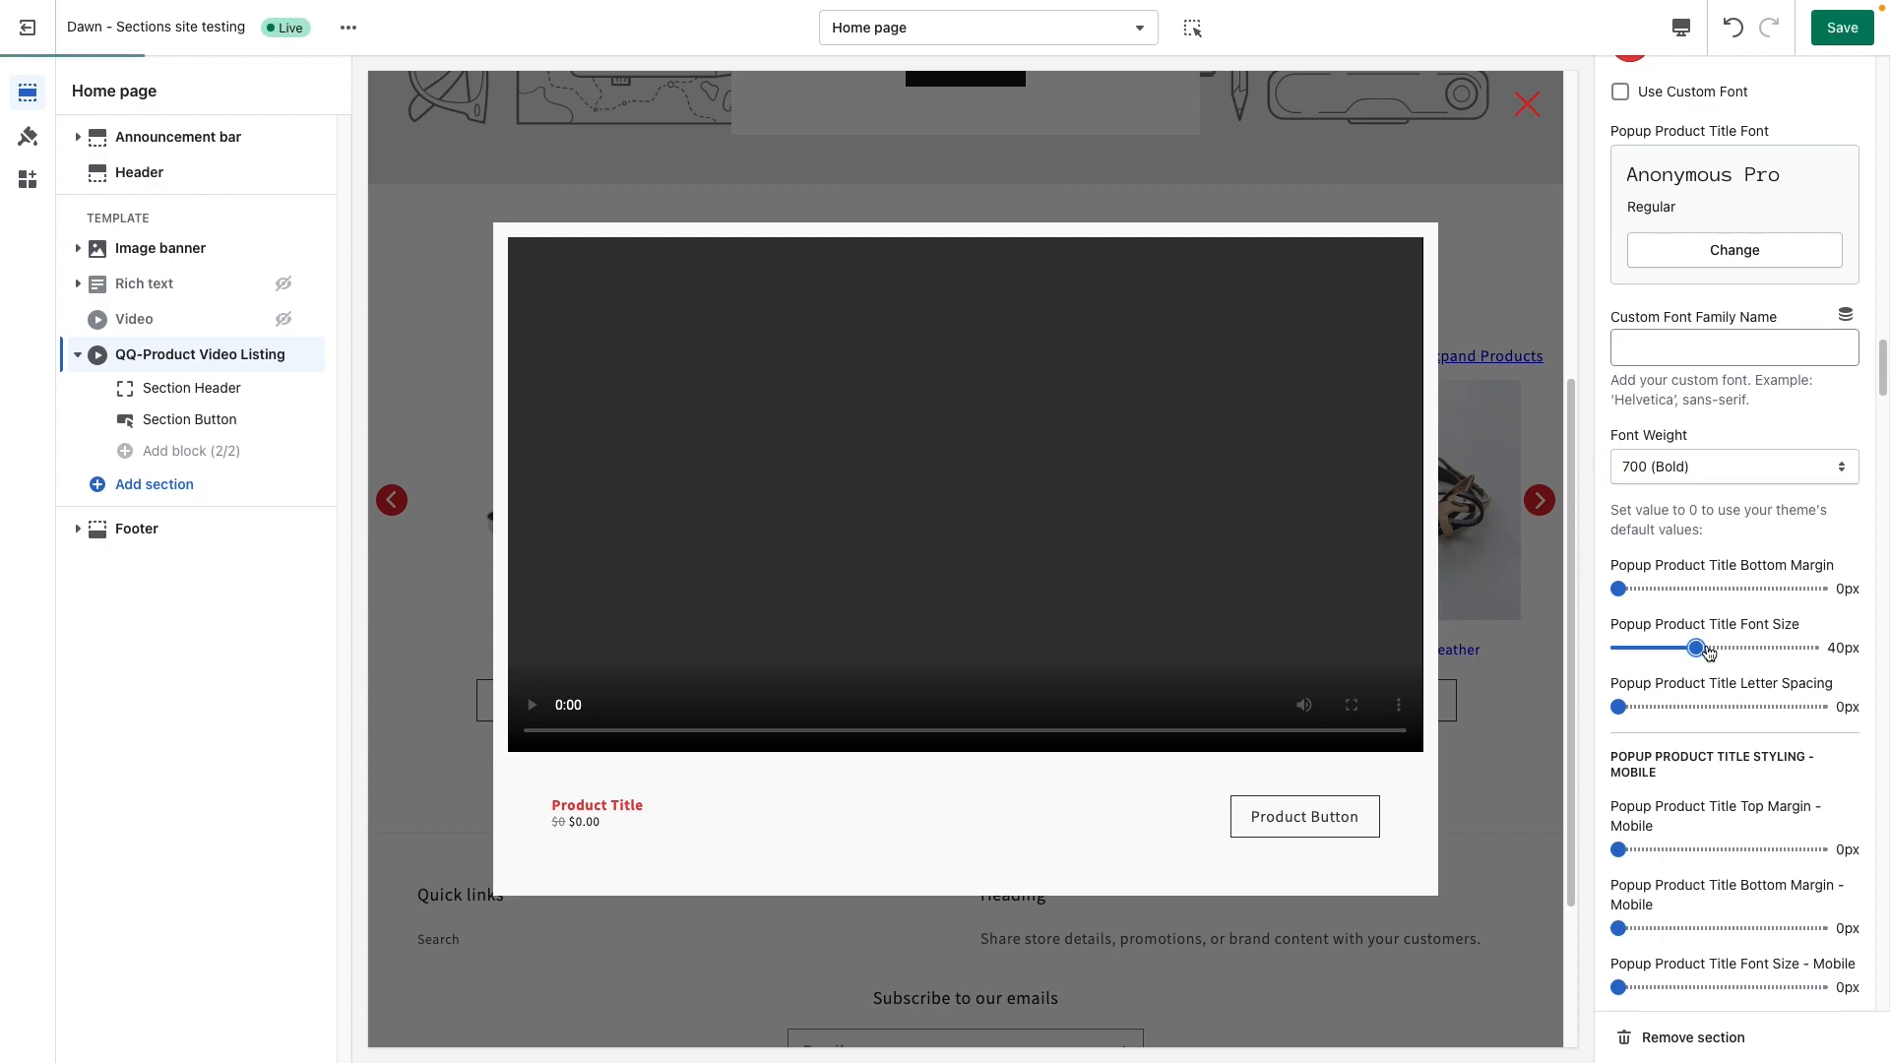
drag(1706, 645, 1686, 647)
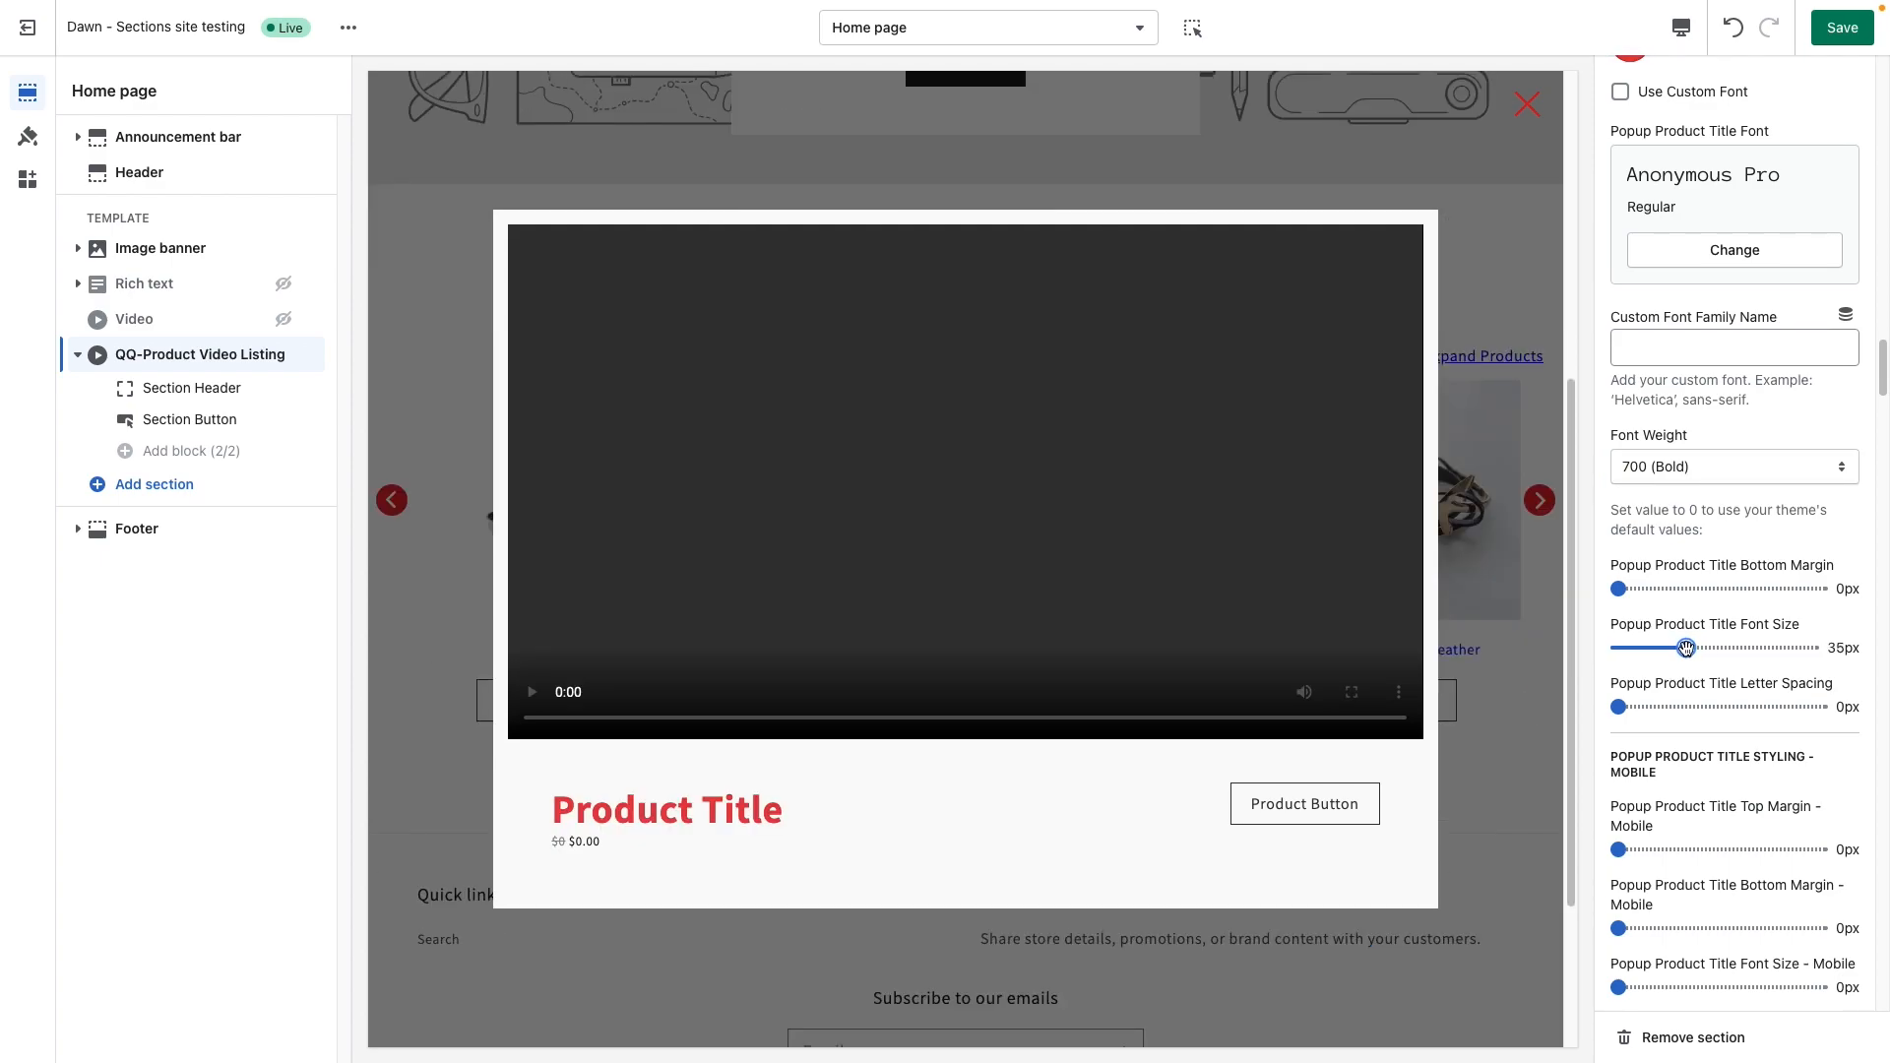
click(1660, 706)
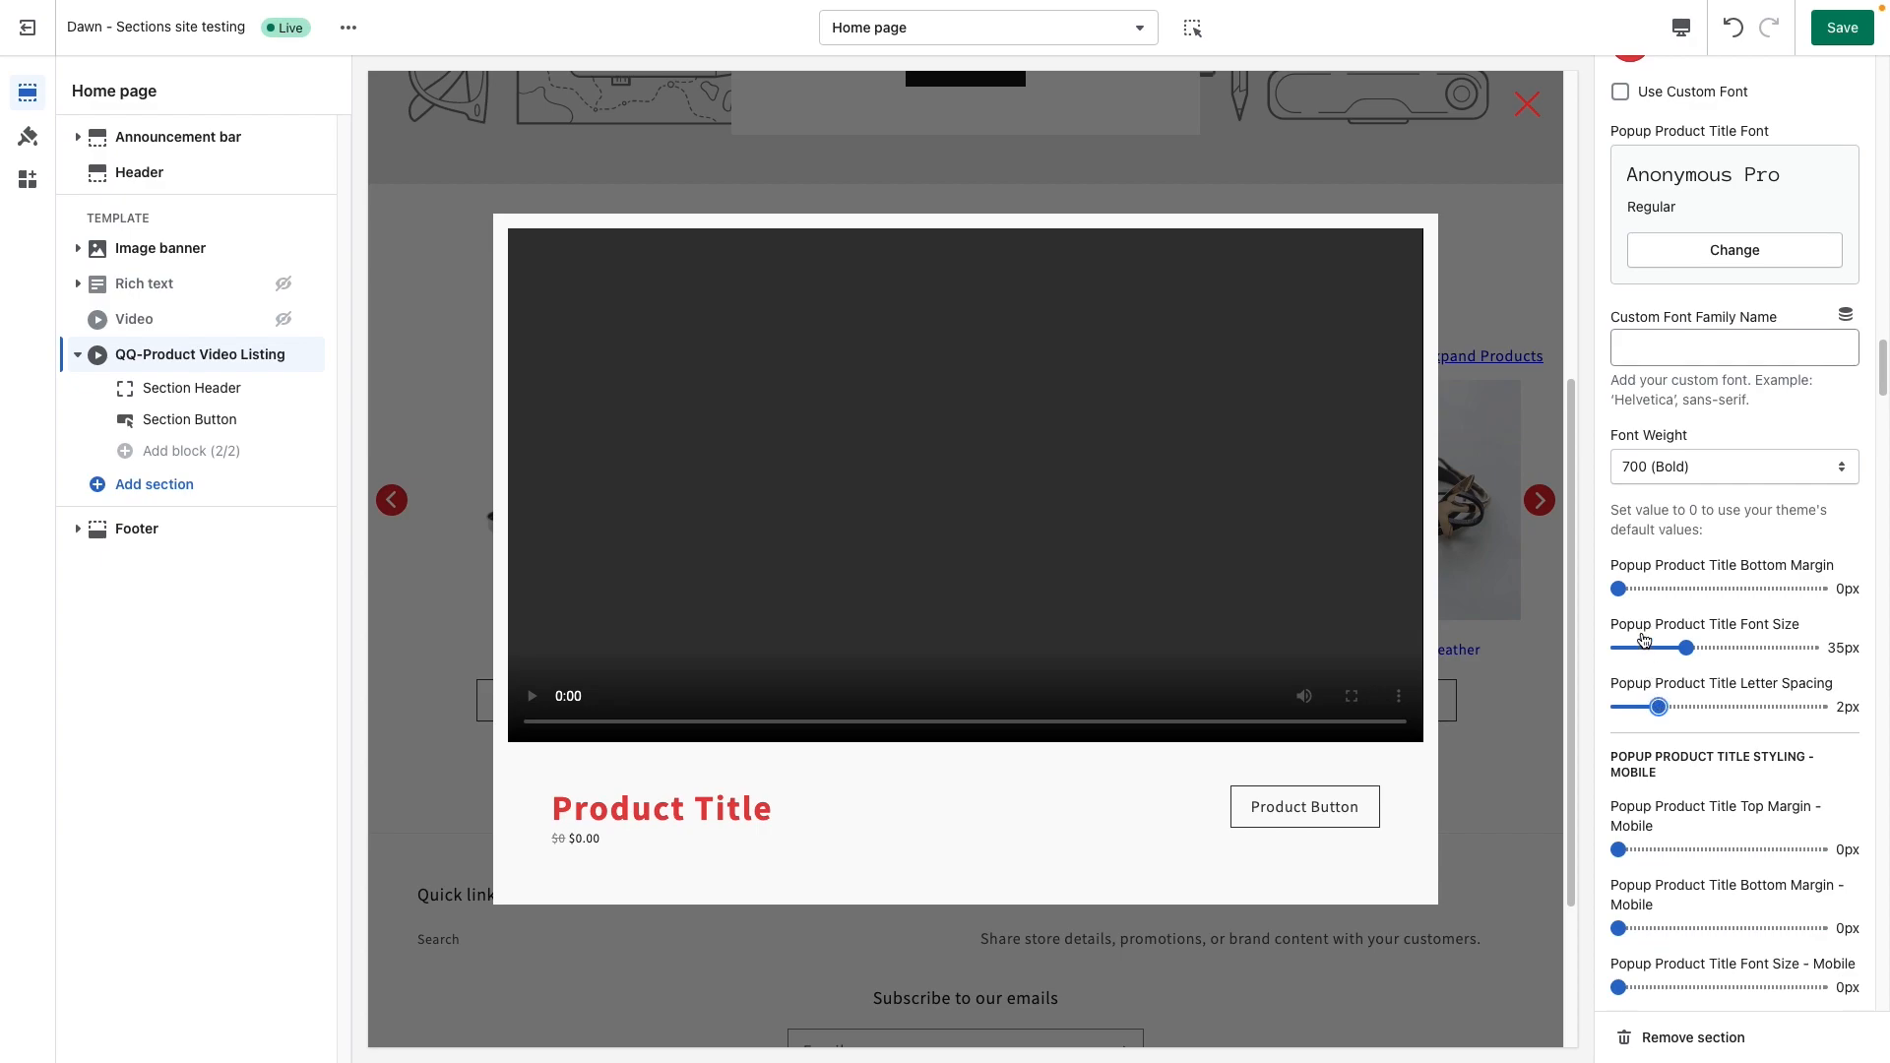
click(1655, 589)
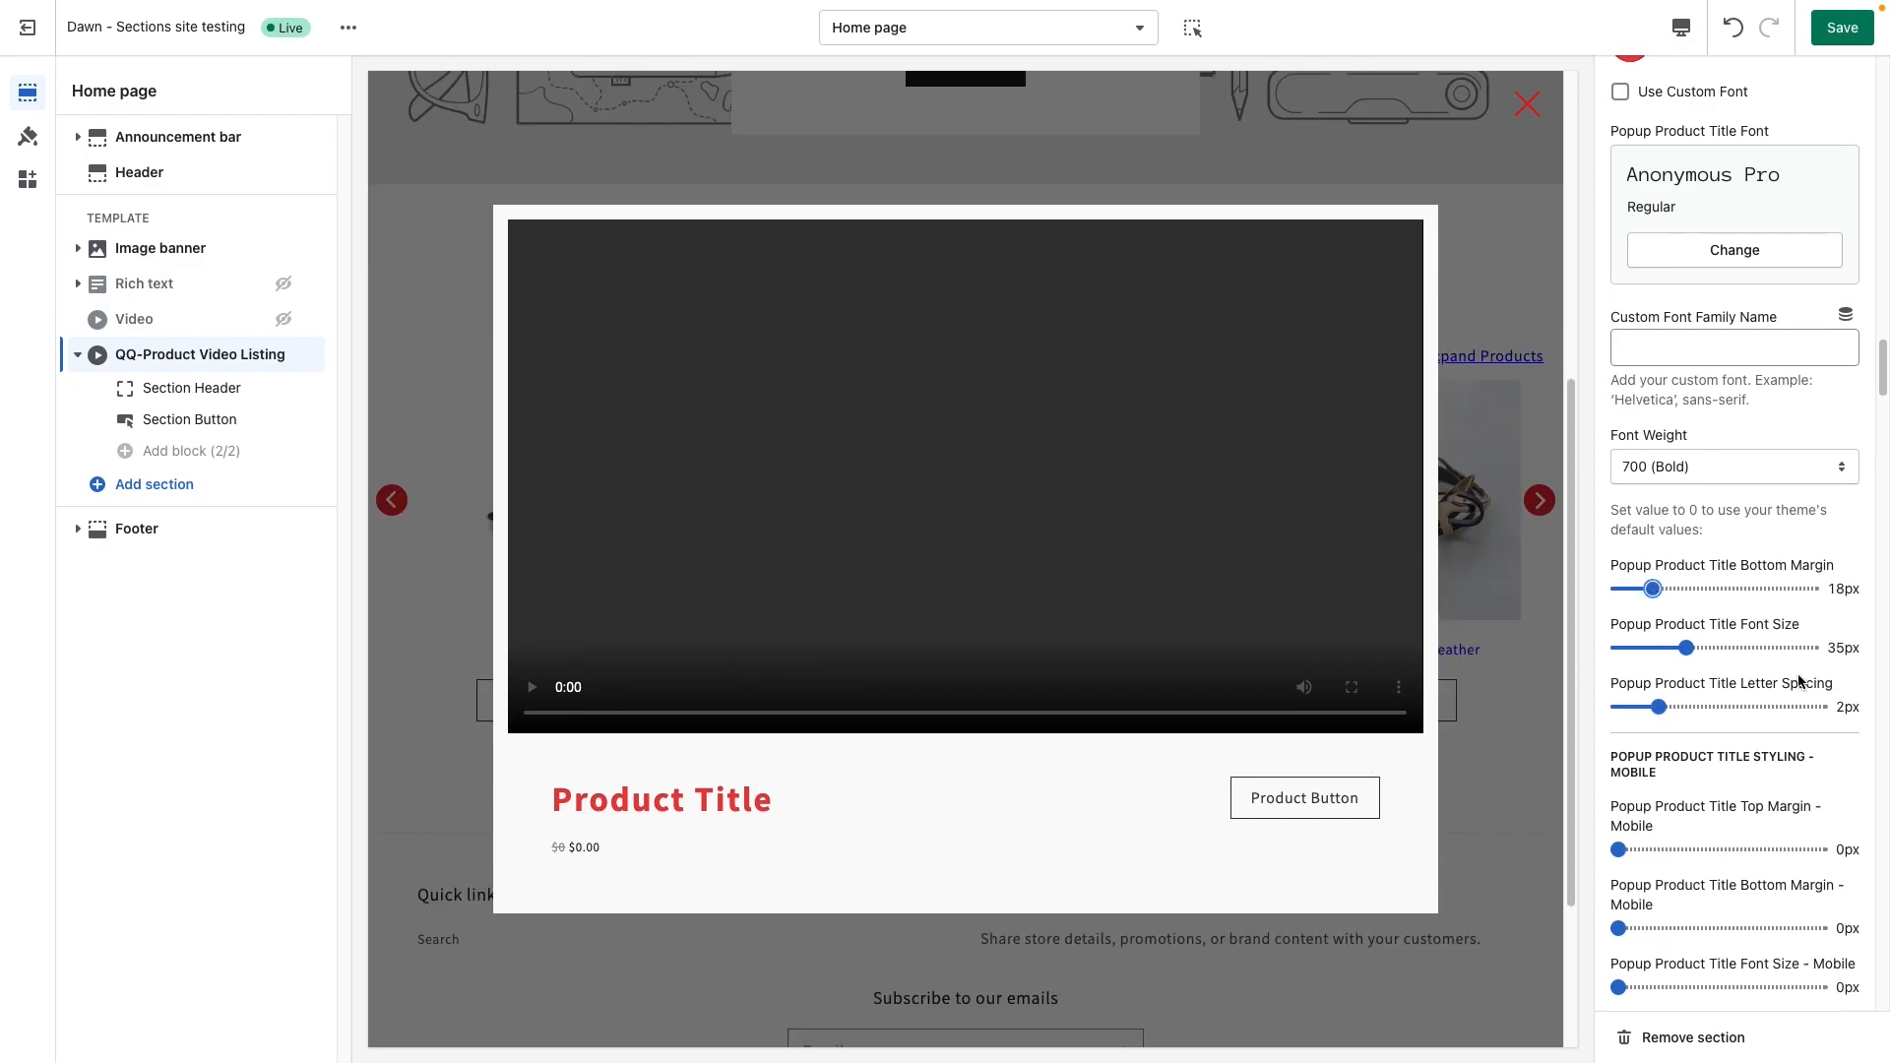
Review the mobile styling settings of the popup product title and the color choices for the popup product price.
scroll(1708, 747, down, 3)
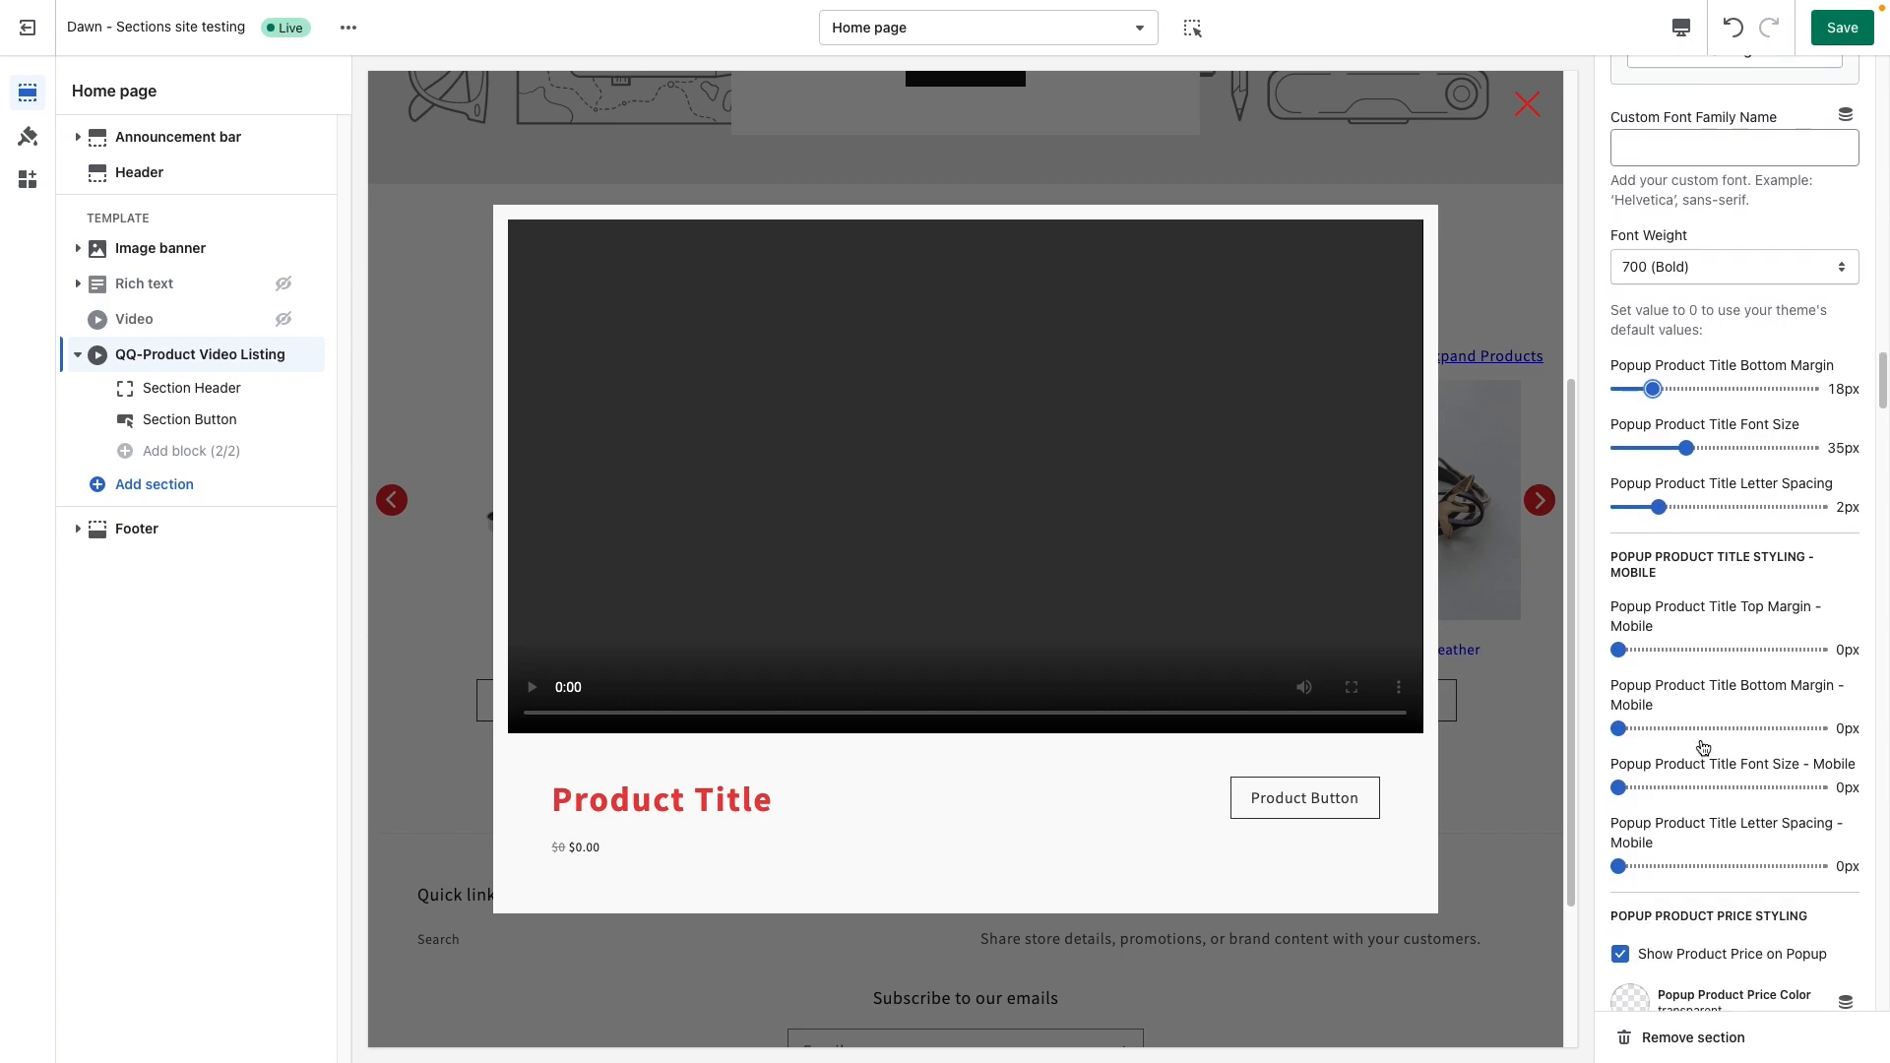
scroll(1703, 747, down, 1)
scroll(1700, 745, down, 1)
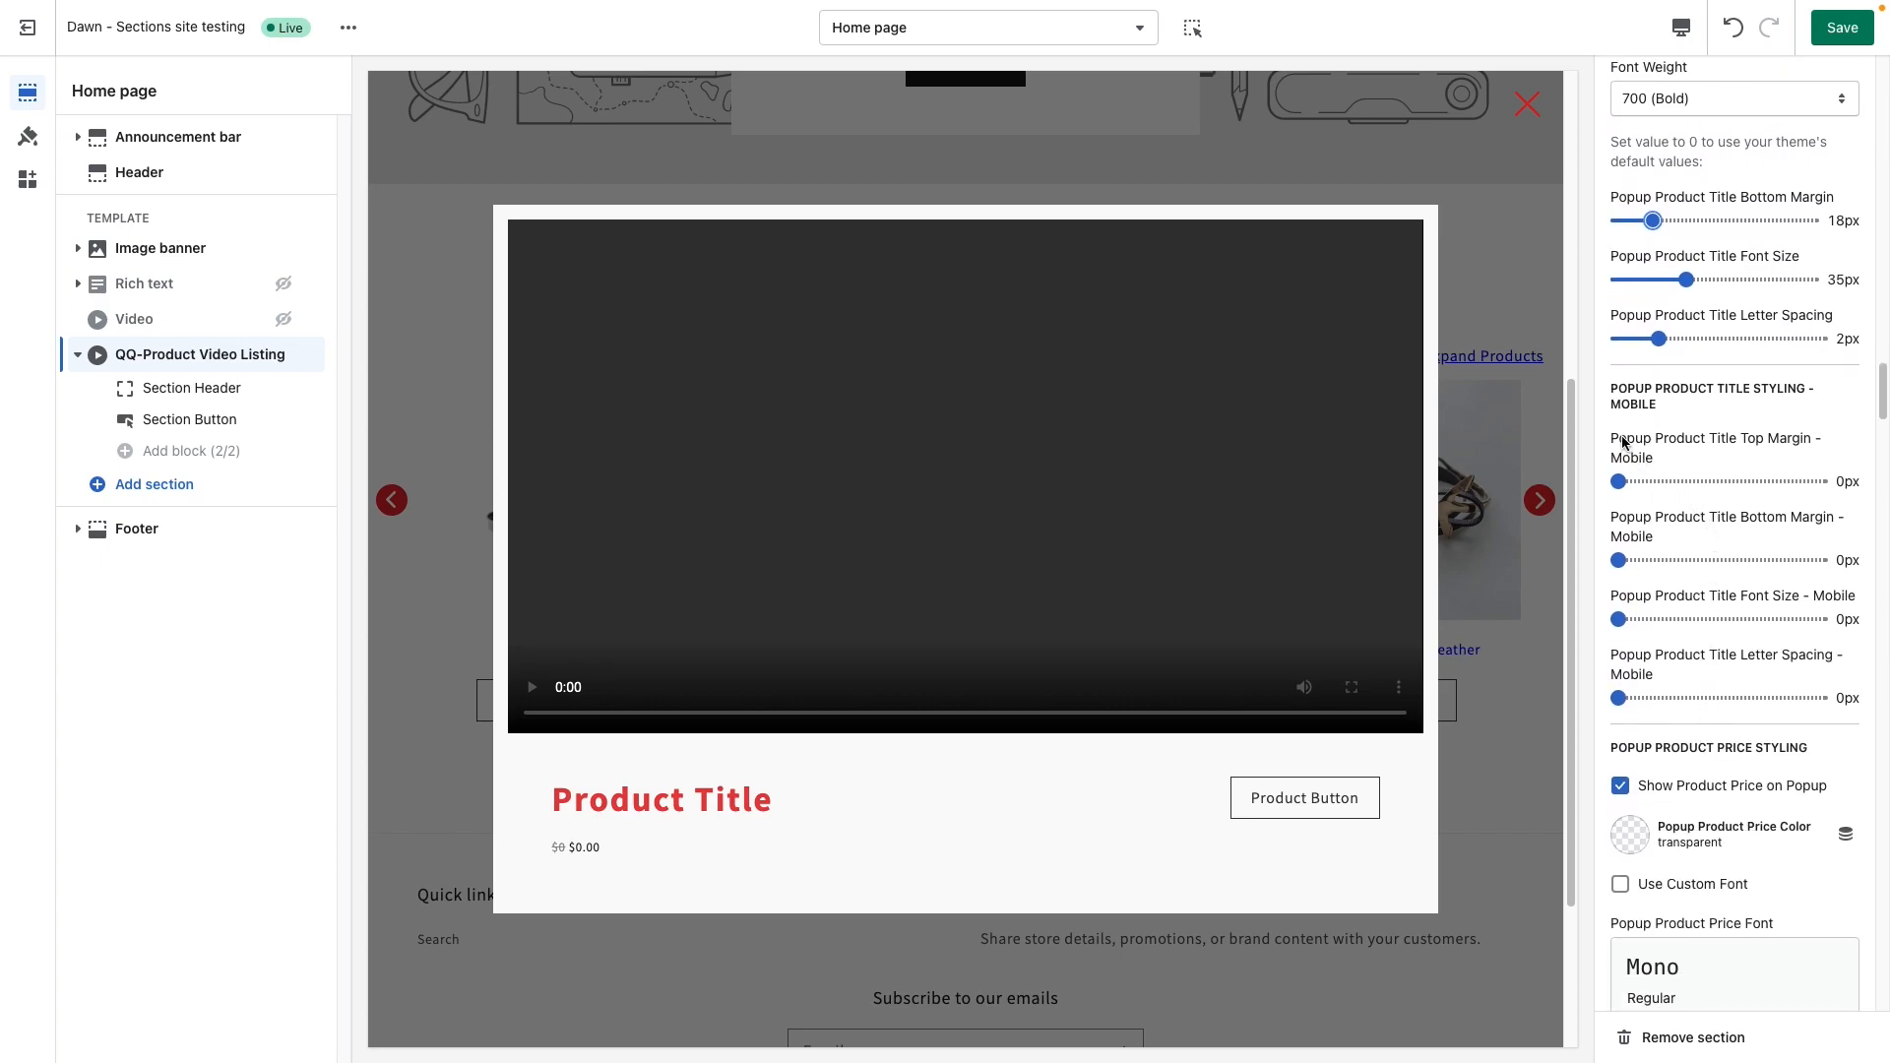
scroll(1677, 658, down, 4)
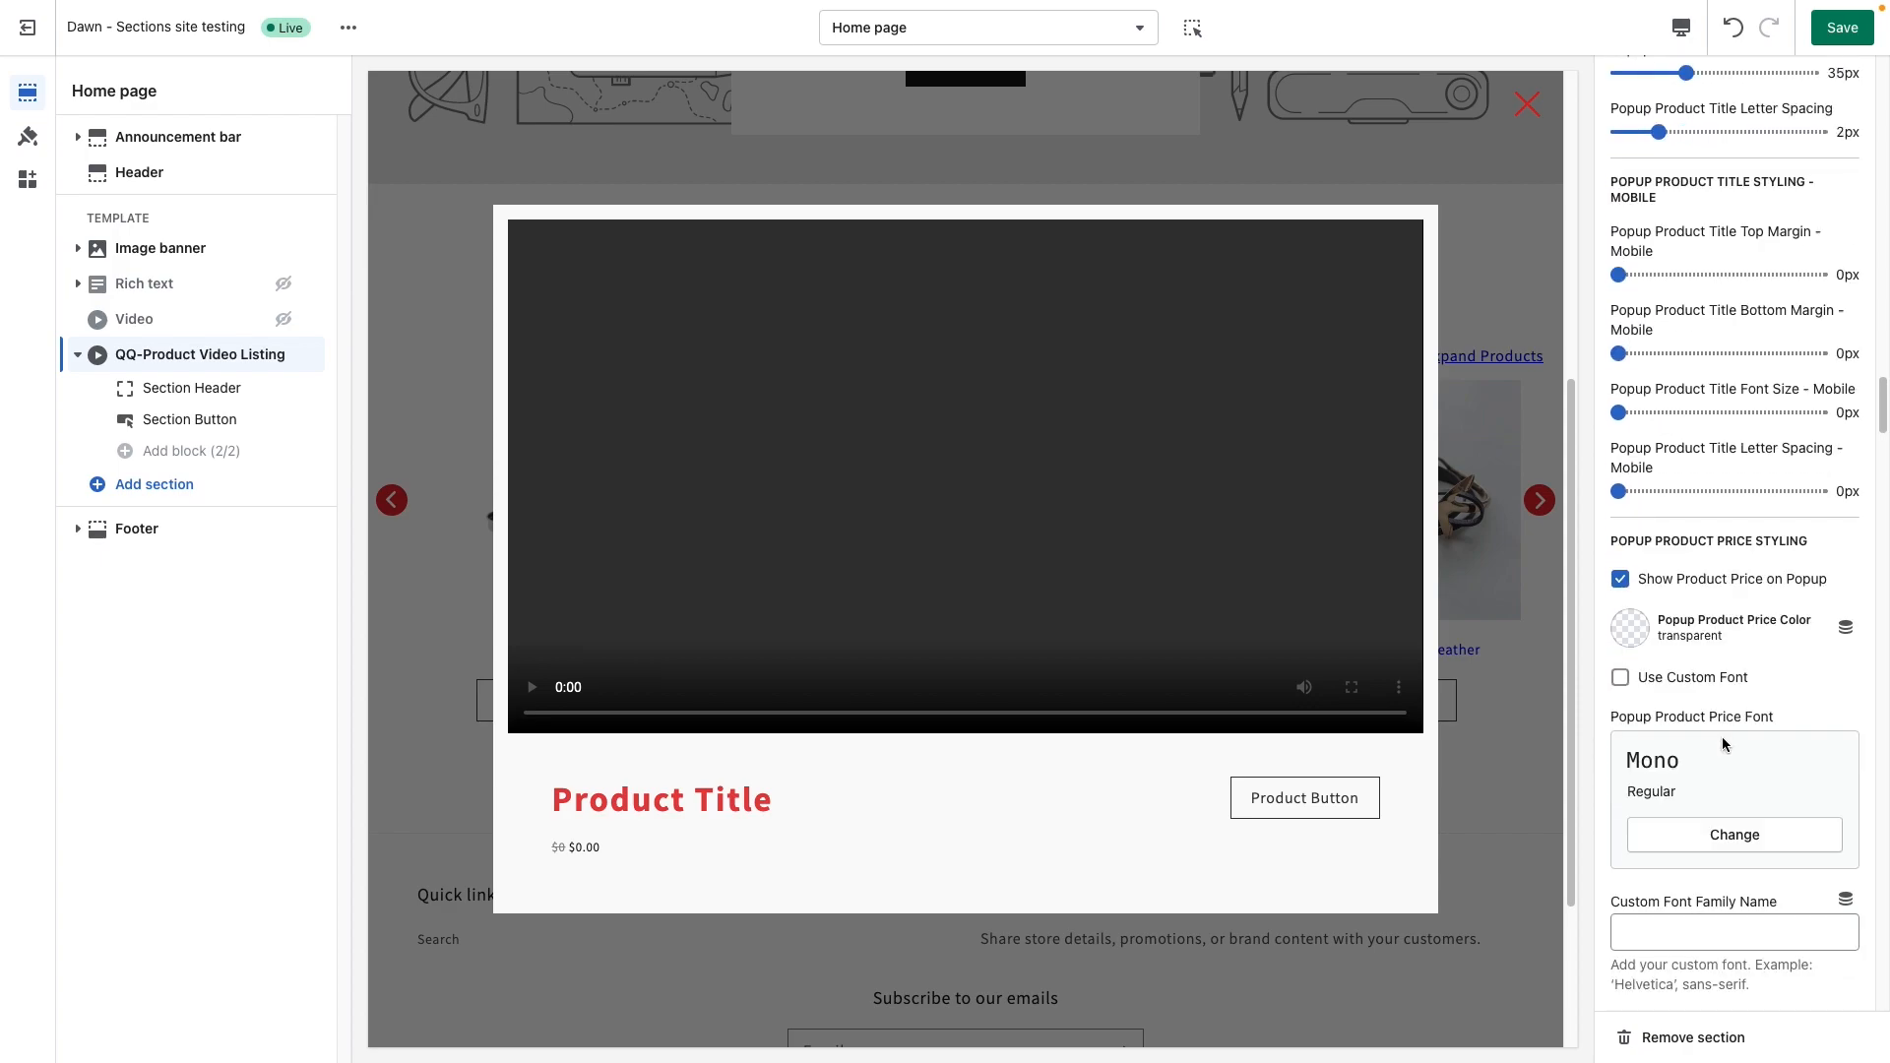
scroll(1721, 745, down, 2)
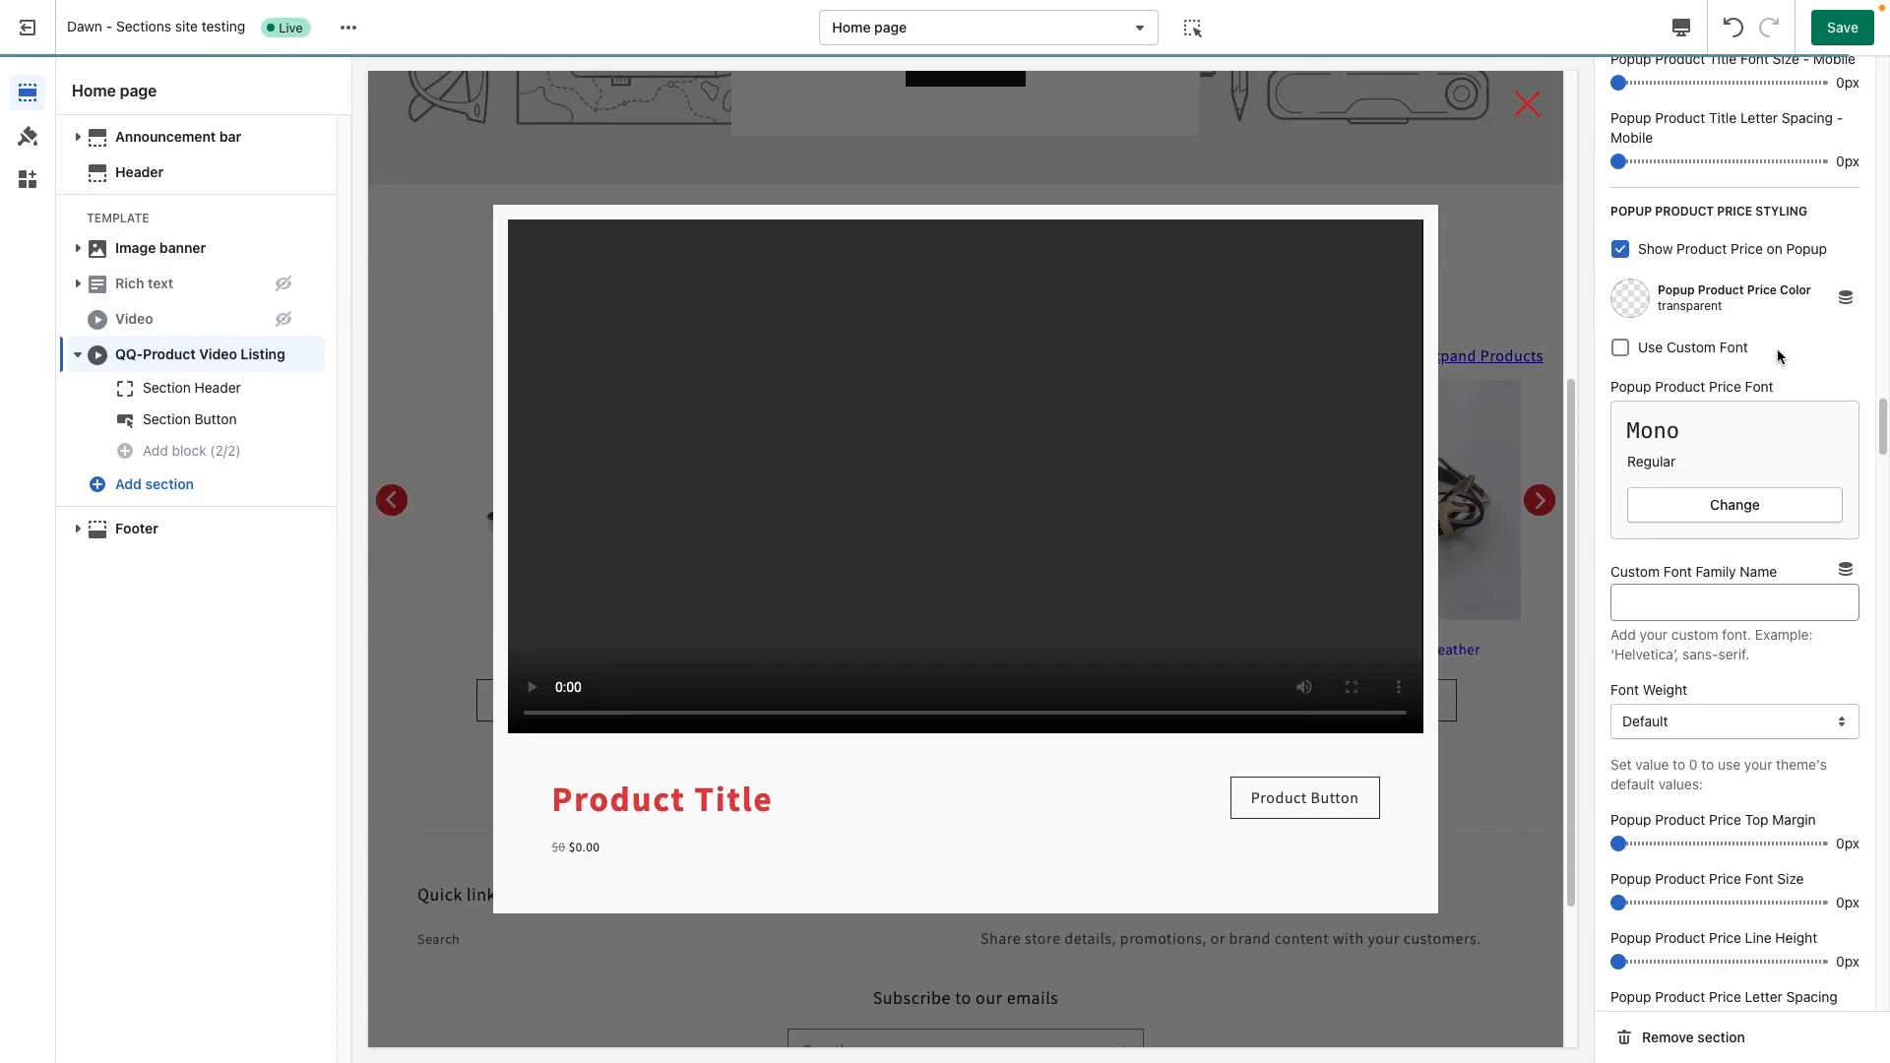
click(1627, 302)
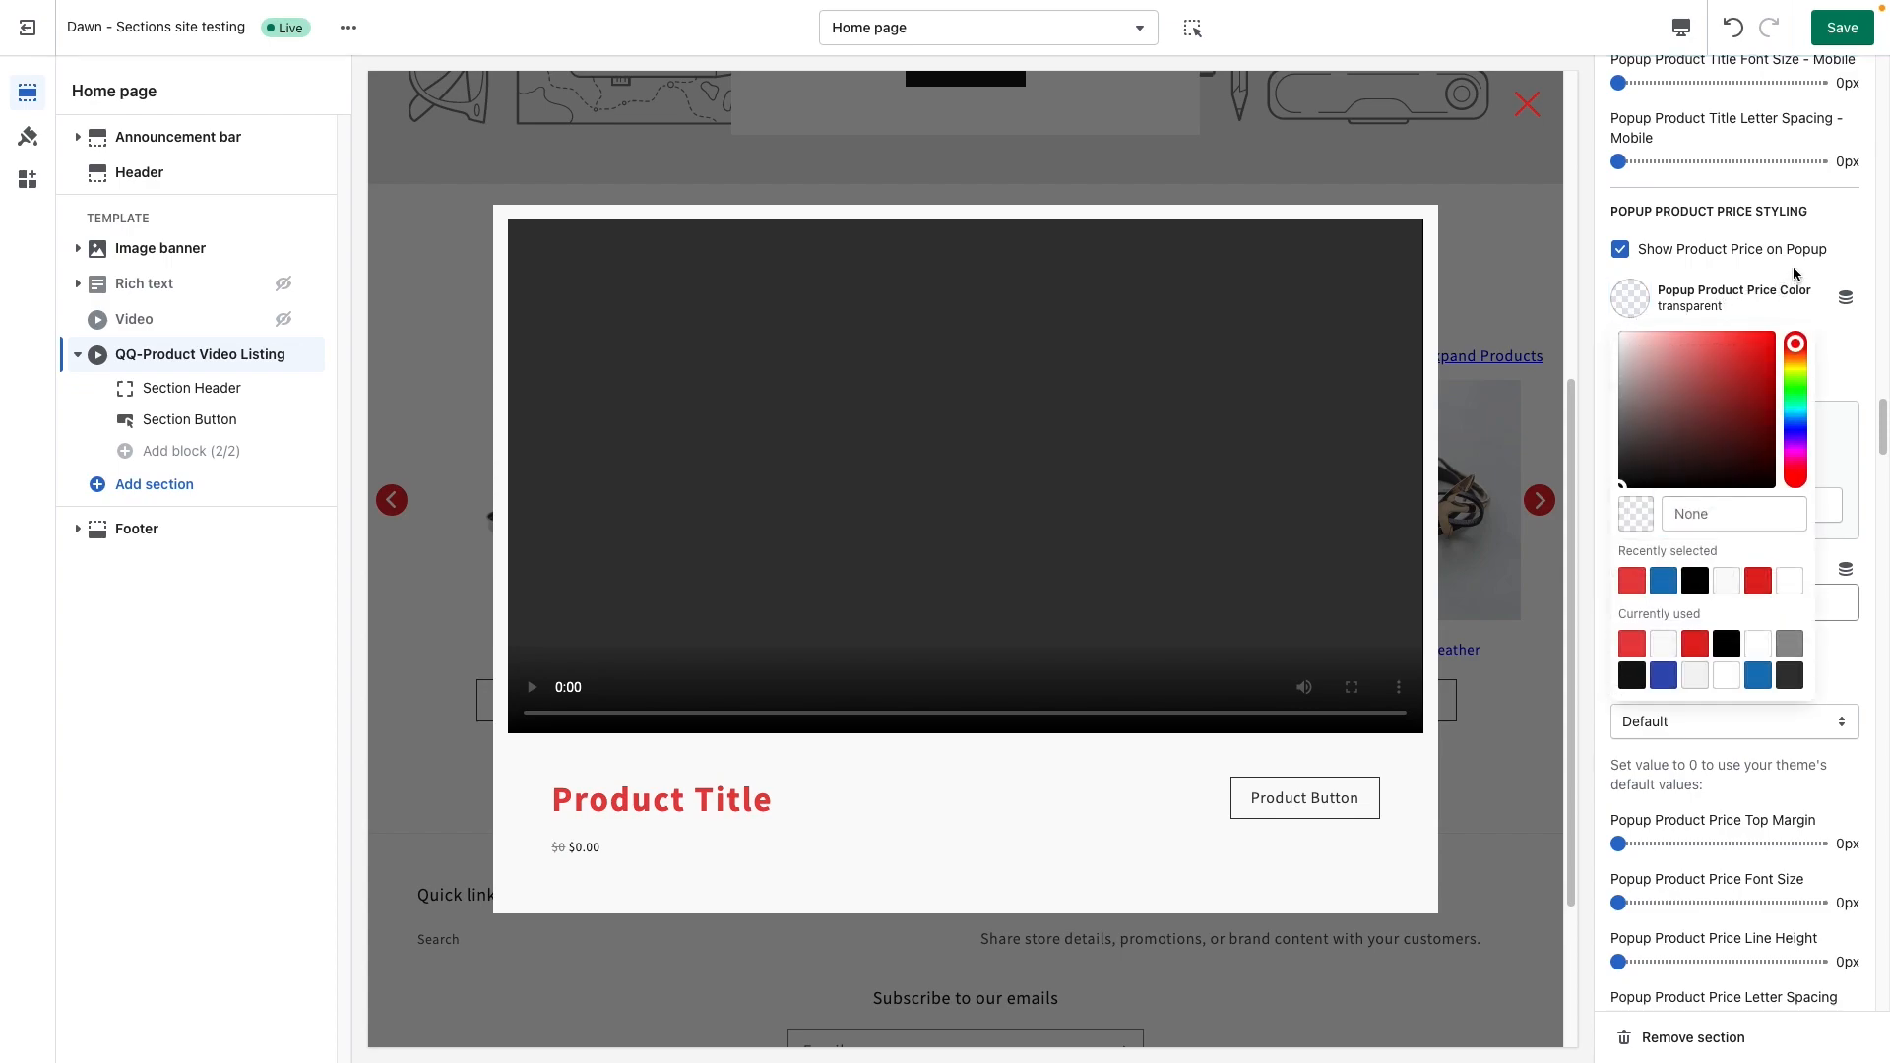
click(1778, 300)
scroll(1710, 576, down, 2)
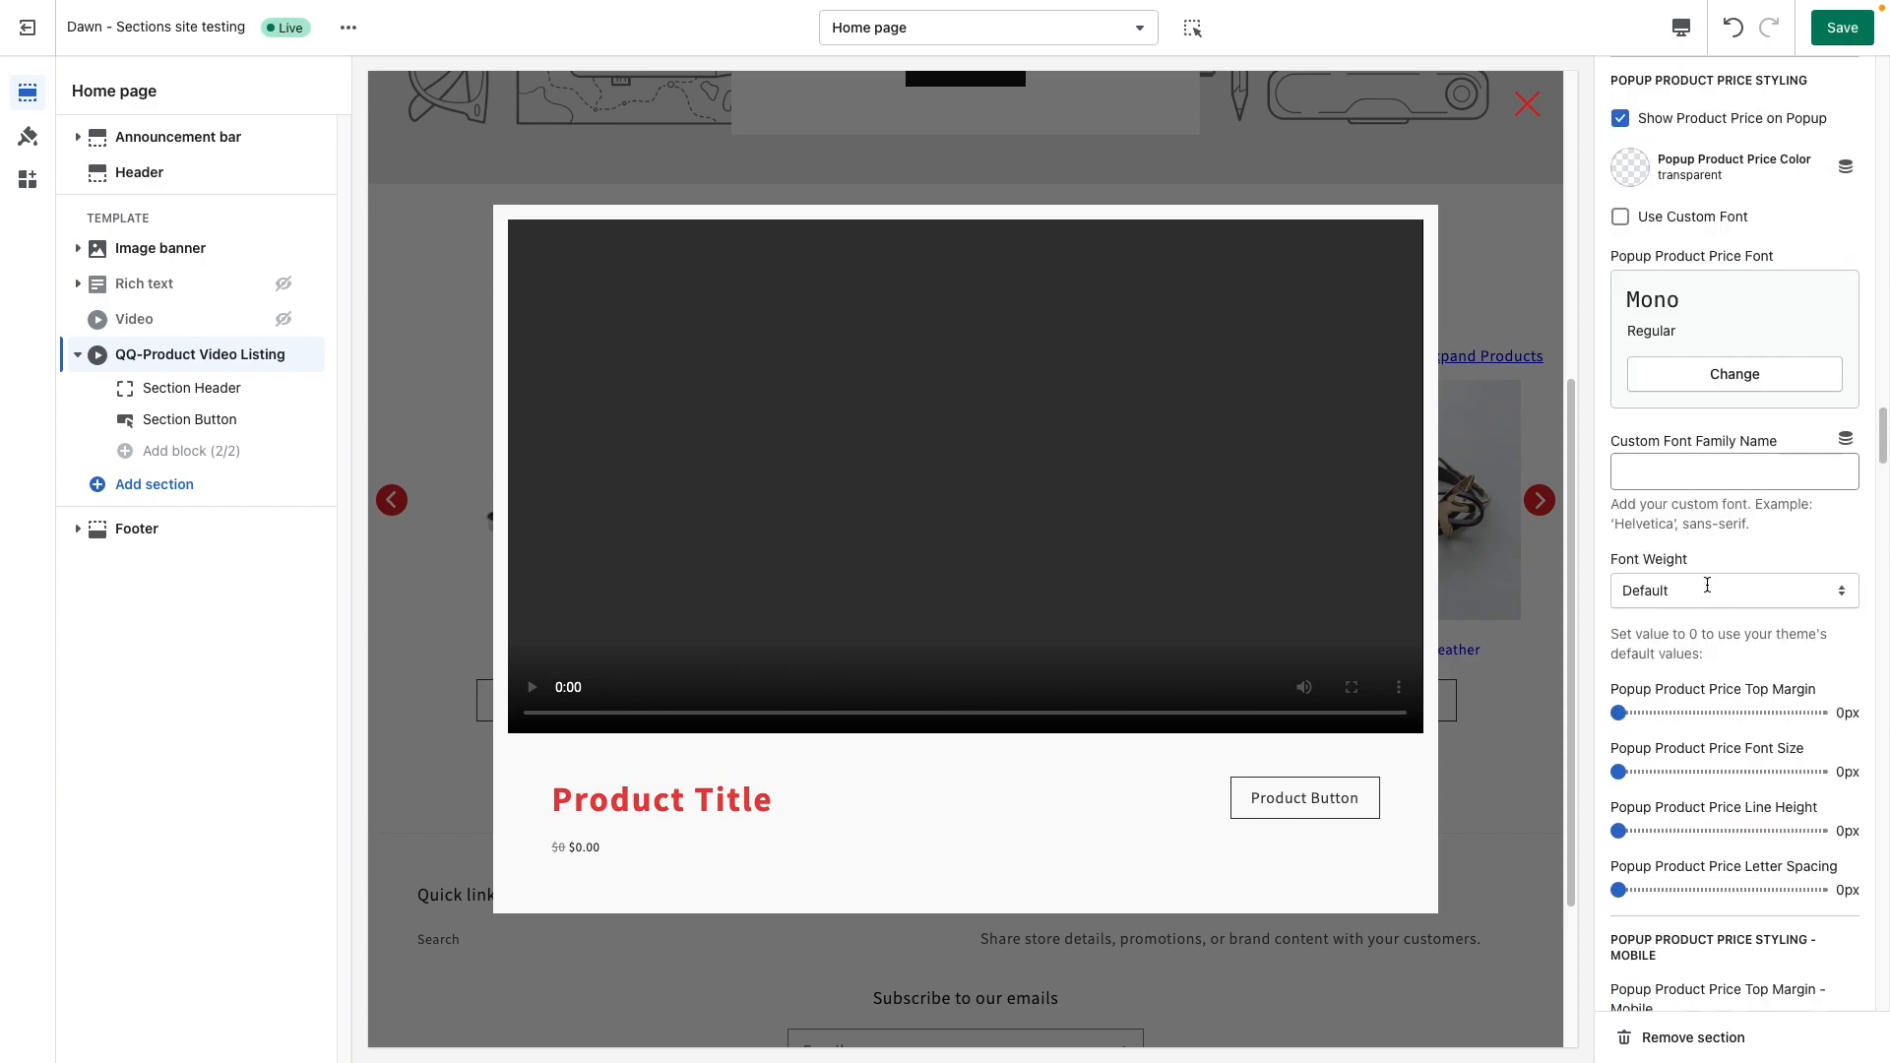
Set the Popup Product Price Font Size to 25px.
scroll(1701, 735, down, 1)
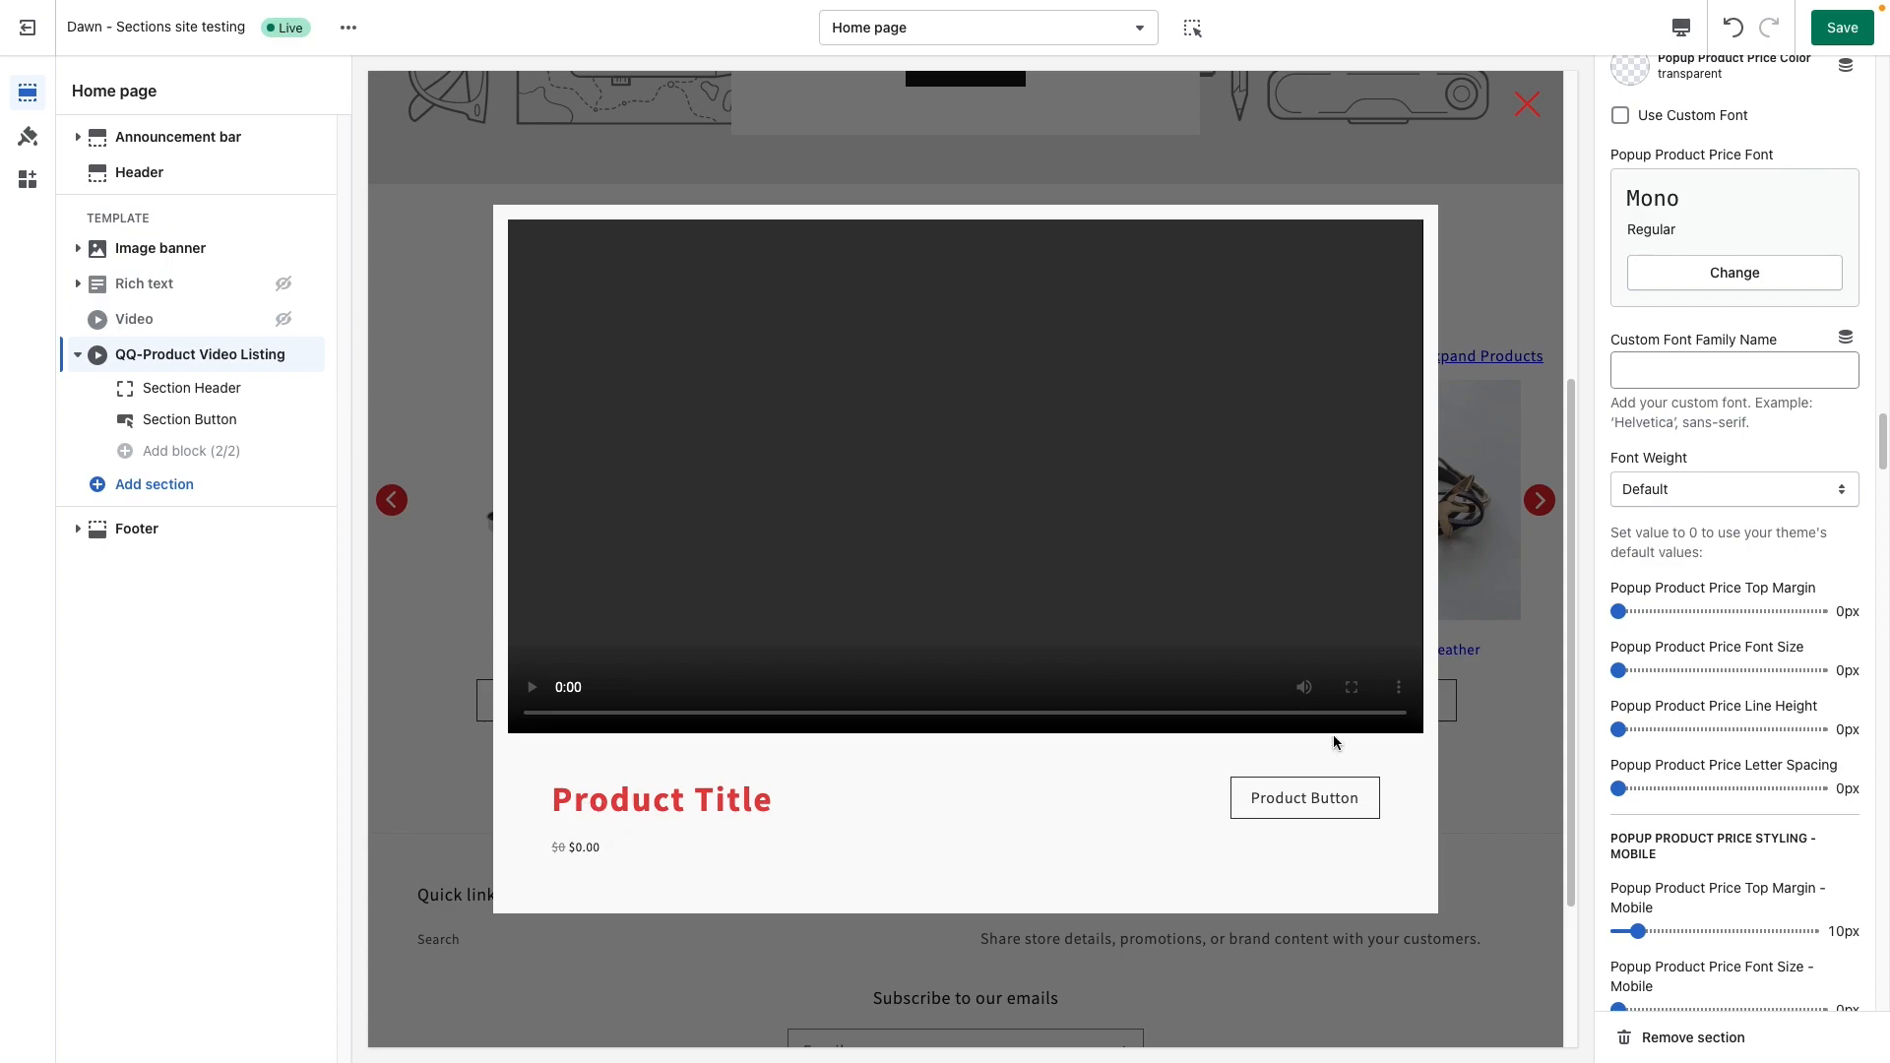
double_click(1795, 590)
click(1769, 591)
click(1671, 672)
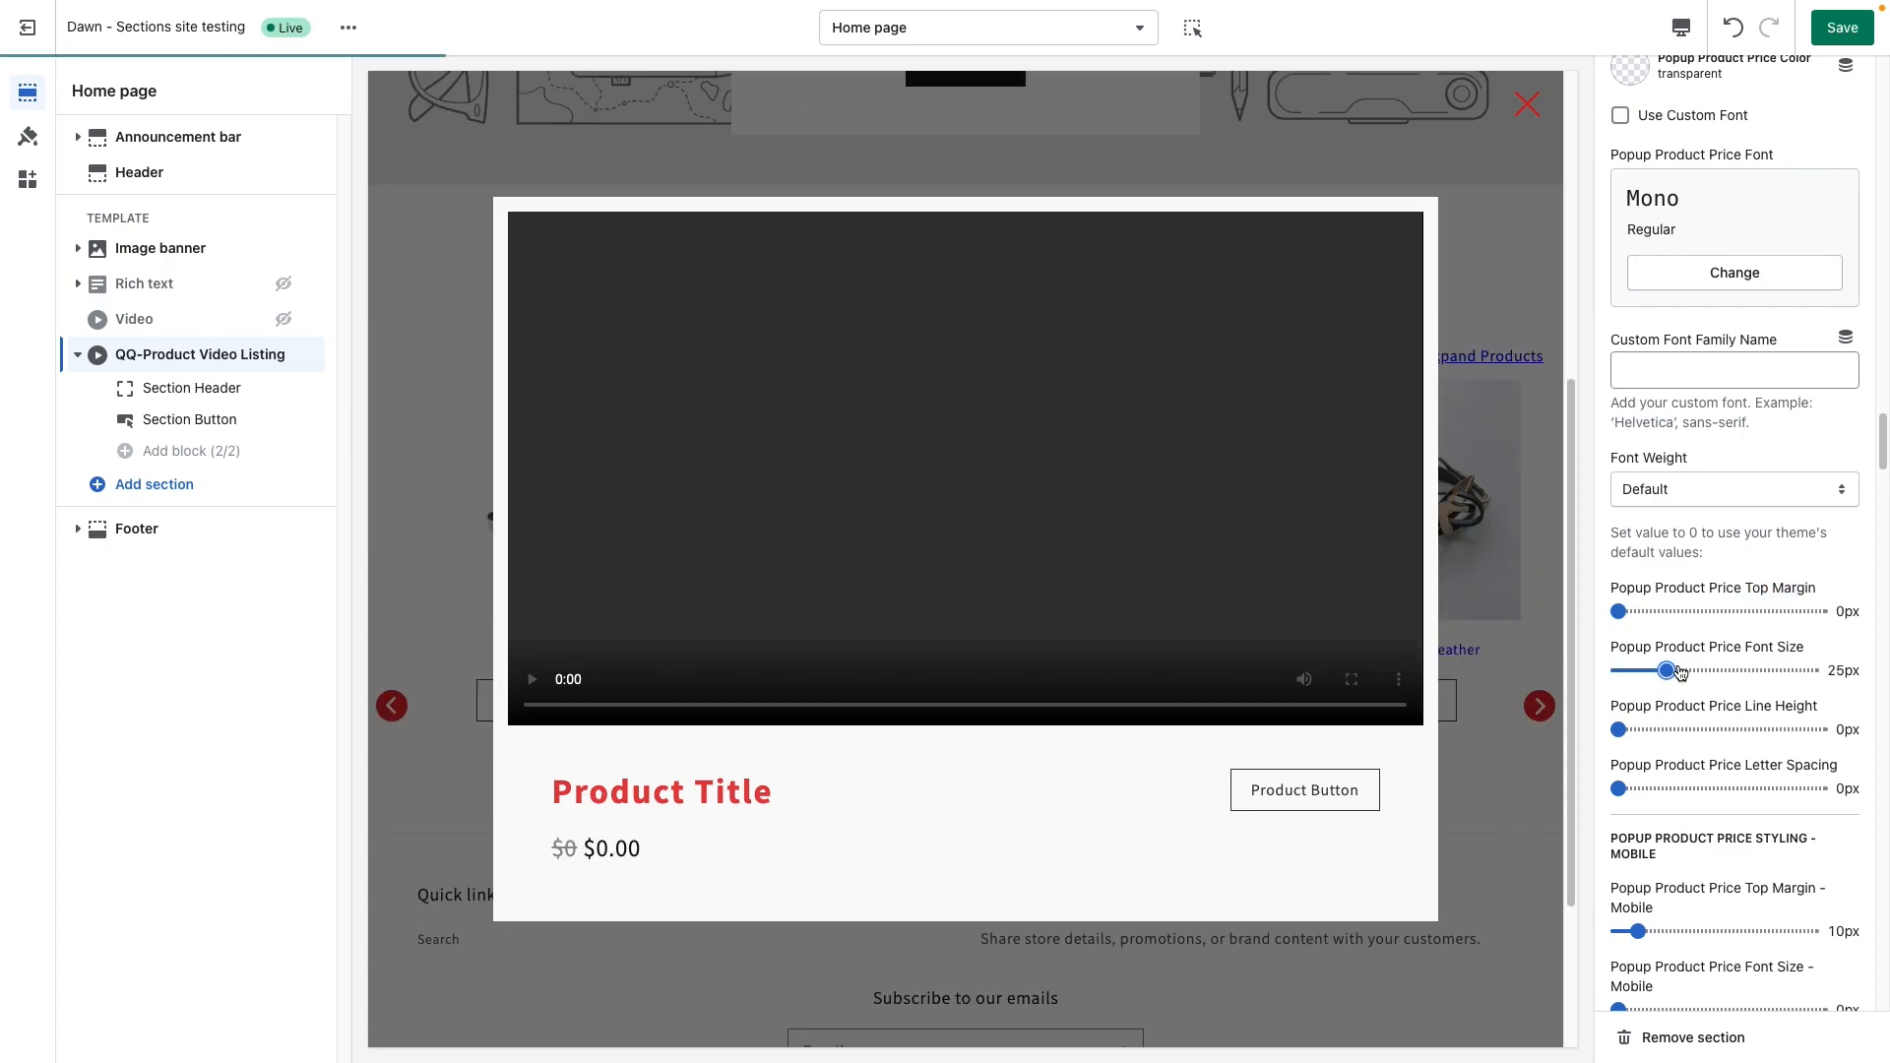
Point out the struck-through compare price in the popup preview and set Popup Product Compare at Price Font Size to 27px.
scroll(1741, 751, down, 1)
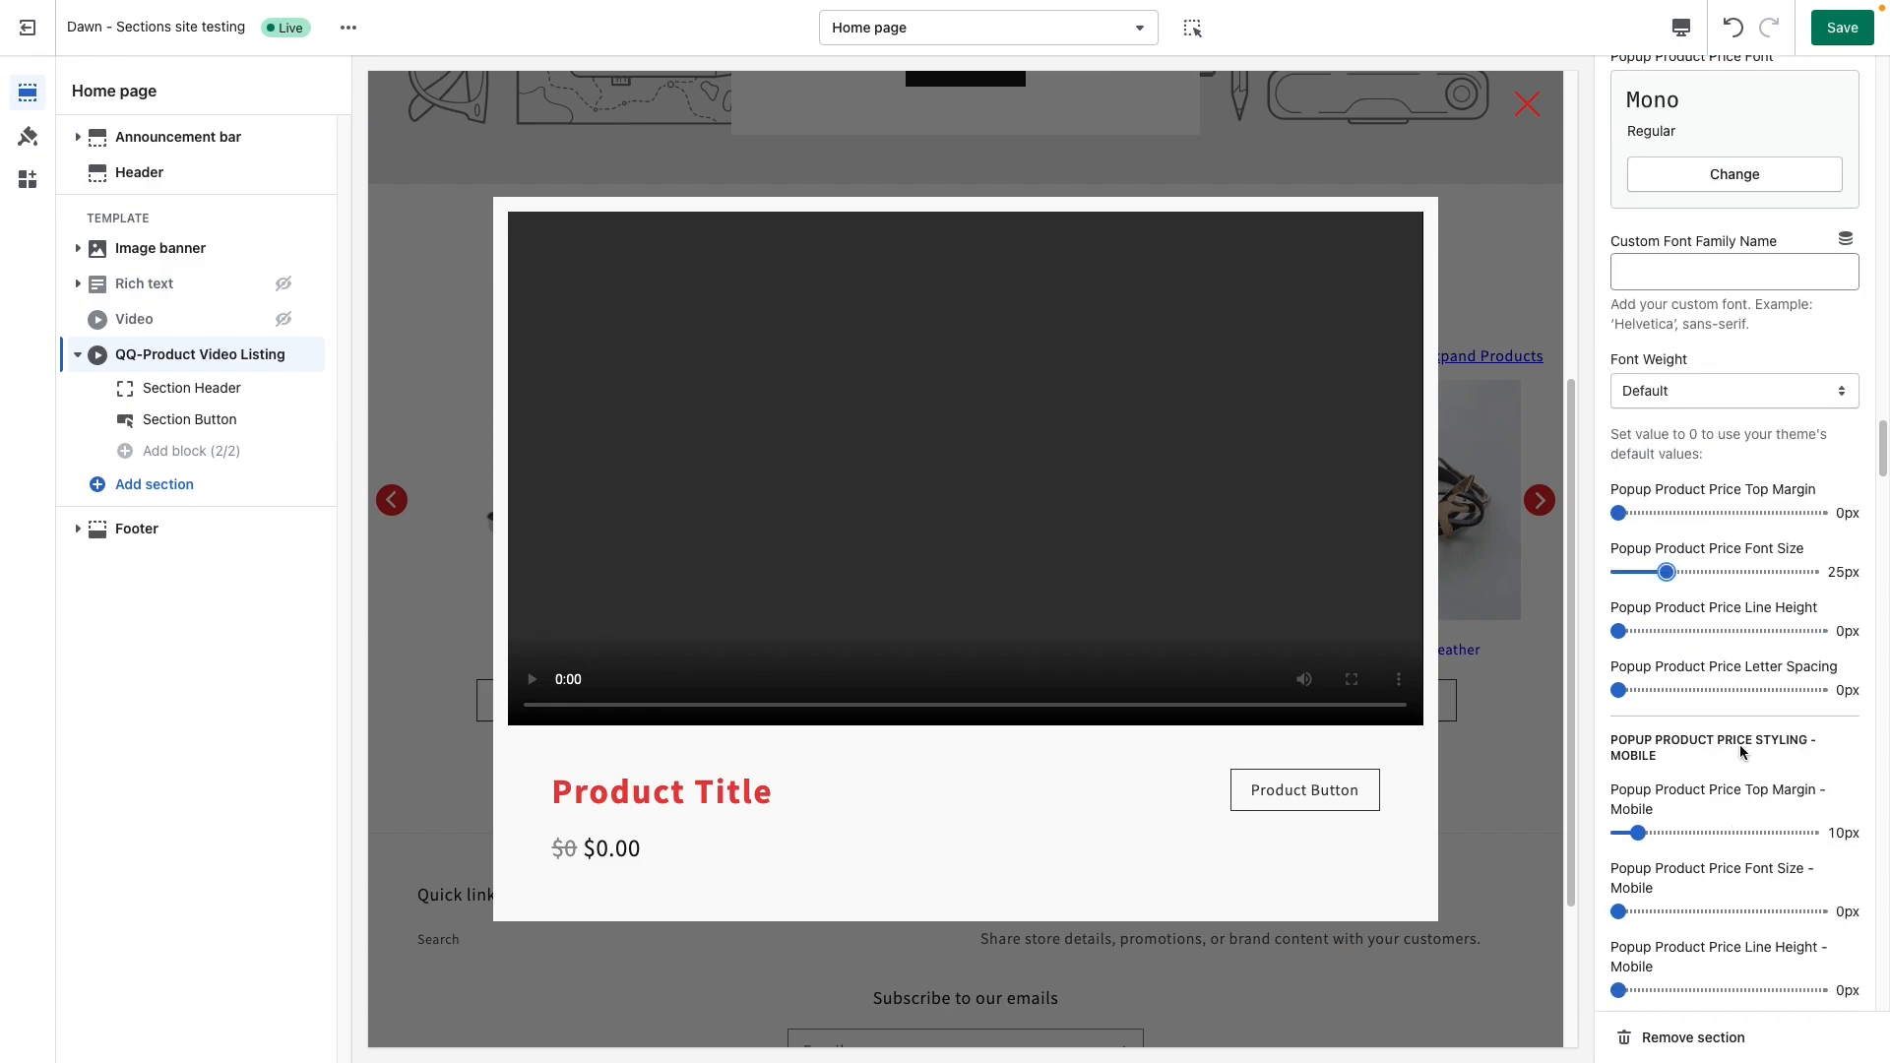
scroll(1741, 751, down, 2)
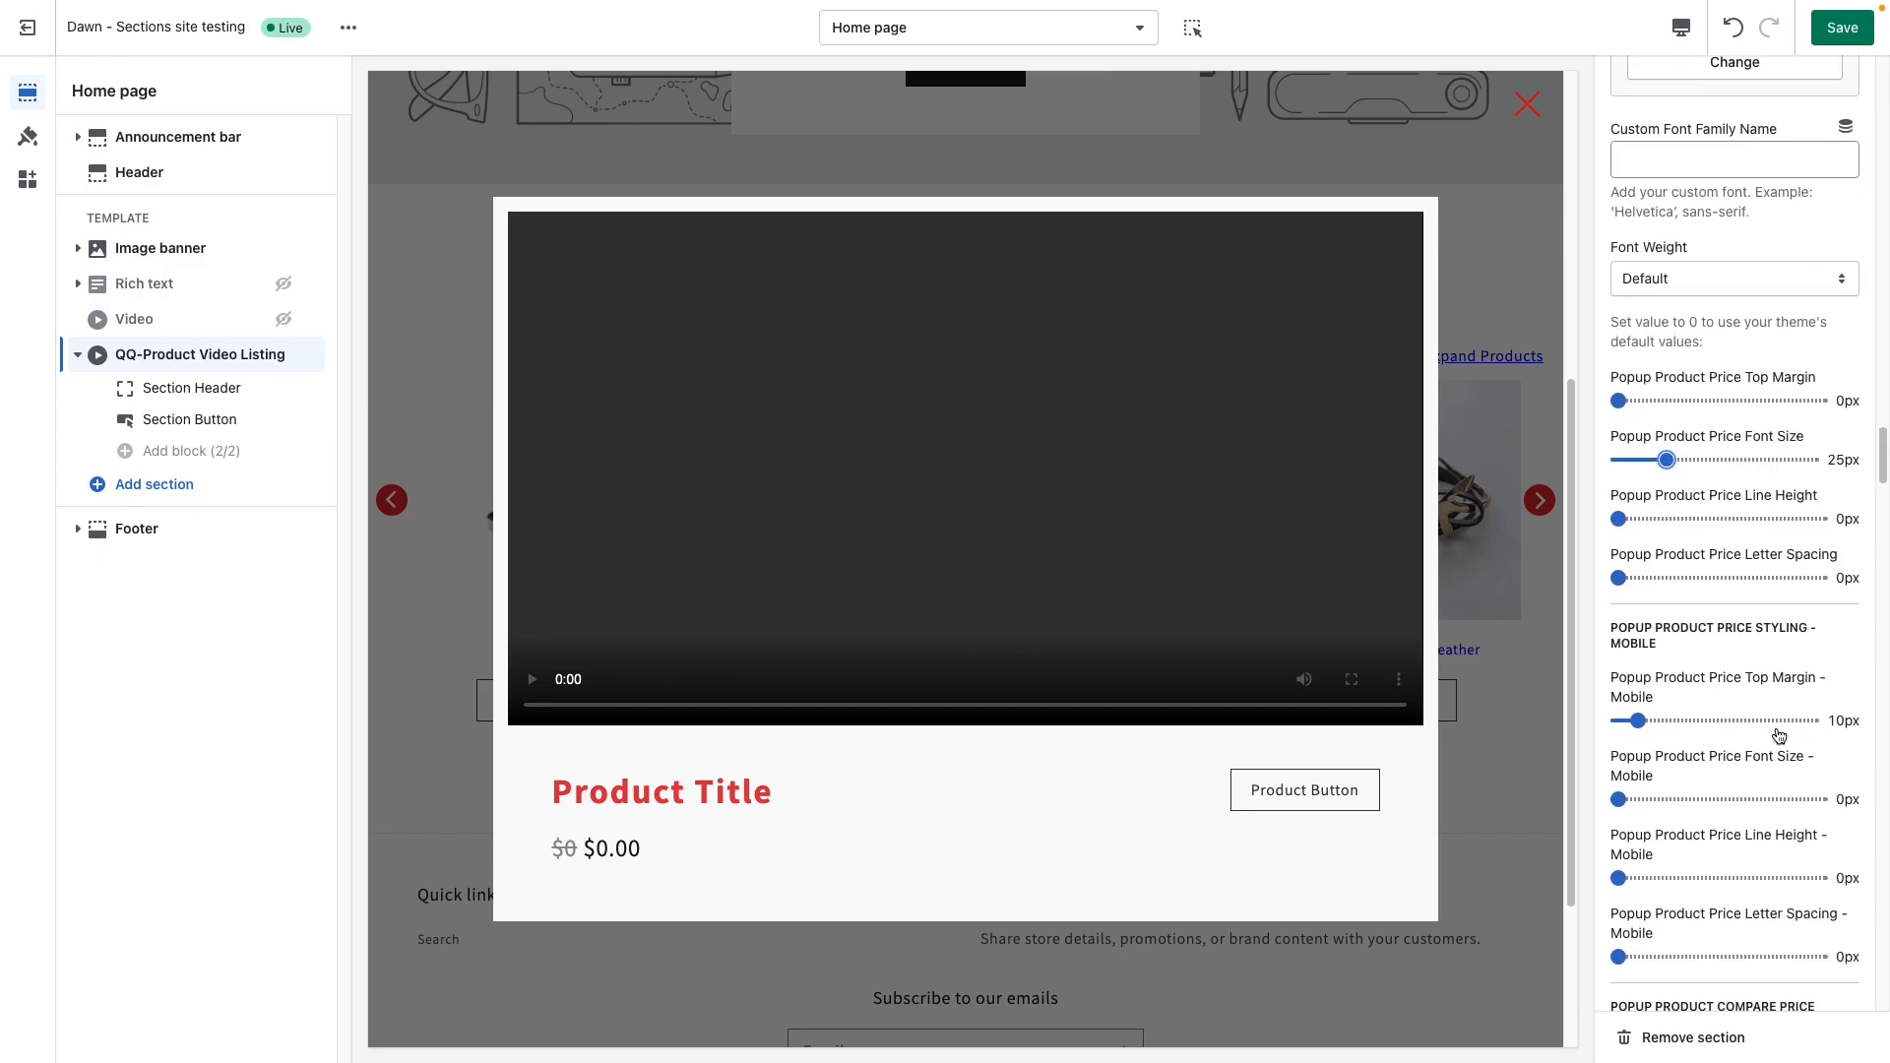
scroll(1723, 828, down, 5)
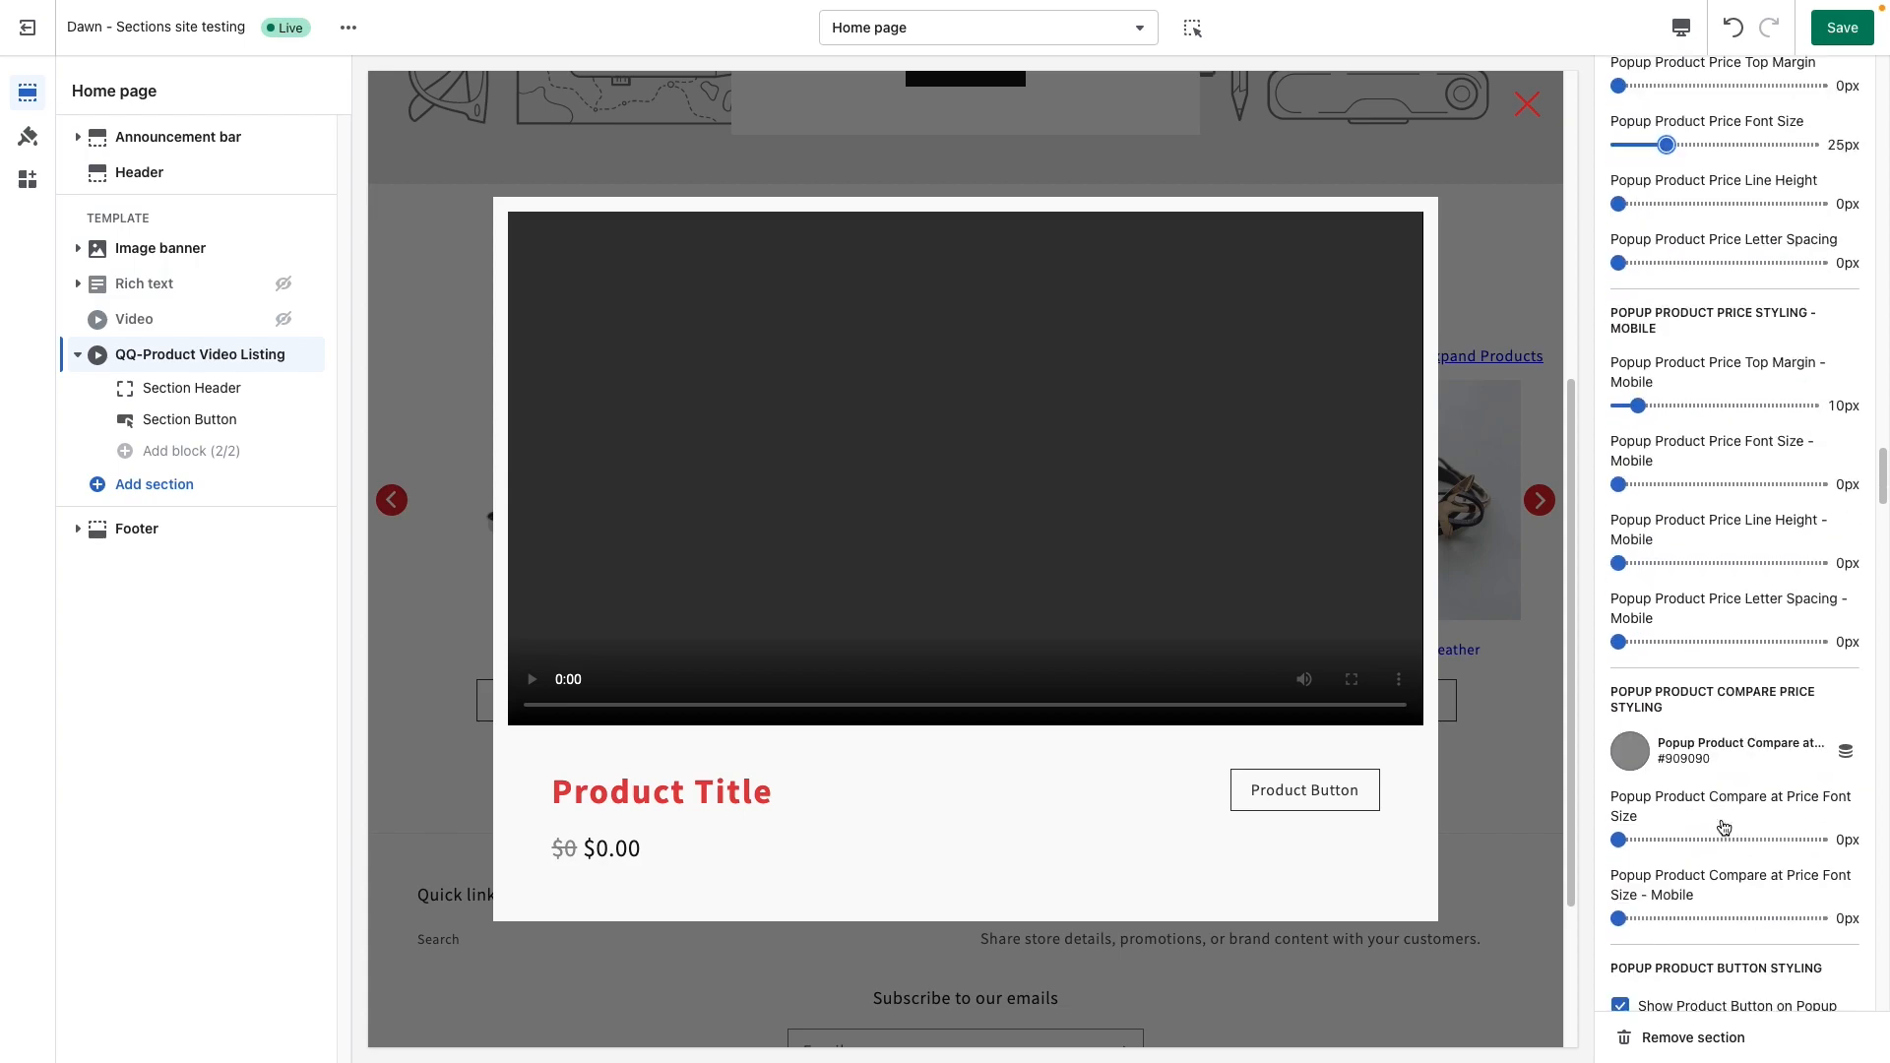
scroll(1723, 827, down, 2)
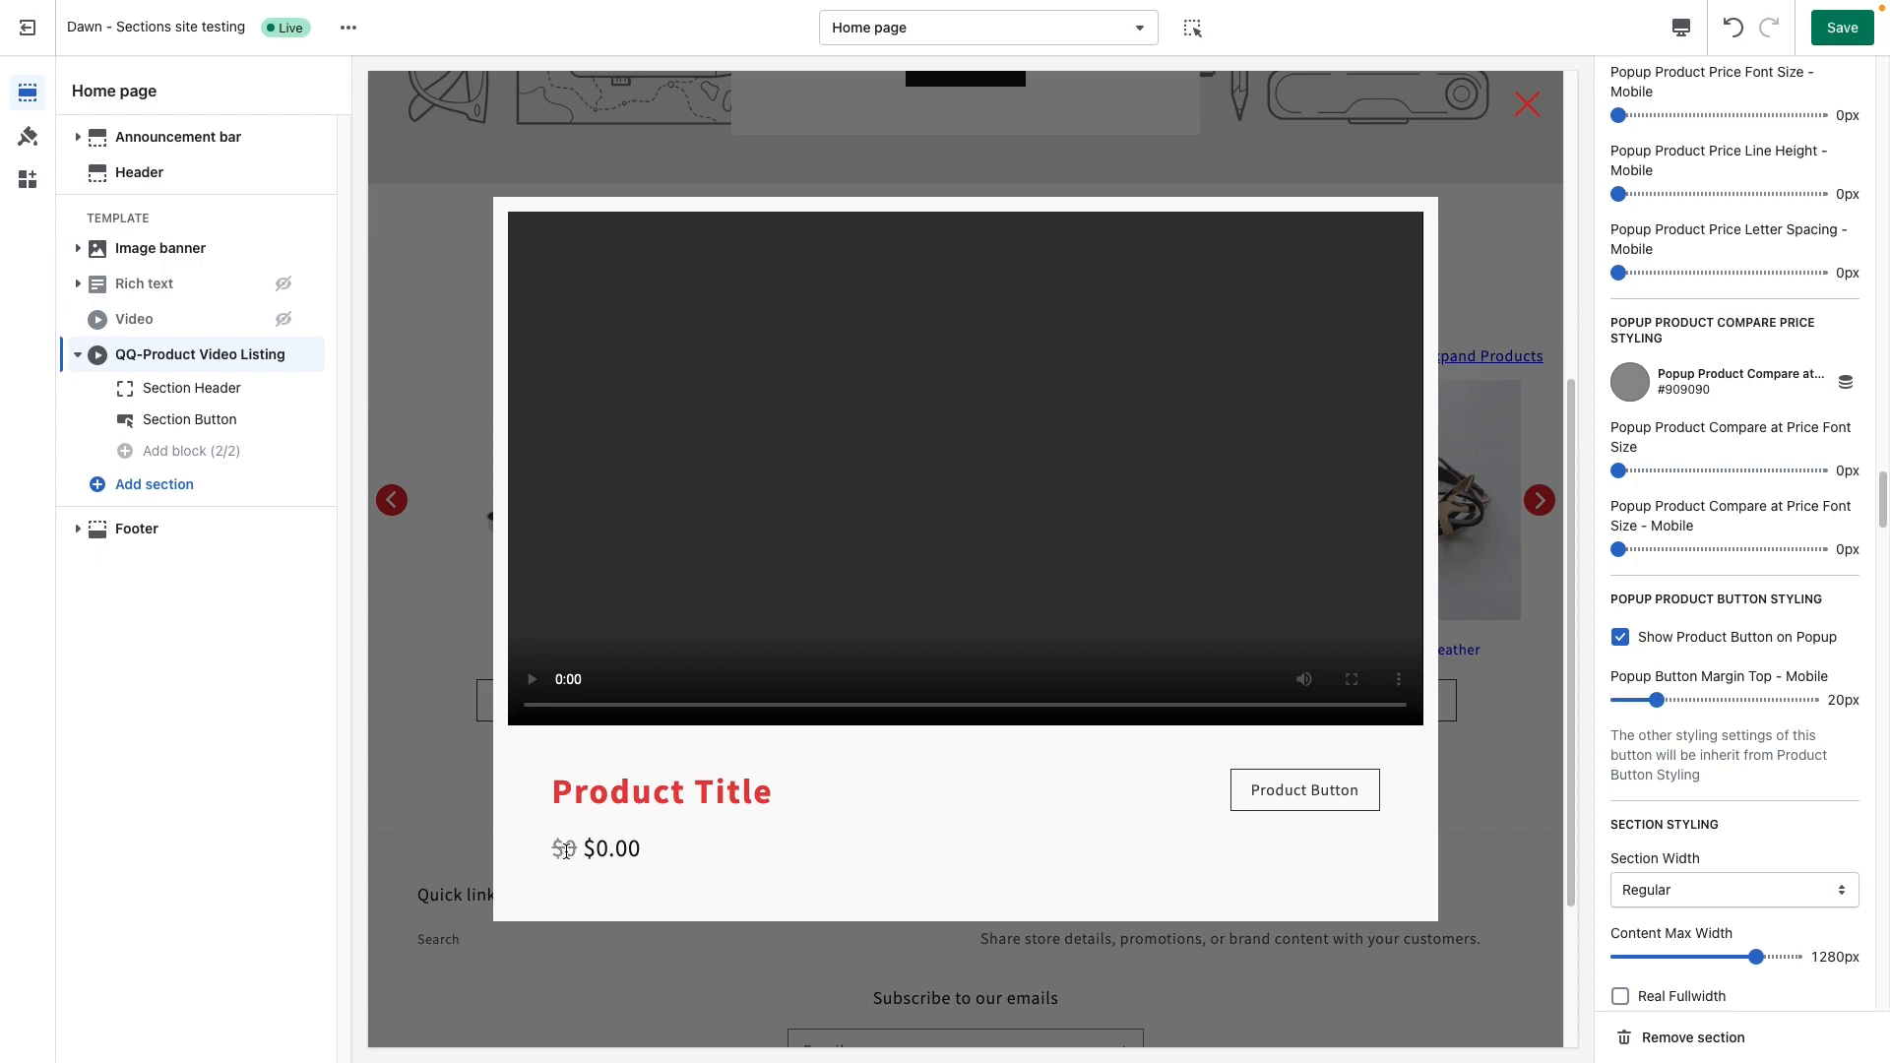
drag(573, 850, 553, 849)
click(839, 862)
click(1644, 471)
drag(1645, 471, 1670, 471)
Try hiding the product button on the popup, and turn Show Product Button on Popup back on.
scroll(1723, 590, down, 3)
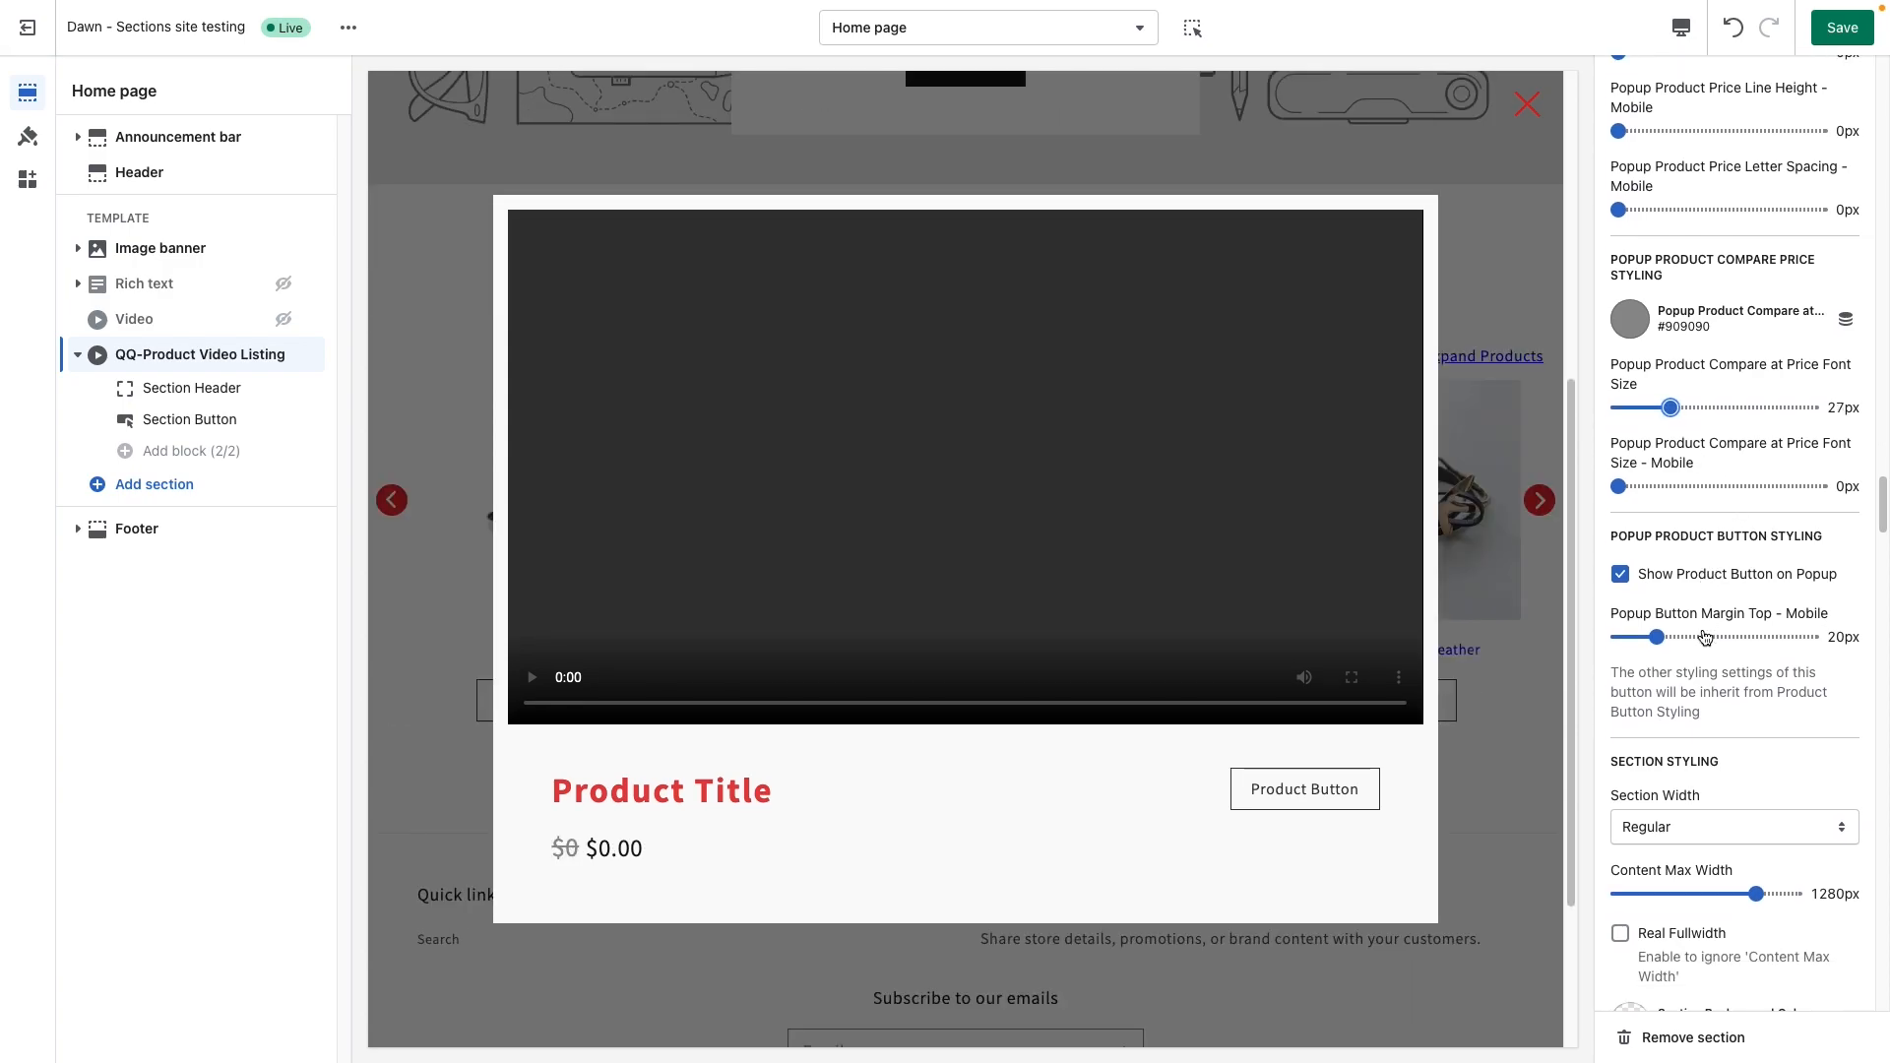
scroll(1702, 630, down, 3)
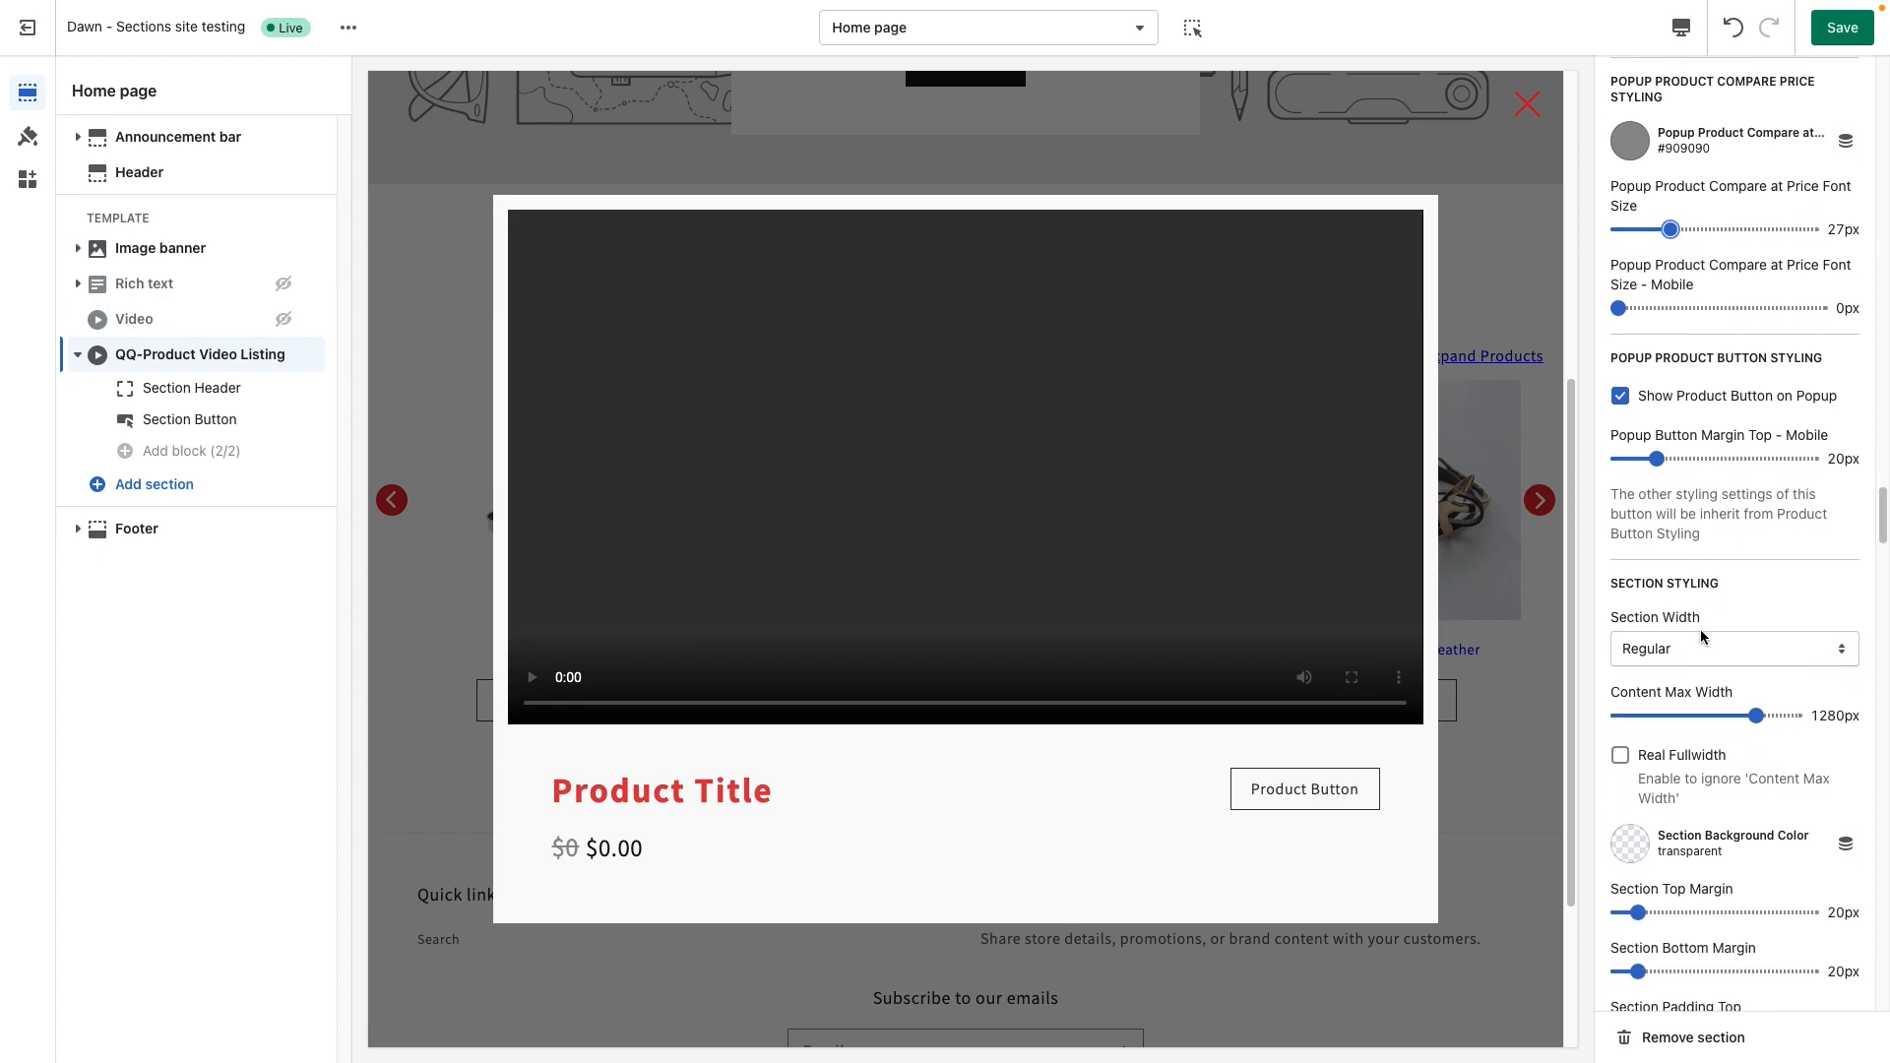
scroll(1700, 629, down, 1)
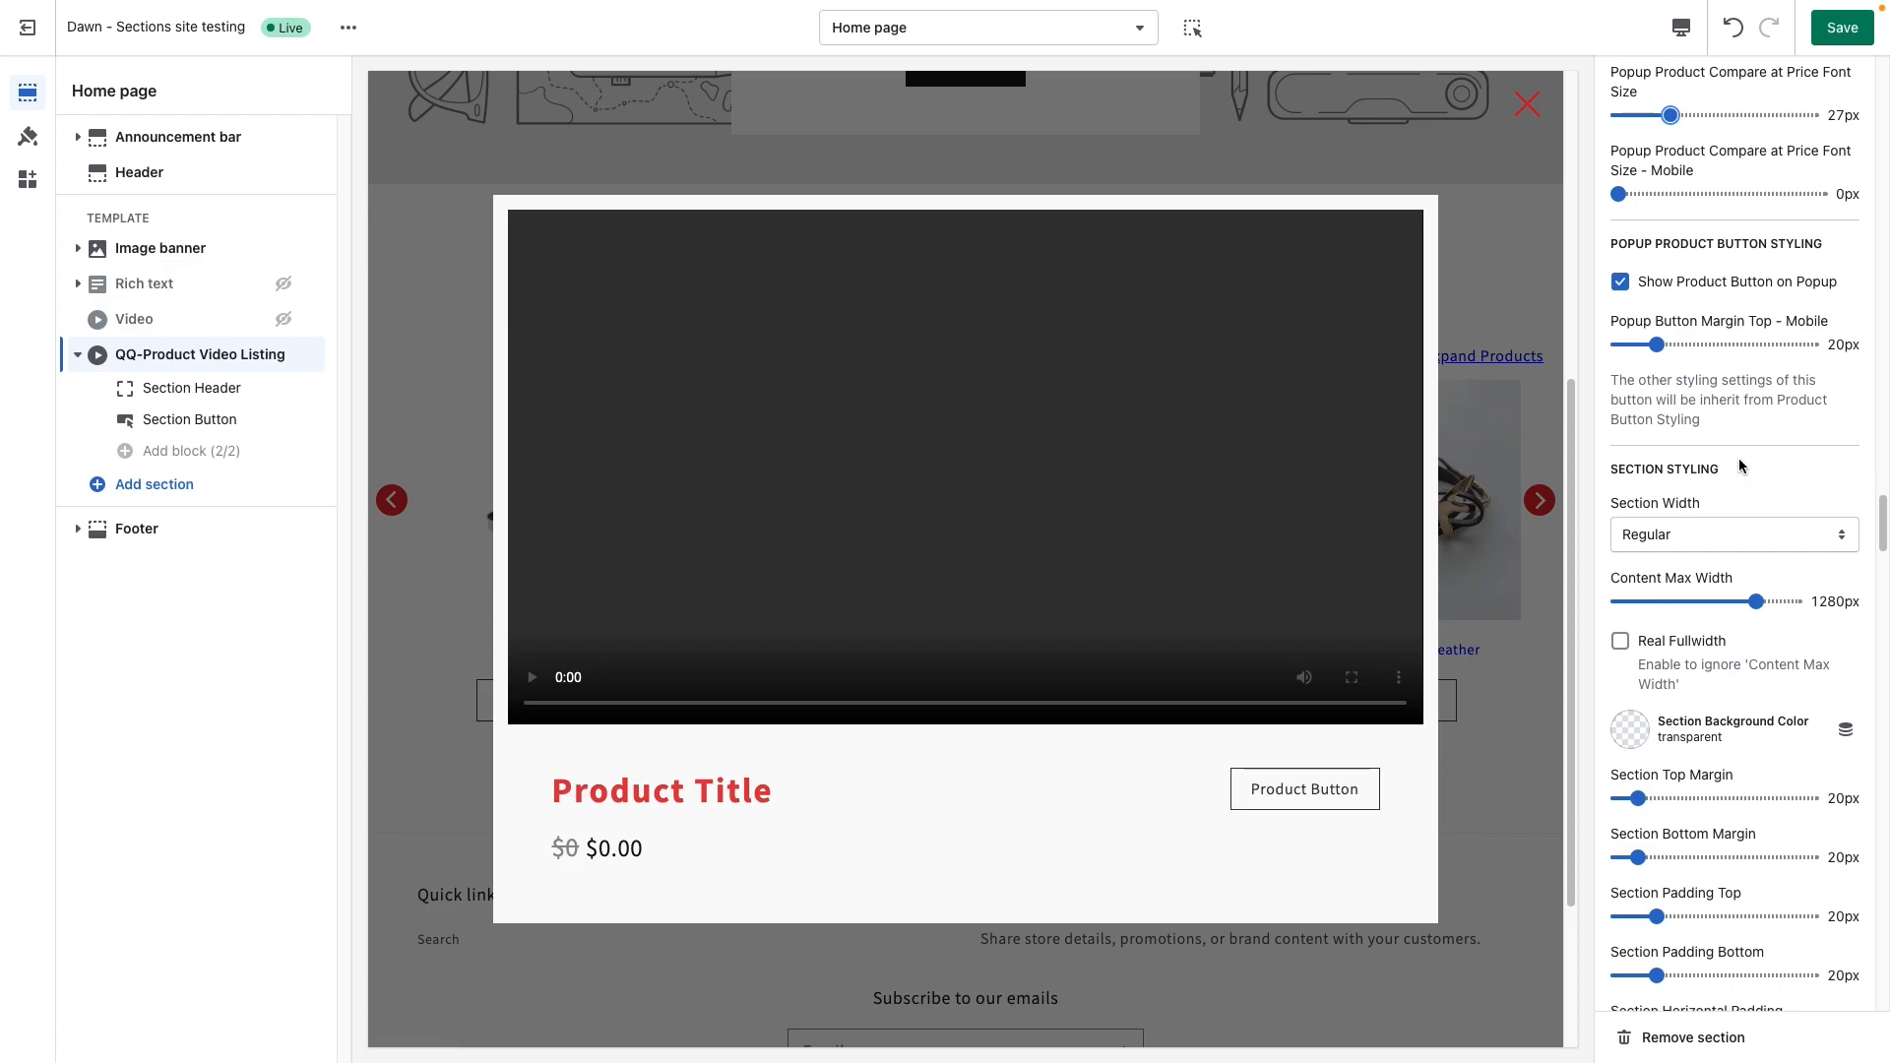
scroll(1728, 399, up, 1)
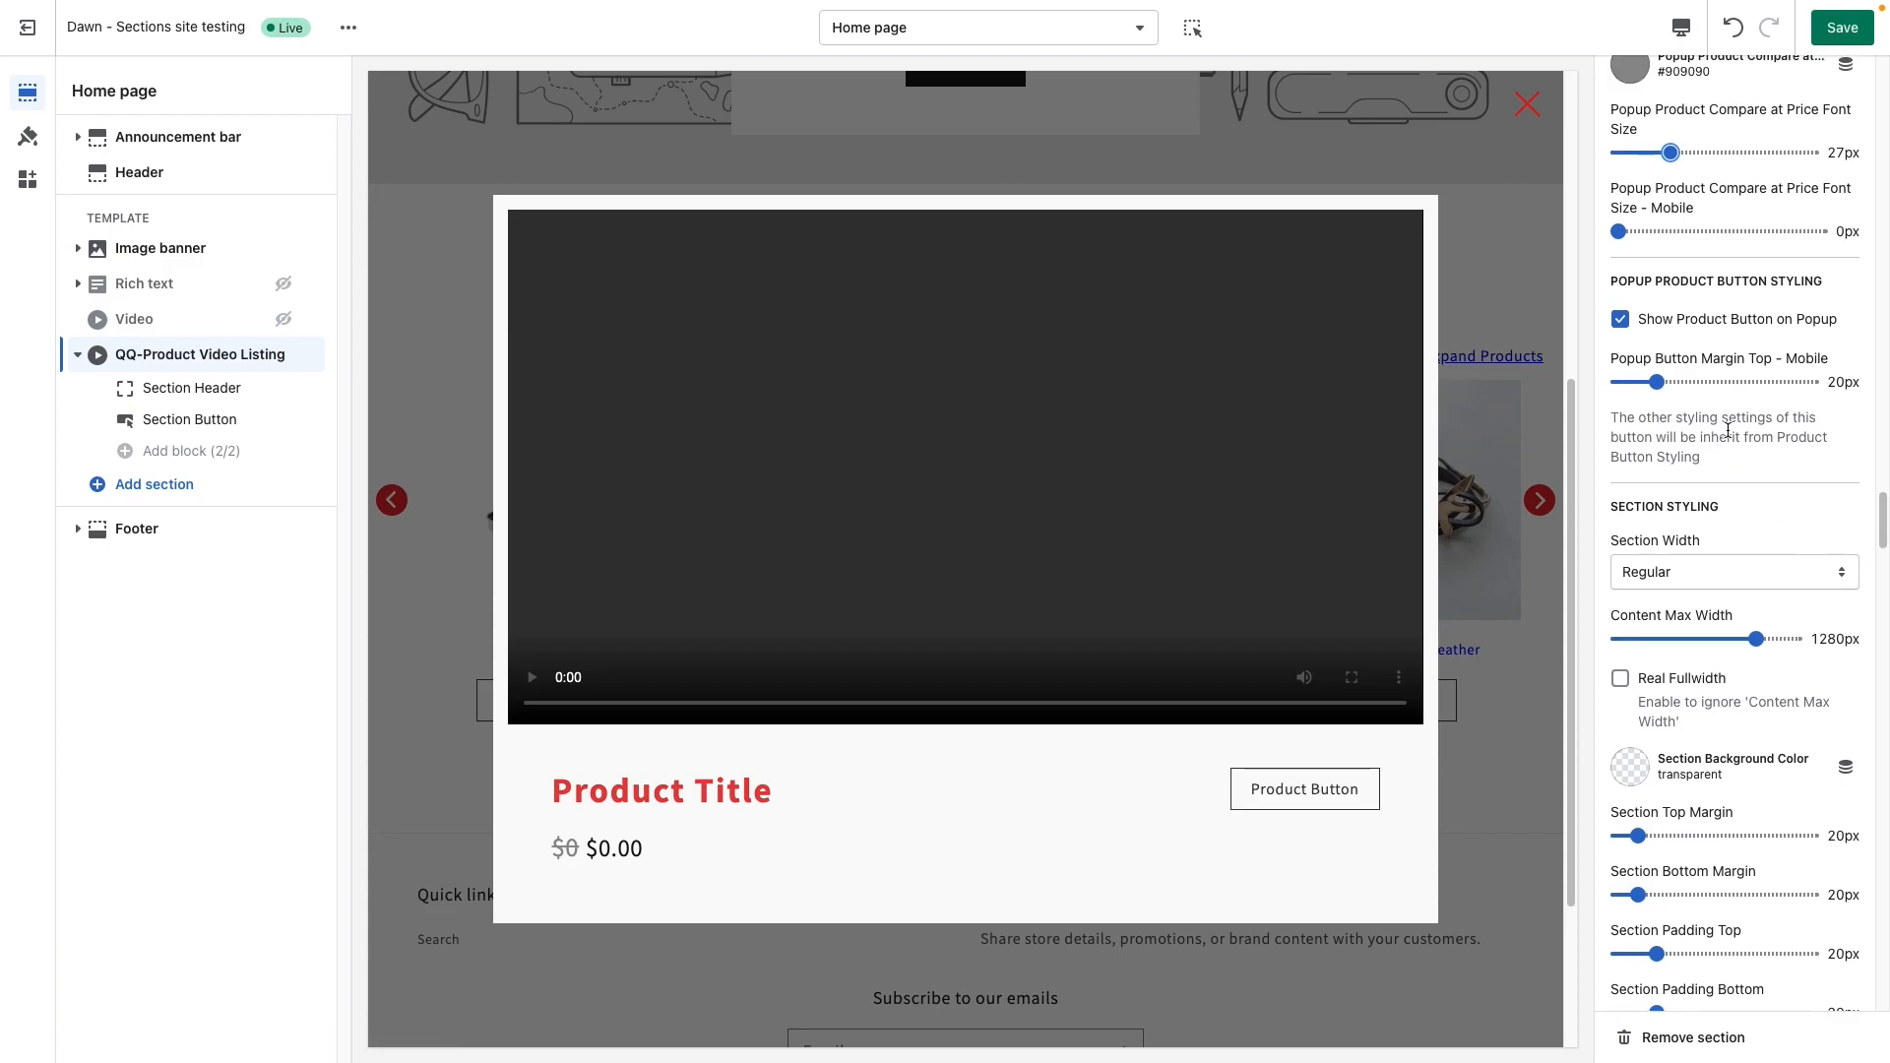
click(1695, 332)
click(1695, 332)
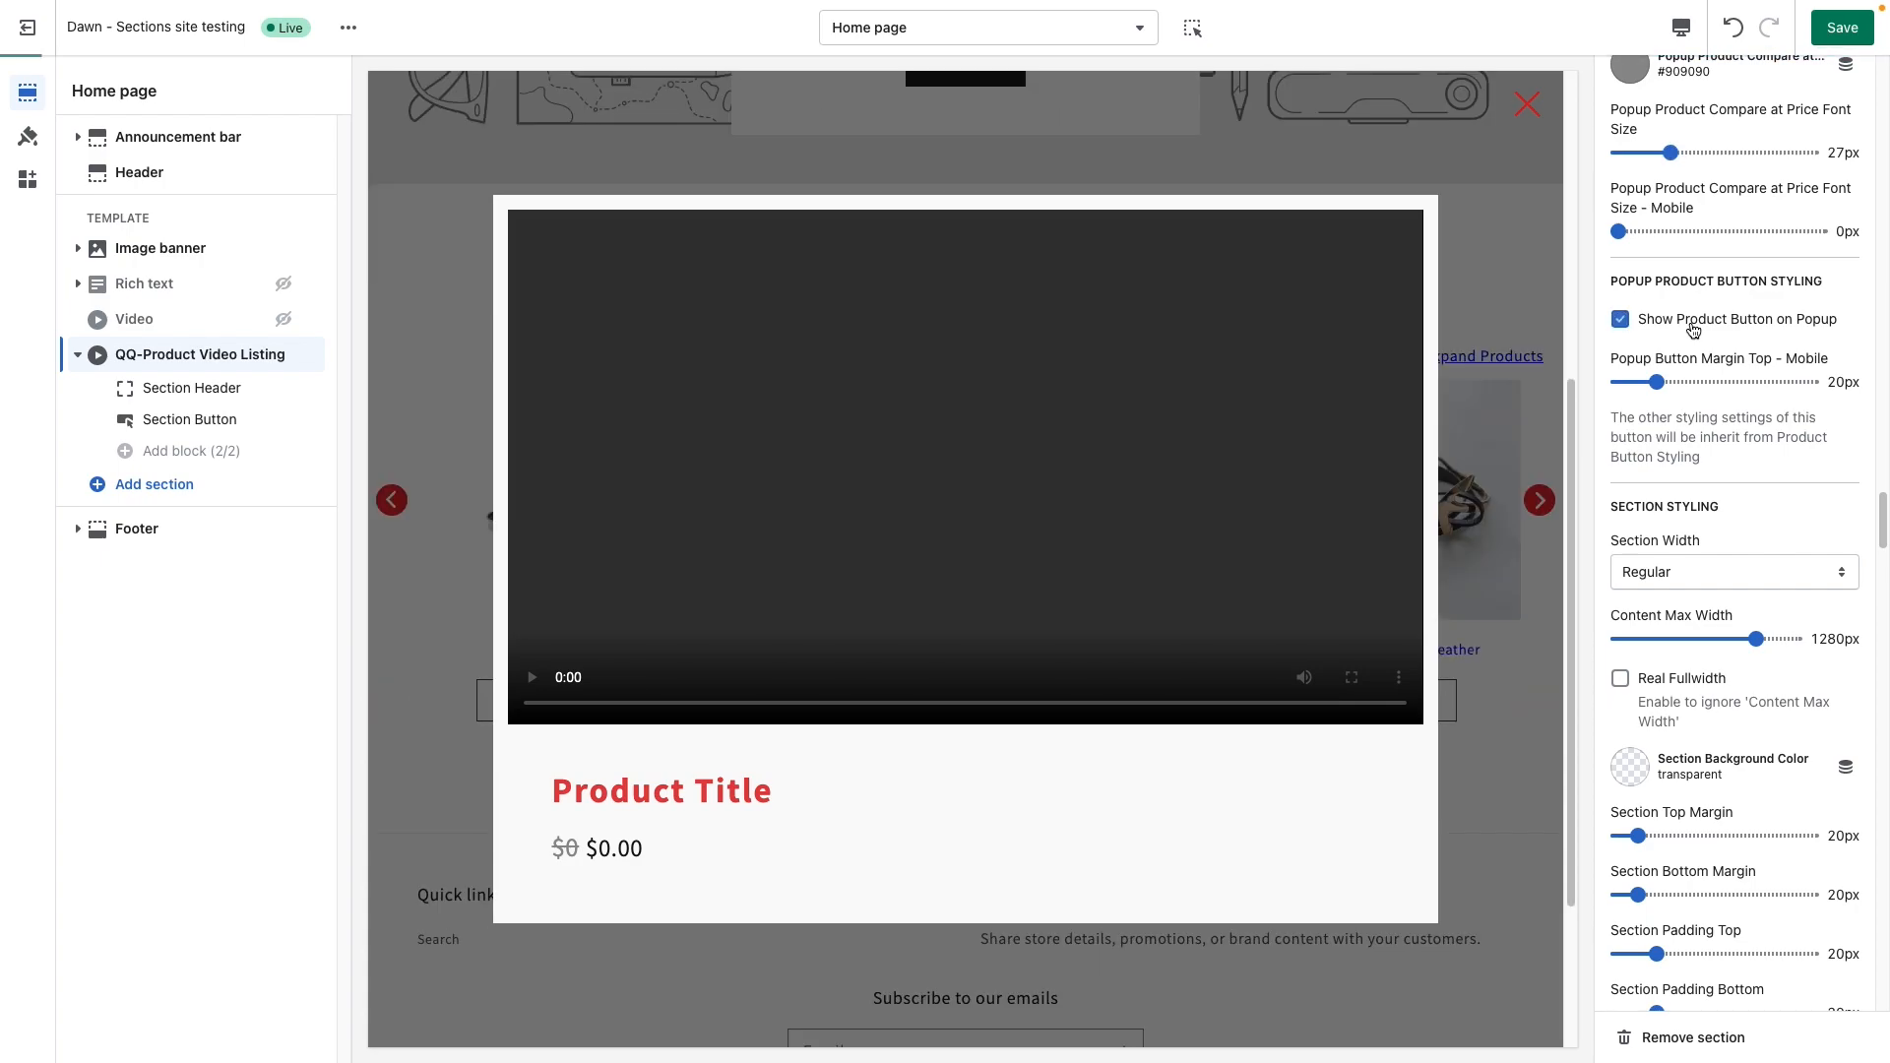
Set Popup Button Margin Top - Mobile to 26px, checking the spacing in the mobile preview before returning to the desktop preview.
click(1681, 383)
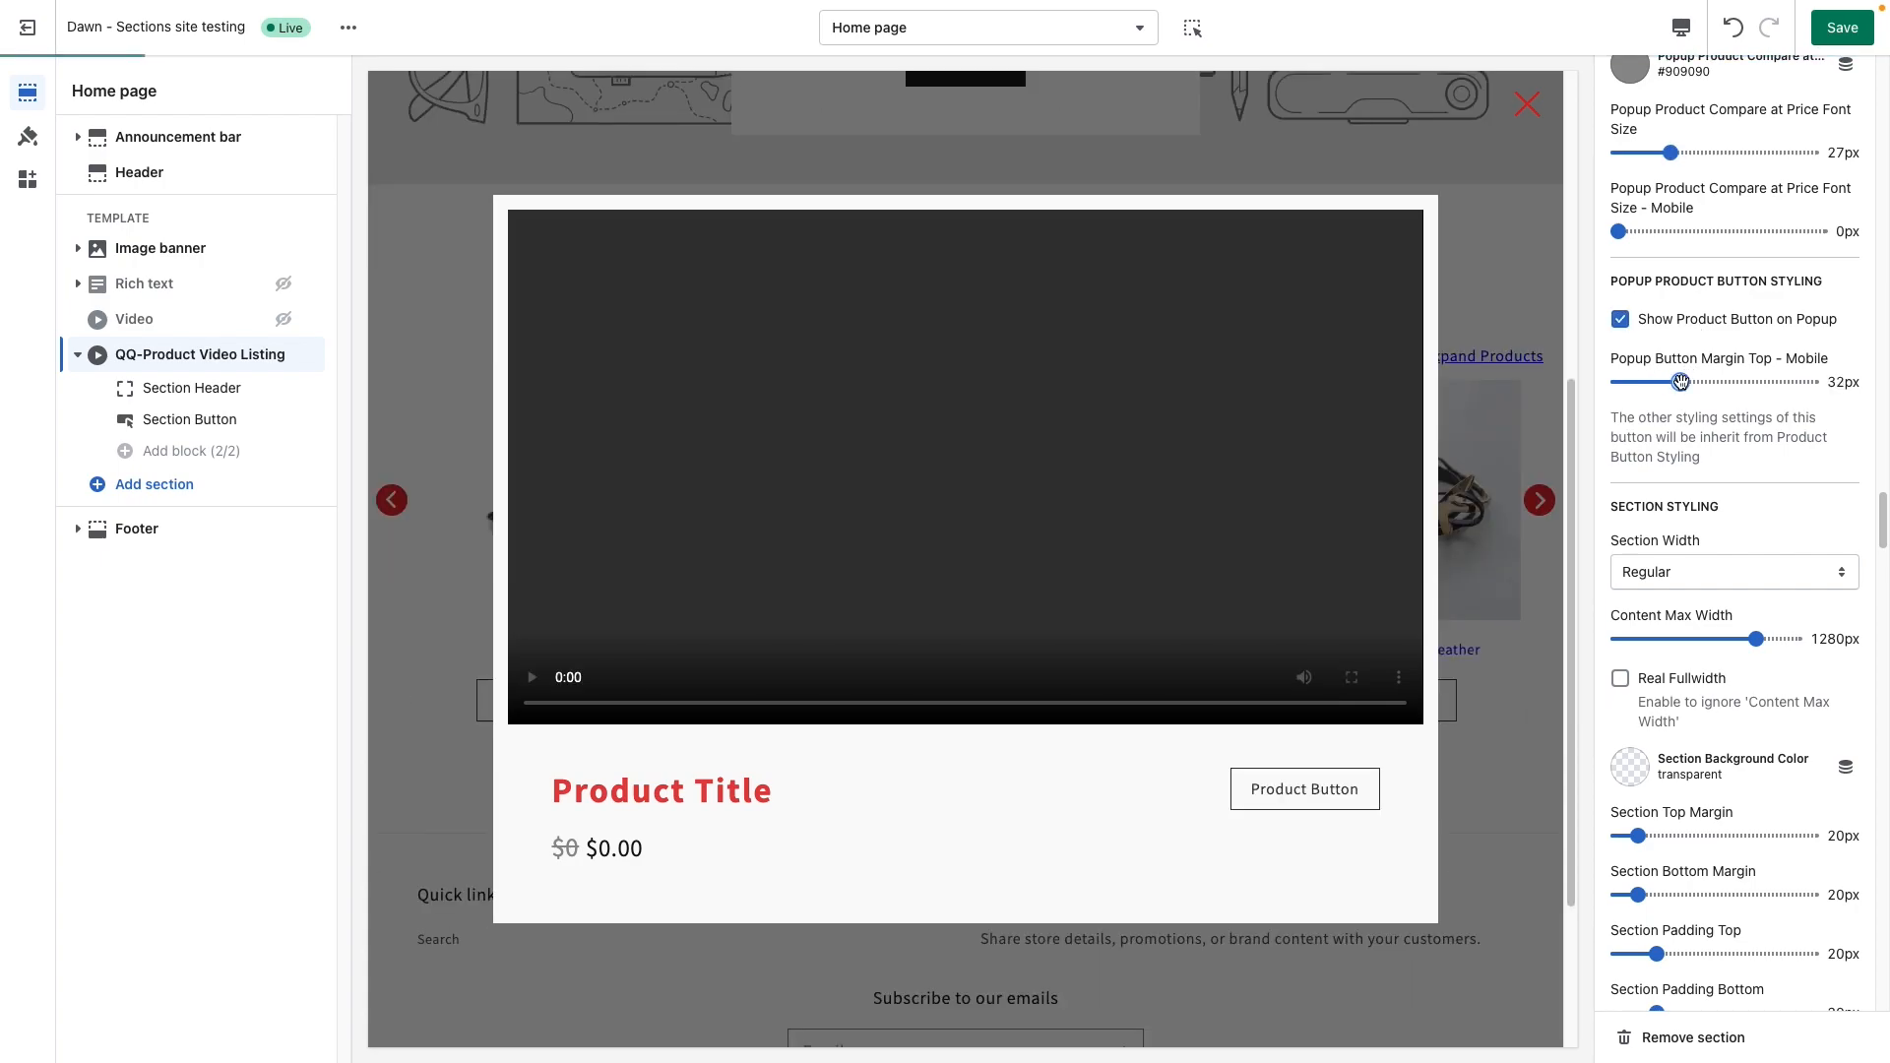
drag(1681, 383, 1689, 383)
click(1682, 28)
click(1728, 80)
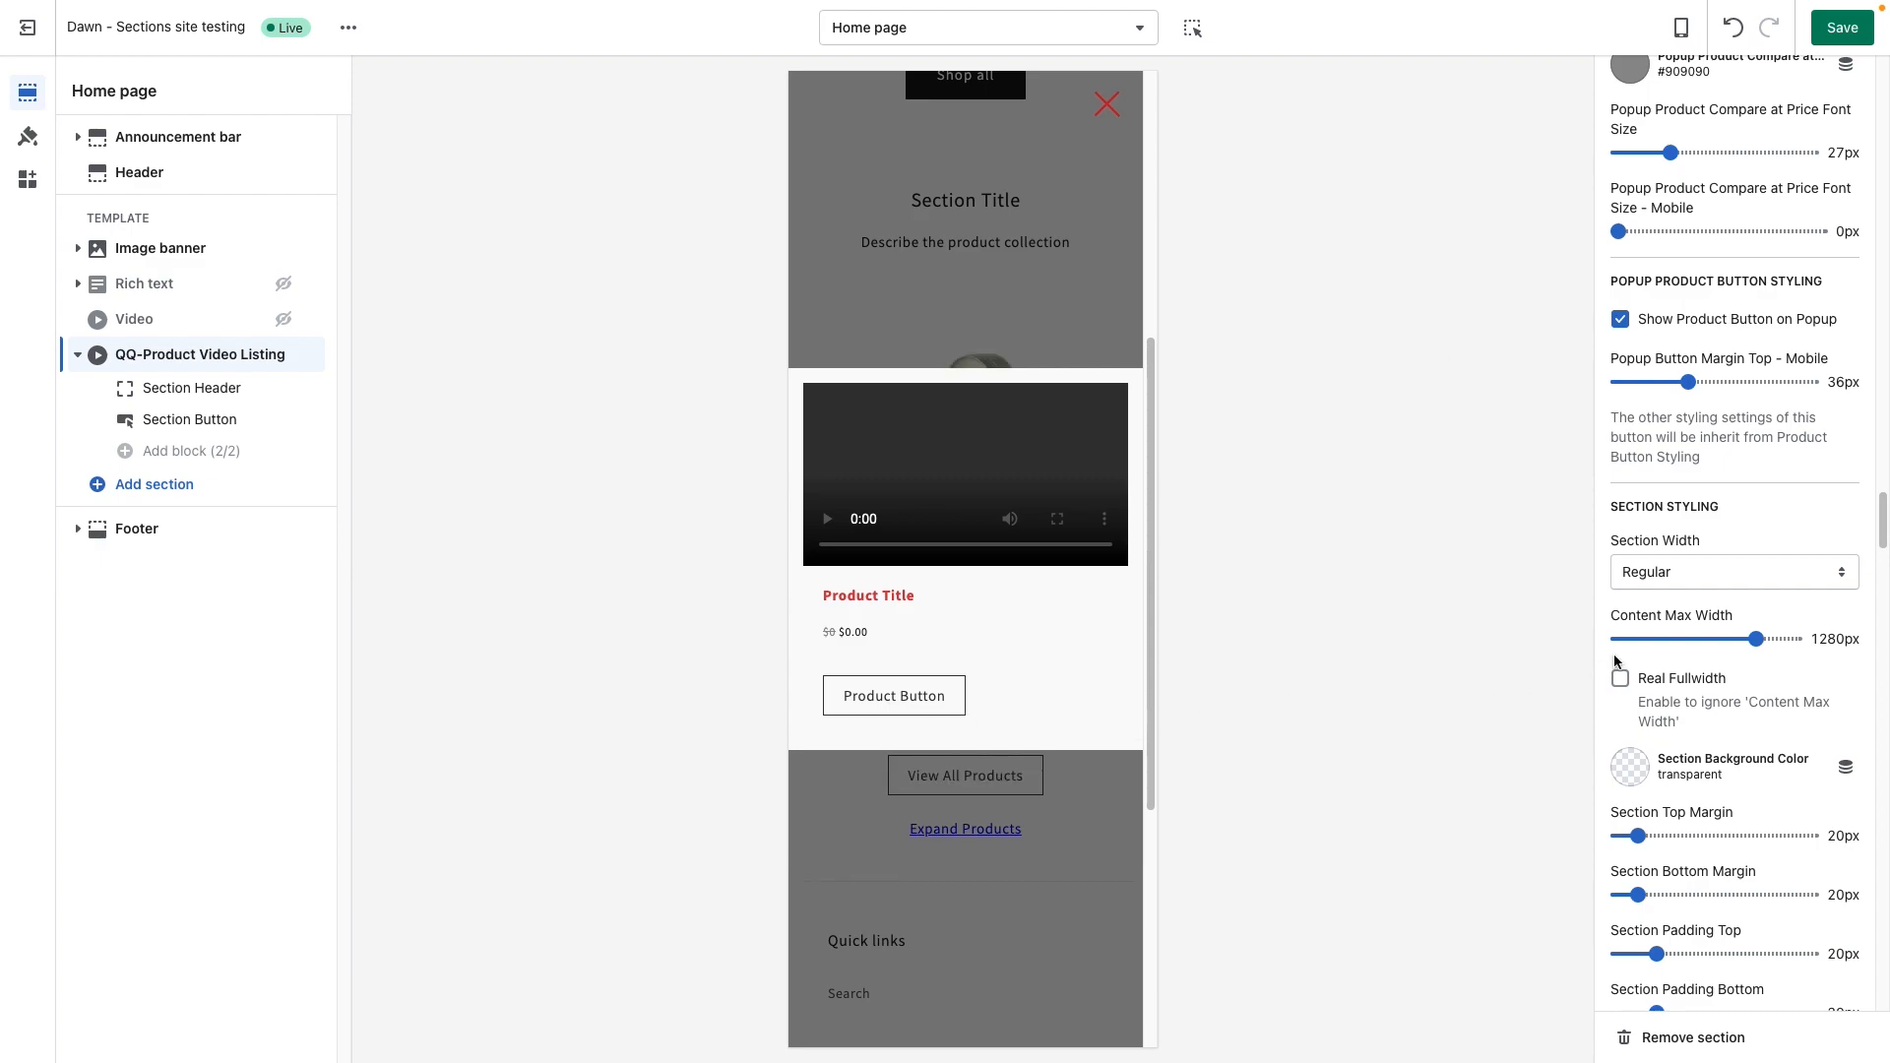
mouse_move(1688, 382)
mouse_down()
mouse_move(1715, 382)
mouse_move(1669, 382)
mouse_up()
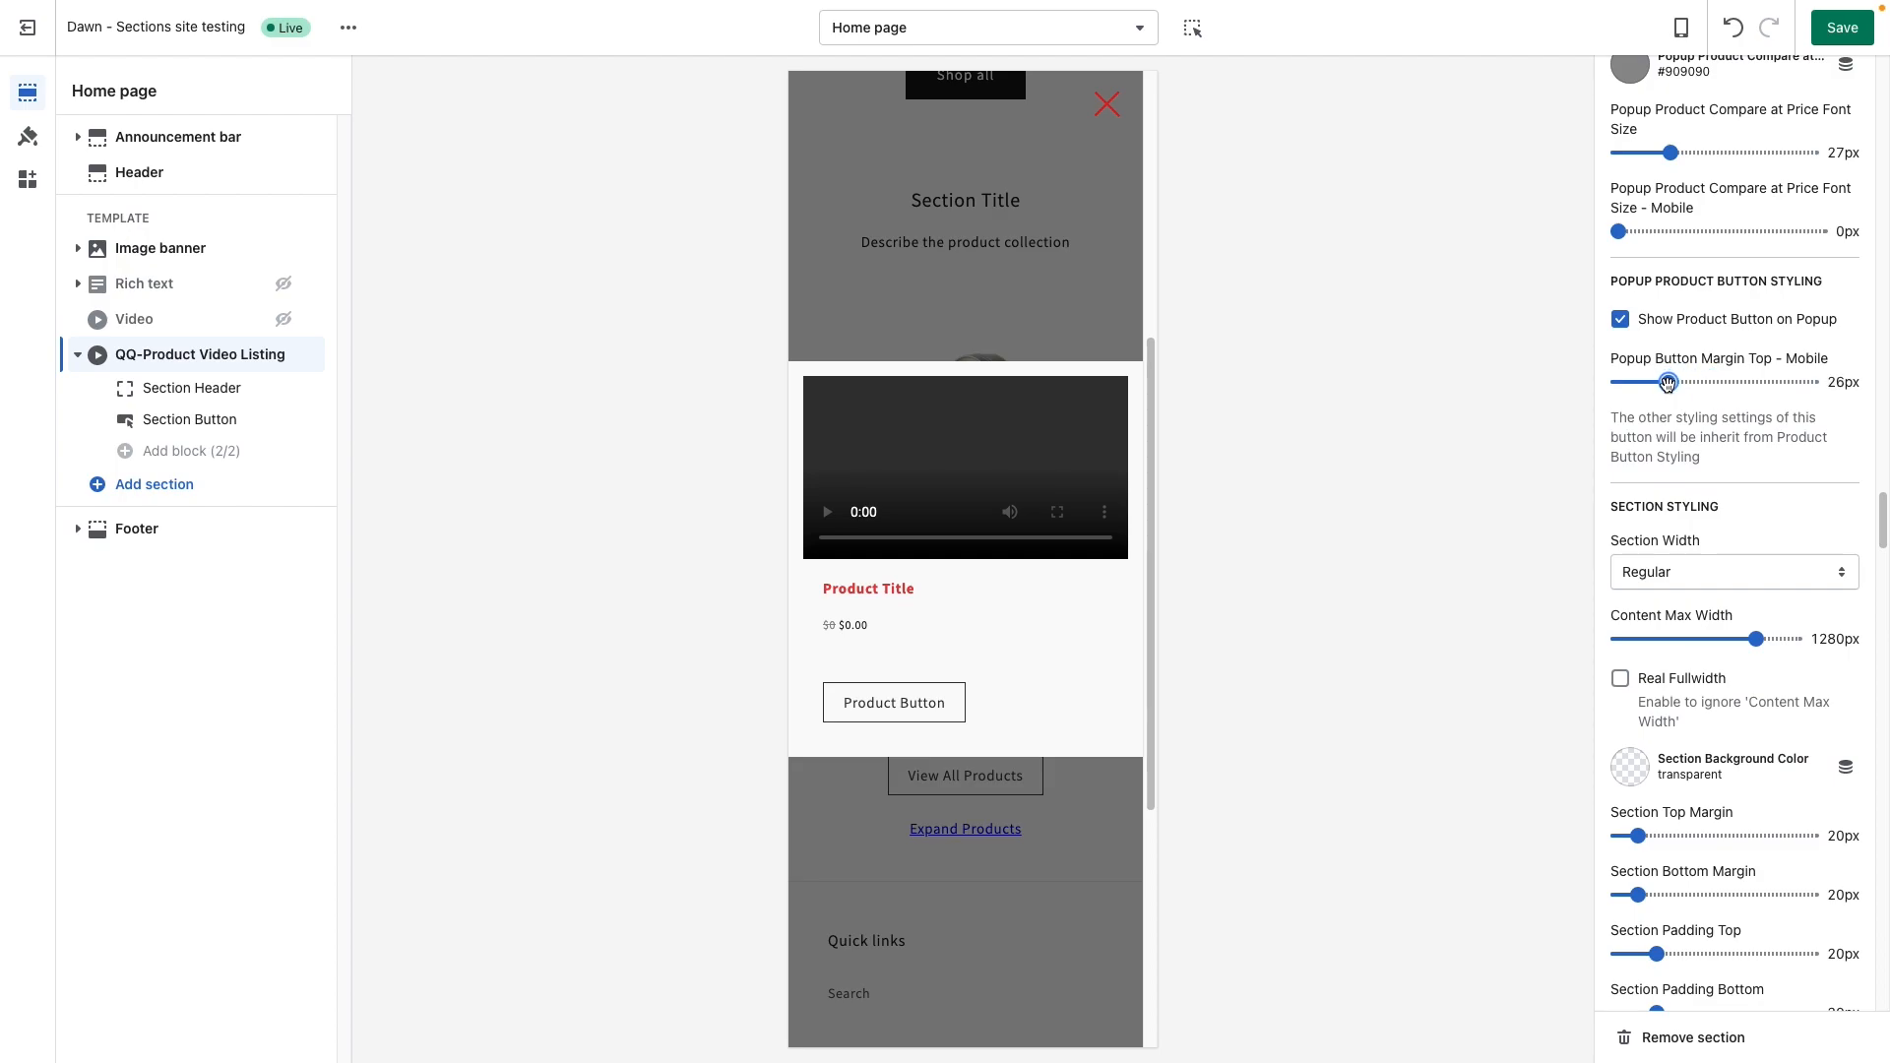
click(1679, 27)
click(1735, 101)
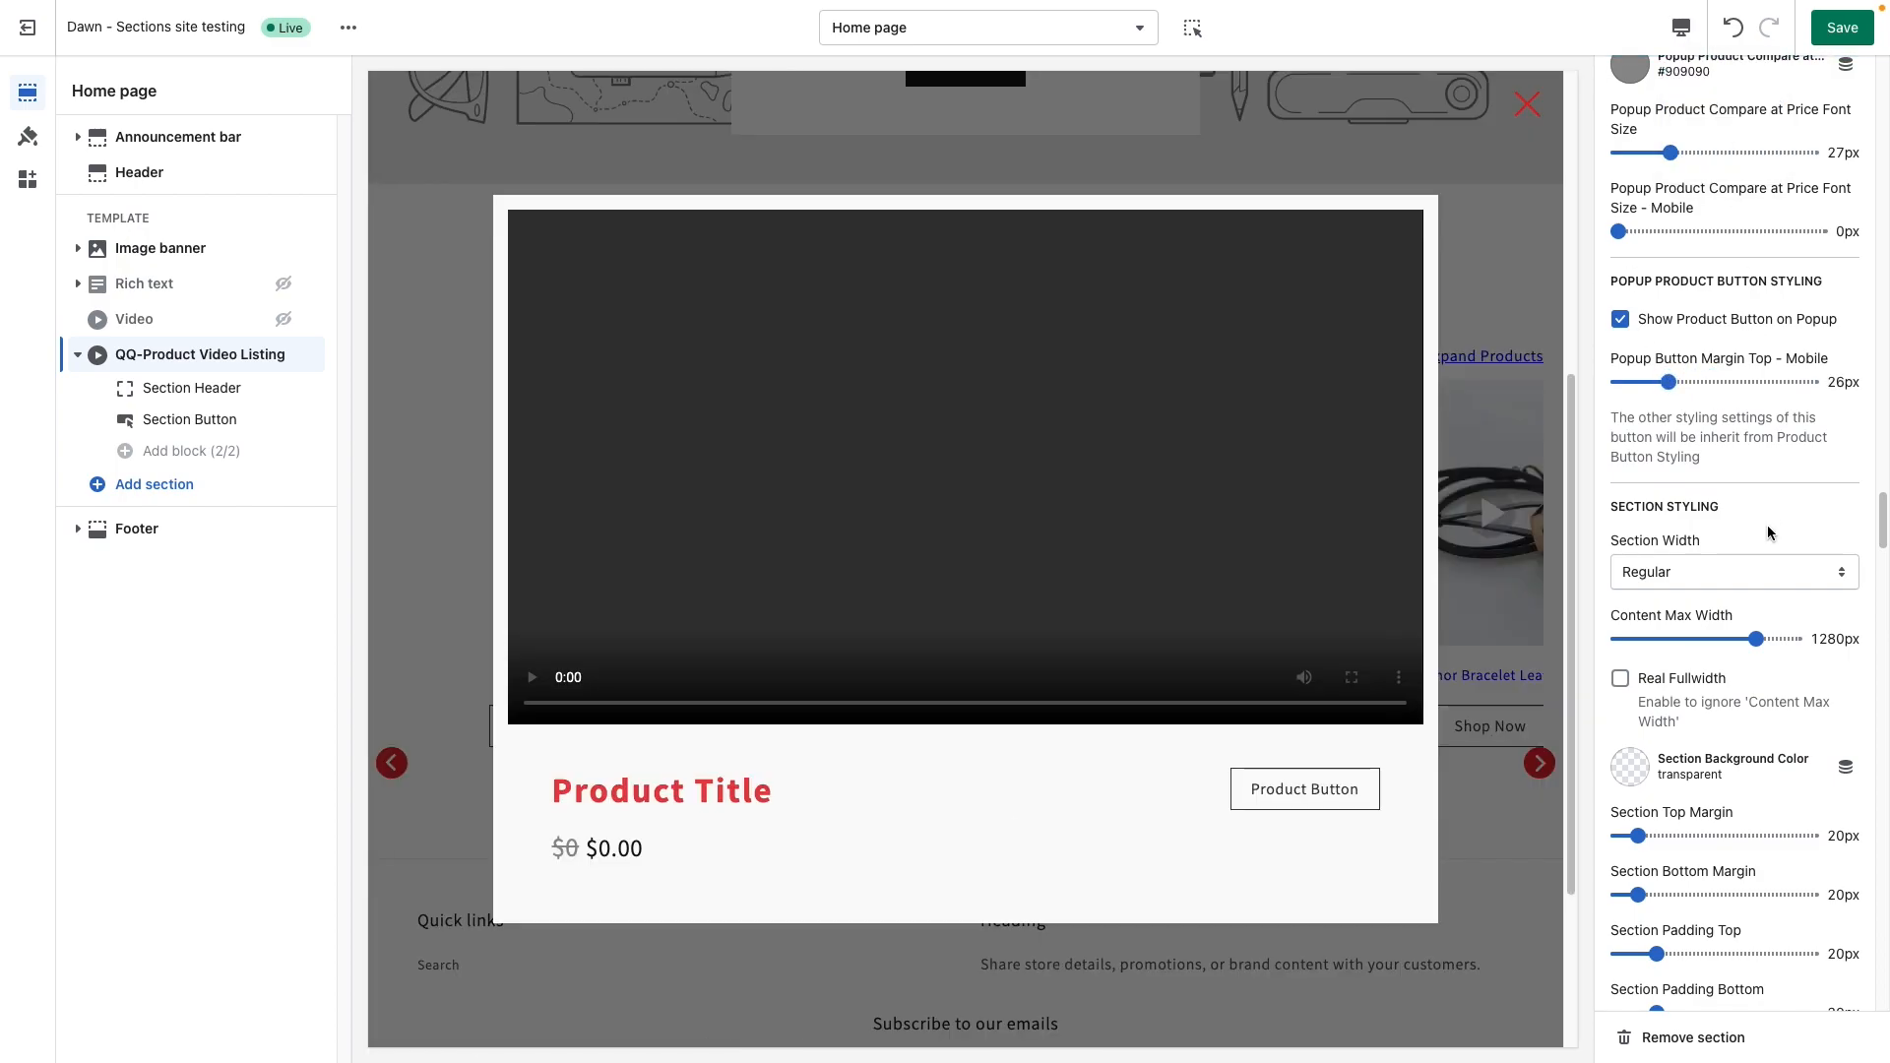
scroll(1733, 599, down, 2)
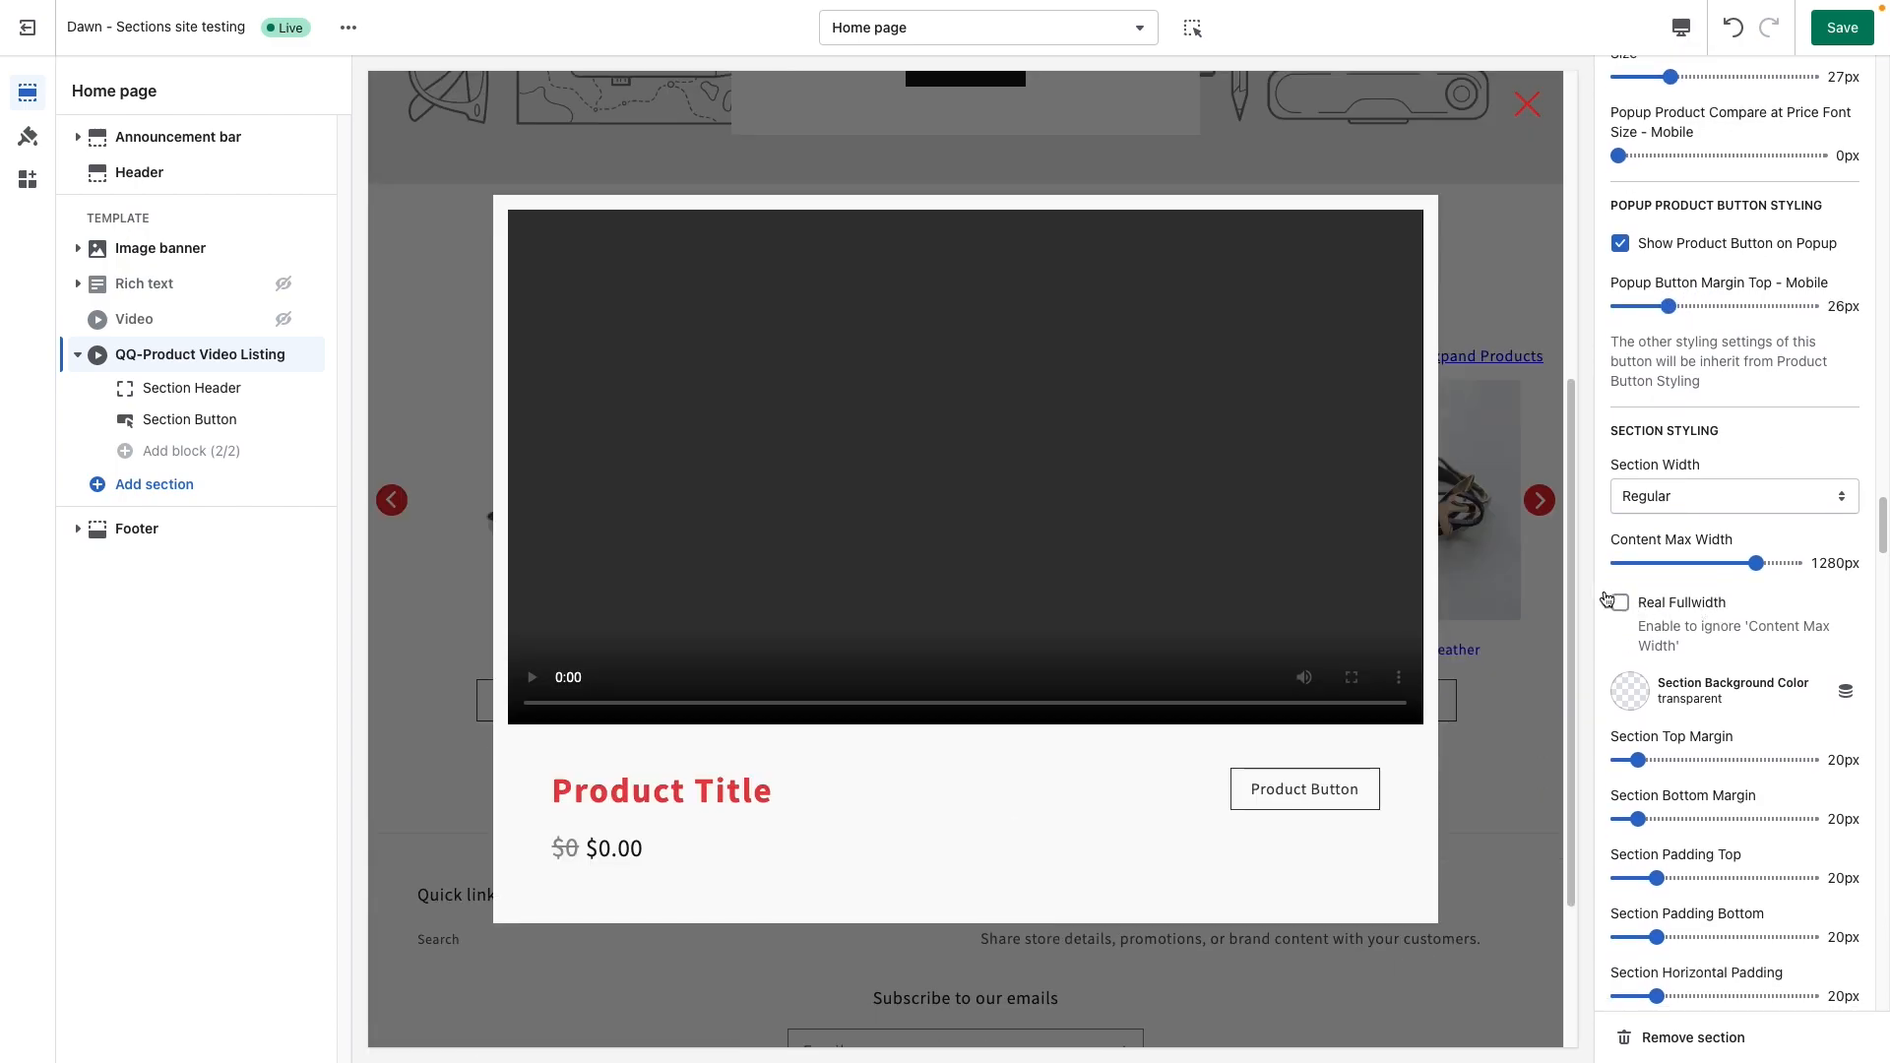
scroll(1719, 588, up, 1)
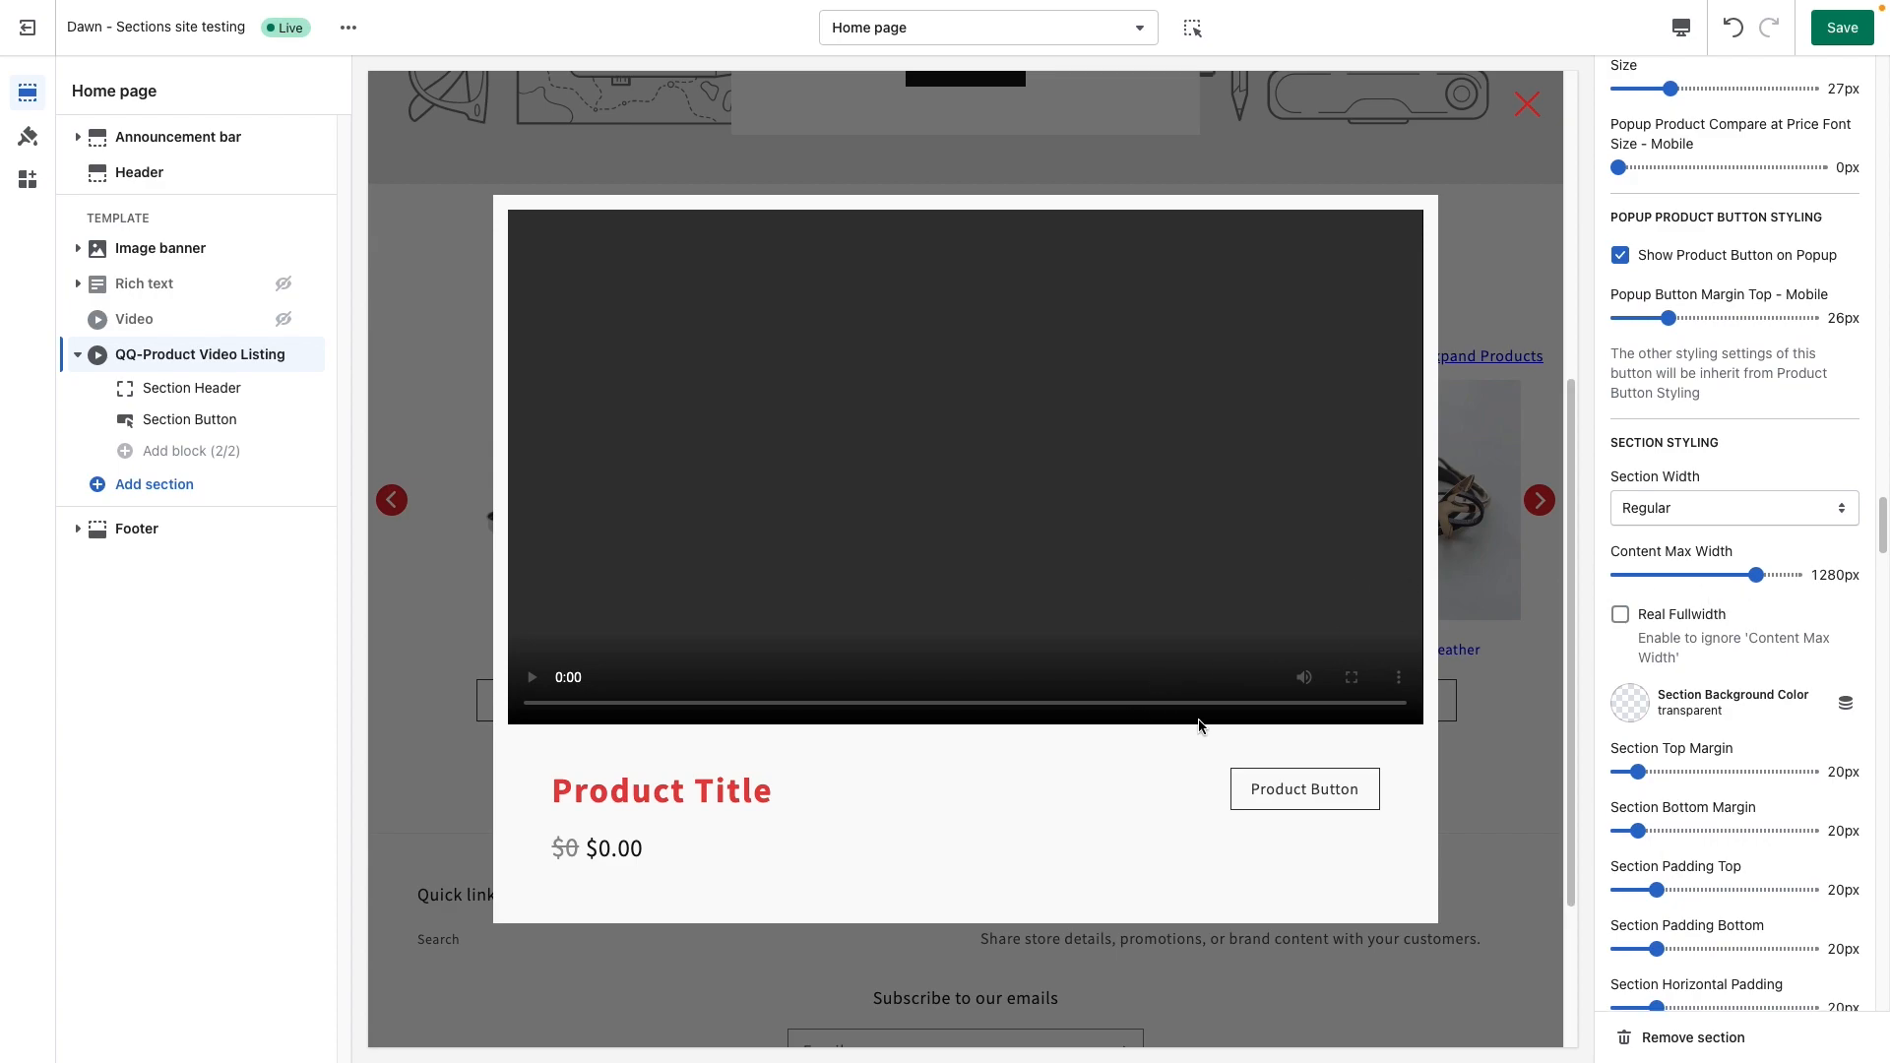
scroll(1688, 451, up, 15)
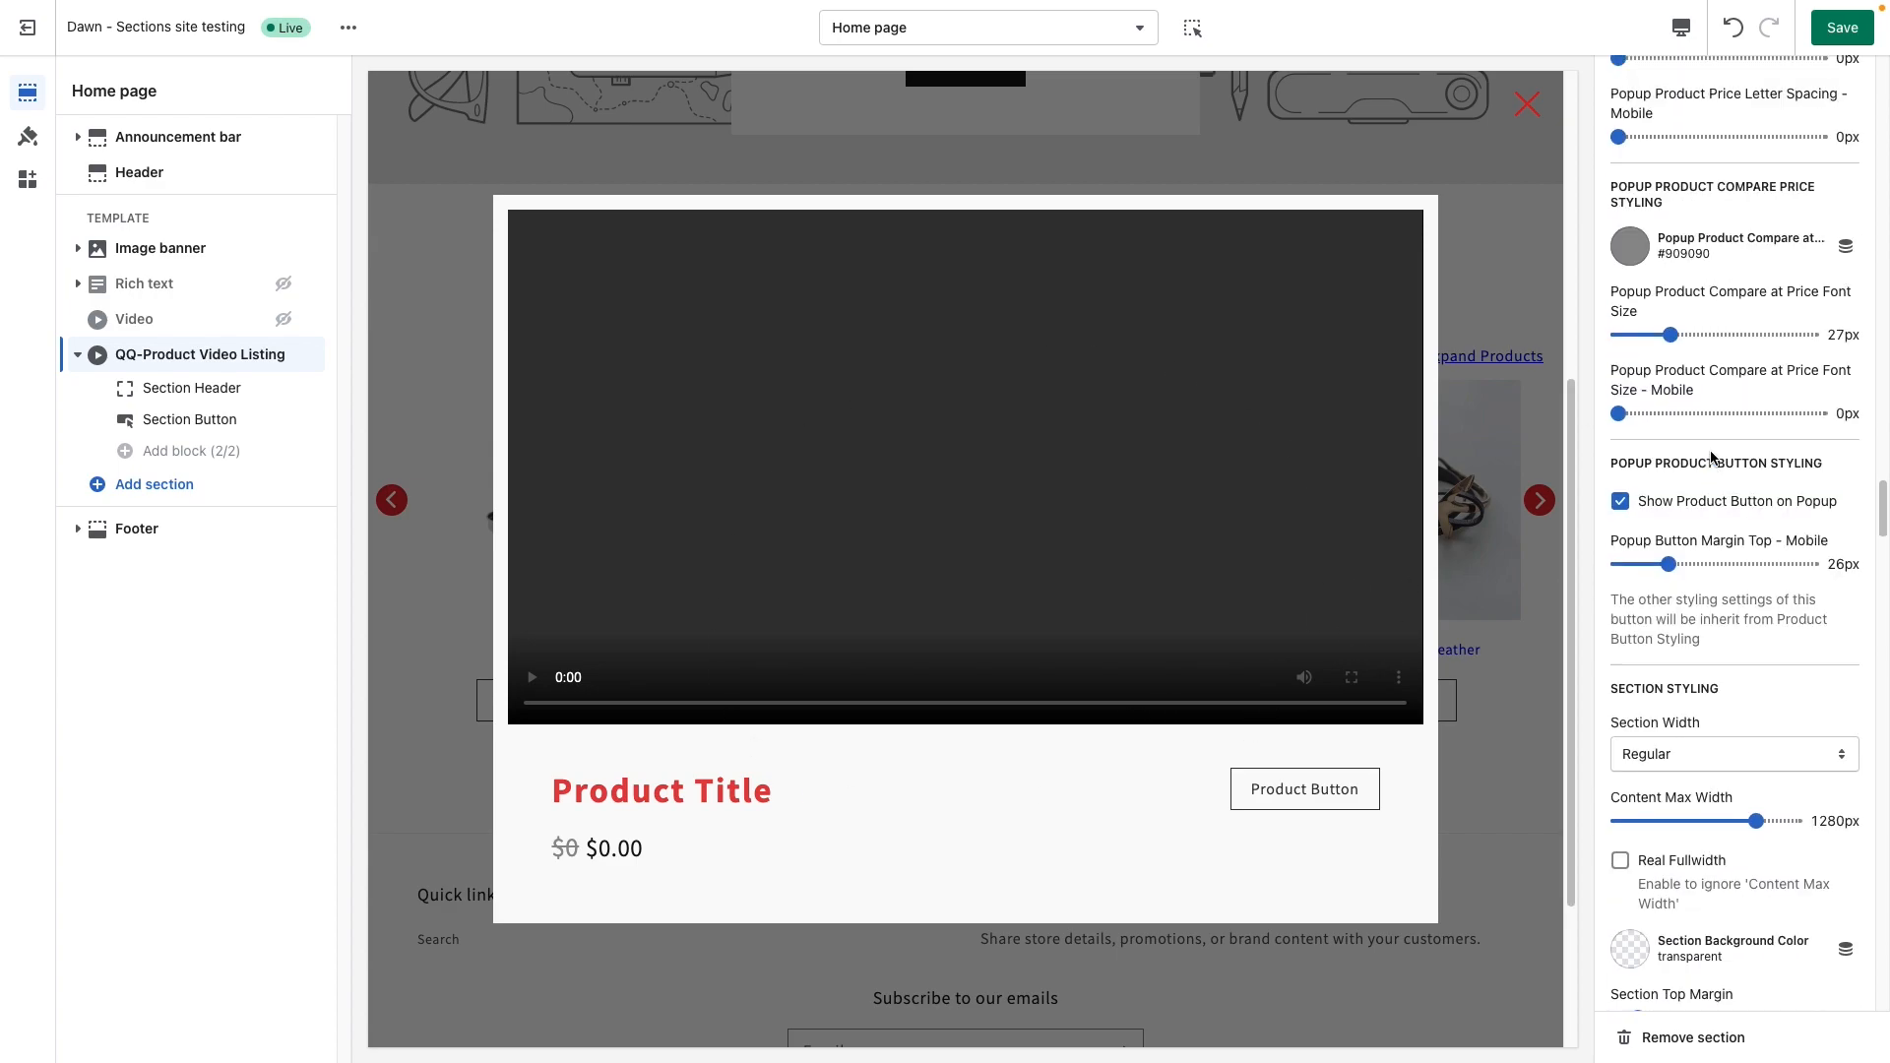
Turn off Preview Popup in the popup settings of the product video listing section.
scroll(1711, 458, up, 10)
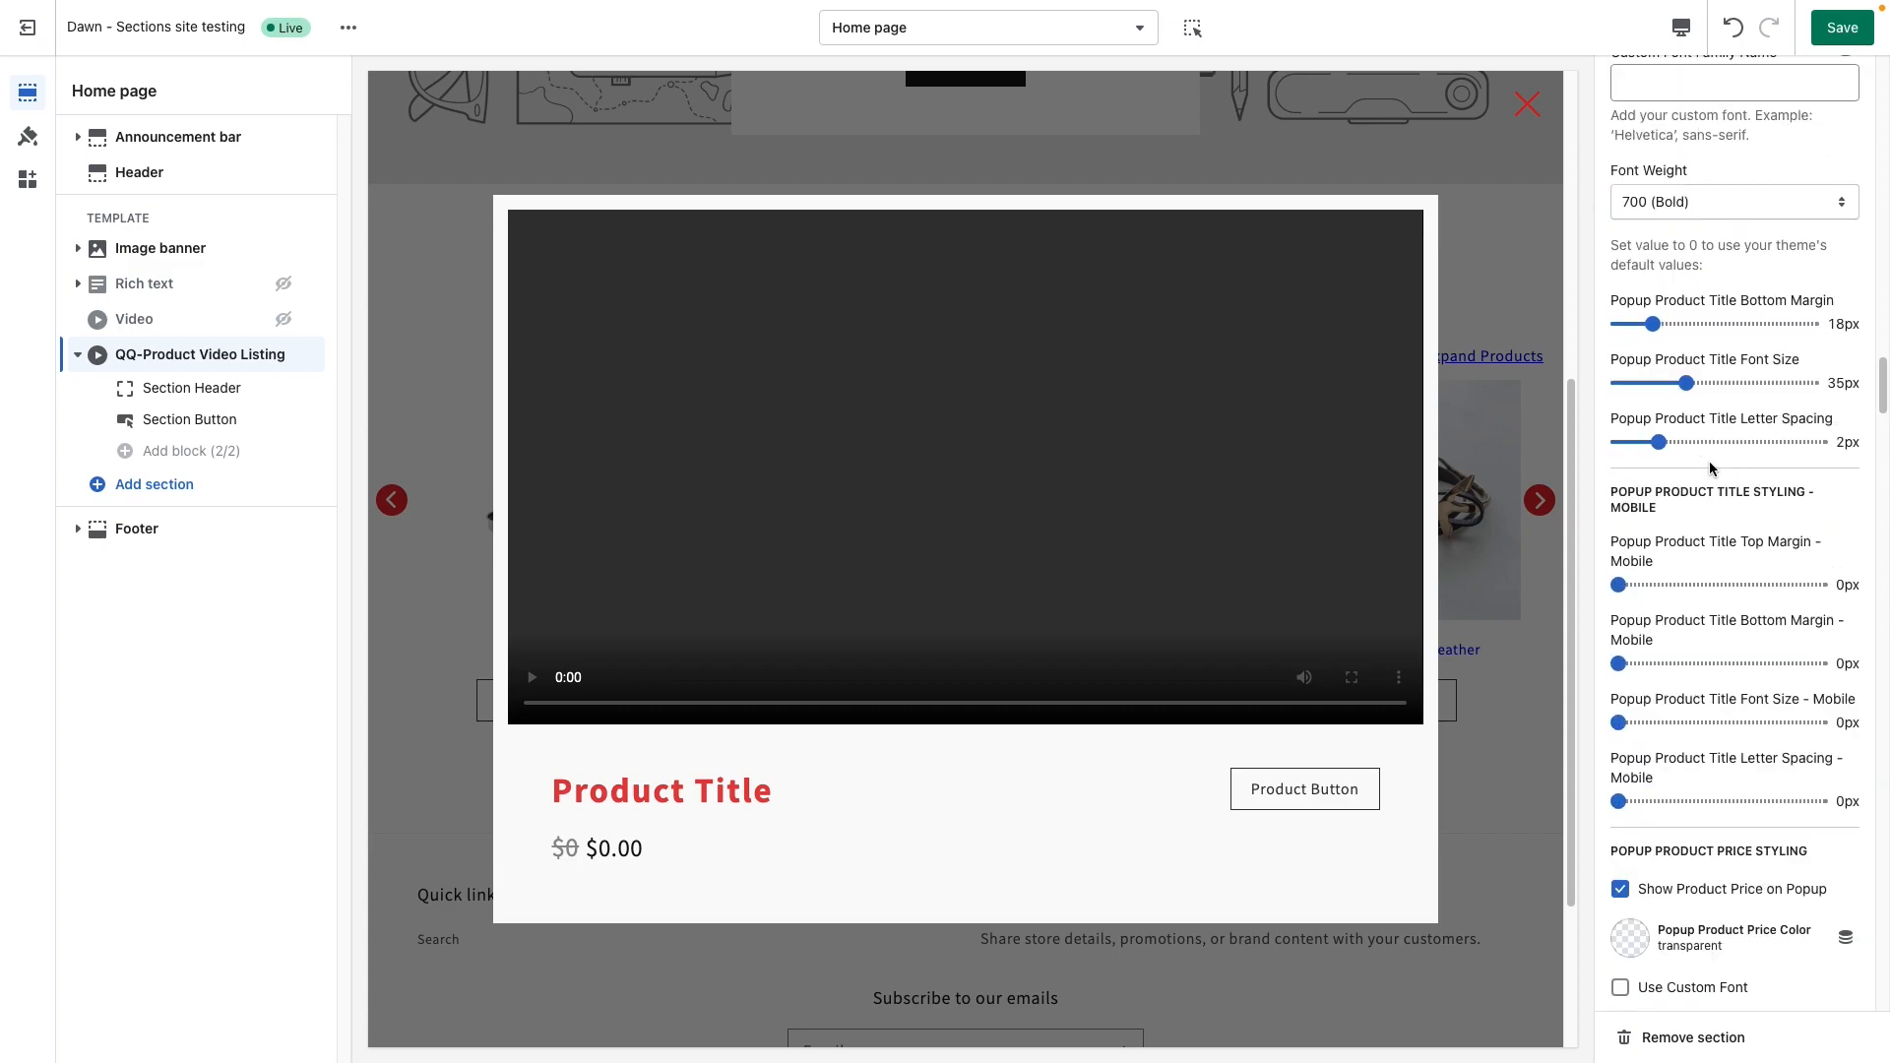
scroll(1713, 313, up, 9)
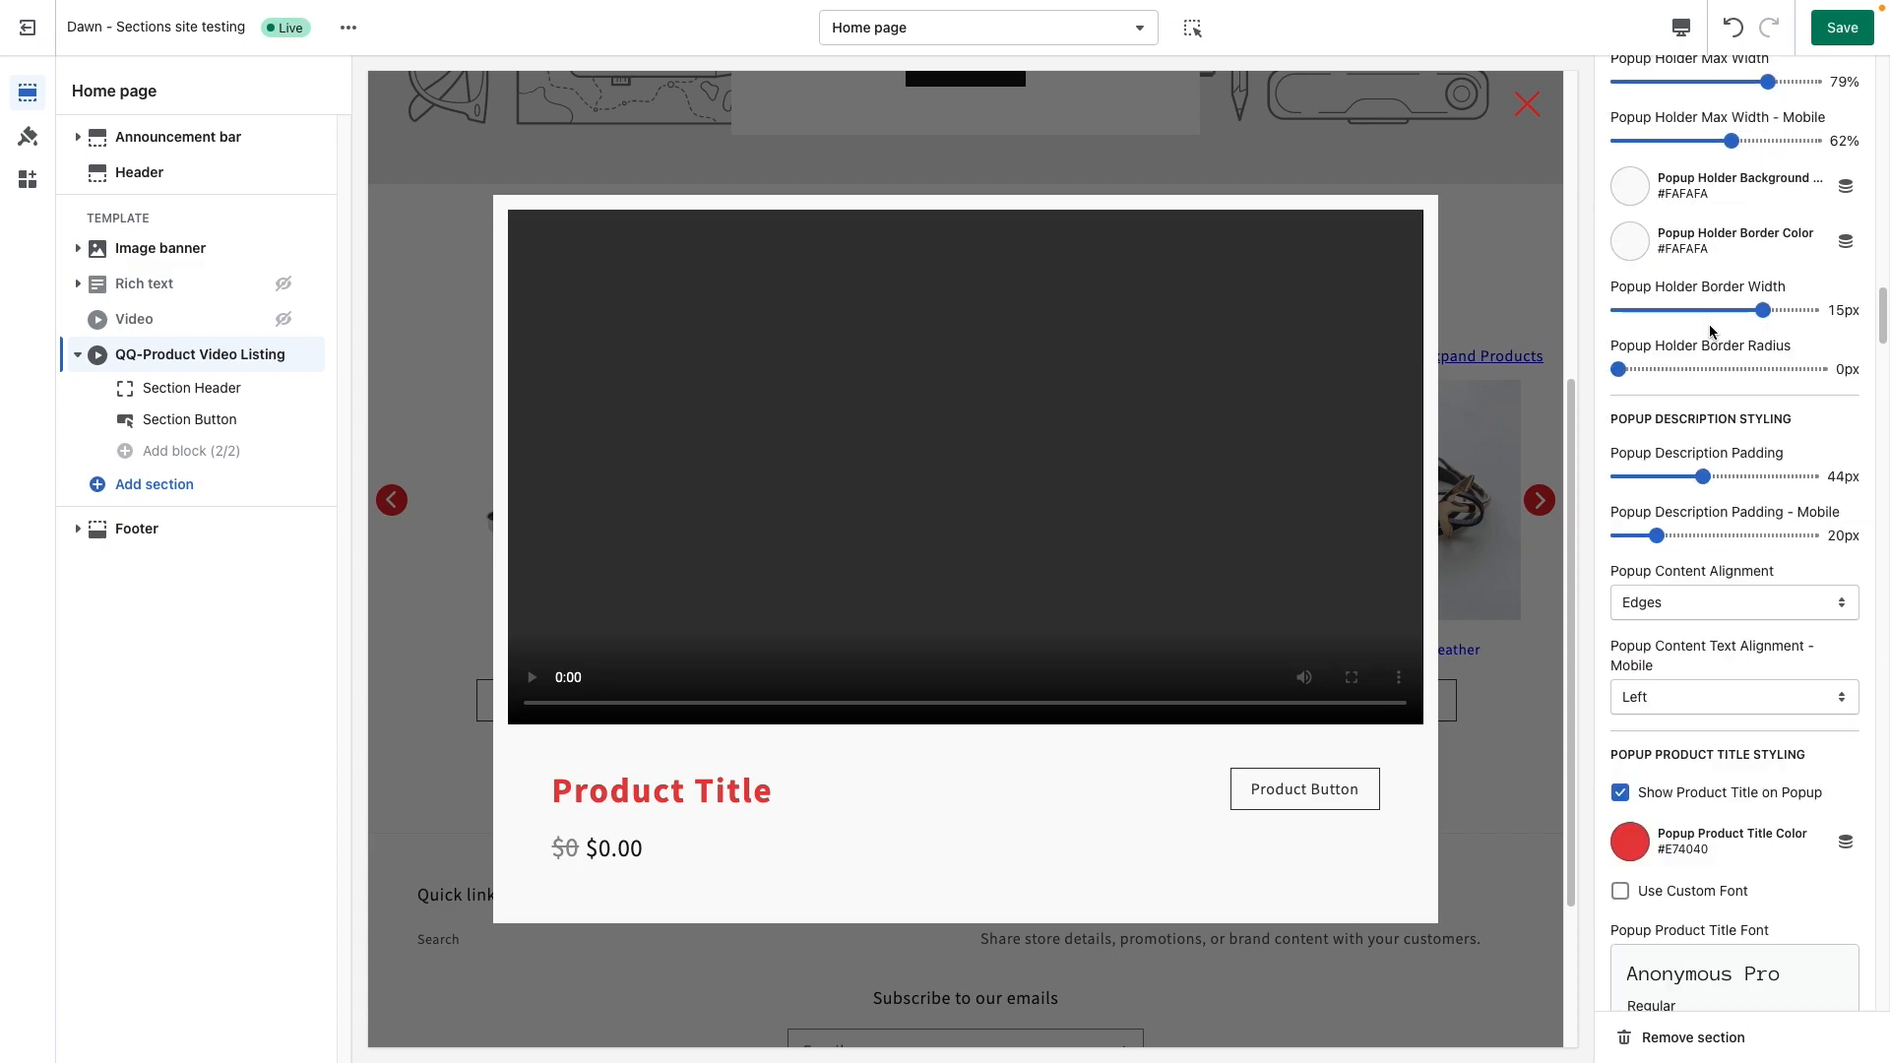
click(1685, 218)
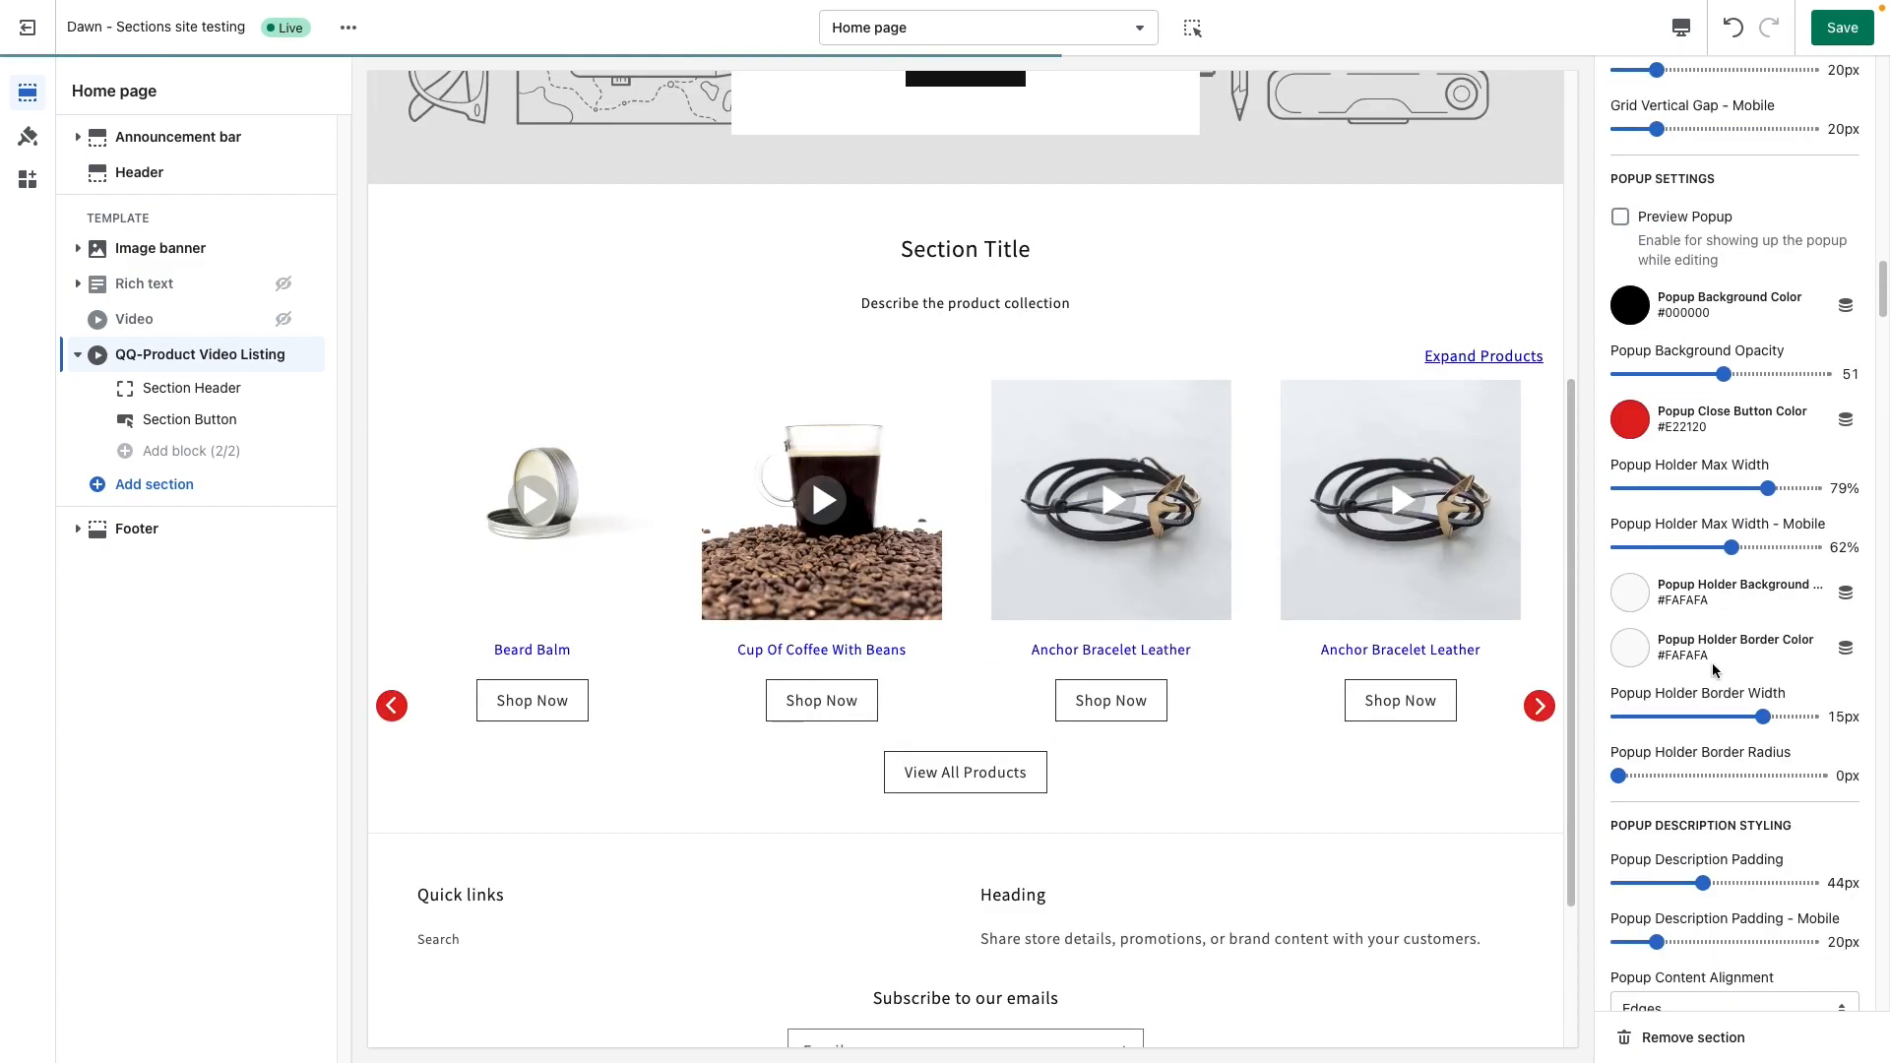
Set the Section Background Color to the already used gray #909090 and view the section in the preview.
scroll(1710, 443, down, 15)
scroll(1711, 671, down, 5)
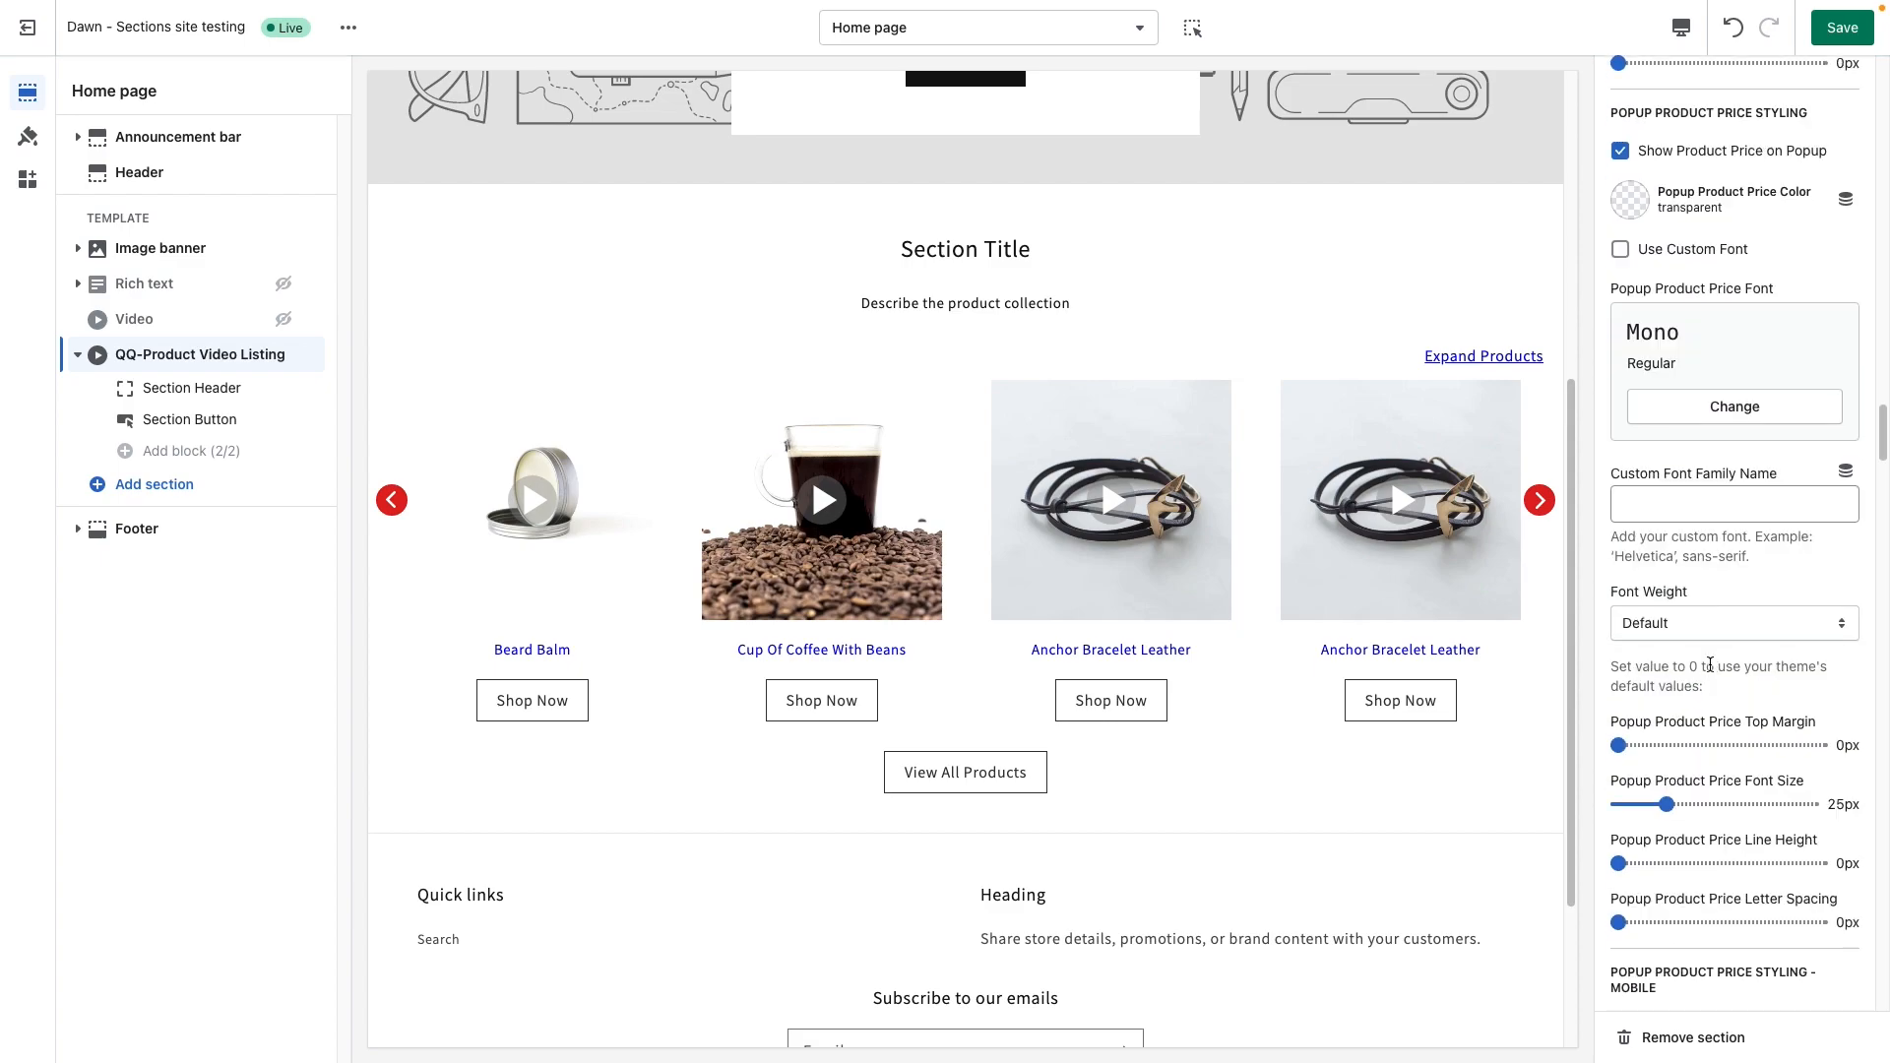
scroll(1709, 661, down, 10)
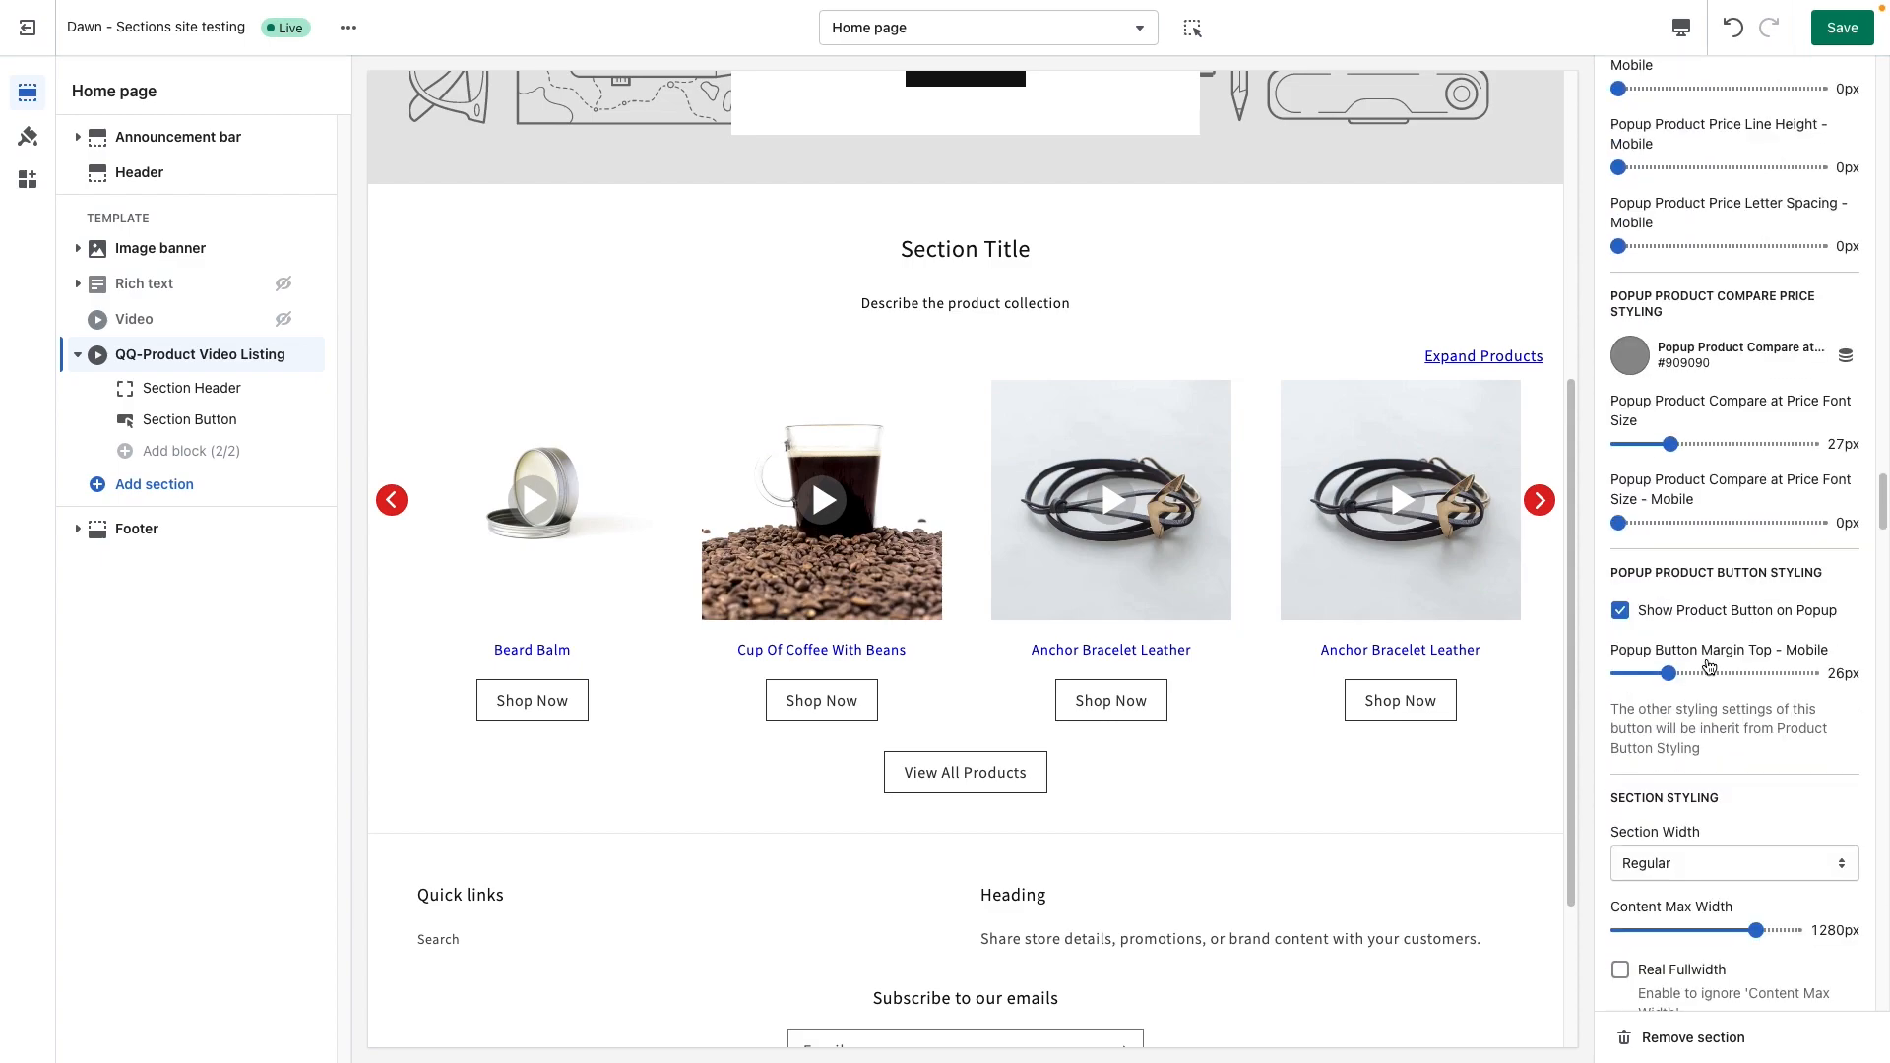
scroll(1708, 666, down, 5)
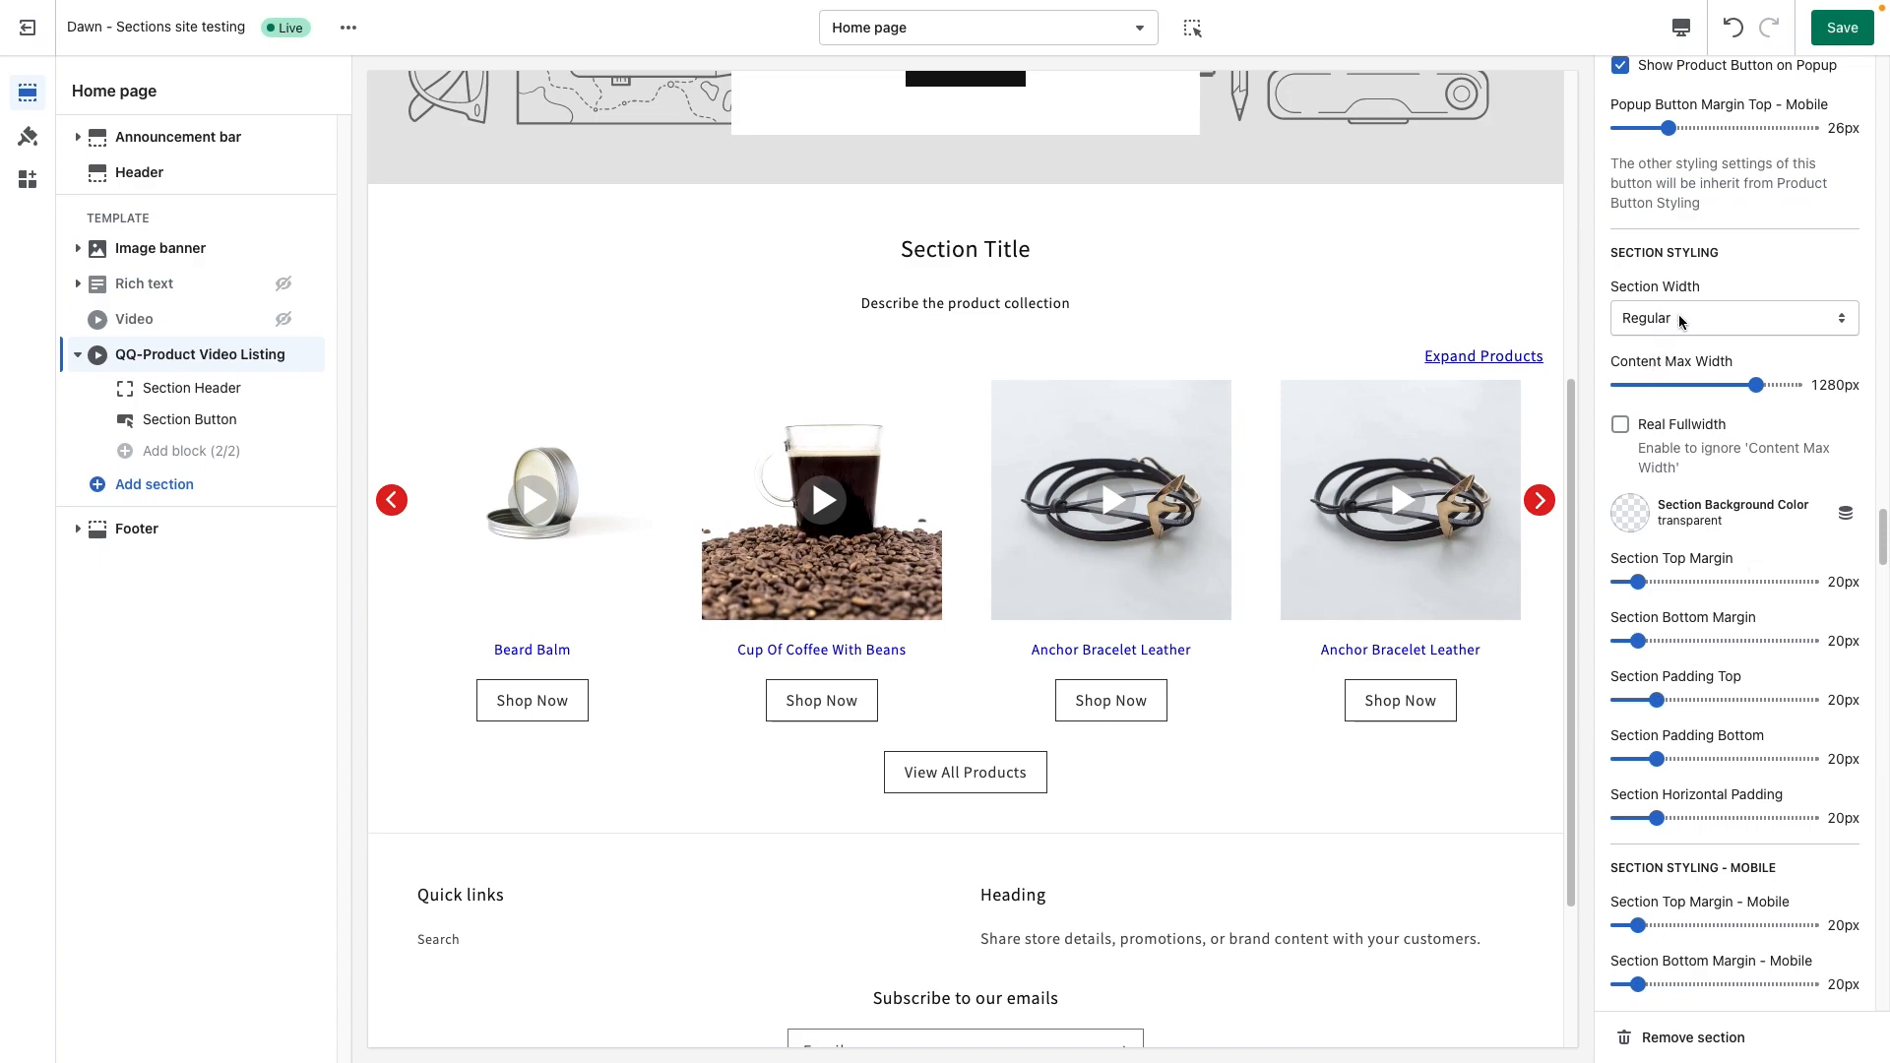
click(1636, 510)
click(1790, 433)
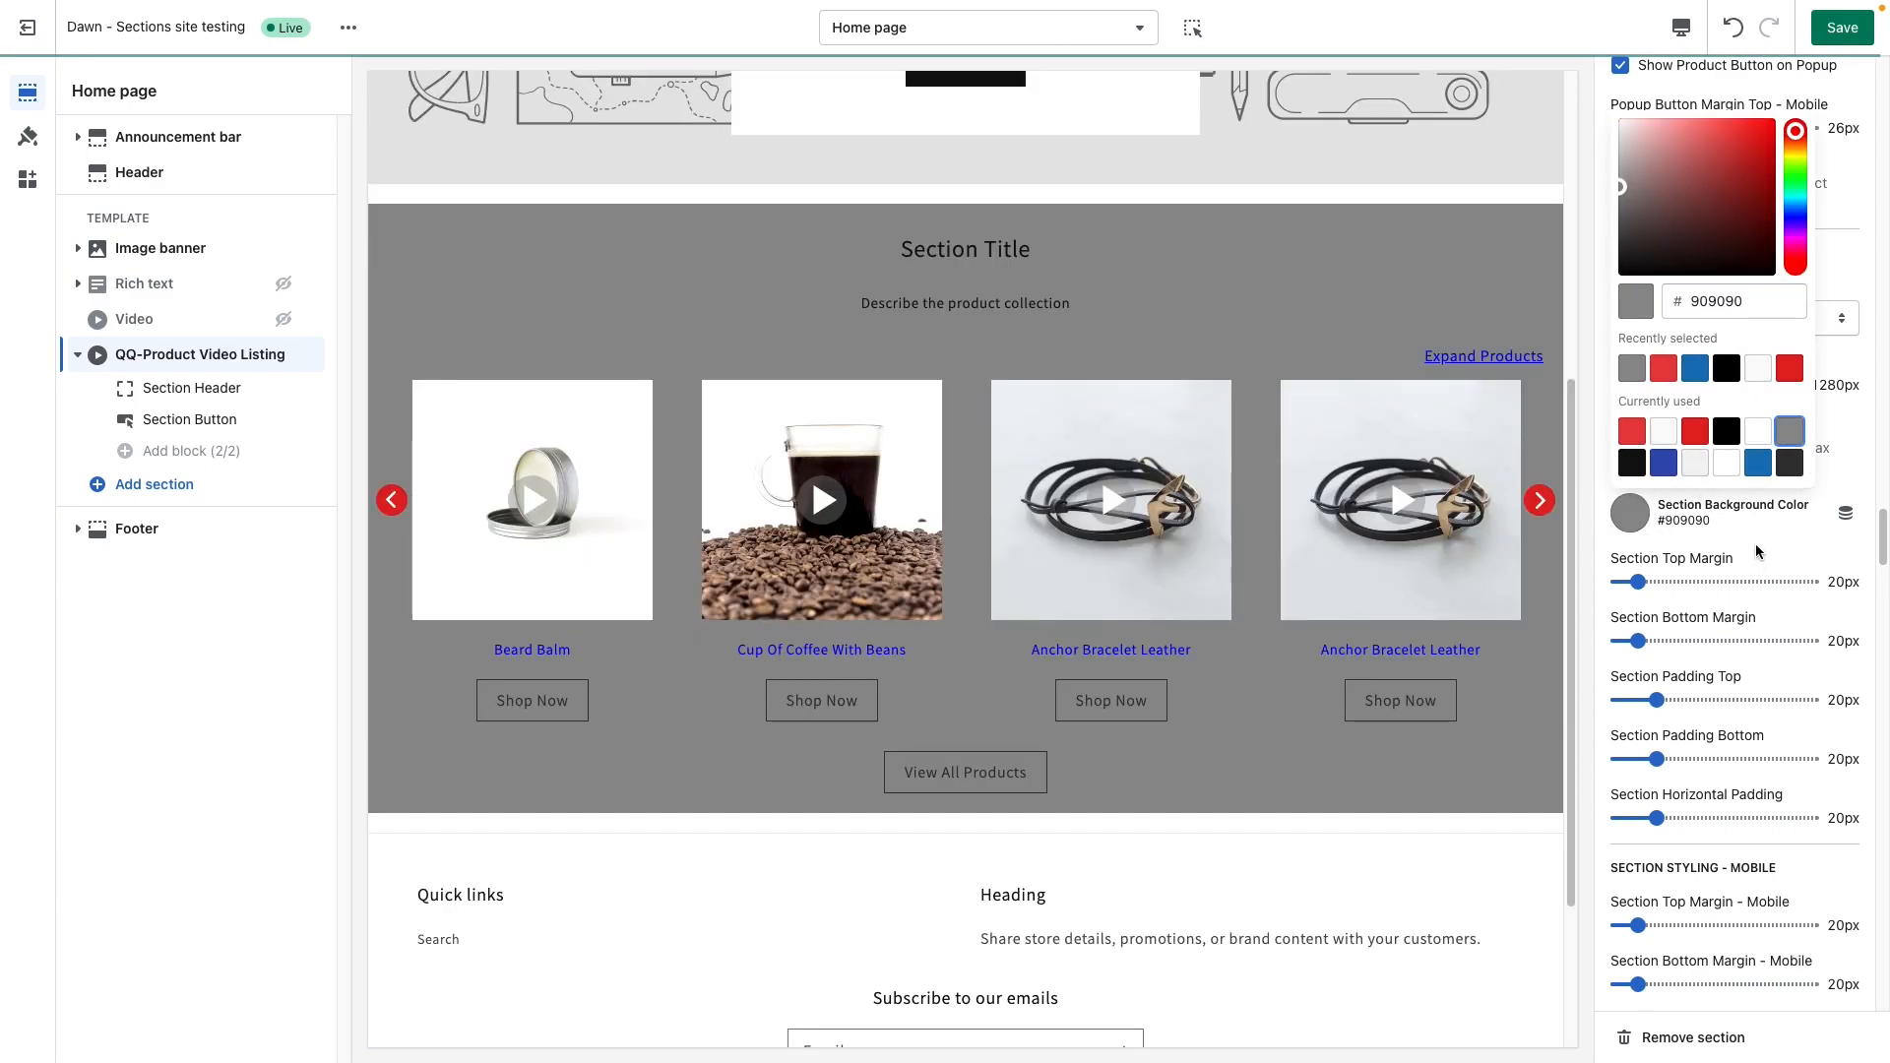
click(1758, 552)
scroll(995, 641, up, 1)
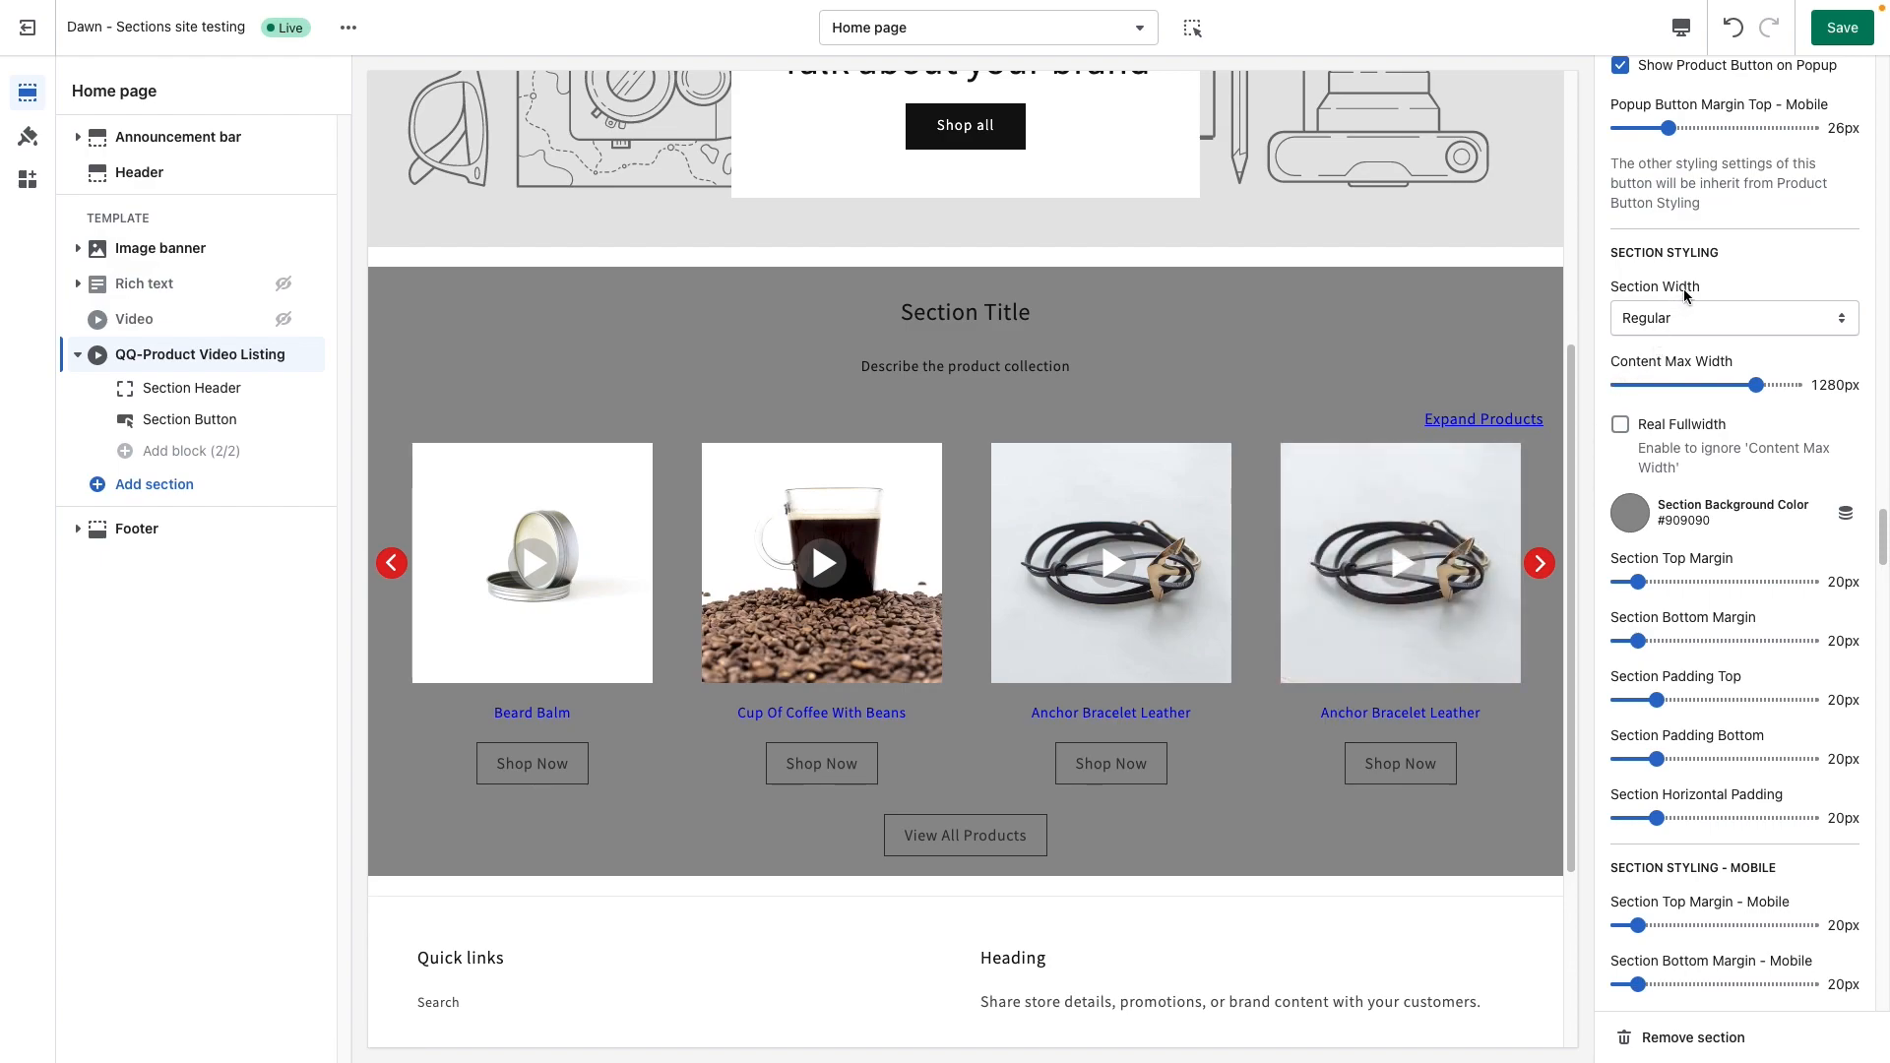
Reduce Content Max Width to 1160px and set Section Width to Fullwidth.
mouse_move(1757, 385)
mouse_down()
mouse_move(1667, 387)
mouse_move(1733, 386)
mouse_up()
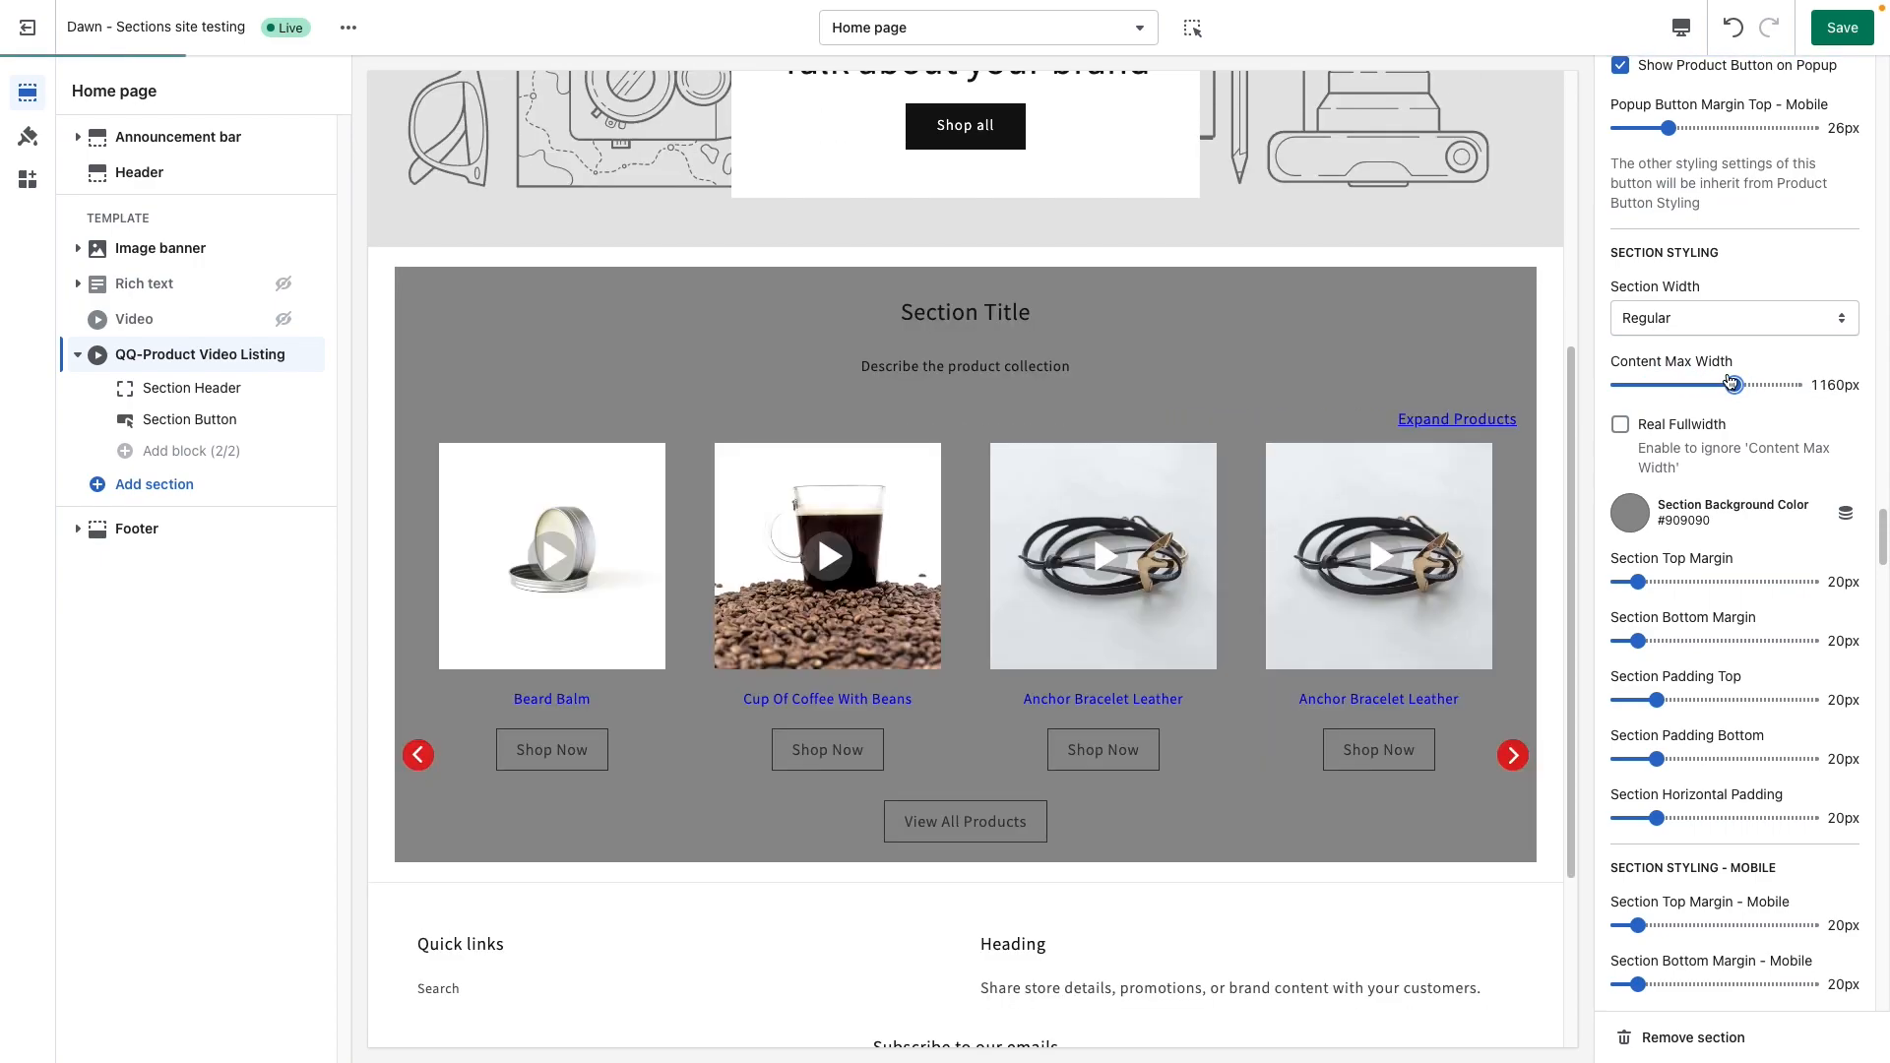
click(1713, 325)
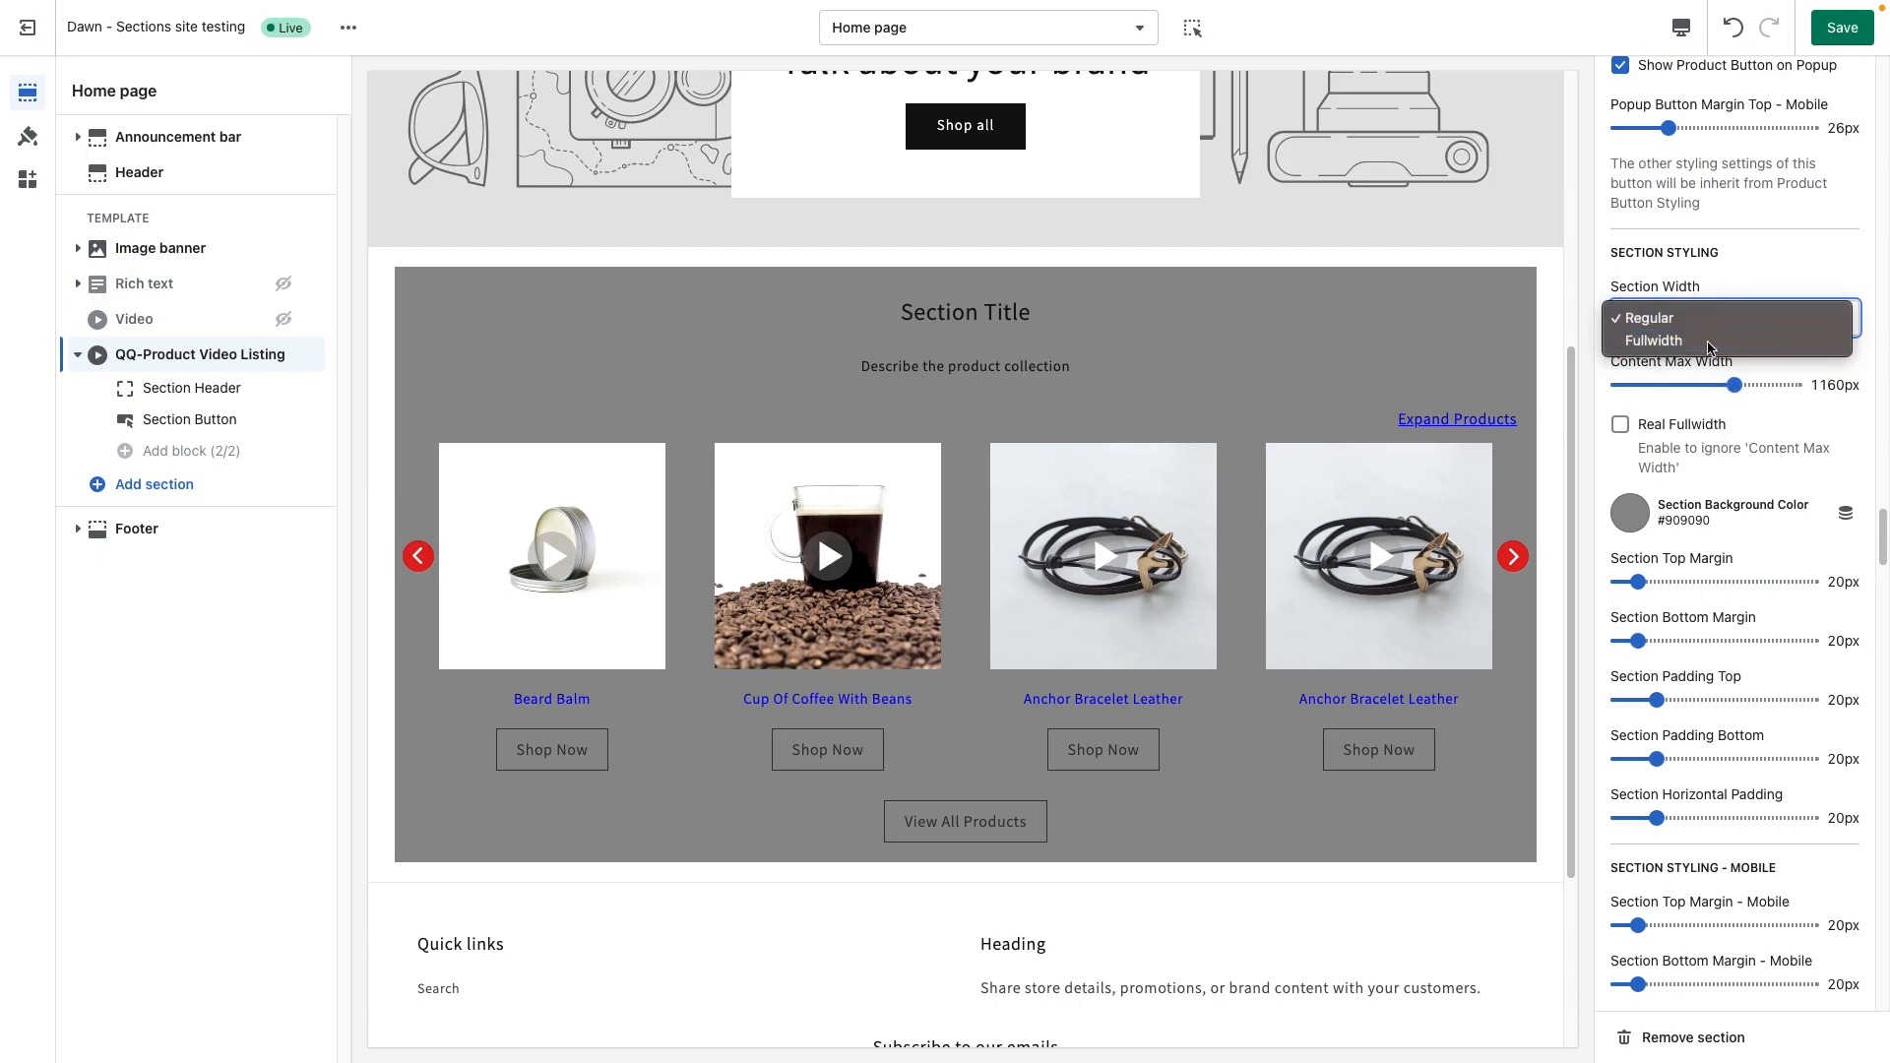
click(1713, 341)
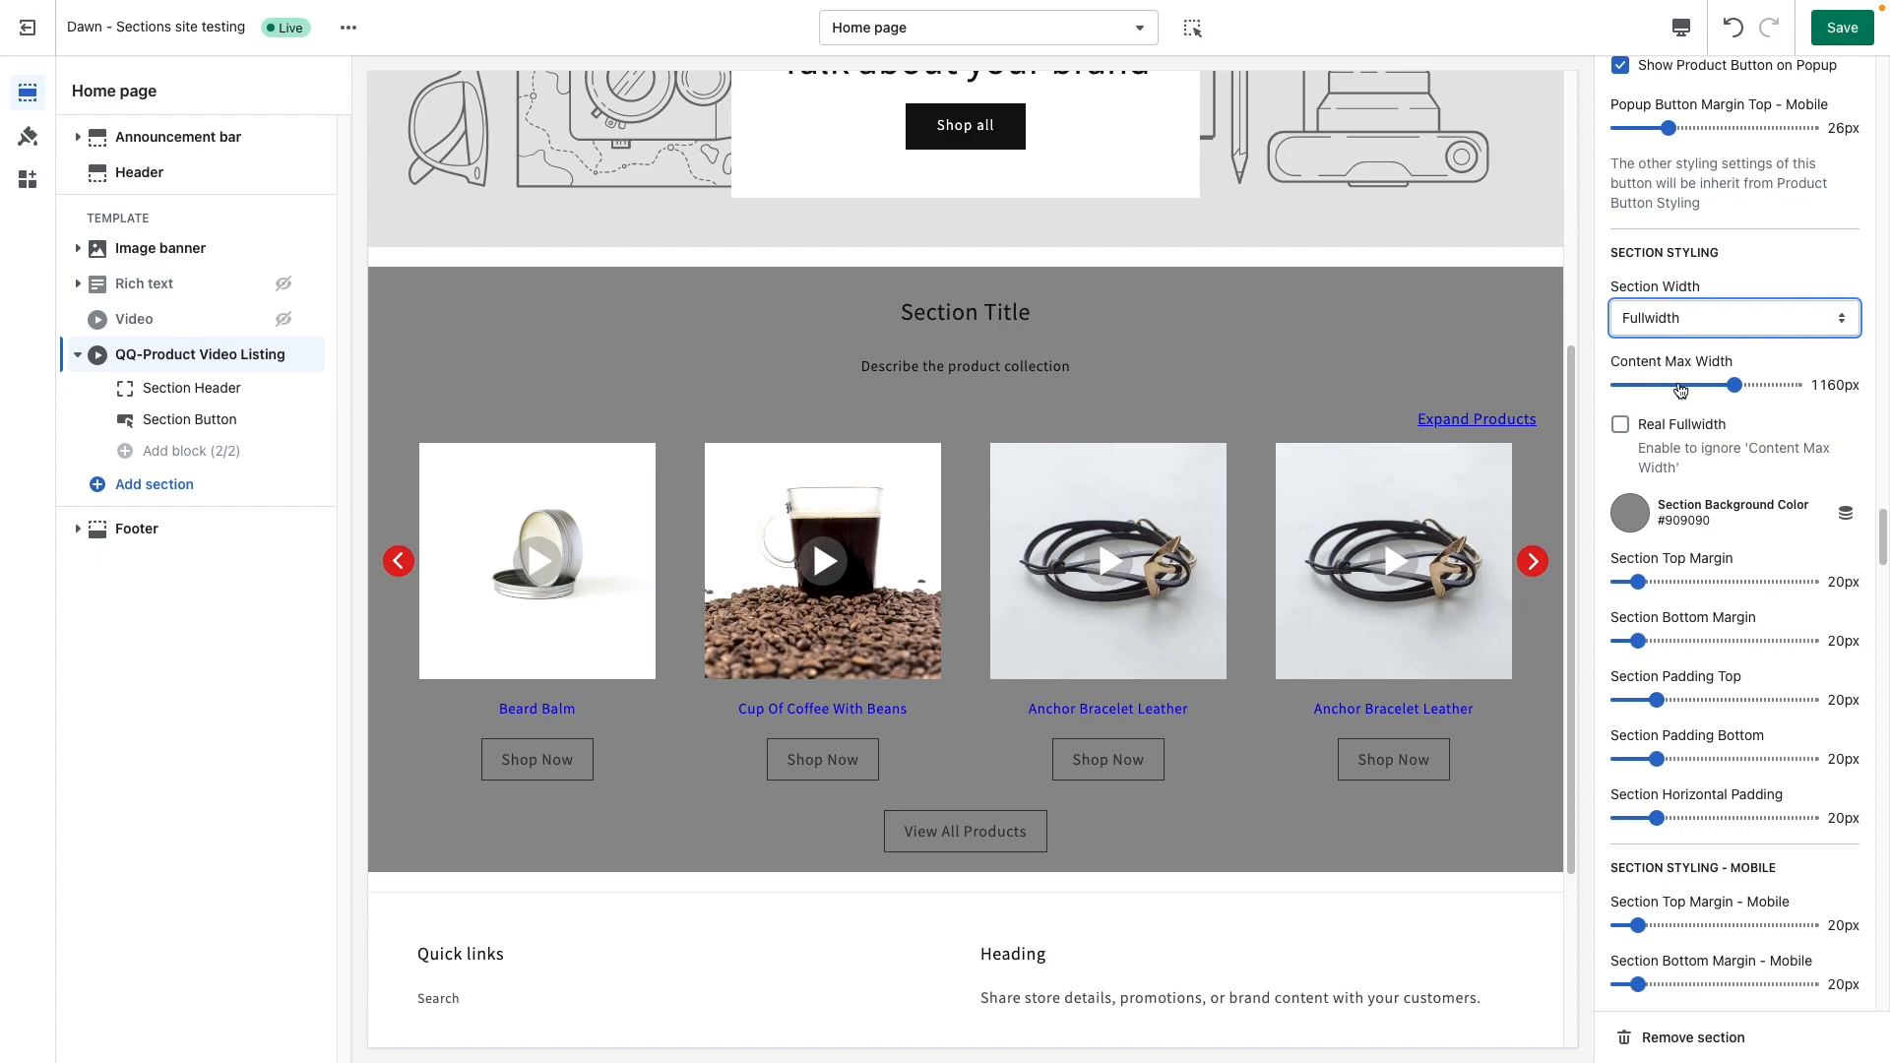
Set Content Max Width to 840px and check how the content narrows within the full-width section background.
click(1680, 387)
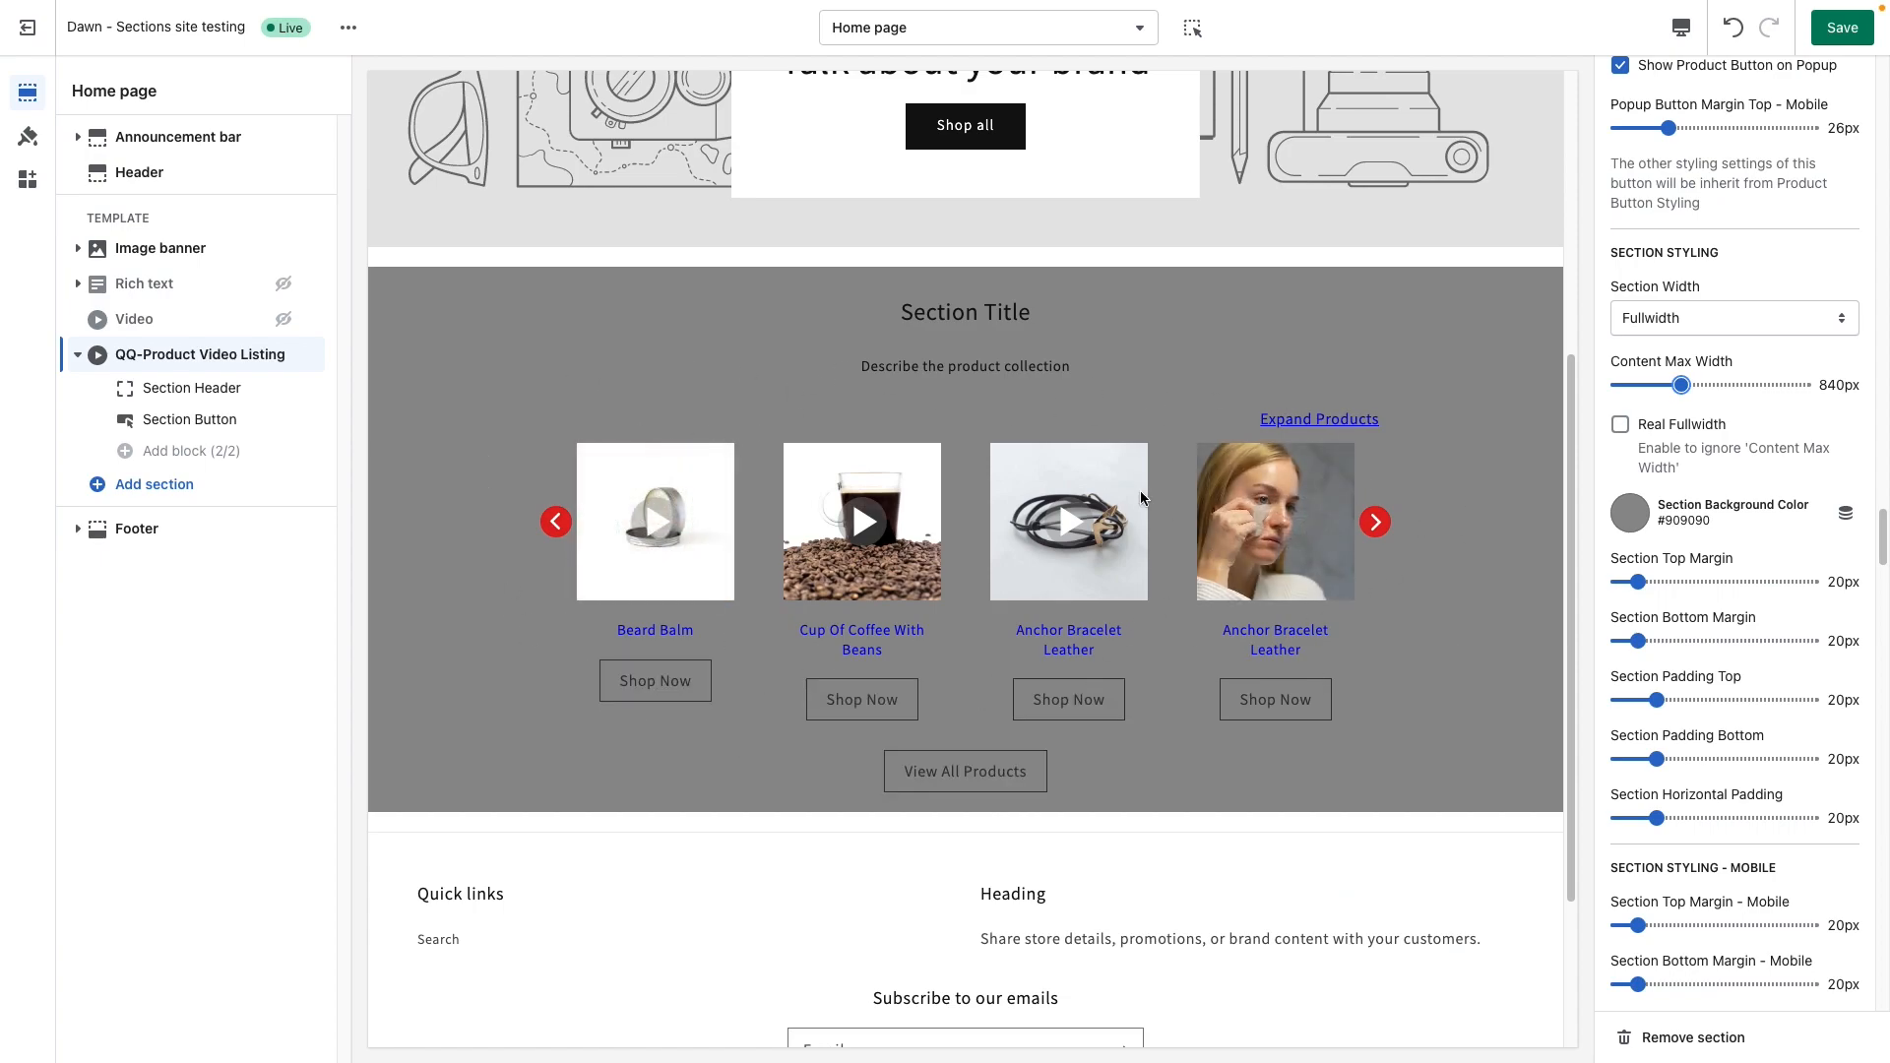
mouse_move(1297, 583)
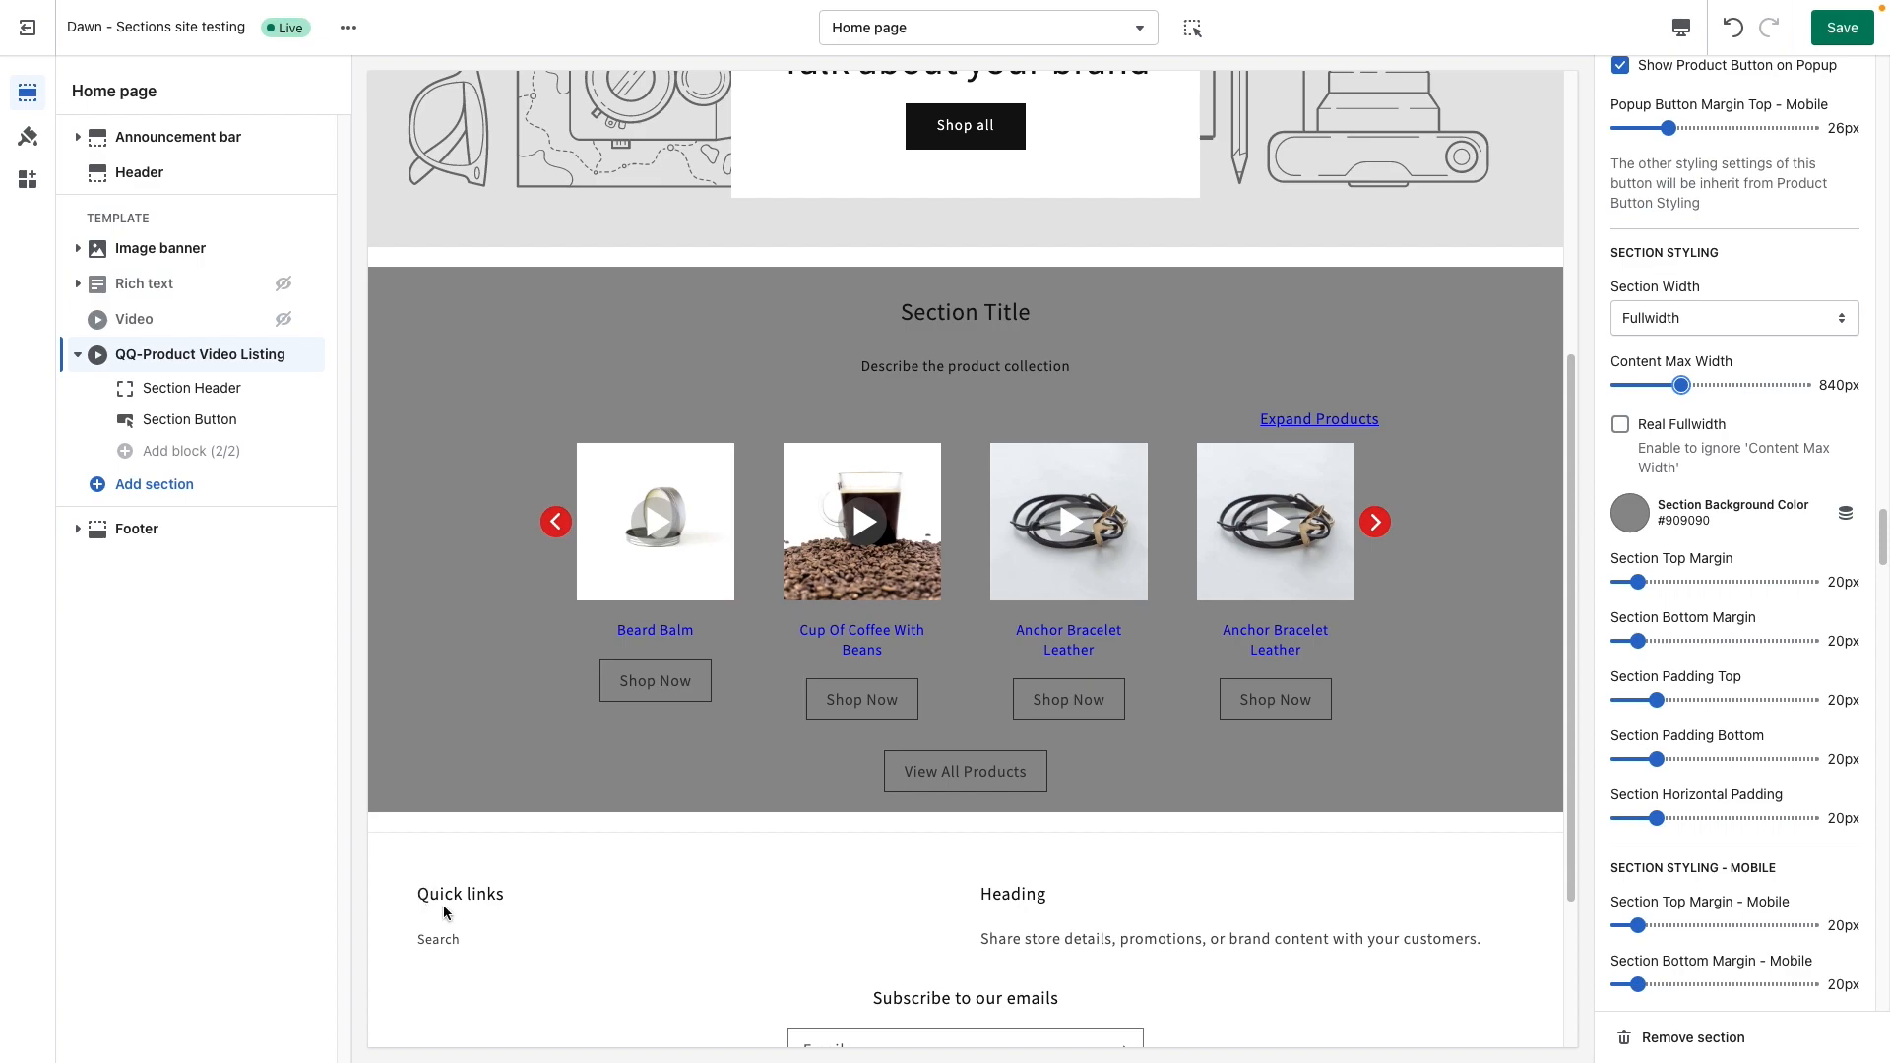
scroll(1398, 443, up, 1)
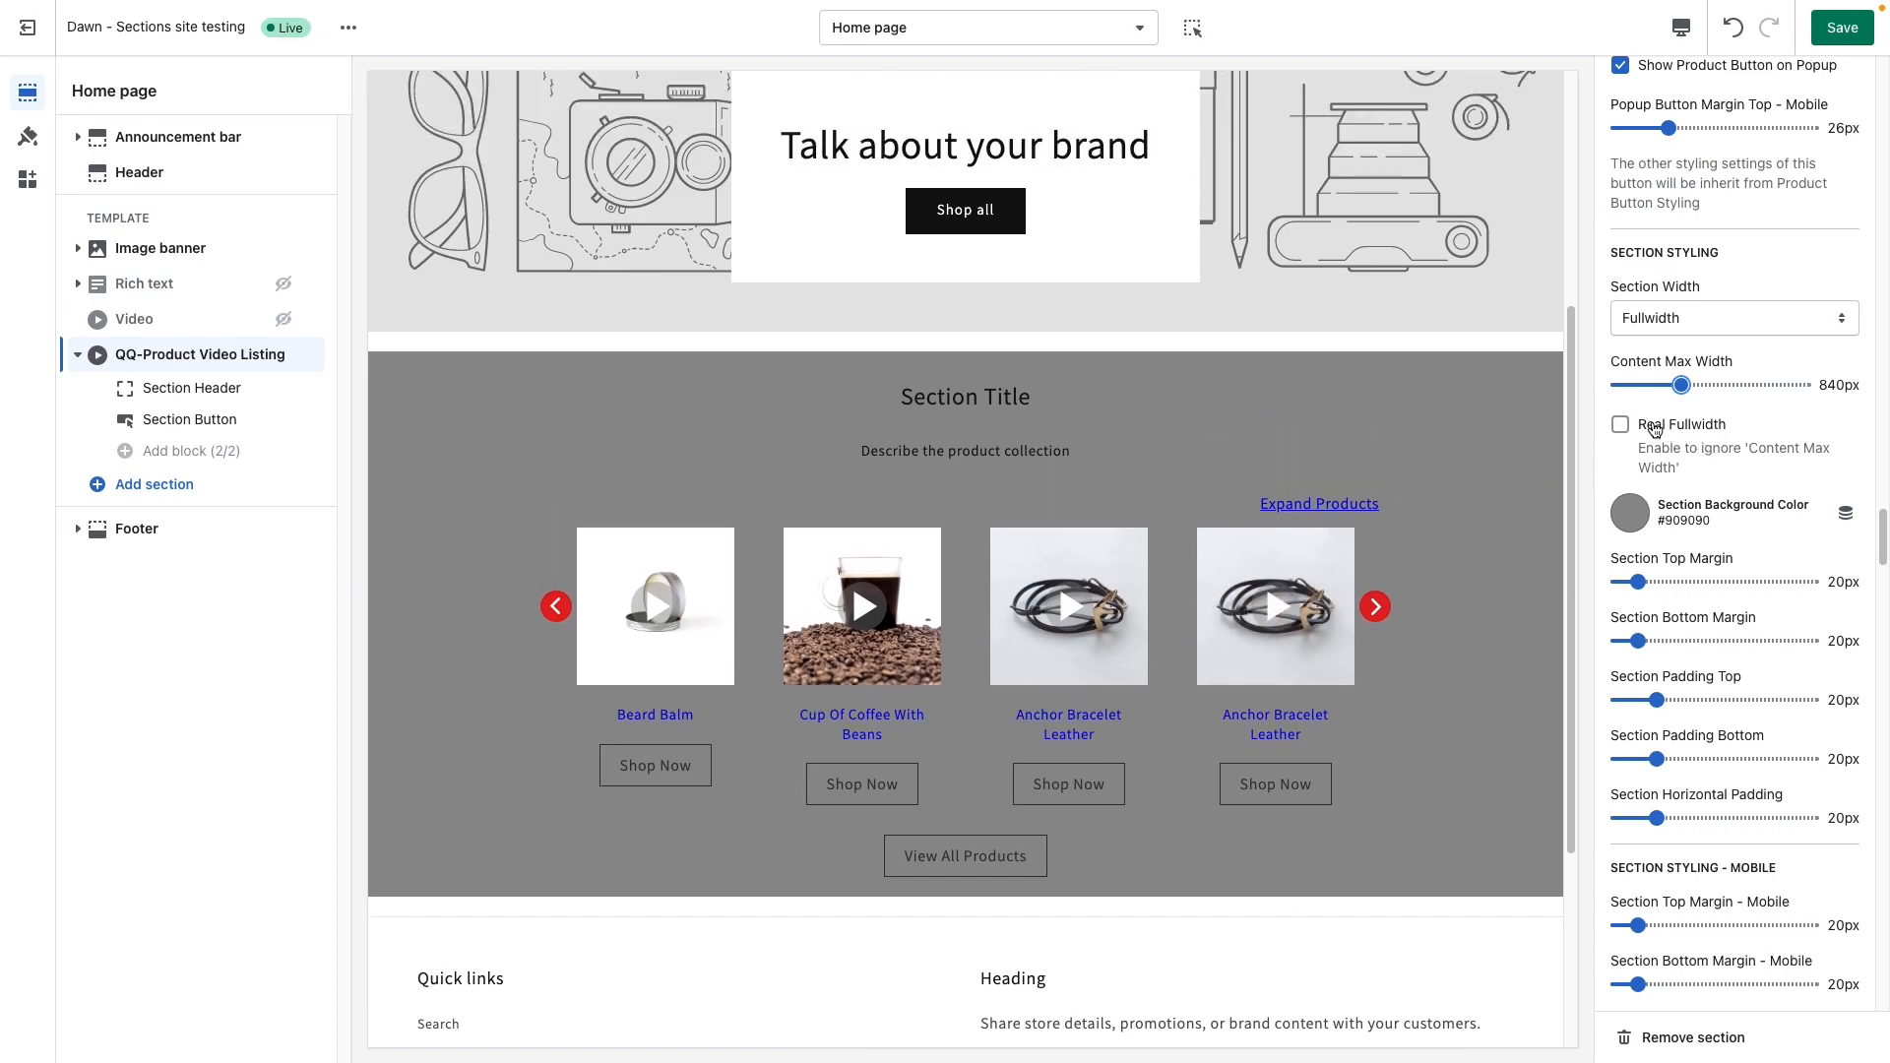
Enable Real Fullwidth and check the section in the fullscreen preview before returning to the desktop preview.
click(1620, 426)
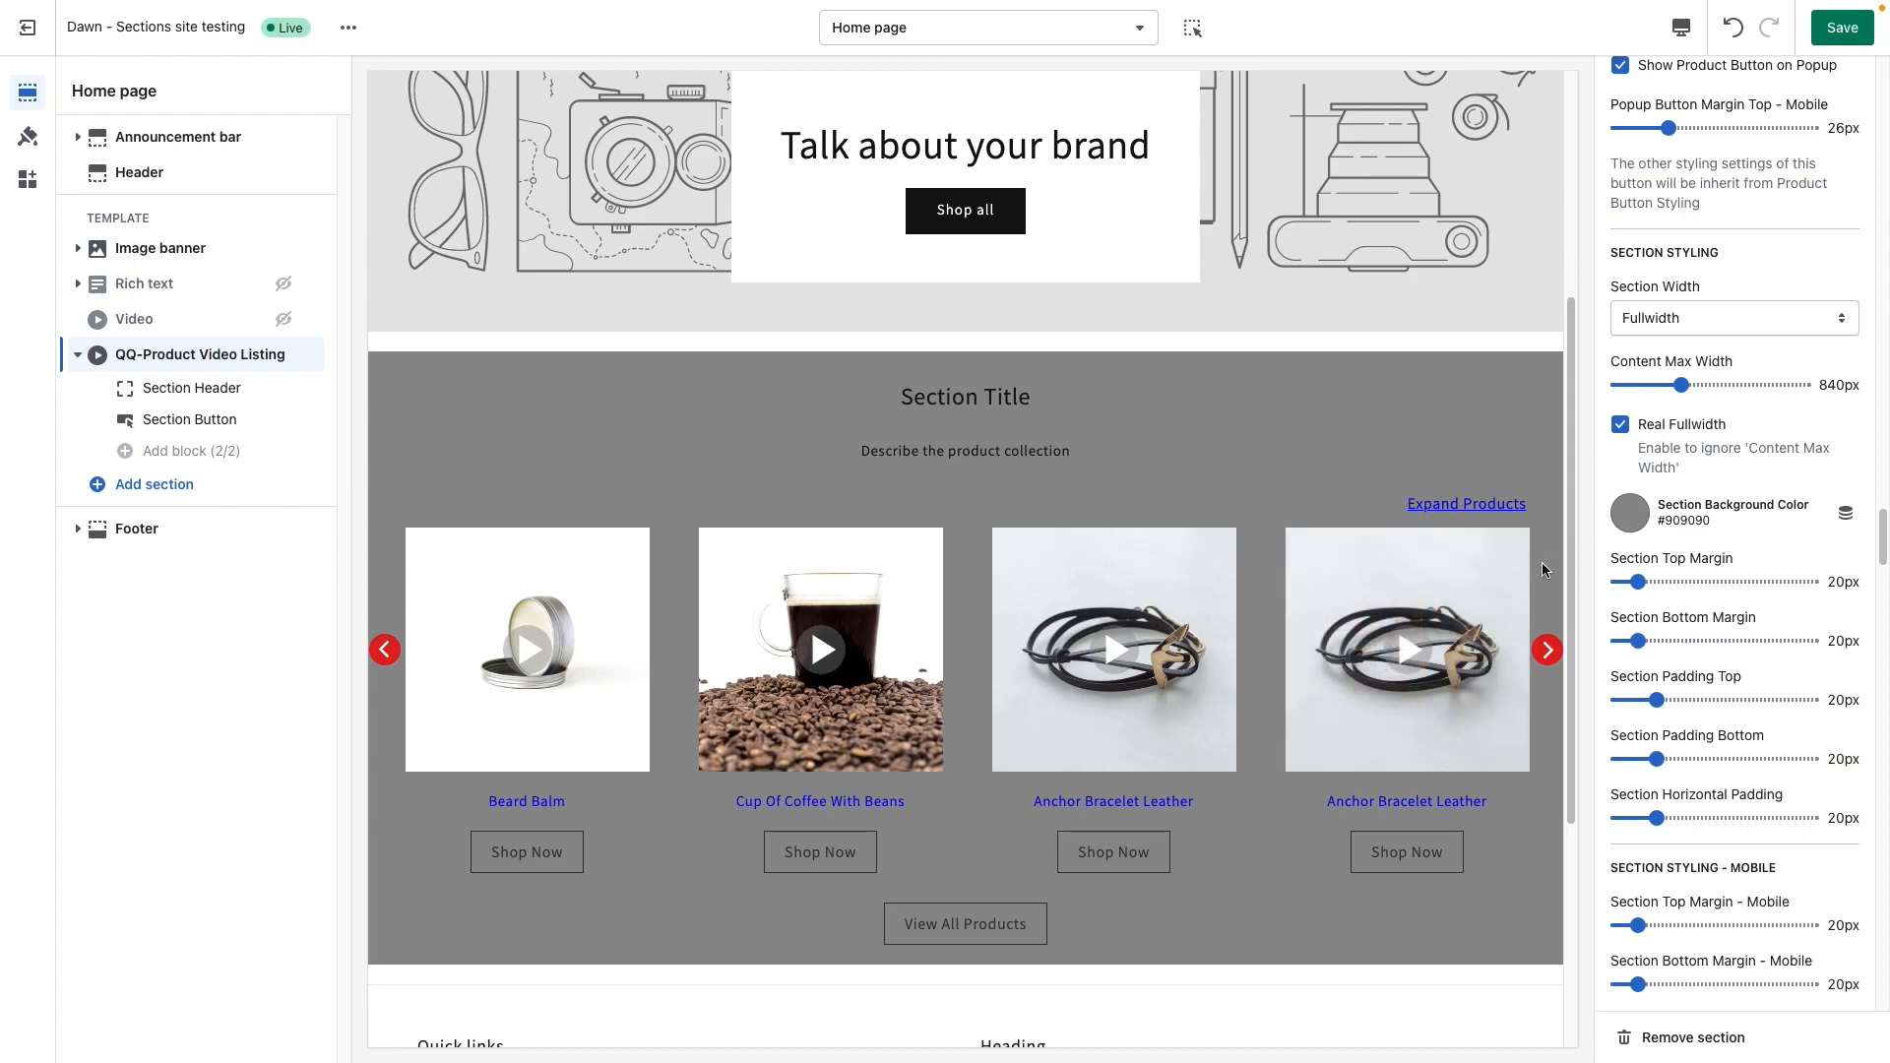
click(1682, 28)
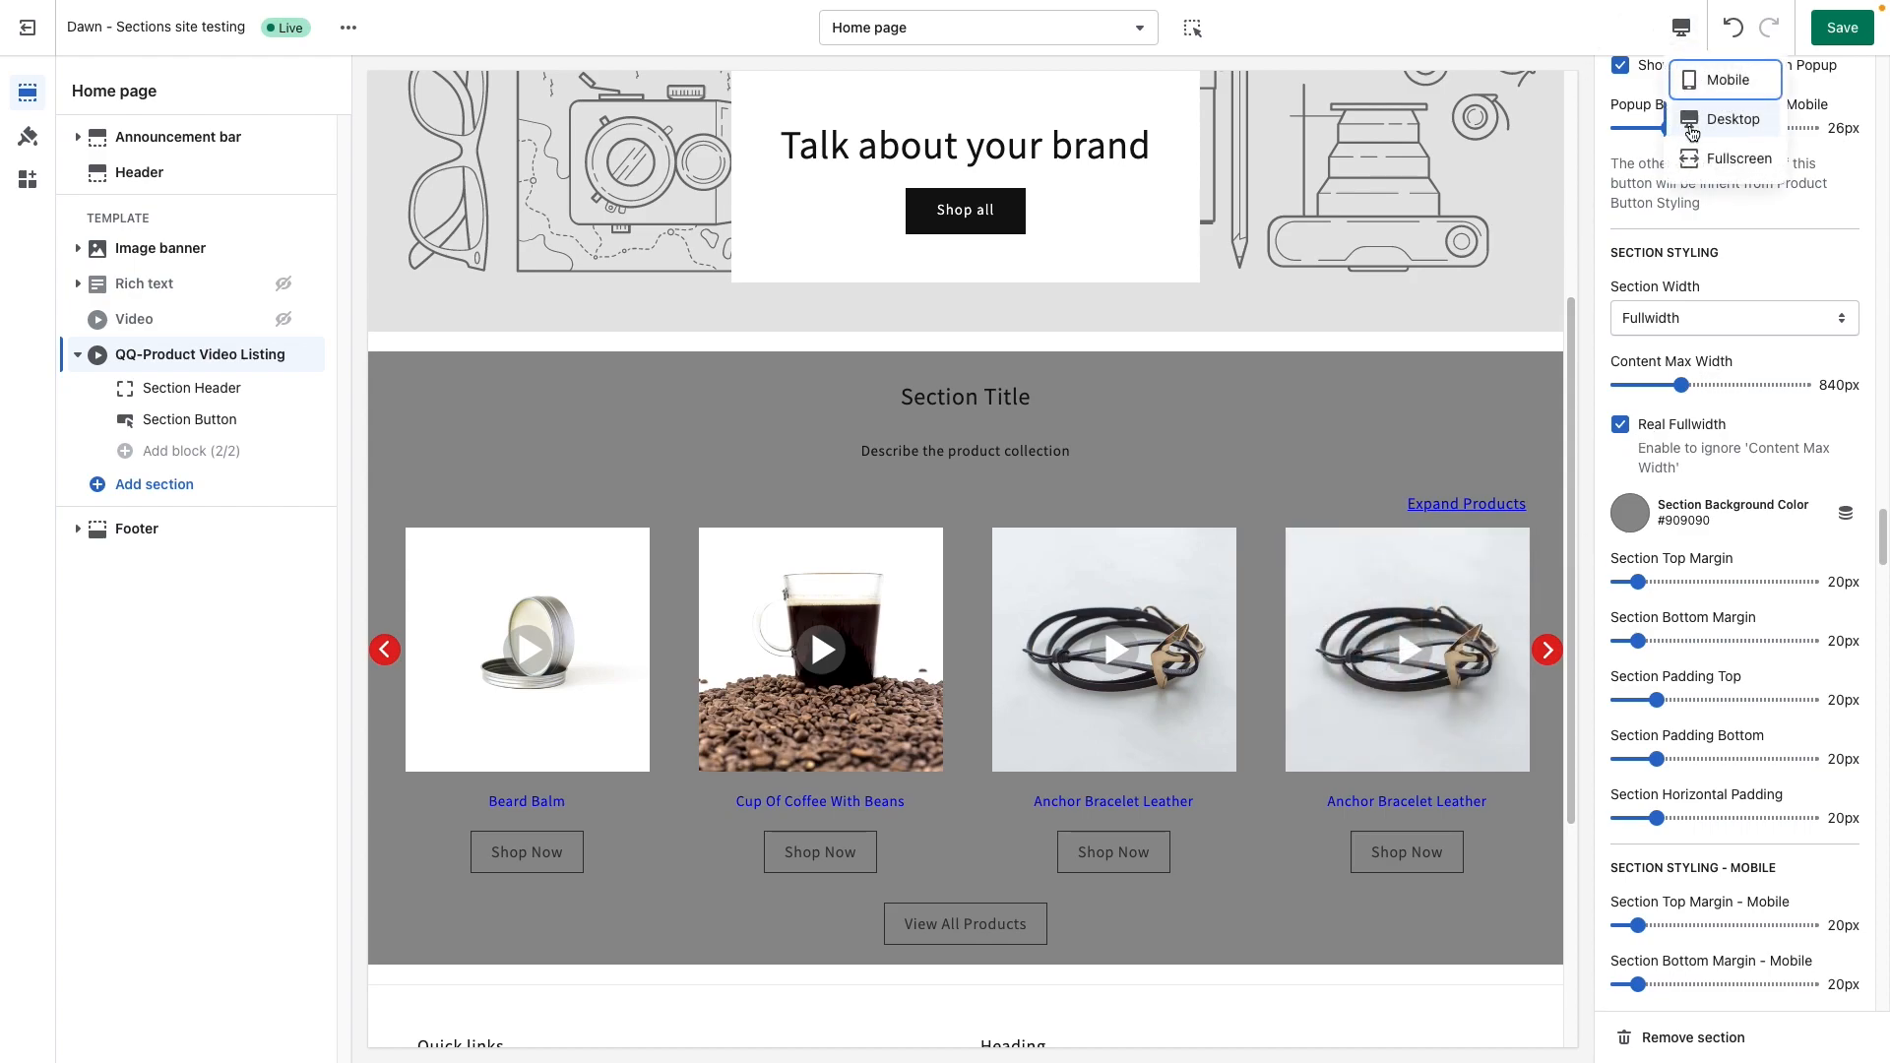
click(1730, 159)
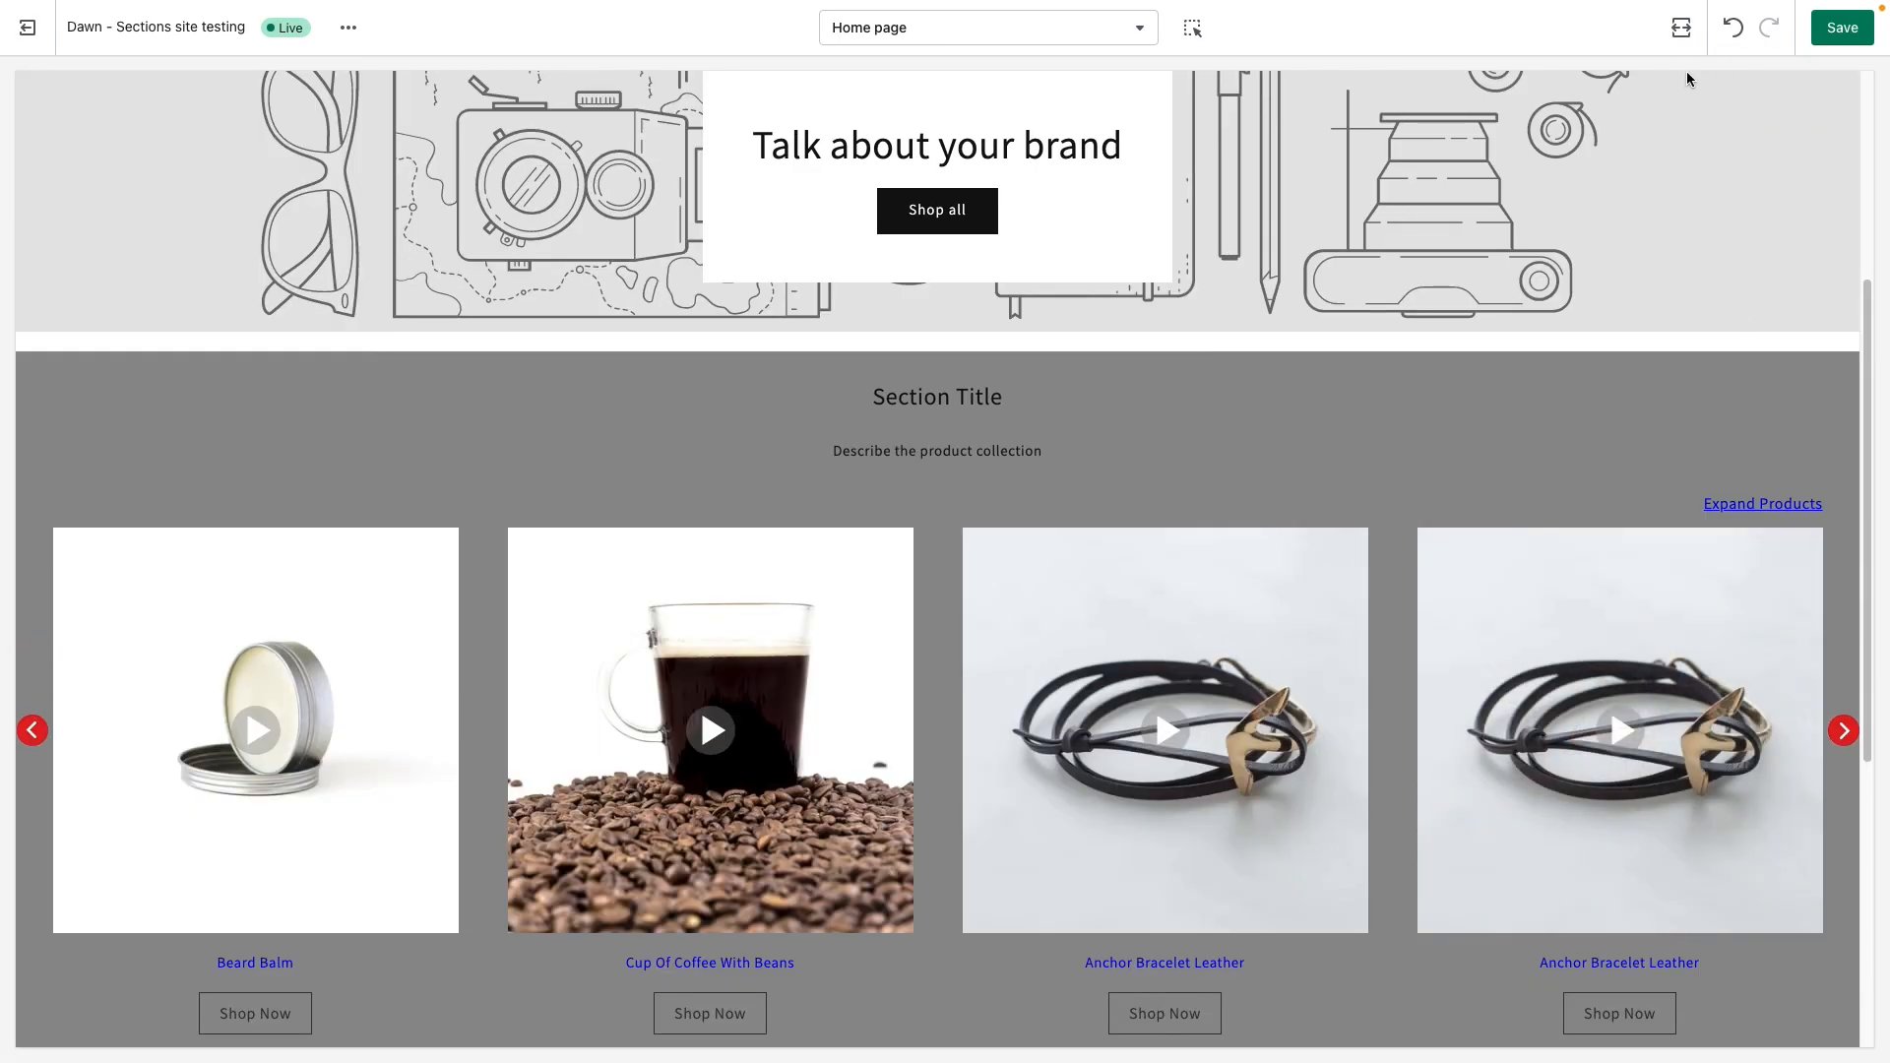
click(1682, 28)
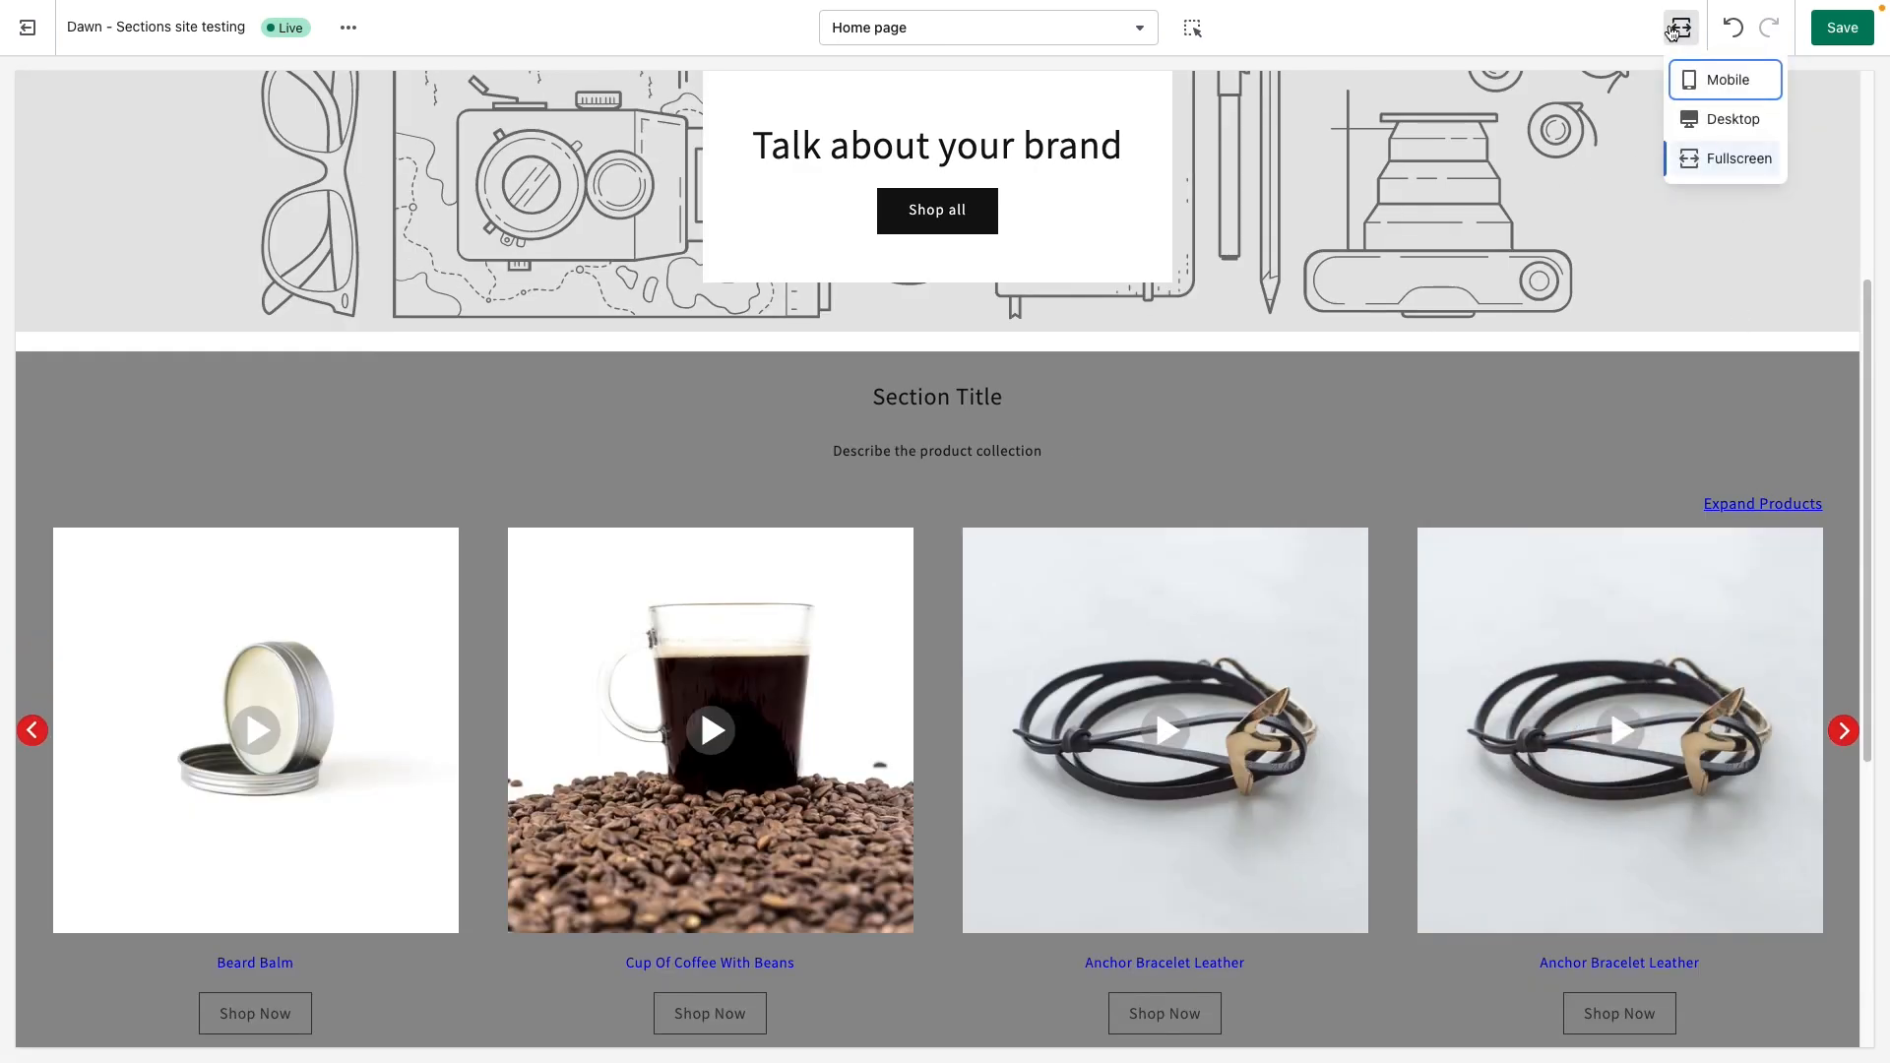
click(1702, 119)
Enable Show overflow of items in the carousel settings and check it in the fullscreen preview before returning to desktop.
drag(1883, 540, 1871, 115)
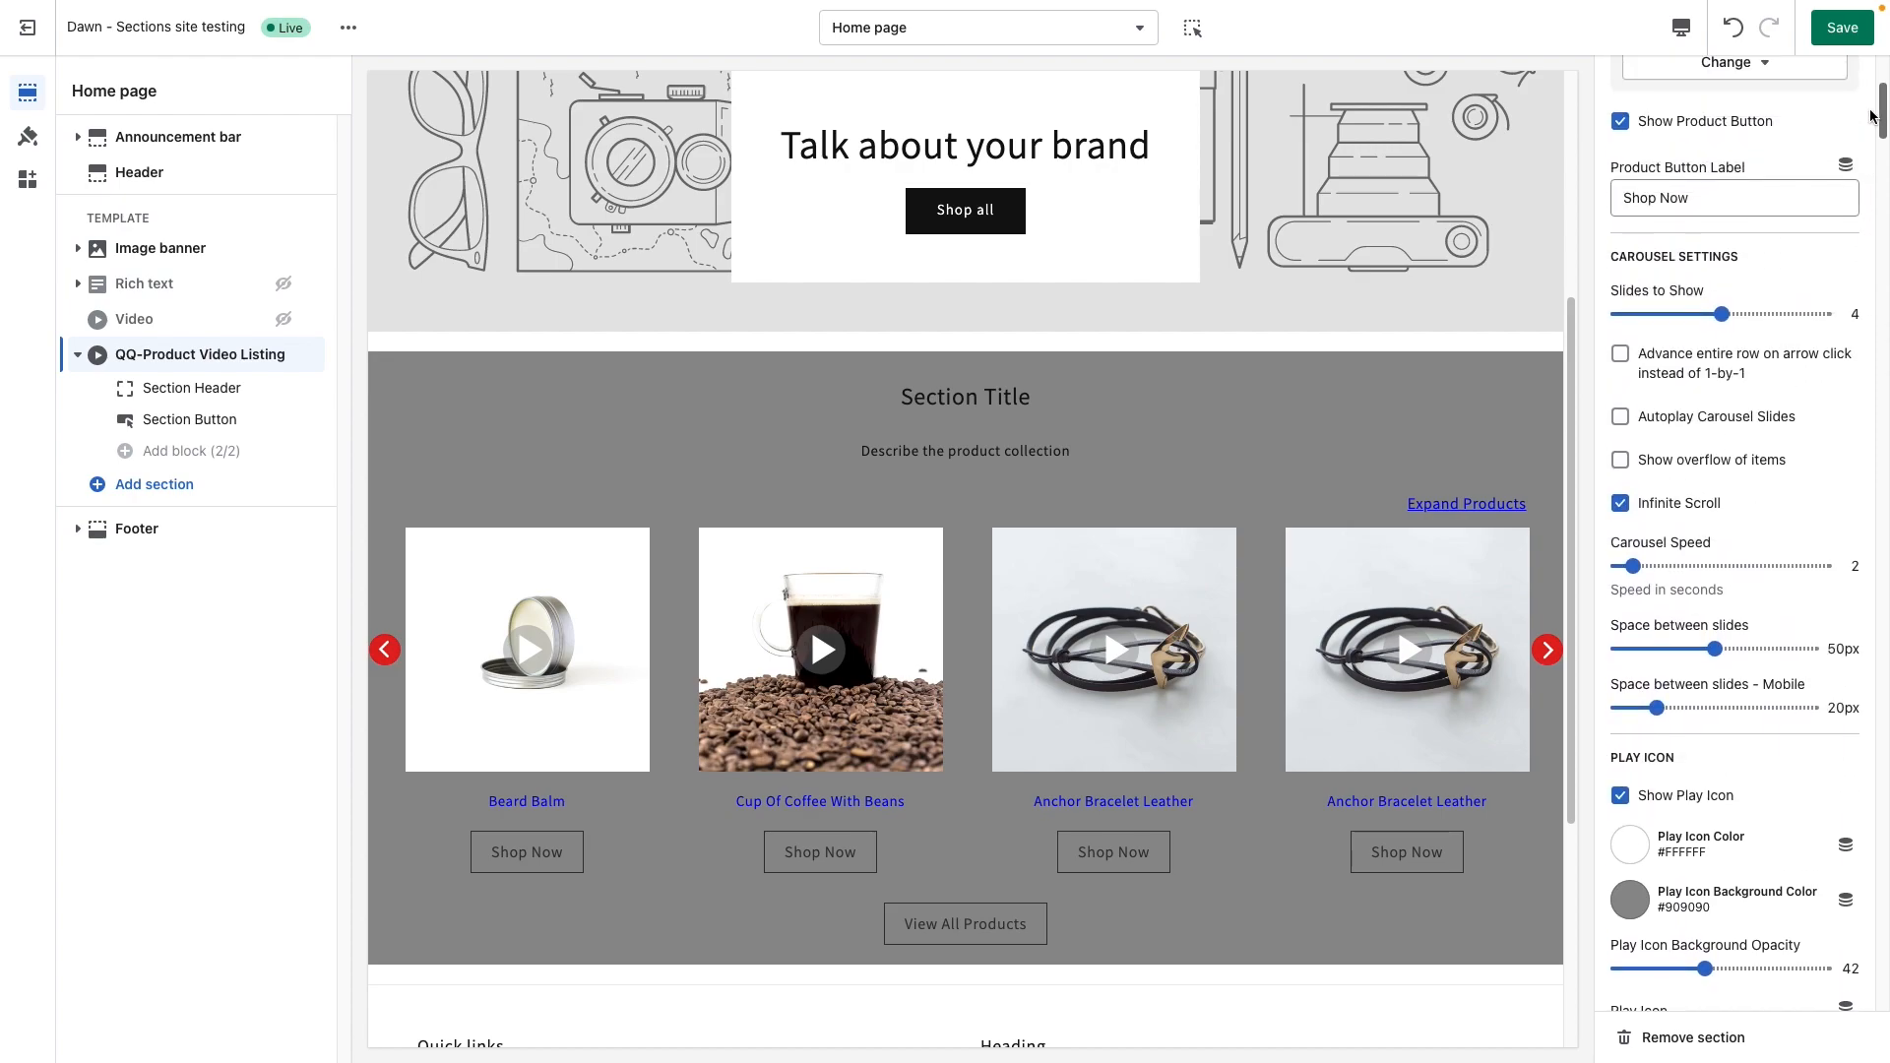
click(1675, 465)
drag(1882, 121, 1883, 562)
scroll(1882, 633, down, 5)
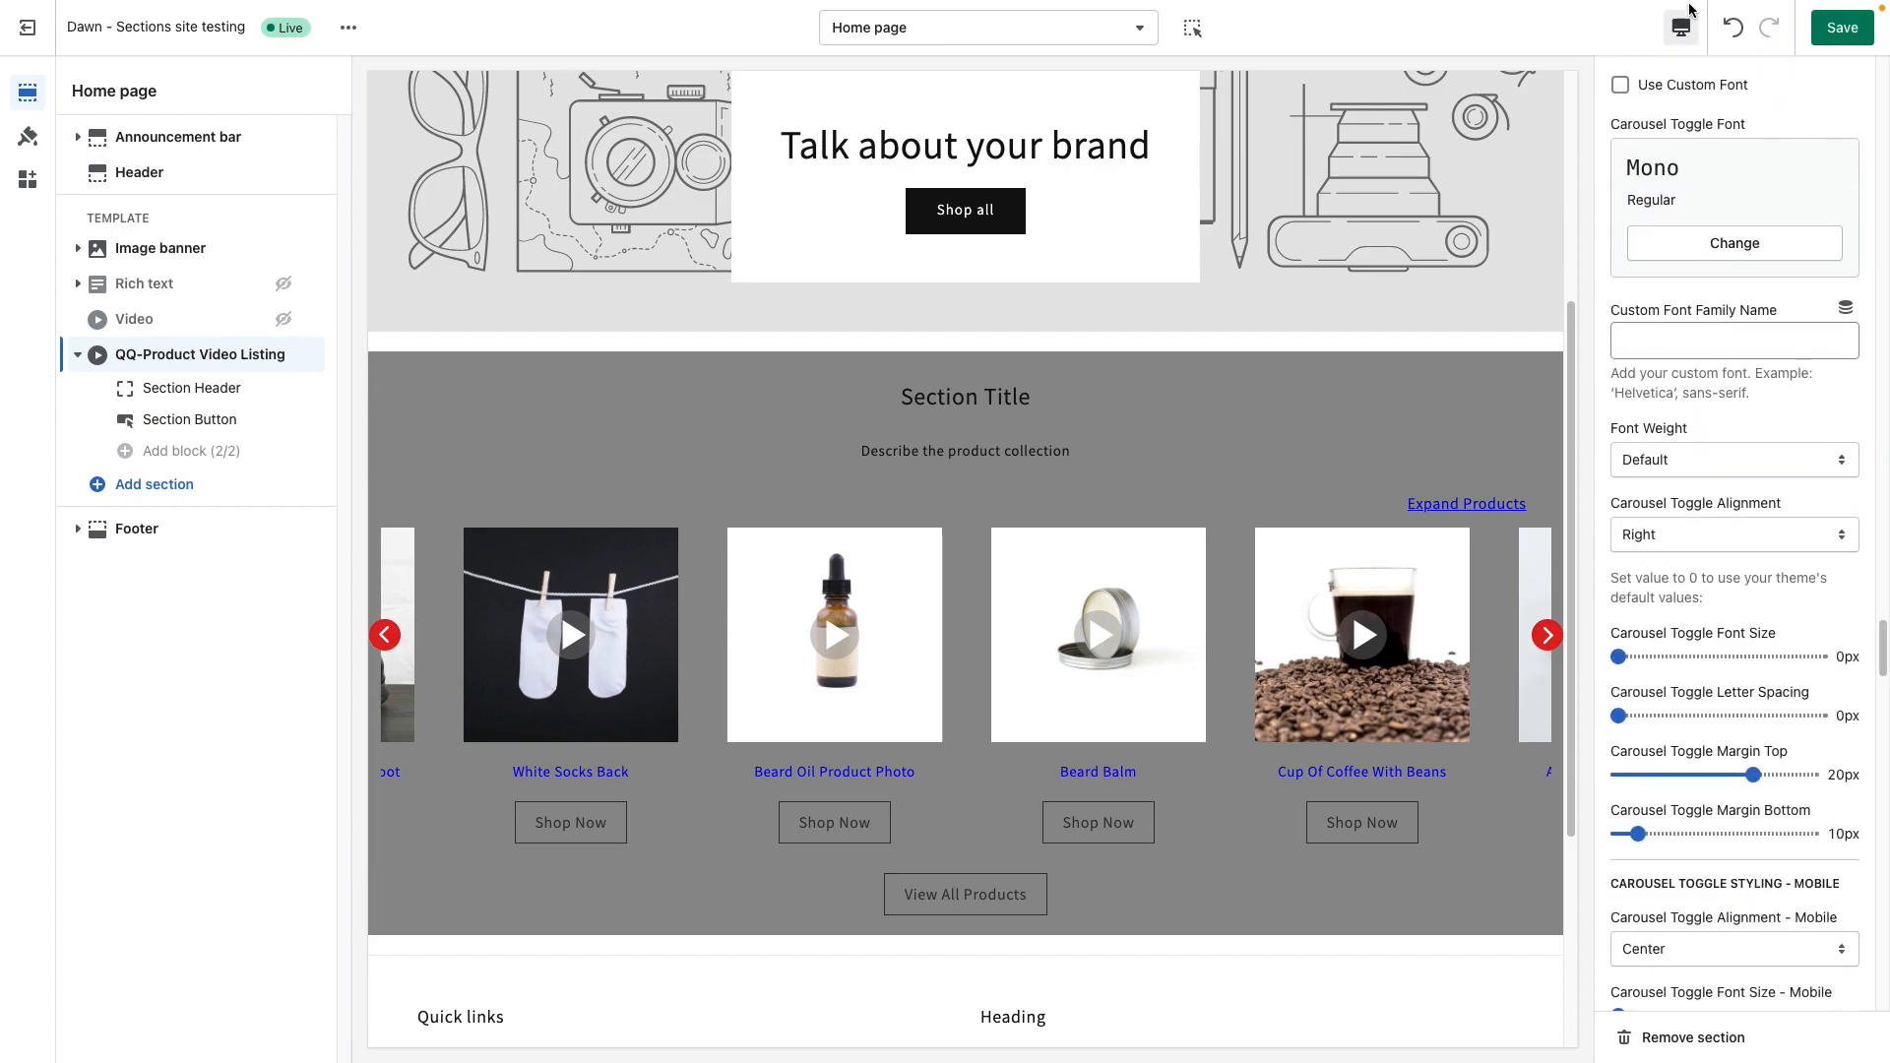
click(1679, 27)
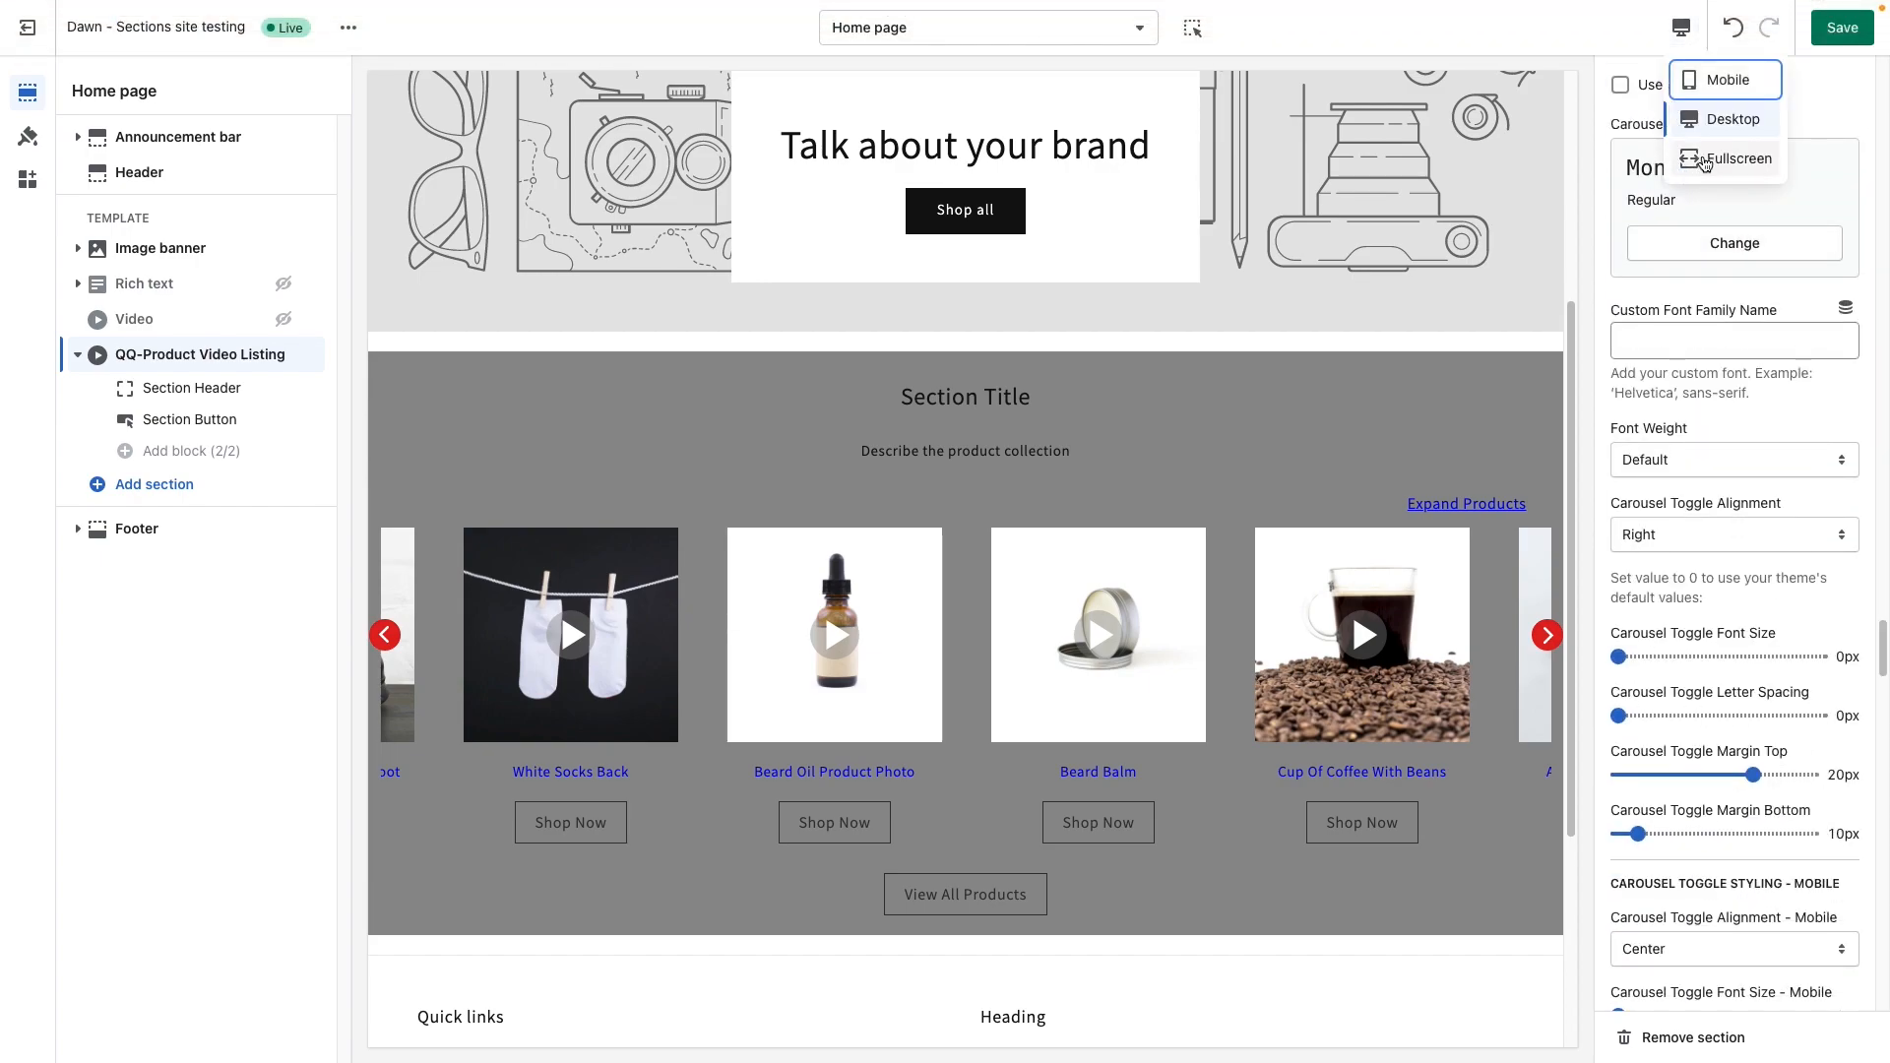
click(1728, 158)
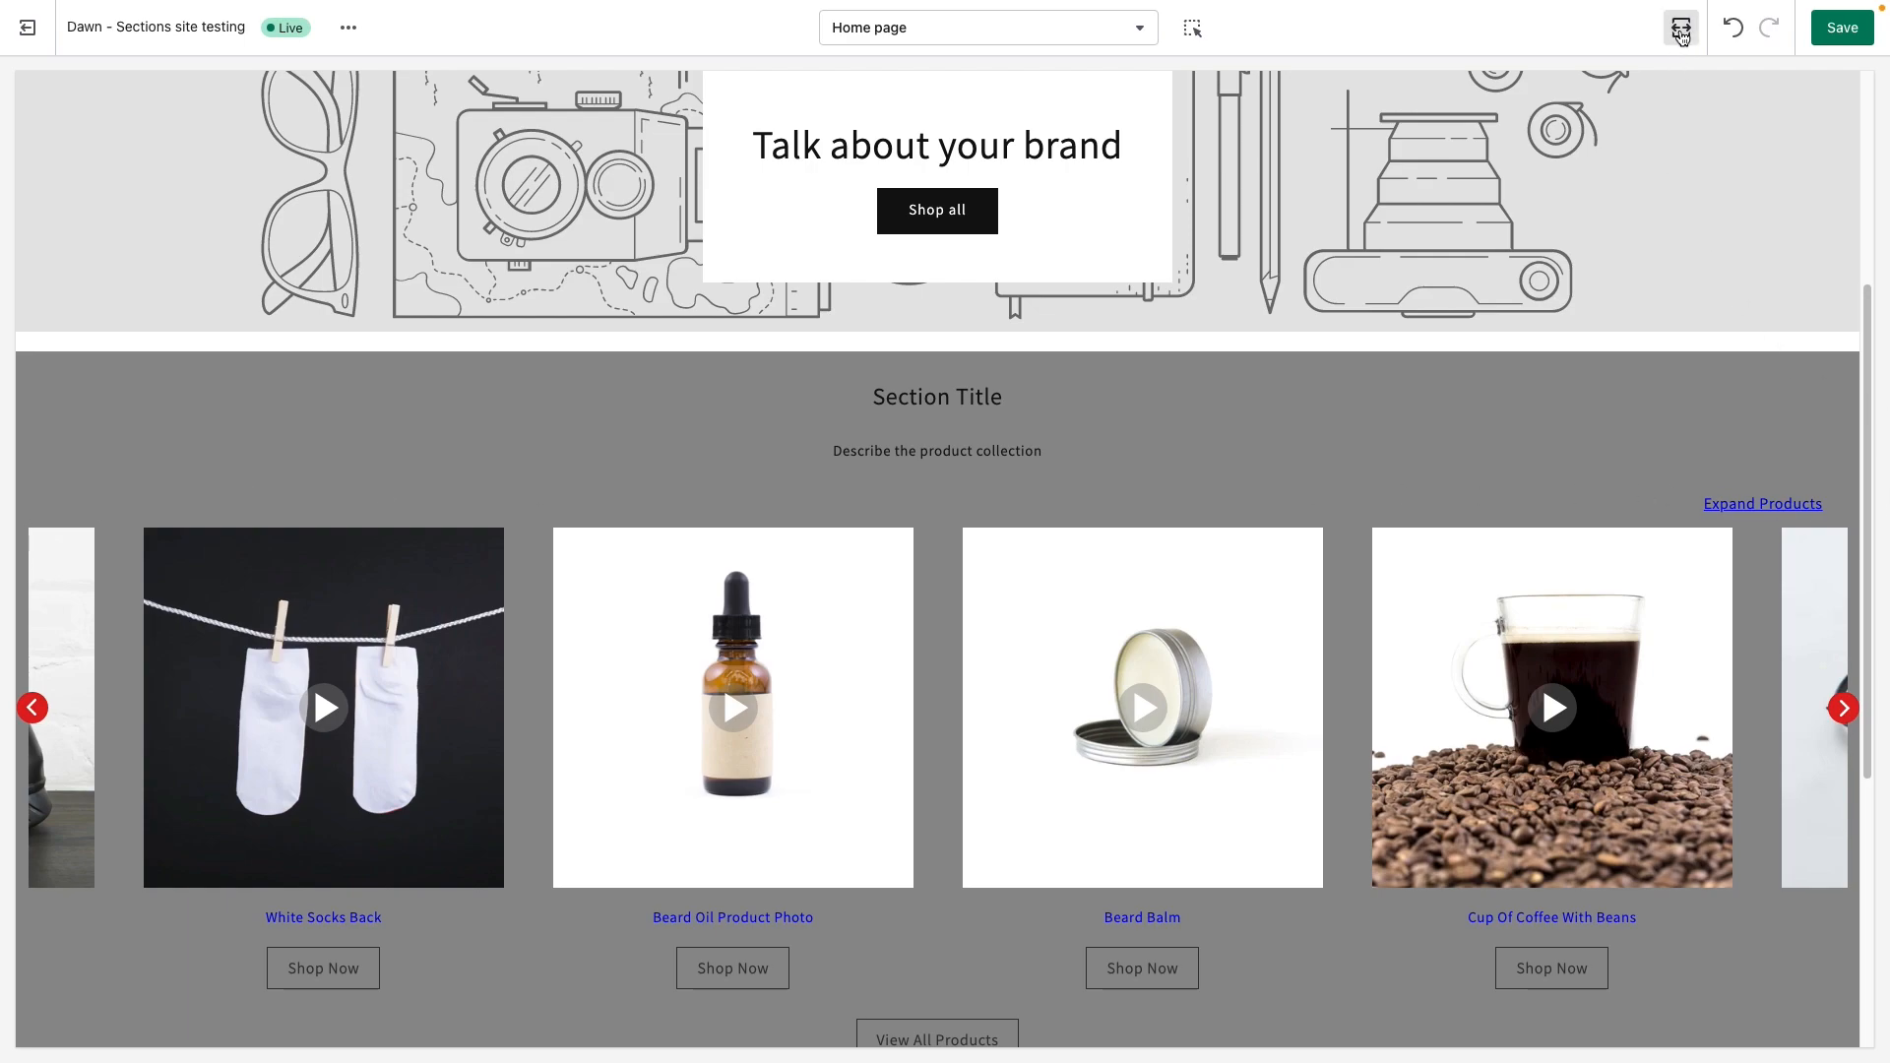
click(1681, 27)
click(1716, 126)
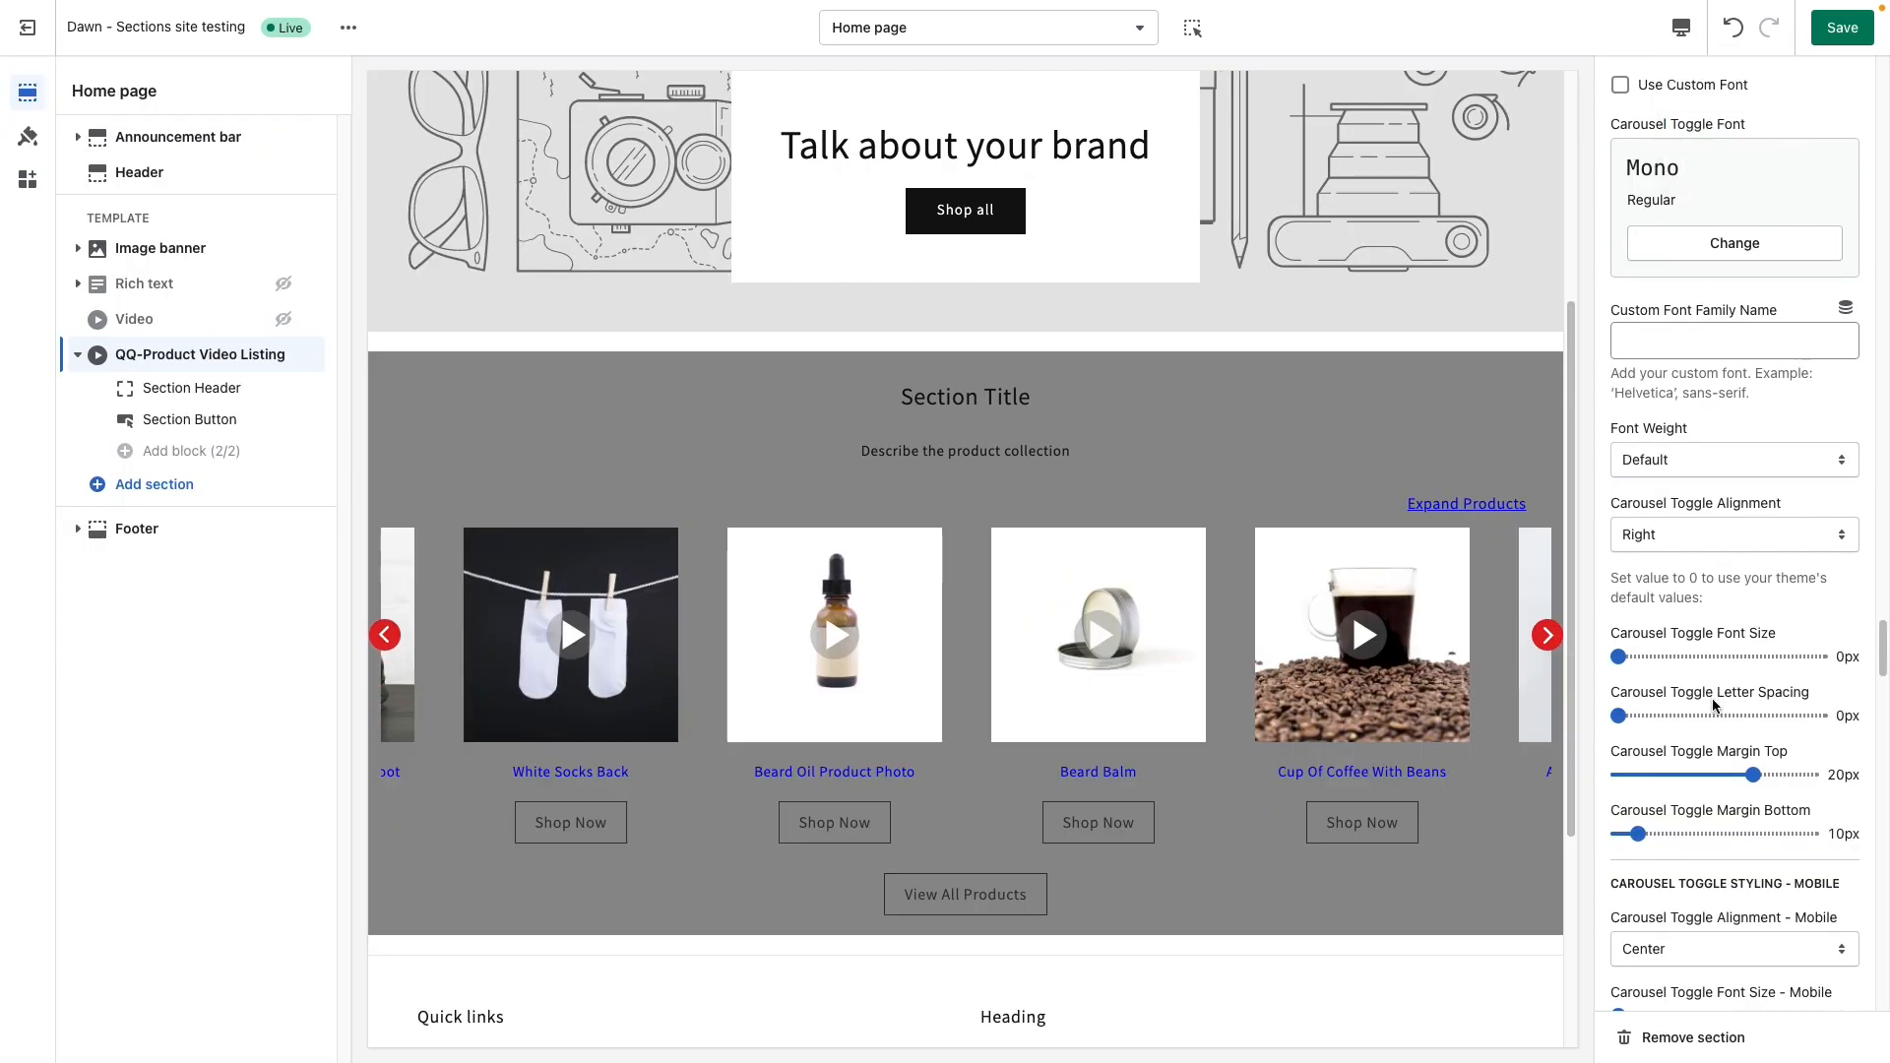
Set both Section Top Margin and Section Bottom Margin to 75px in the section styling.
scroll(1713, 606, up, 2)
scroll(1714, 606, down, 10)
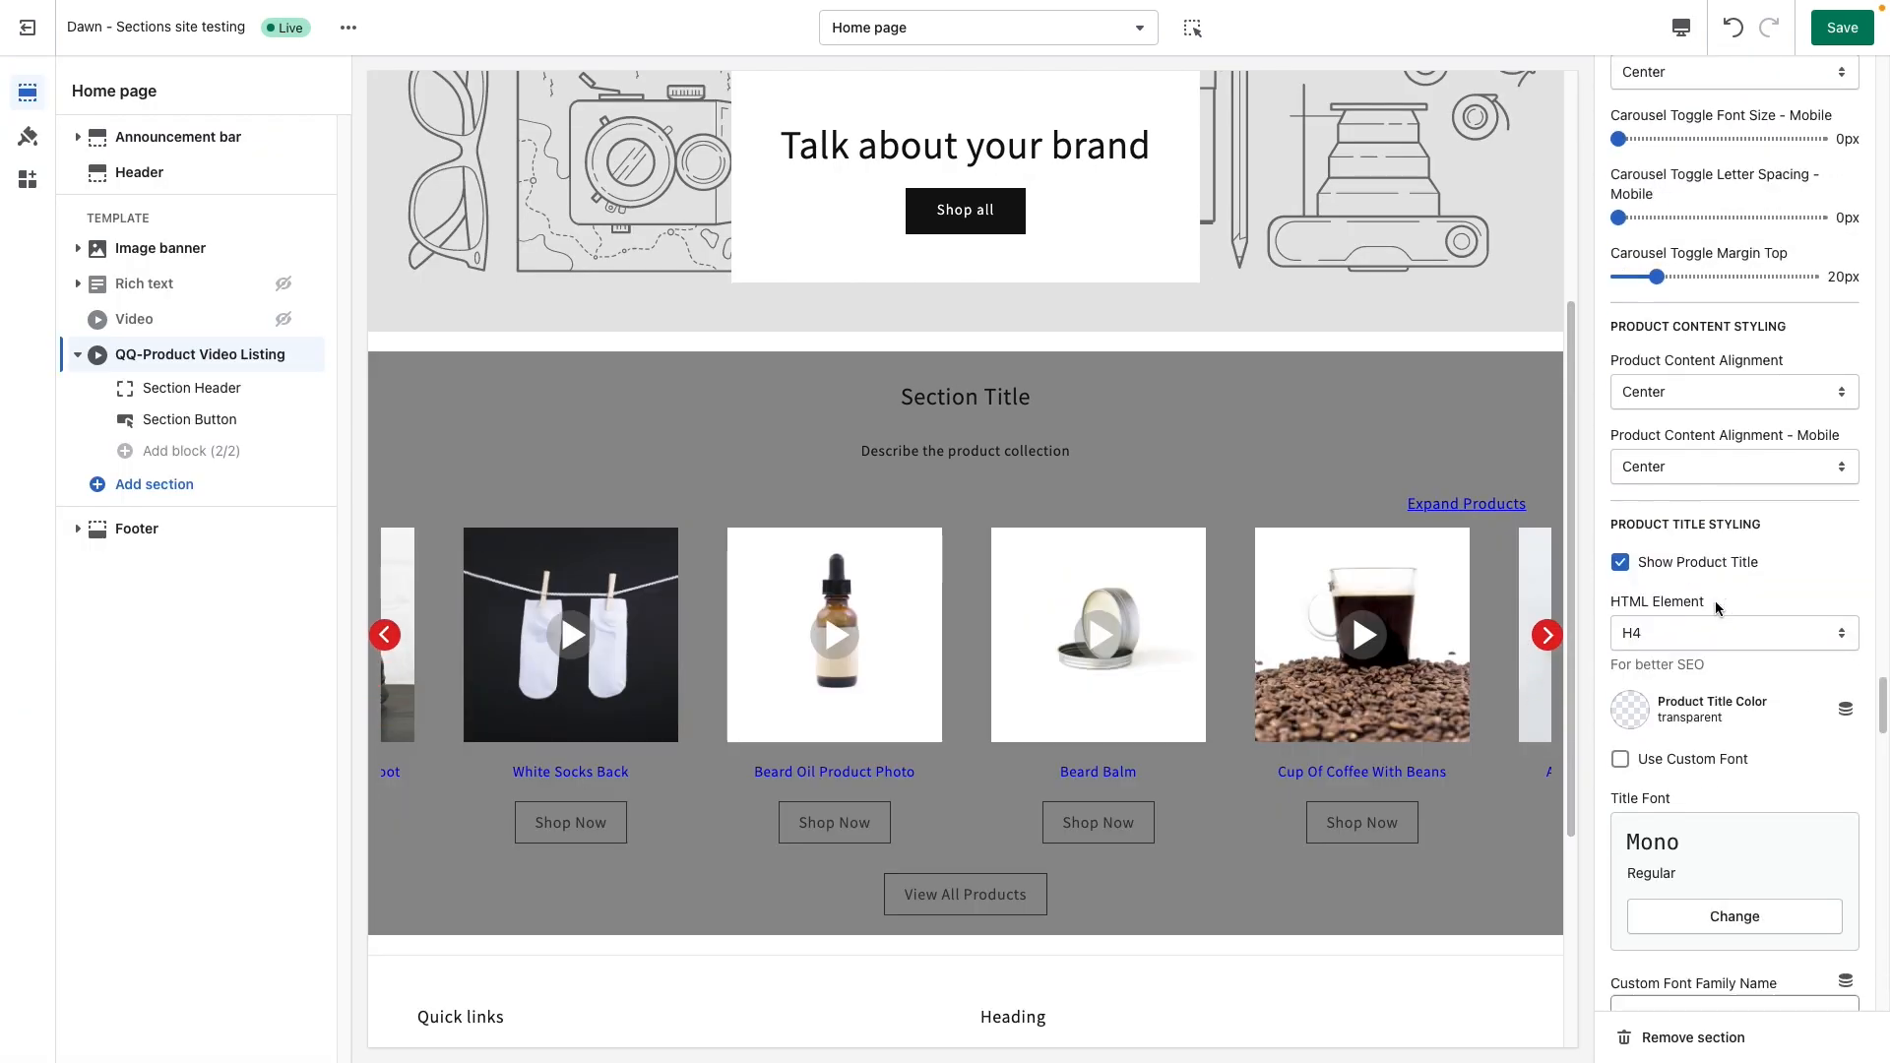
scroll(1718, 611, up, 7)
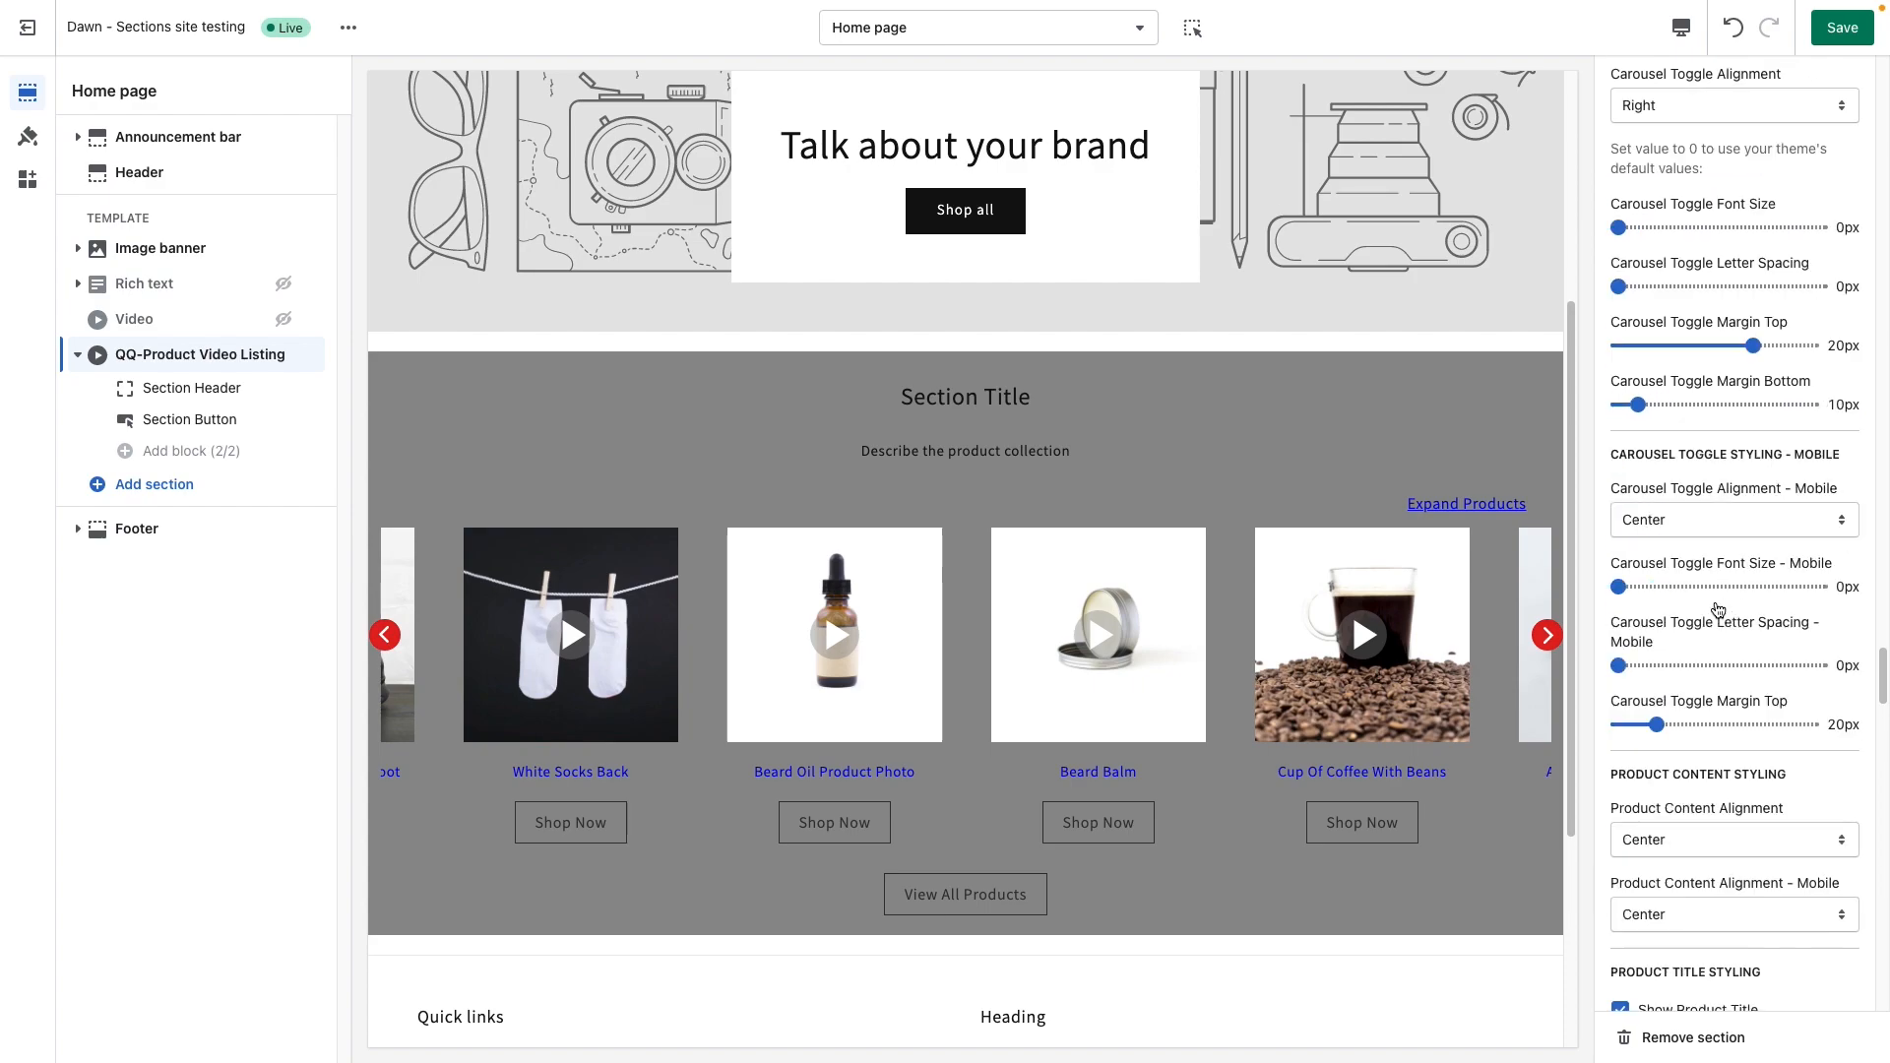
scroll(1718, 610, up, 6)
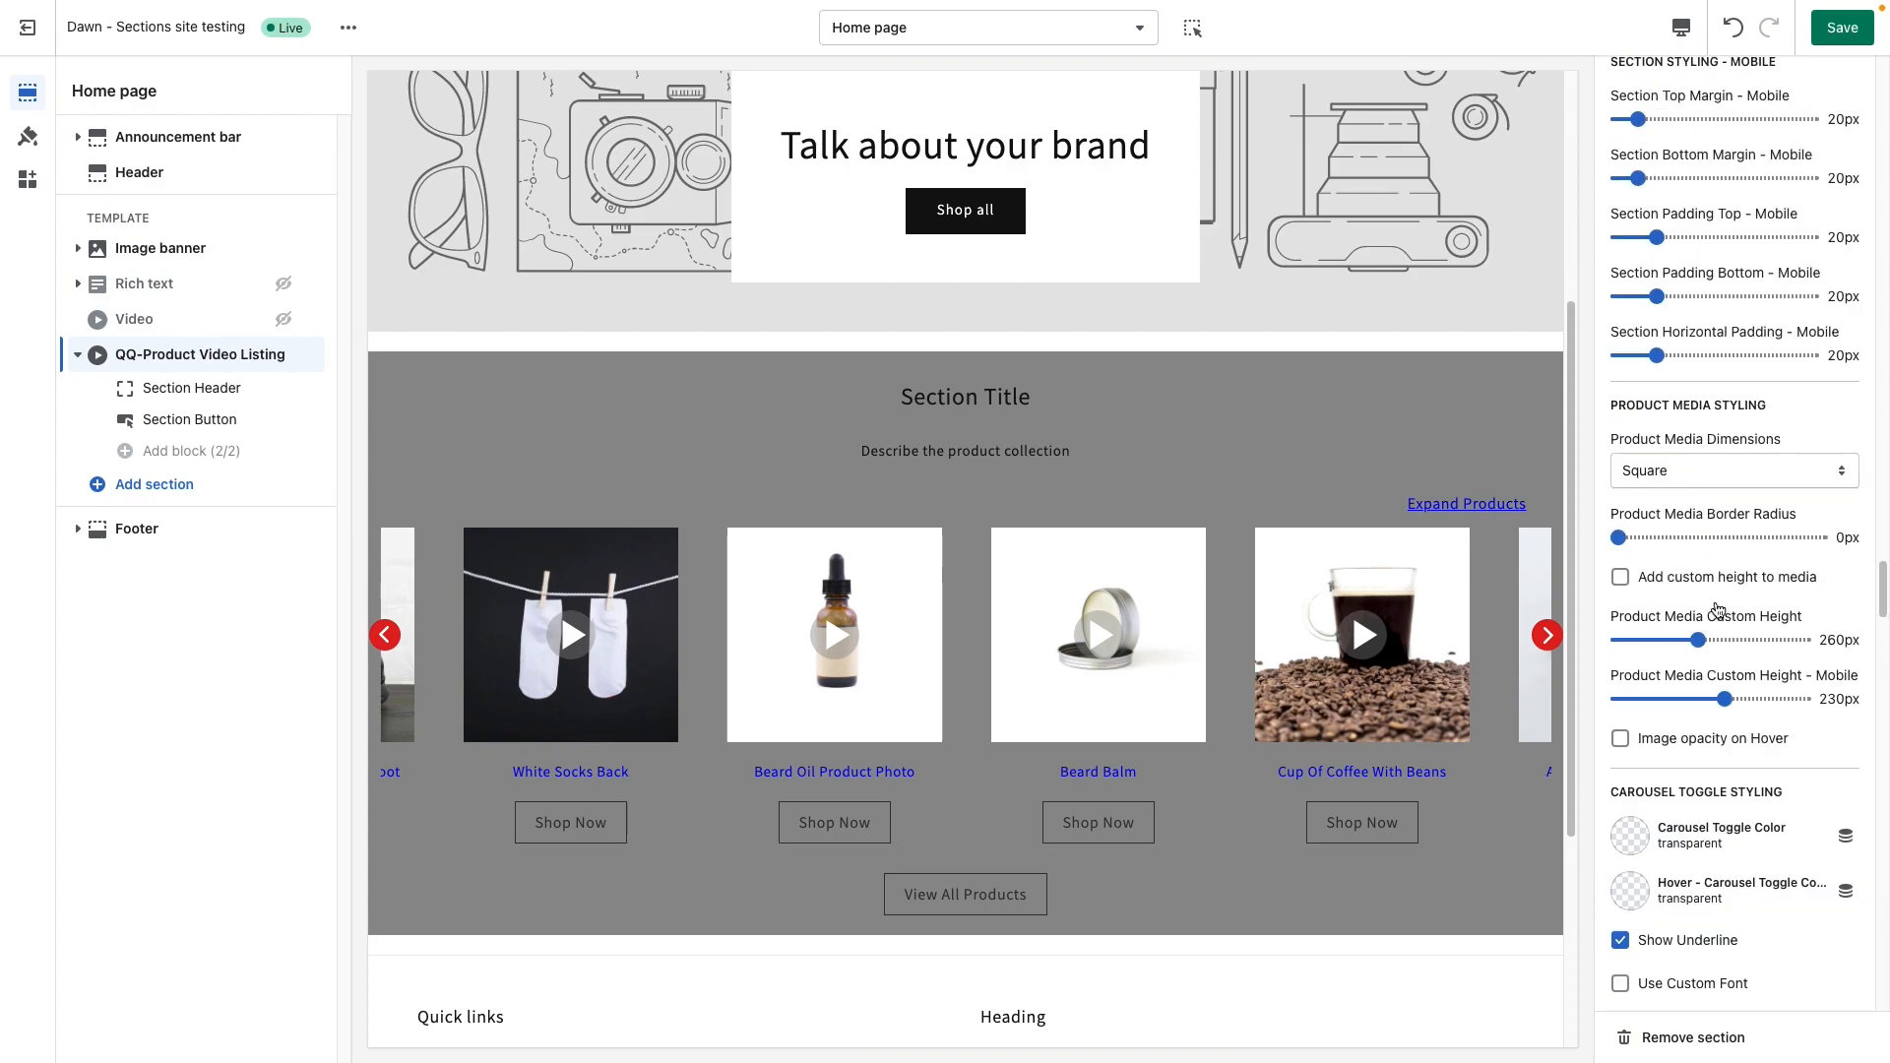
scroll(1718, 611, up, 9)
scroll(1718, 610, down, 4)
scroll(1718, 611, down, 2)
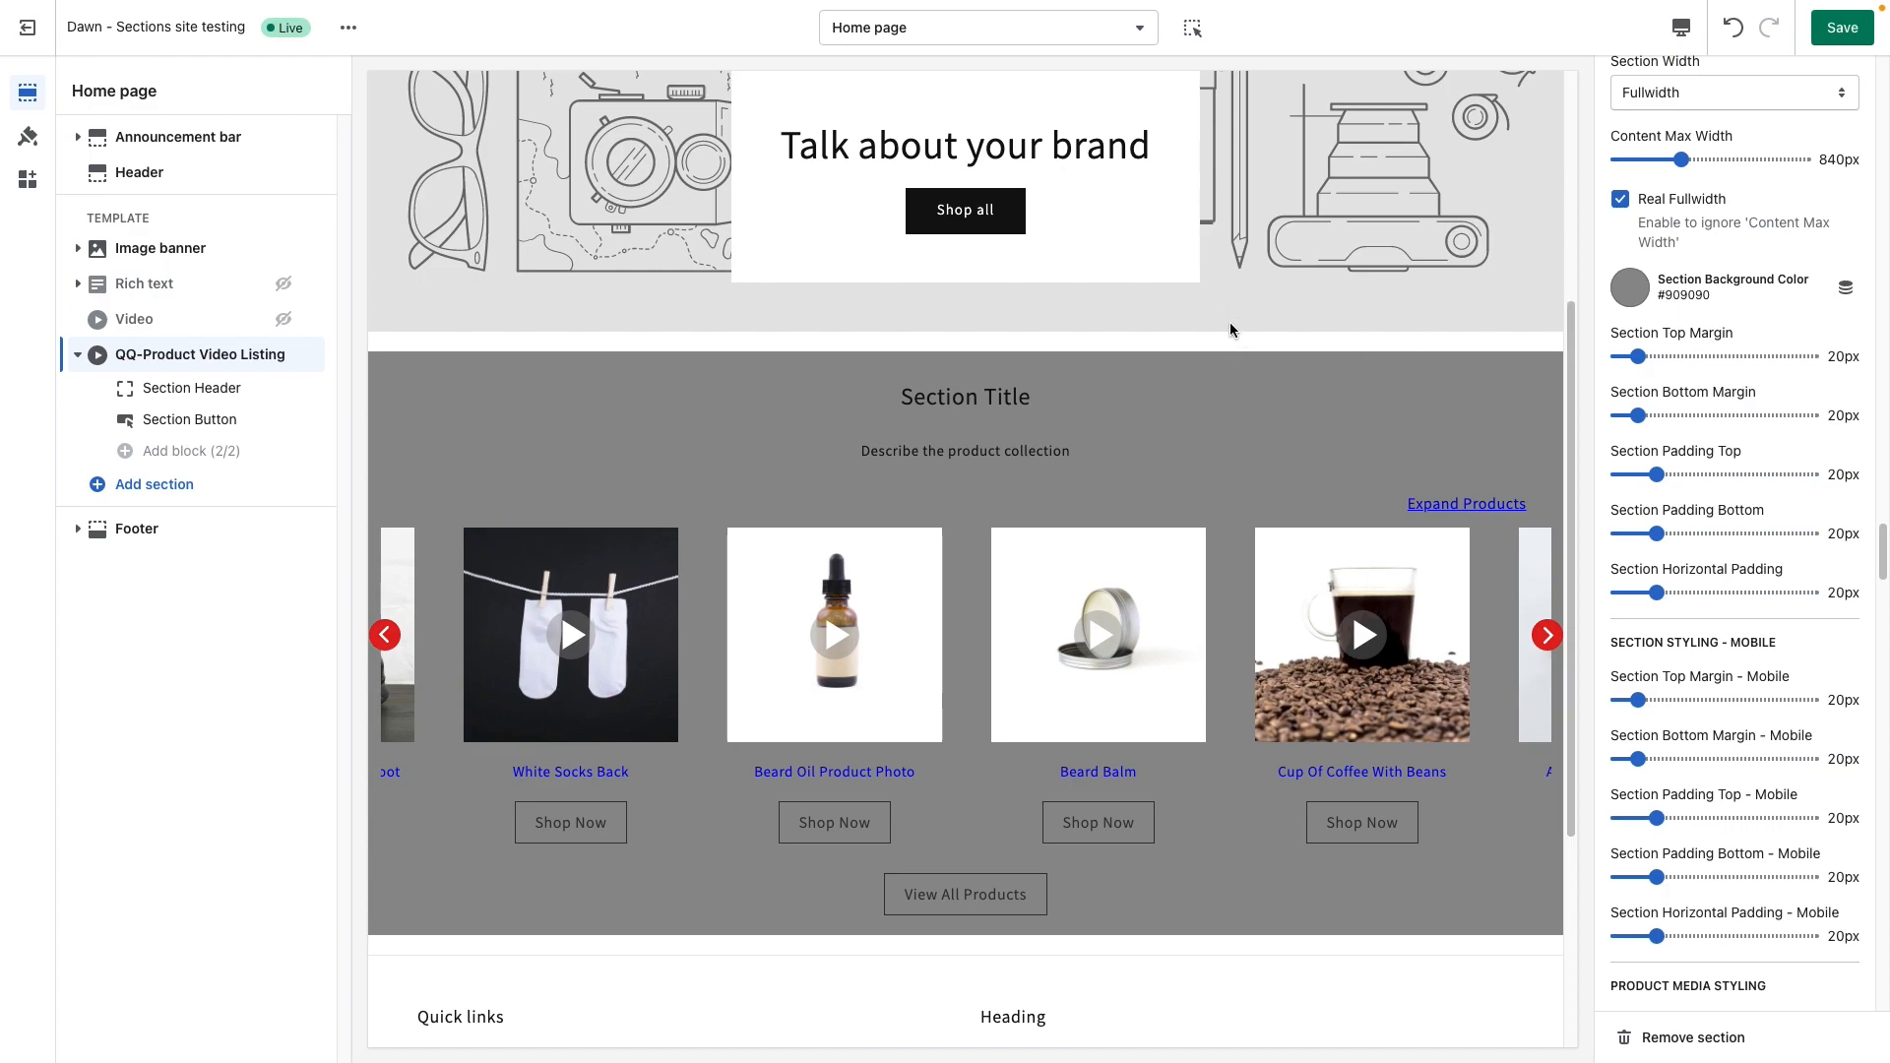
click(1692, 359)
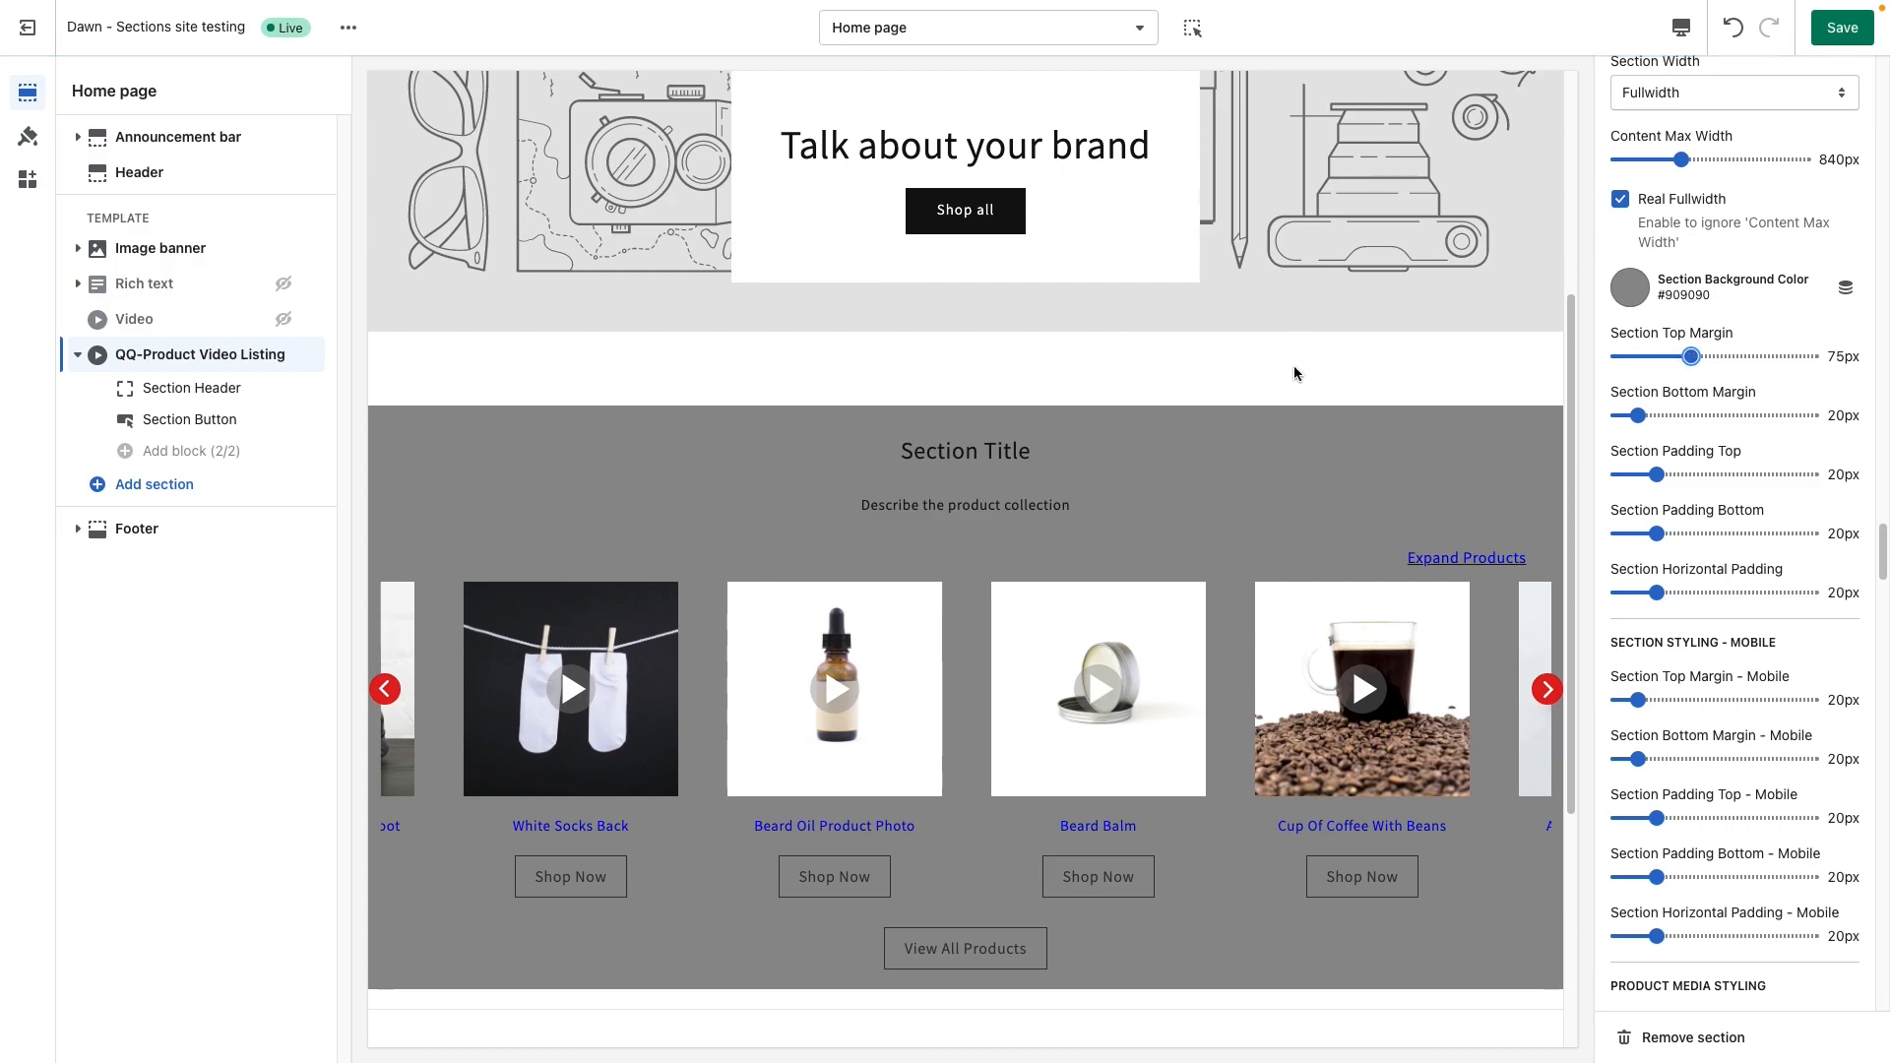
scroll(1286, 387, down, 1)
click(1678, 416)
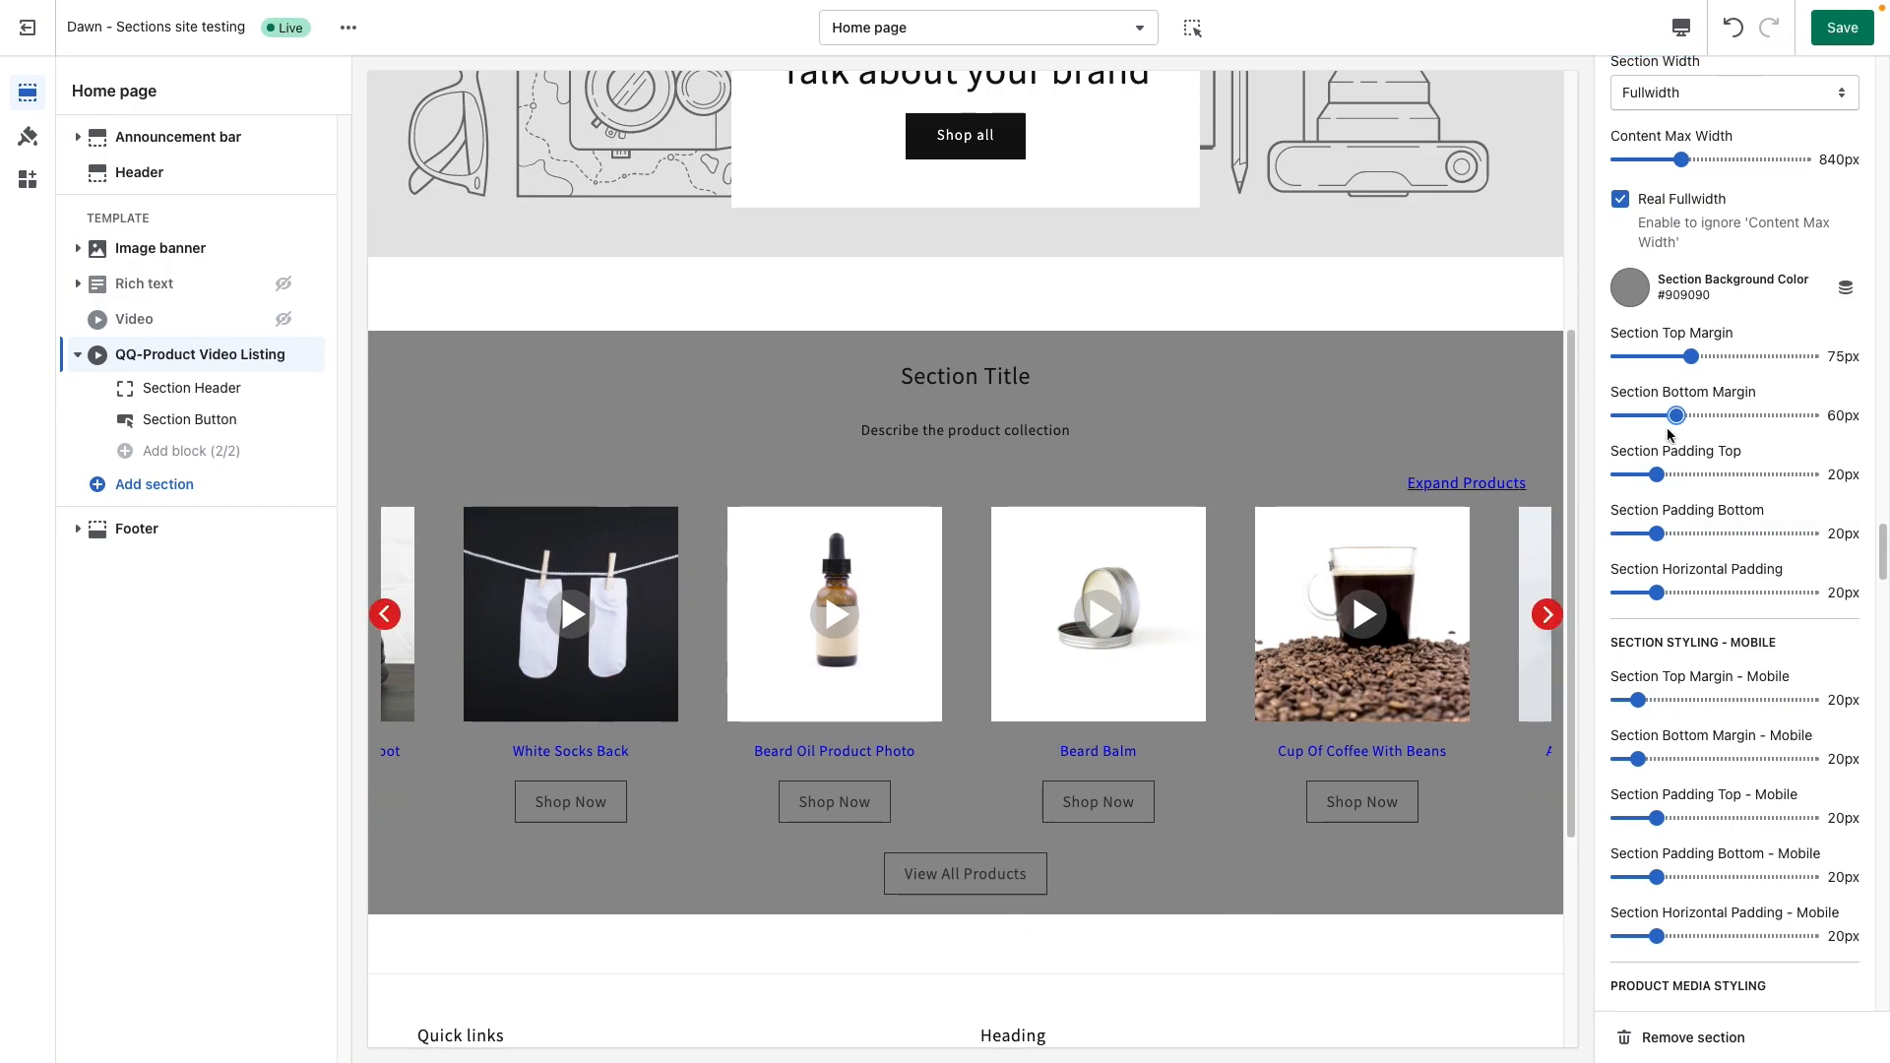
drag(1679, 414, 1691, 416)
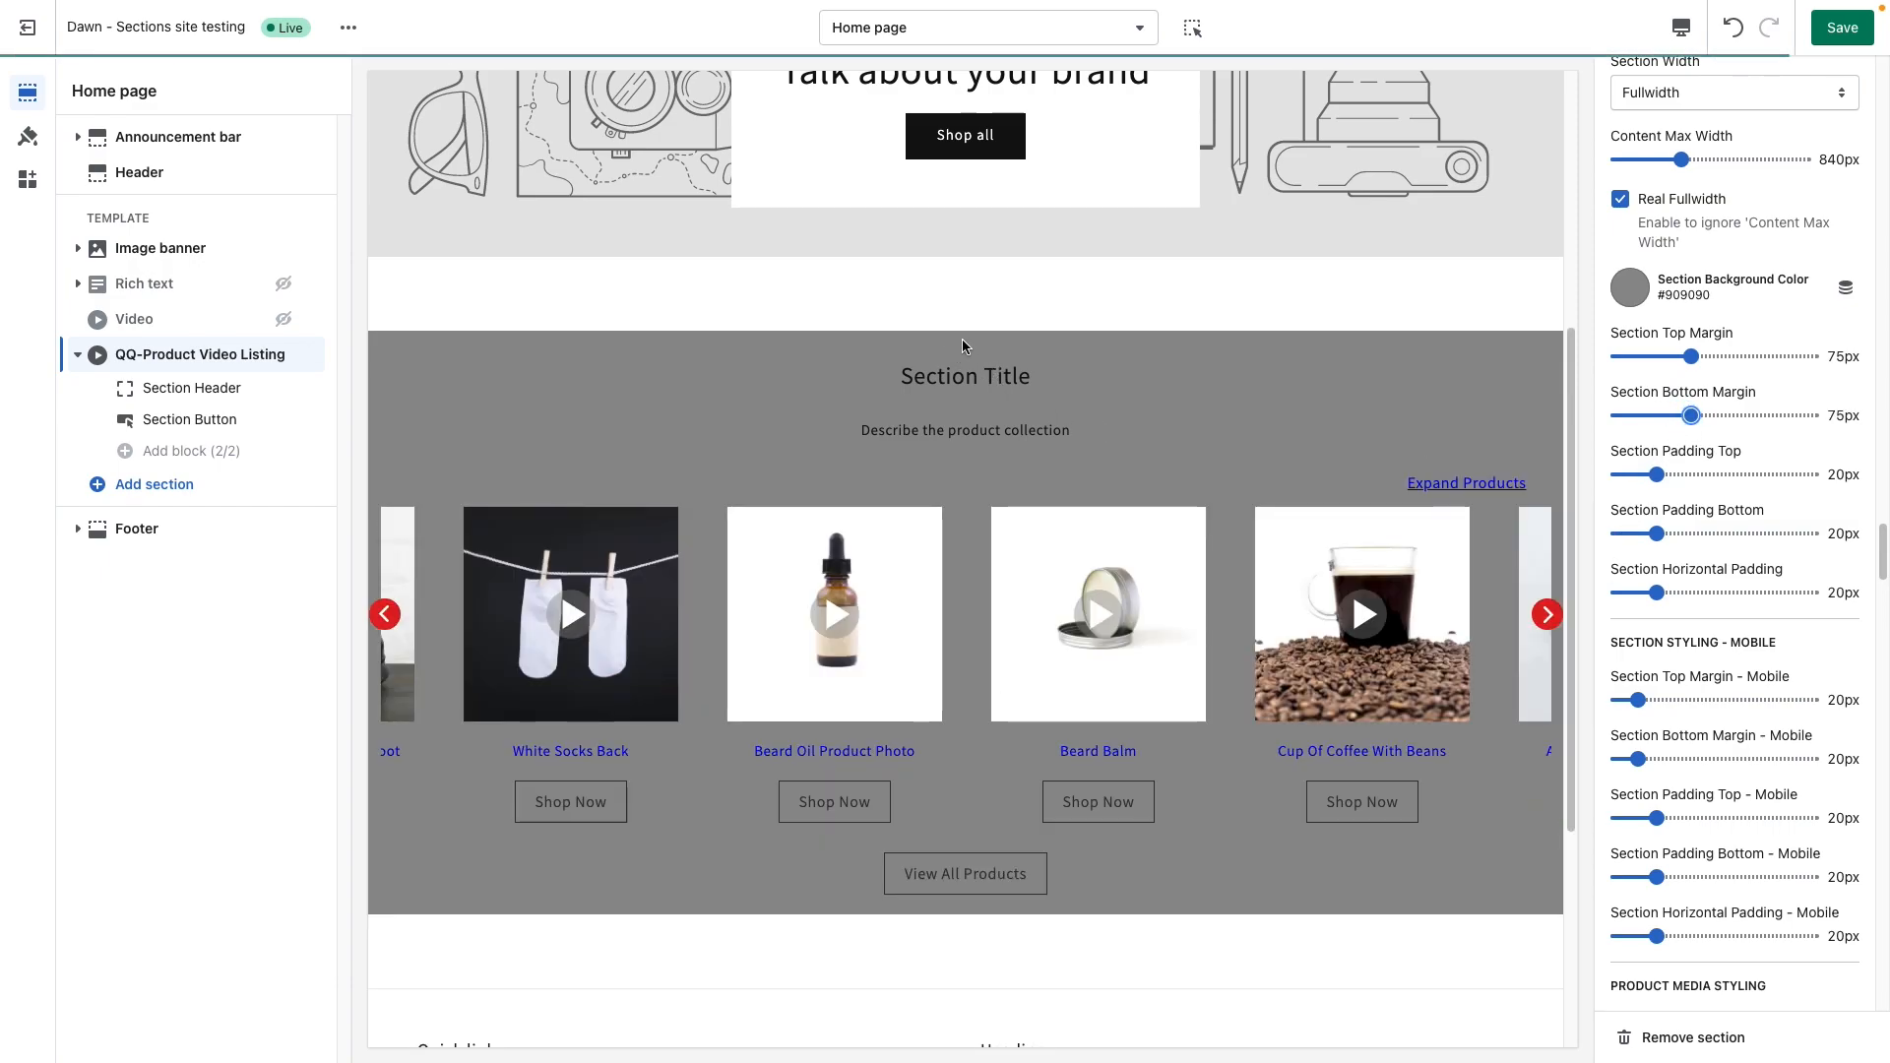
Set Section Padding Top to 45px, Section Padding Bottom to 40px and Section Horizontal Padding to 0px.
click(1710, 477)
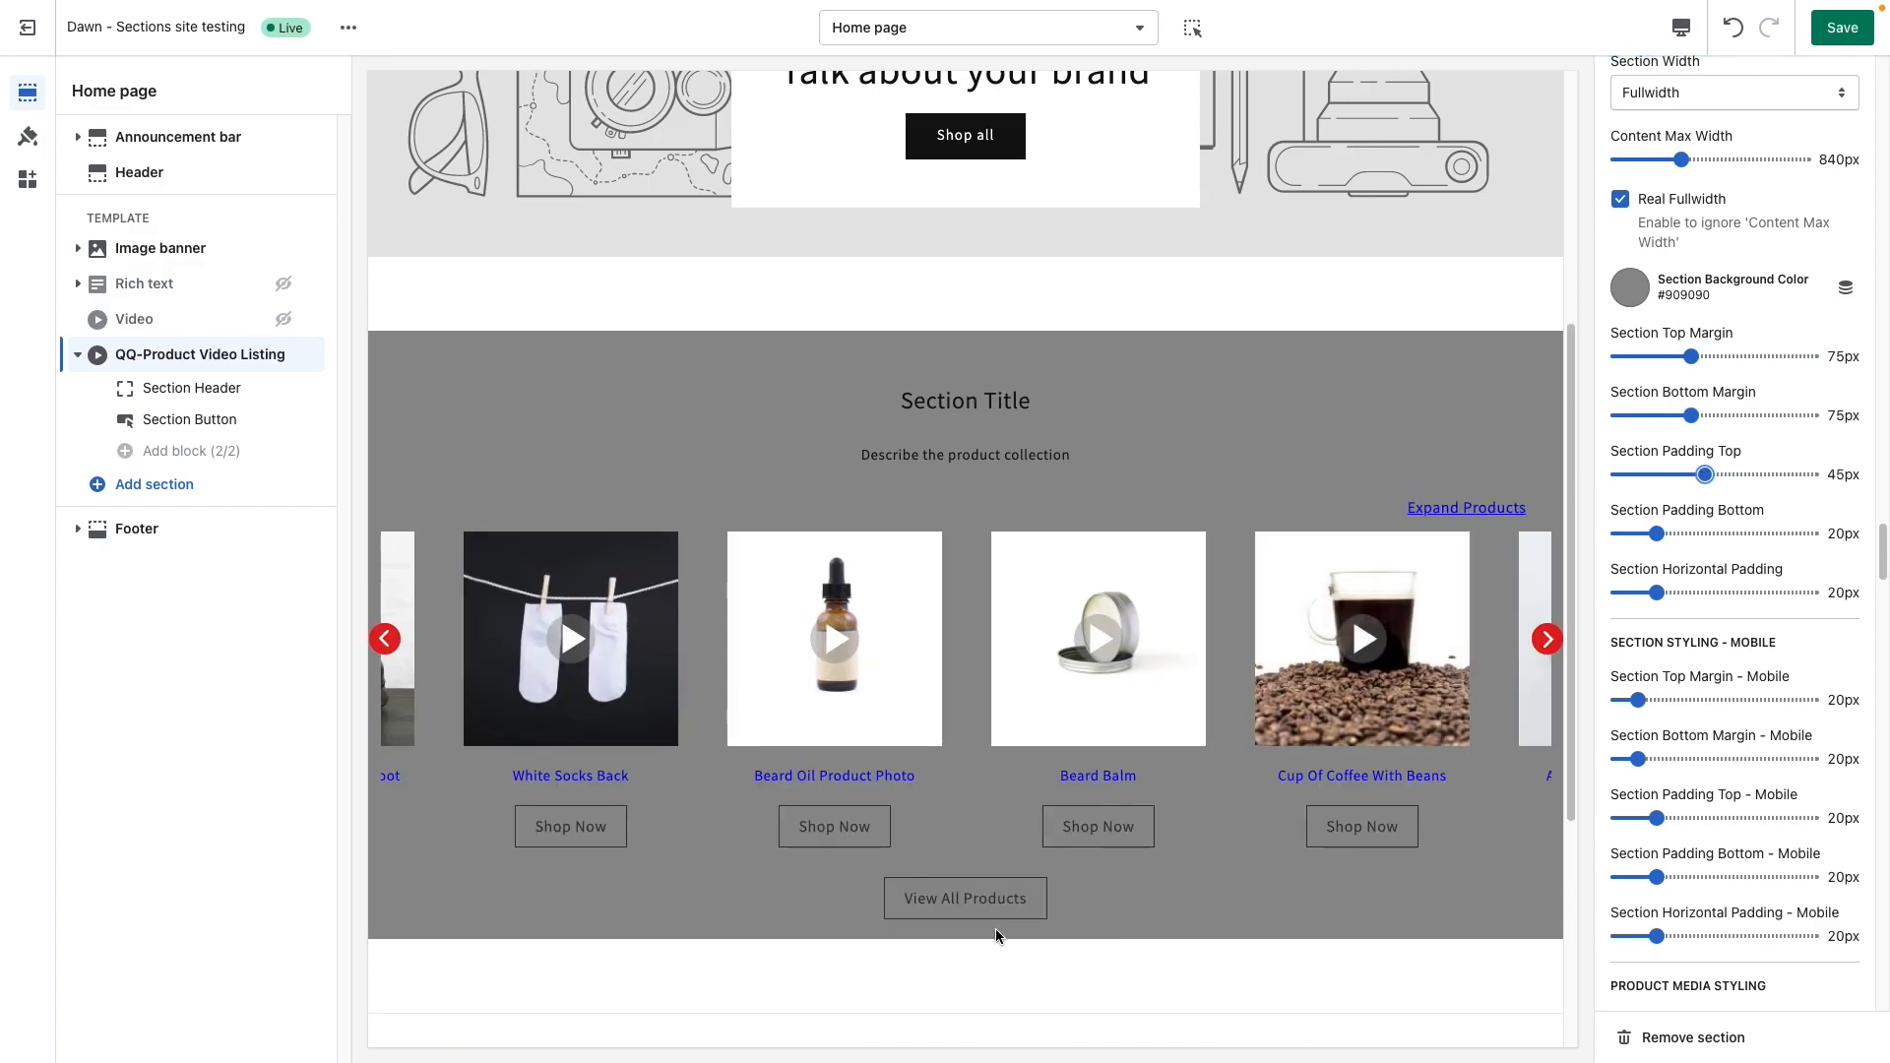
click(1698, 533)
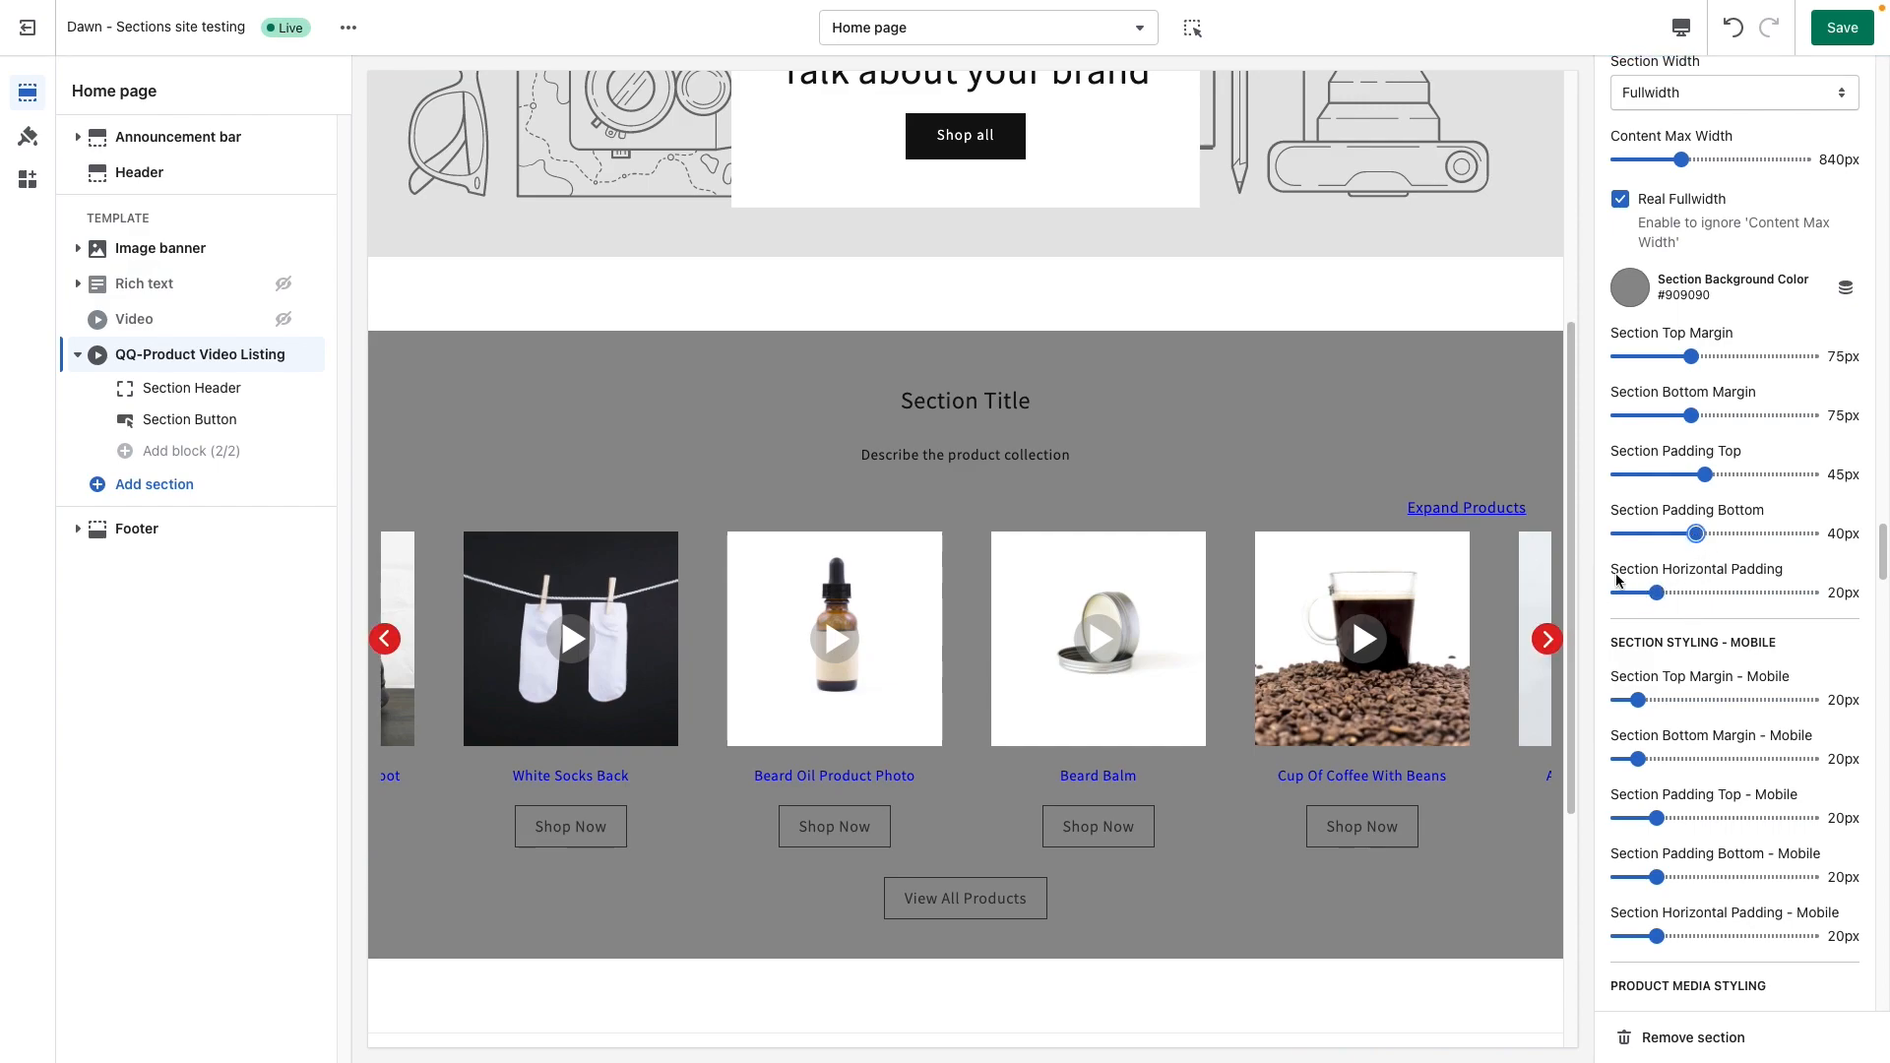
drag(1663, 592, 1616, 593)
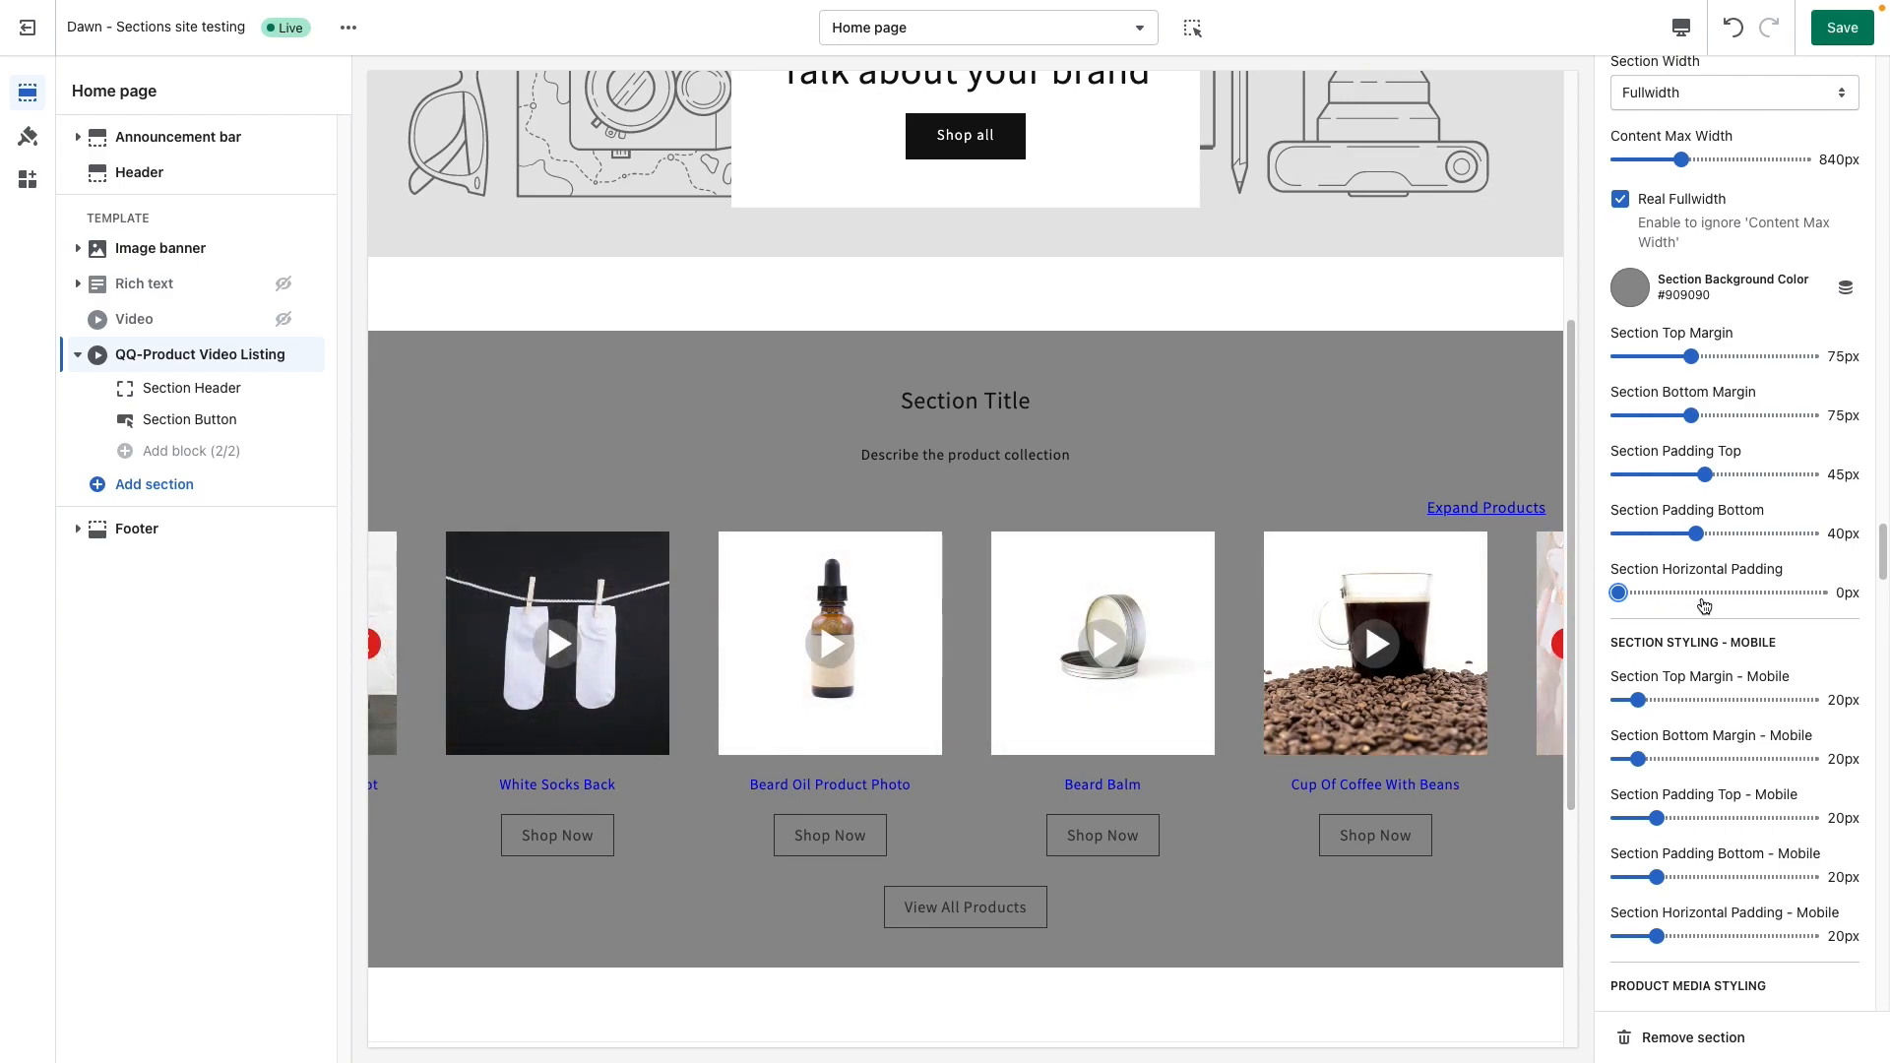
Try Portrait and Landscape for Product Media Dimensions in the product media styling to compare how the carousel media look.
scroll(1705, 609, down, 3)
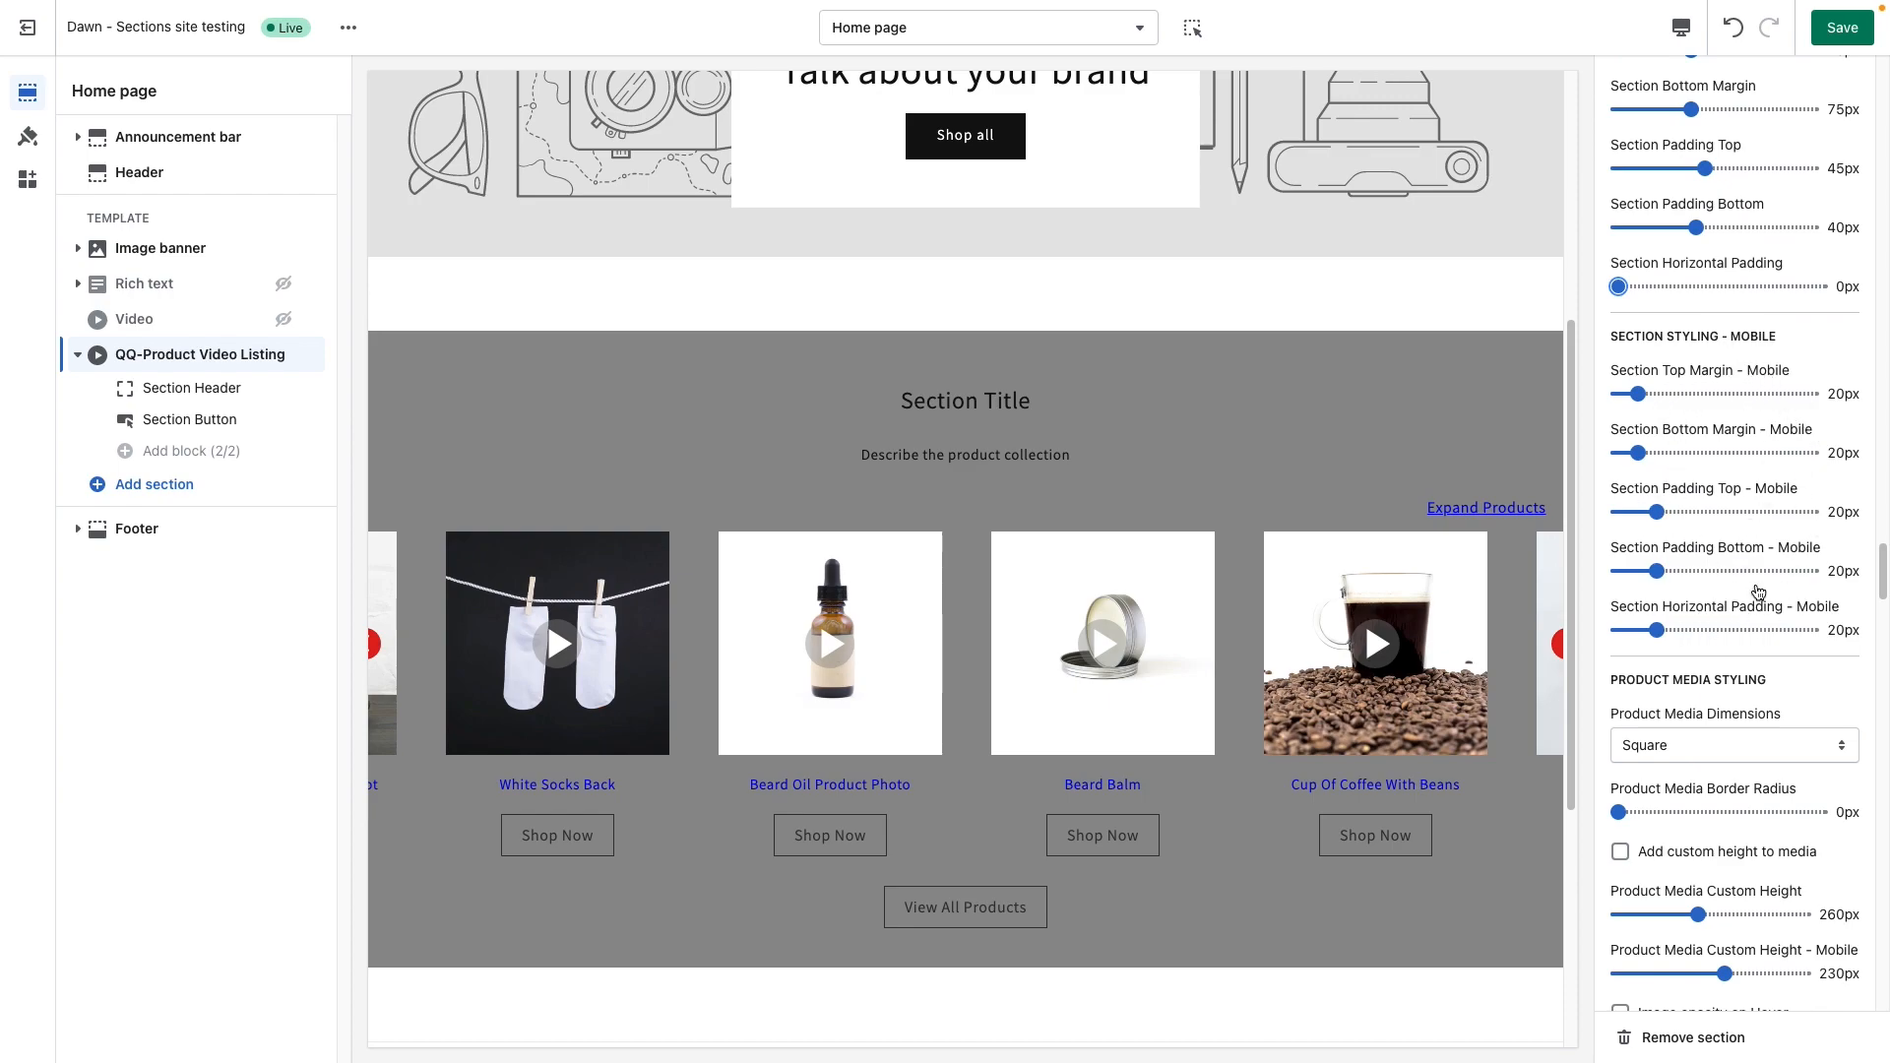
scroll(1753, 600, down, 3)
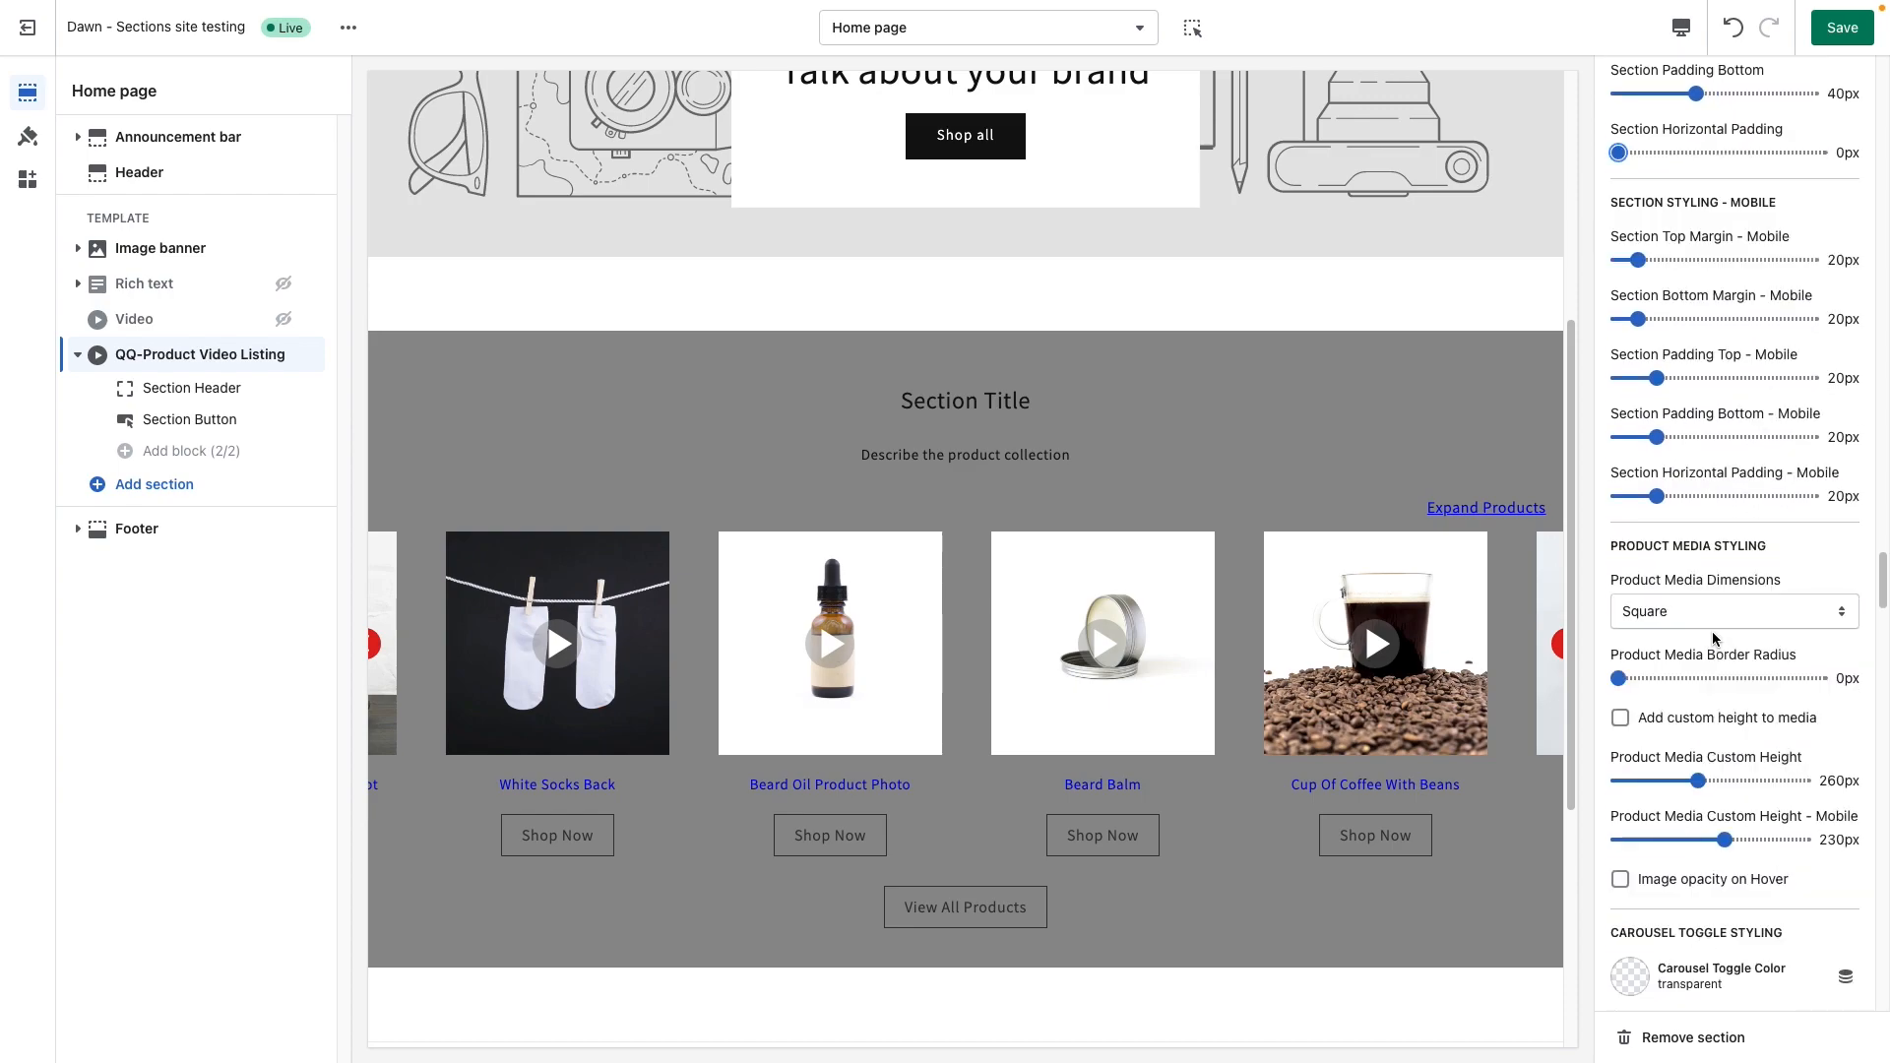
scroll(1713, 638, down, 3)
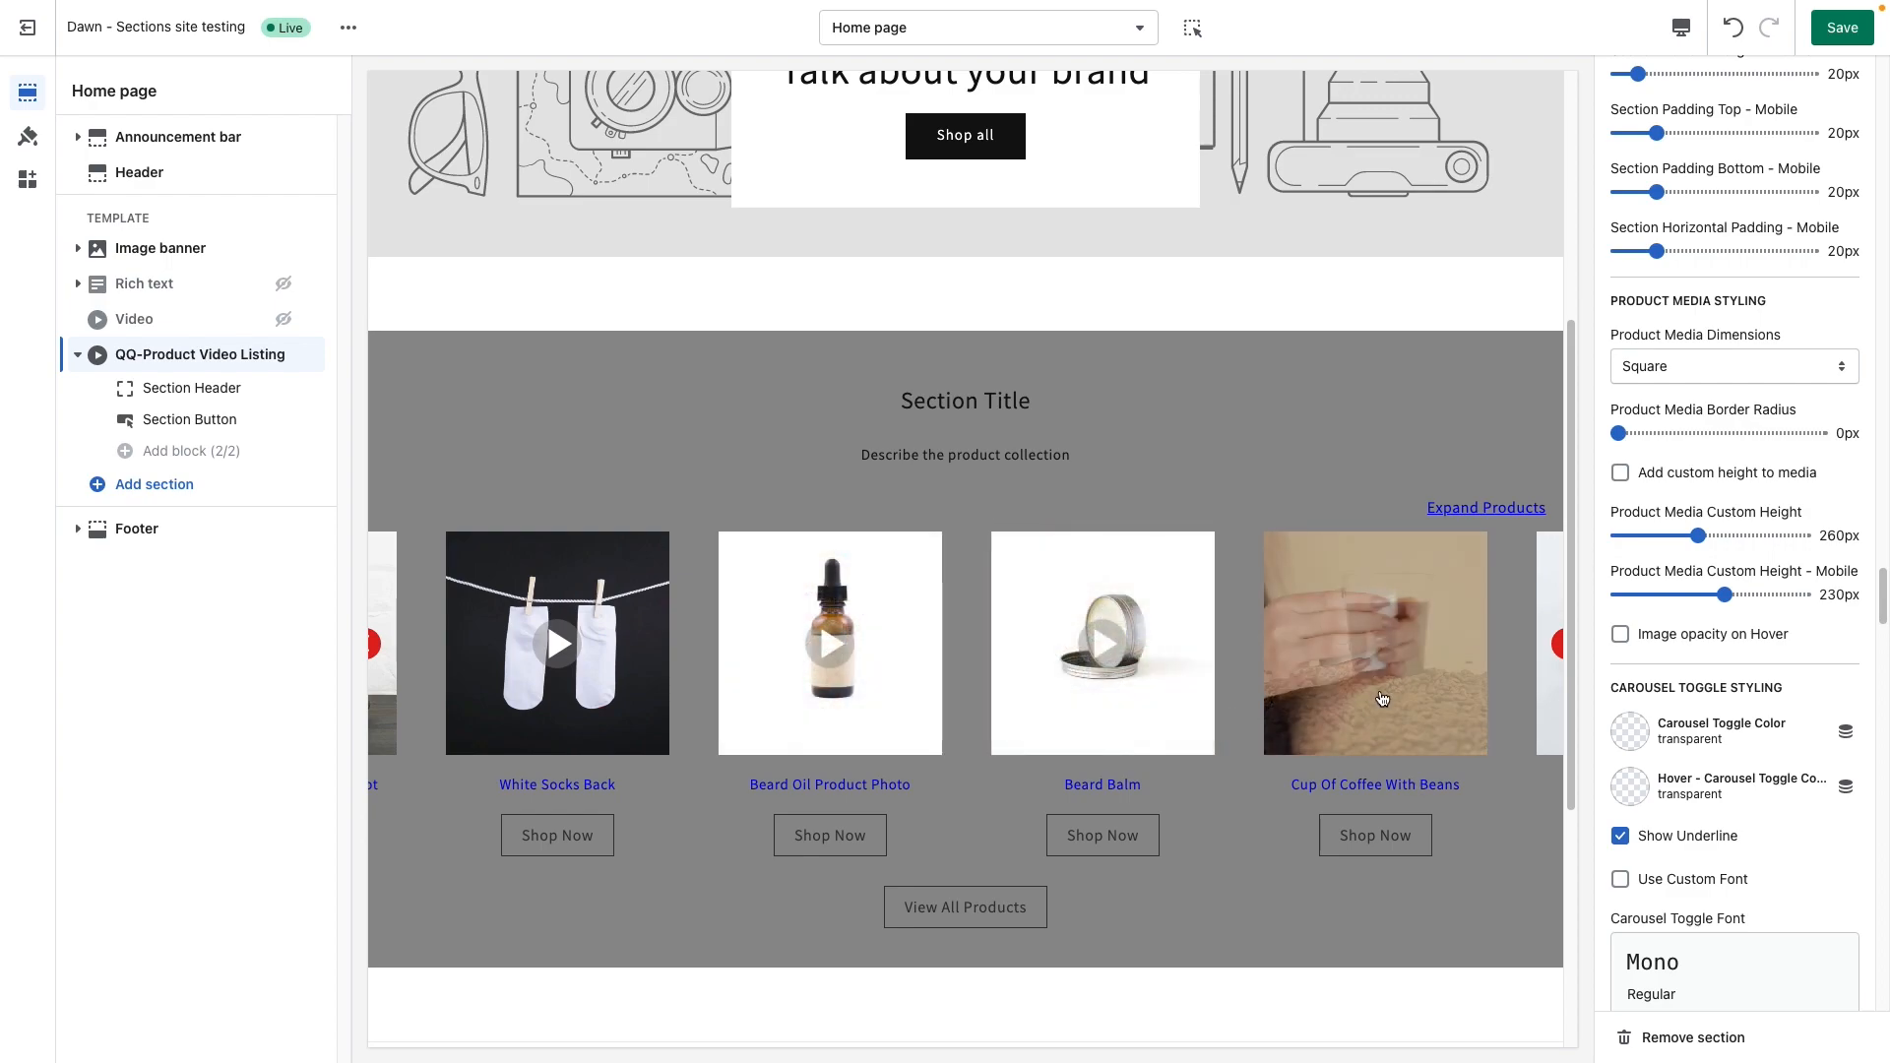
click(1665, 370)
click(1673, 351)
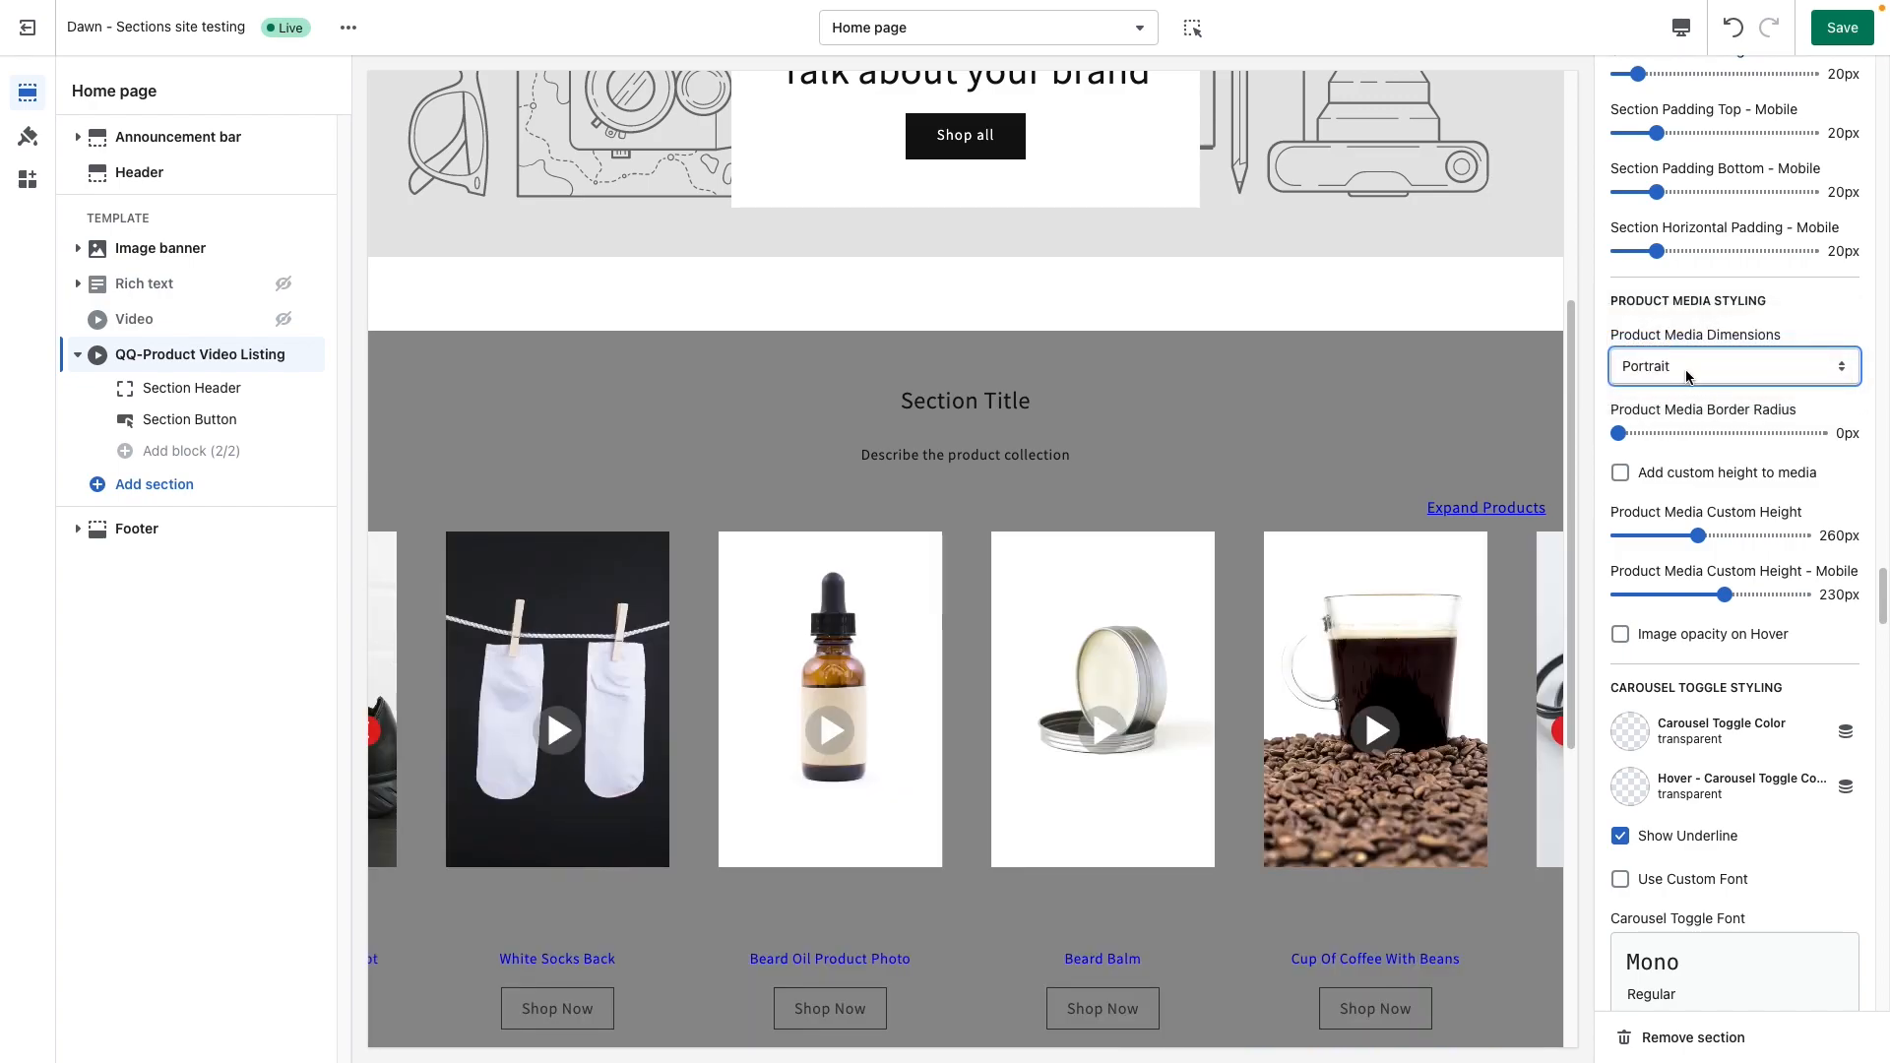
click(1687, 377)
click(1690, 411)
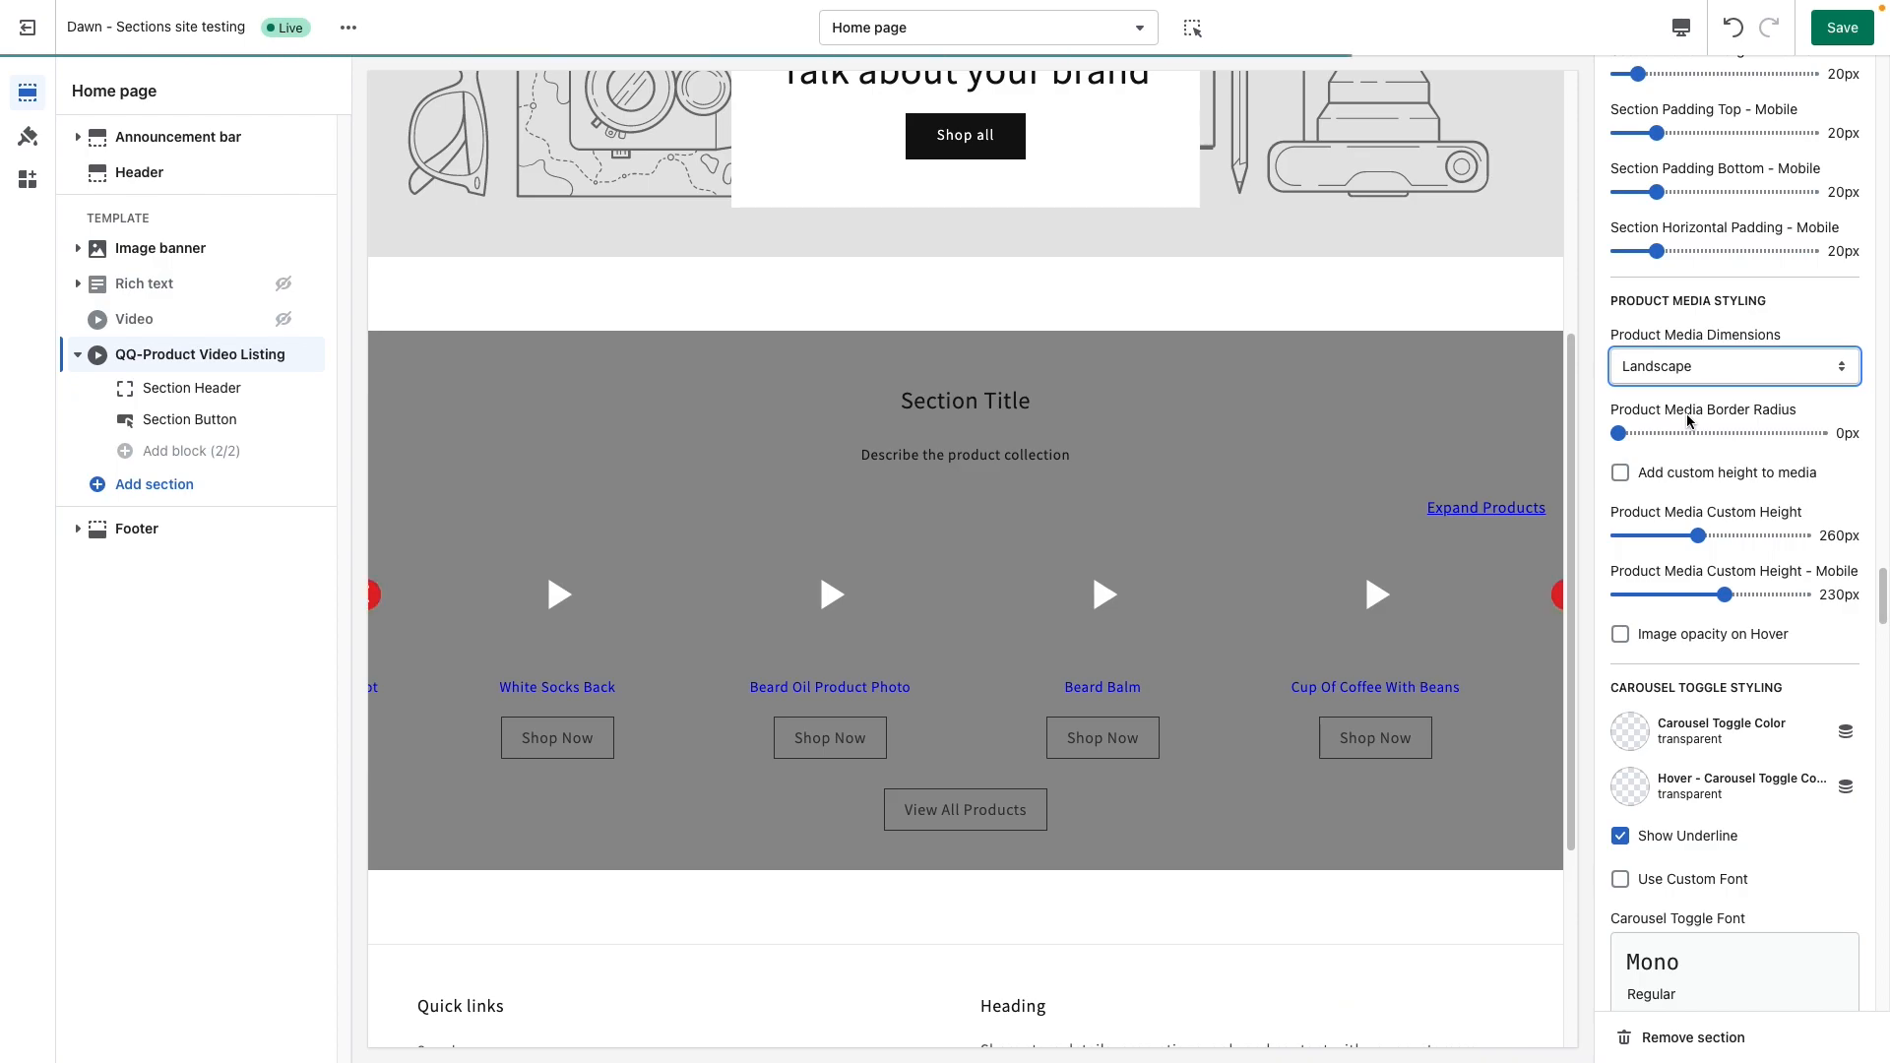
Try Original for Product Media Dimensions and return the setting to Square.
click(1692, 375)
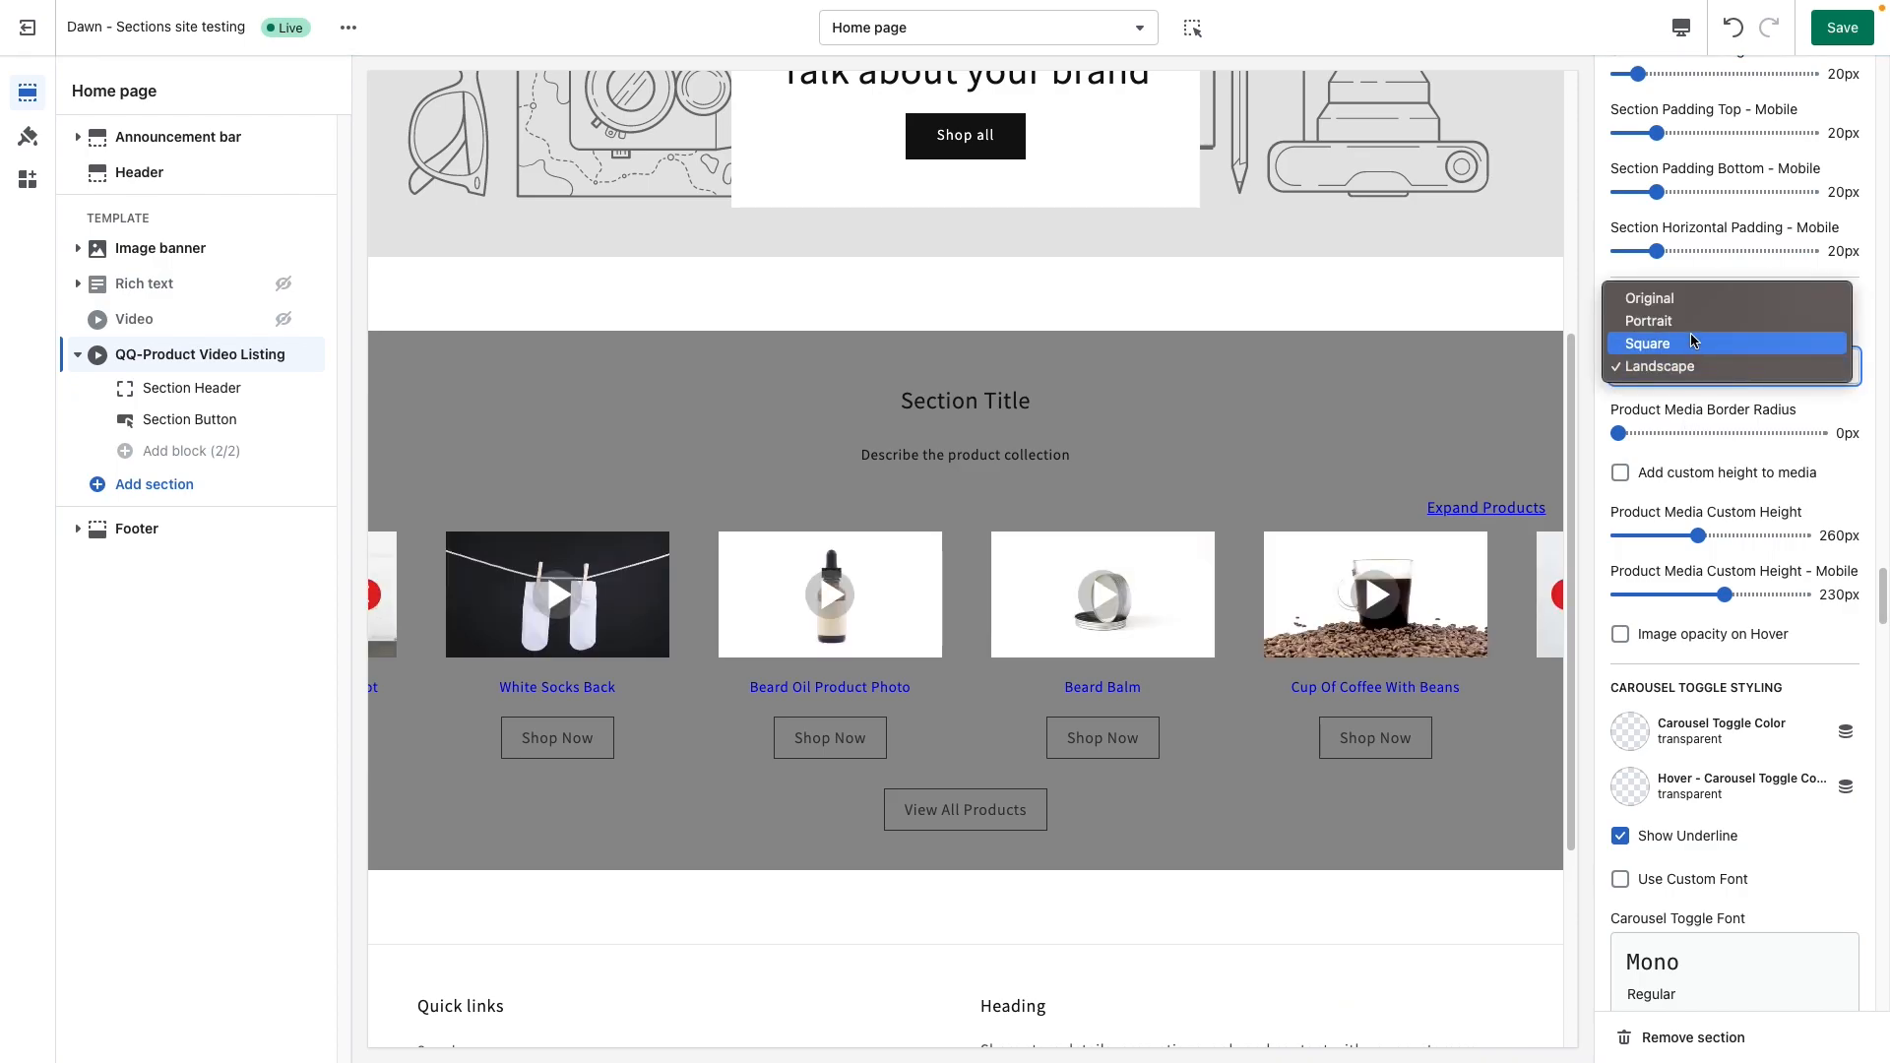
click(1664, 293)
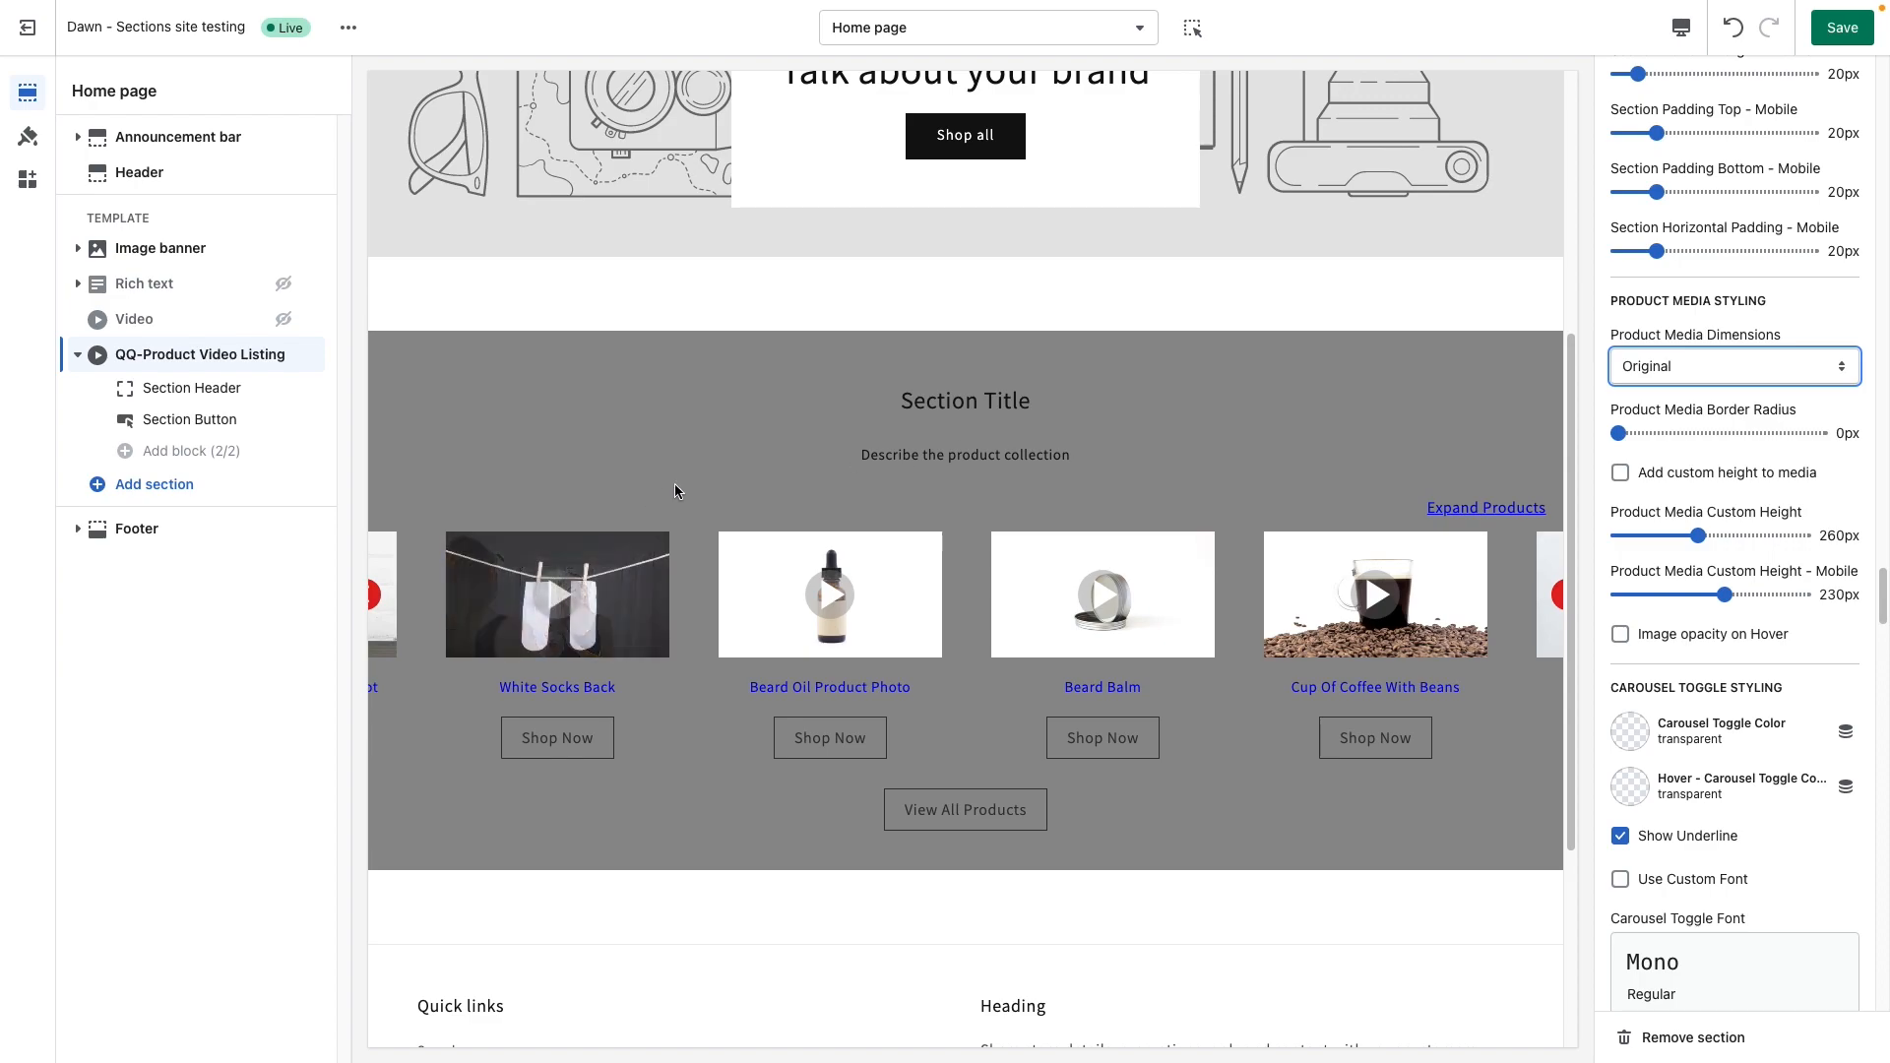
click(1687, 370)
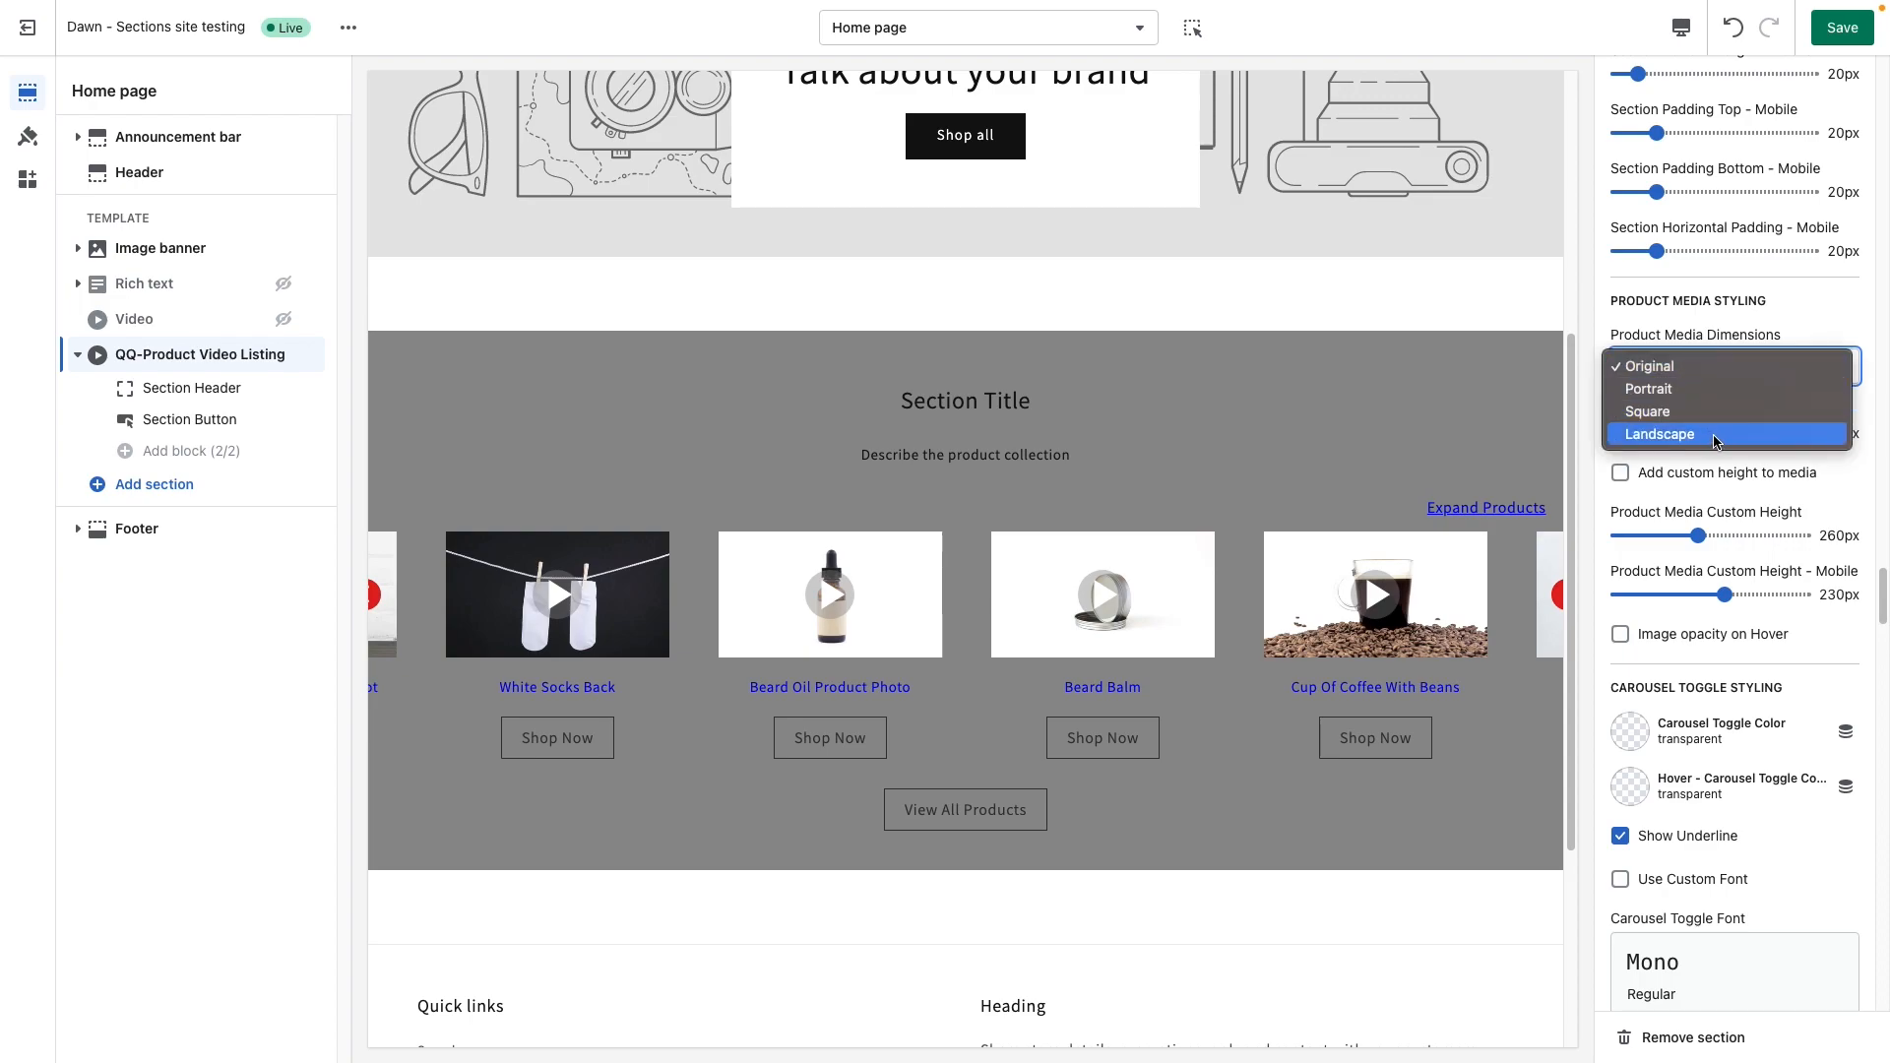
click(1684, 329)
click(1686, 369)
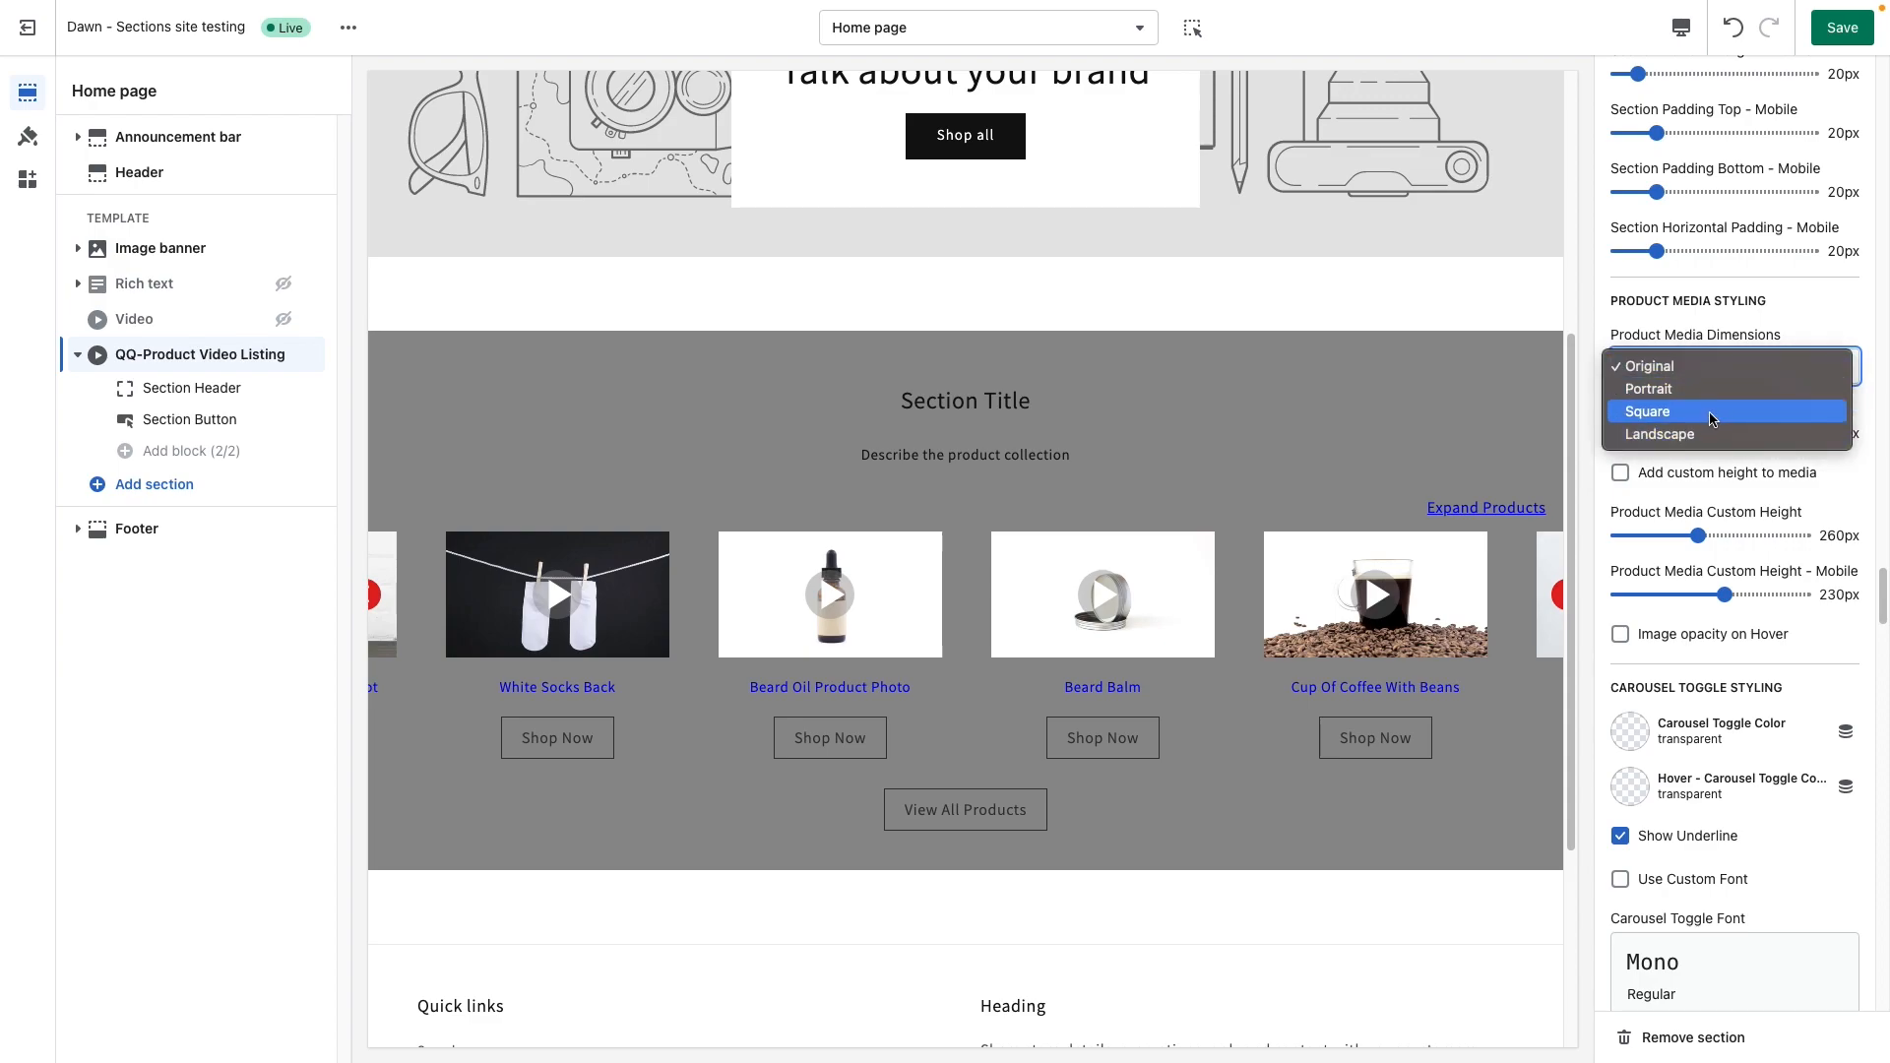
click(1711, 412)
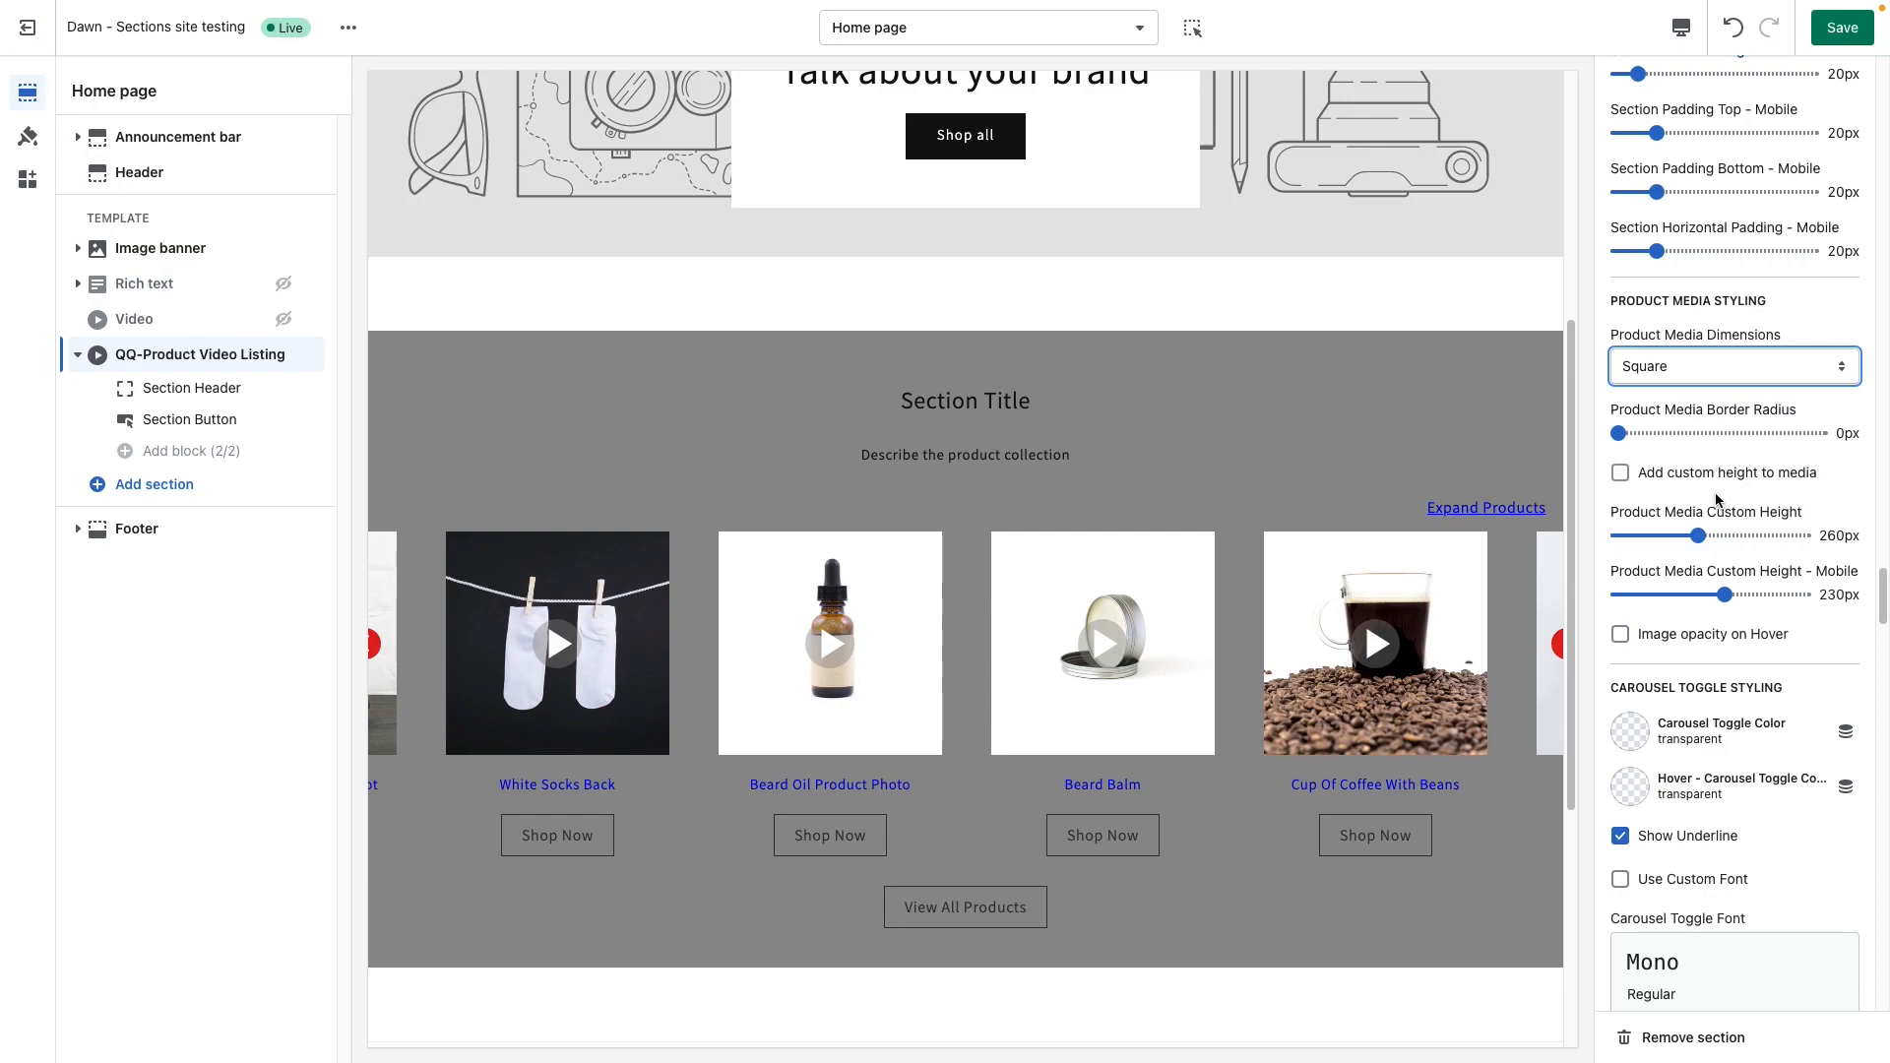
Set Product Media Dimensions to Portrait with a 6px border radius, and enable custom media height at 200px.
scroll(1699, 516, down, 1)
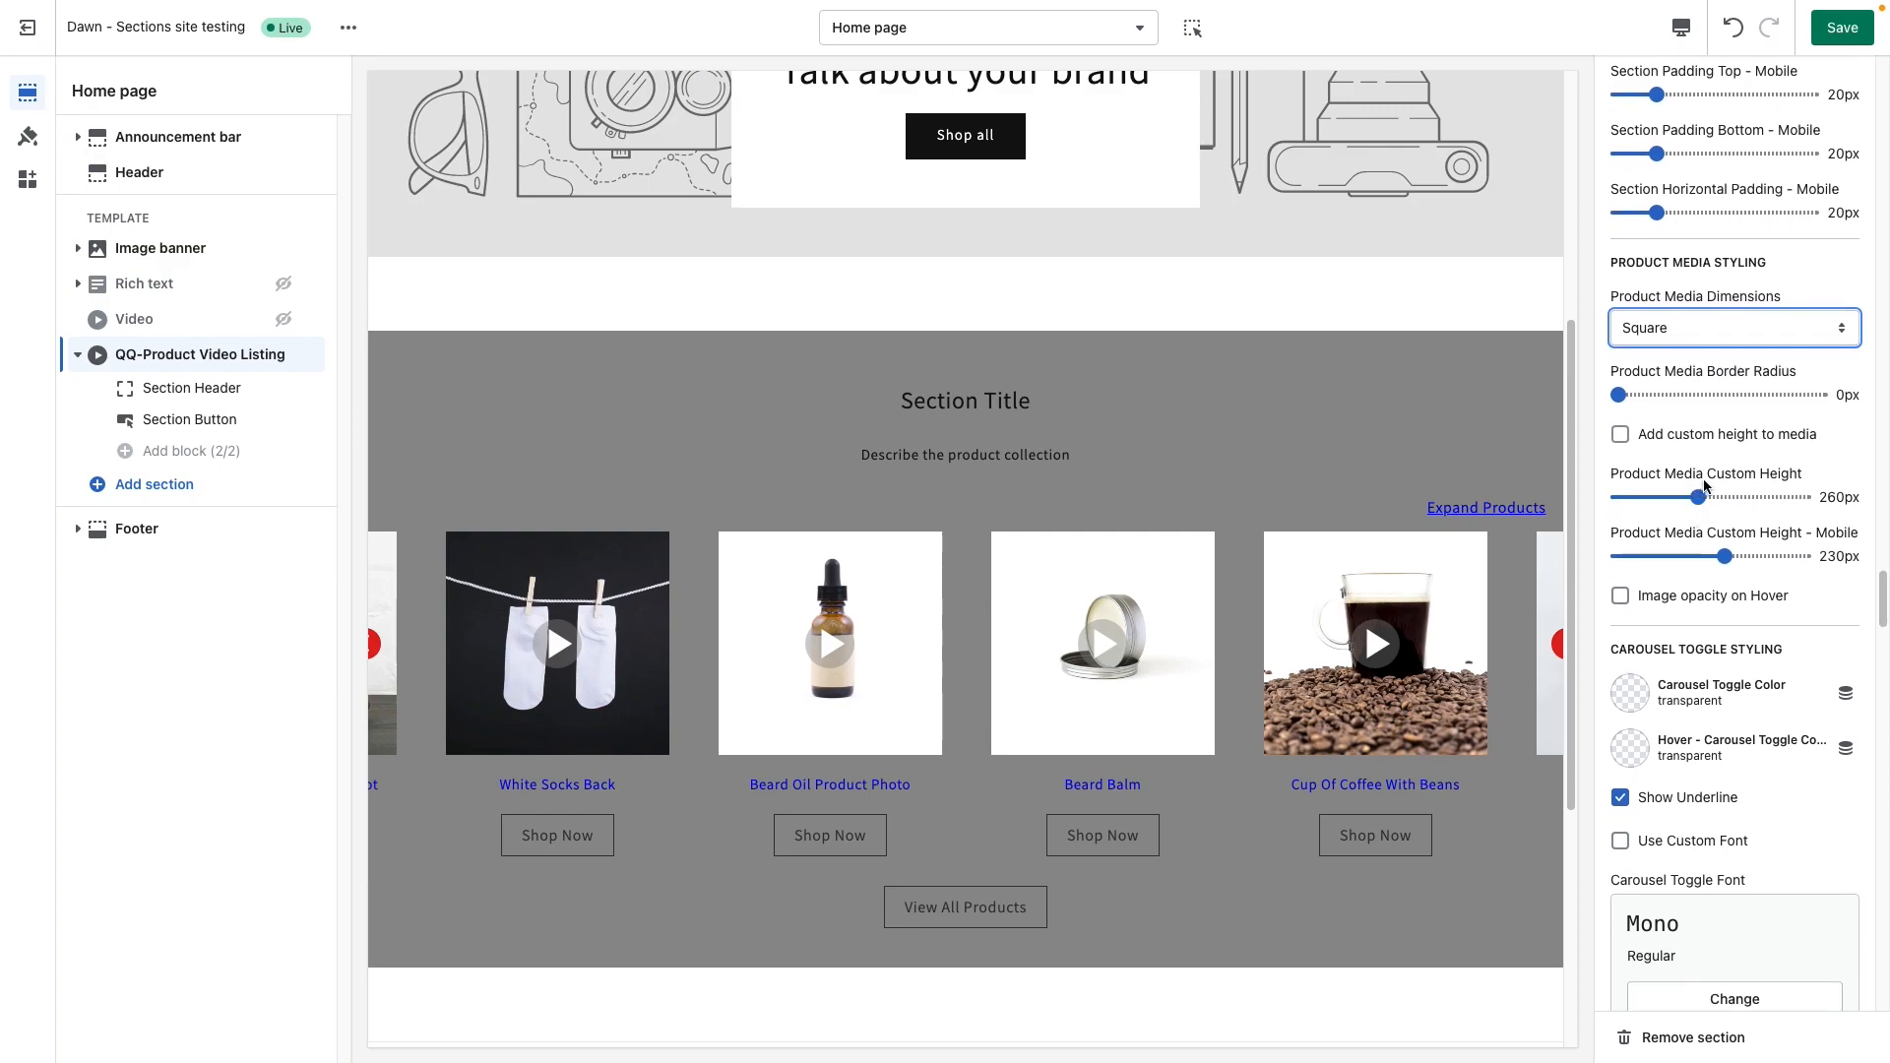
click(1667, 396)
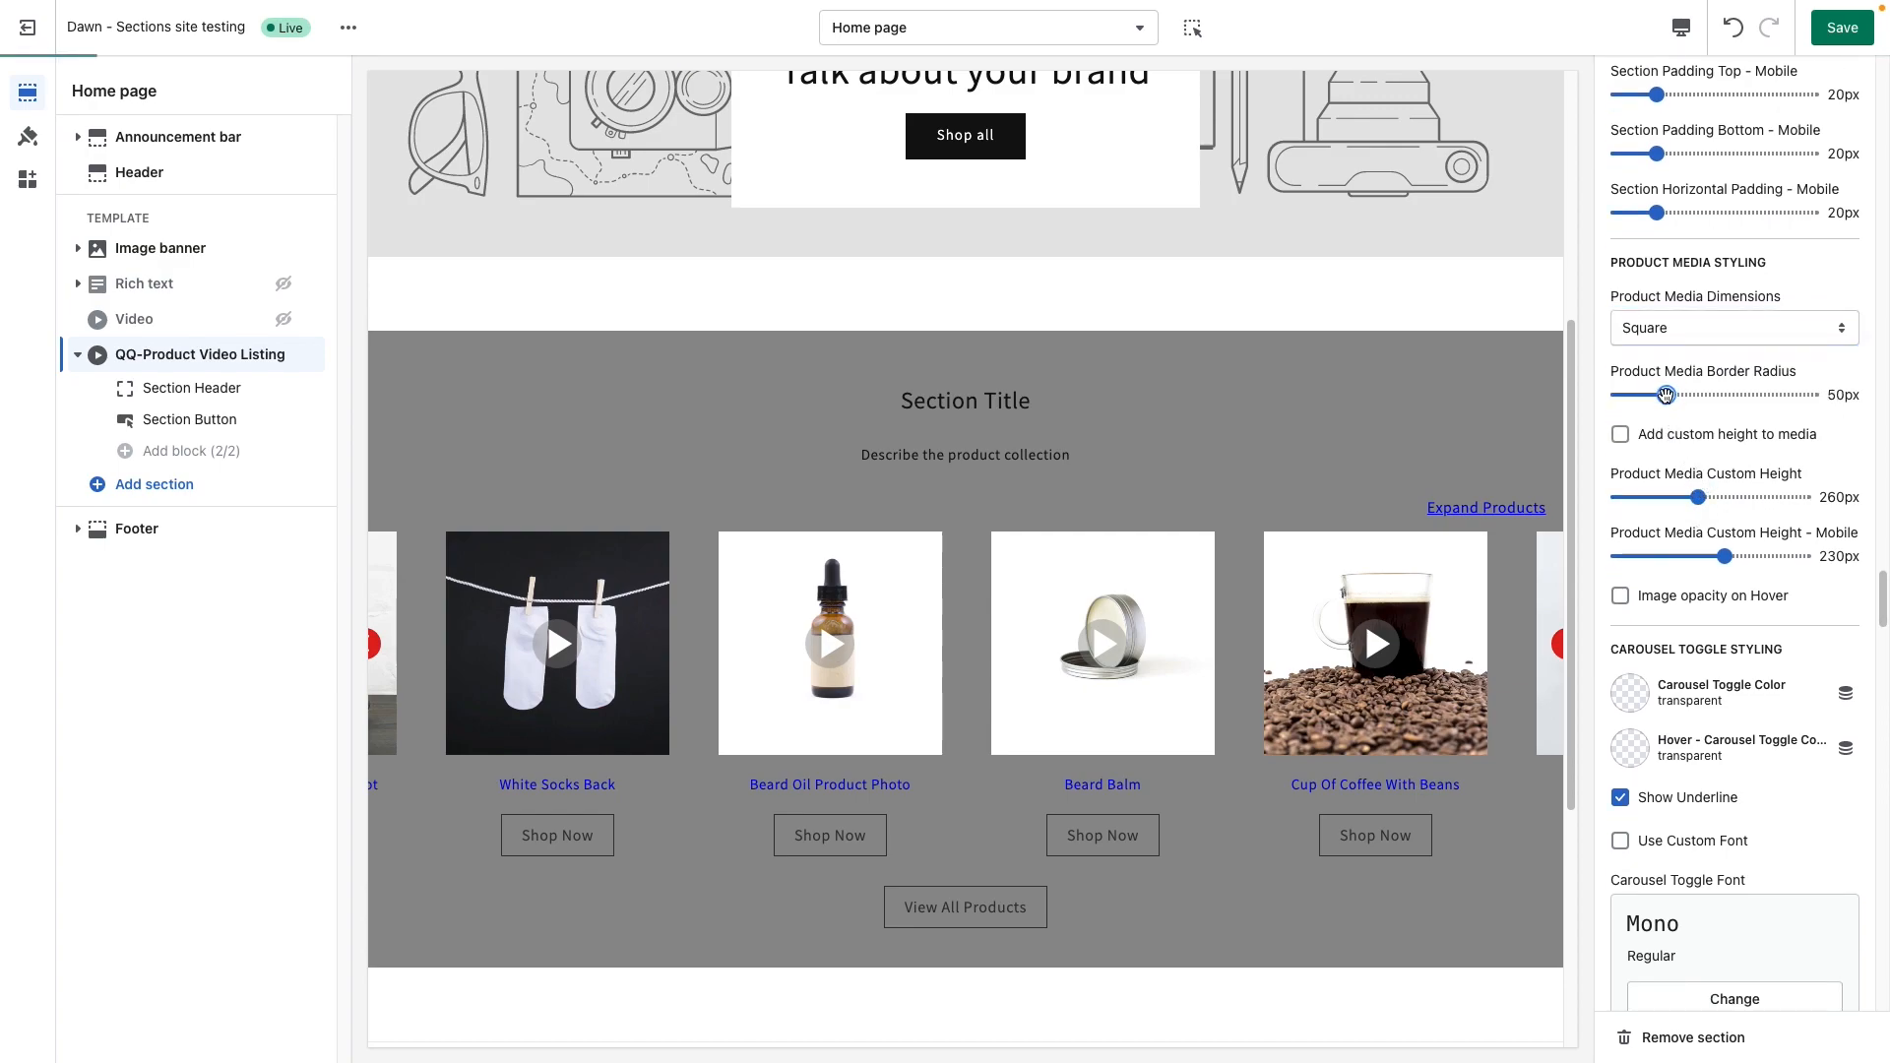
drag(1667, 396, 1625, 398)
click(1620, 434)
scroll(1796, 623, down, 3)
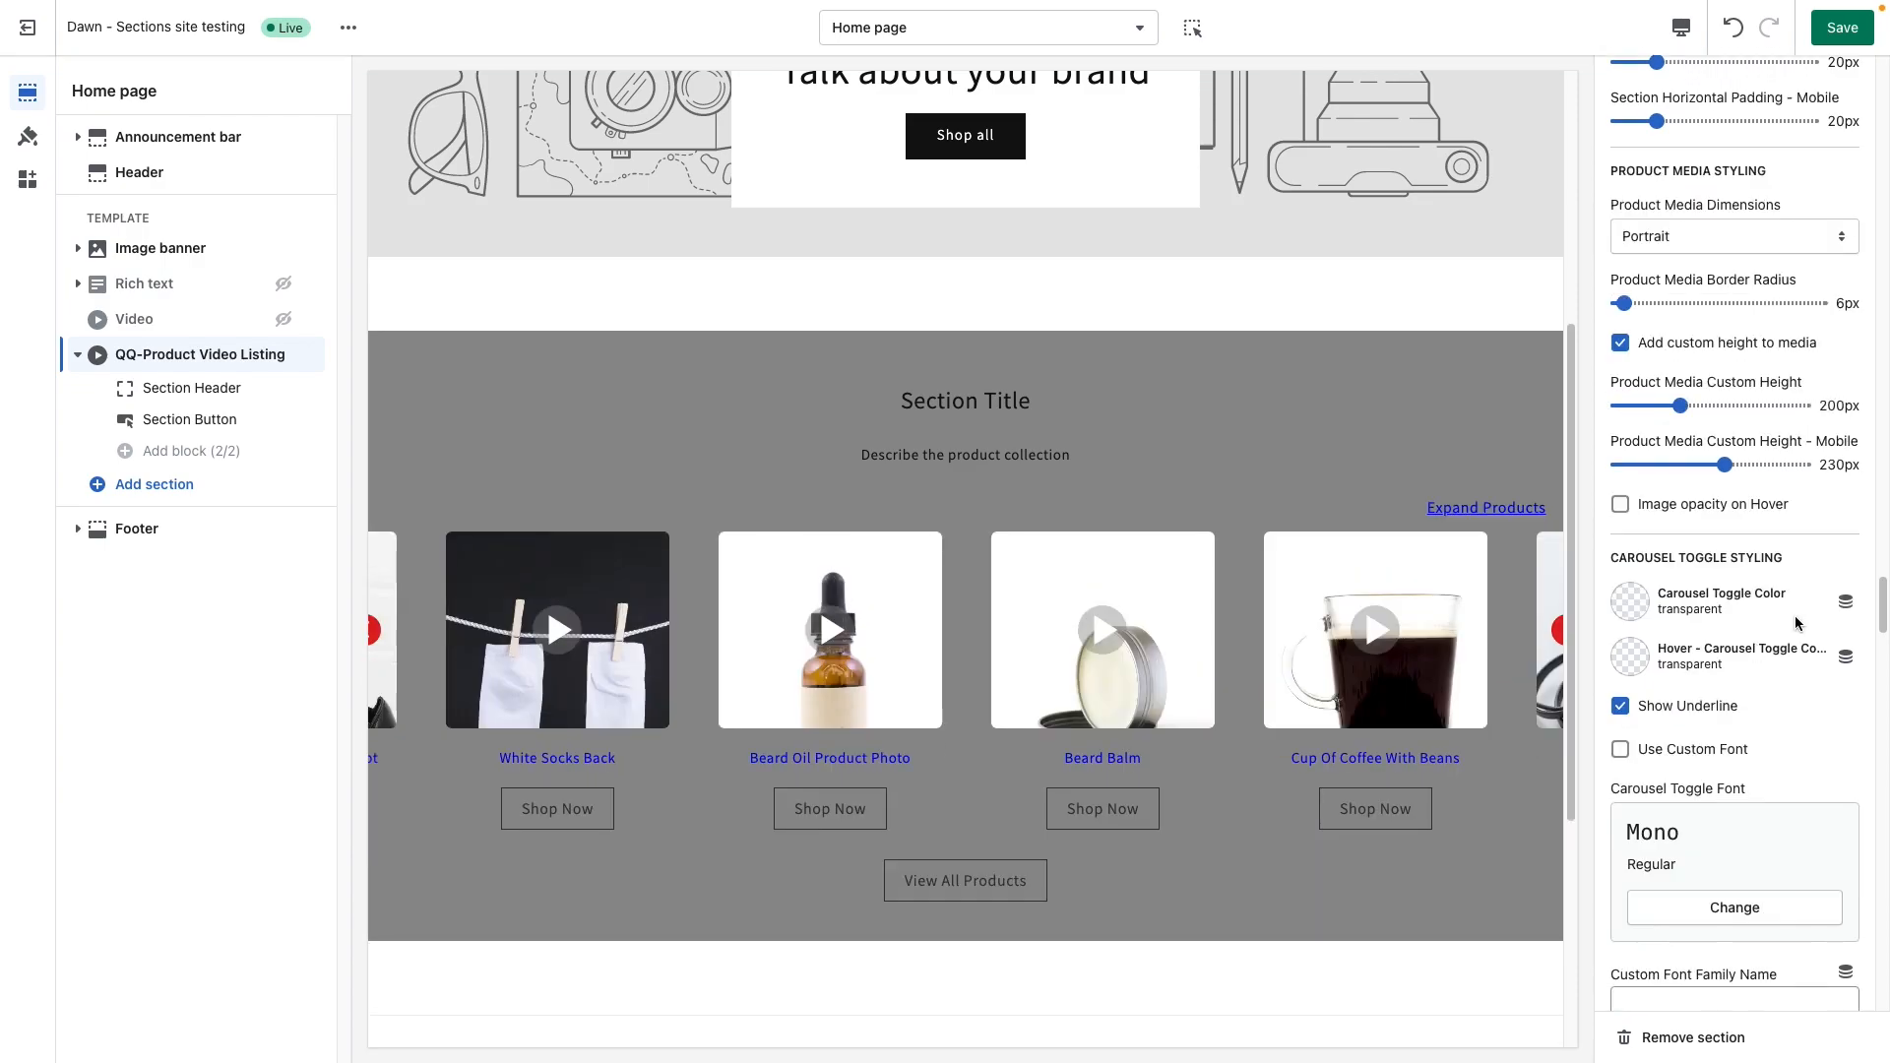
Set the Carousel Toggle Color to #B44B4B and its hover color to #1878B9, checking the hover effect on the Expand Products link.
scroll(1796, 623, down, 1)
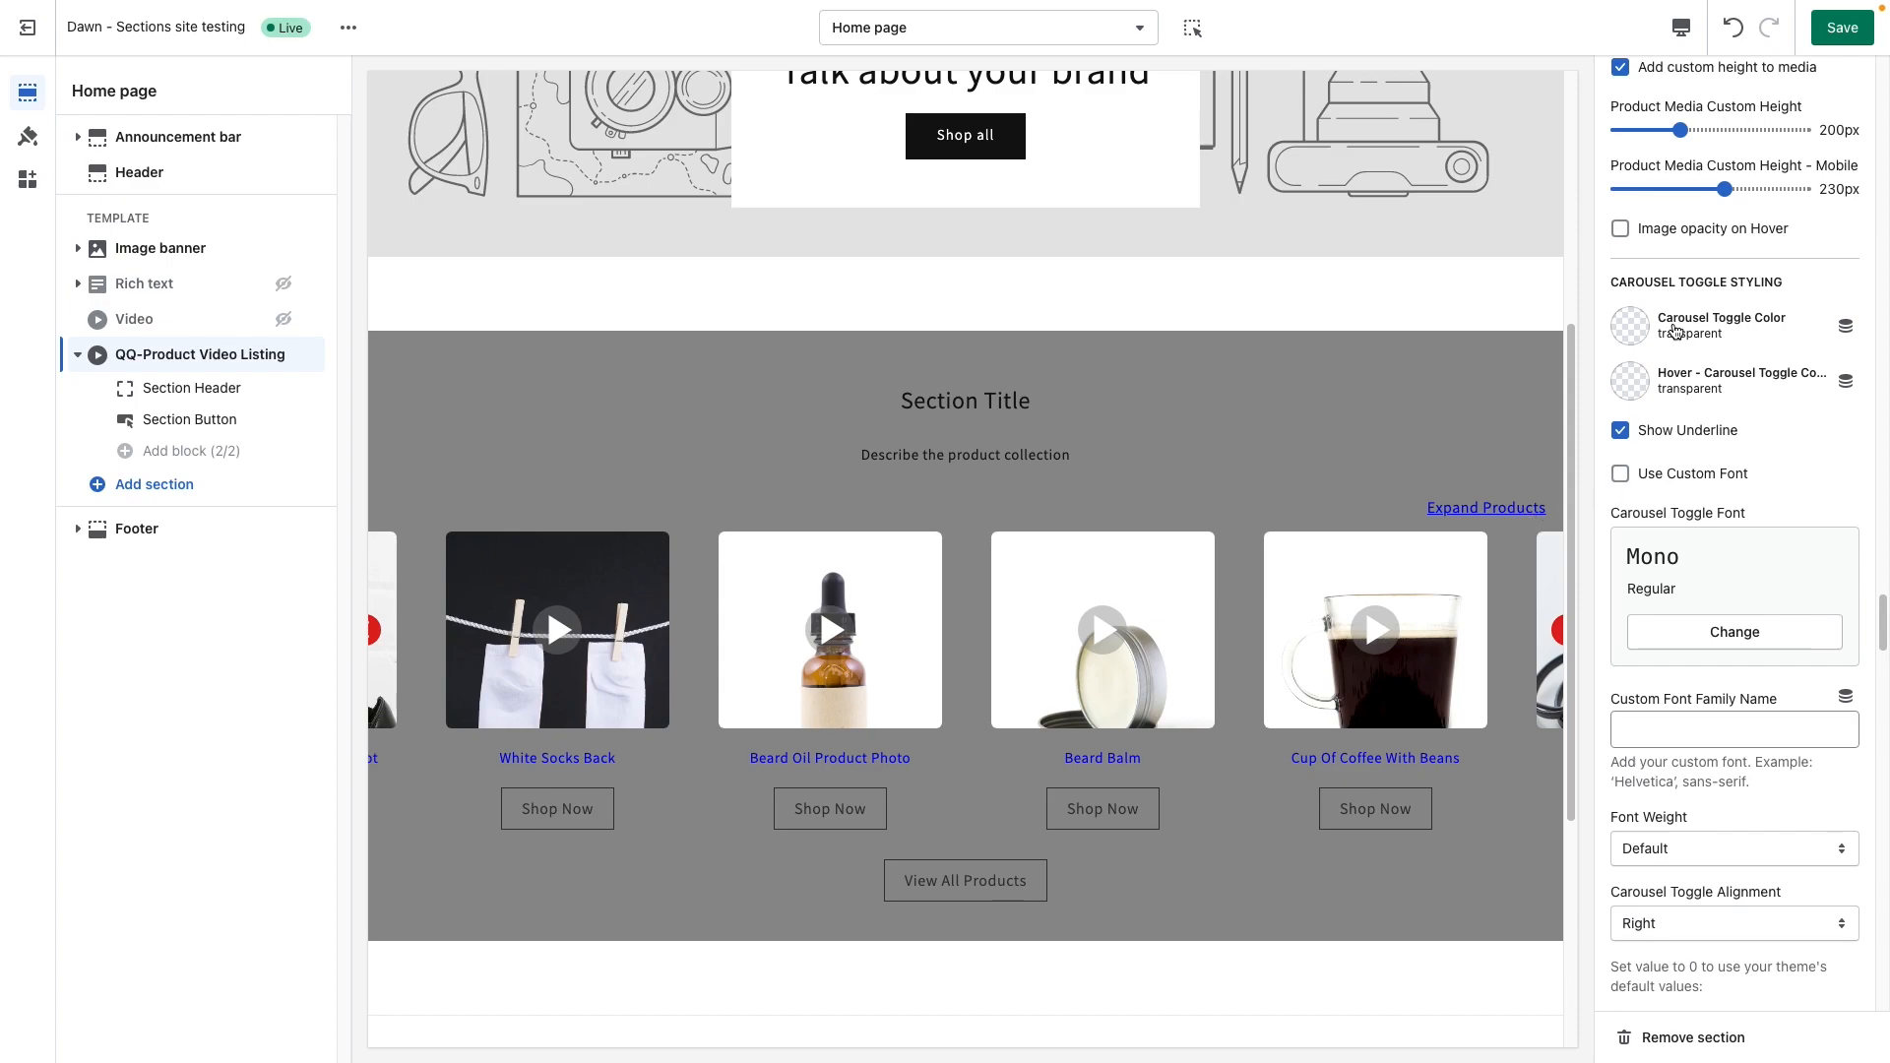
click(1684, 332)
click(1710, 405)
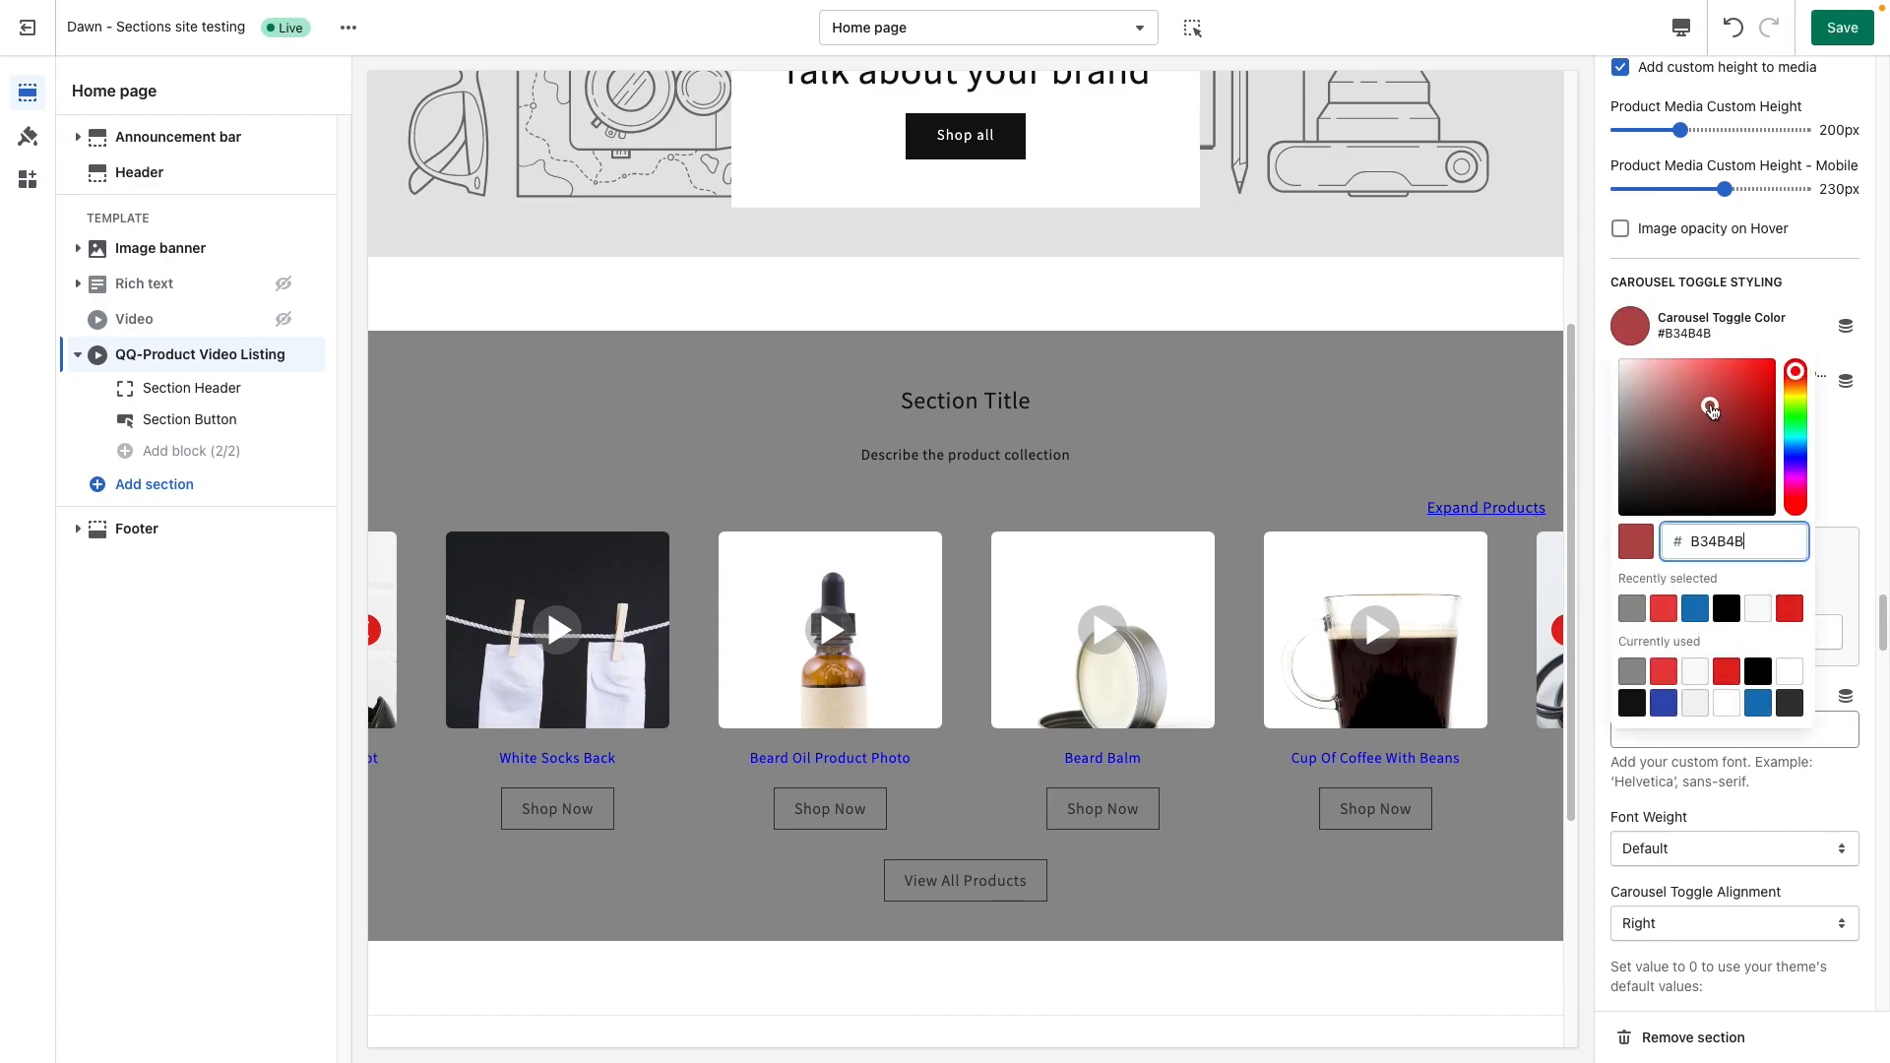
click(1814, 286)
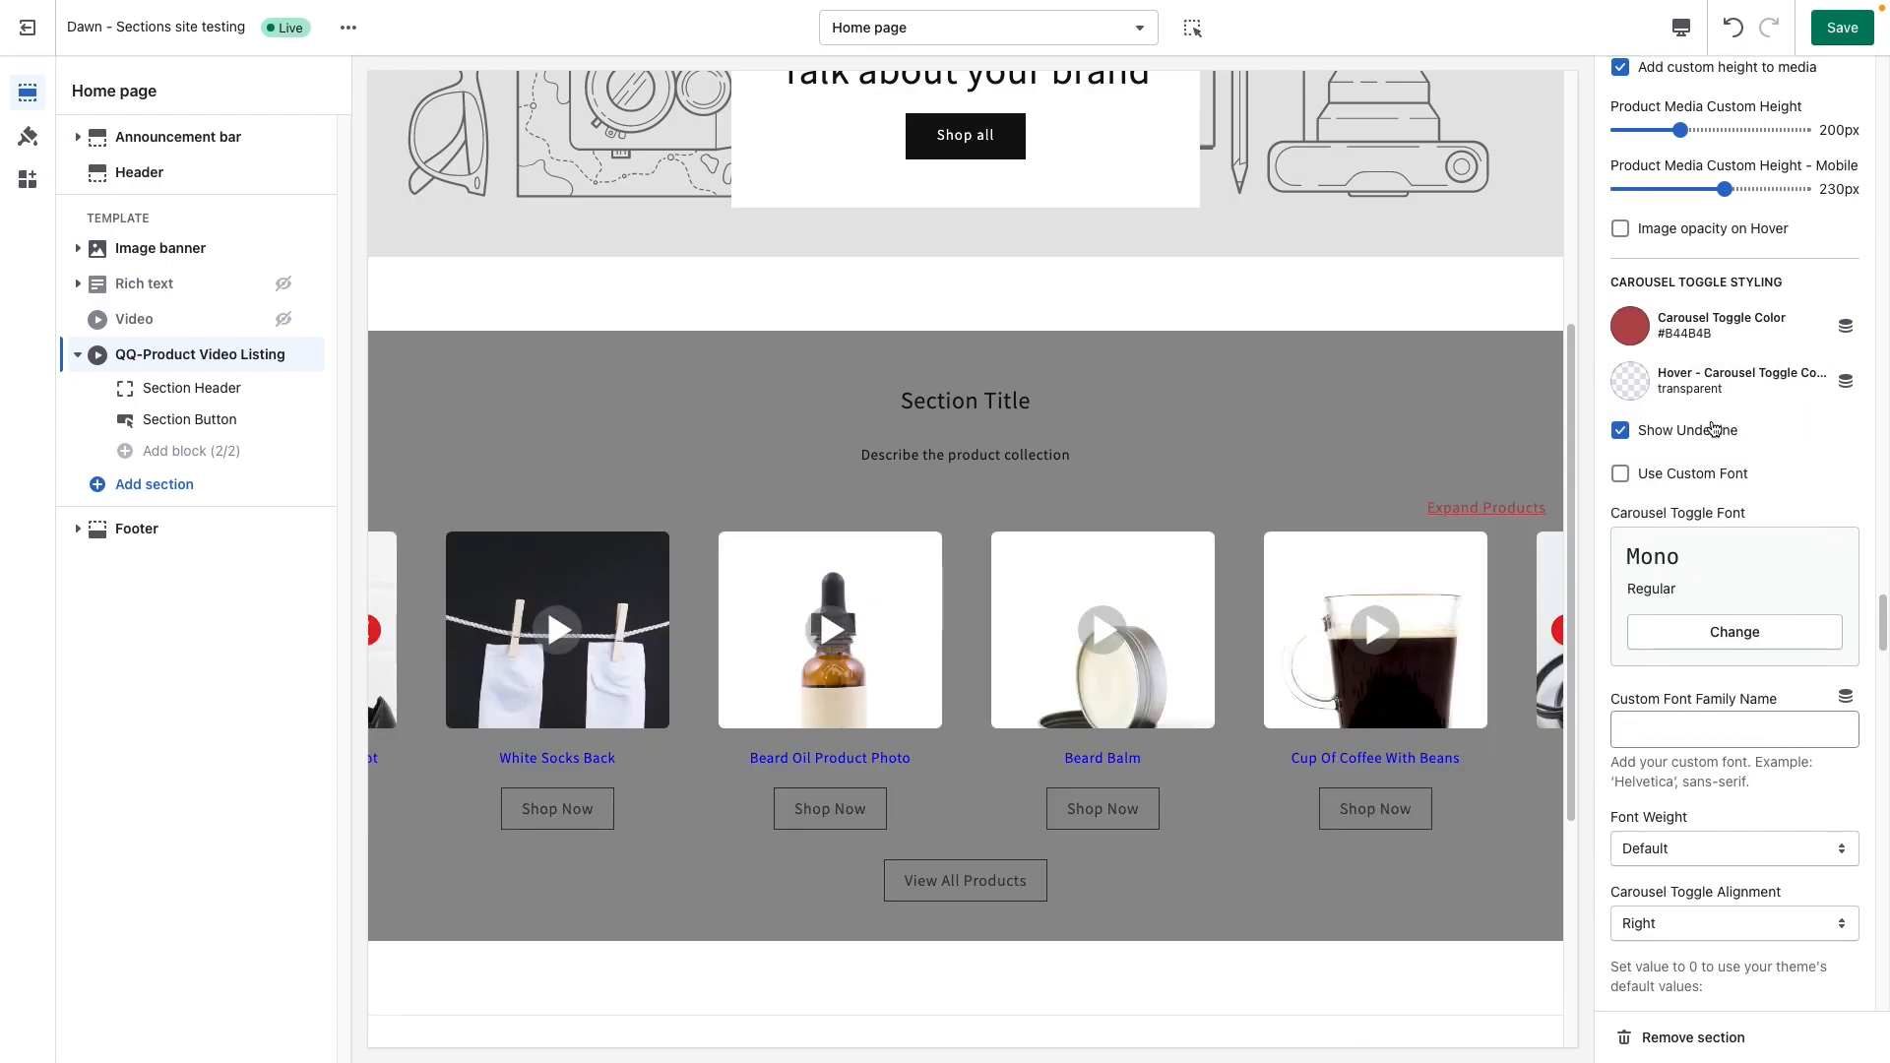
click(1643, 397)
click(1727, 664)
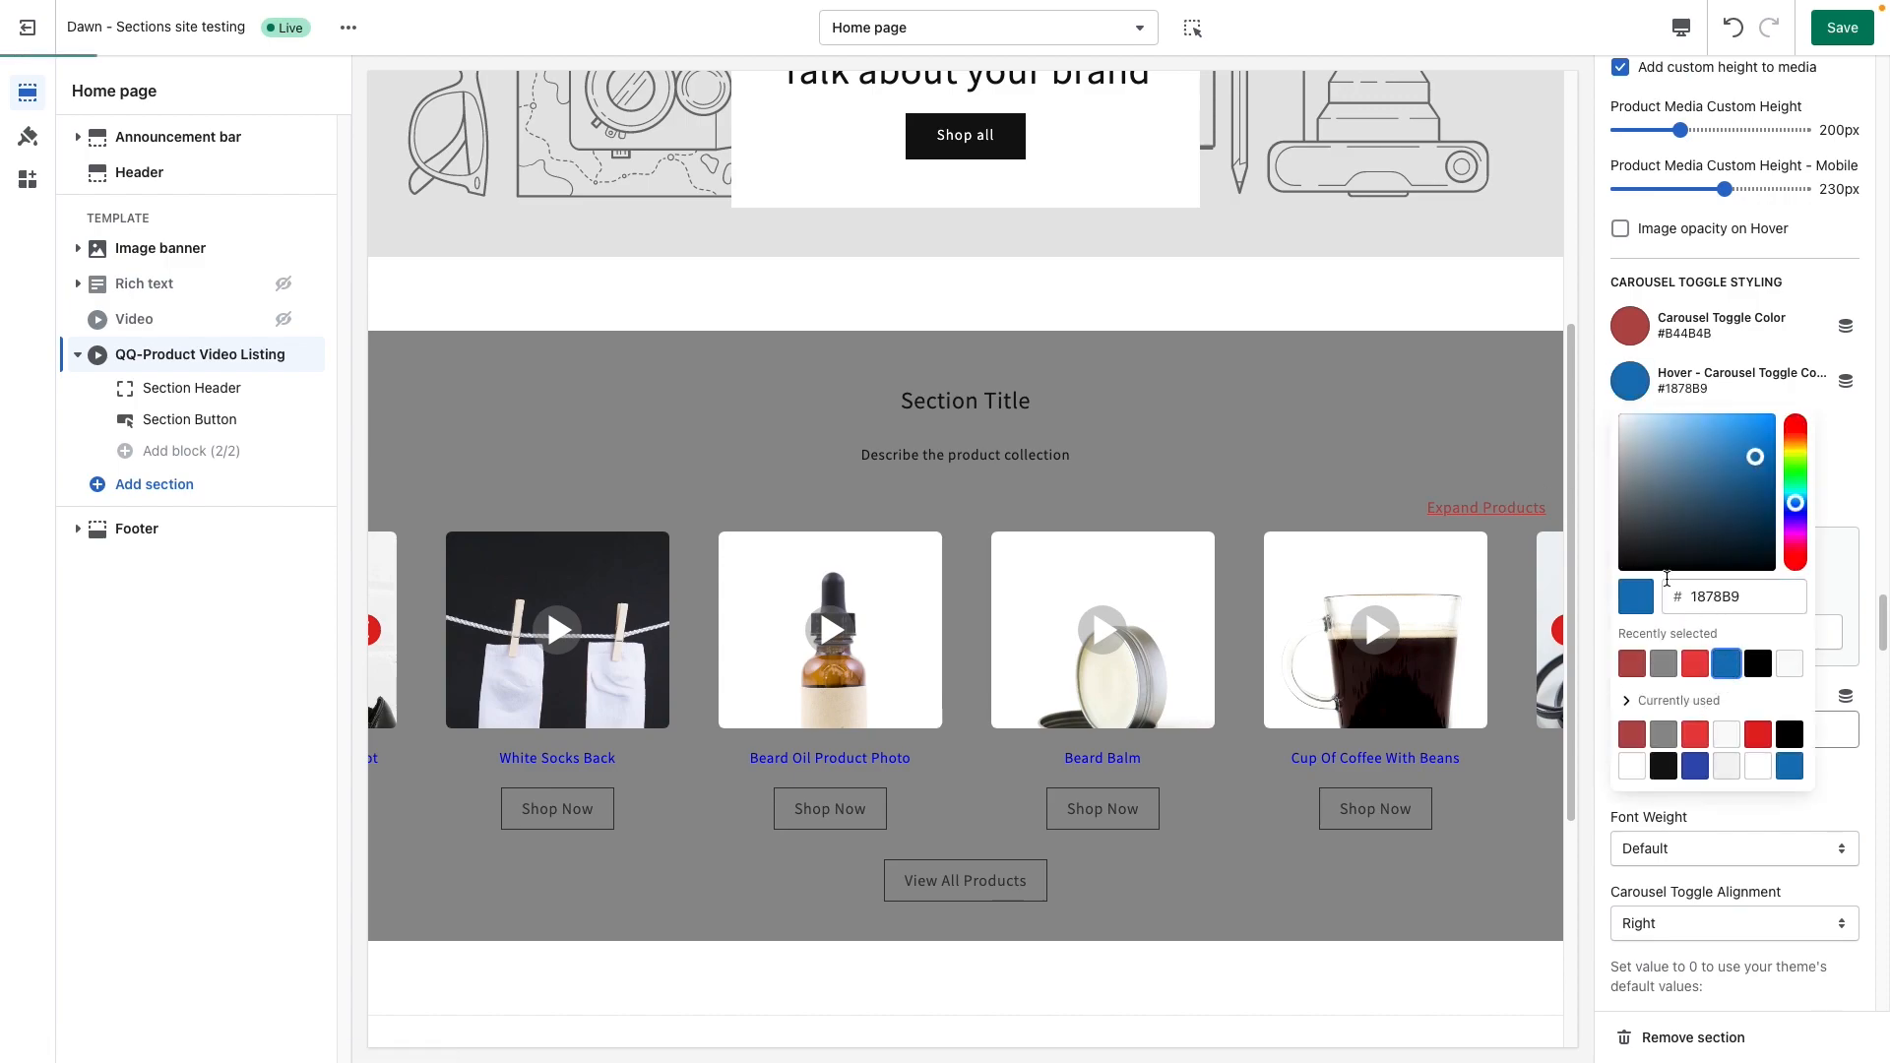
click(1503, 513)
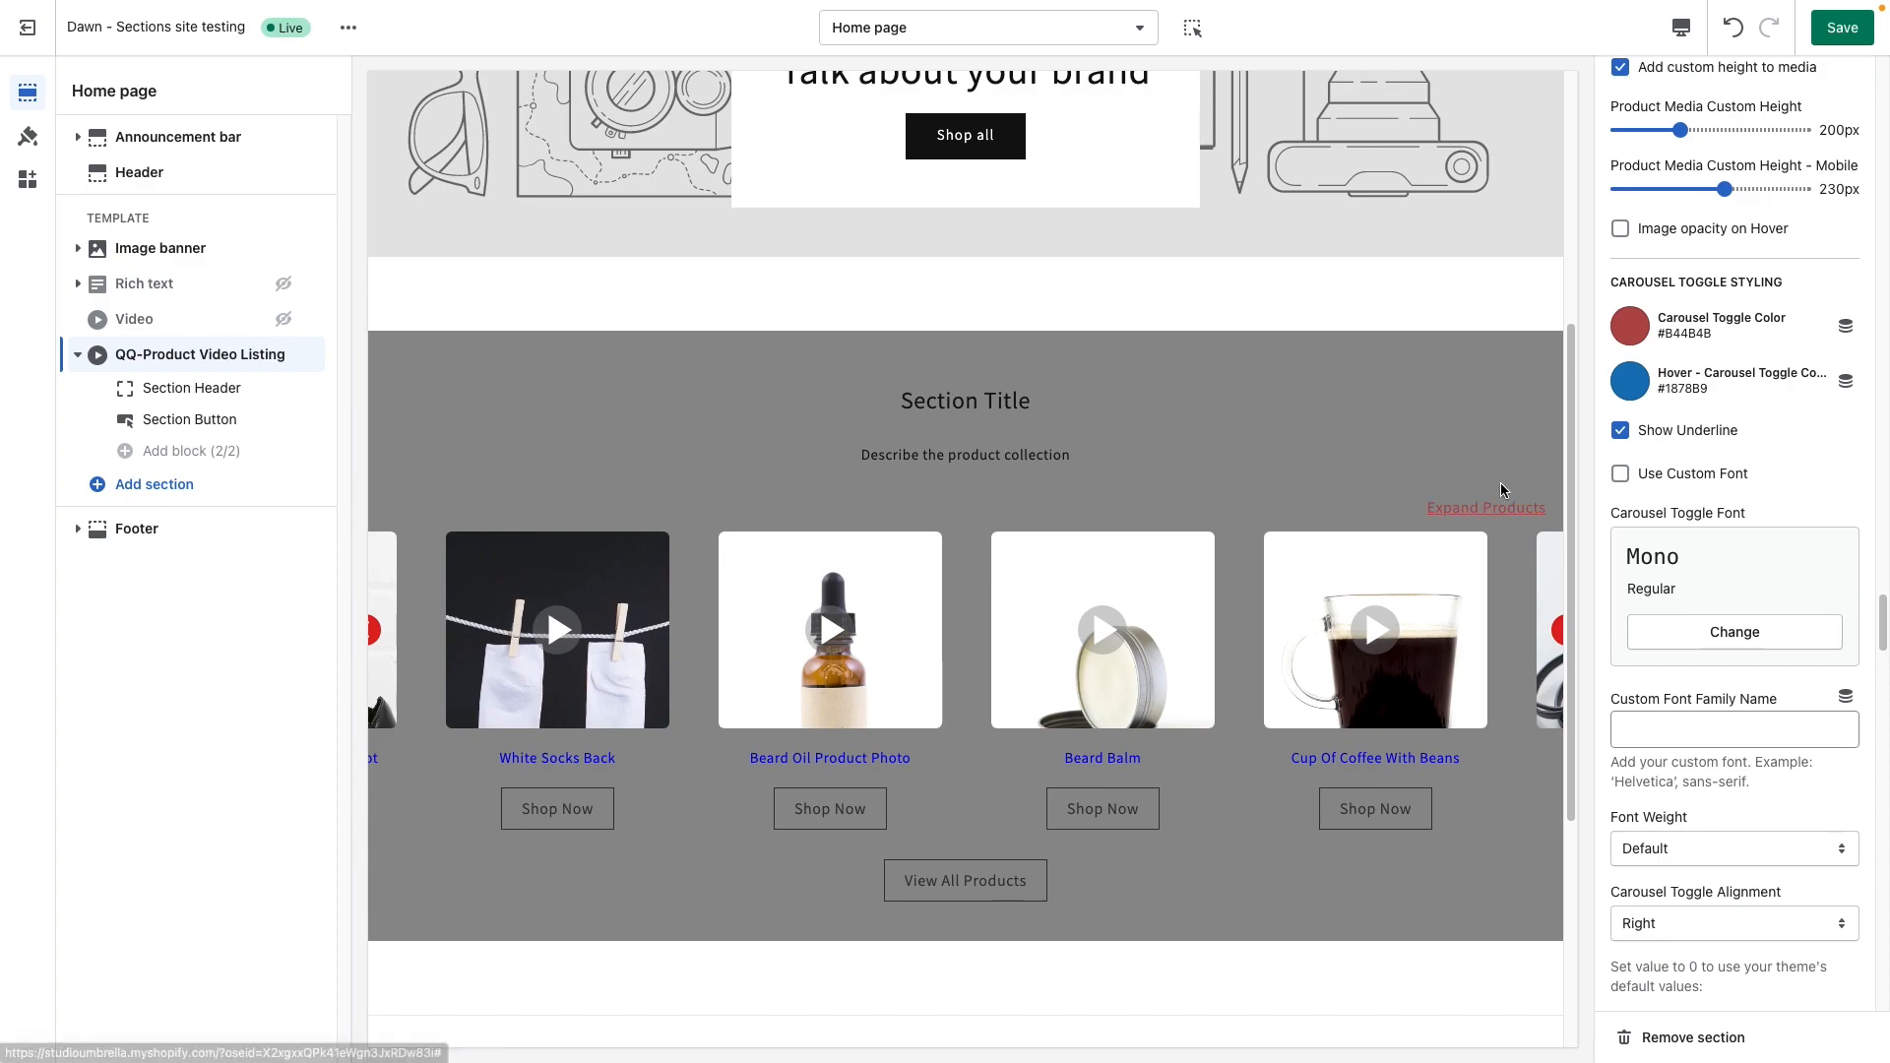
Disable Show Underline for the carousel toggle and try Use Custom Font before turning it off again.
click(1619, 431)
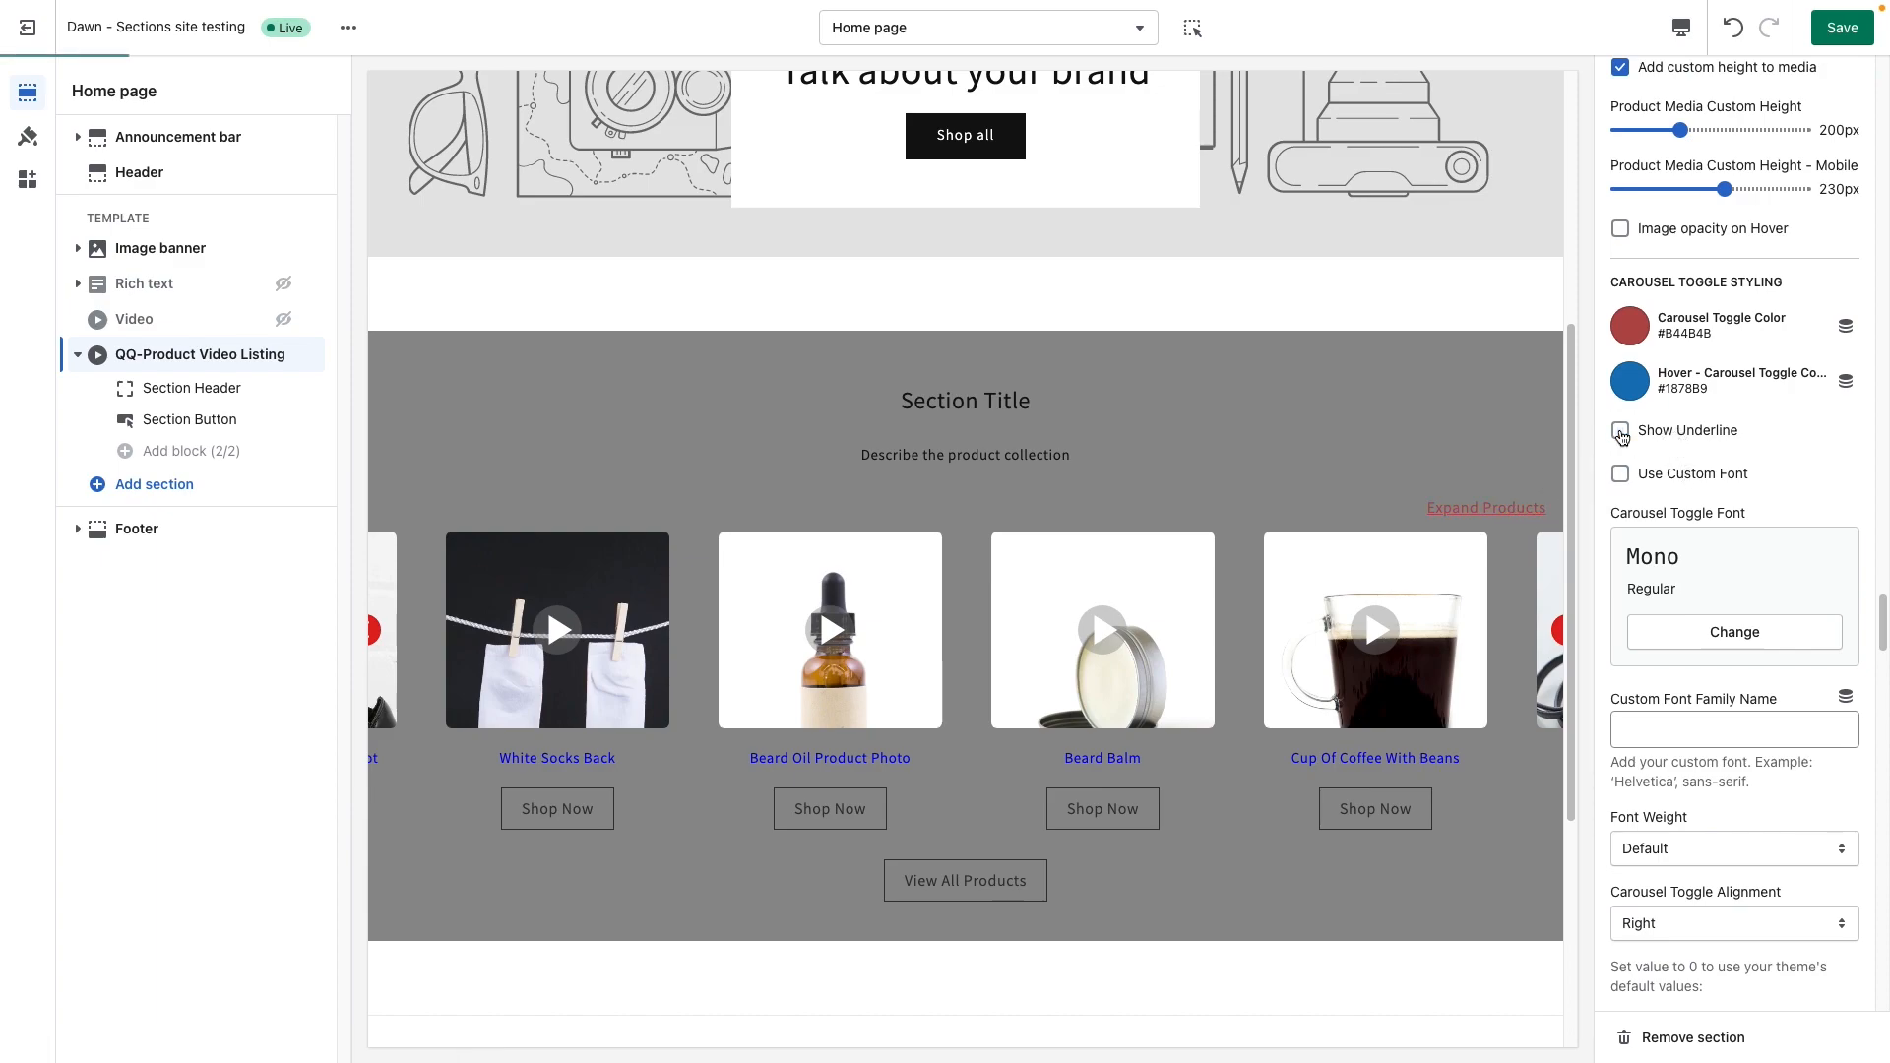
click(1623, 476)
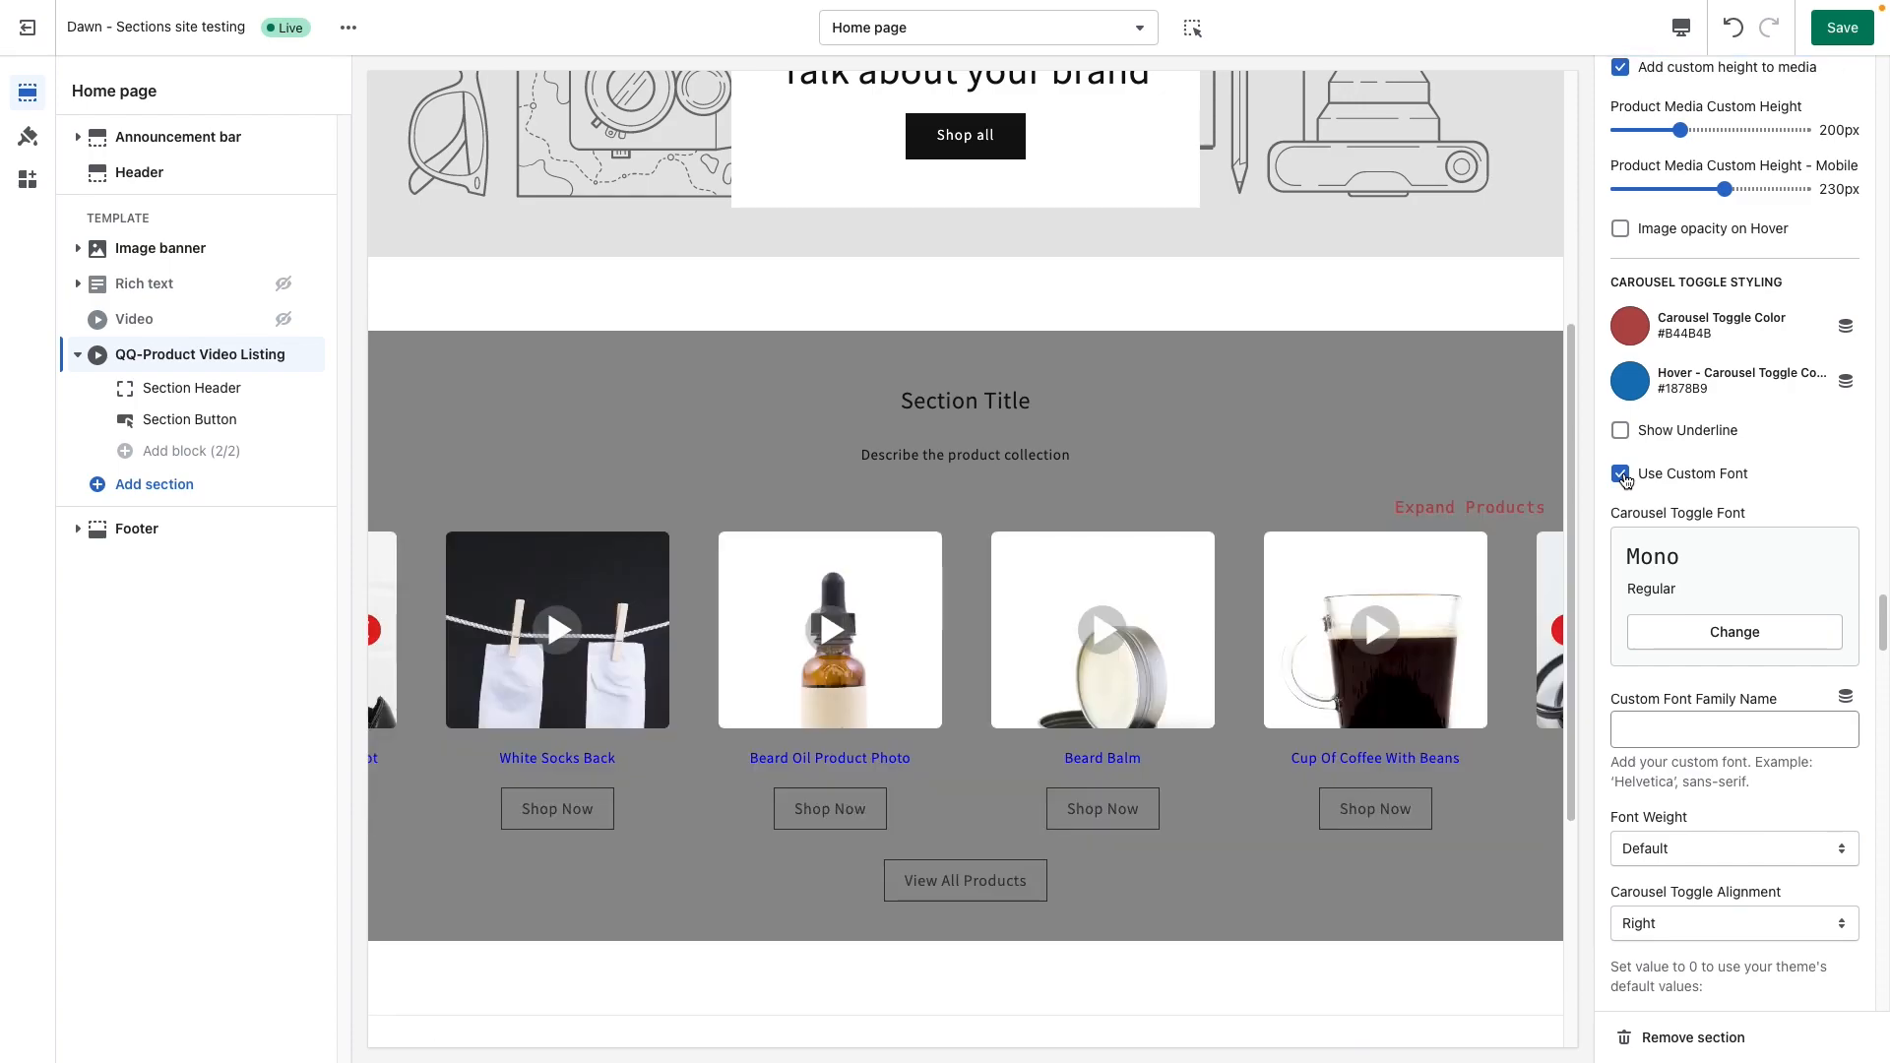
click(1623, 476)
Try Center for Carousel Toggle Alignment and return the alignment to Right.
scroll(1714, 535, down, 4)
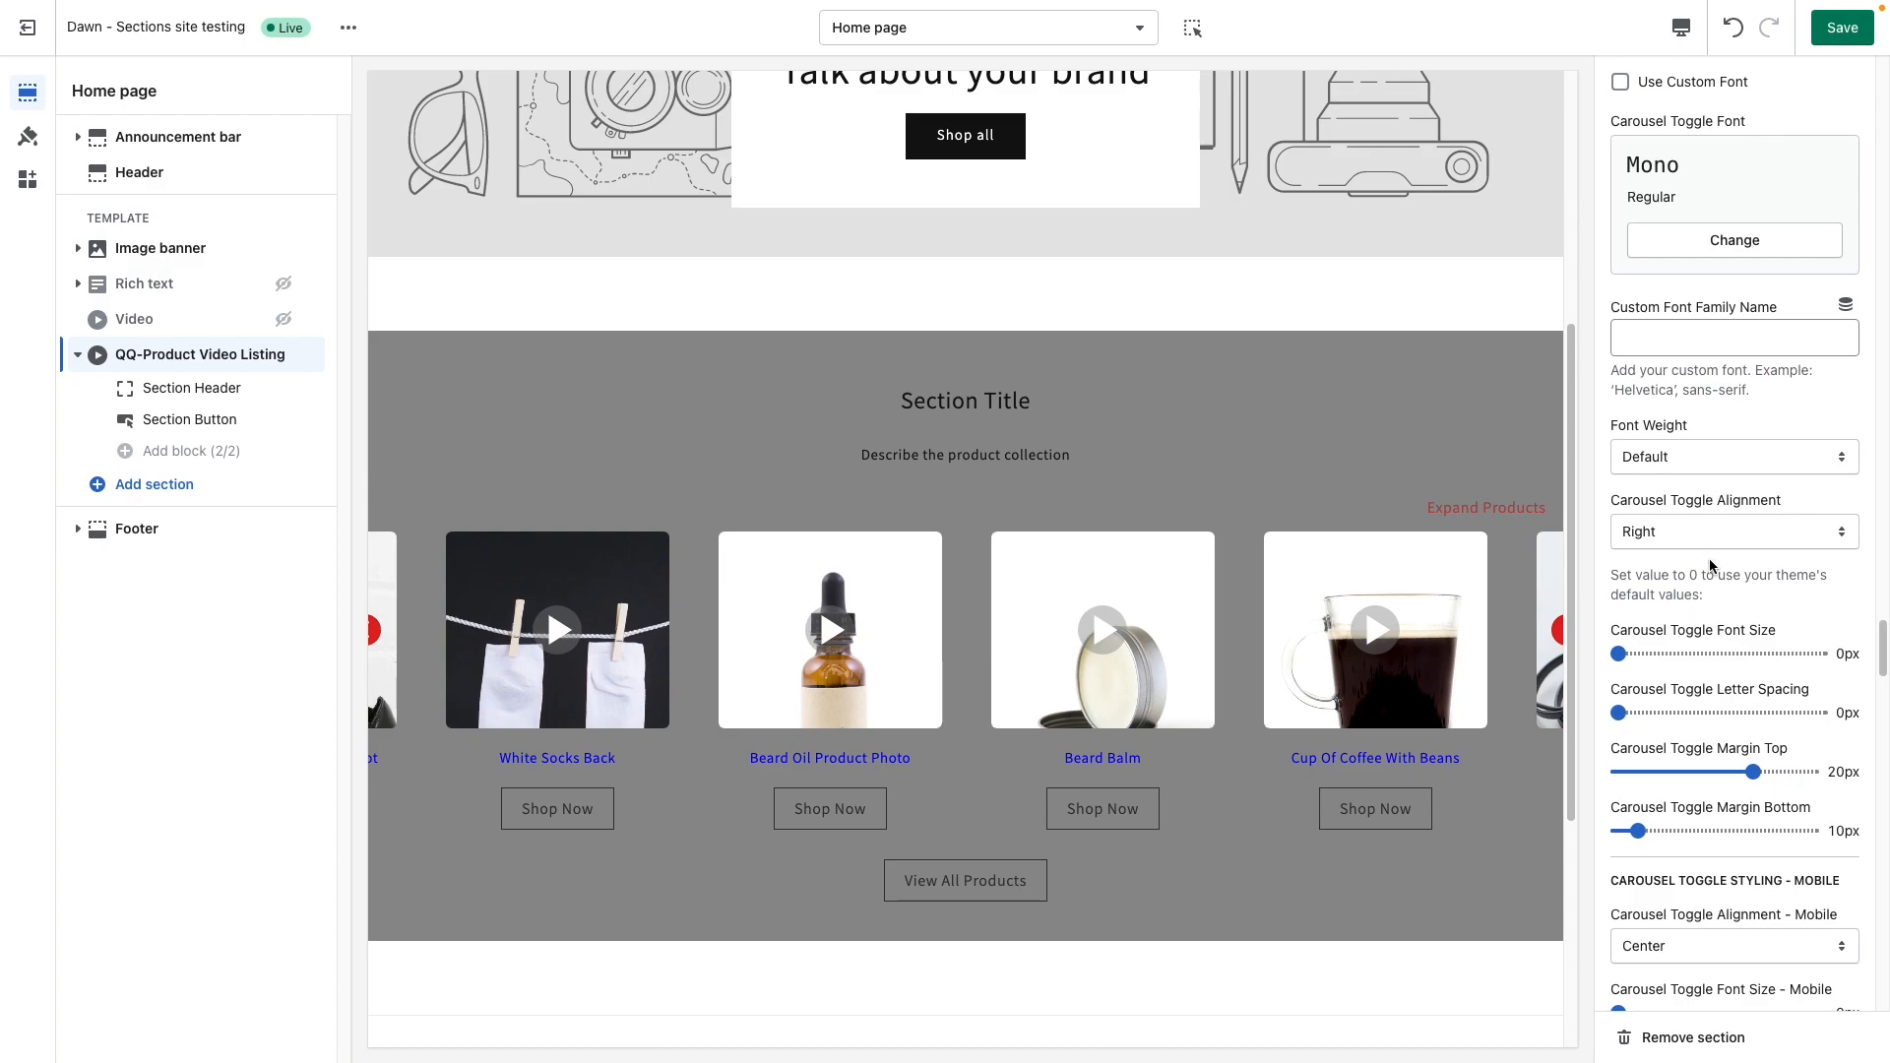
scroll(1711, 565, down, 1)
click(1680, 498)
click(1693, 504)
key(Up)
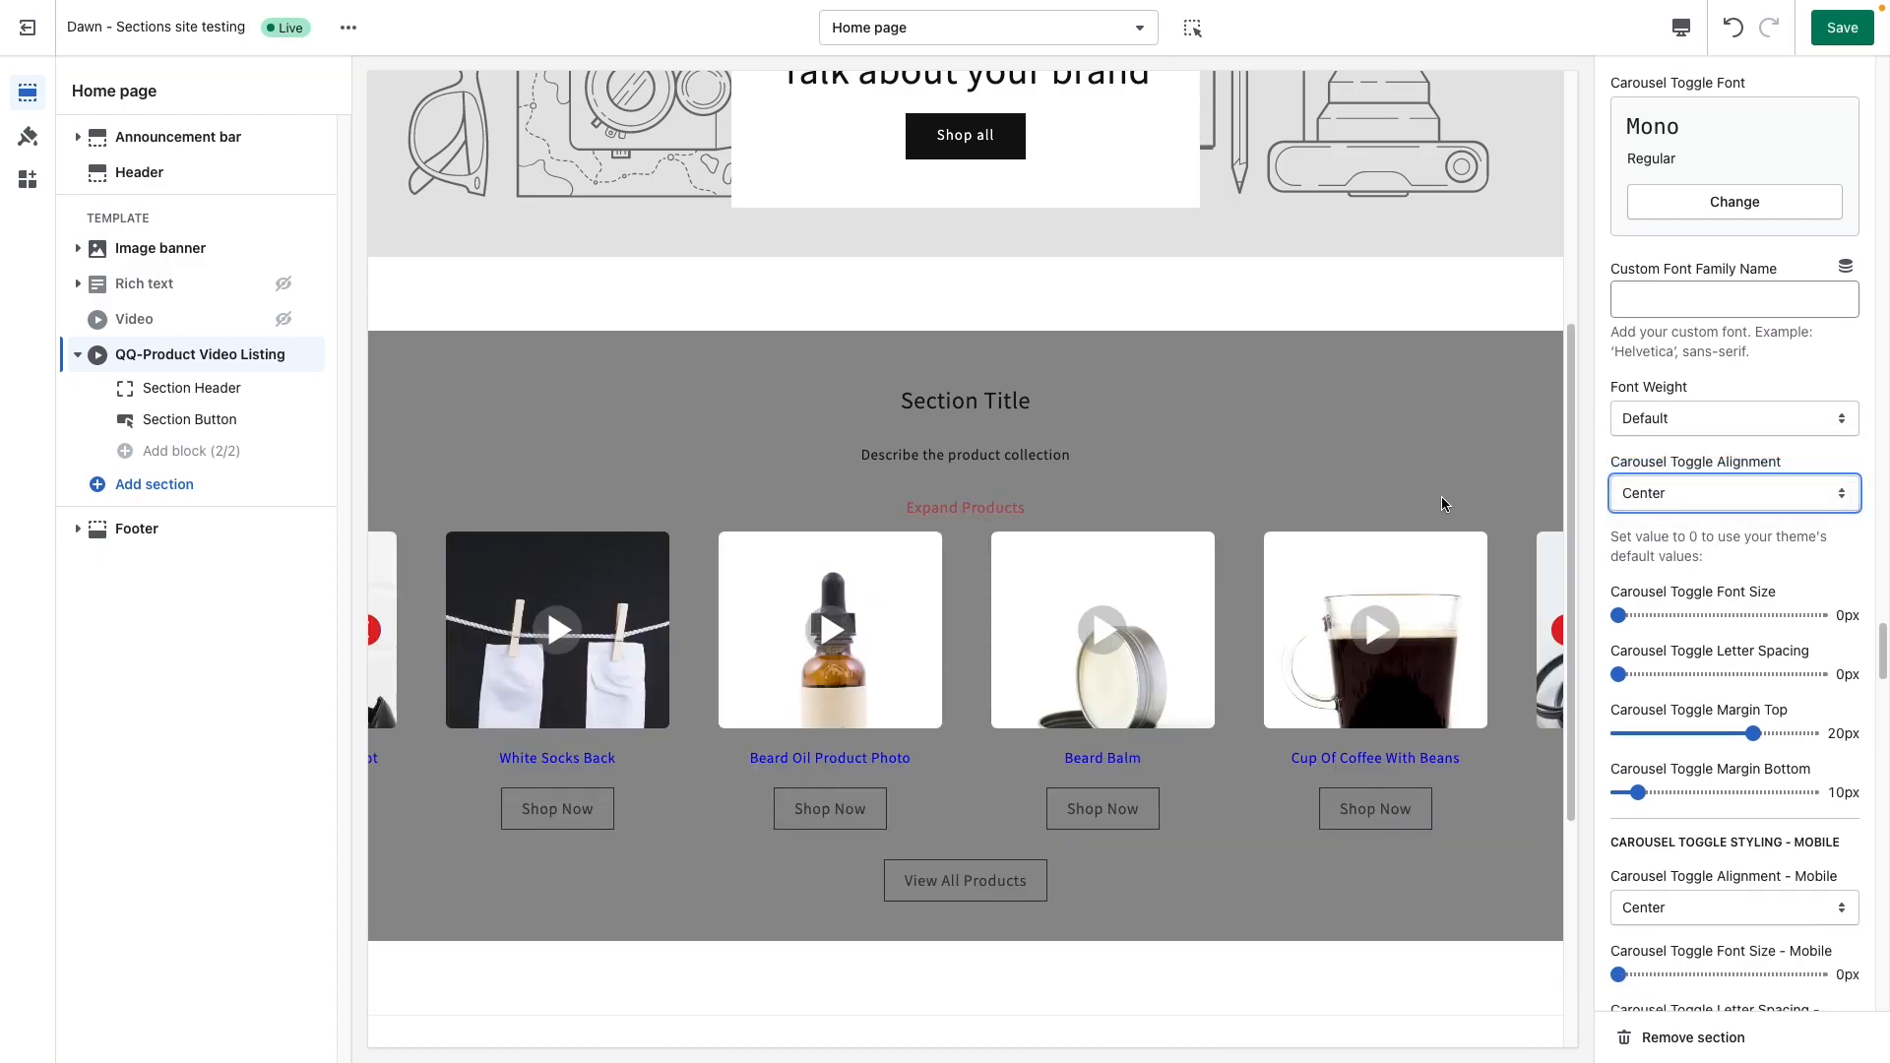
click(1683, 511)
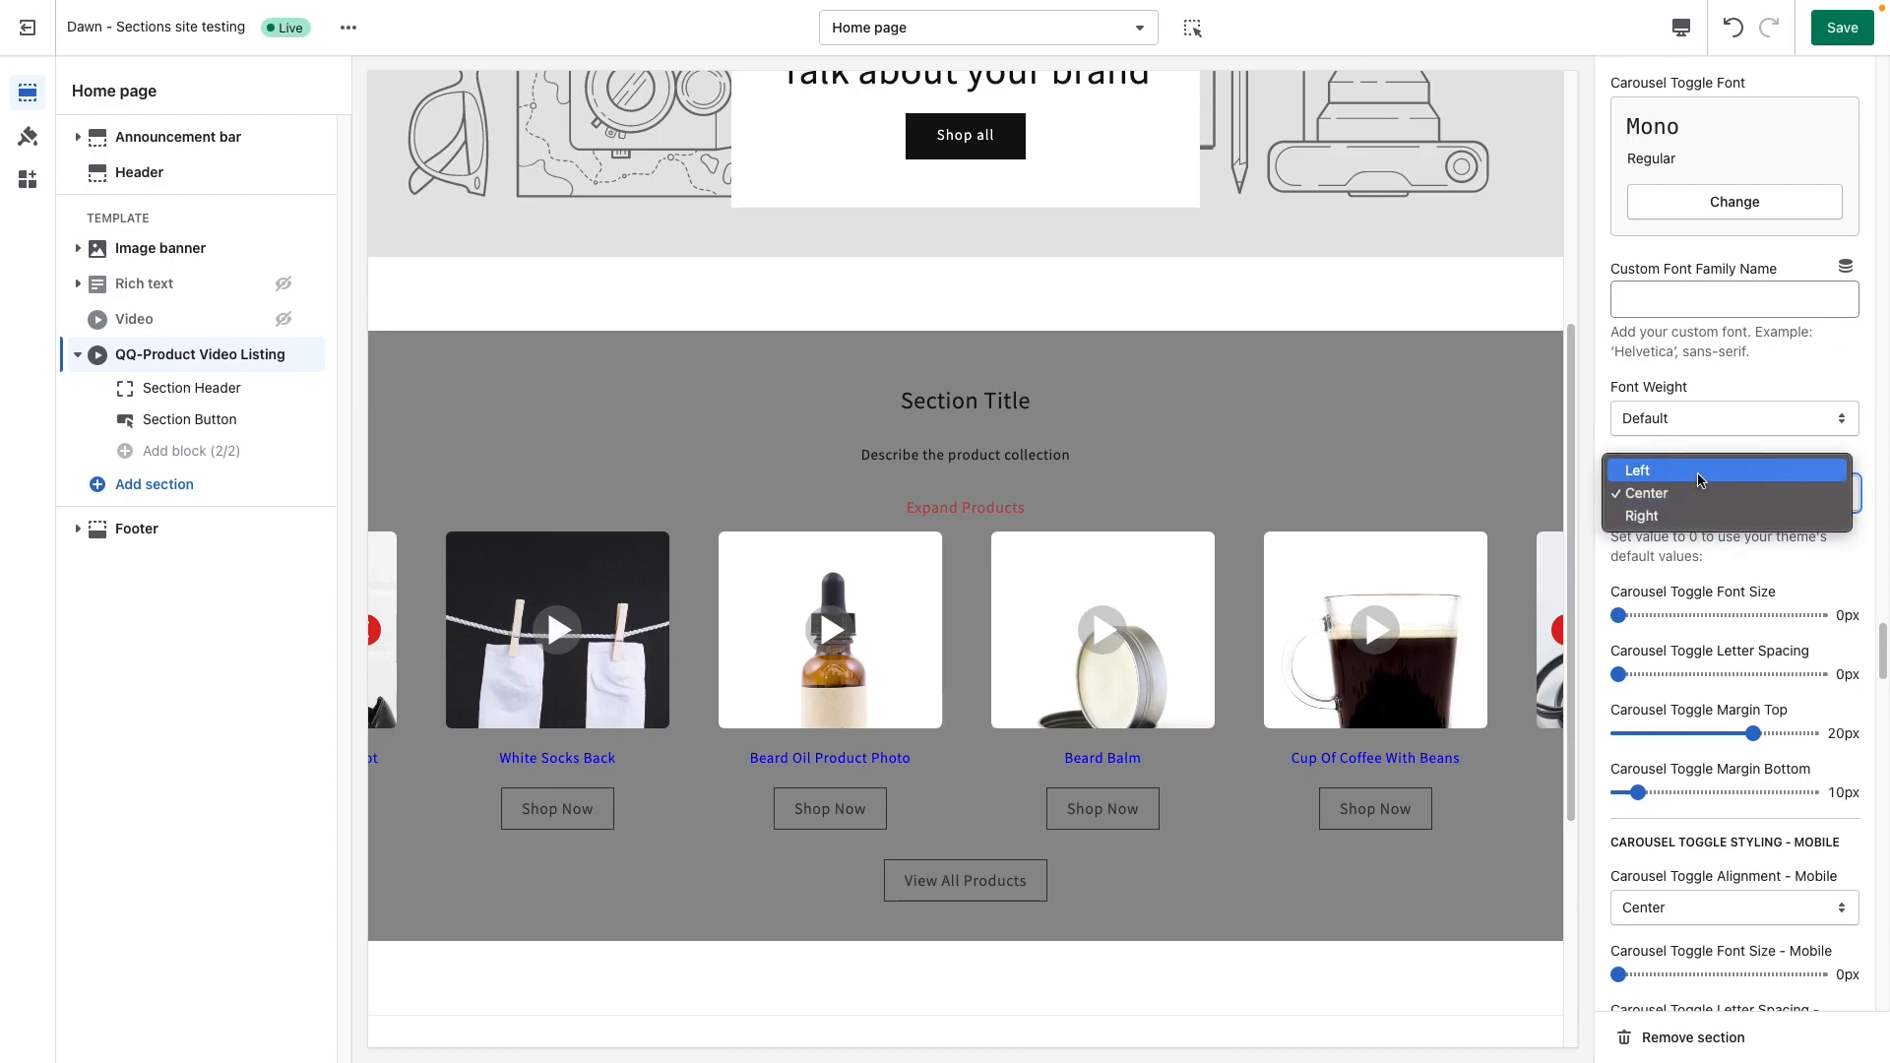
click(1798, 511)
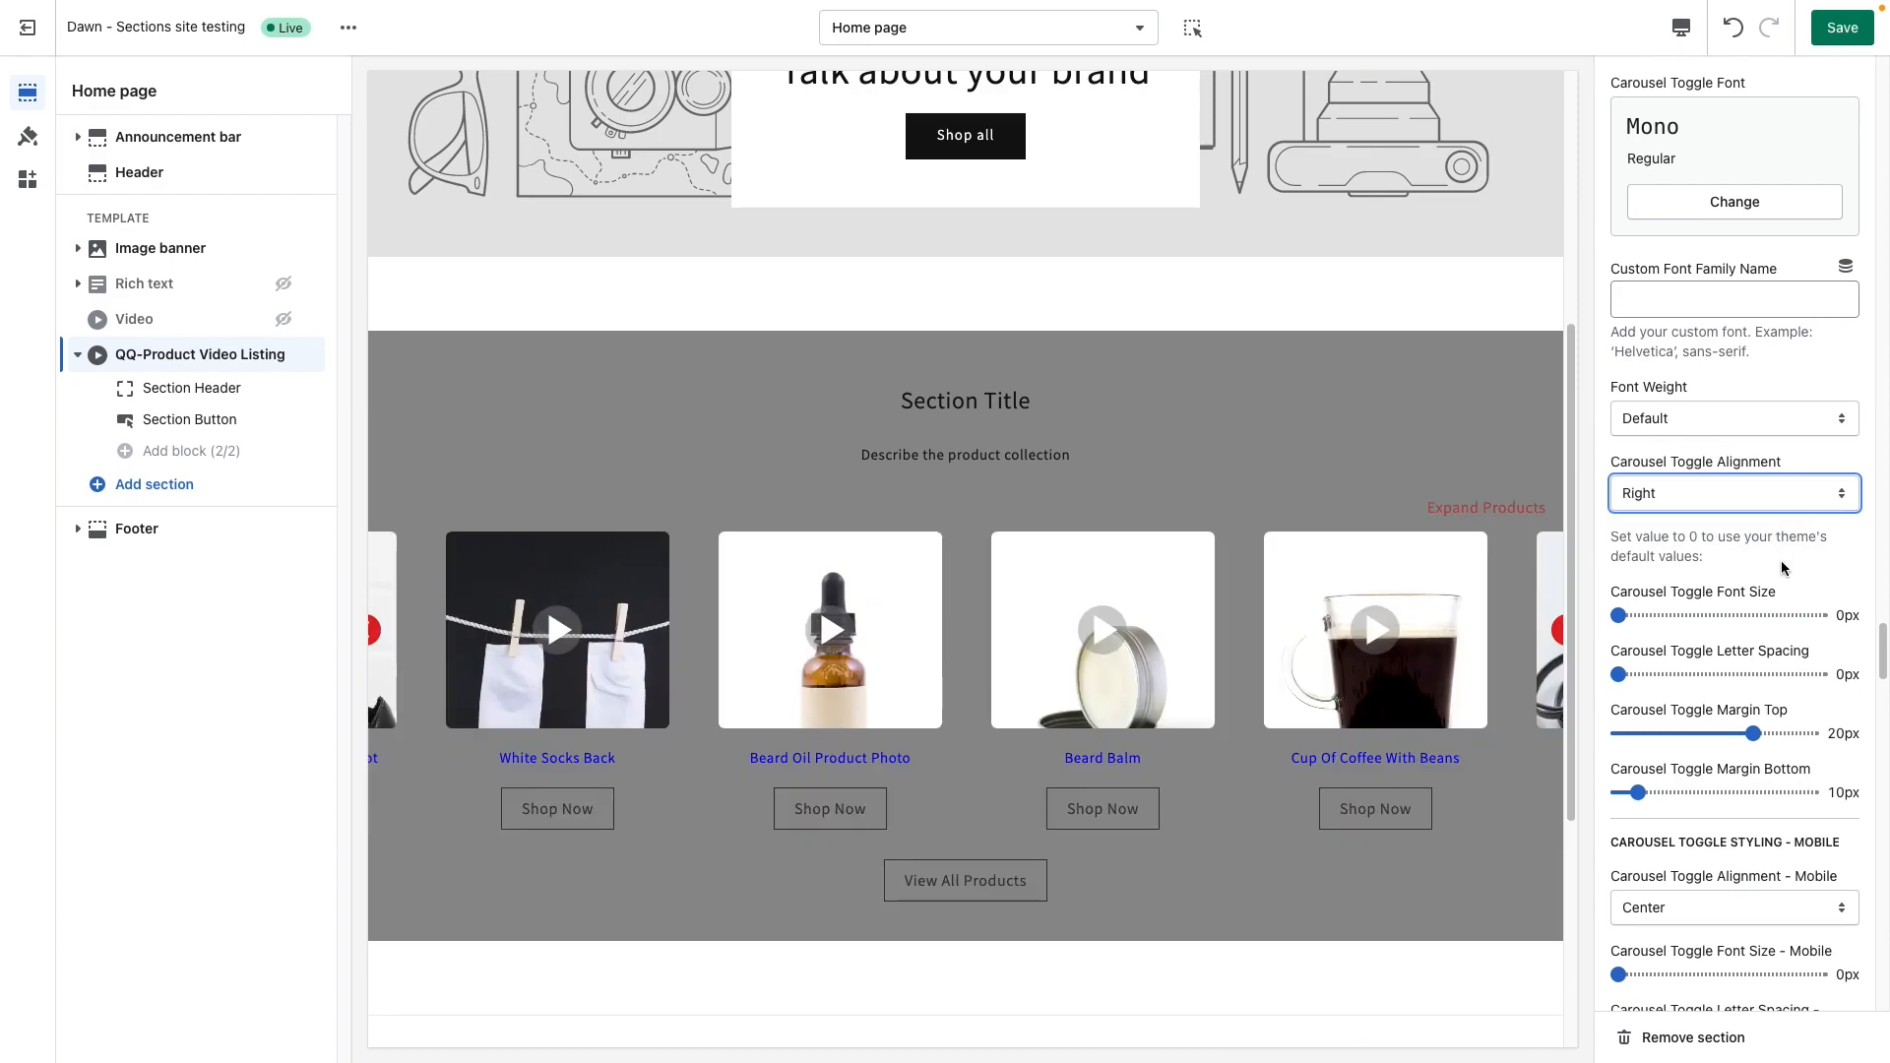
Set Carousel Toggle Font Size to 15px, Carousel Toggle Margin Top to -50px and Carousel Toggle Margin Bottom to 28px.
scroll(1708, 592, down, 1)
drag(1671, 591, 1647, 589)
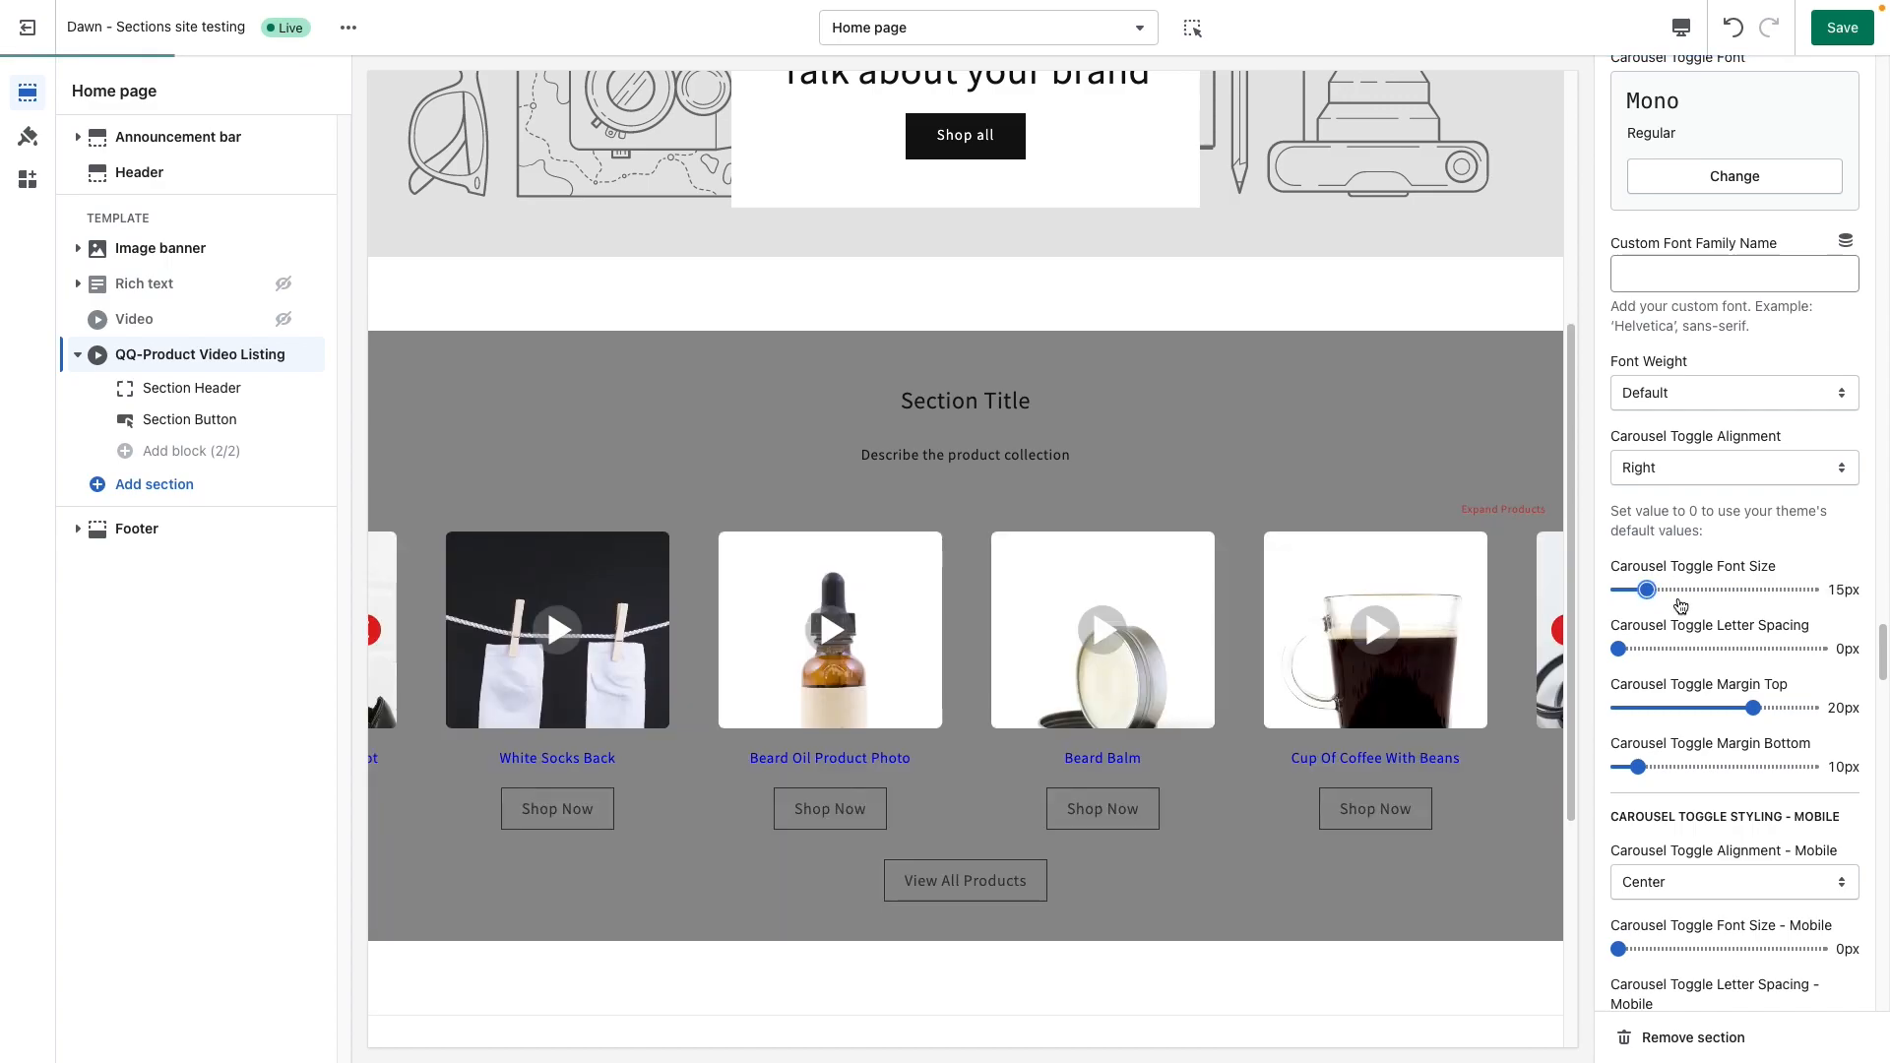
scroll(1670, 654, down, 1)
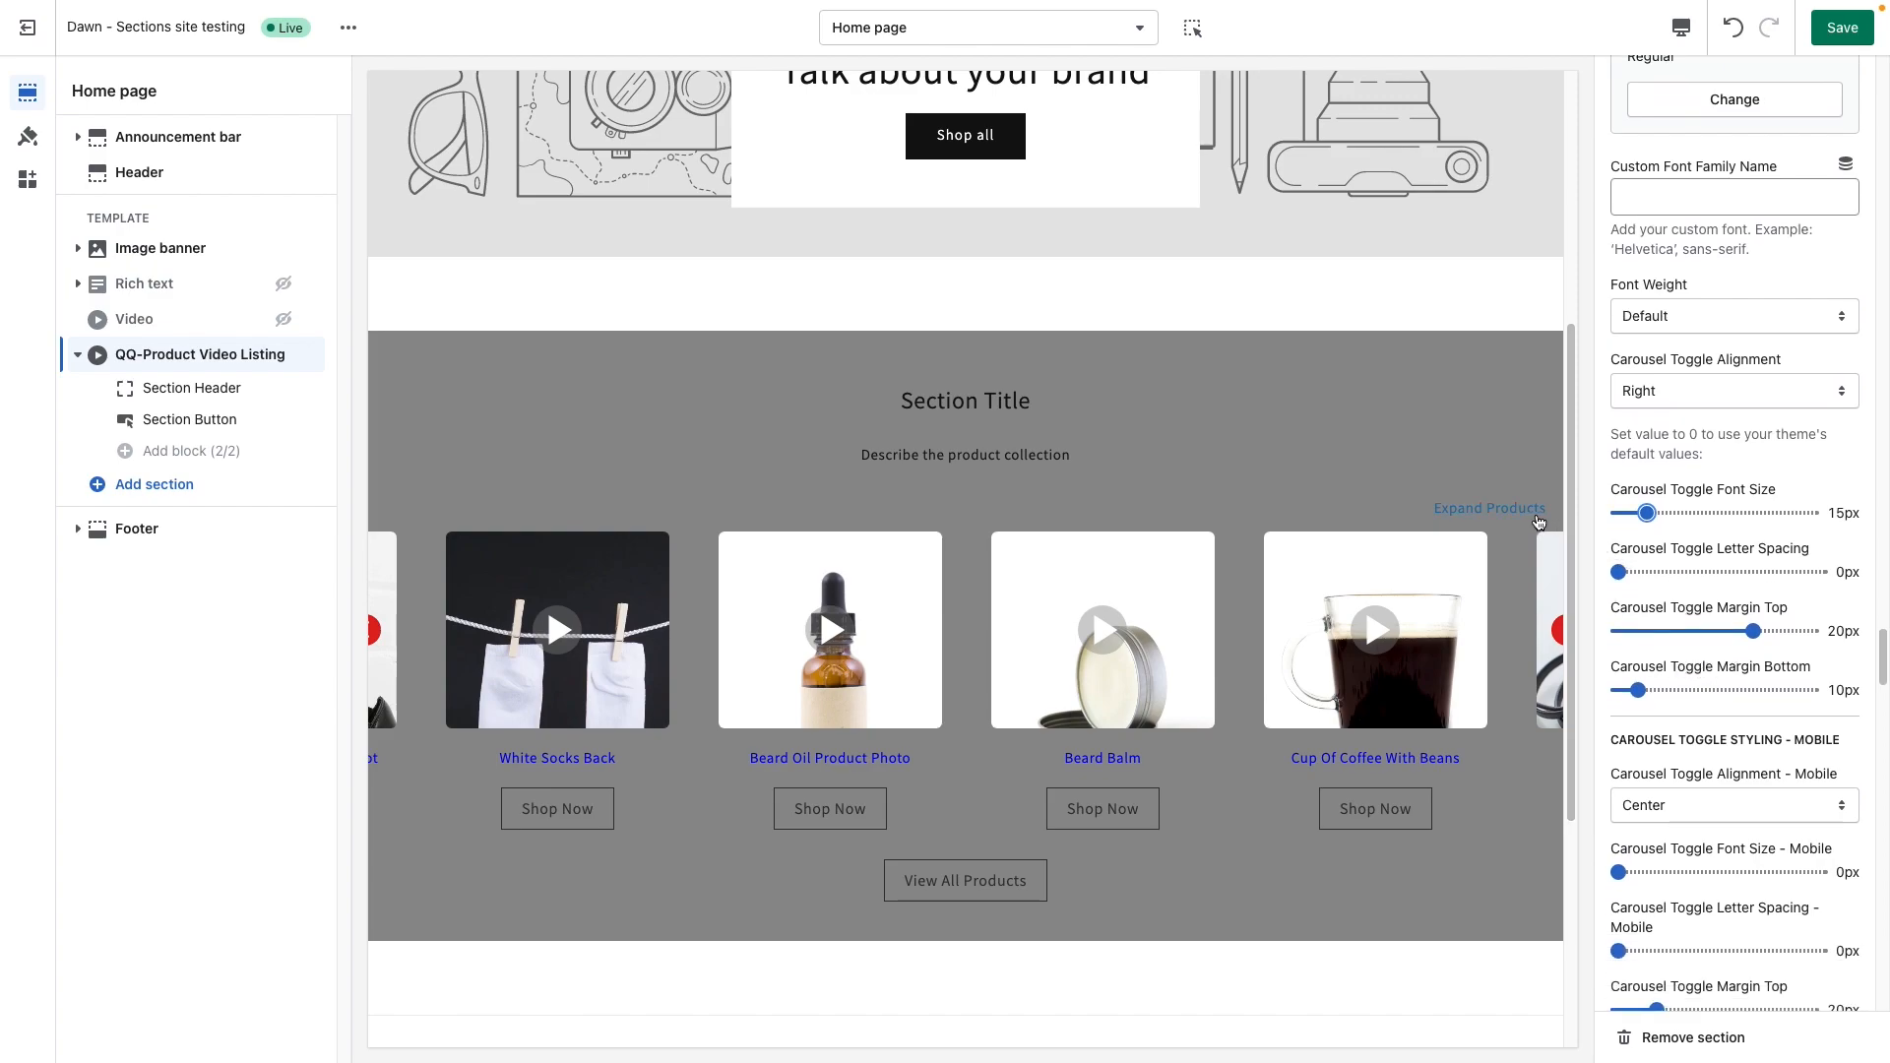
drag(1753, 631, 1611, 631)
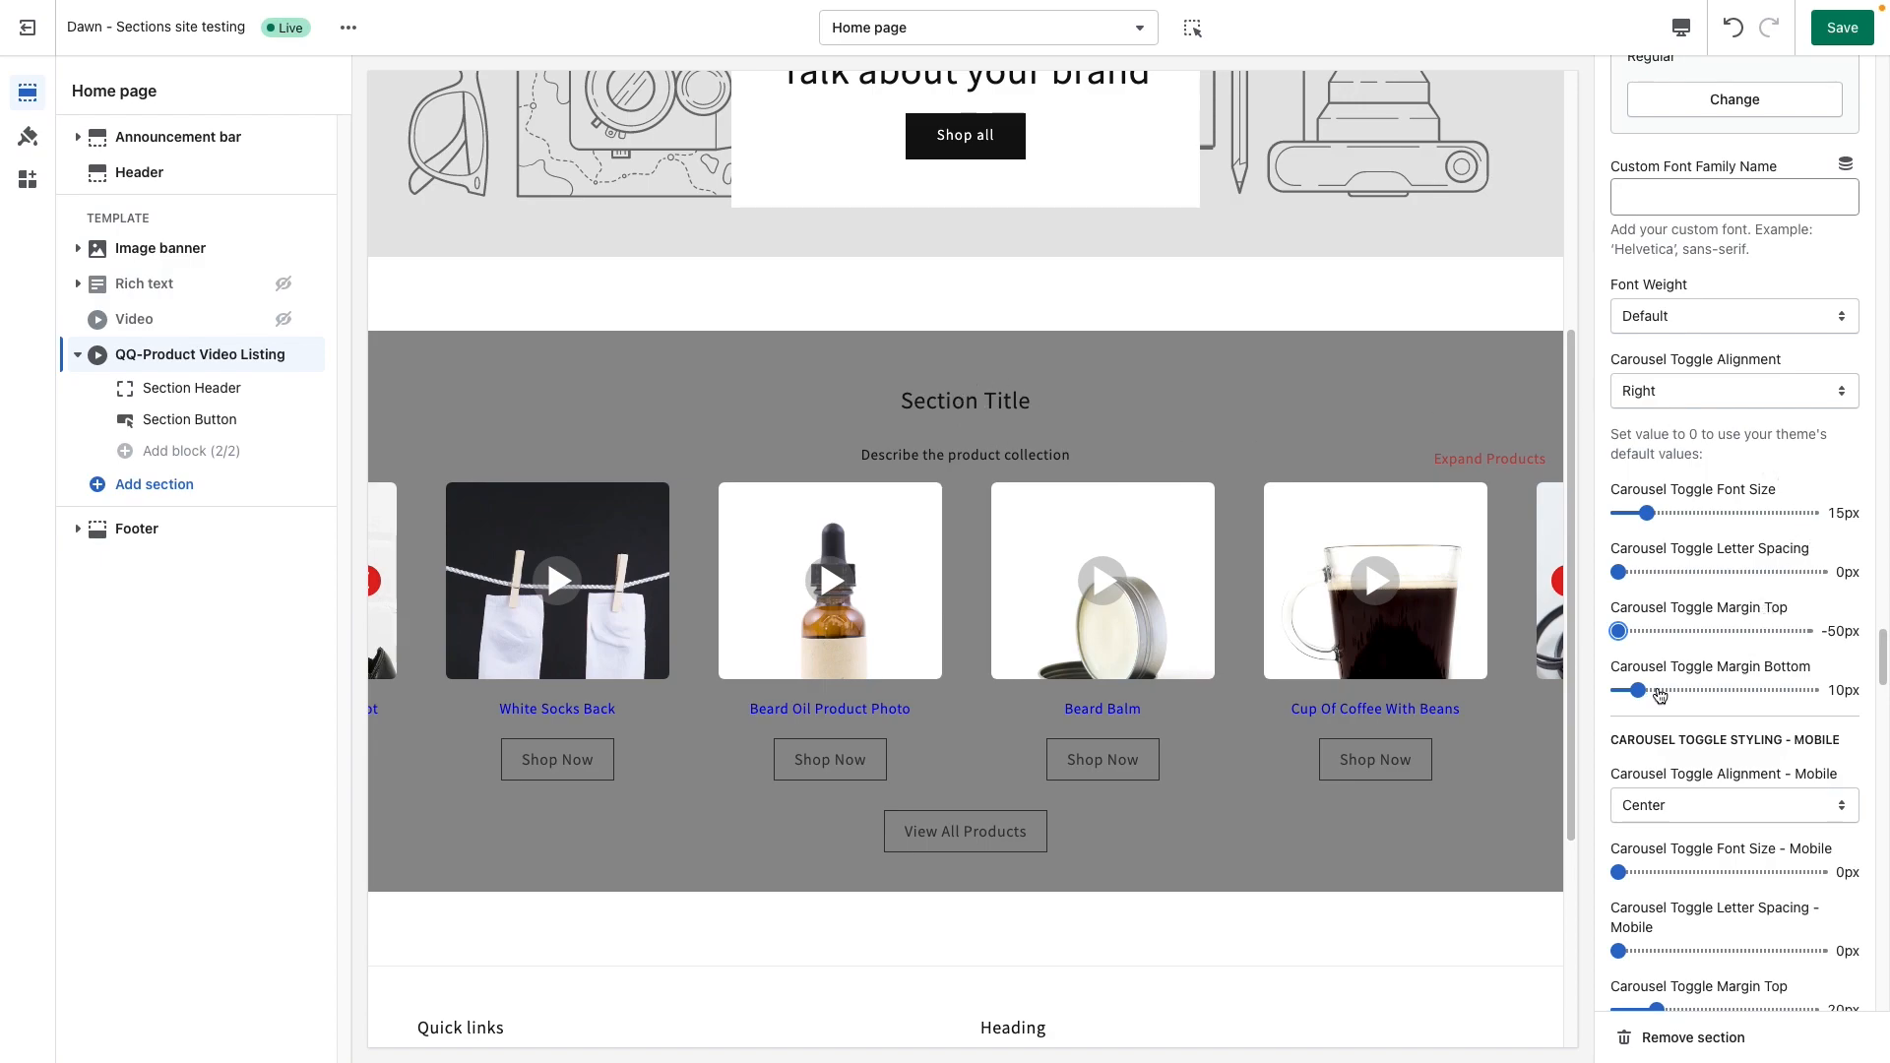
drag(1640, 688, 1672, 692)
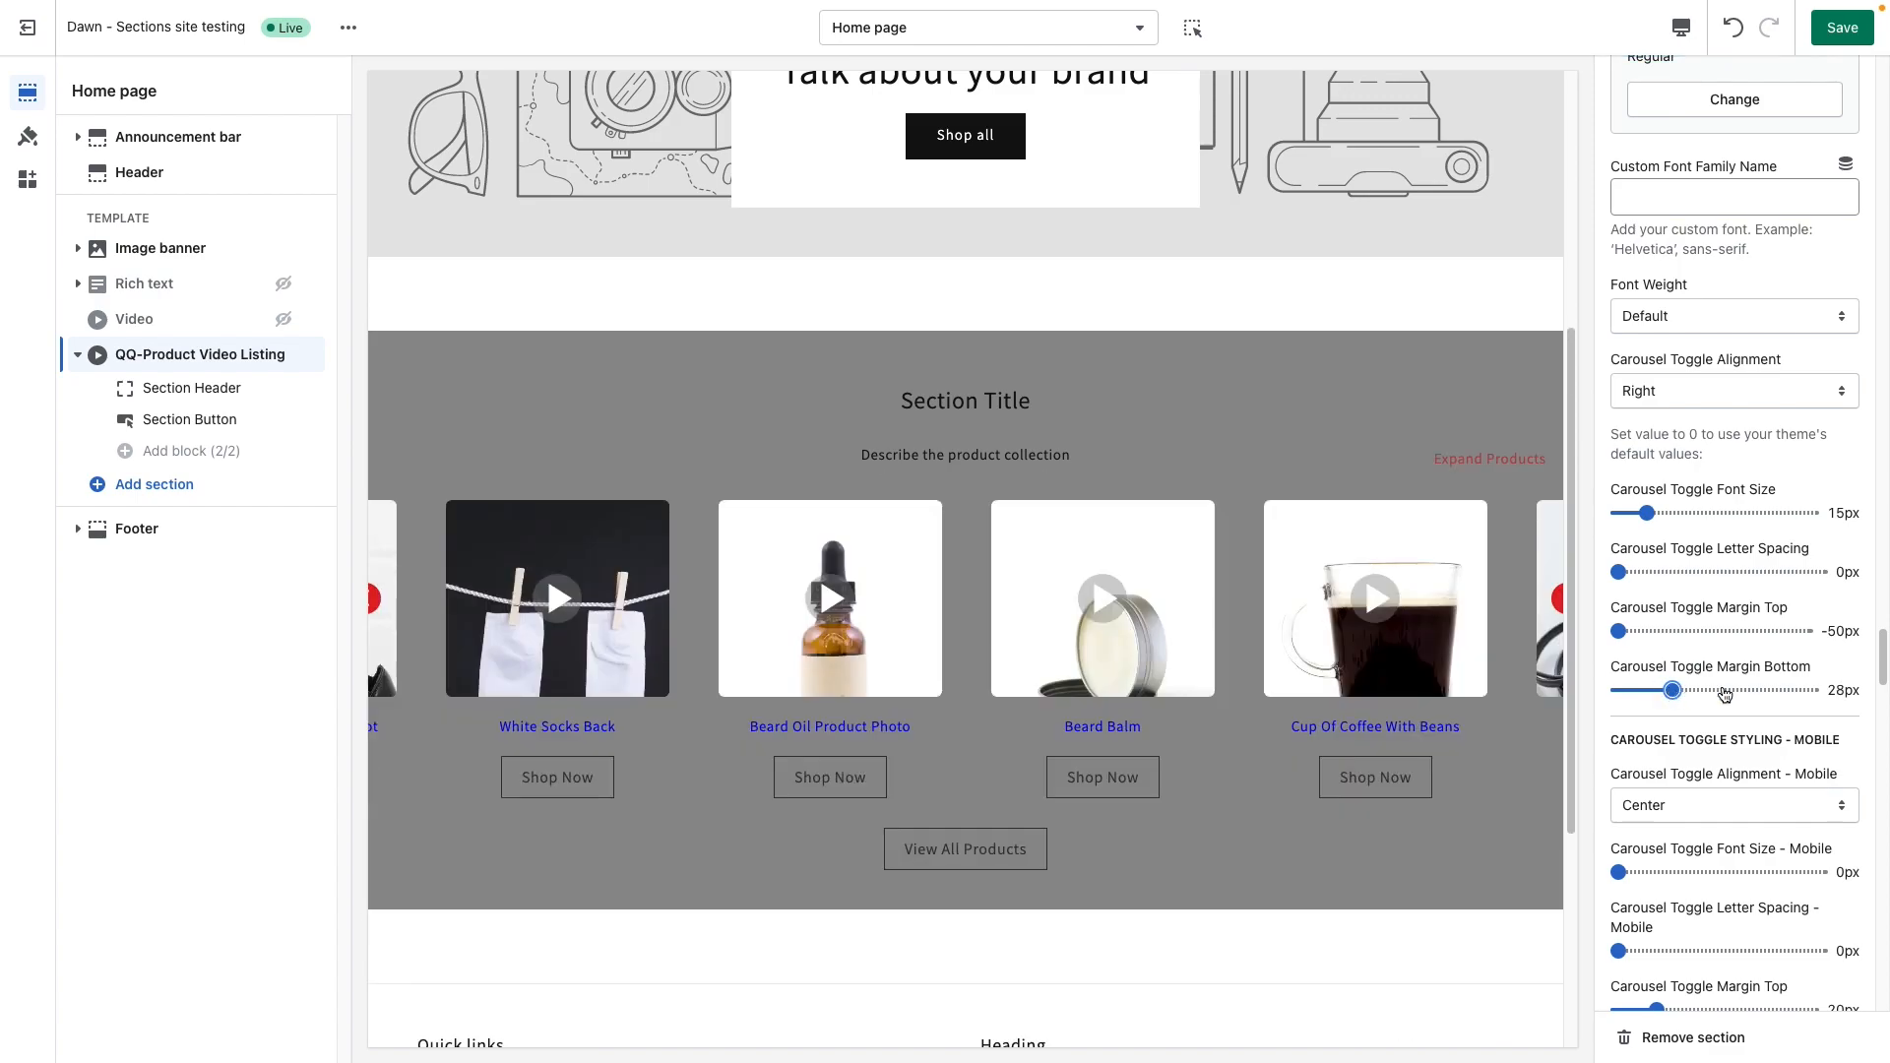
Try Left and Right for Product Content Alignment in the product content styling and return the alignment to Center.
scroll(1751, 721, down, 2)
scroll(1751, 720, down, 1)
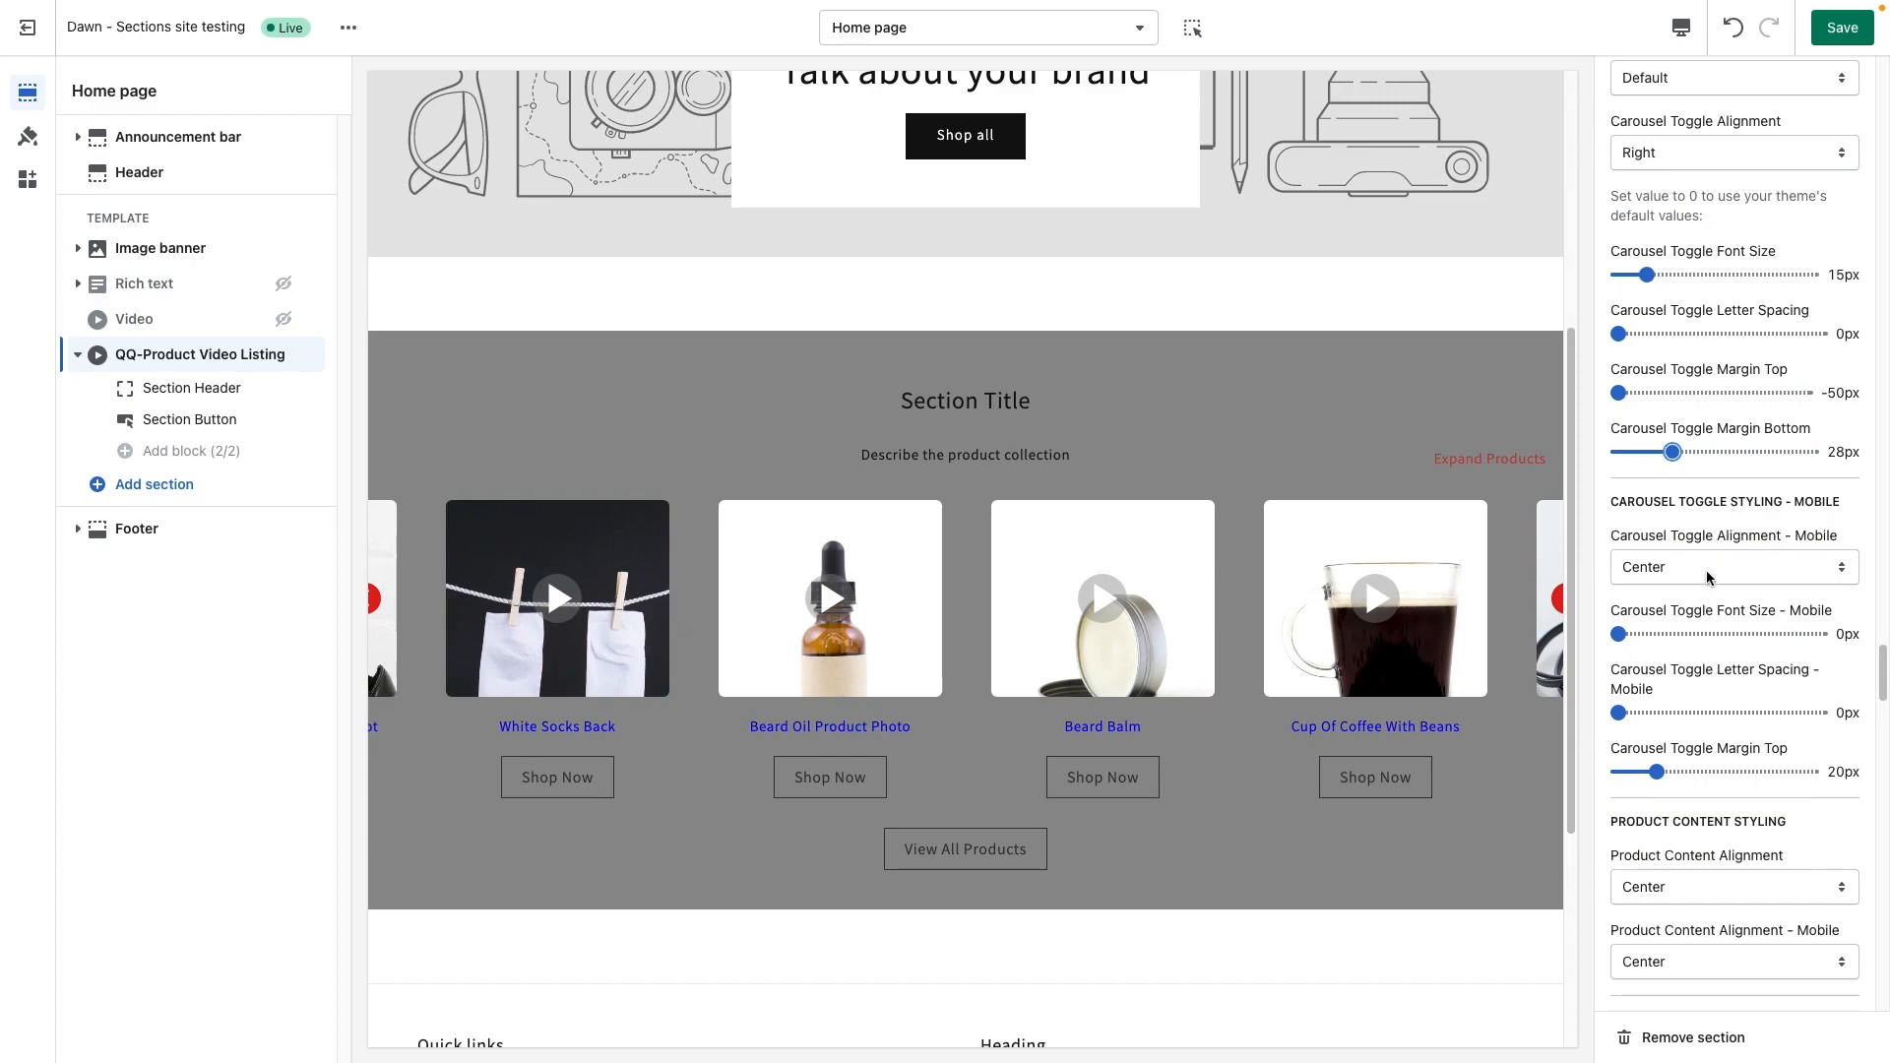
scroll(1733, 589, down, 5)
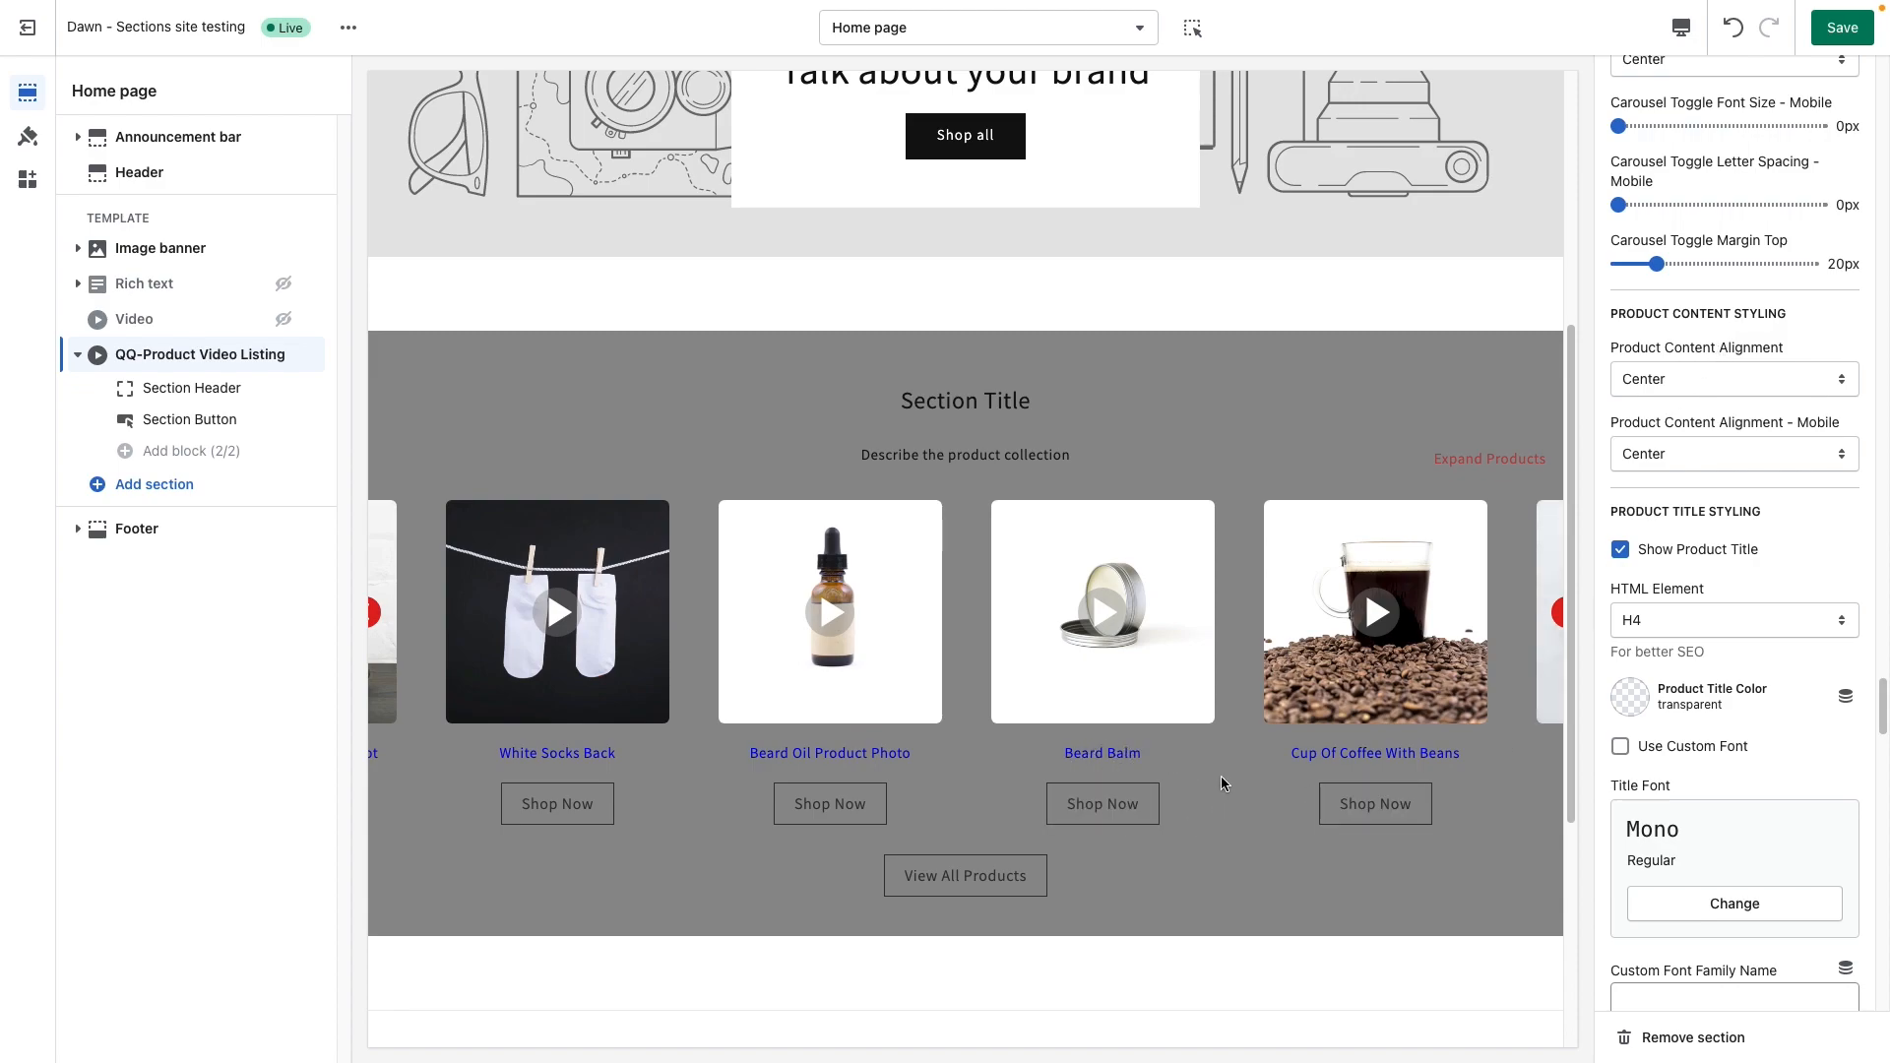
click(1715, 378)
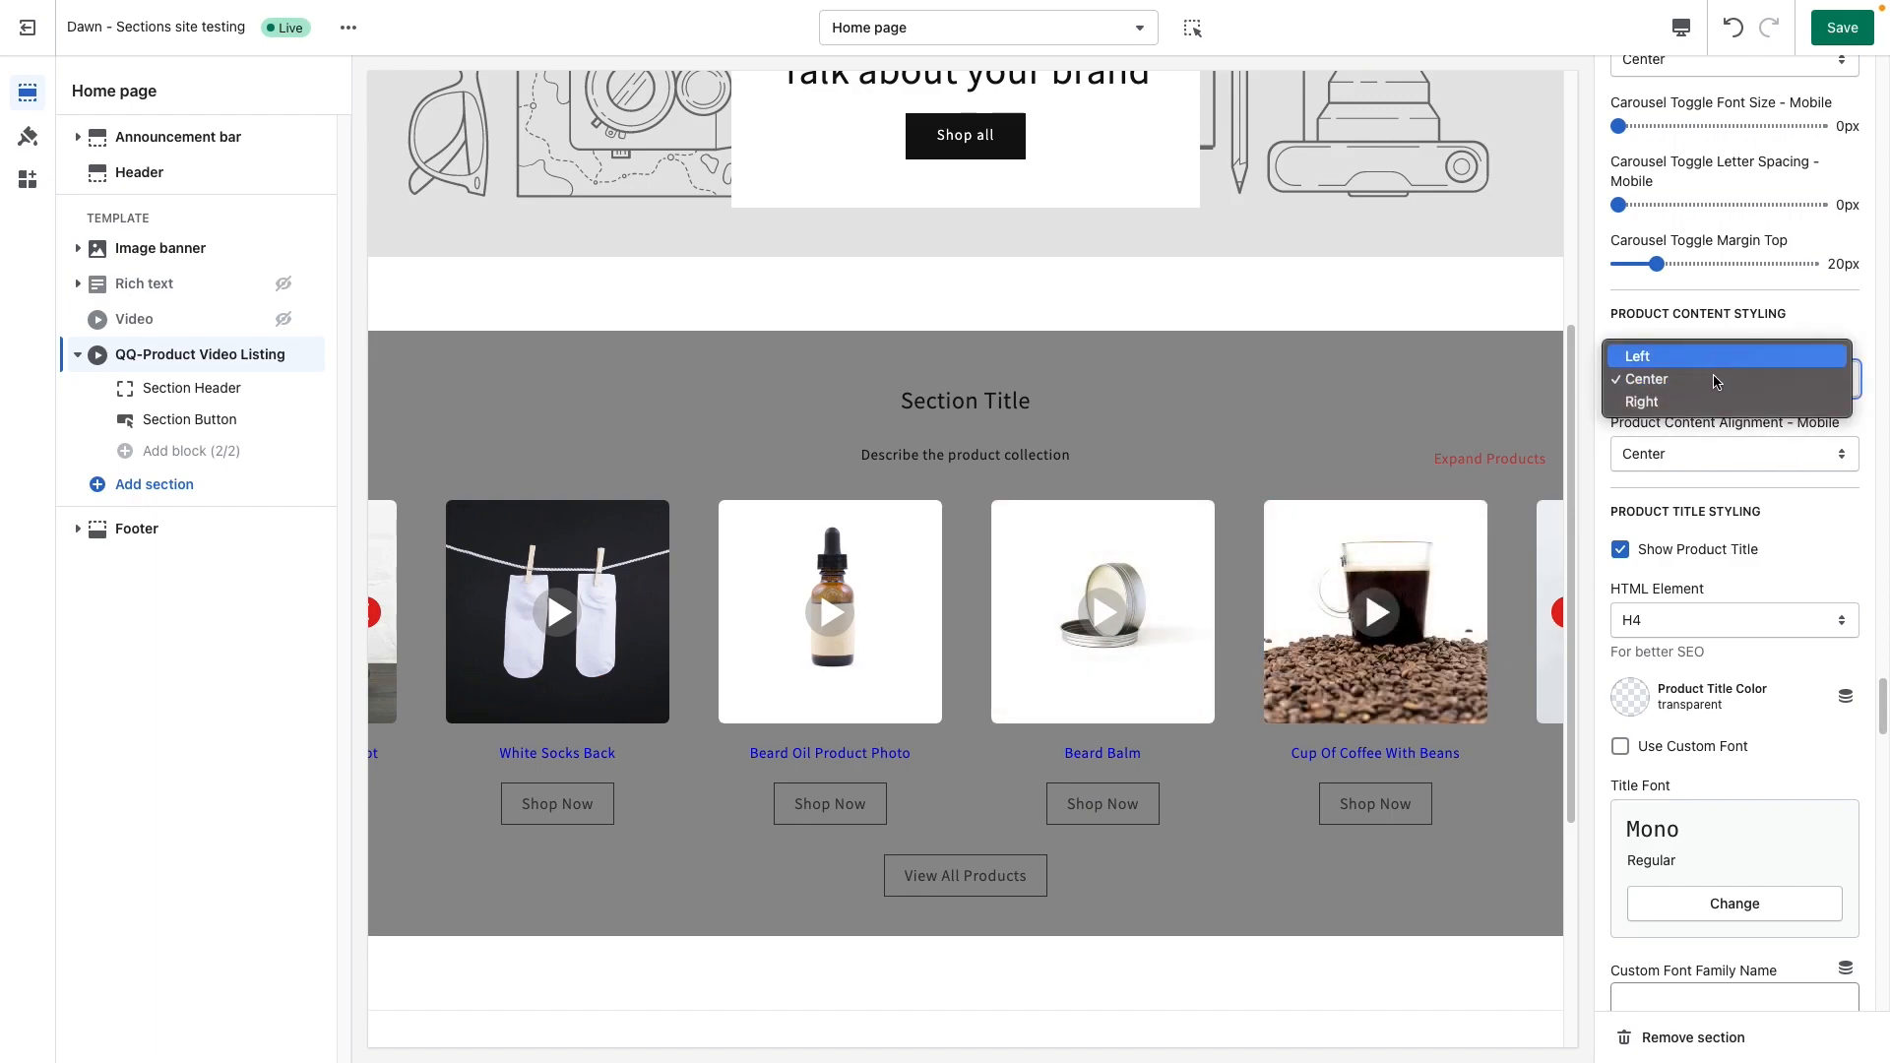
click(1714, 361)
click(1713, 380)
click(1708, 425)
click(1708, 376)
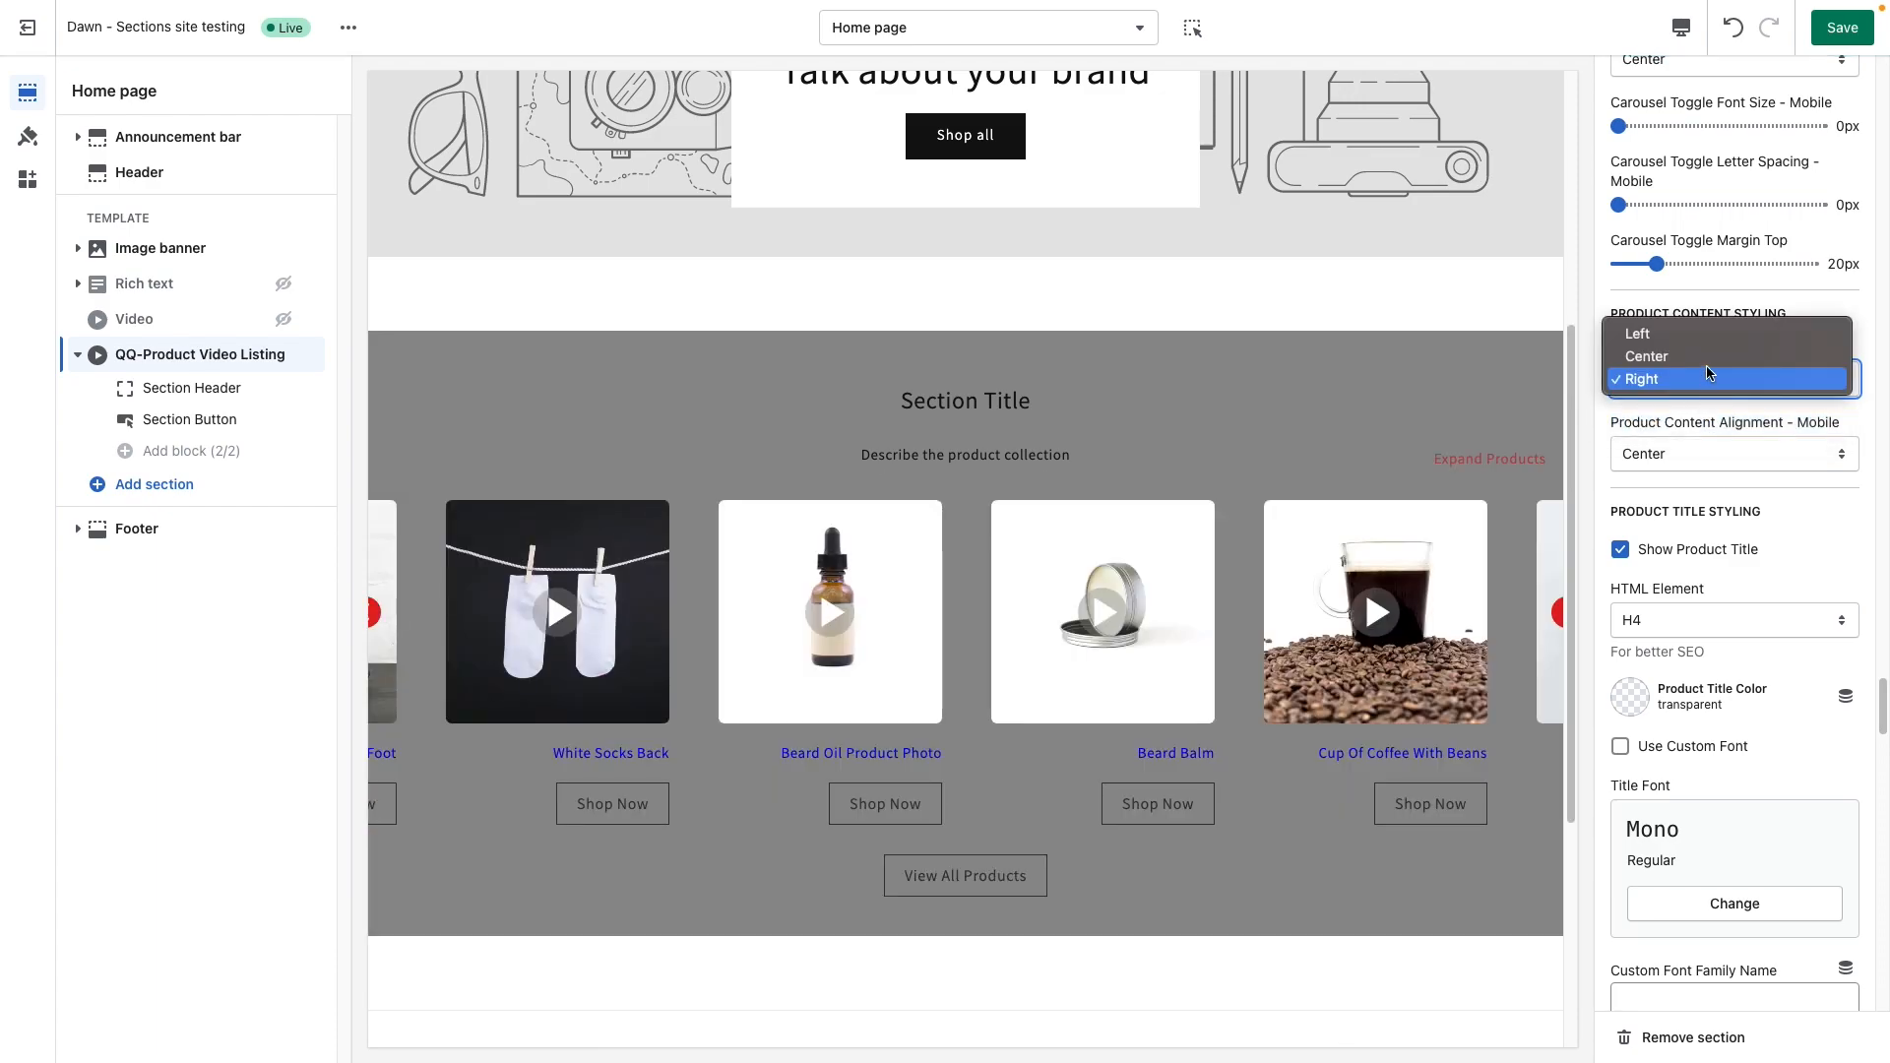
click(1708, 362)
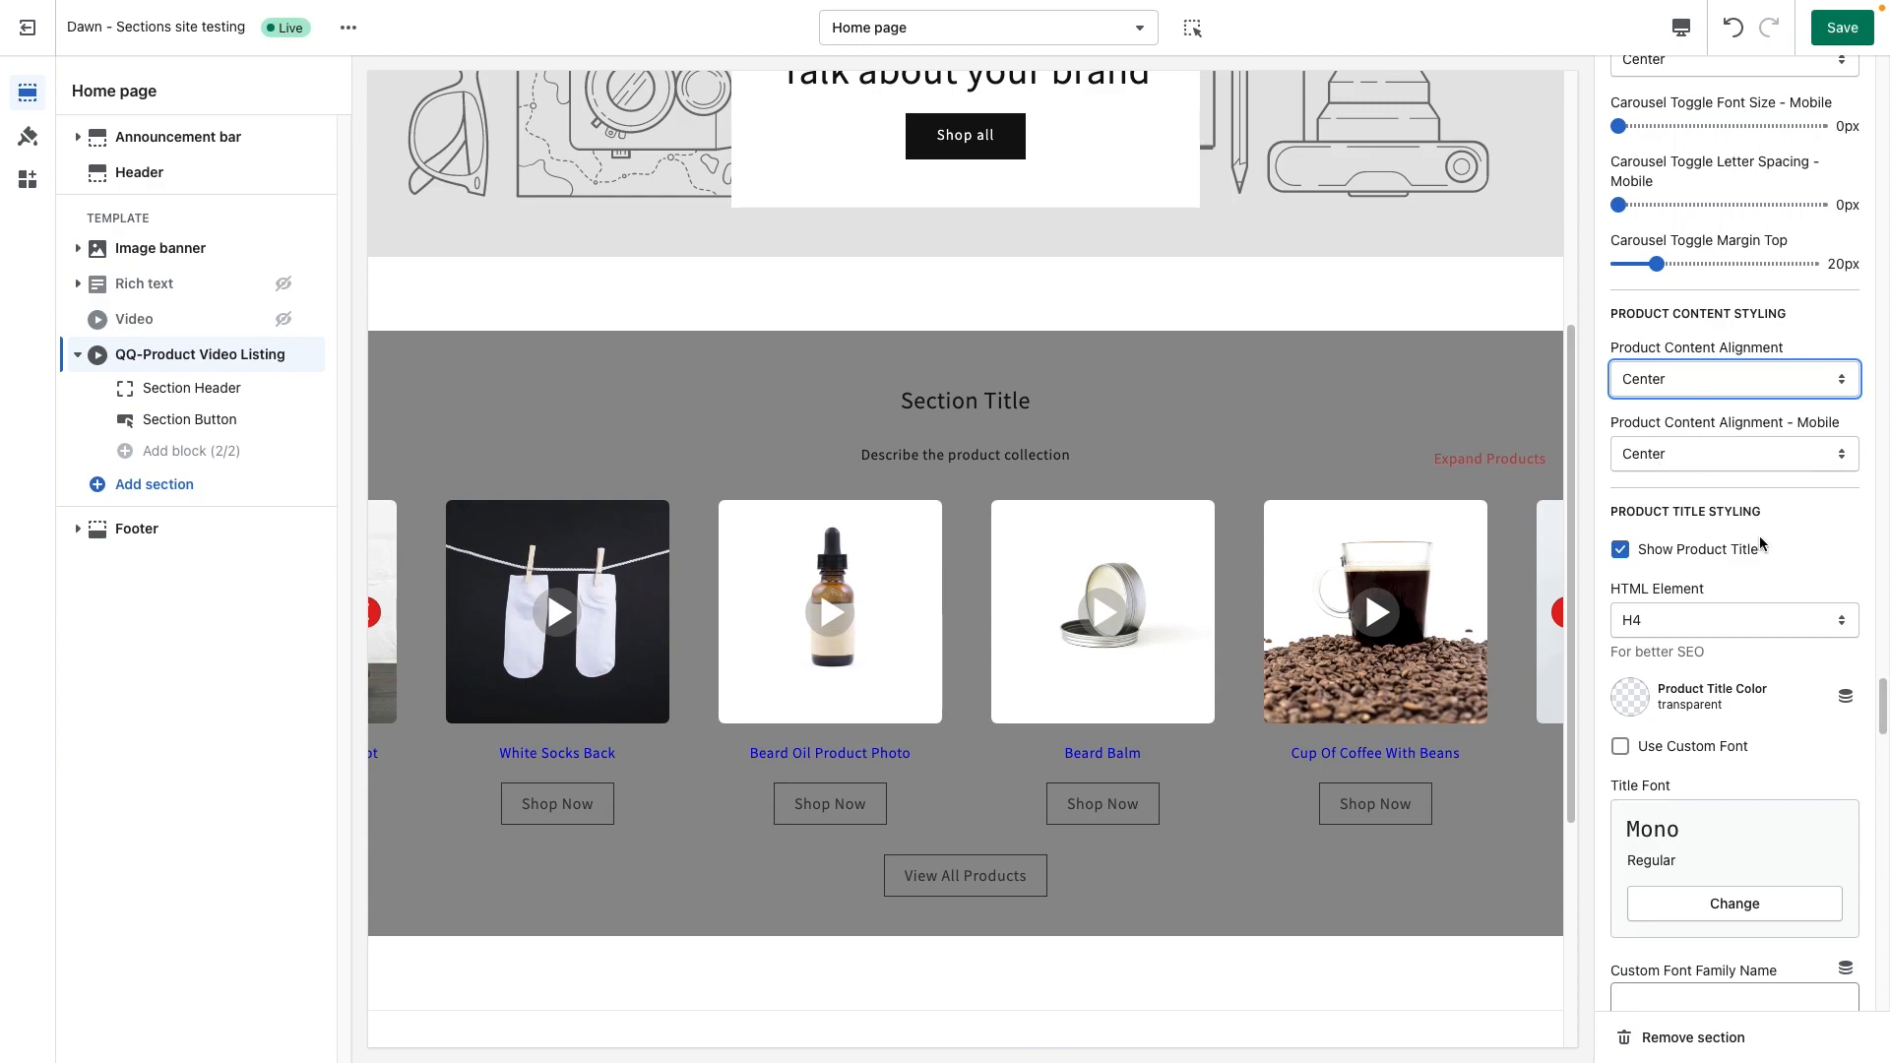
Disable Show Product Title in the product title styling.
scroll(1758, 536, down, 2)
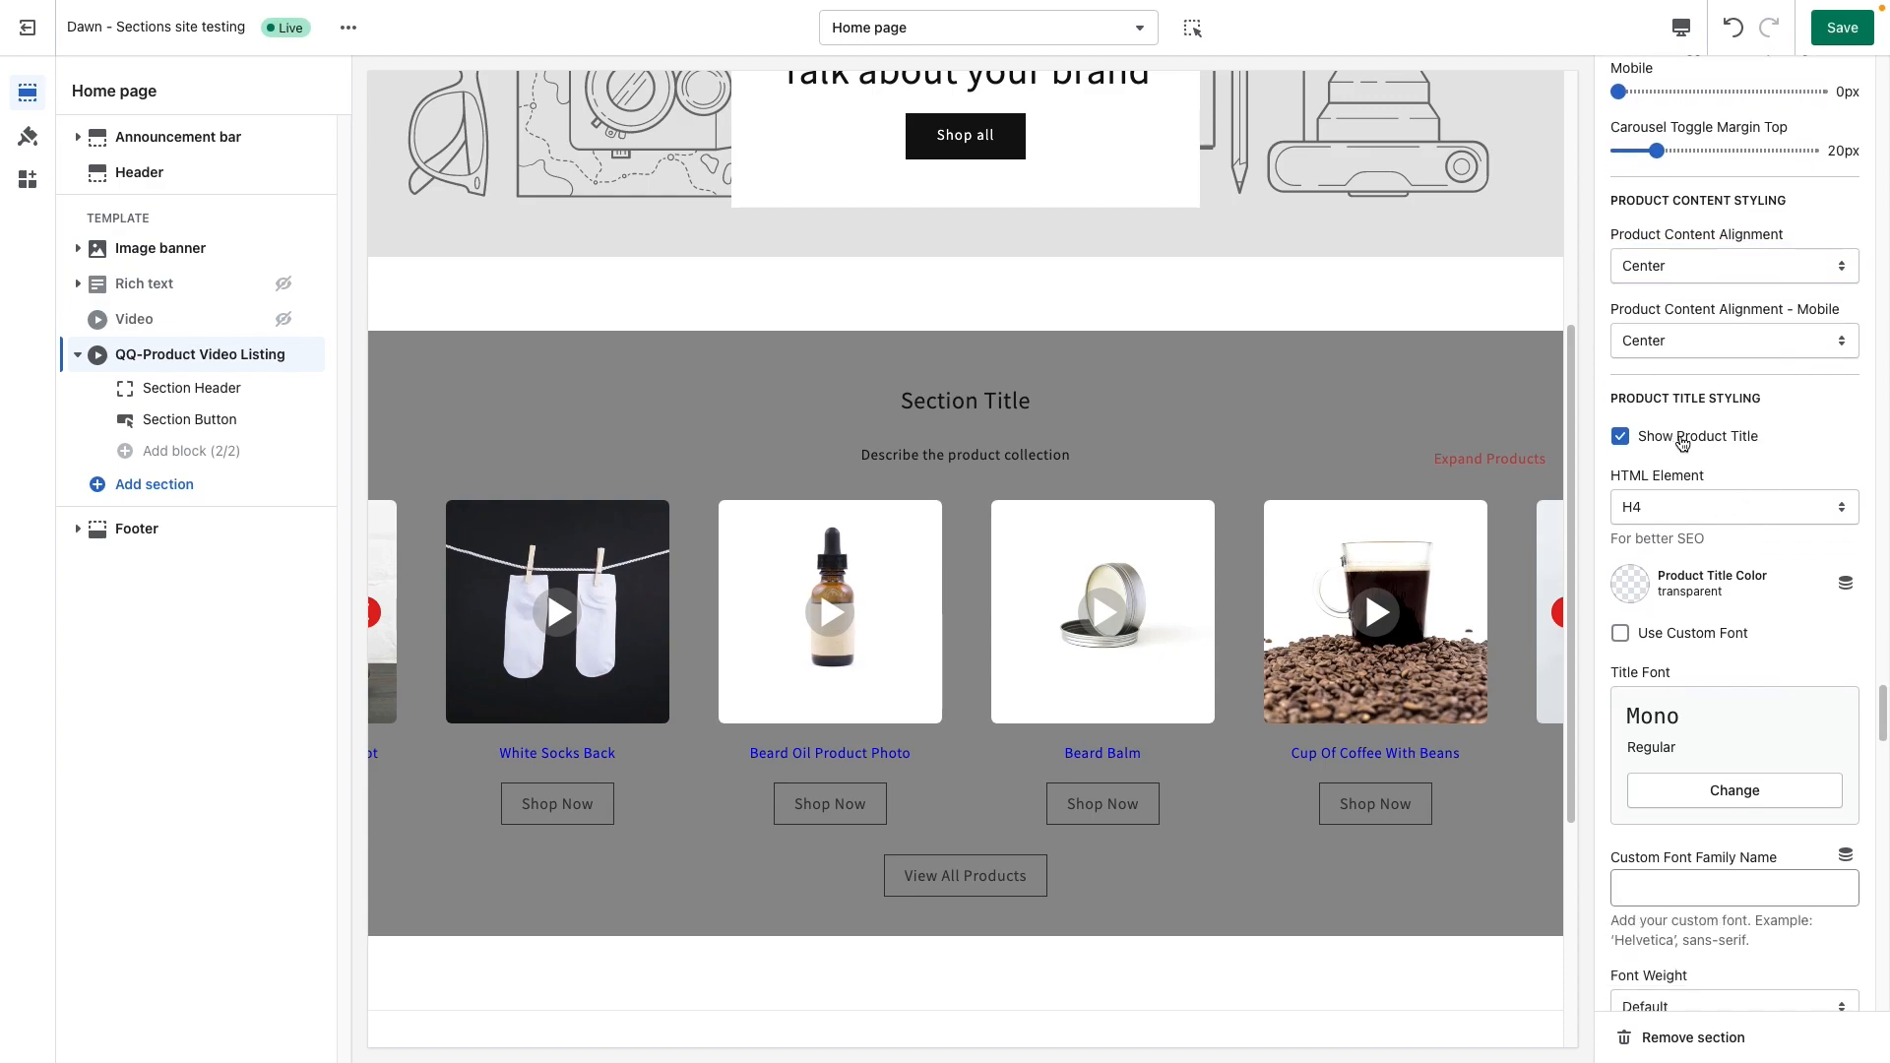
click(1680, 440)
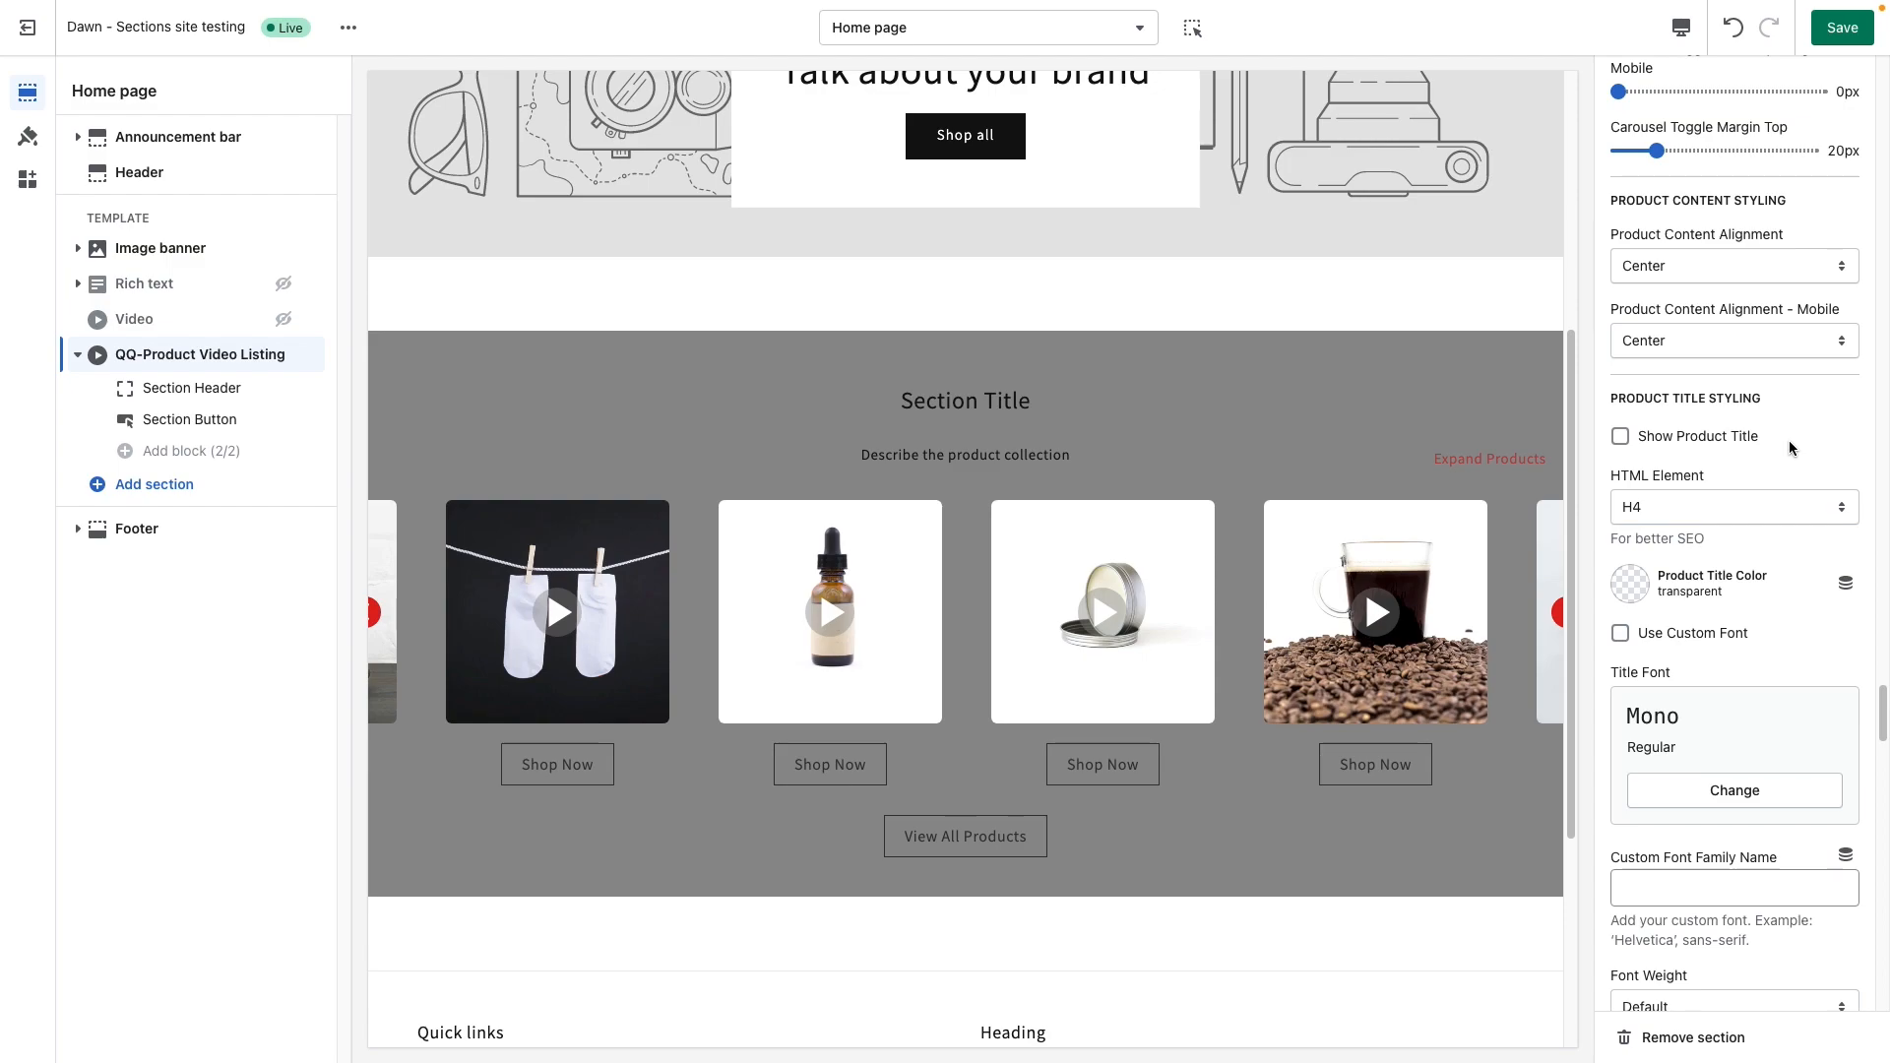
Enable Show Product Title in the product title styling and highlight the Section Title heading in the preview for comparison.
click(1694, 448)
scroll(1733, 531, down, 1)
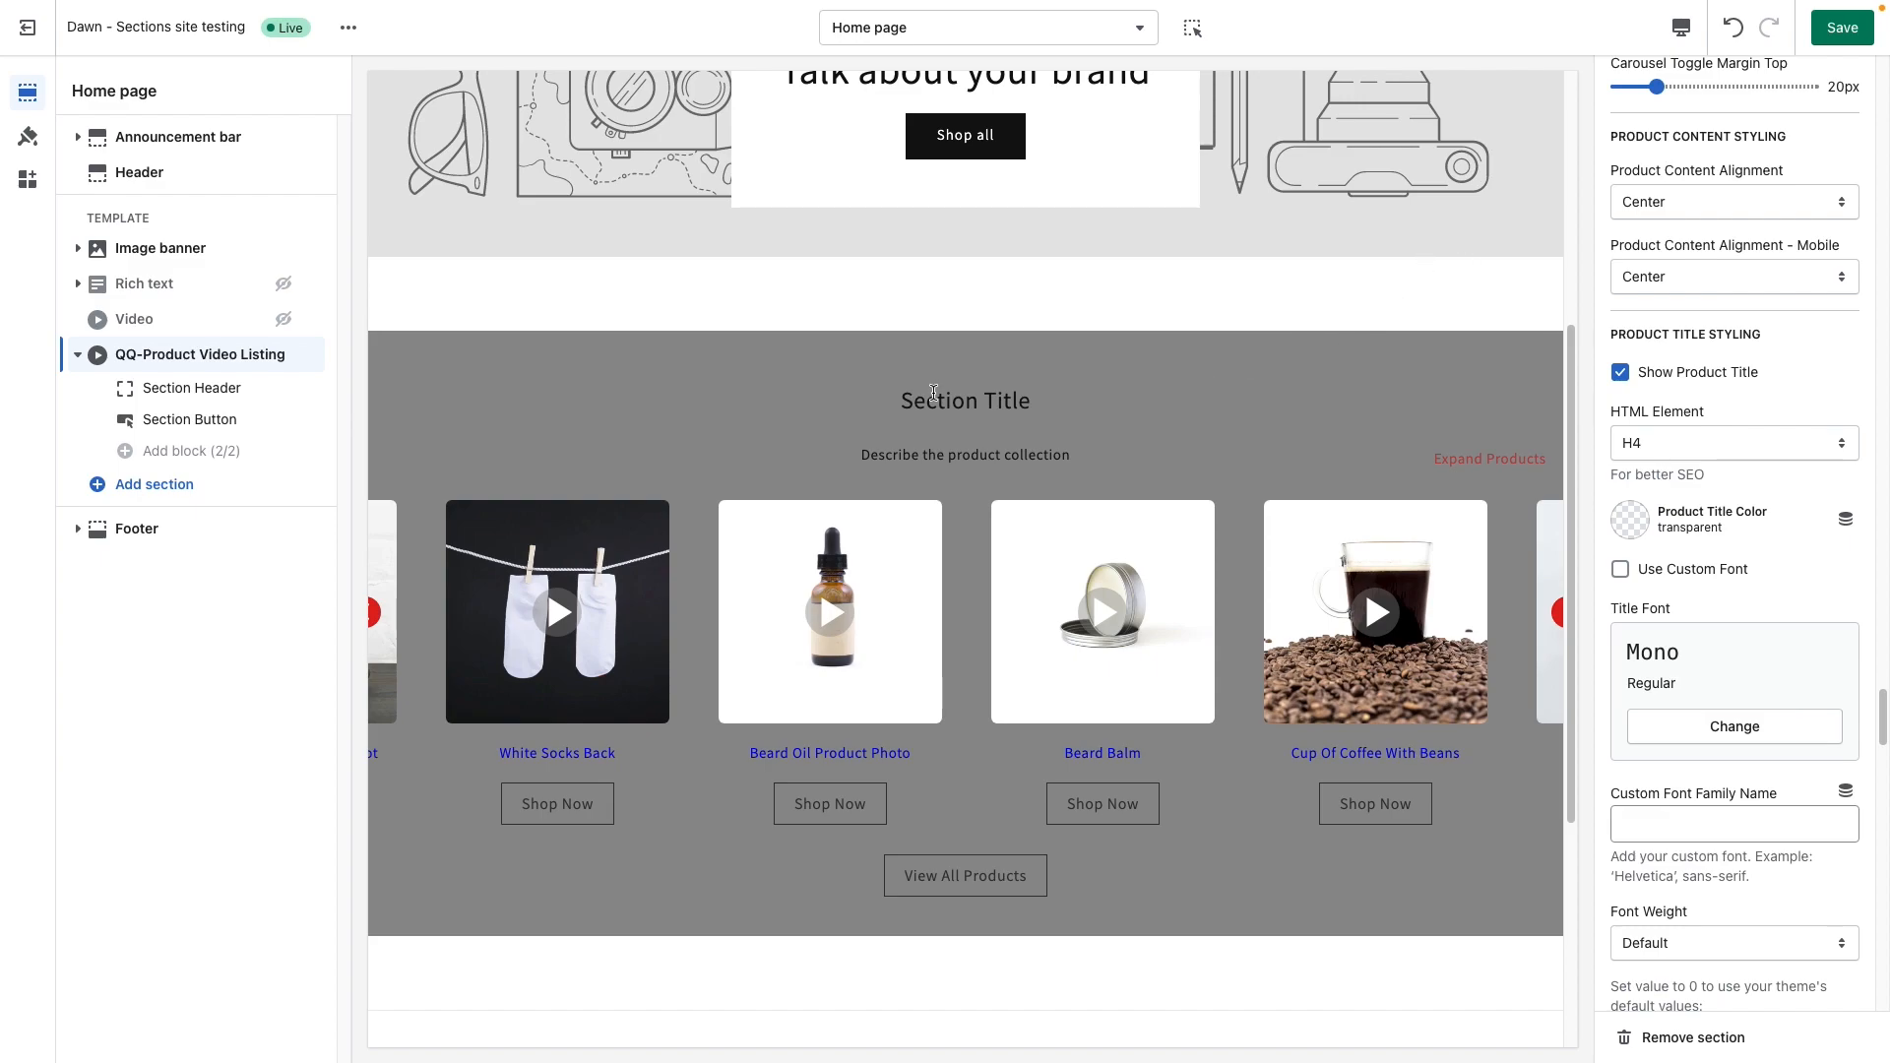
drag(1031, 404, 876, 396)
click(965, 401)
Try H2 as the HTML Element for the product title and return it to H4.
click(1823, 430)
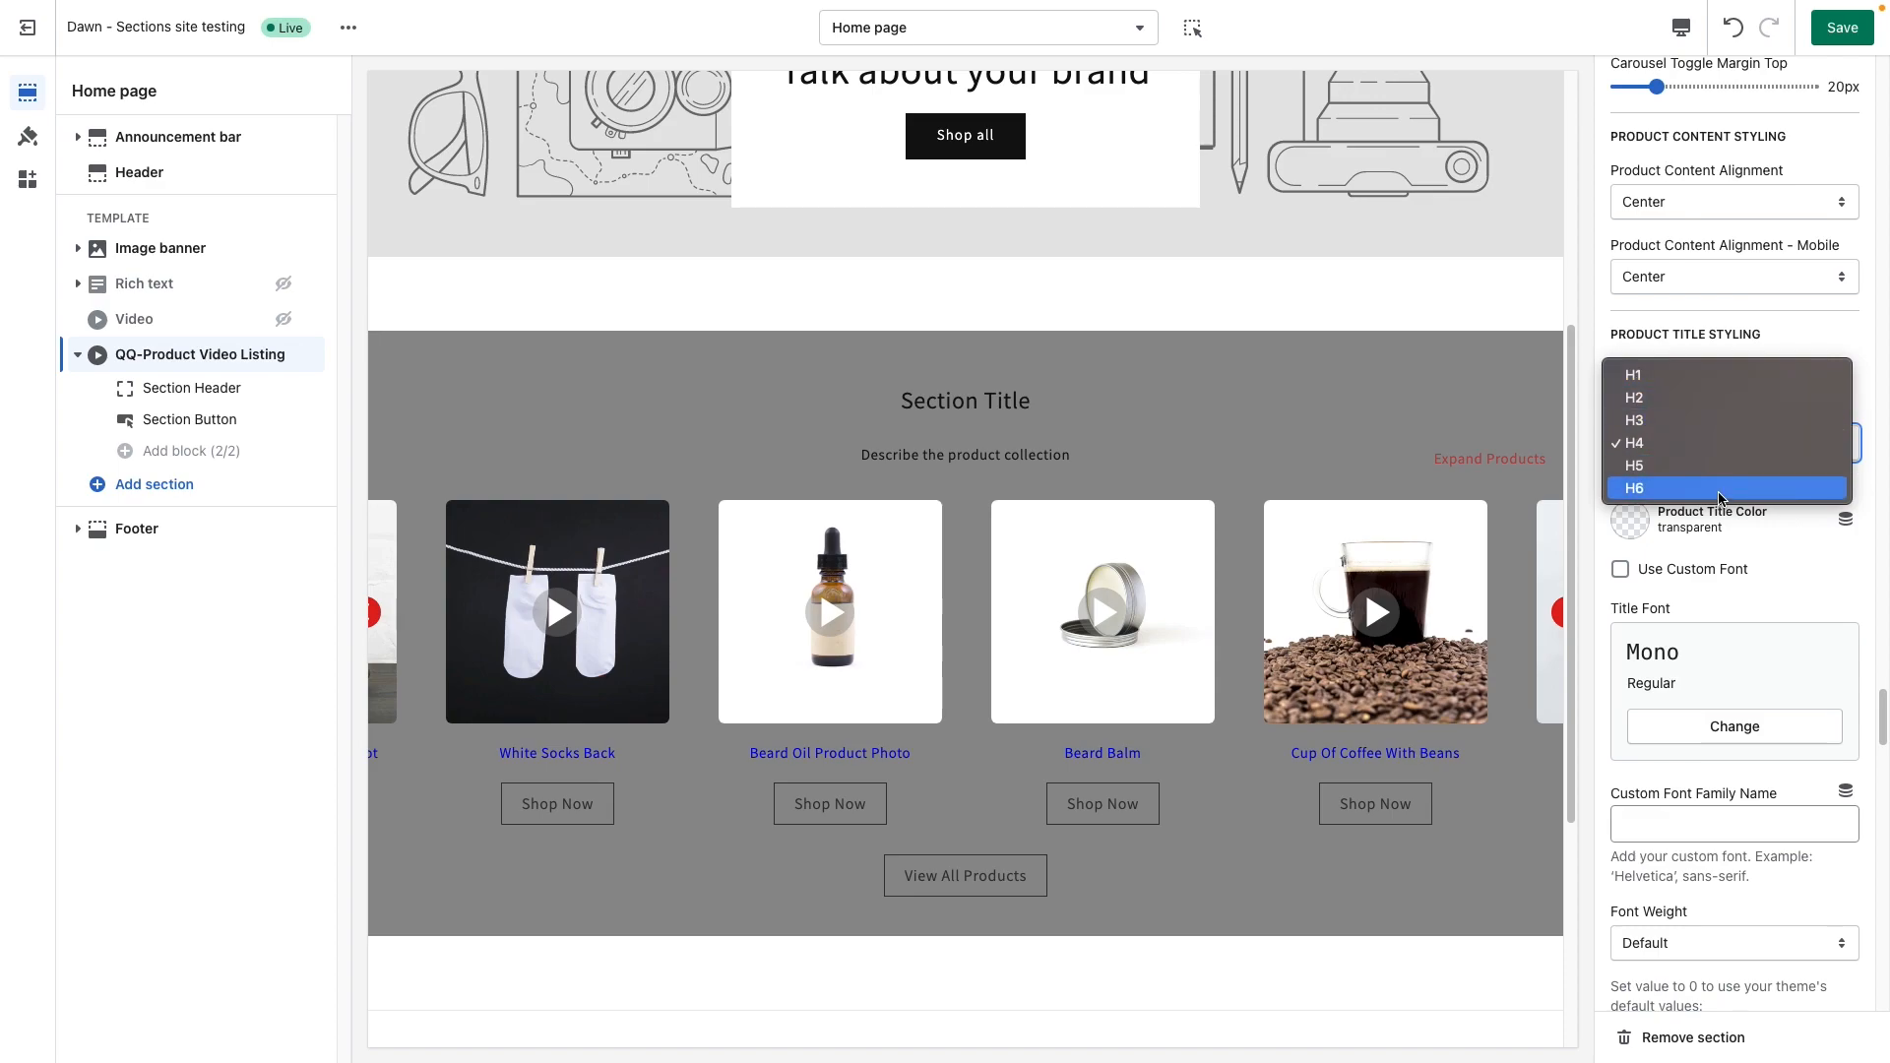
click(1684, 399)
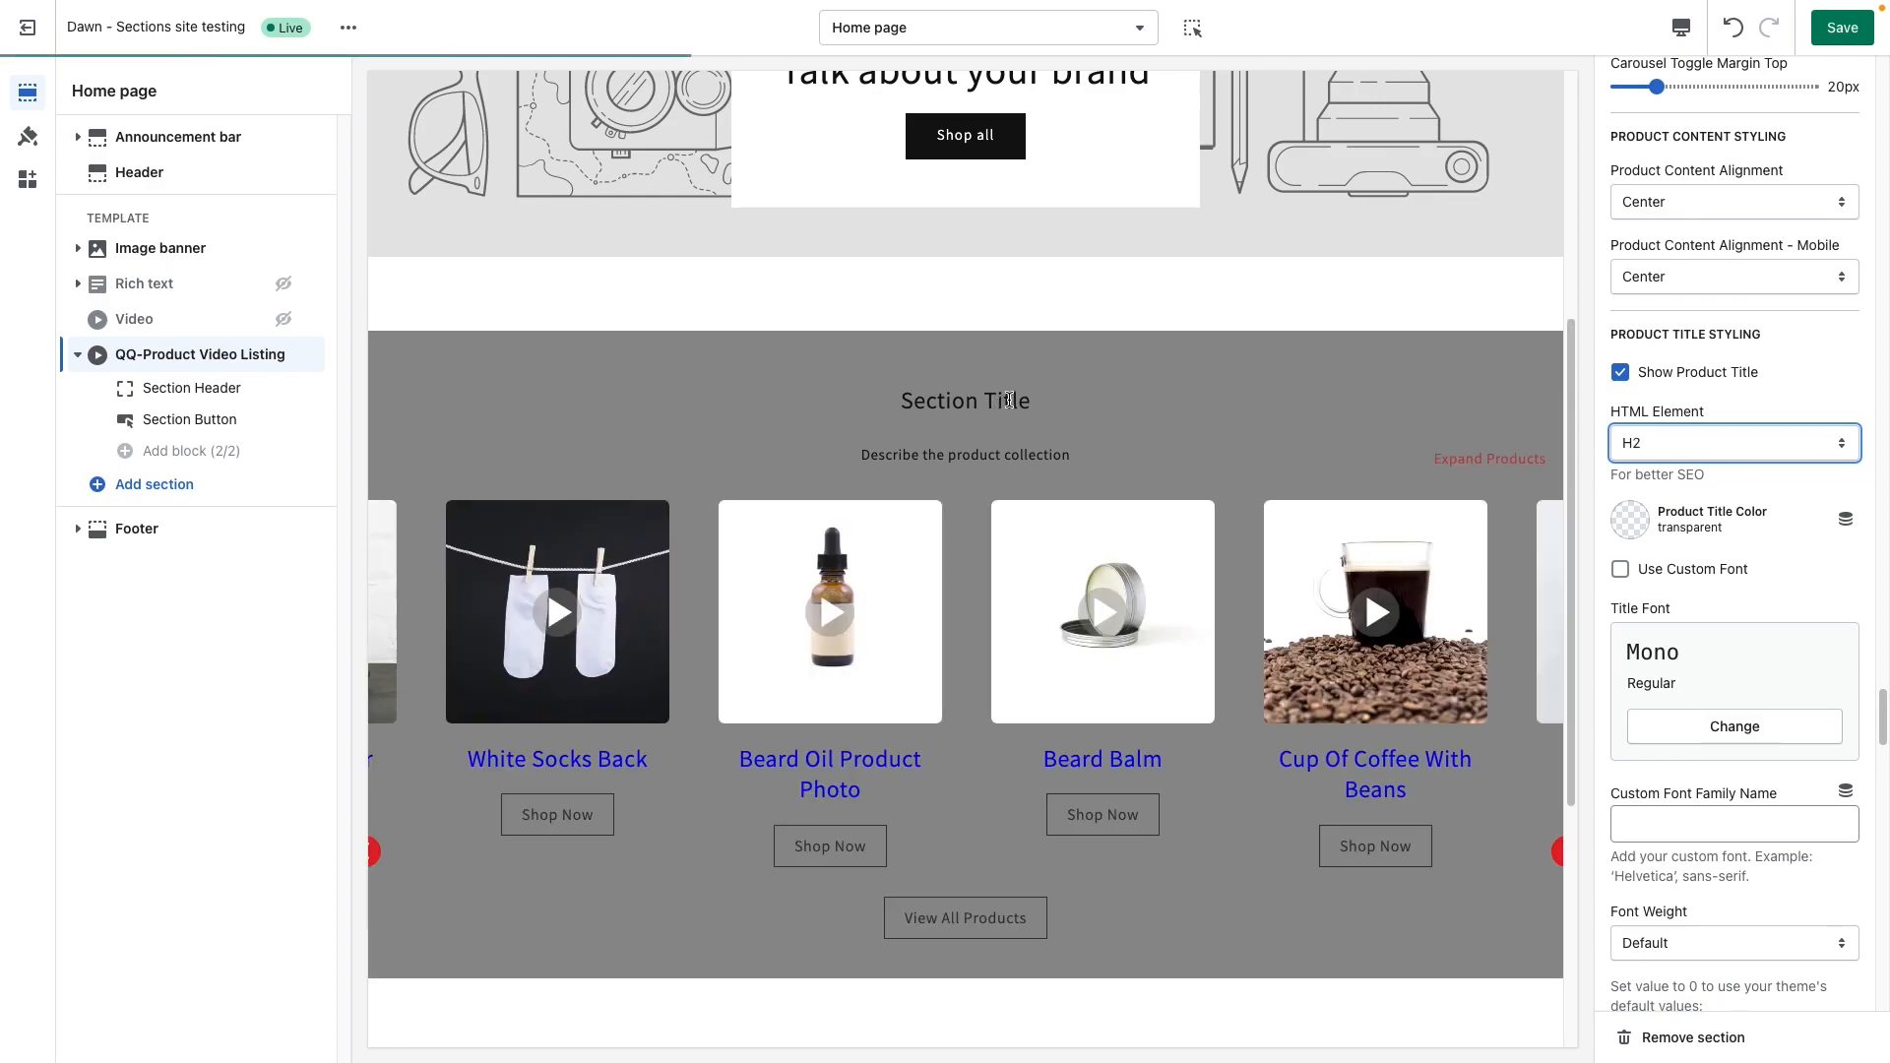
click(1124, 411)
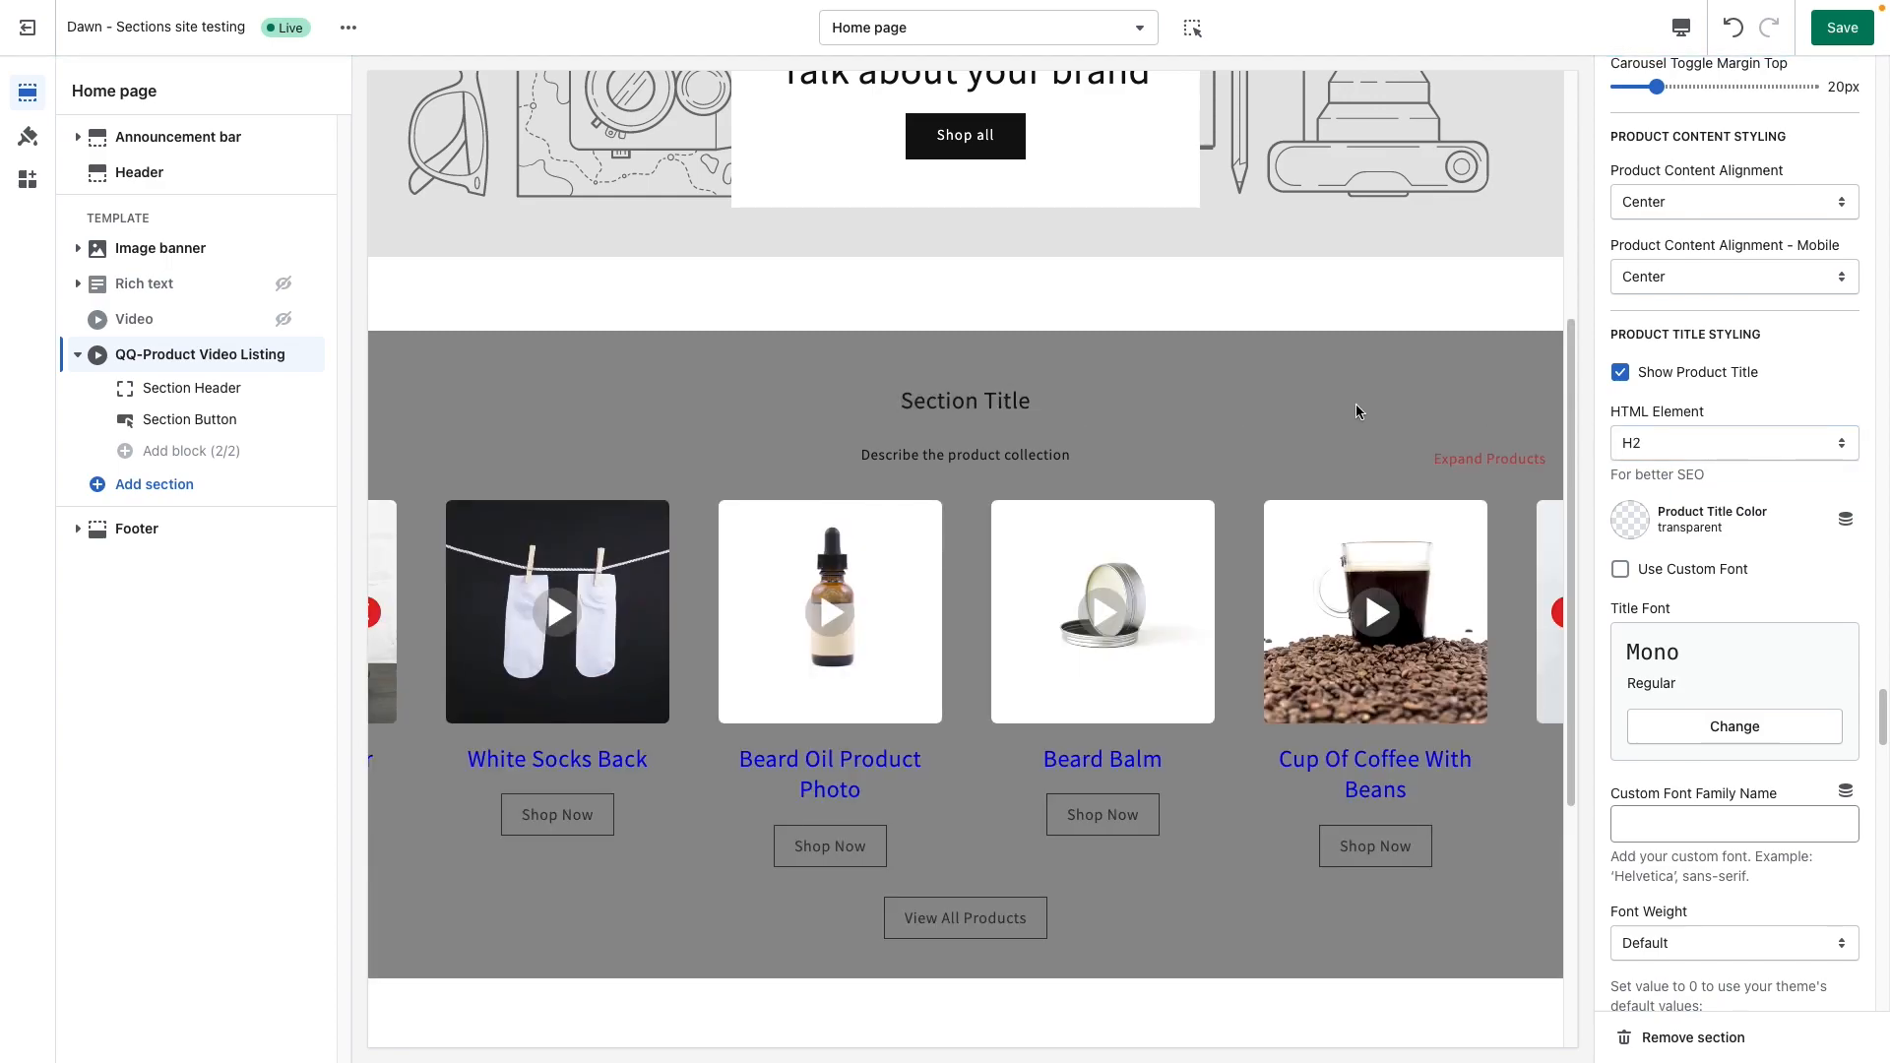
click(1675, 449)
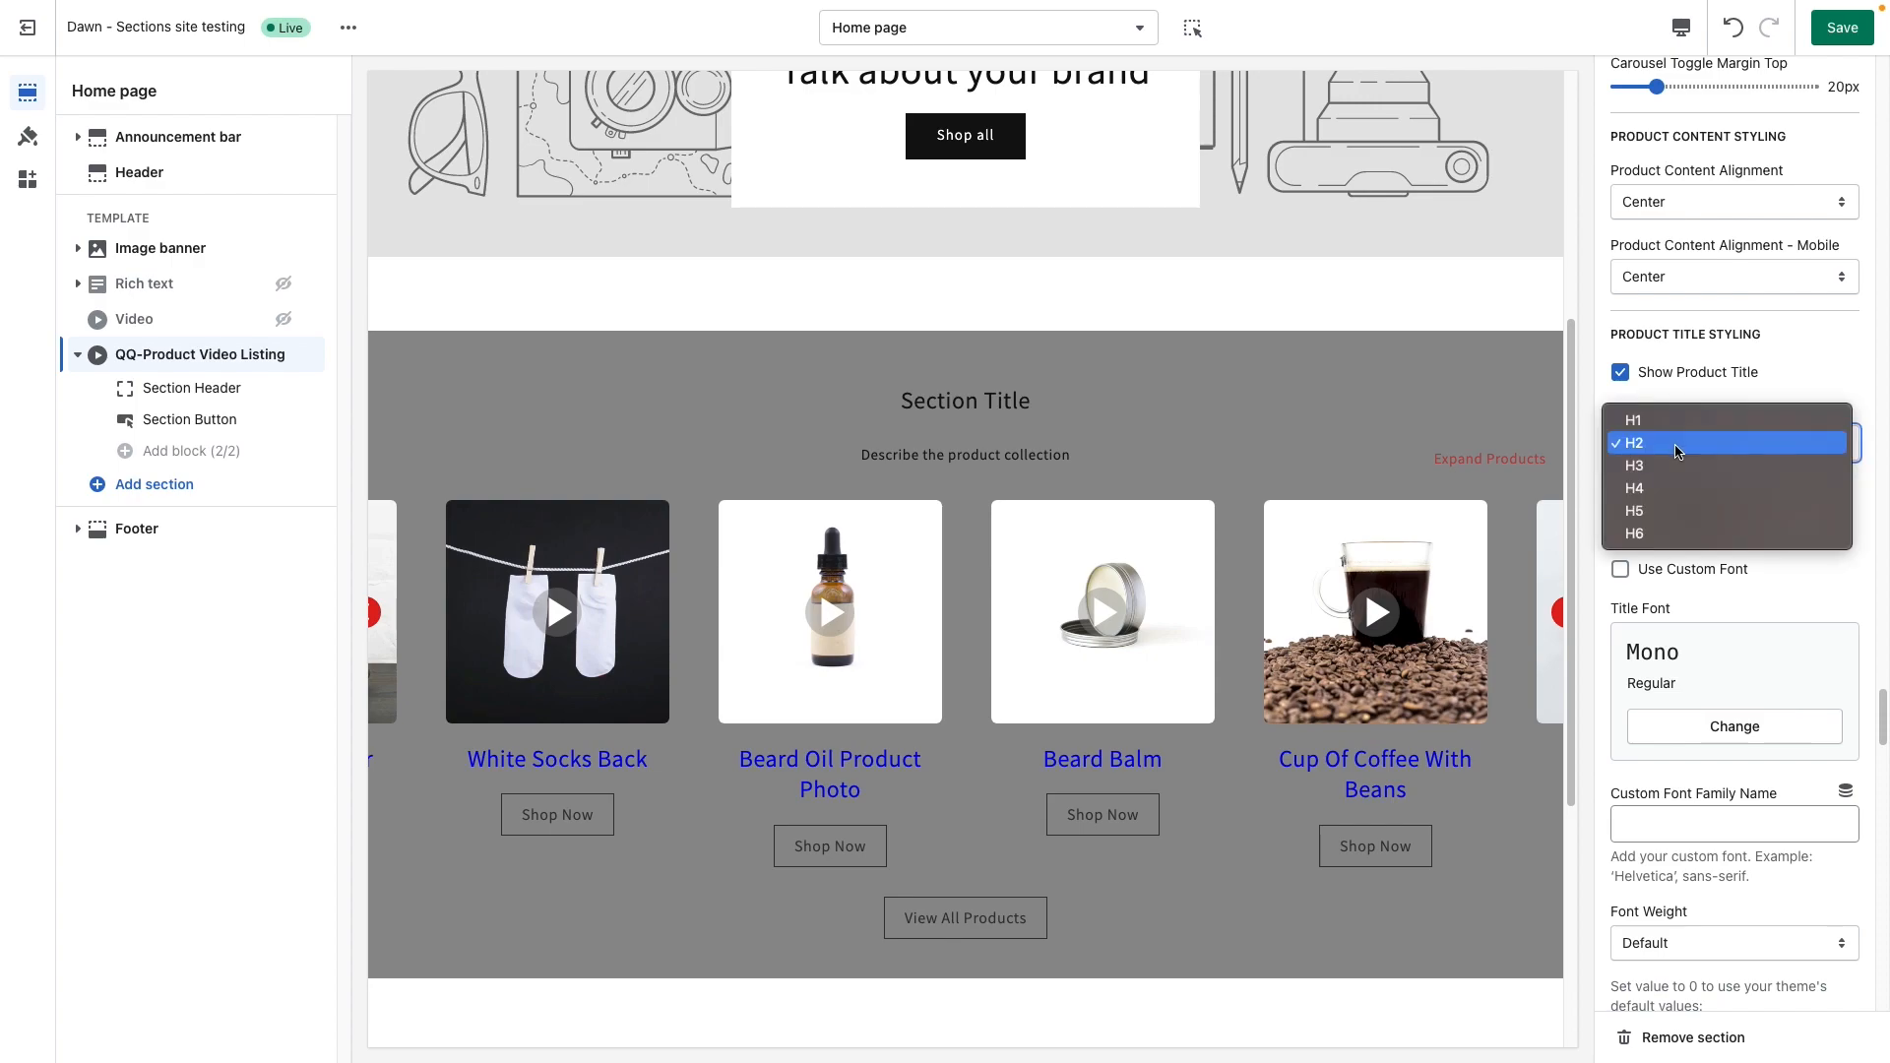
click(1689, 494)
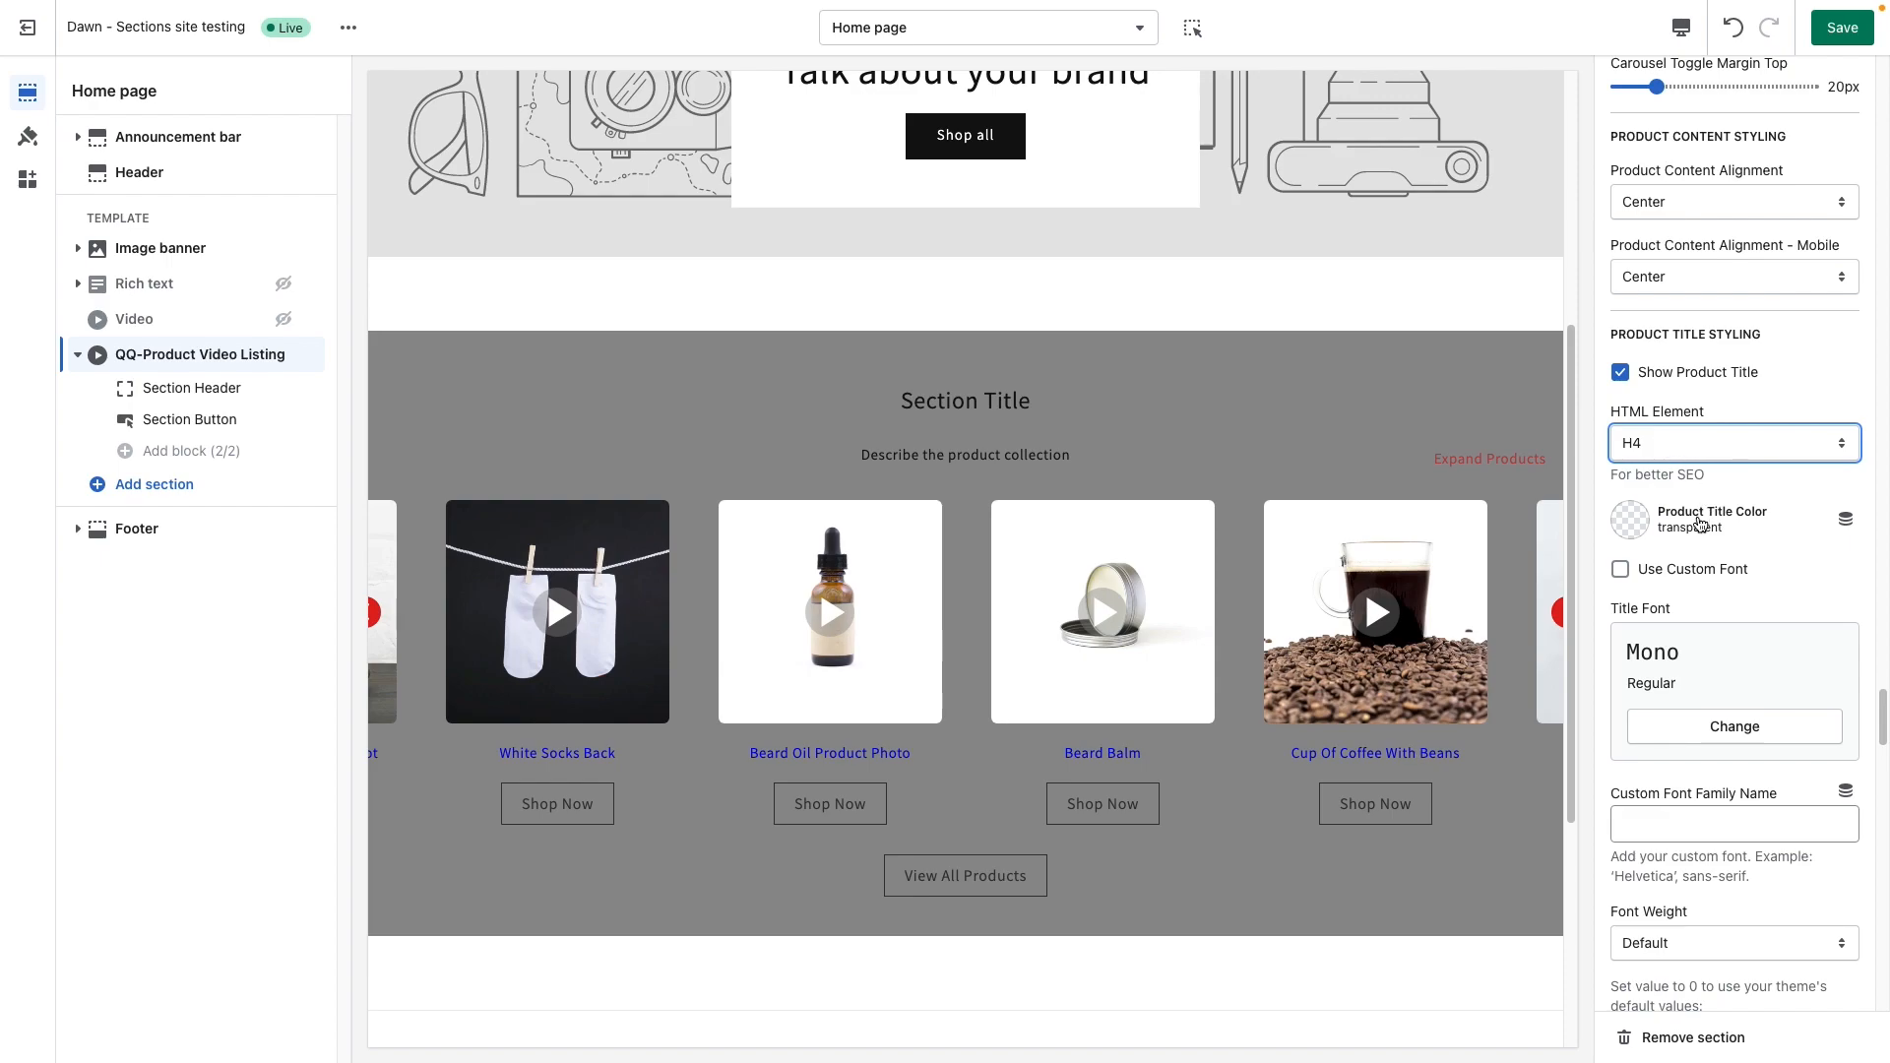
Try red #E22120 for Product Title Color, and set the color to #121212.
scroll(1700, 521, down, 1)
scroll(1715, 521, down, 1)
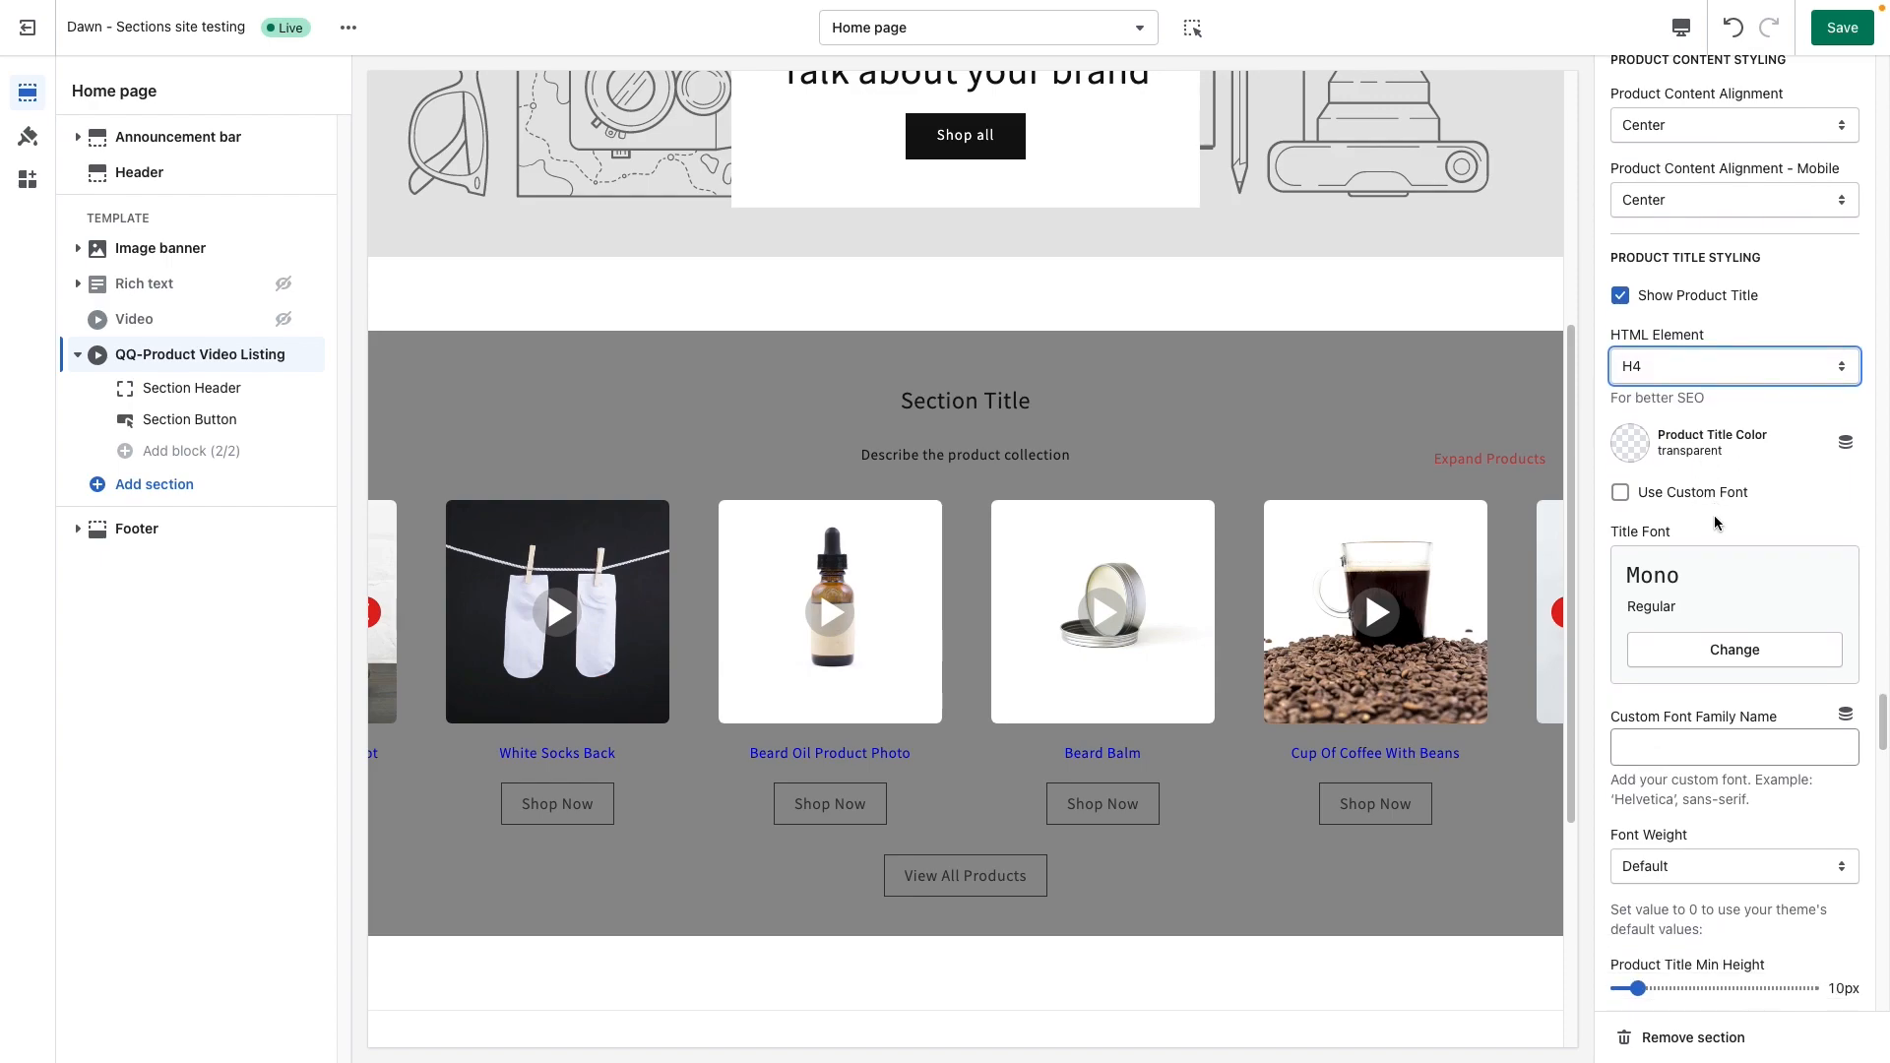
click(1627, 448)
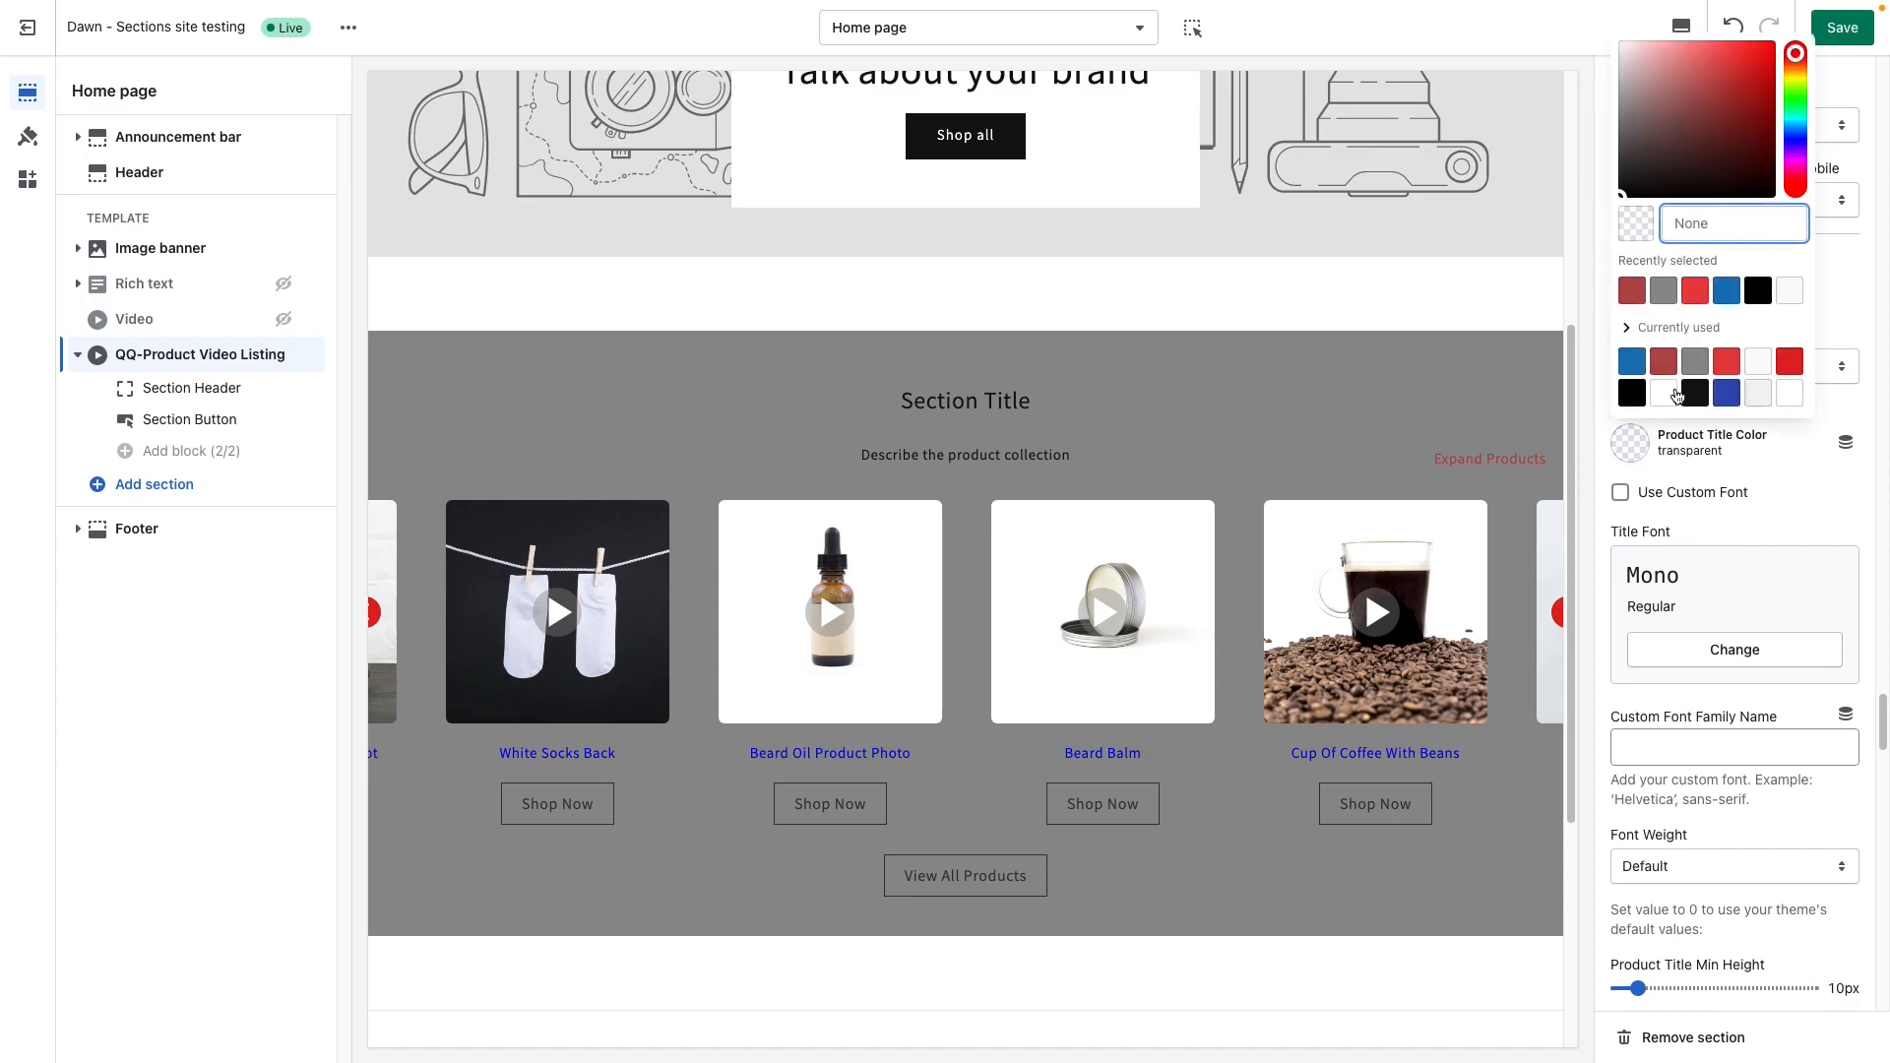
click(1790, 361)
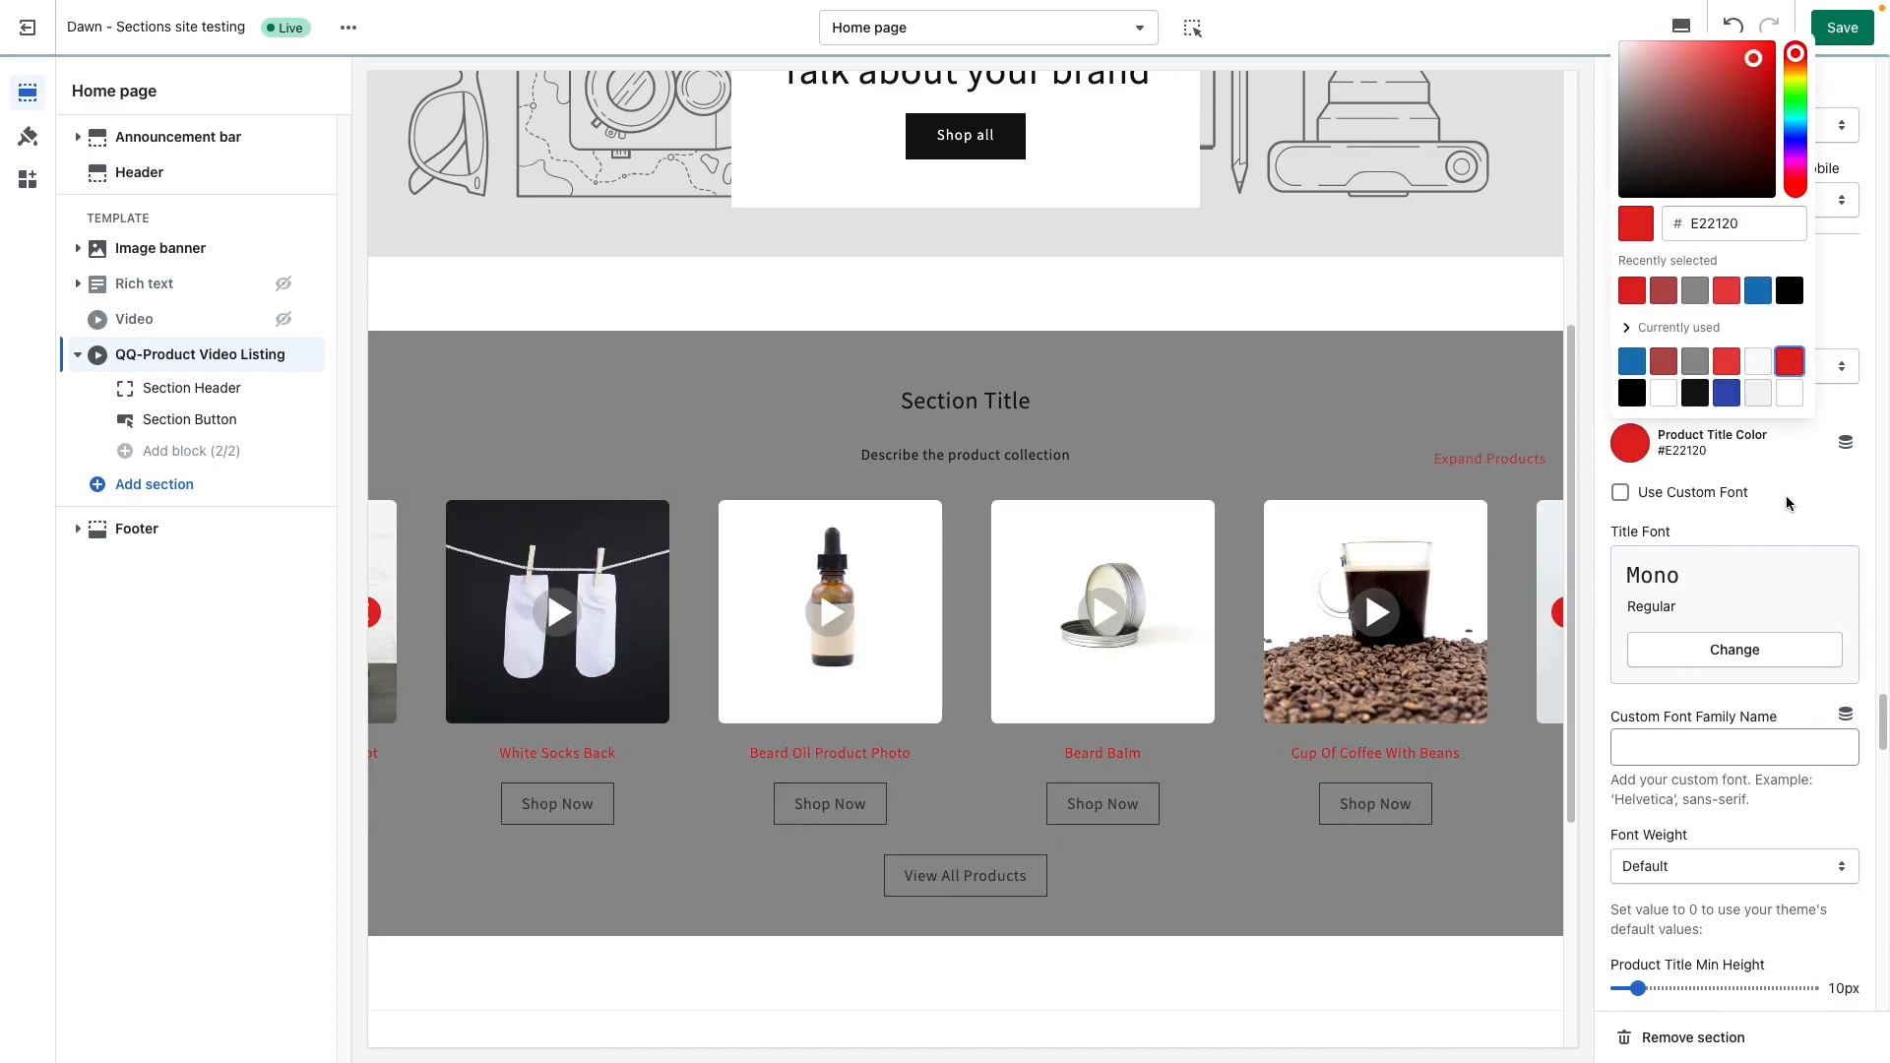
click(1700, 395)
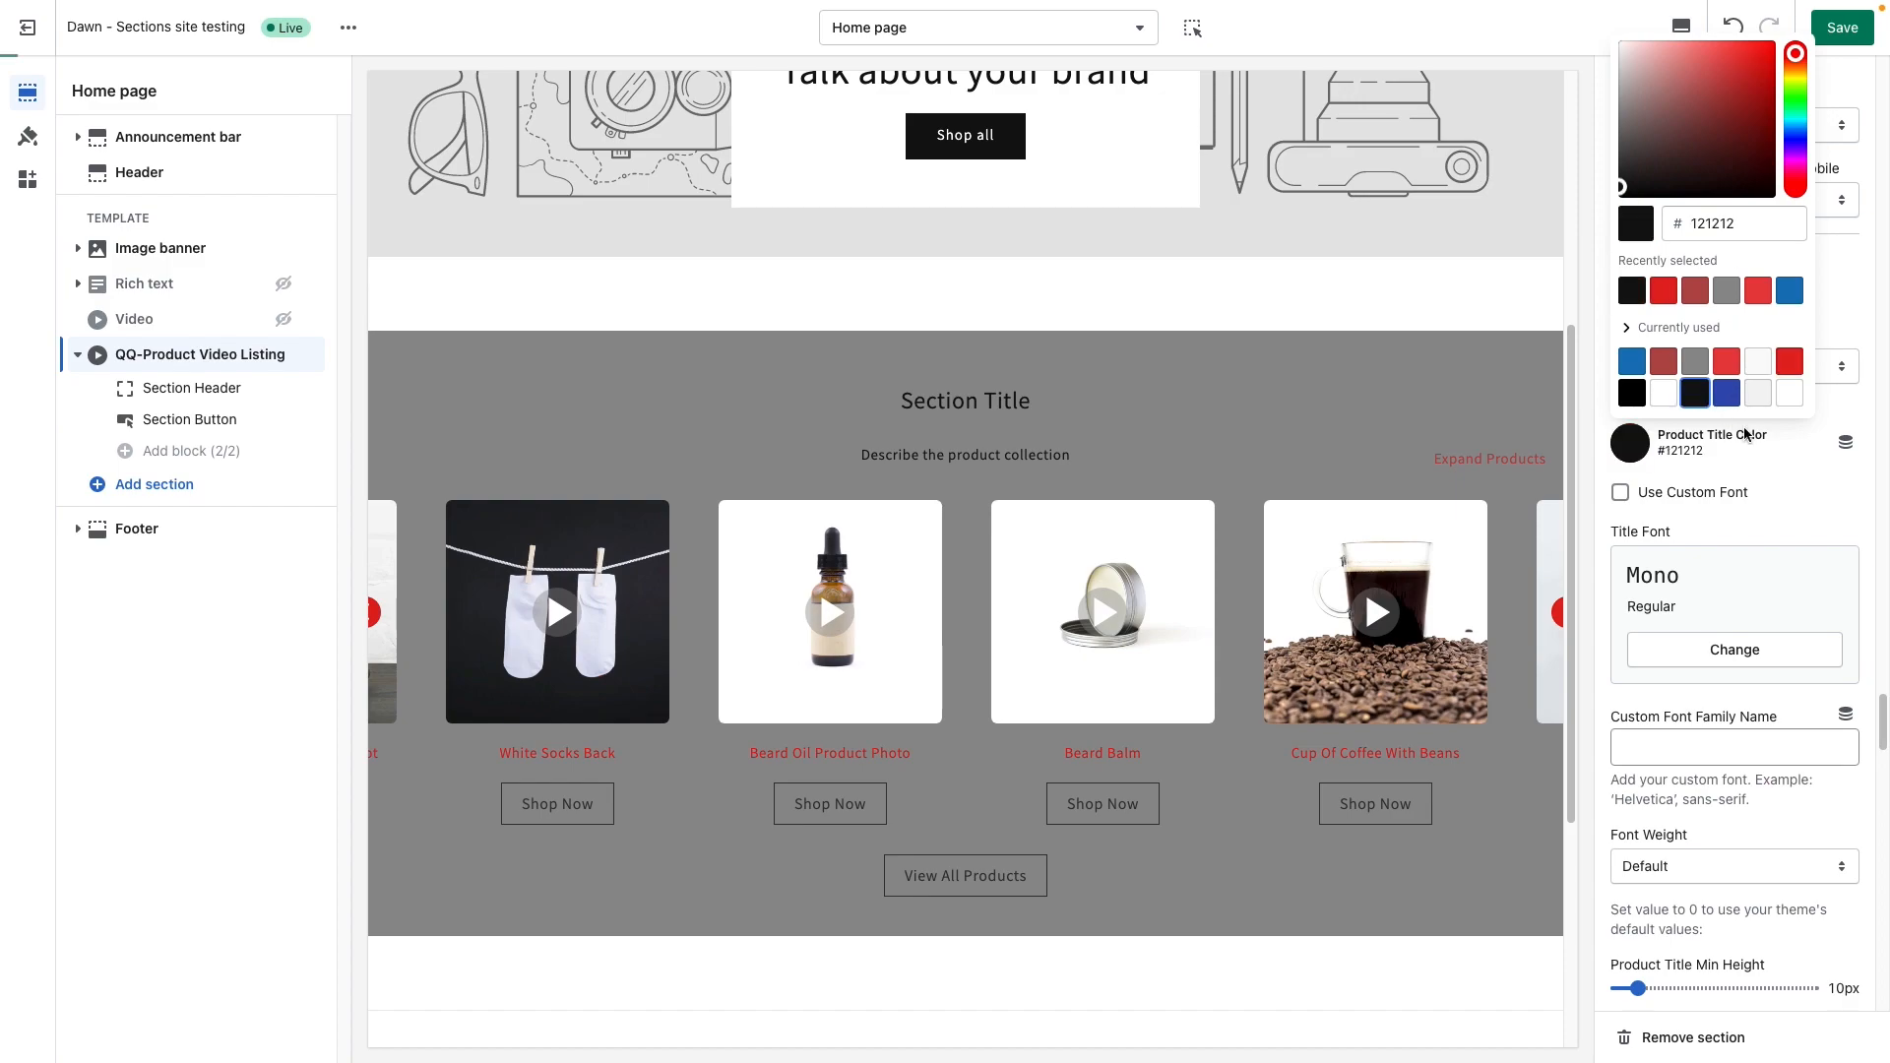
click(1788, 489)
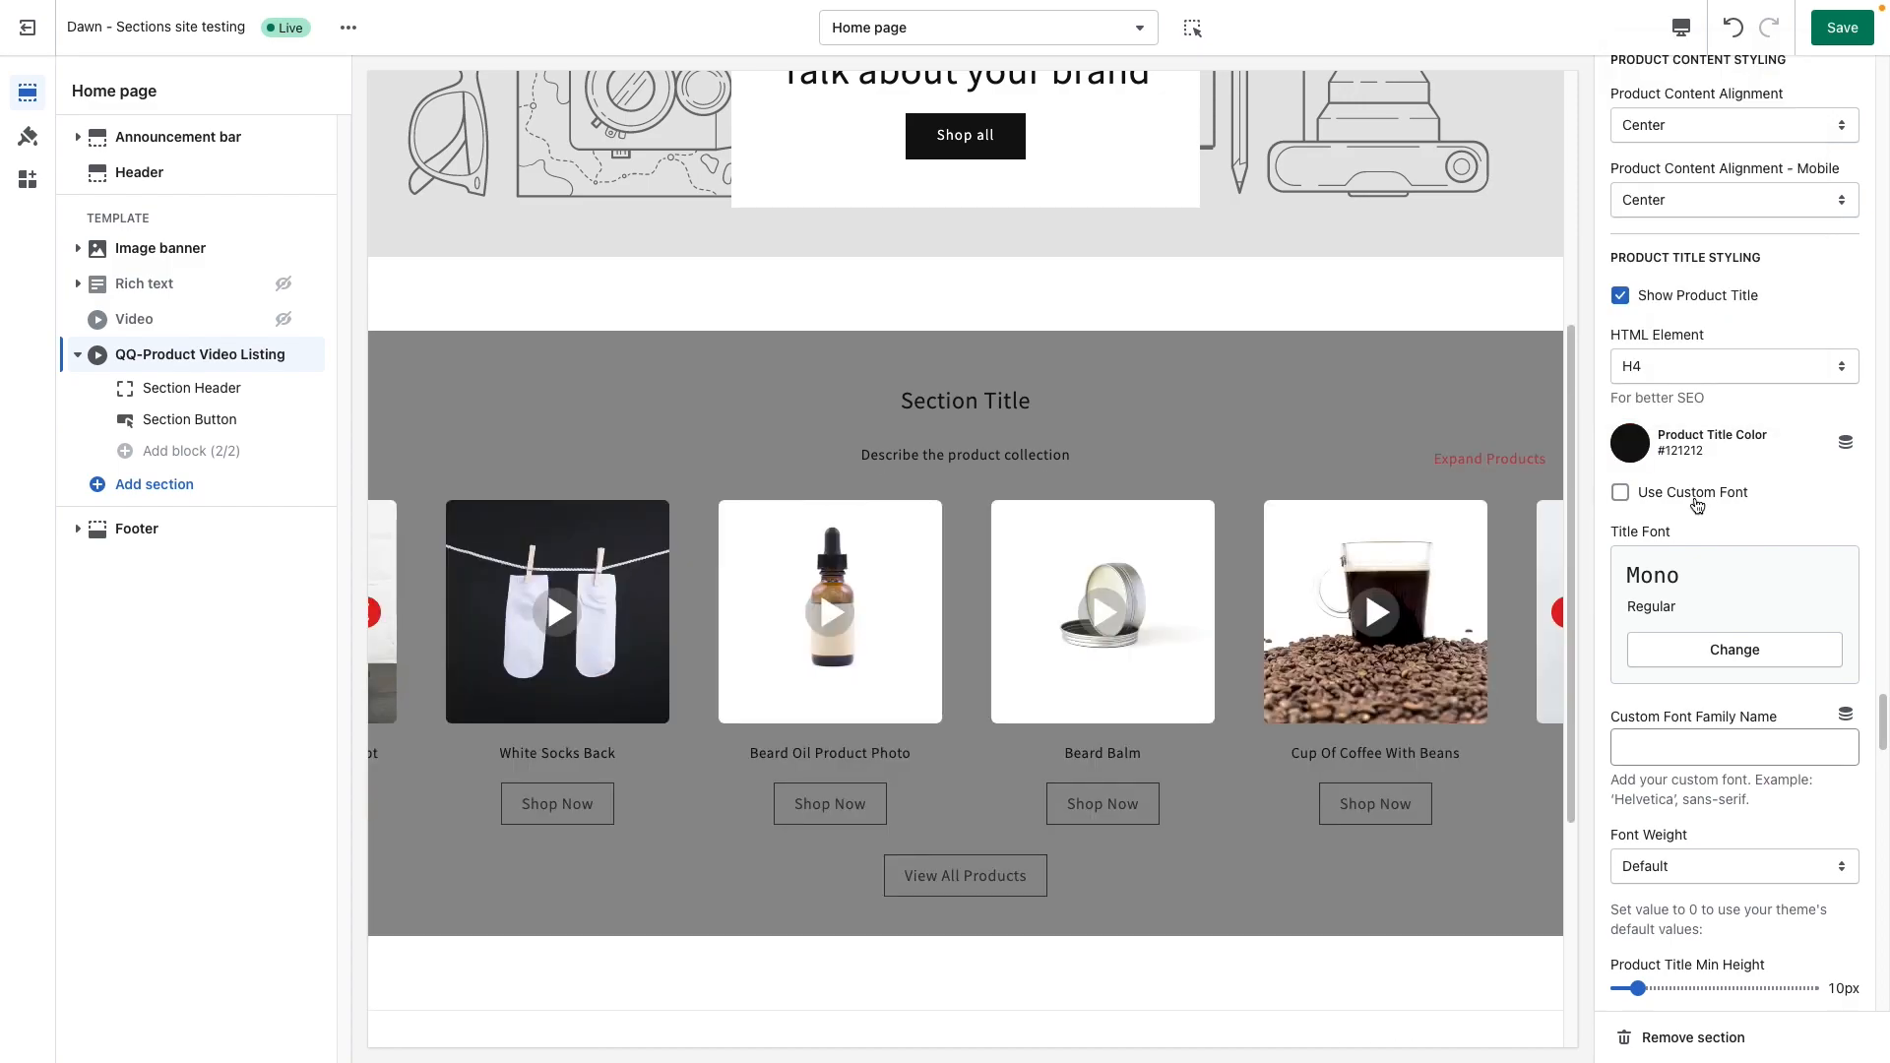
Set the product title Font Weight to 700 (Bold) and advance the preview carousel by two products.
scroll(1697, 502, down, 3)
scroll(1710, 526, down, 5)
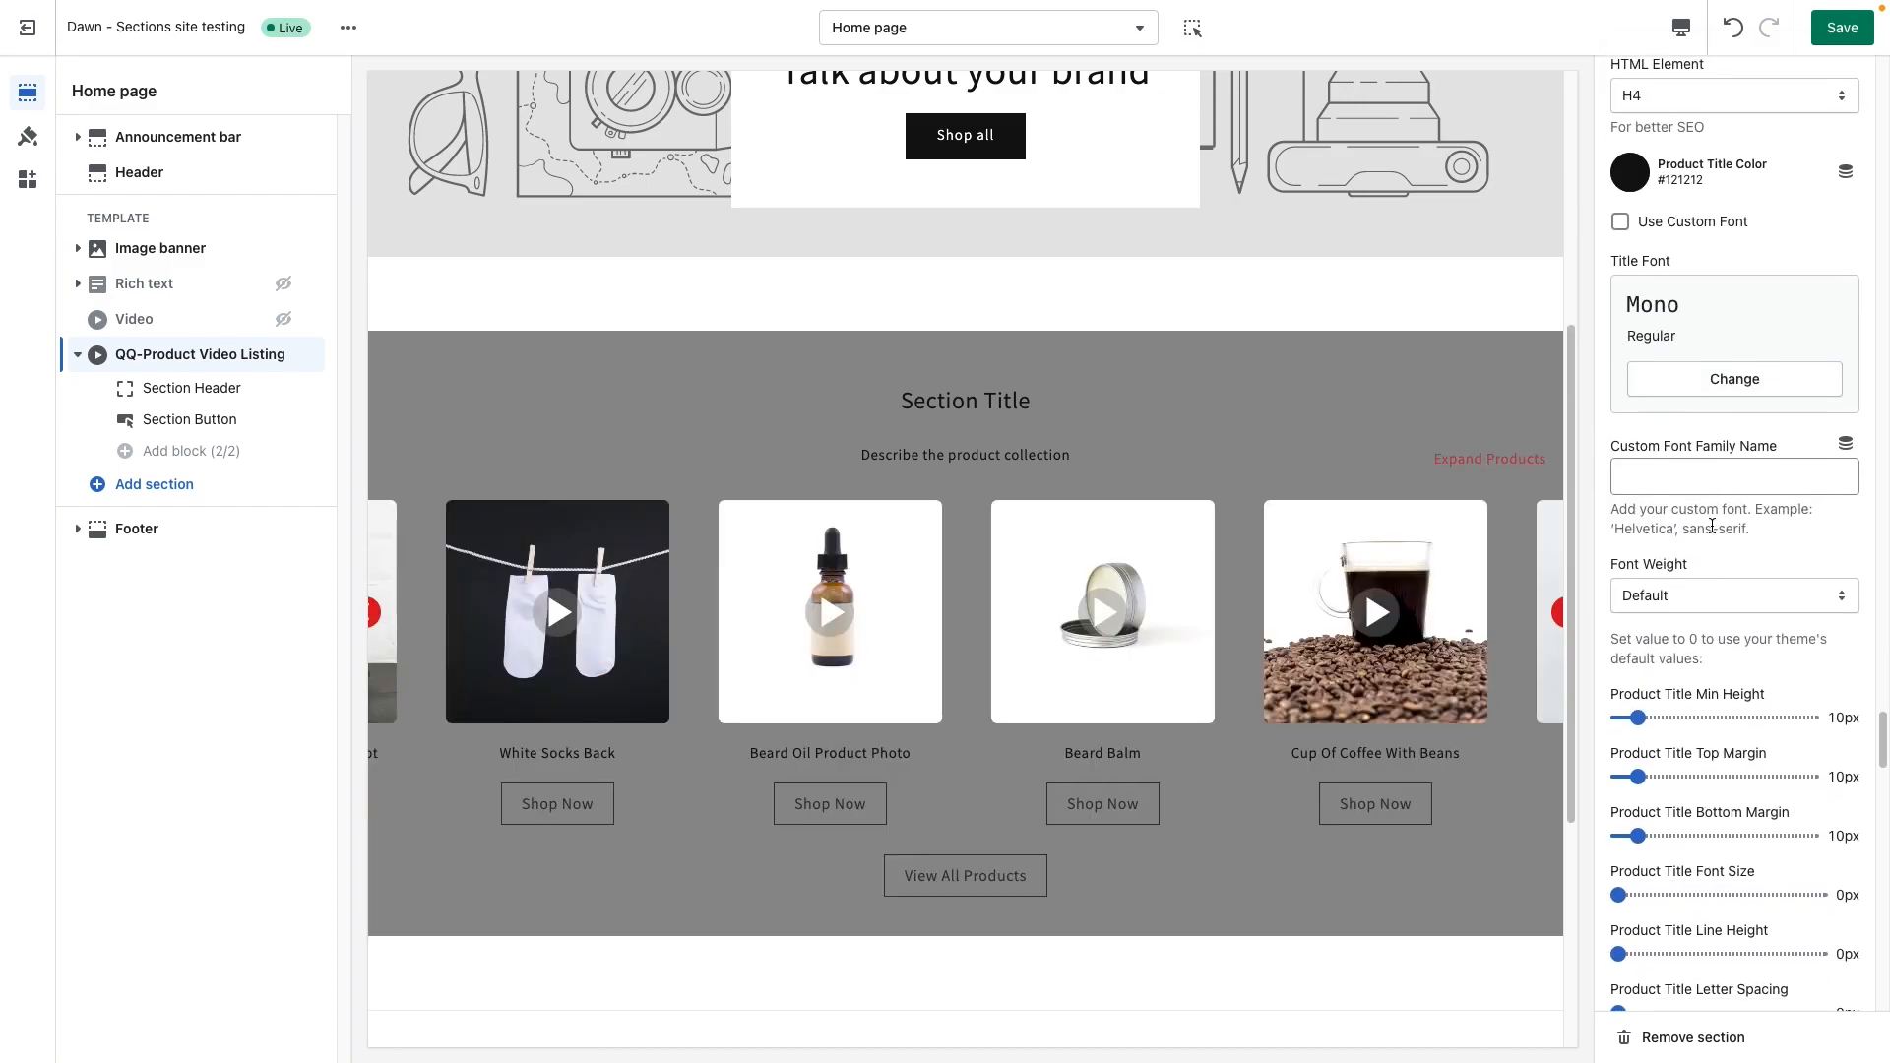
click(1686, 386)
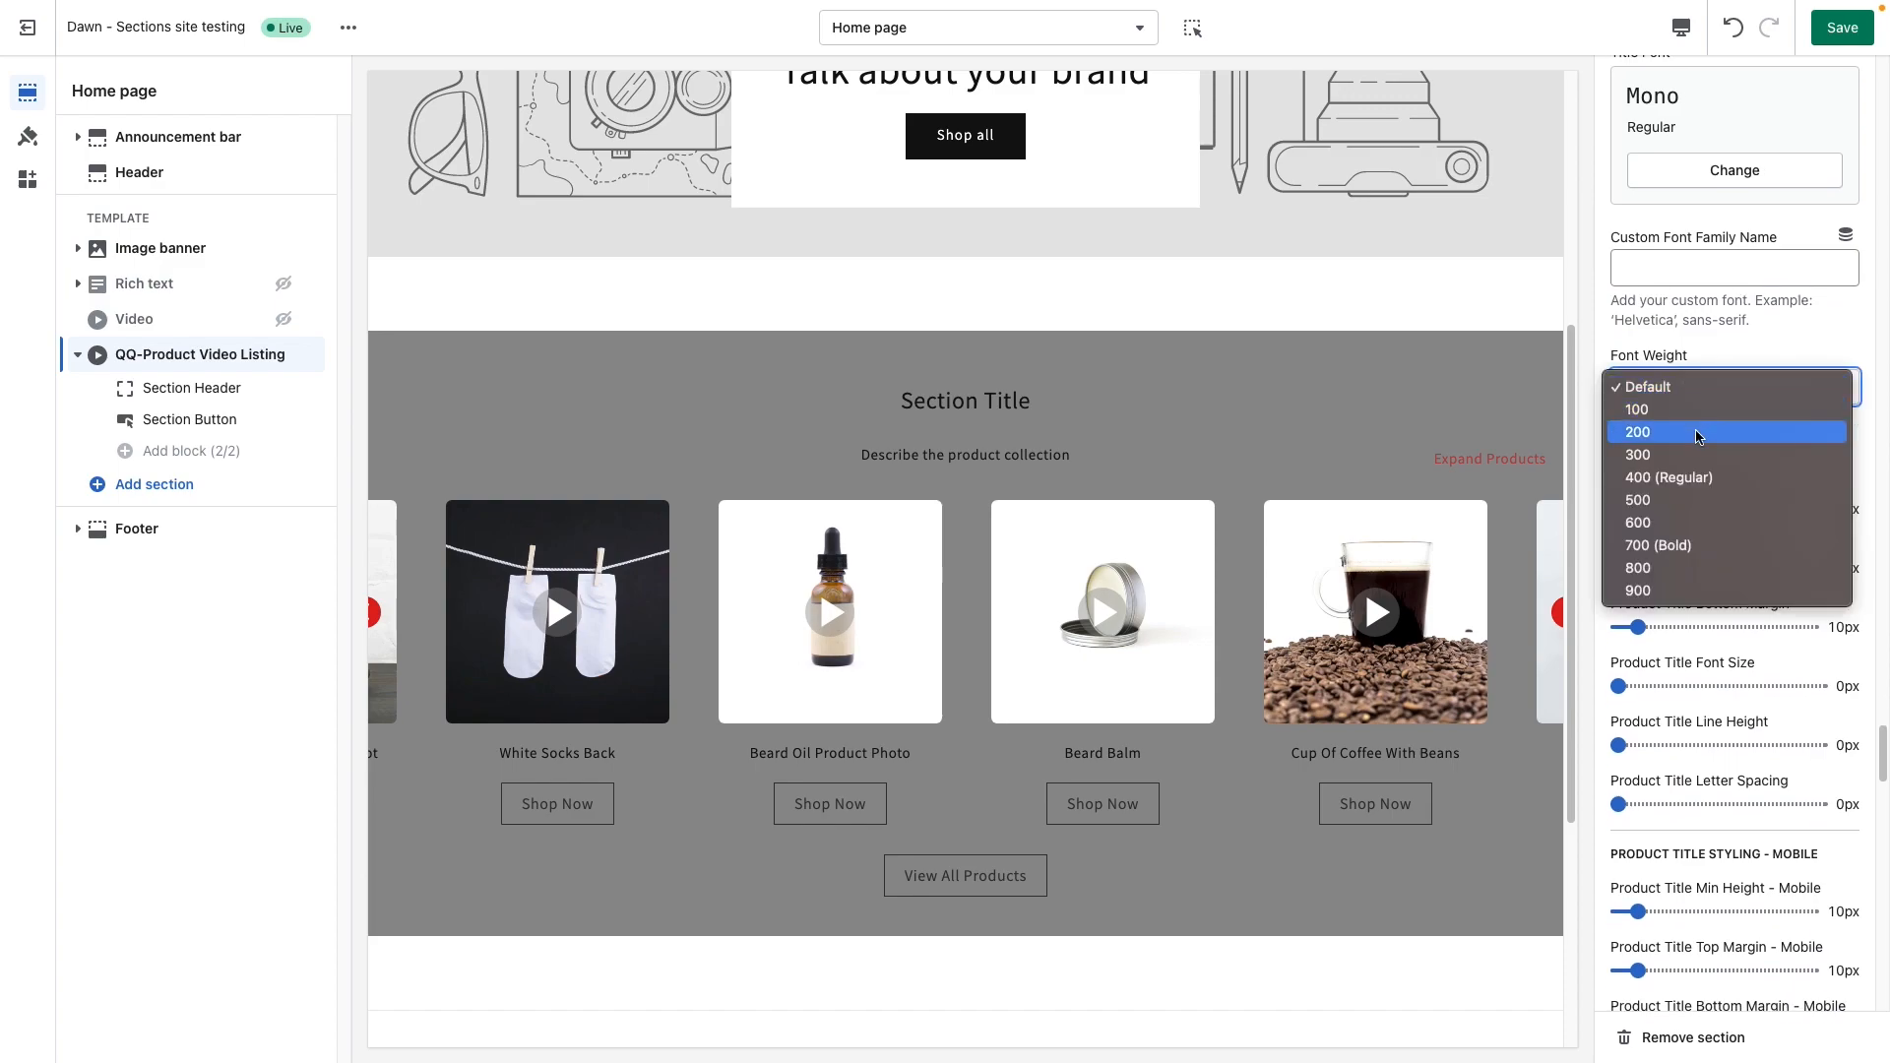
click(1700, 550)
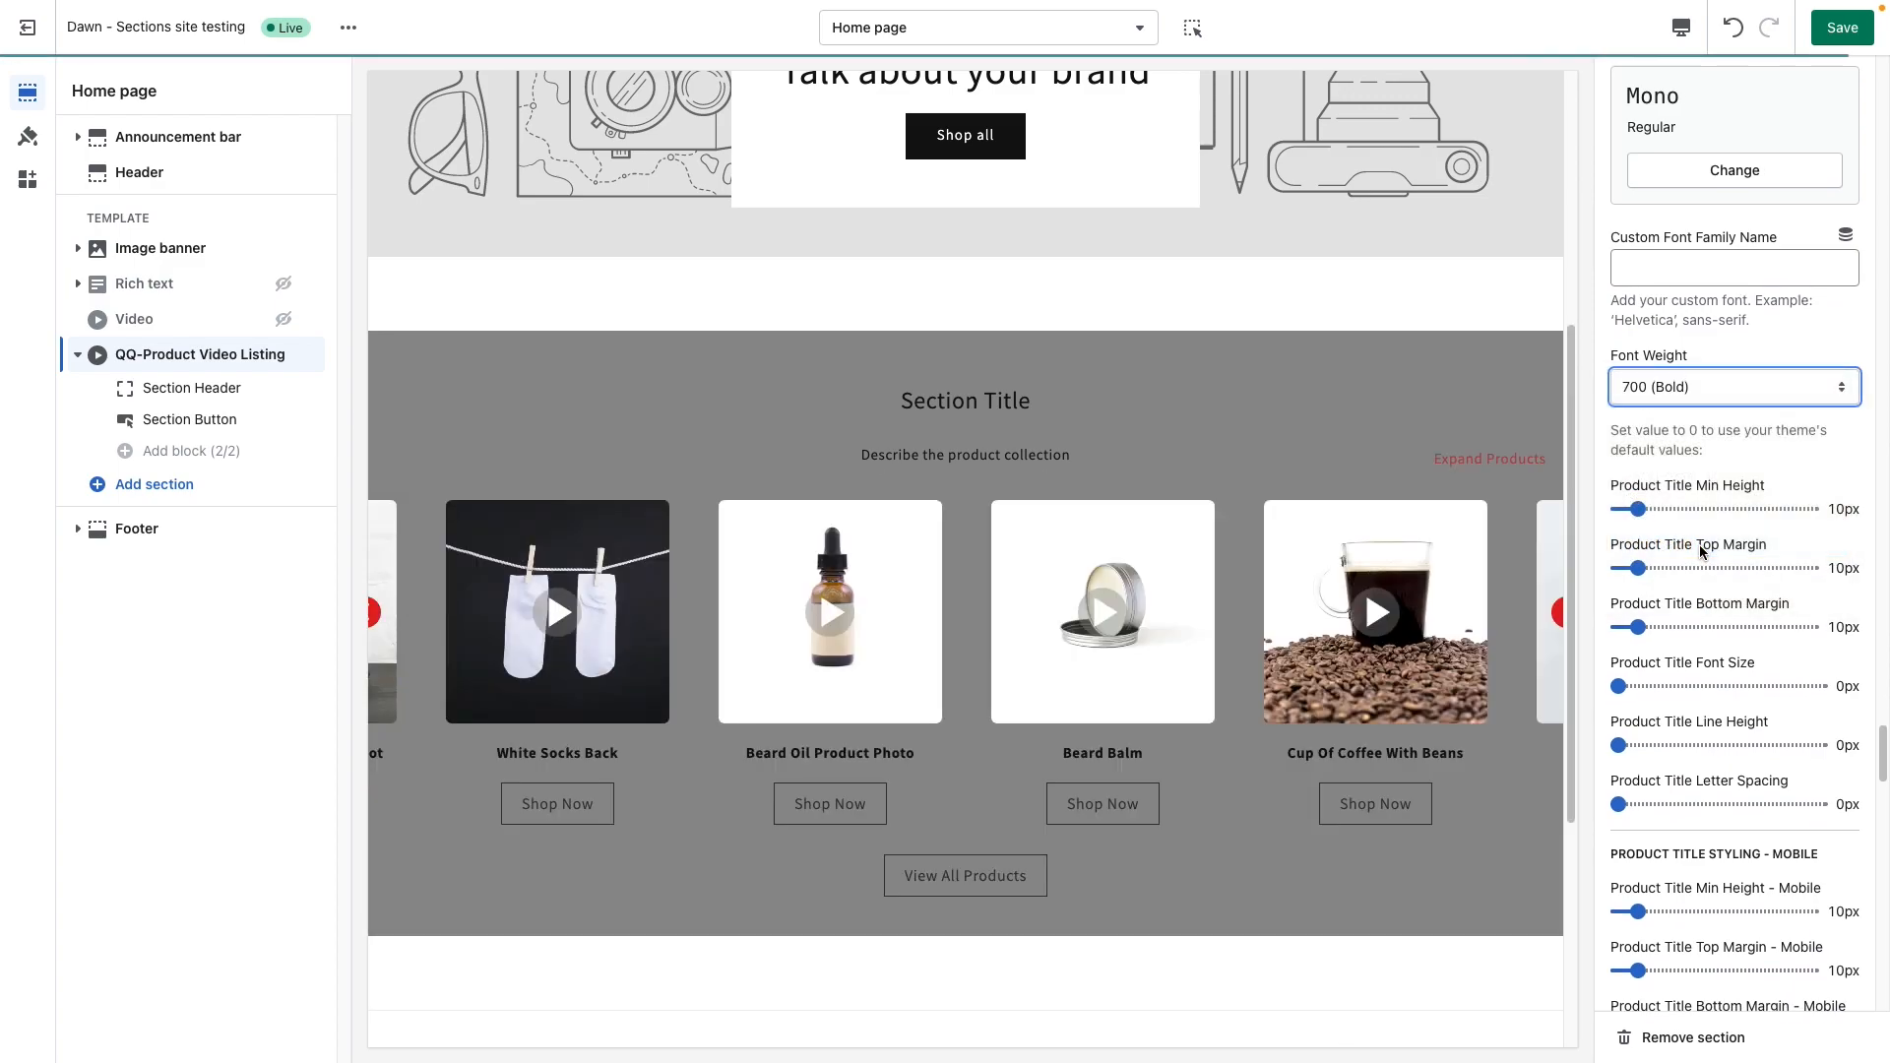
scroll(1704, 546, down, 1)
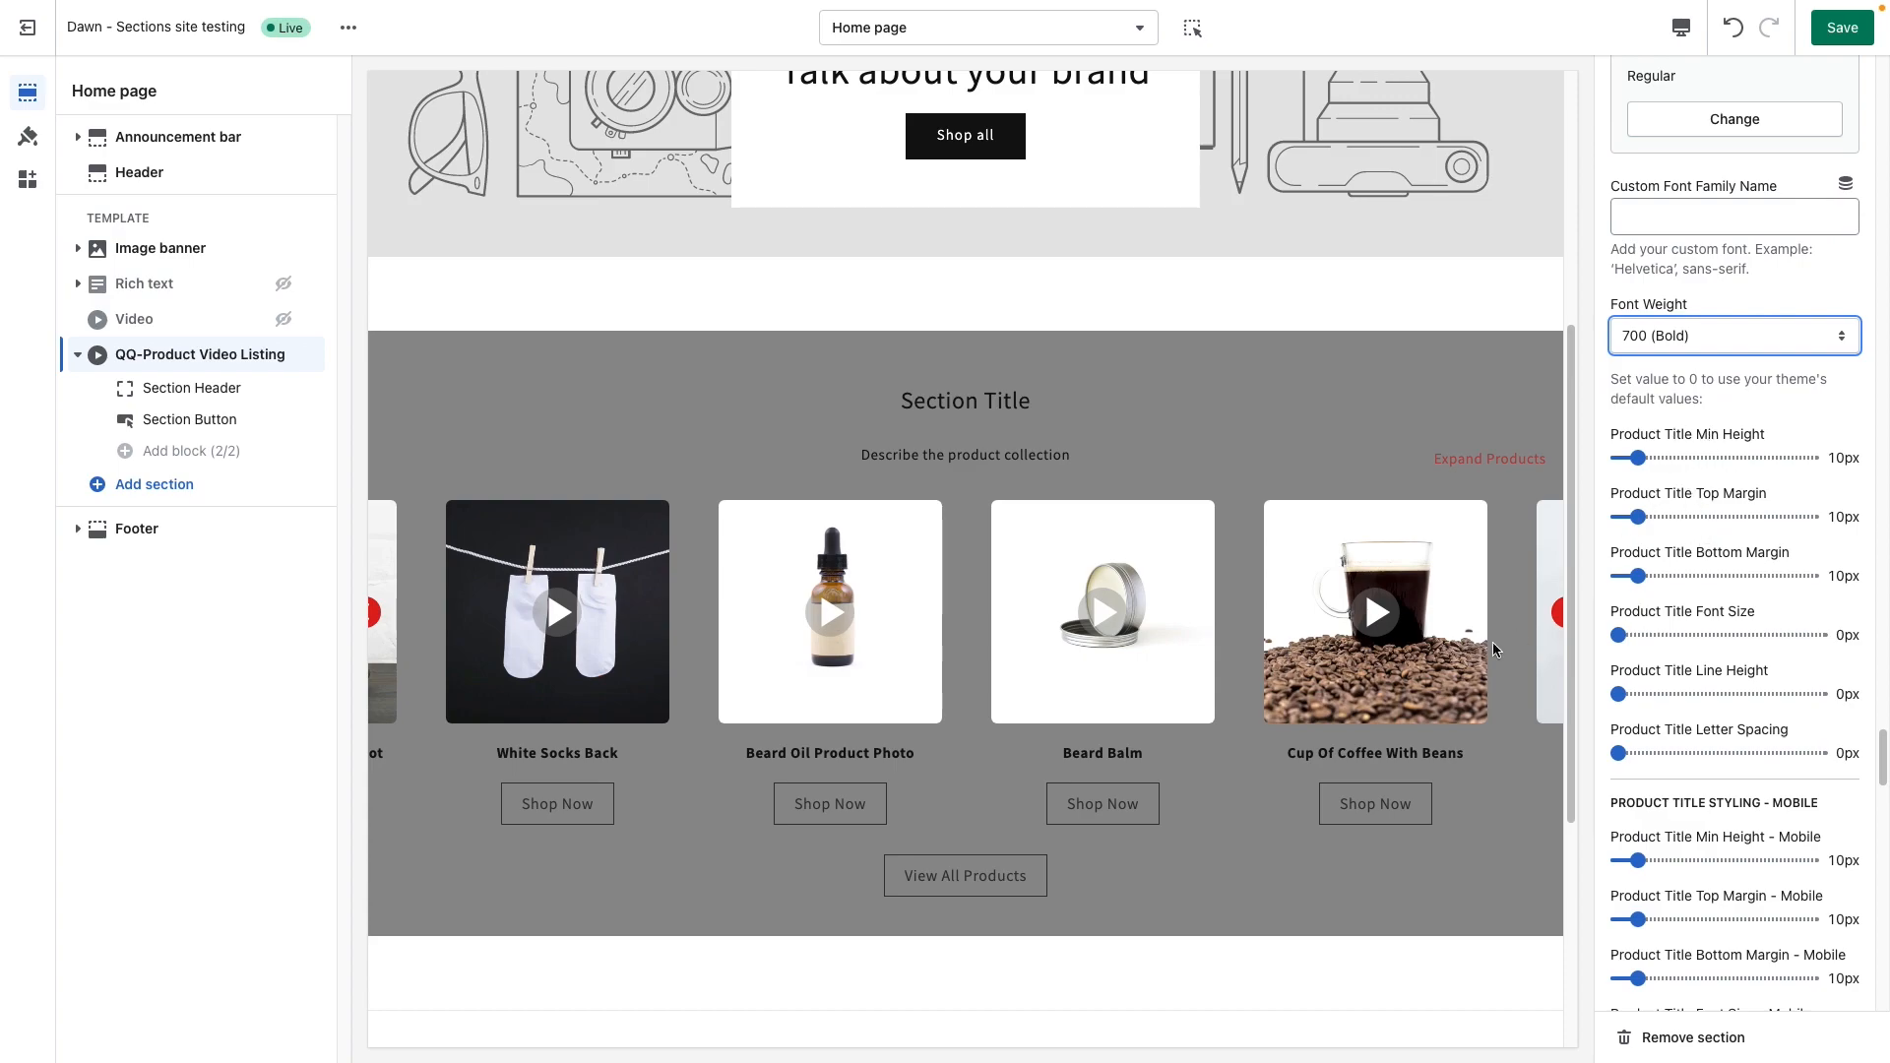
click(1557, 615)
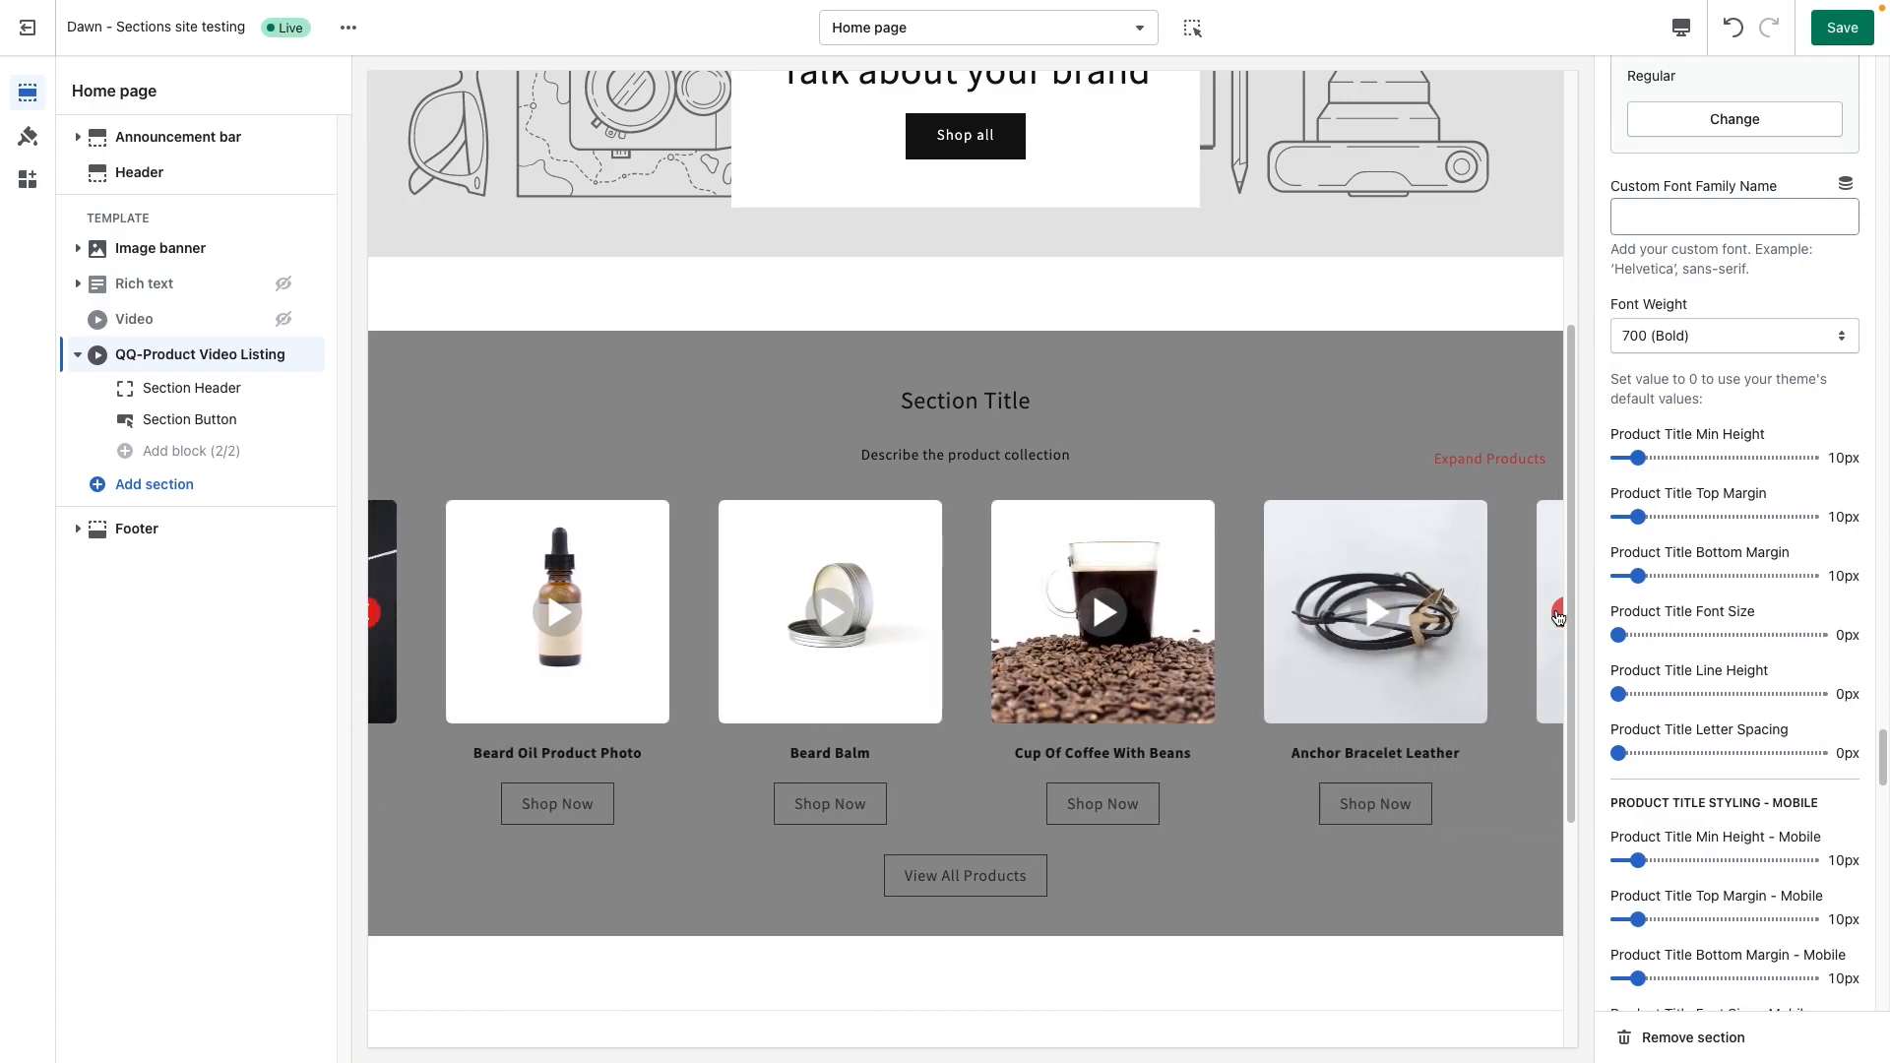
click(1557, 615)
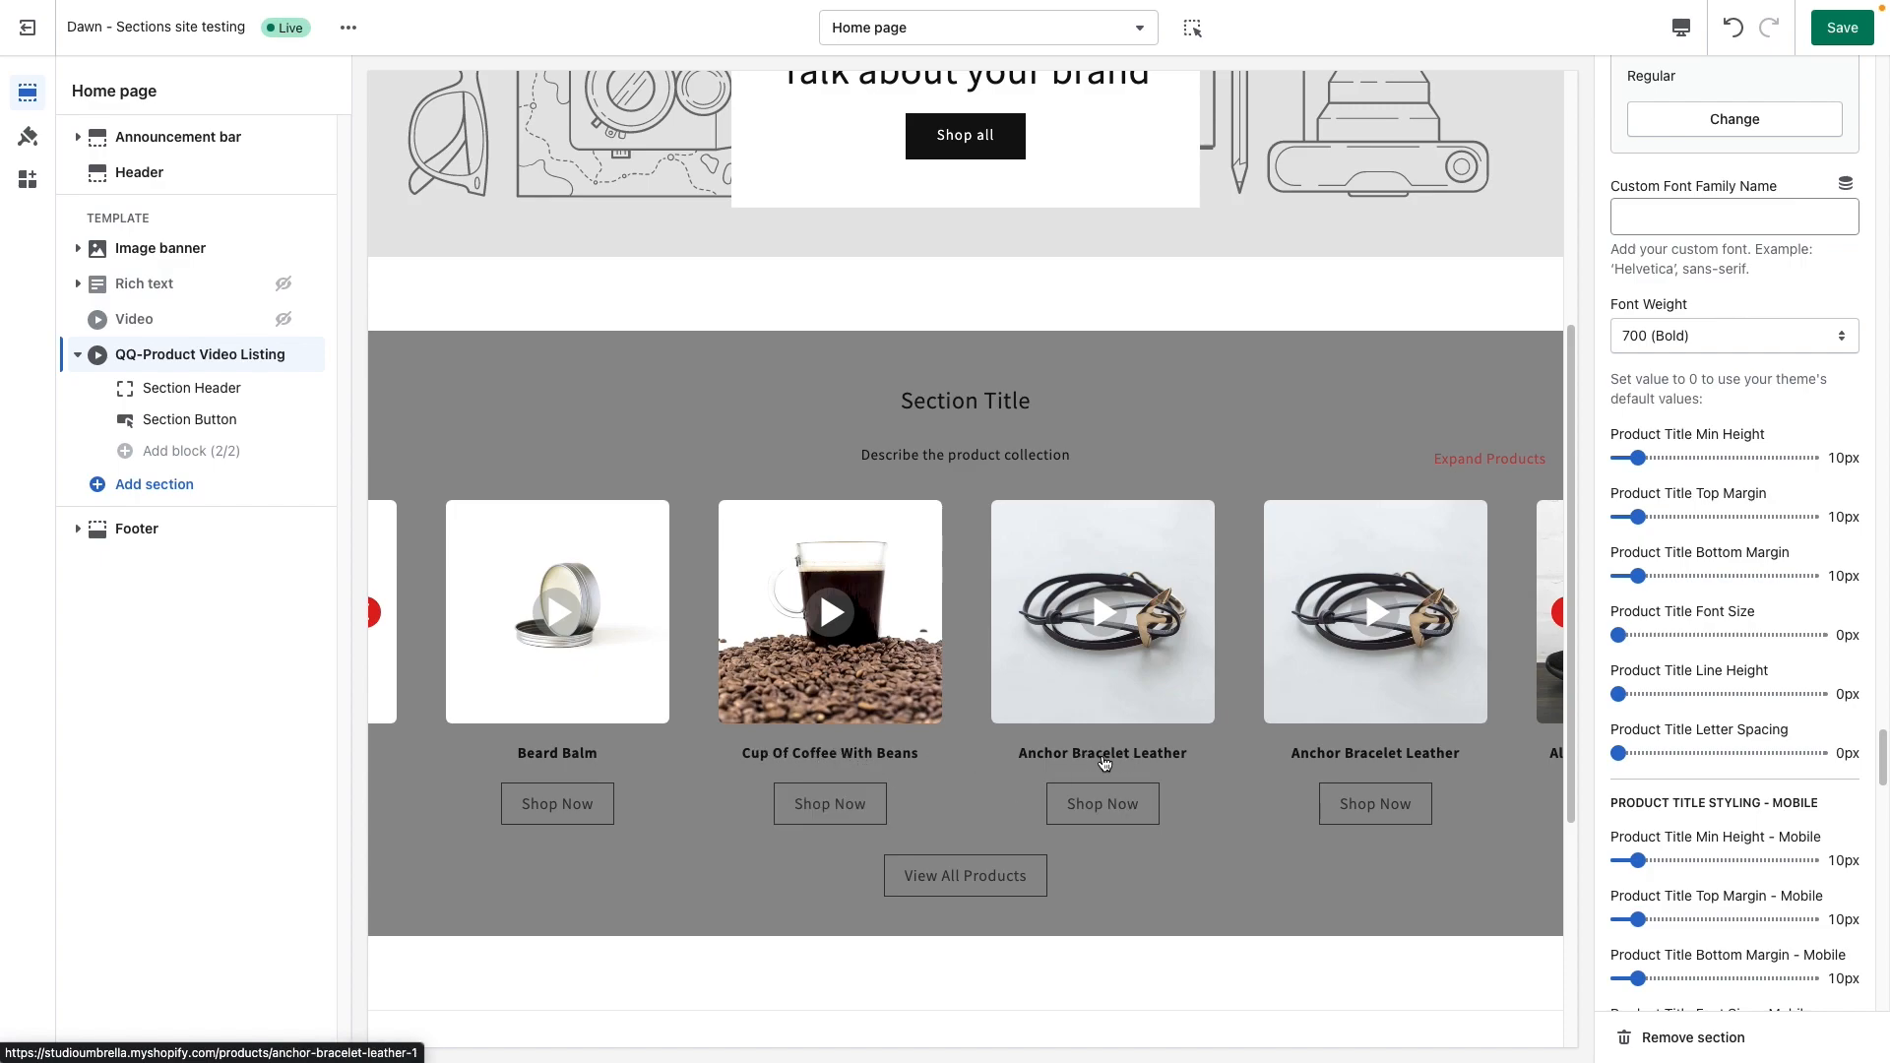
Try 68px for Product Title Min Height and reduce it to 34px.
click(1678, 459)
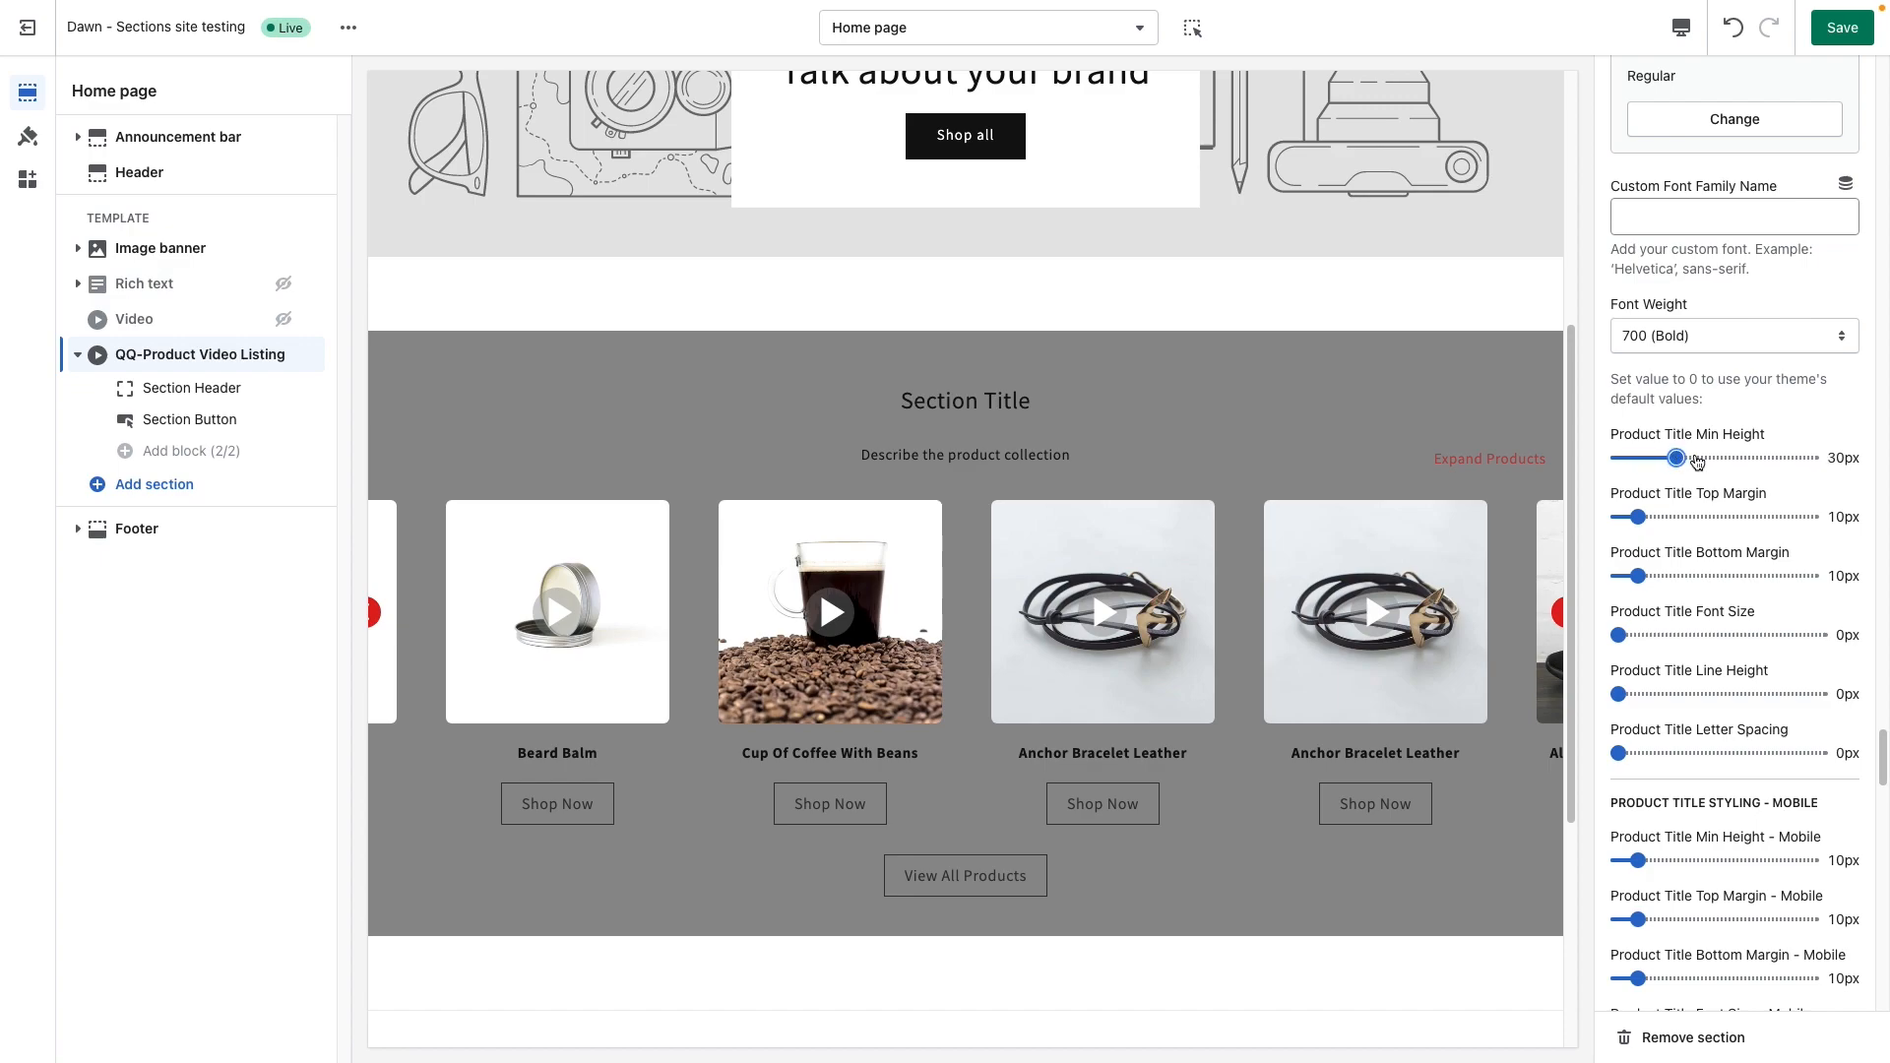
drag(1731, 458, 1751, 459)
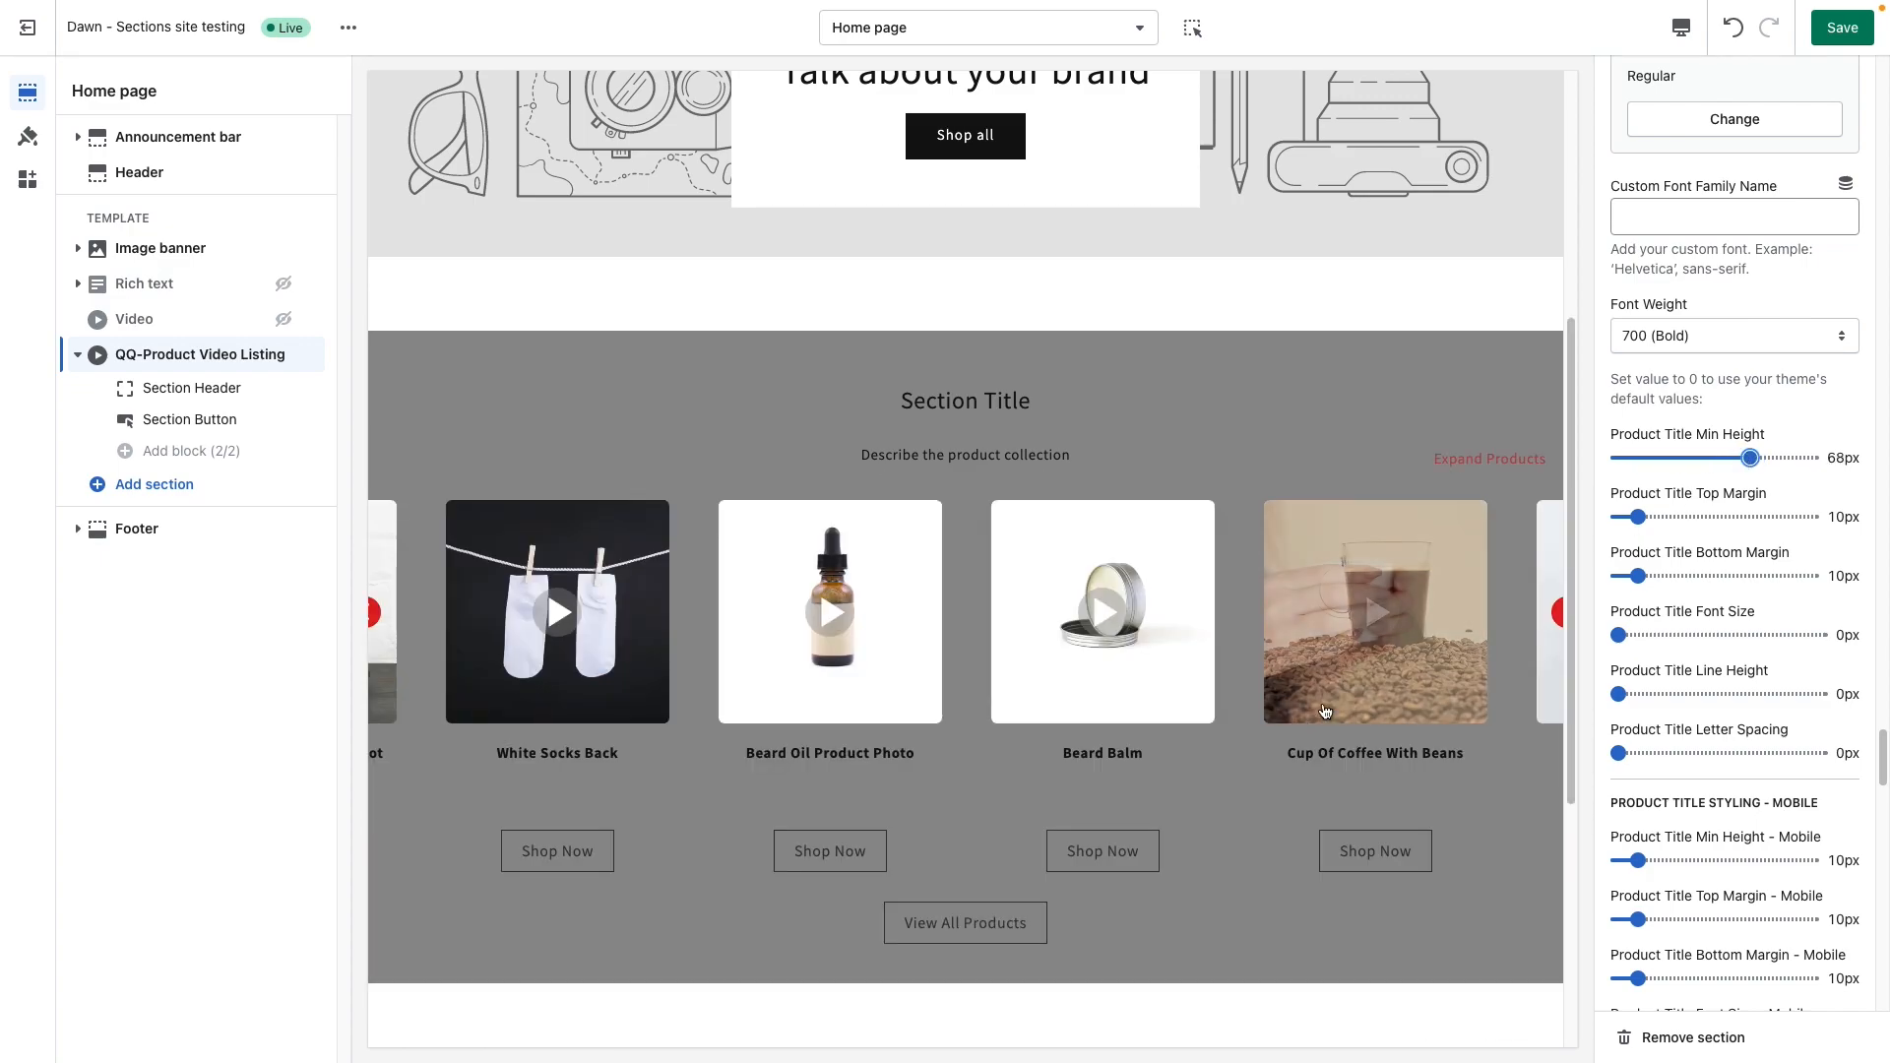
click(1711, 460)
drag(1709, 459, 1682, 458)
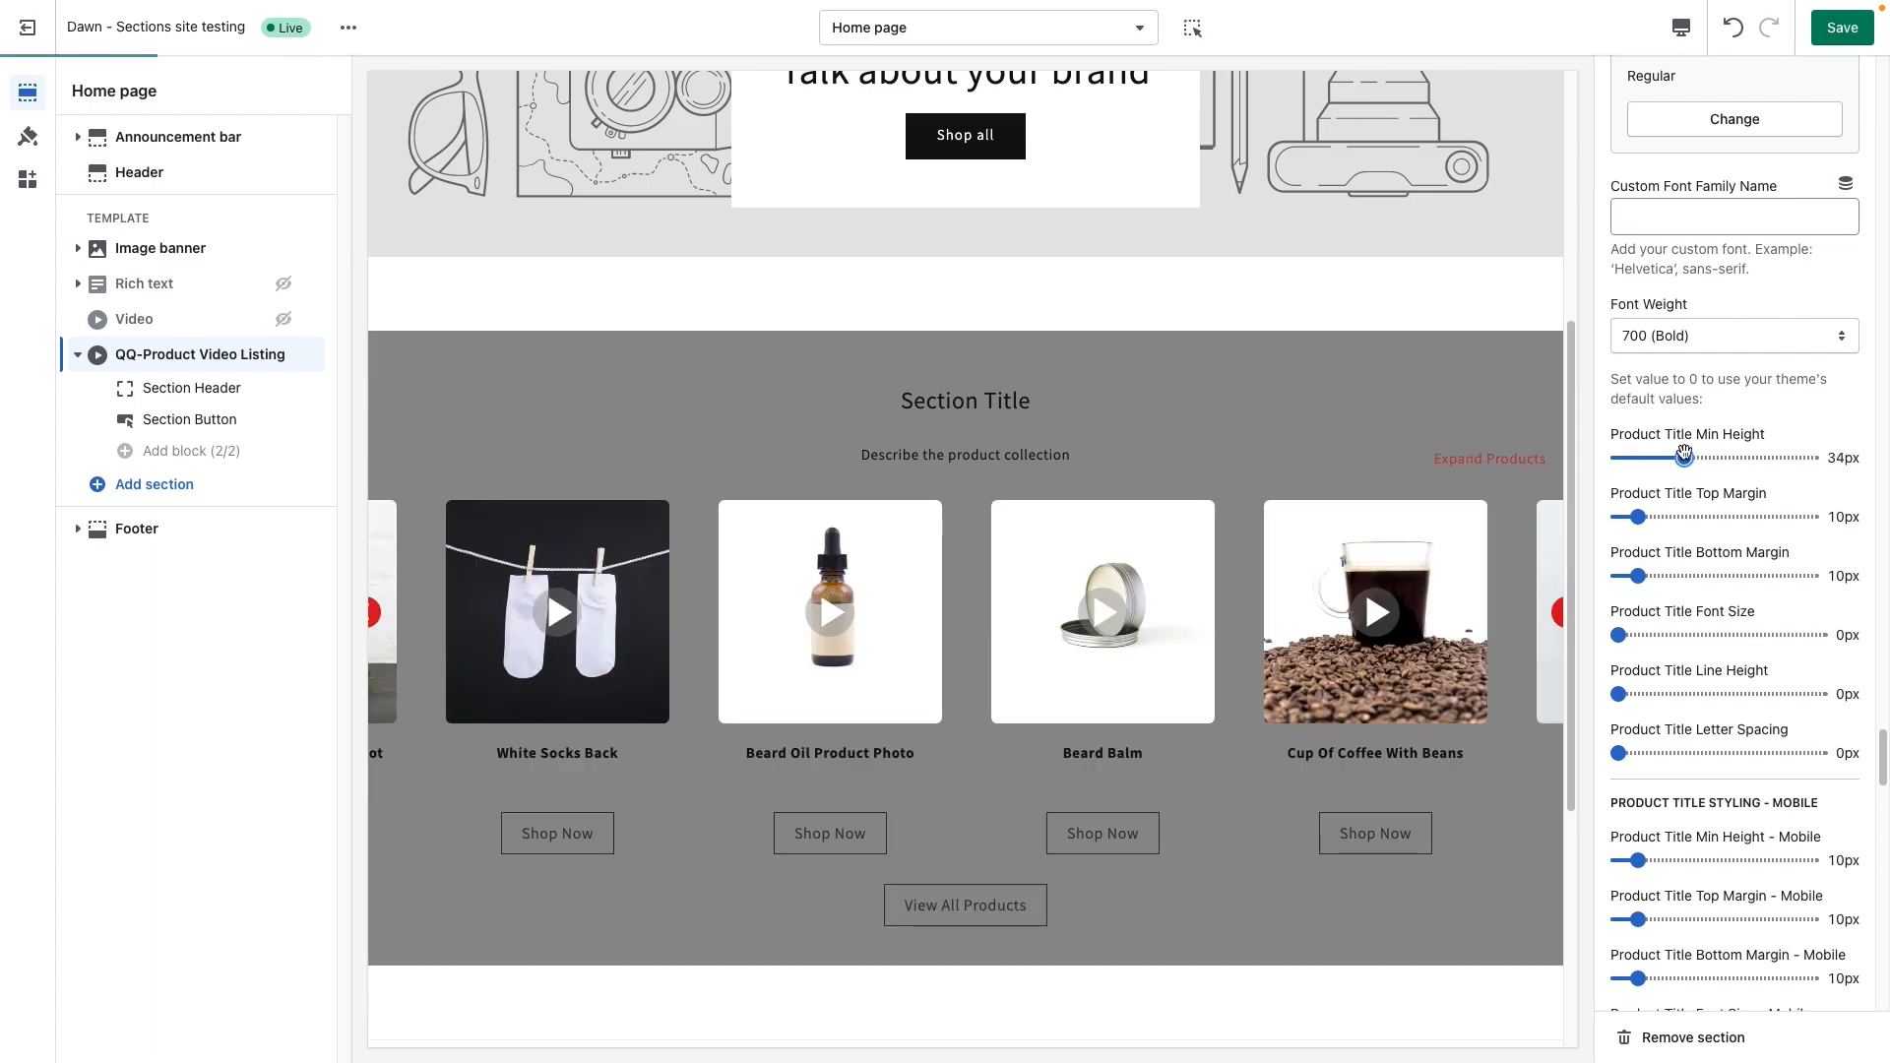
Try 42px for Product Title Top Margin and settle on 22px.
click(1659, 518)
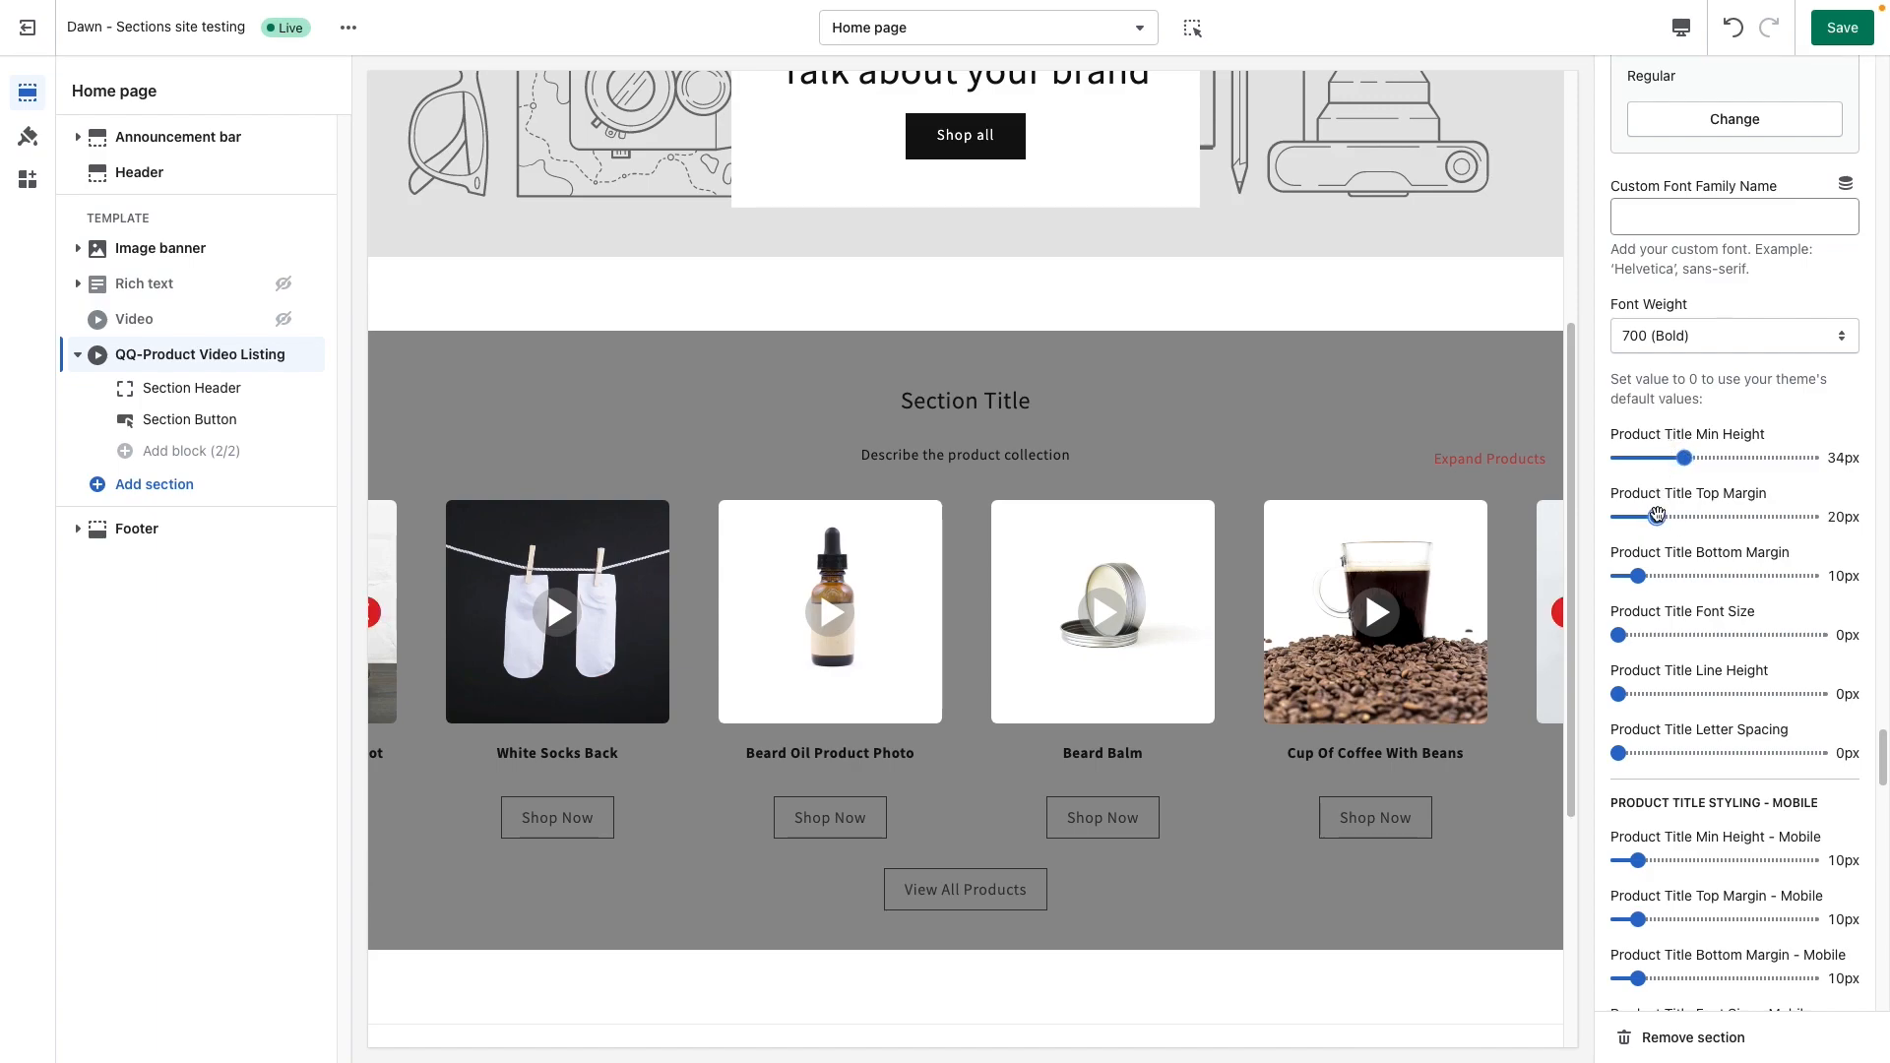
click(1699, 517)
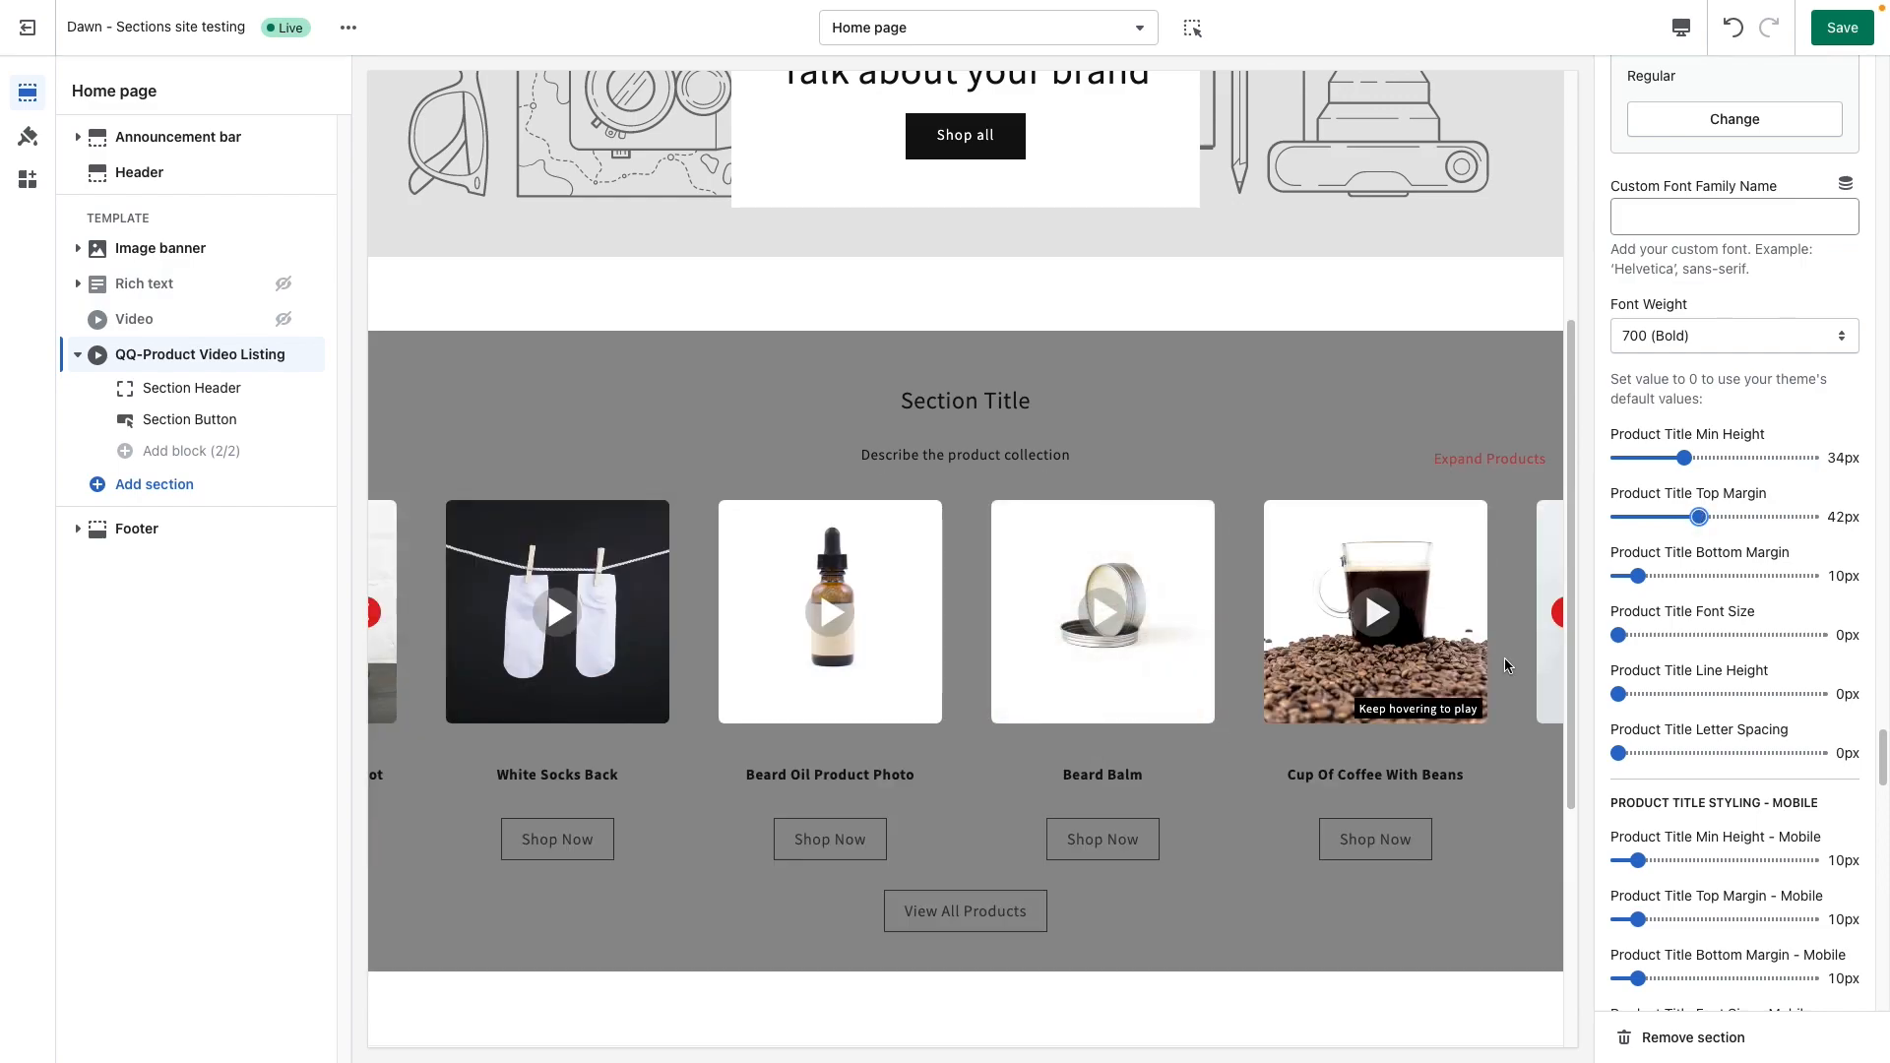
drag(1696, 518, 1661, 517)
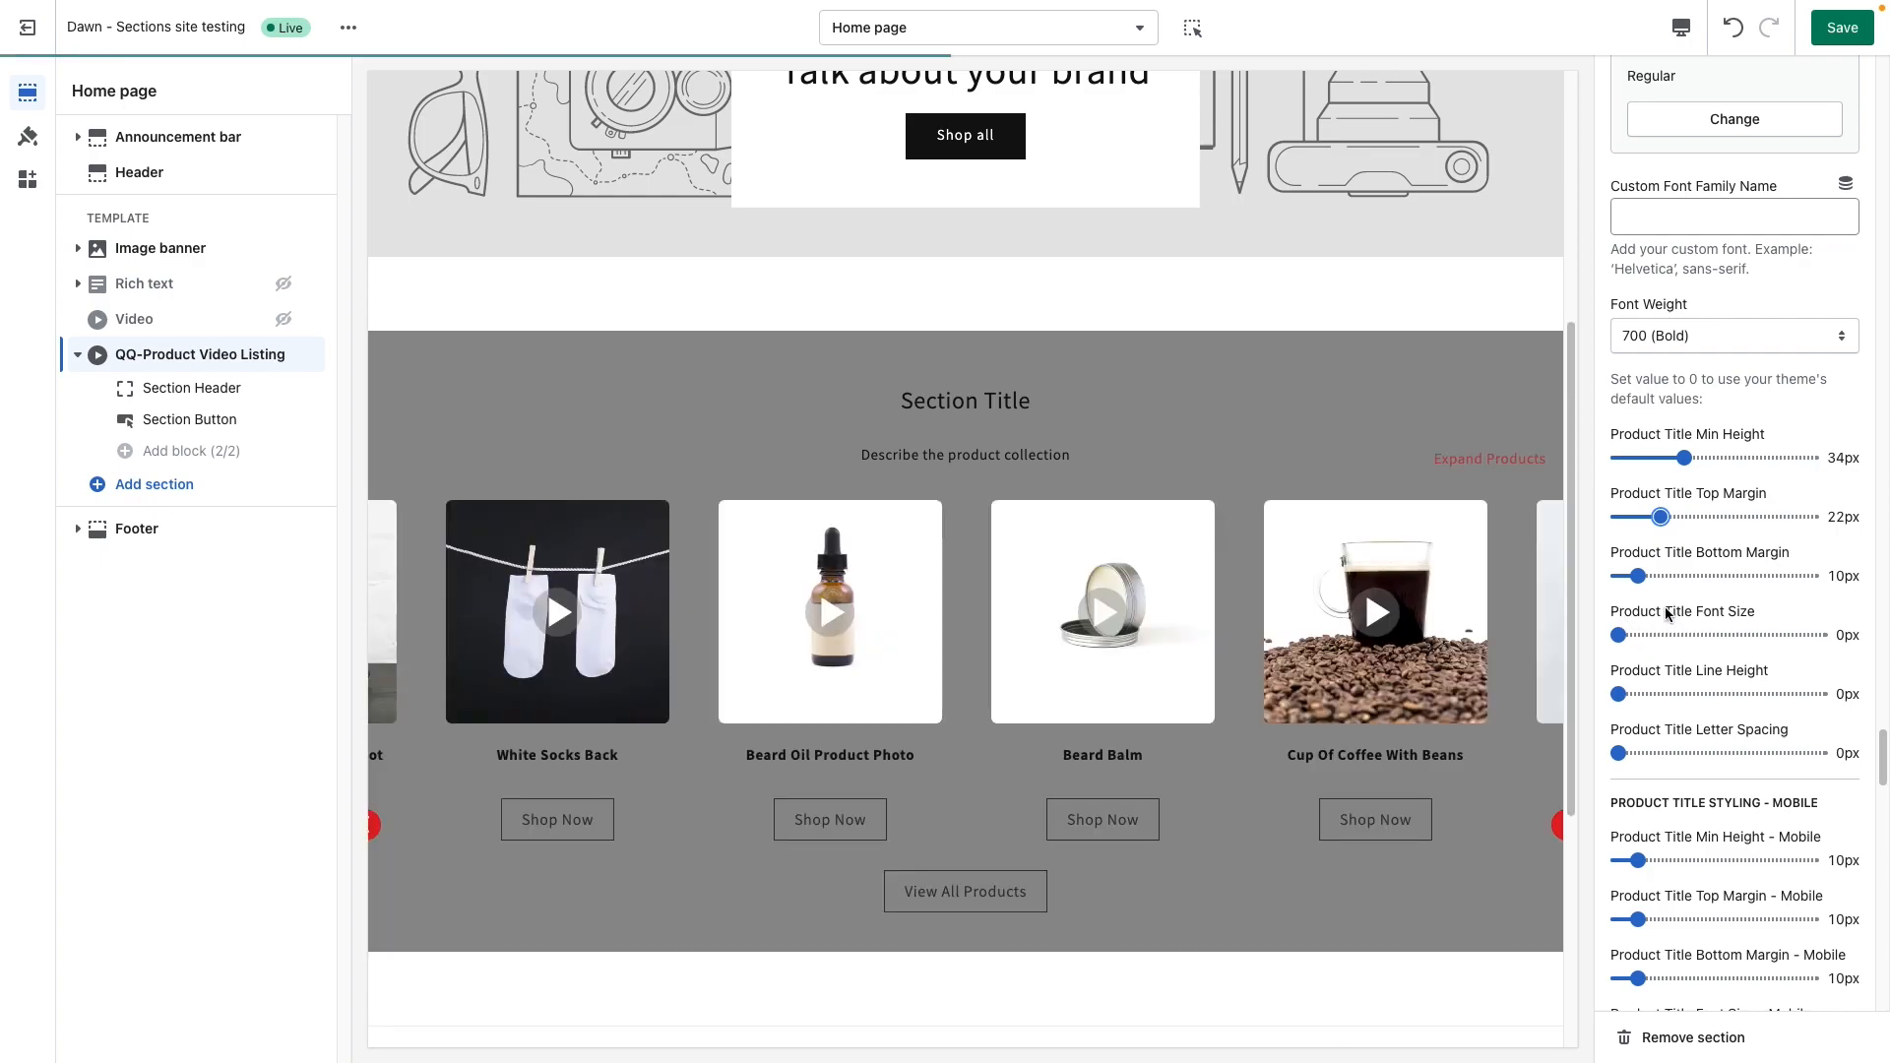
Try several Product Title Bottom Margin values up to 88px and settle on 54px.
click(1664, 576)
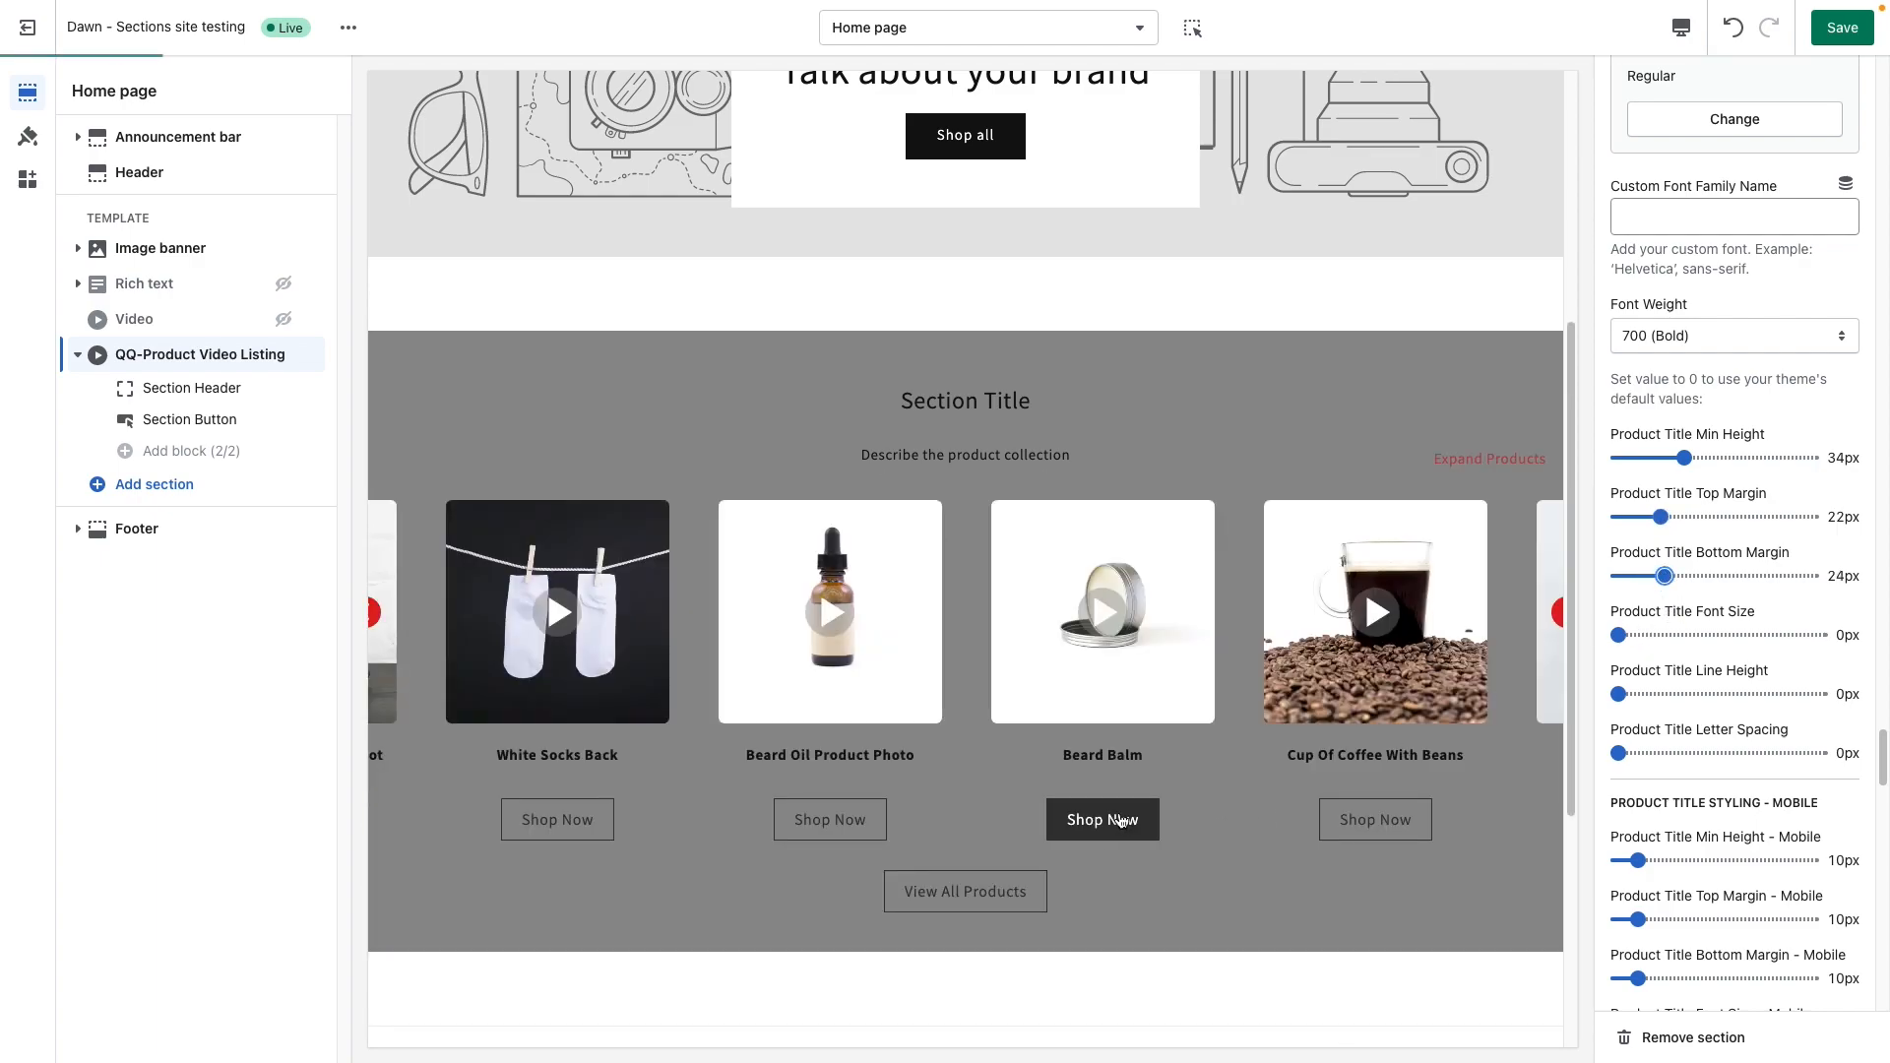
click(1703, 576)
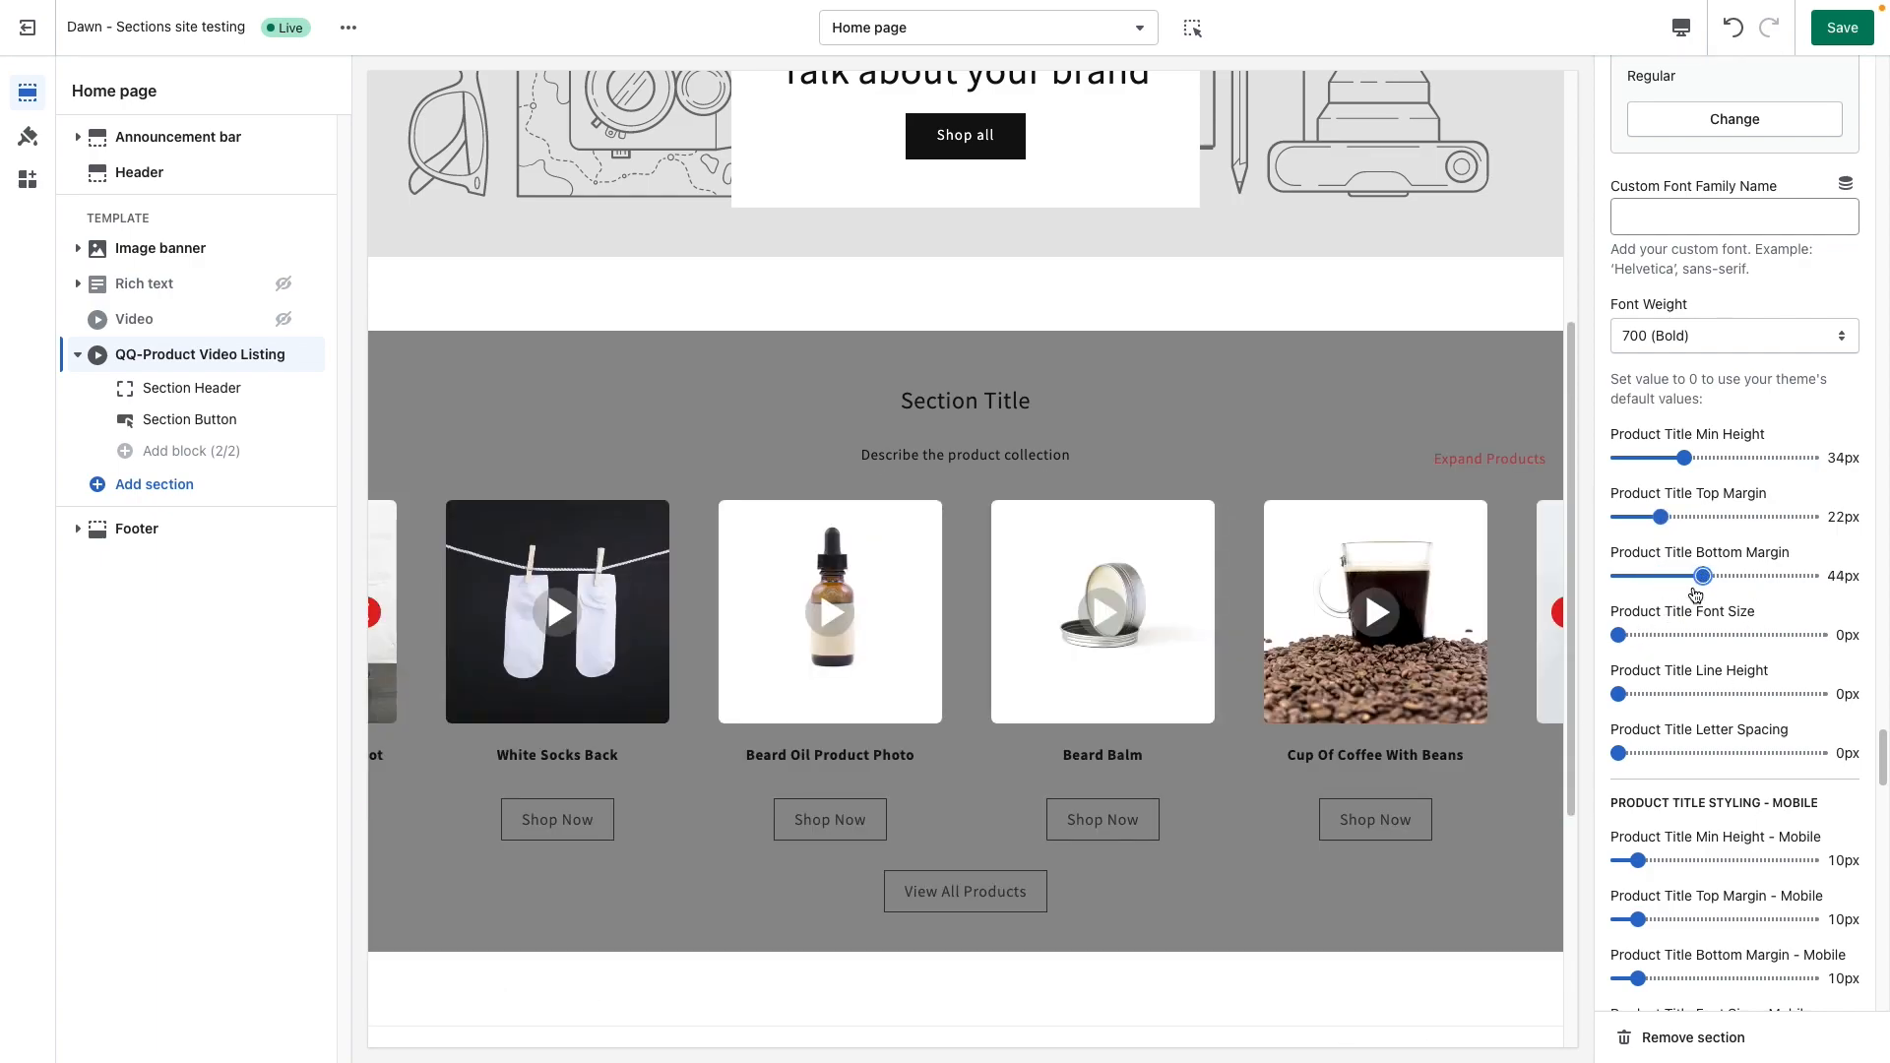
click(1723, 576)
click(1792, 577)
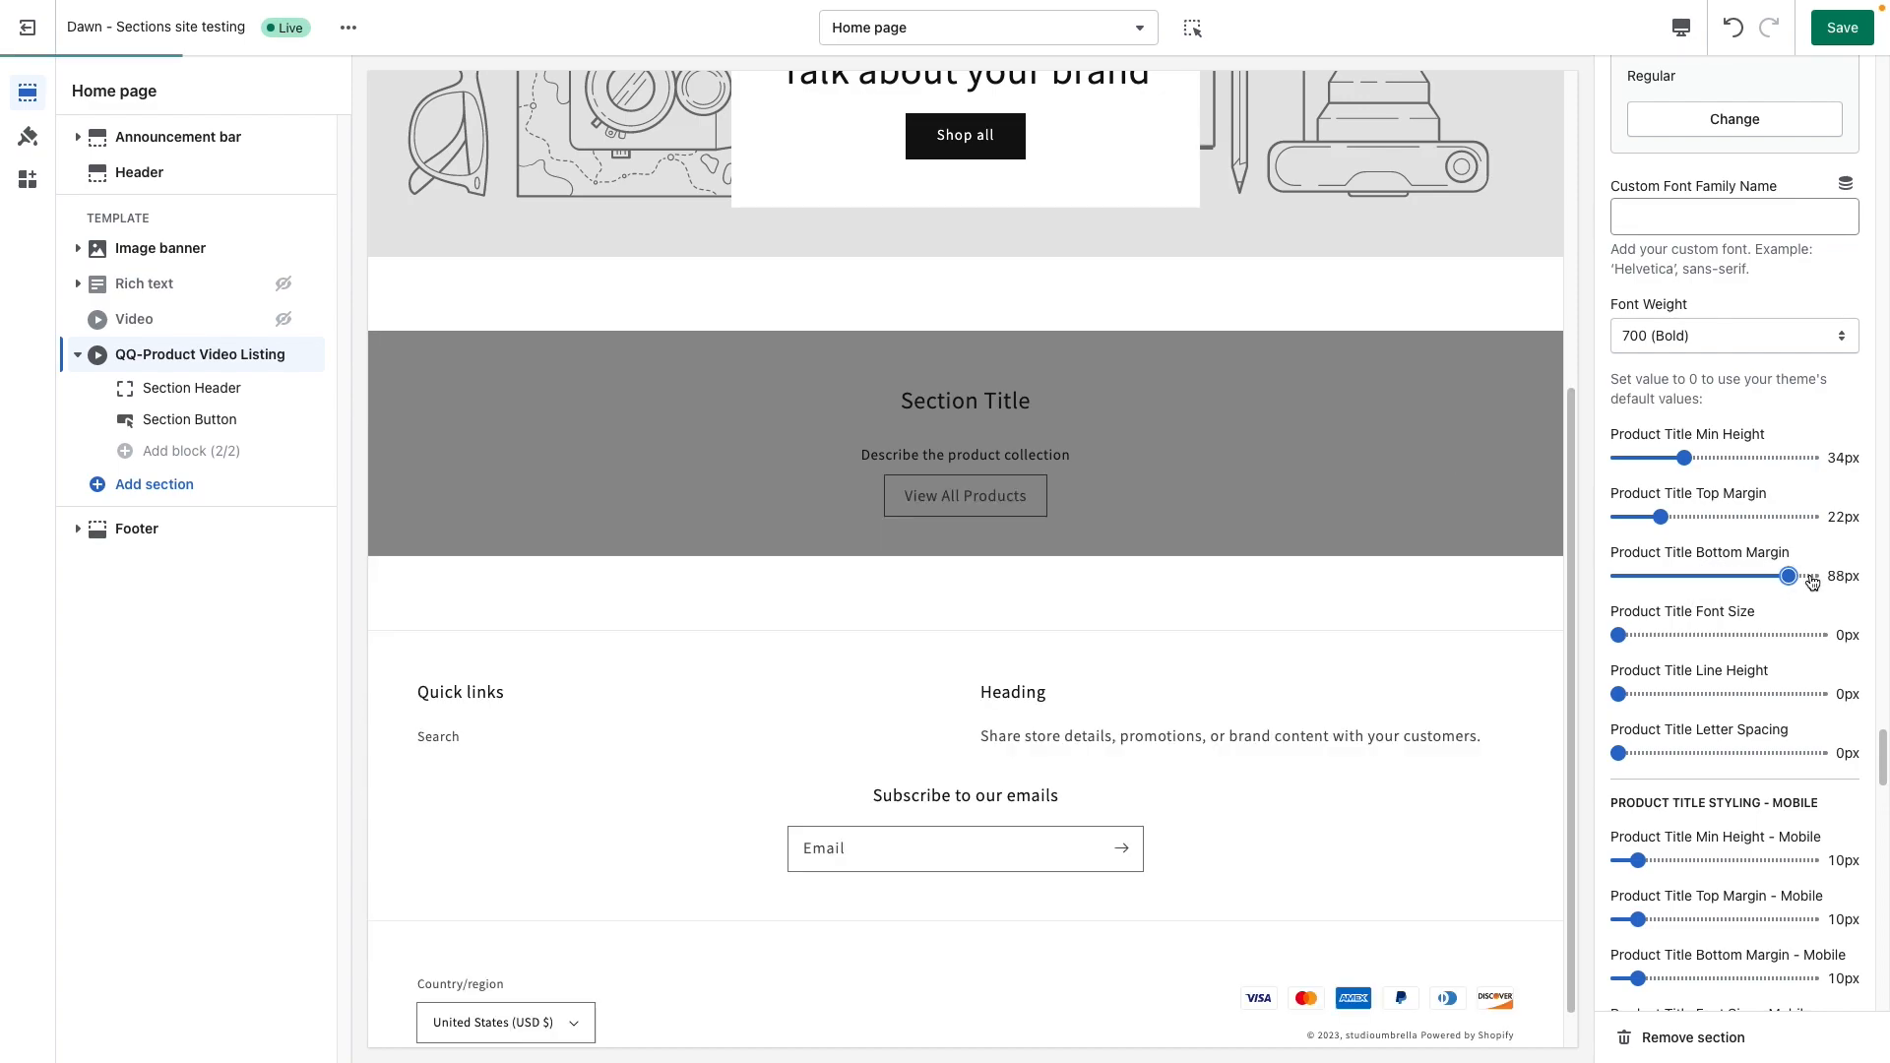
drag(1813, 583, 1723, 576)
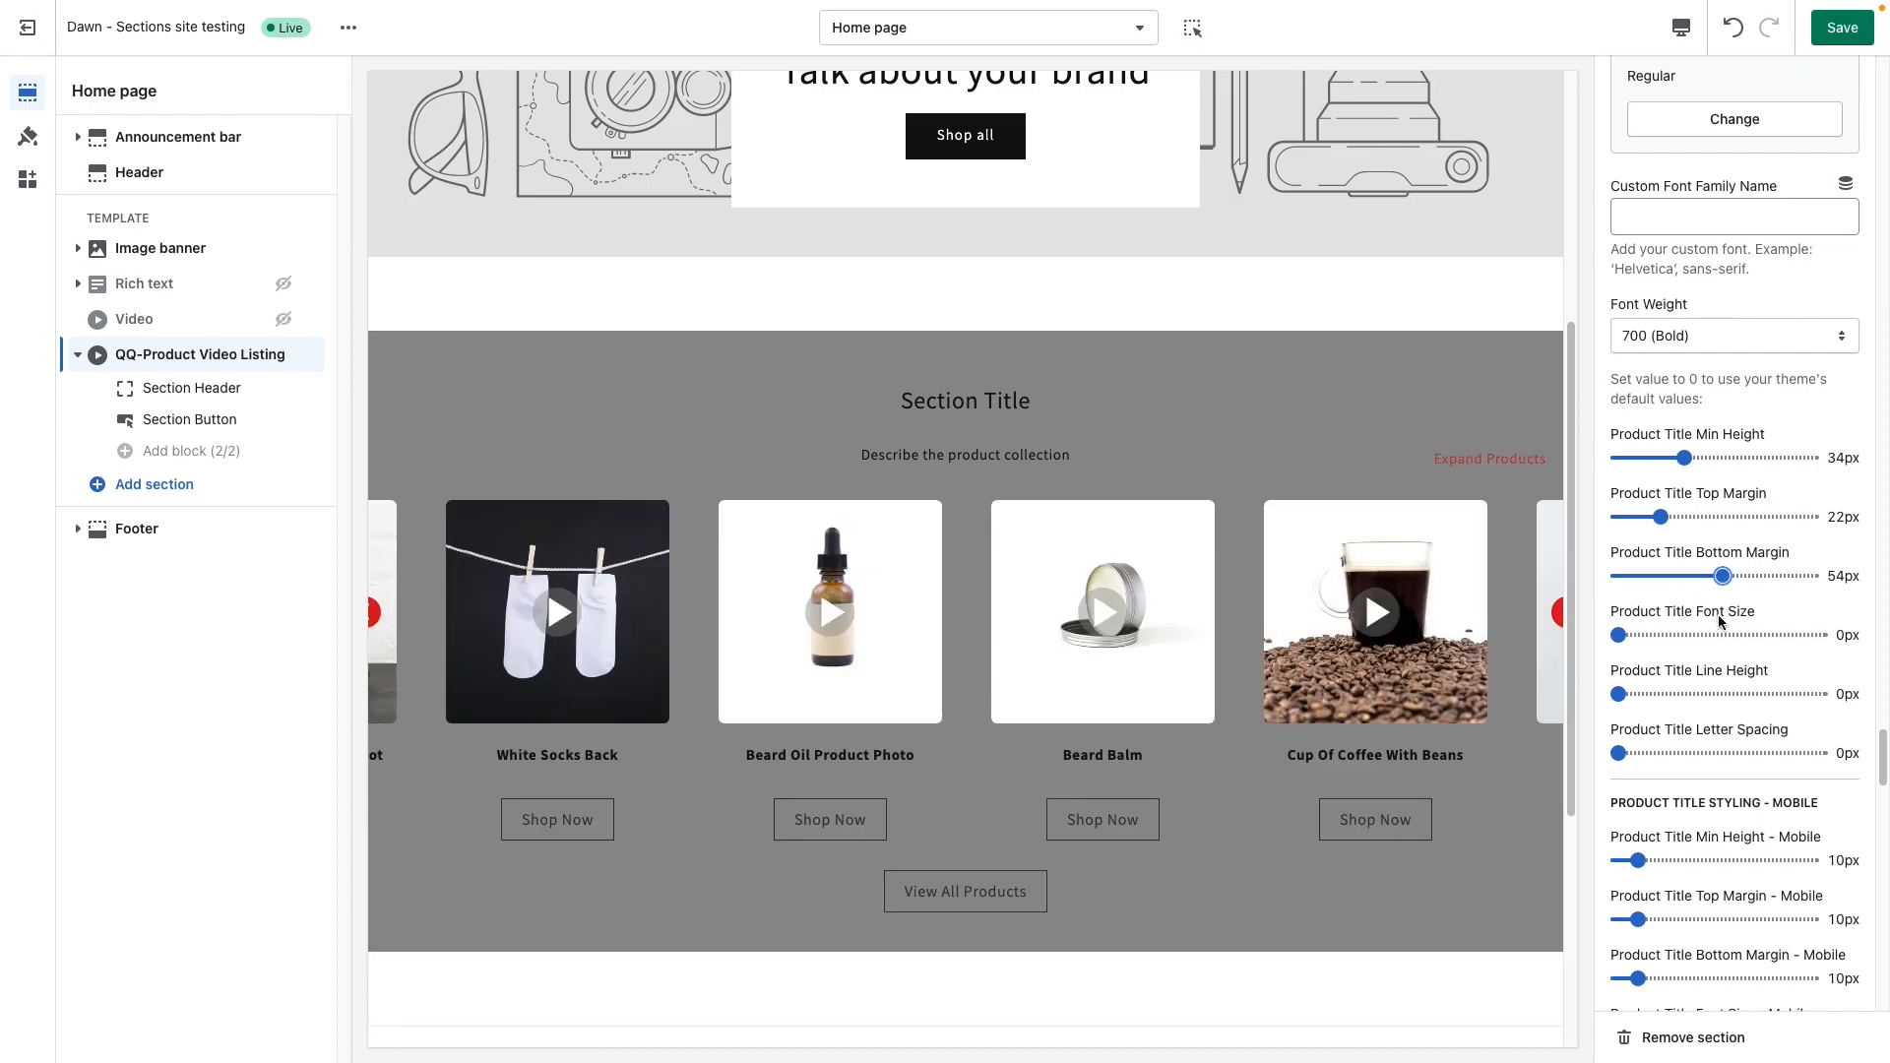
Set Product Title Font Size to 25px and Product Title Min Height to 68px.
scroll(1715, 639, down, 3)
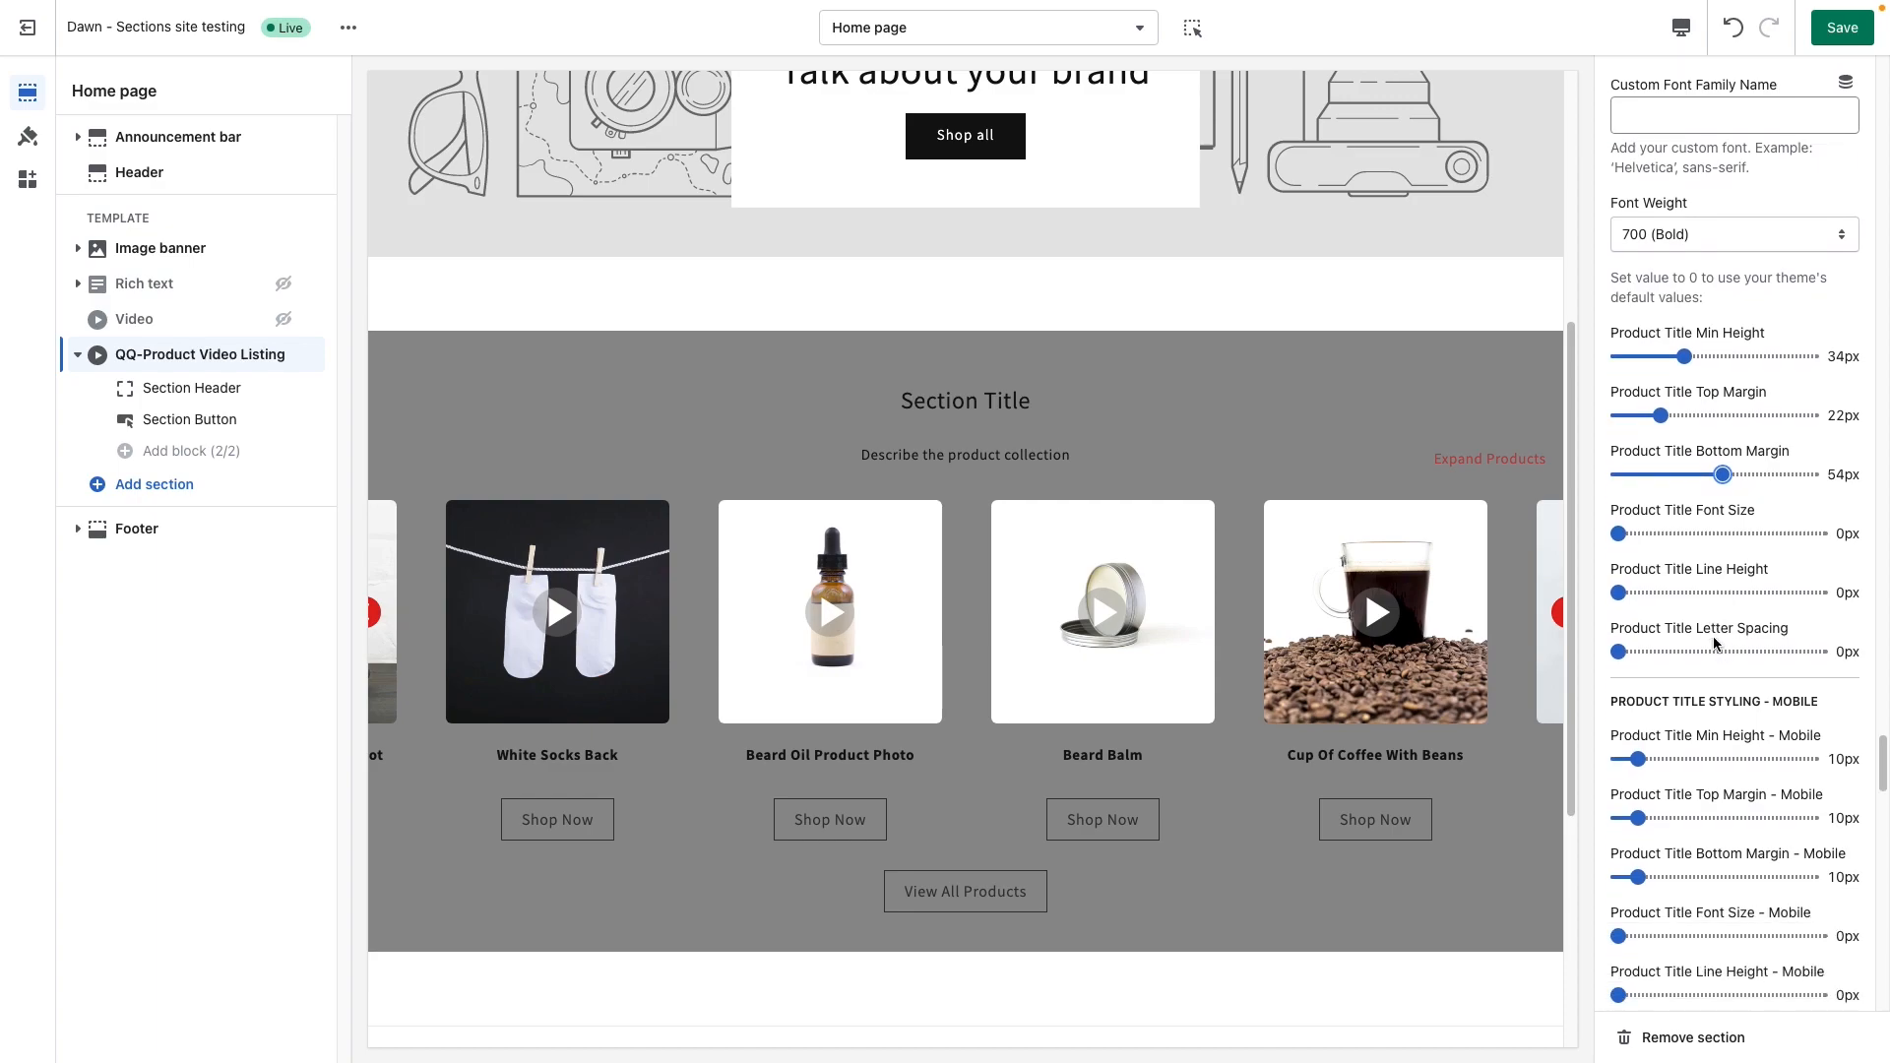
click(1672, 508)
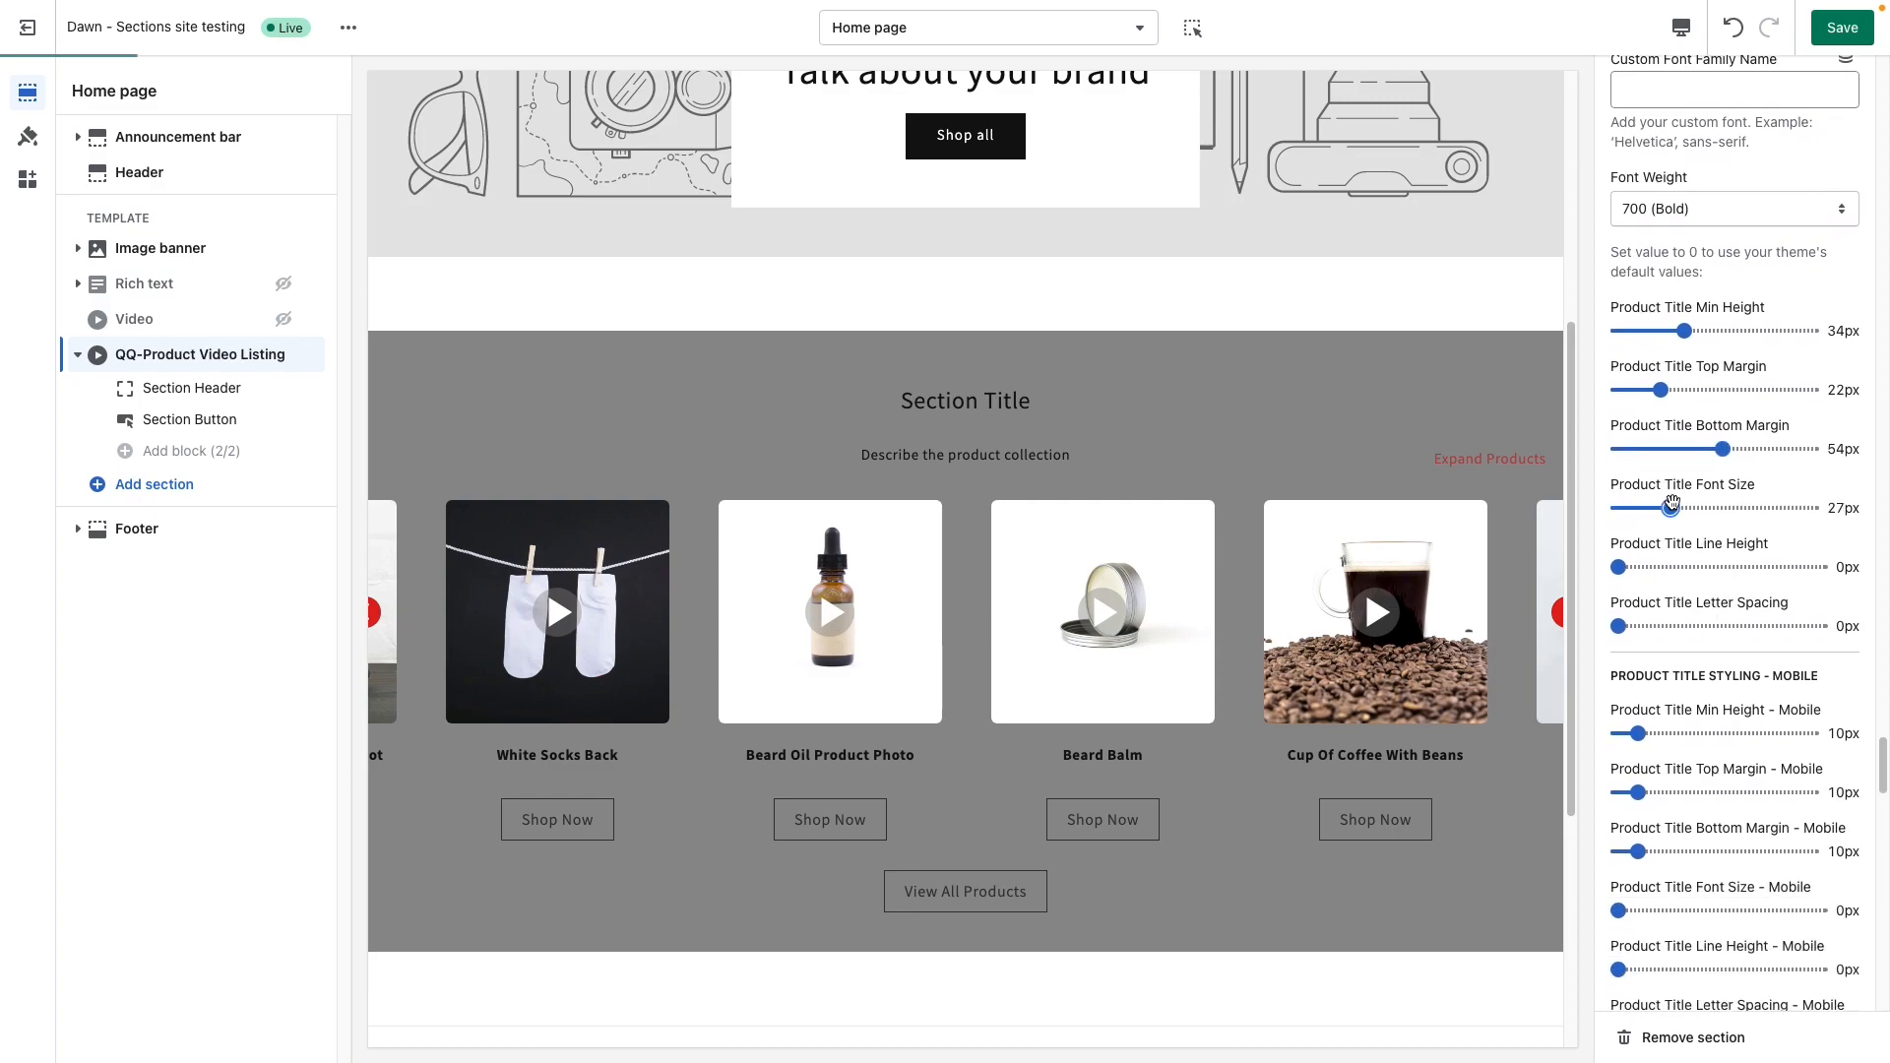
drag(1672, 508, 1666, 508)
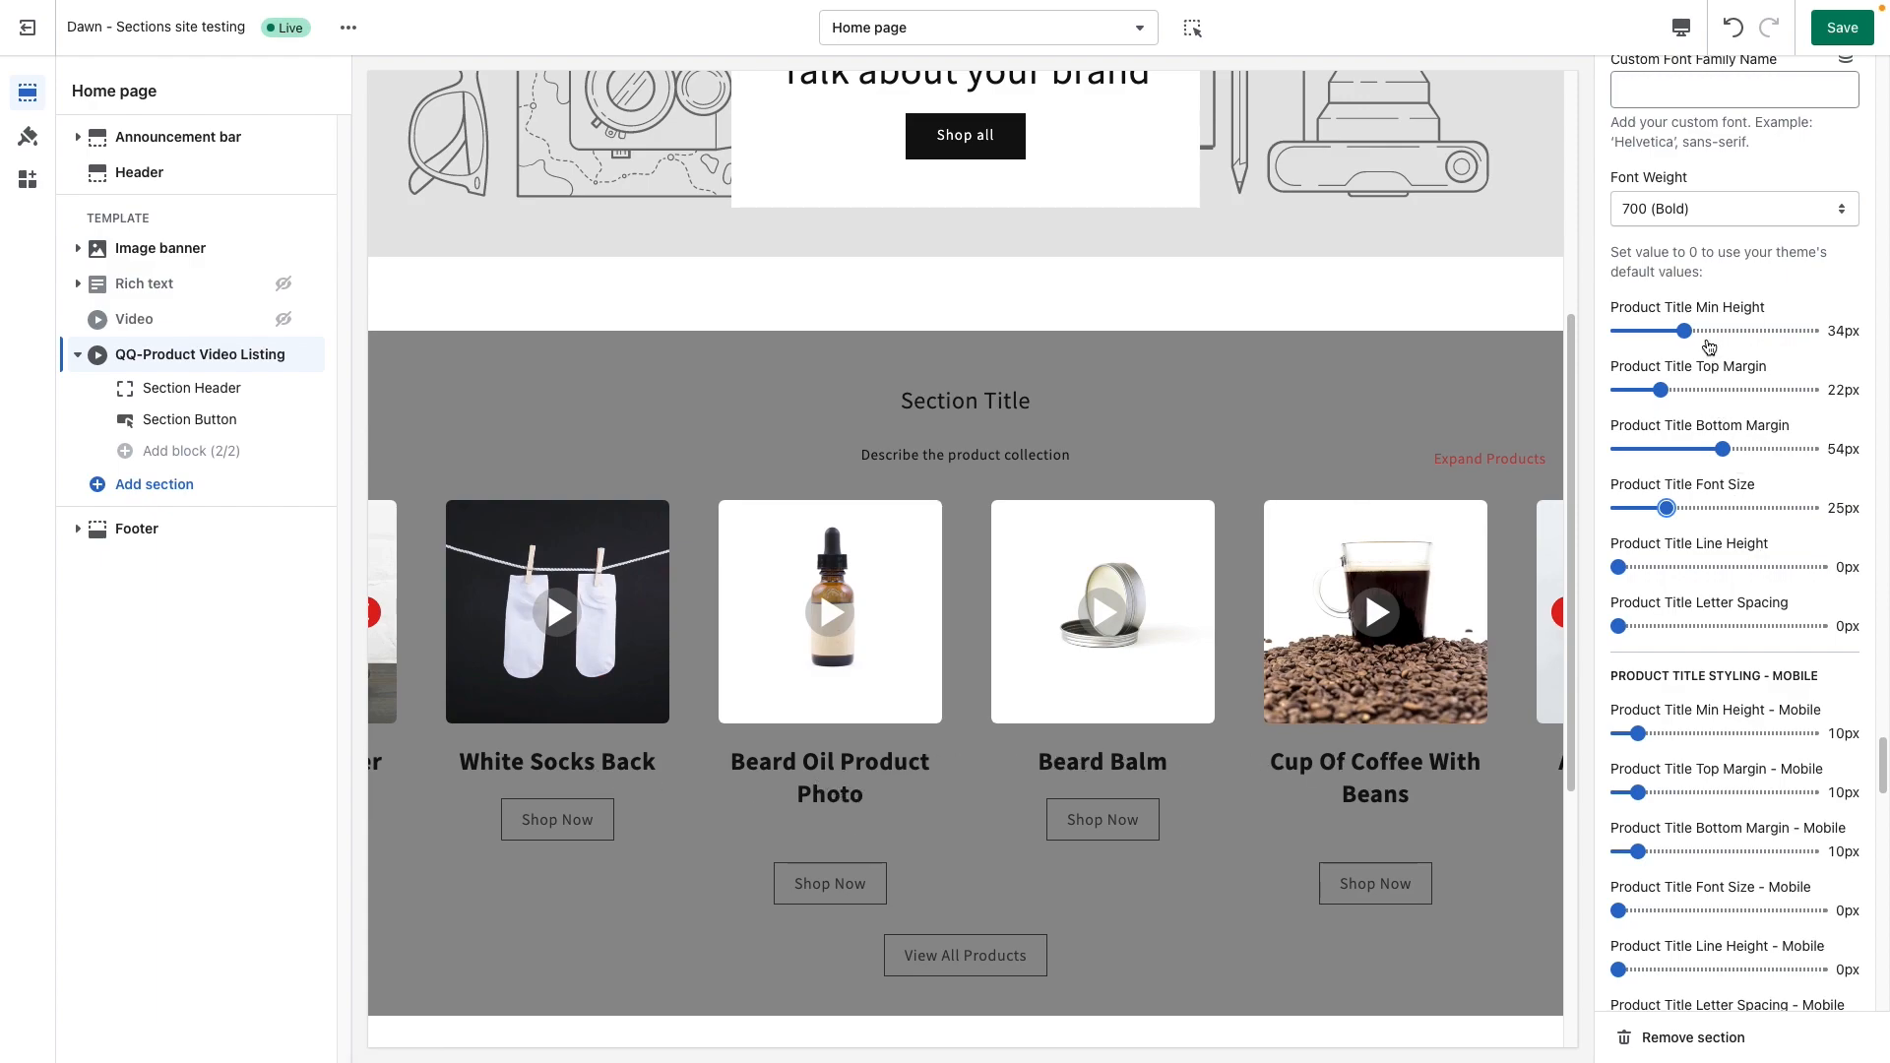
scroll(1729, 374, up, 1)
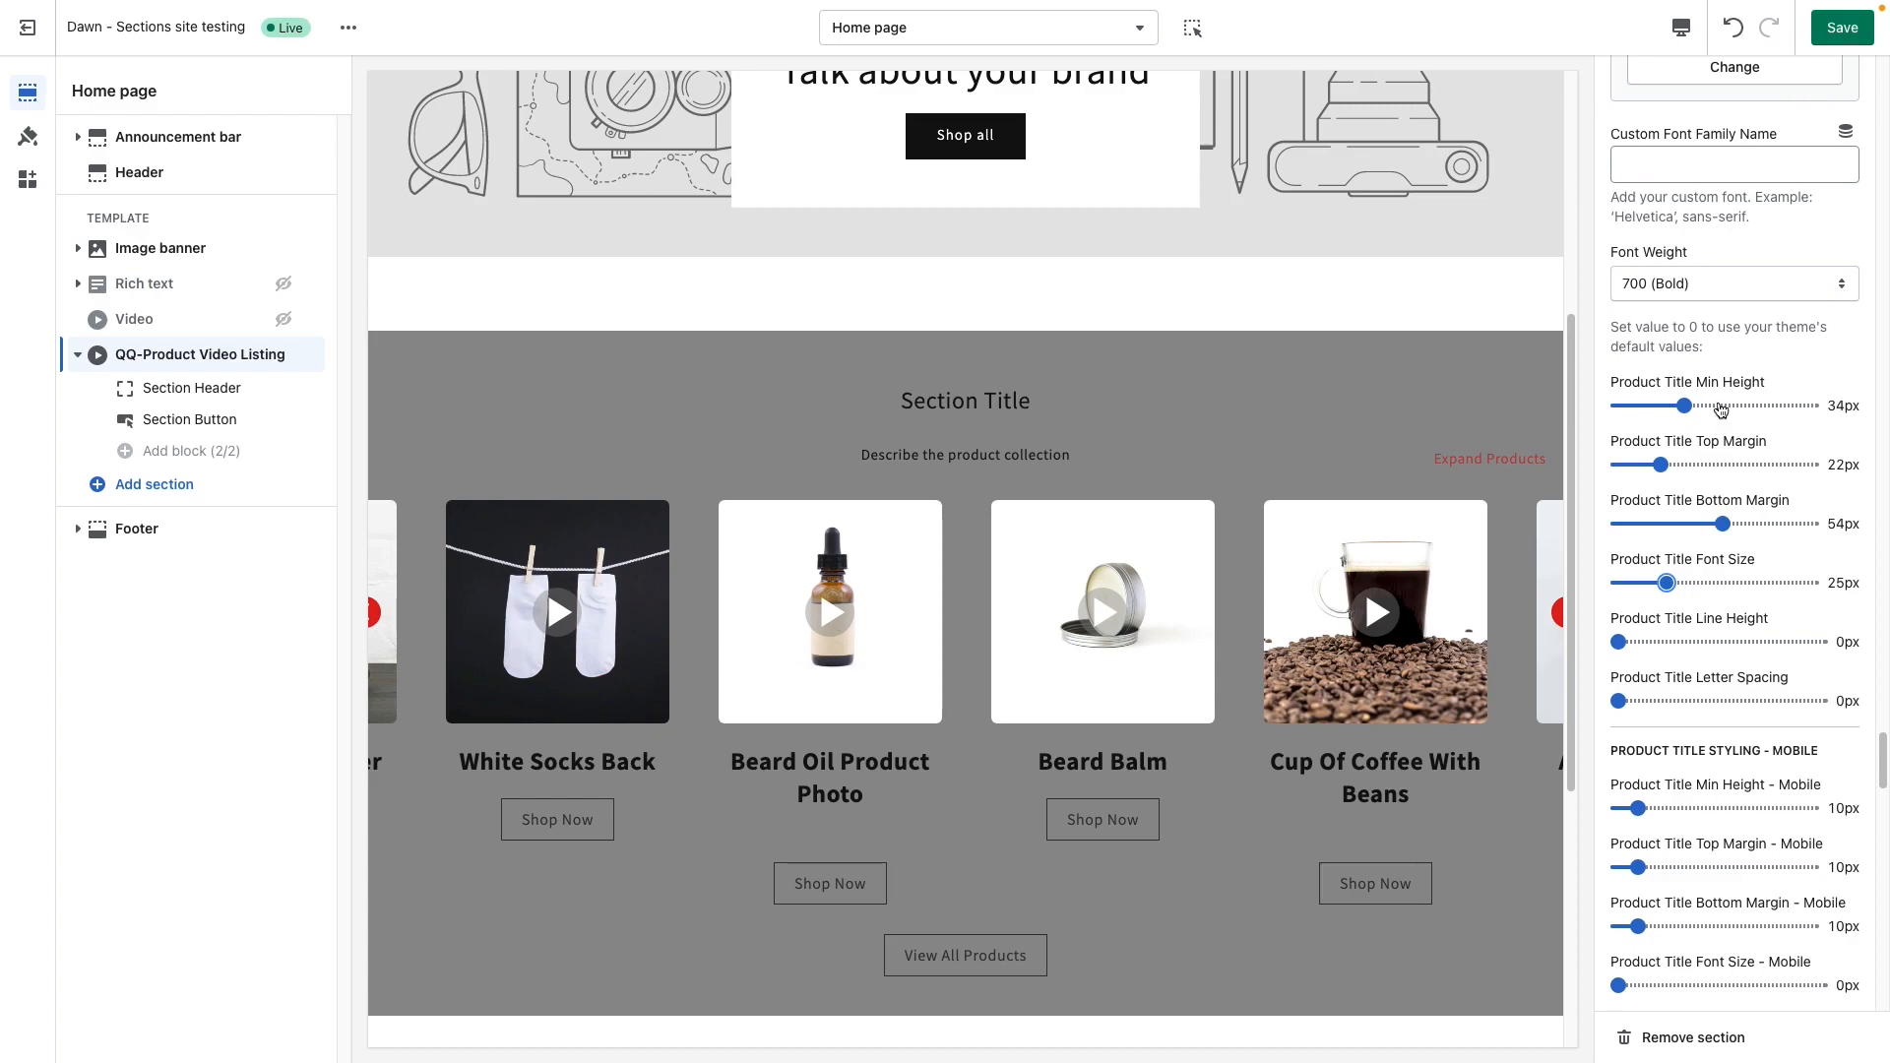
click(1751, 405)
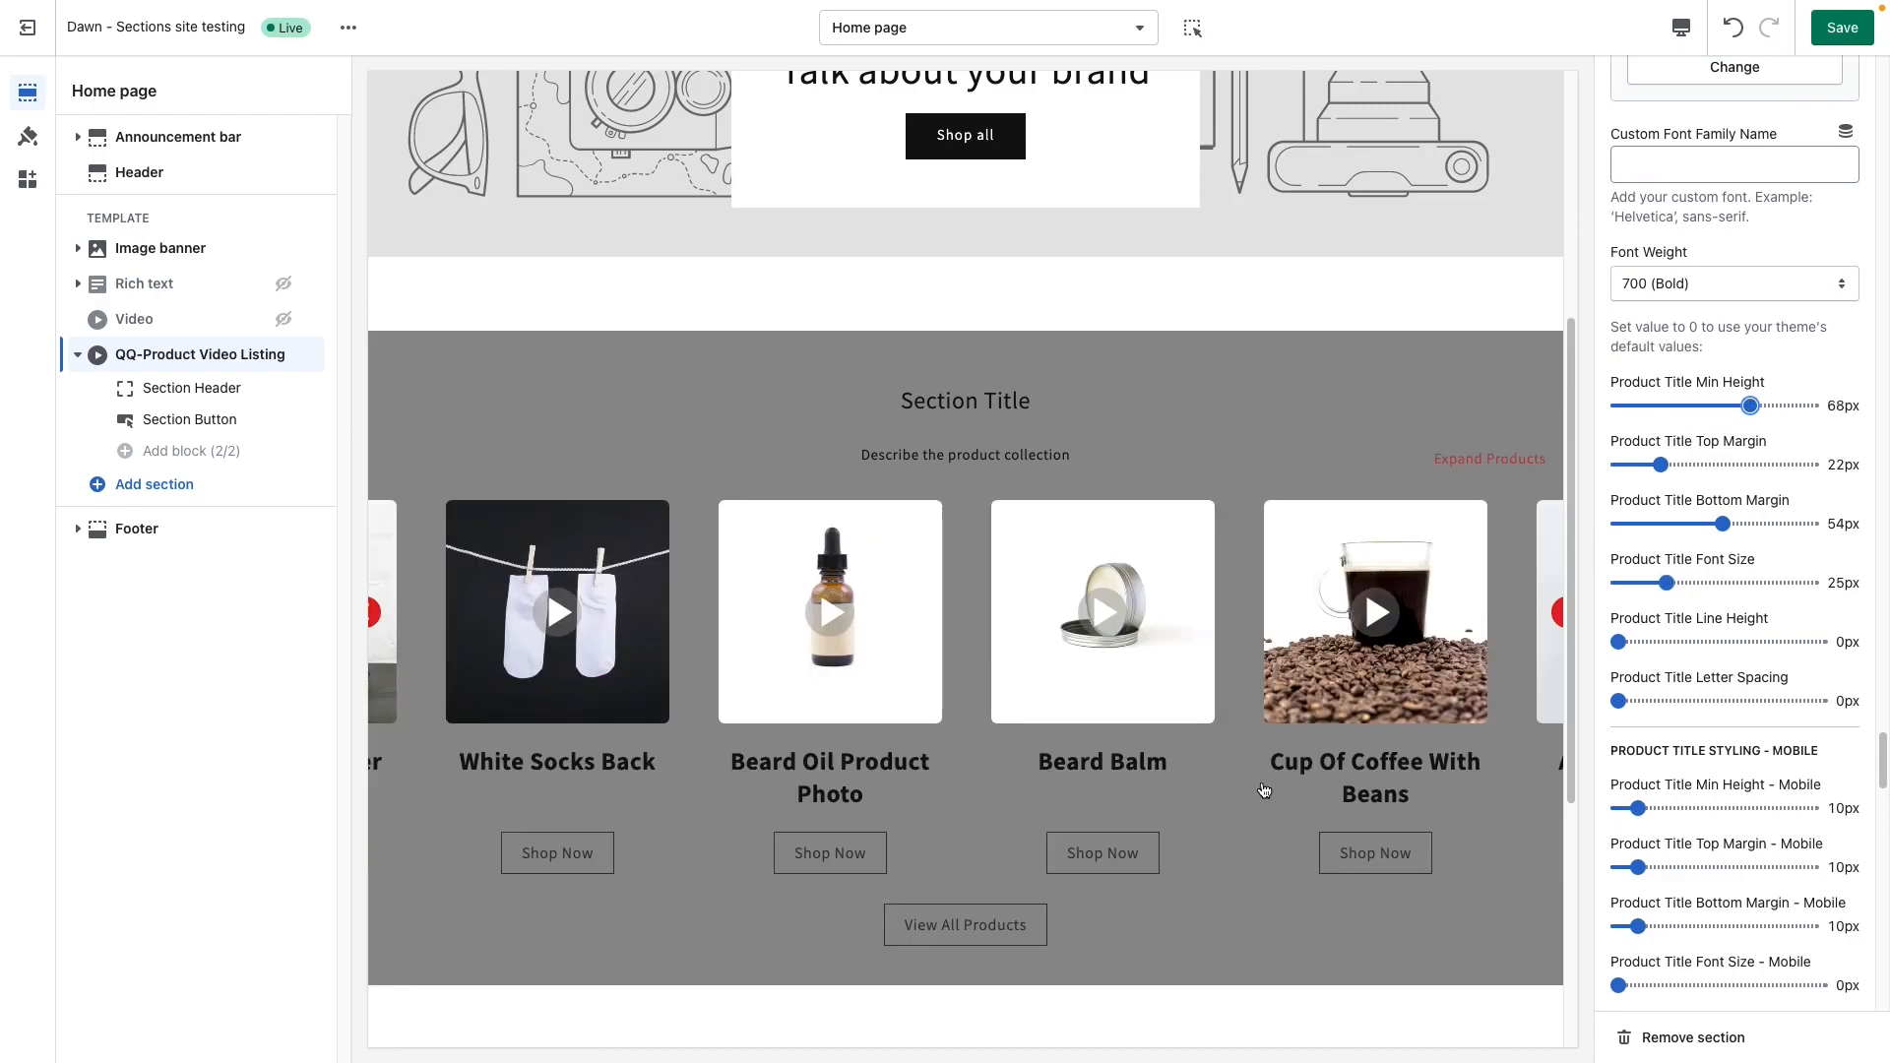
Set Product Title Line Height to 27px in the product title styling.
scroll(1794, 657, down, 3)
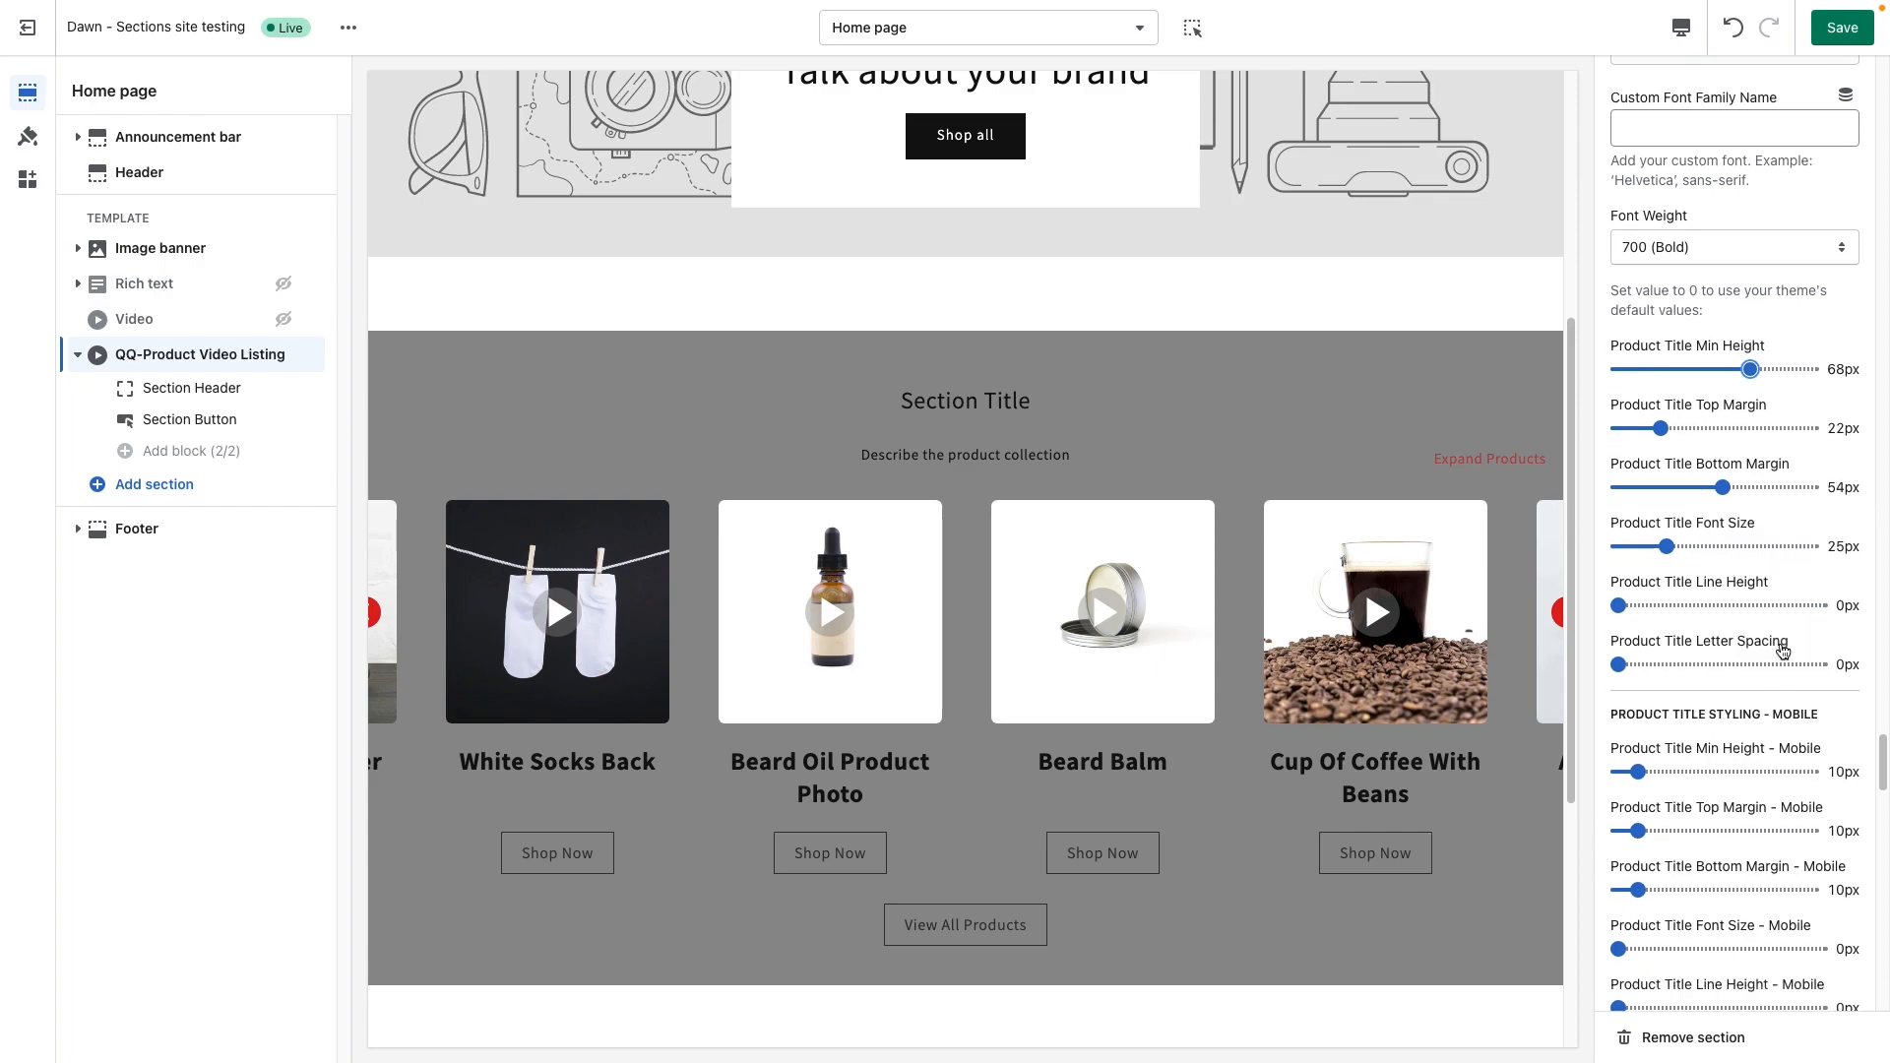
scroll(1722, 643, down, 2)
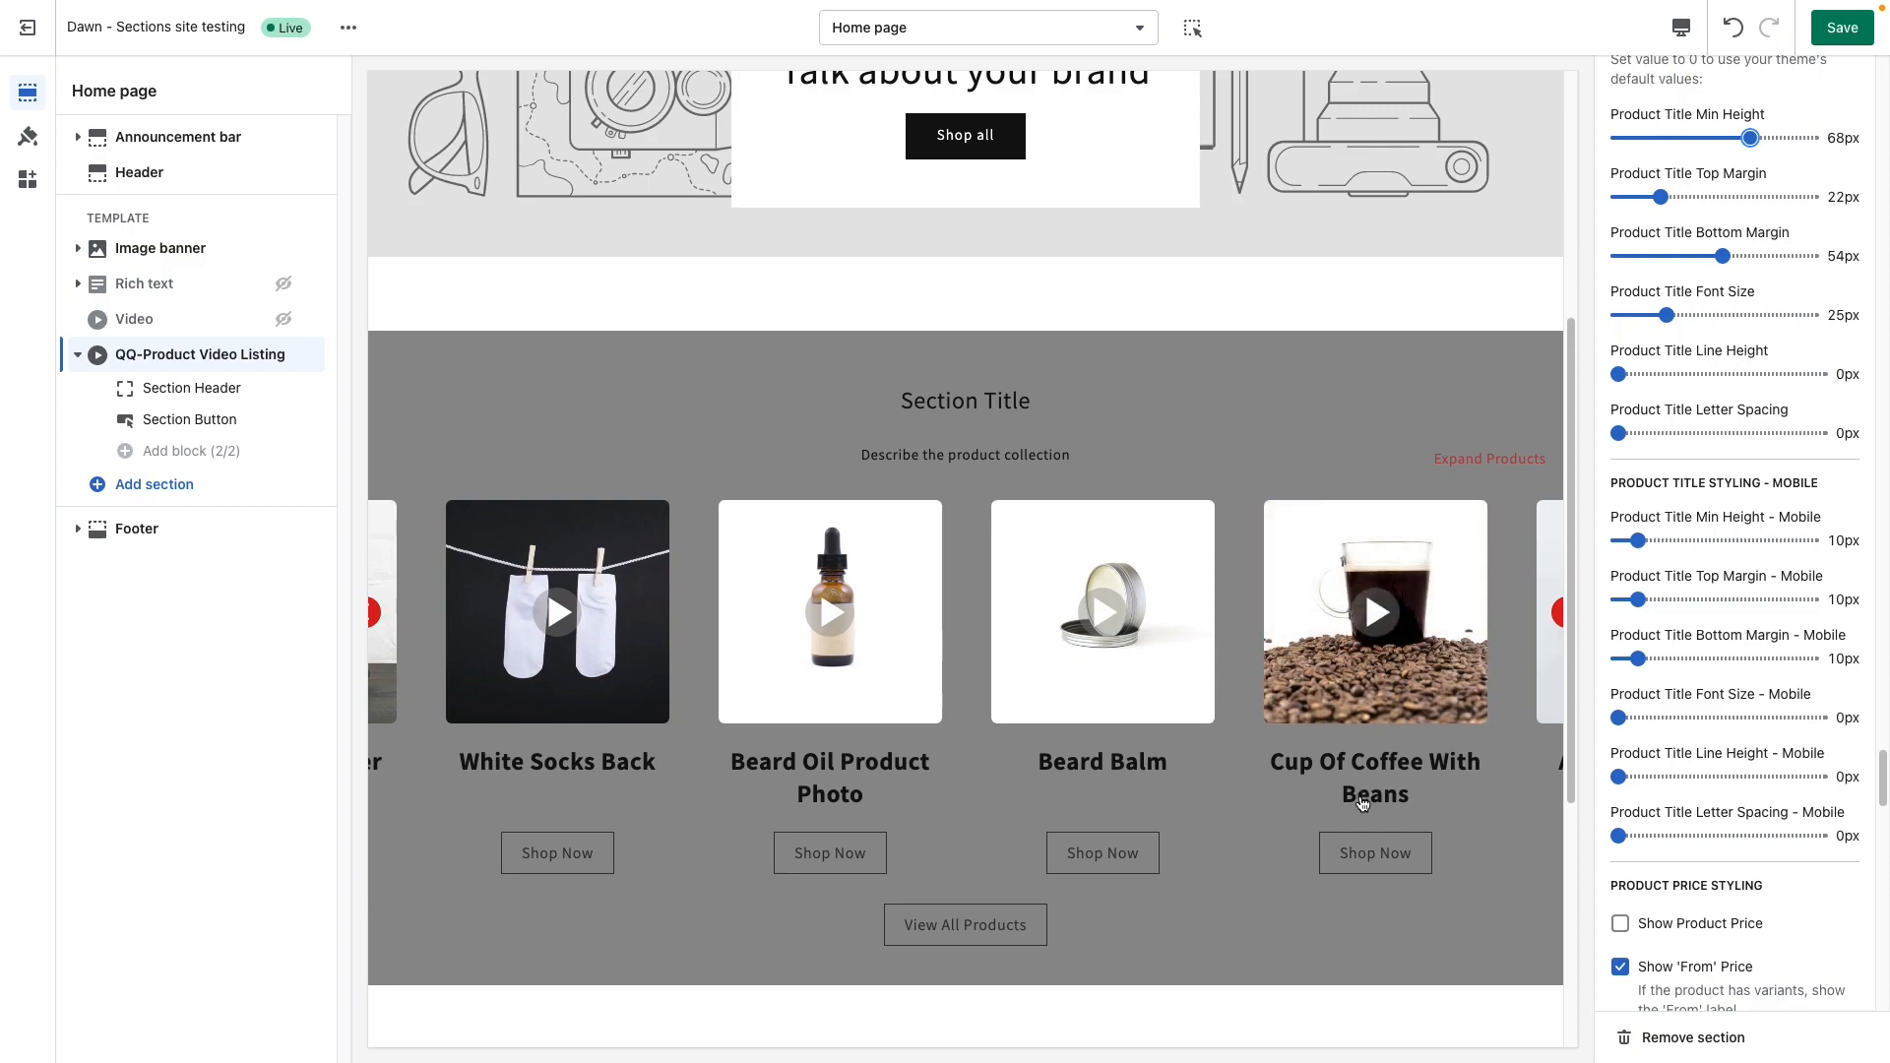
click(1650, 374)
drag(1650, 373, 1671, 371)
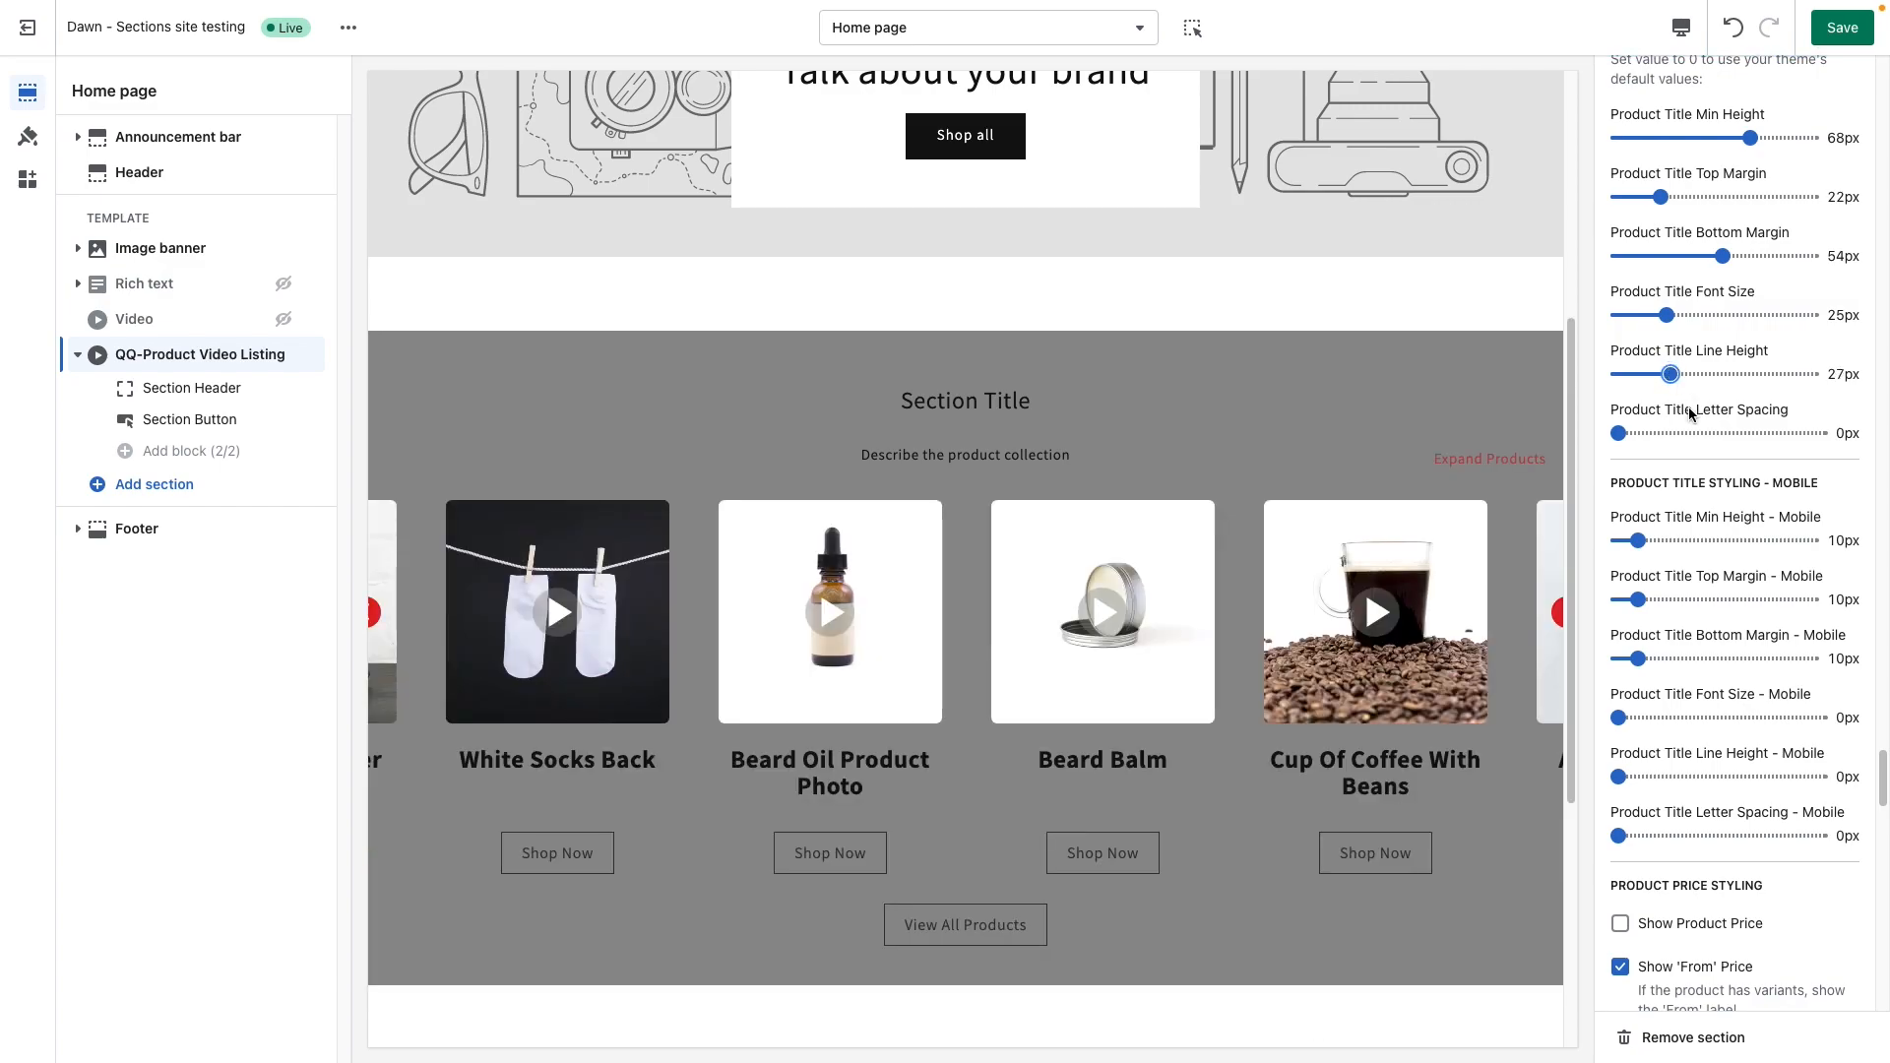
Turn on Show Product Price in the product price styling.
scroll(1693, 717, down, 5)
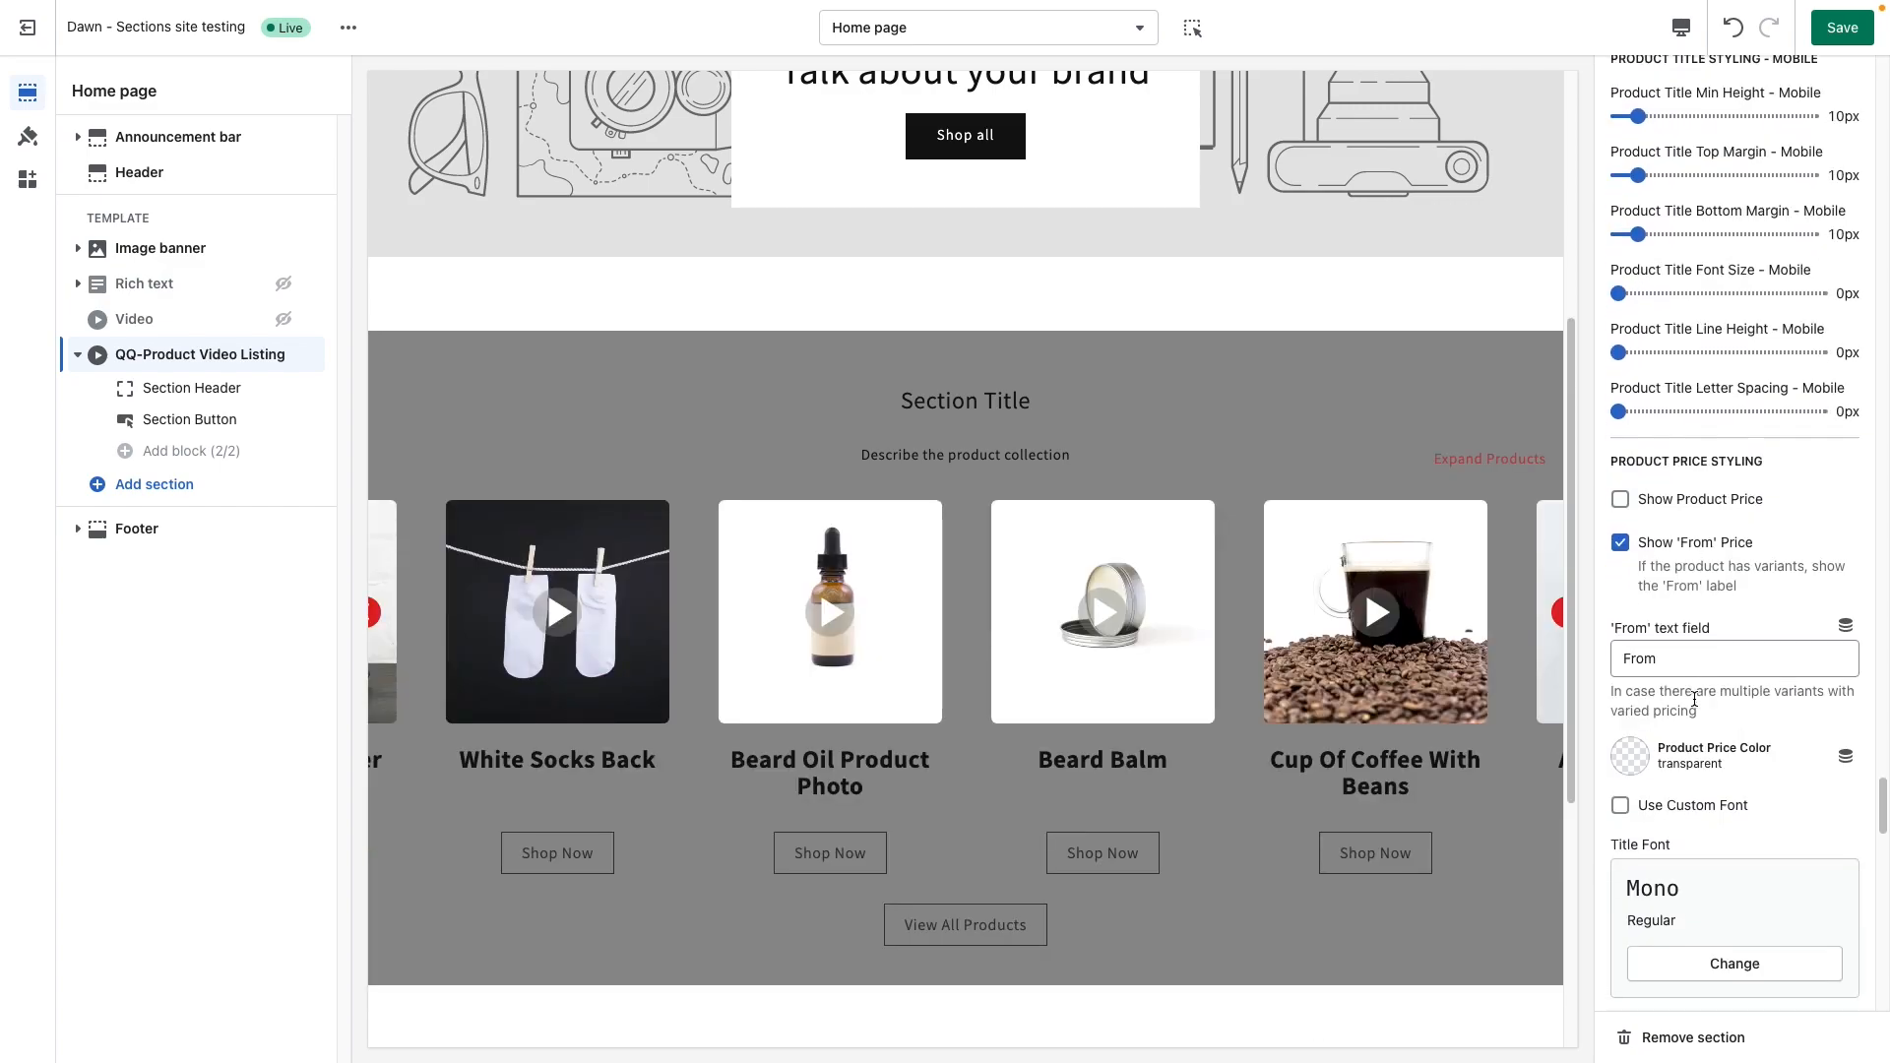
scroll(1693, 699, down, 2)
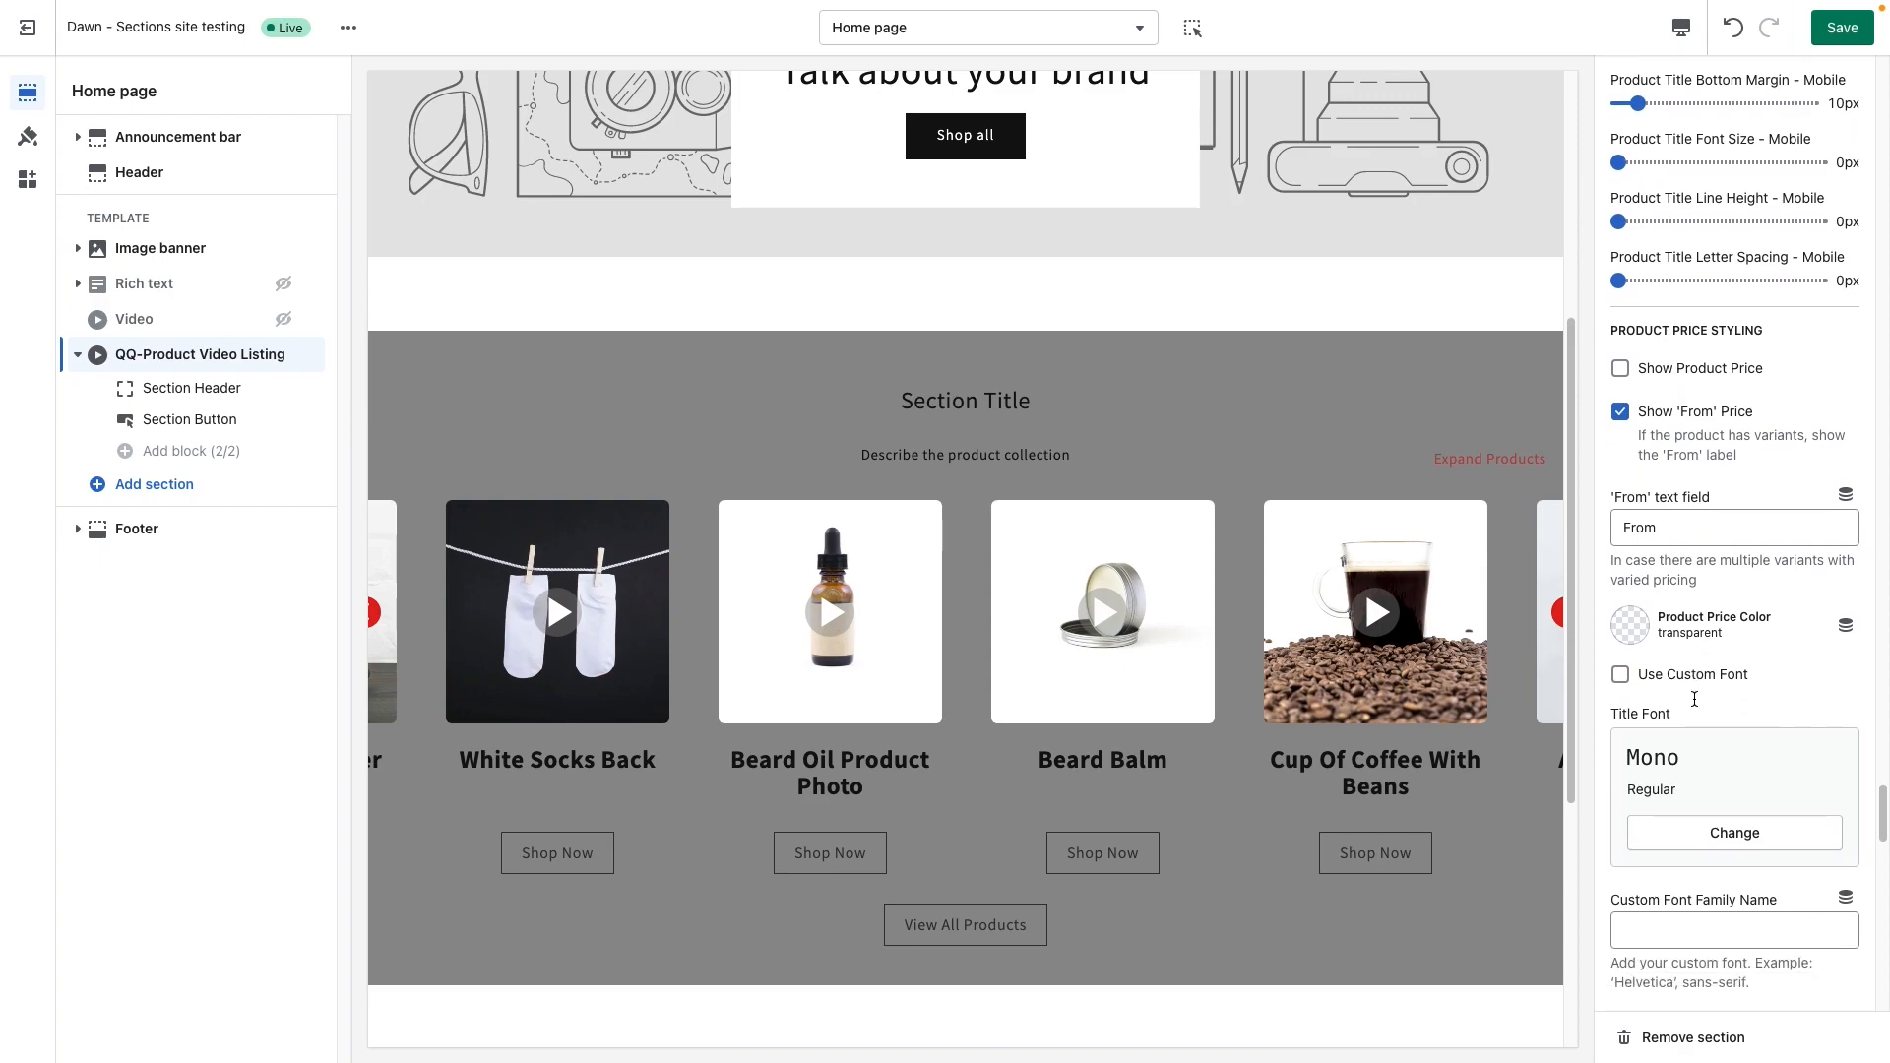
click(1671, 372)
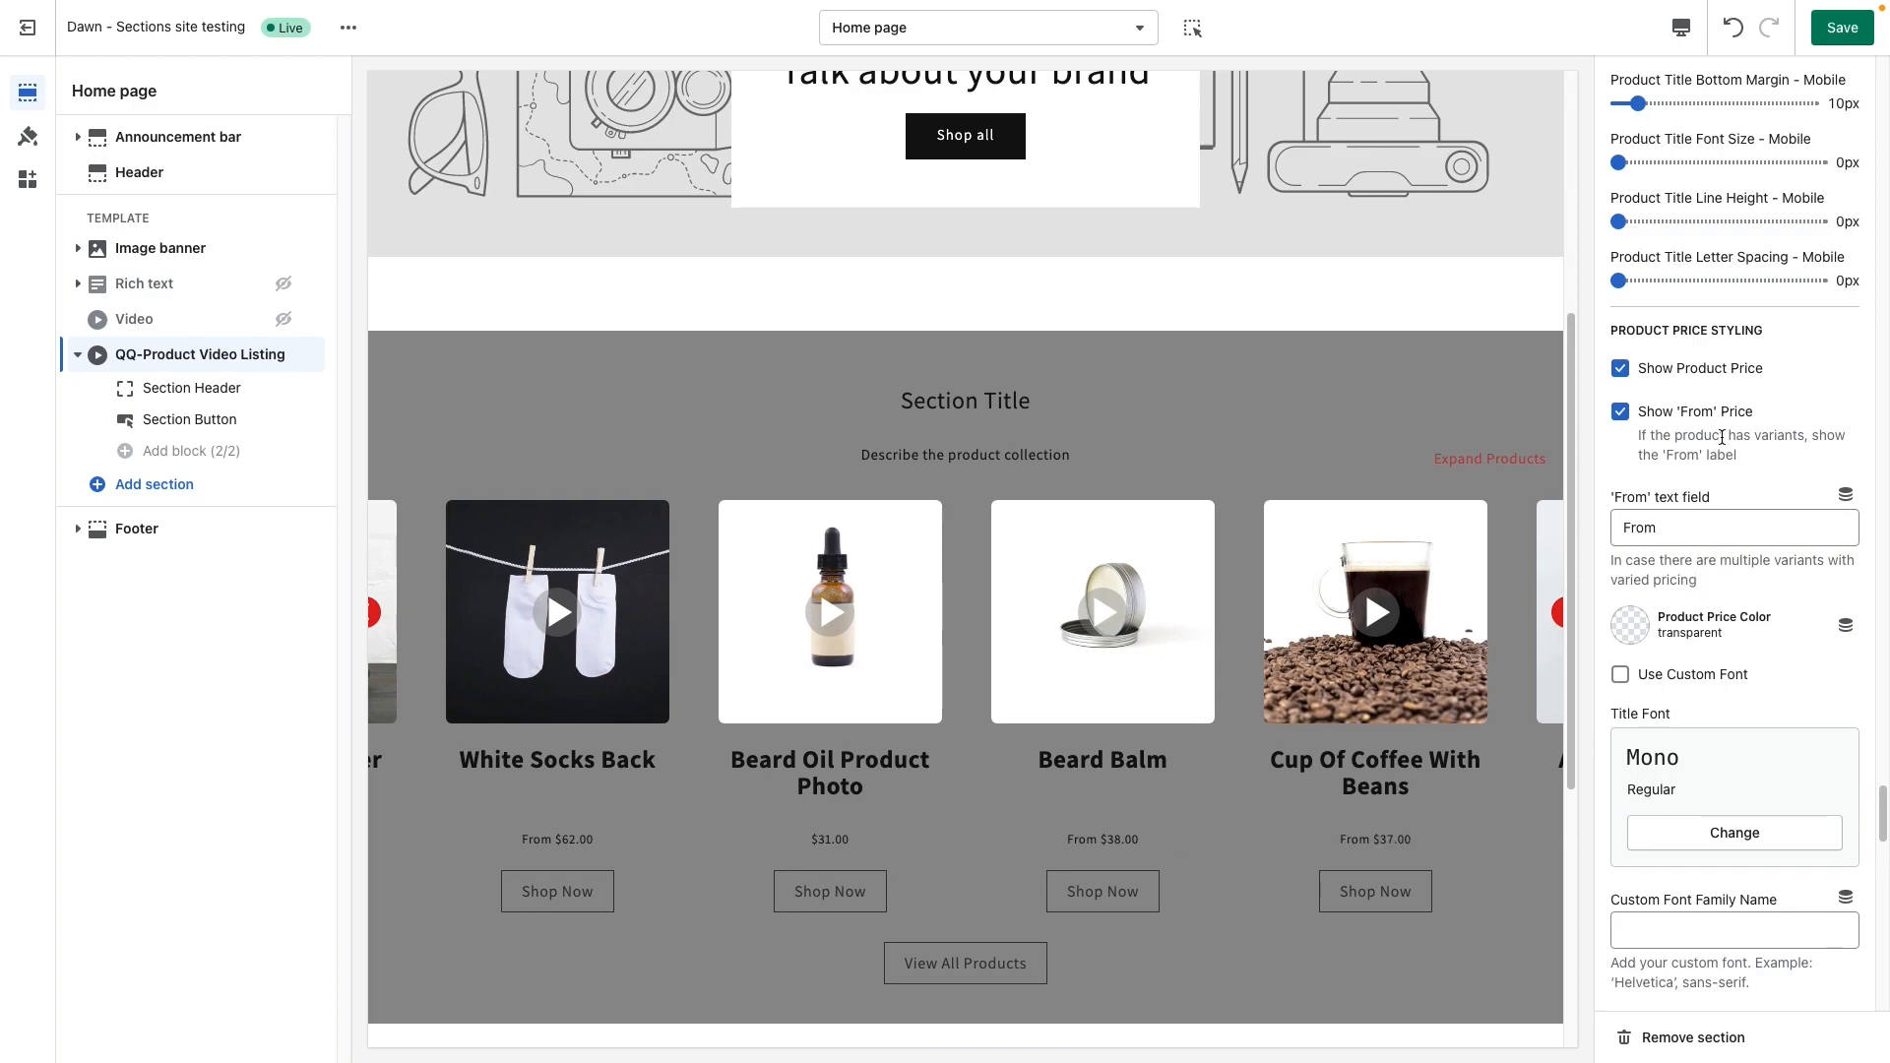
Set Product Title Bottom Margin to 16px and Product Title Min Height to 48px.
scroll(1722, 449, up, 2)
scroll(1721, 258, up, 5)
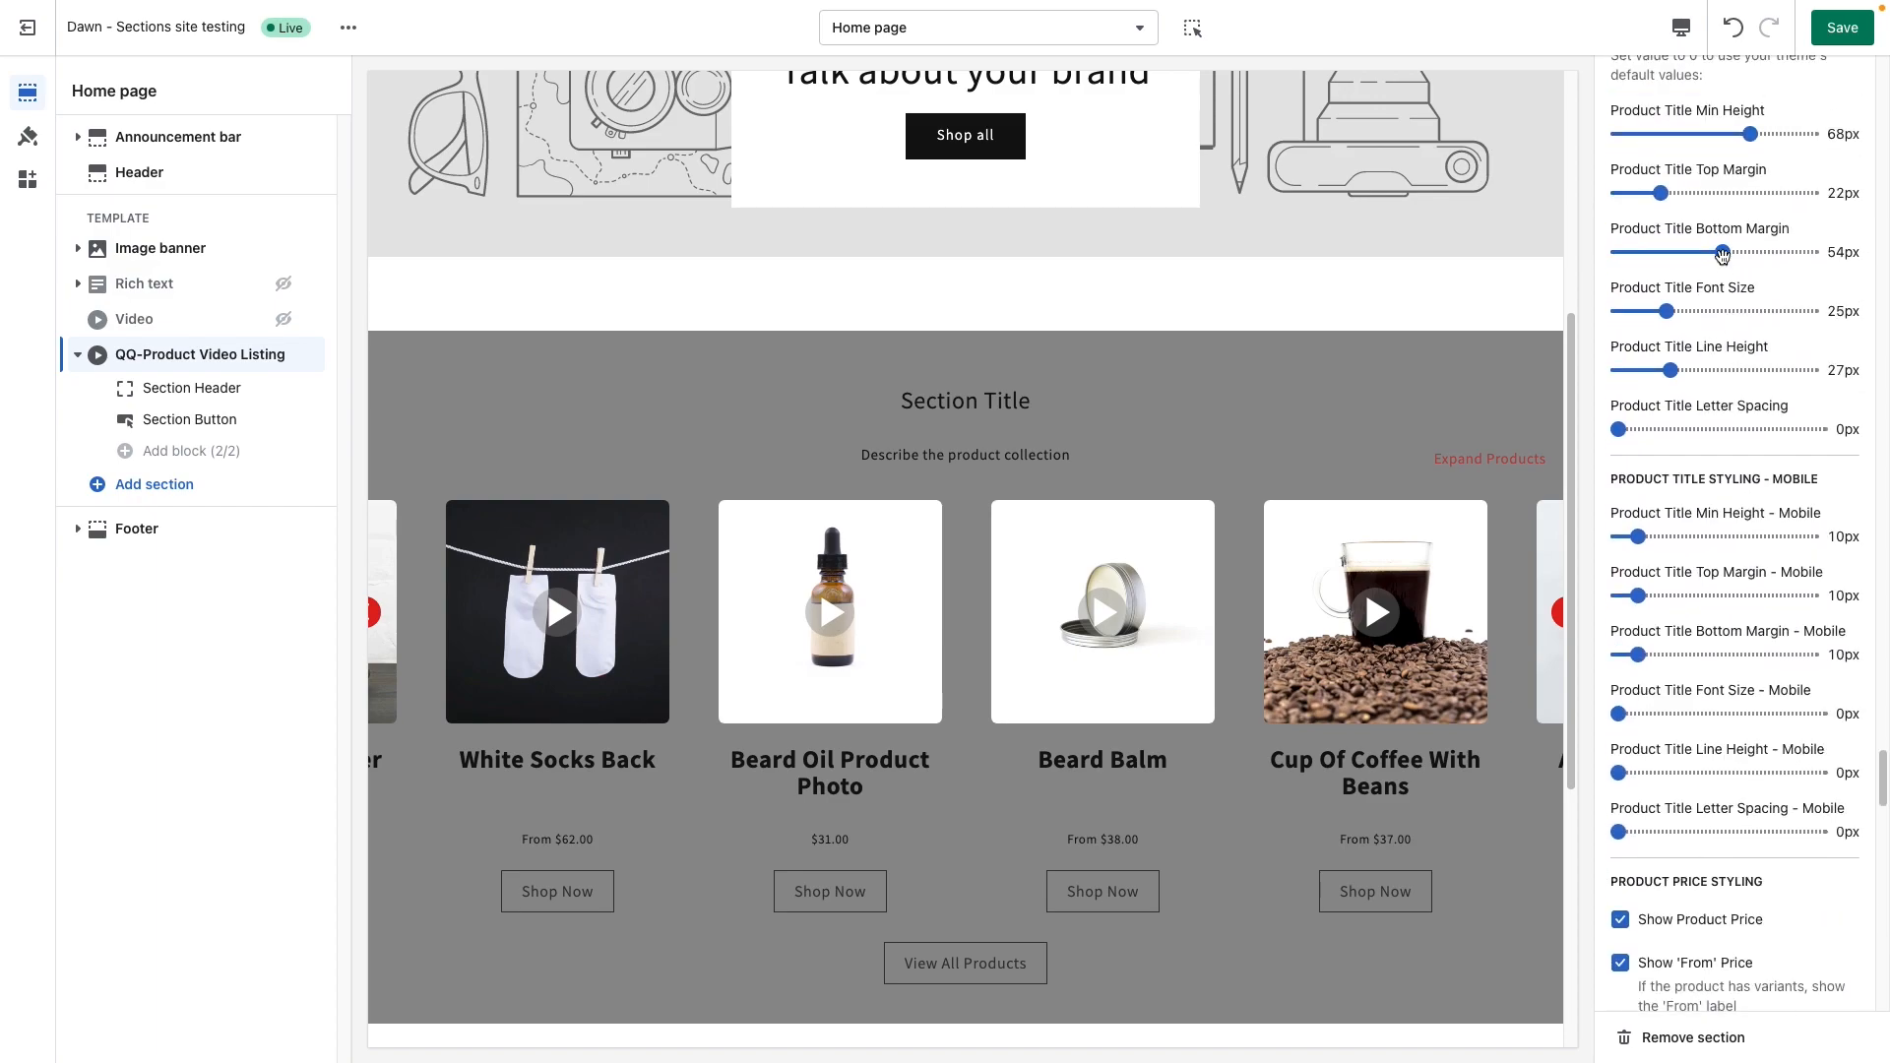
drag(1711, 257, 1649, 251)
scroll(1736, 169, up, 1)
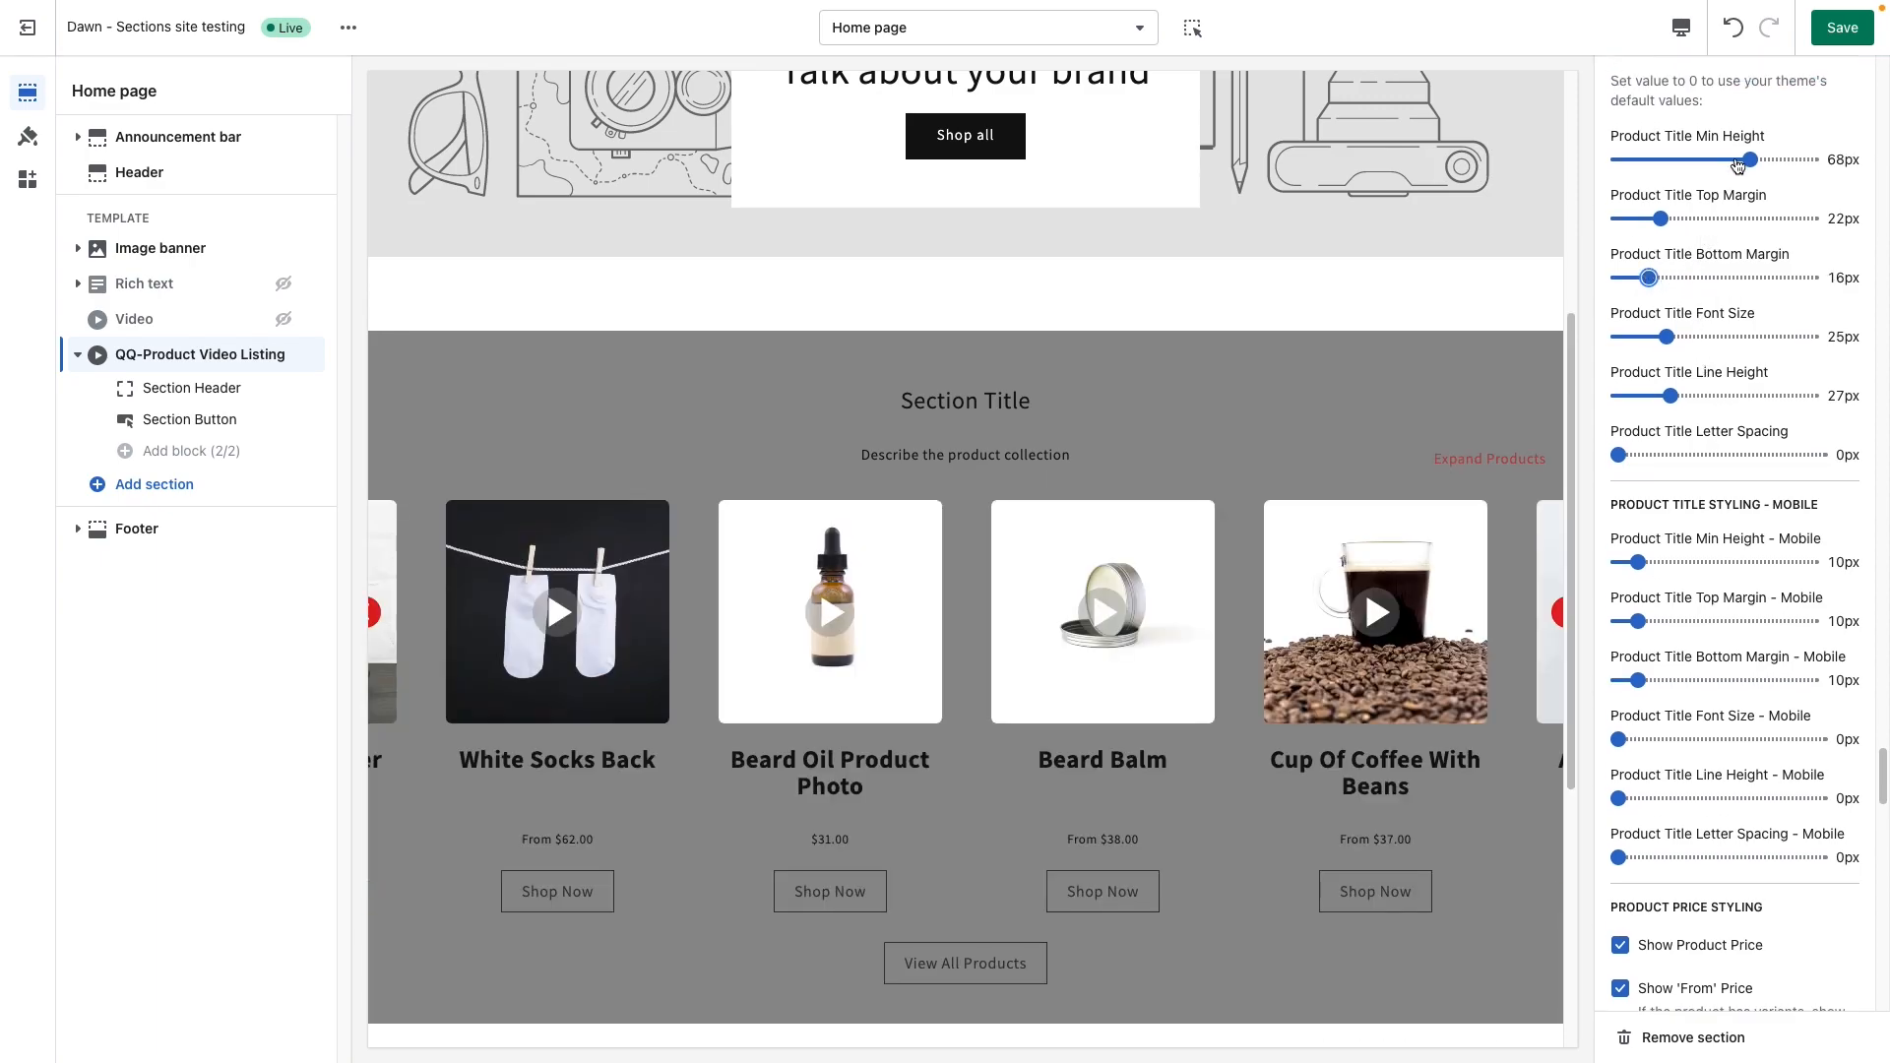
drag(1732, 162, 1711, 157)
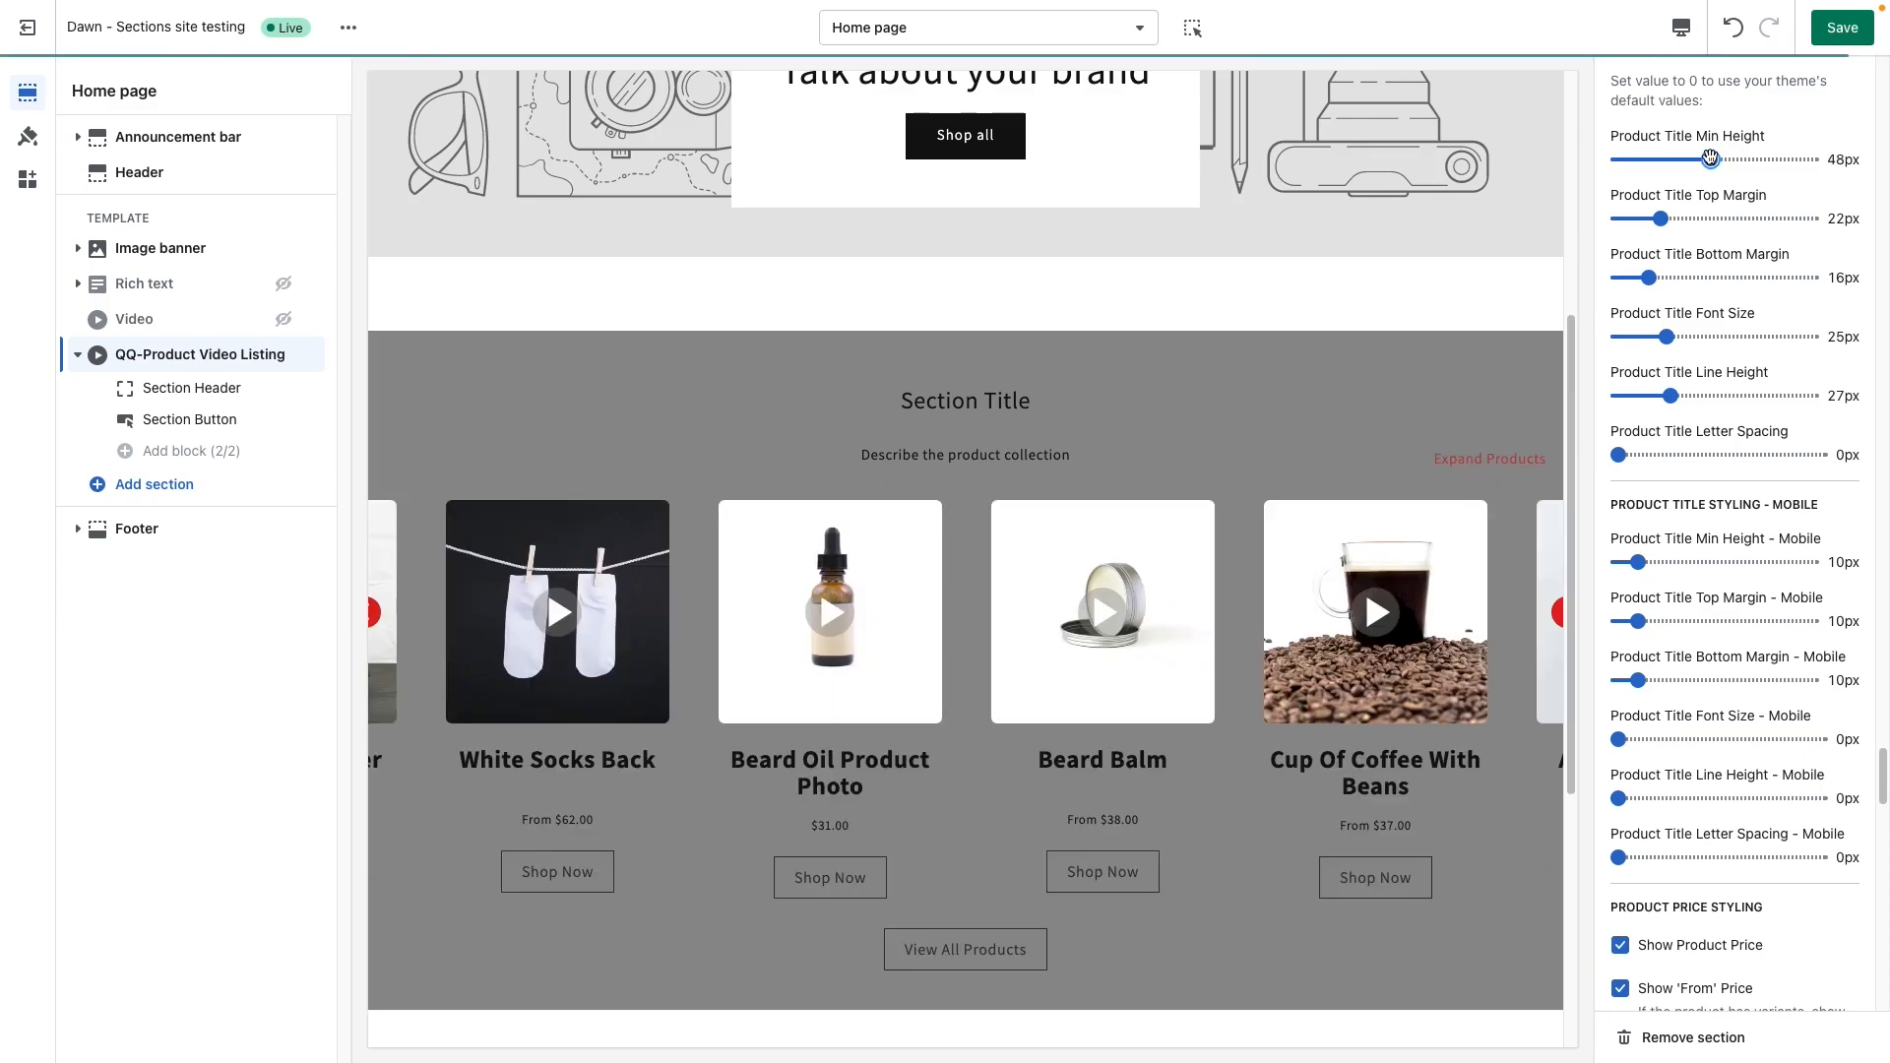
Try the prices without the 'From' label, turn Show 'From' Price back on and point out its text field.
scroll(1759, 508, down, 5)
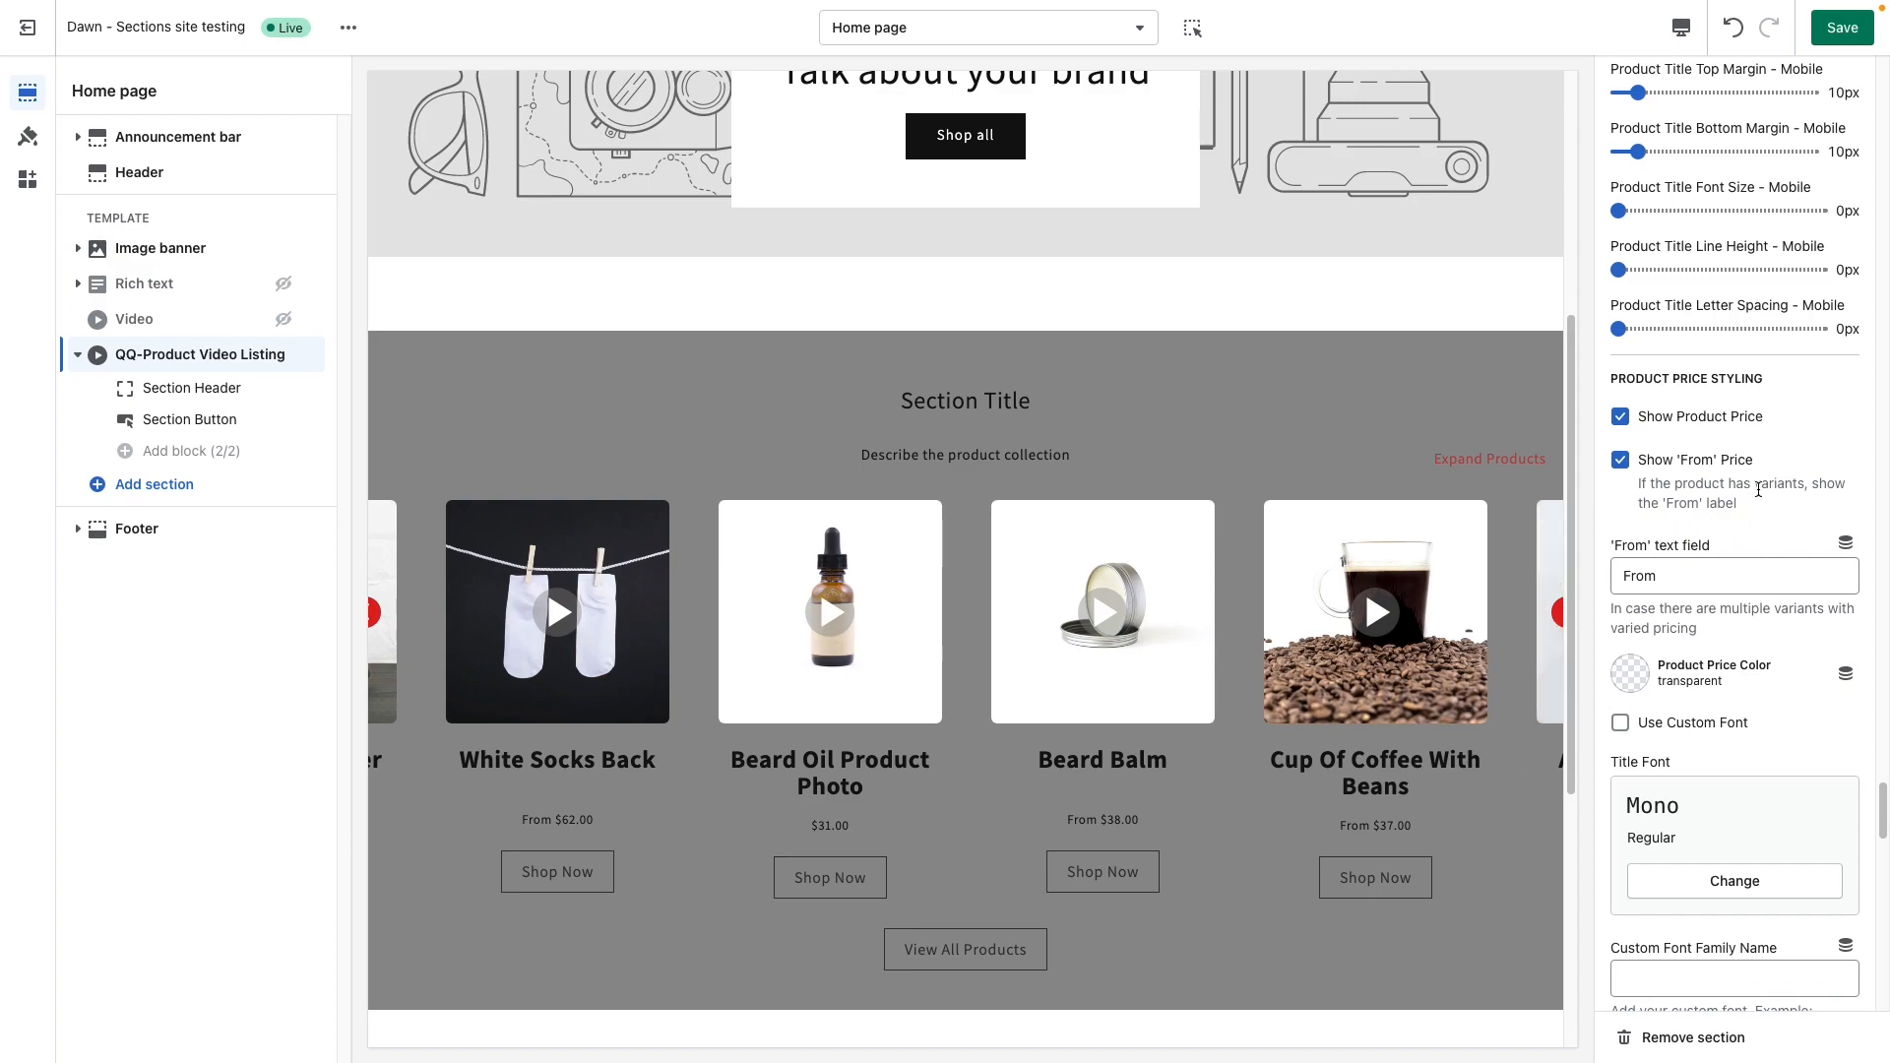
click(1621, 461)
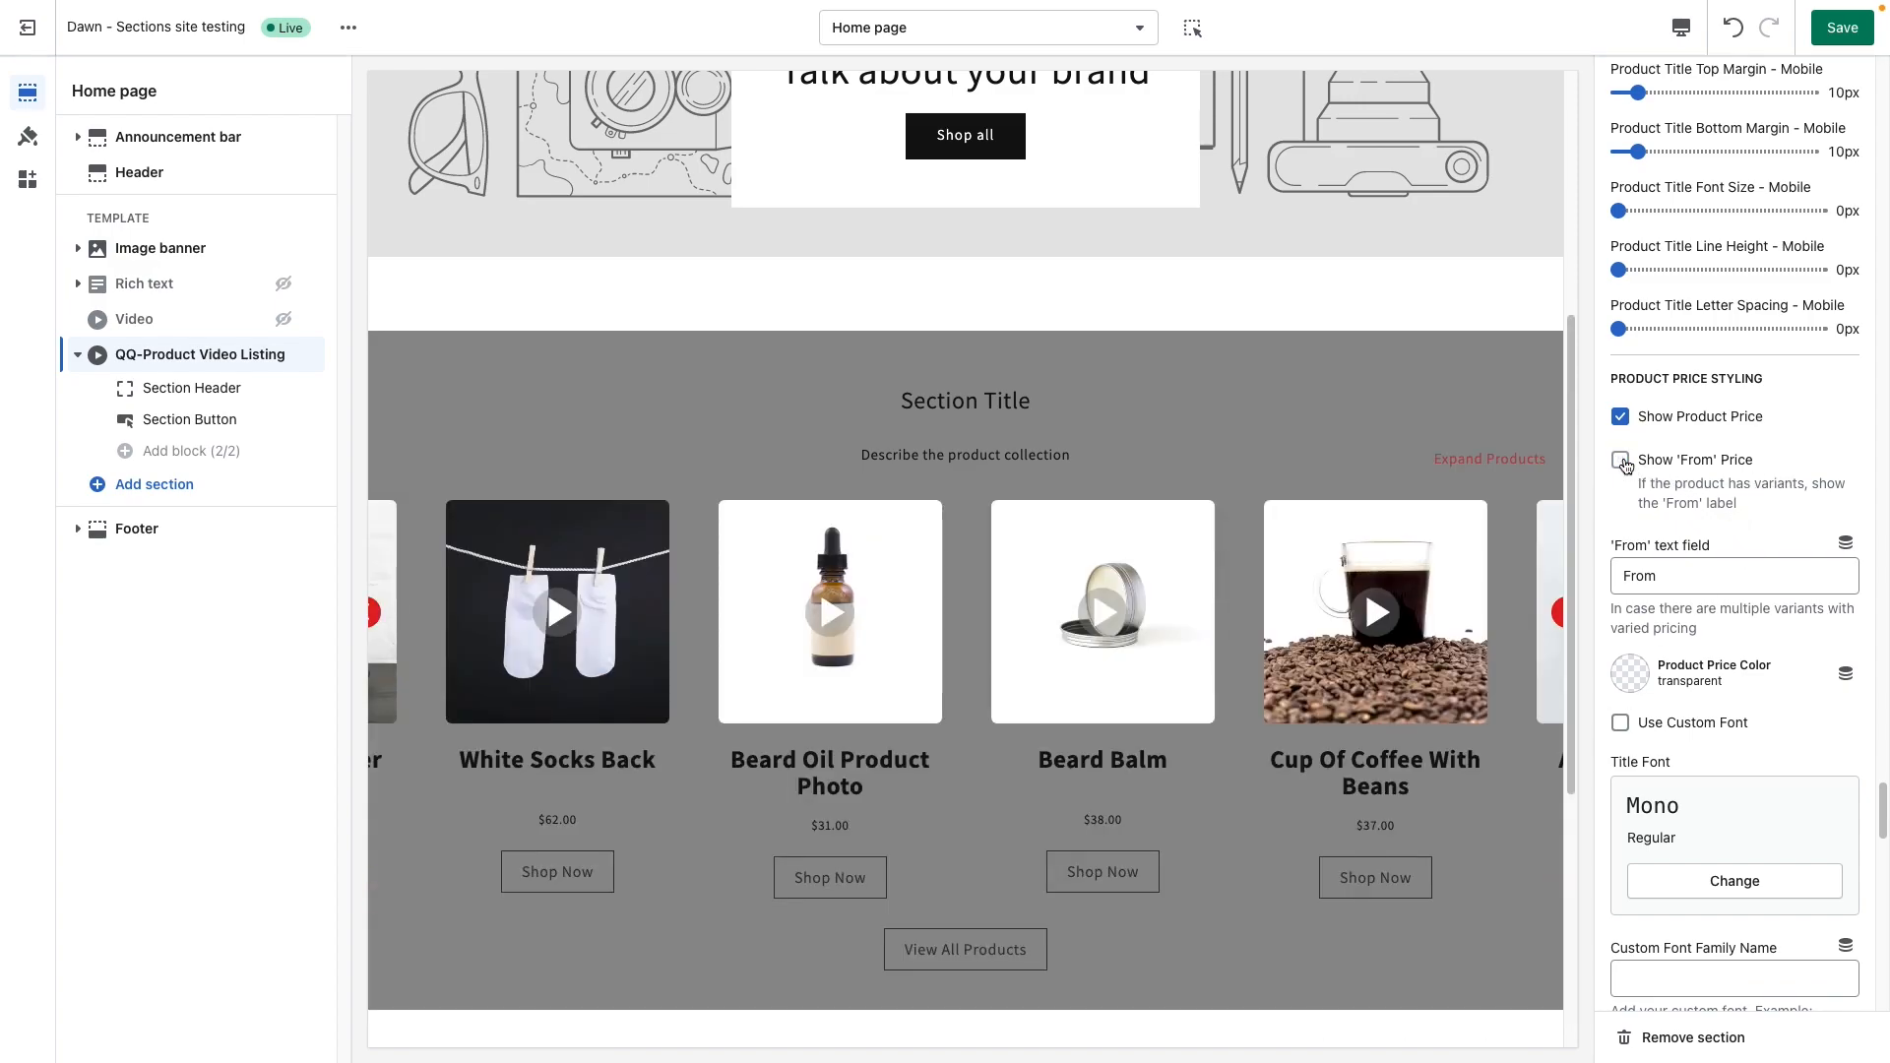
click(1622, 460)
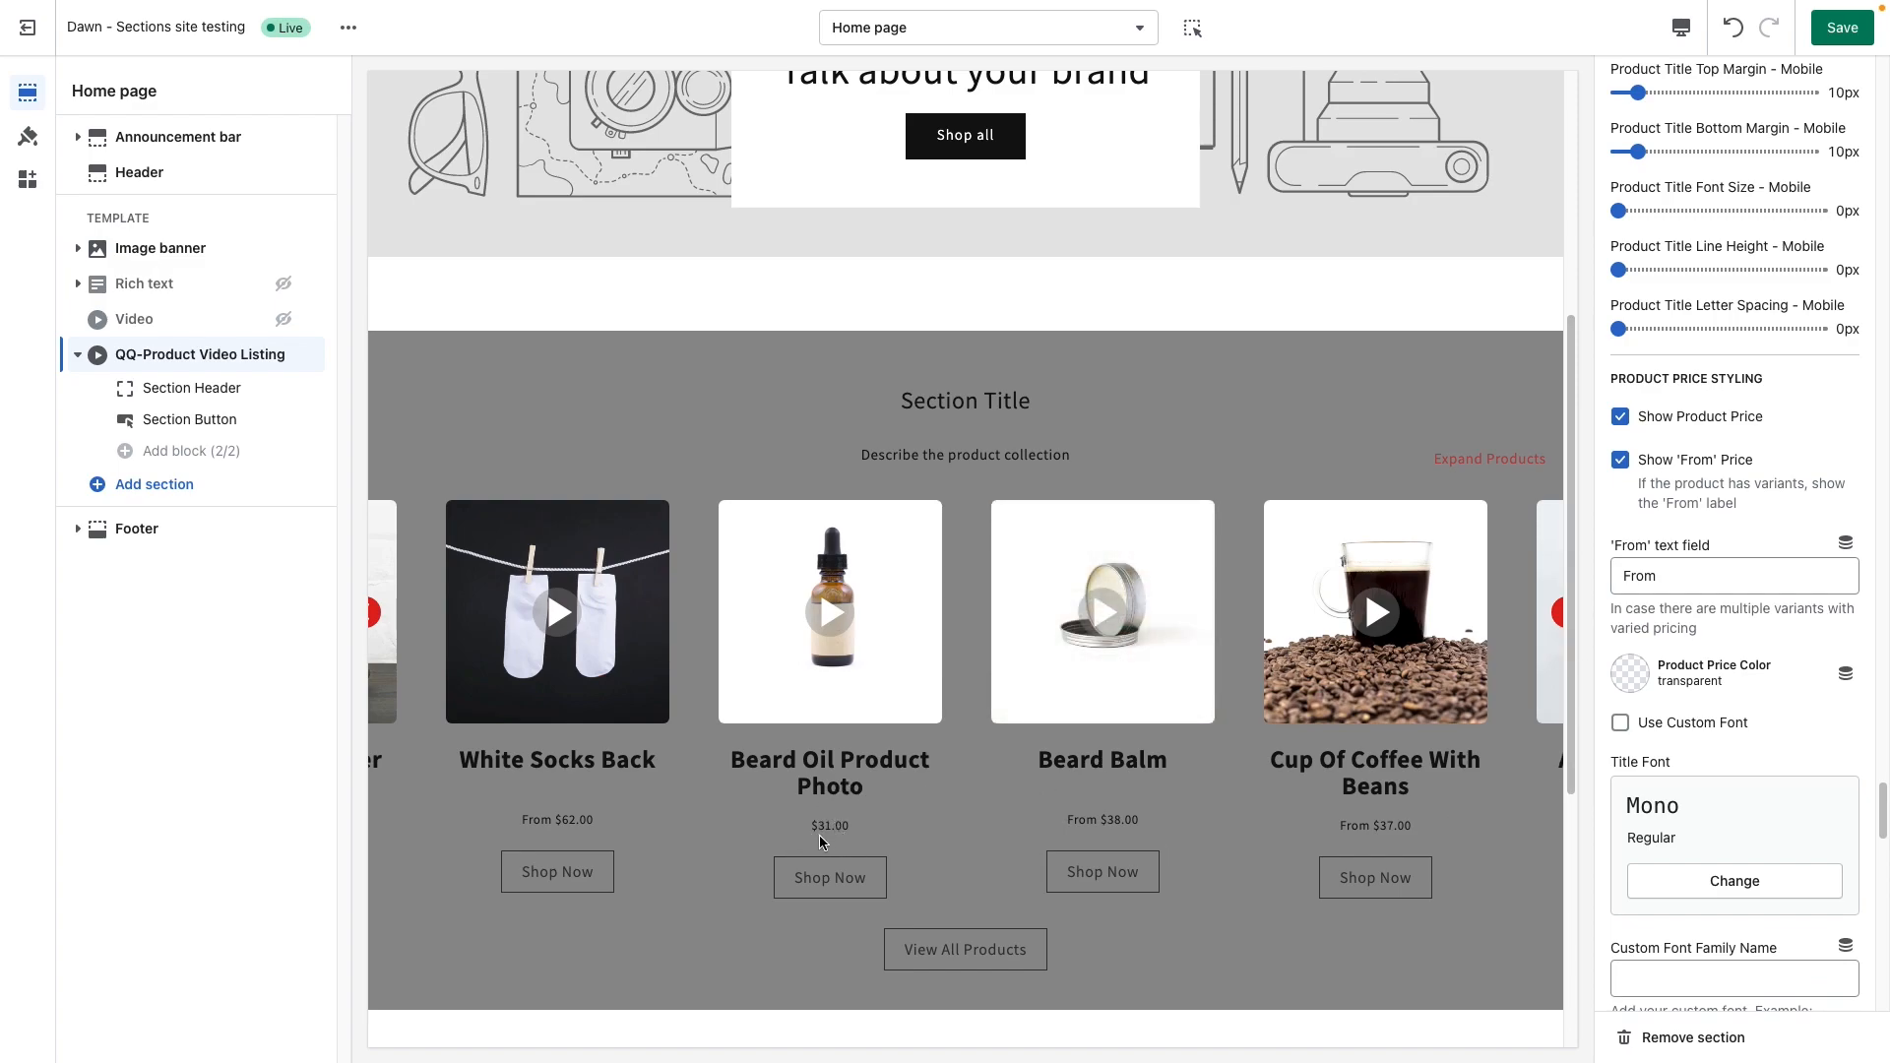
drag(1679, 581, 1612, 581)
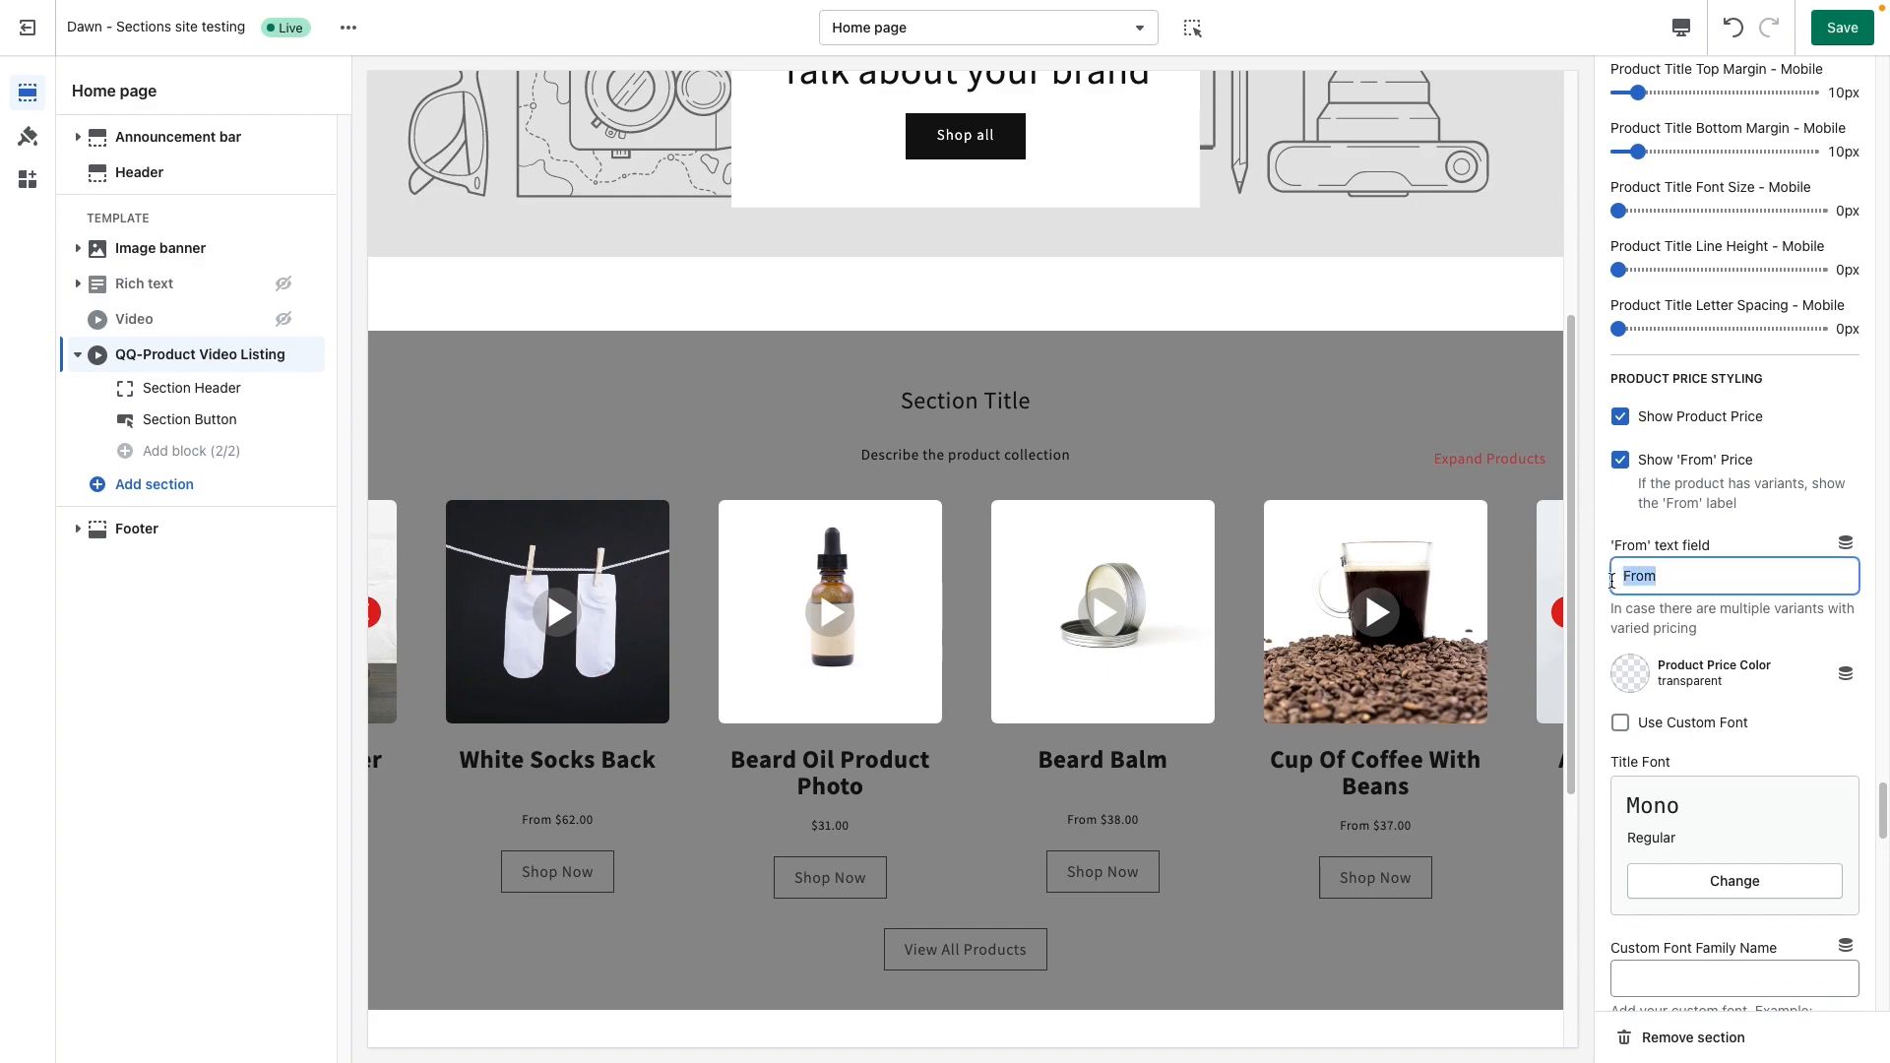
click(1708, 579)
Examine the product price, mobile price and compare price settings, and advance the carousel to check the prices under the products.
scroll(1743, 627, down, 2)
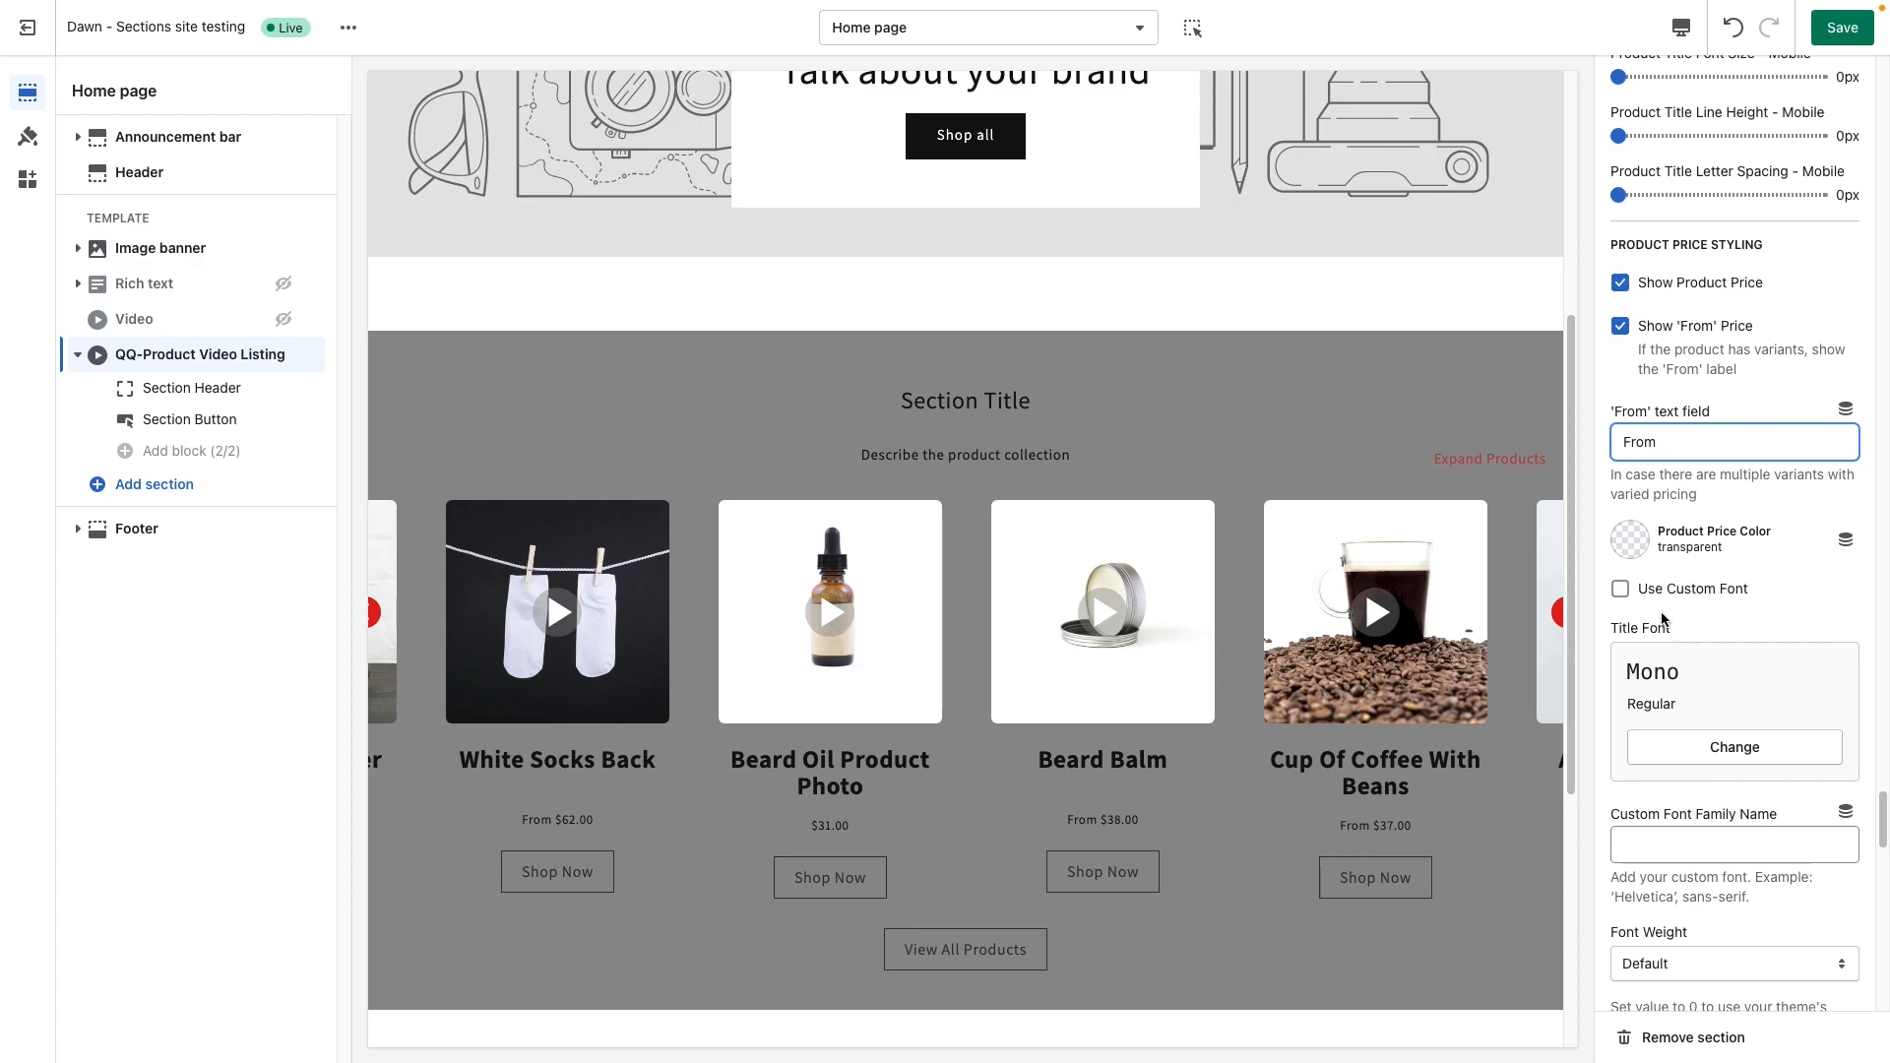
scroll(1693, 695, down, 6)
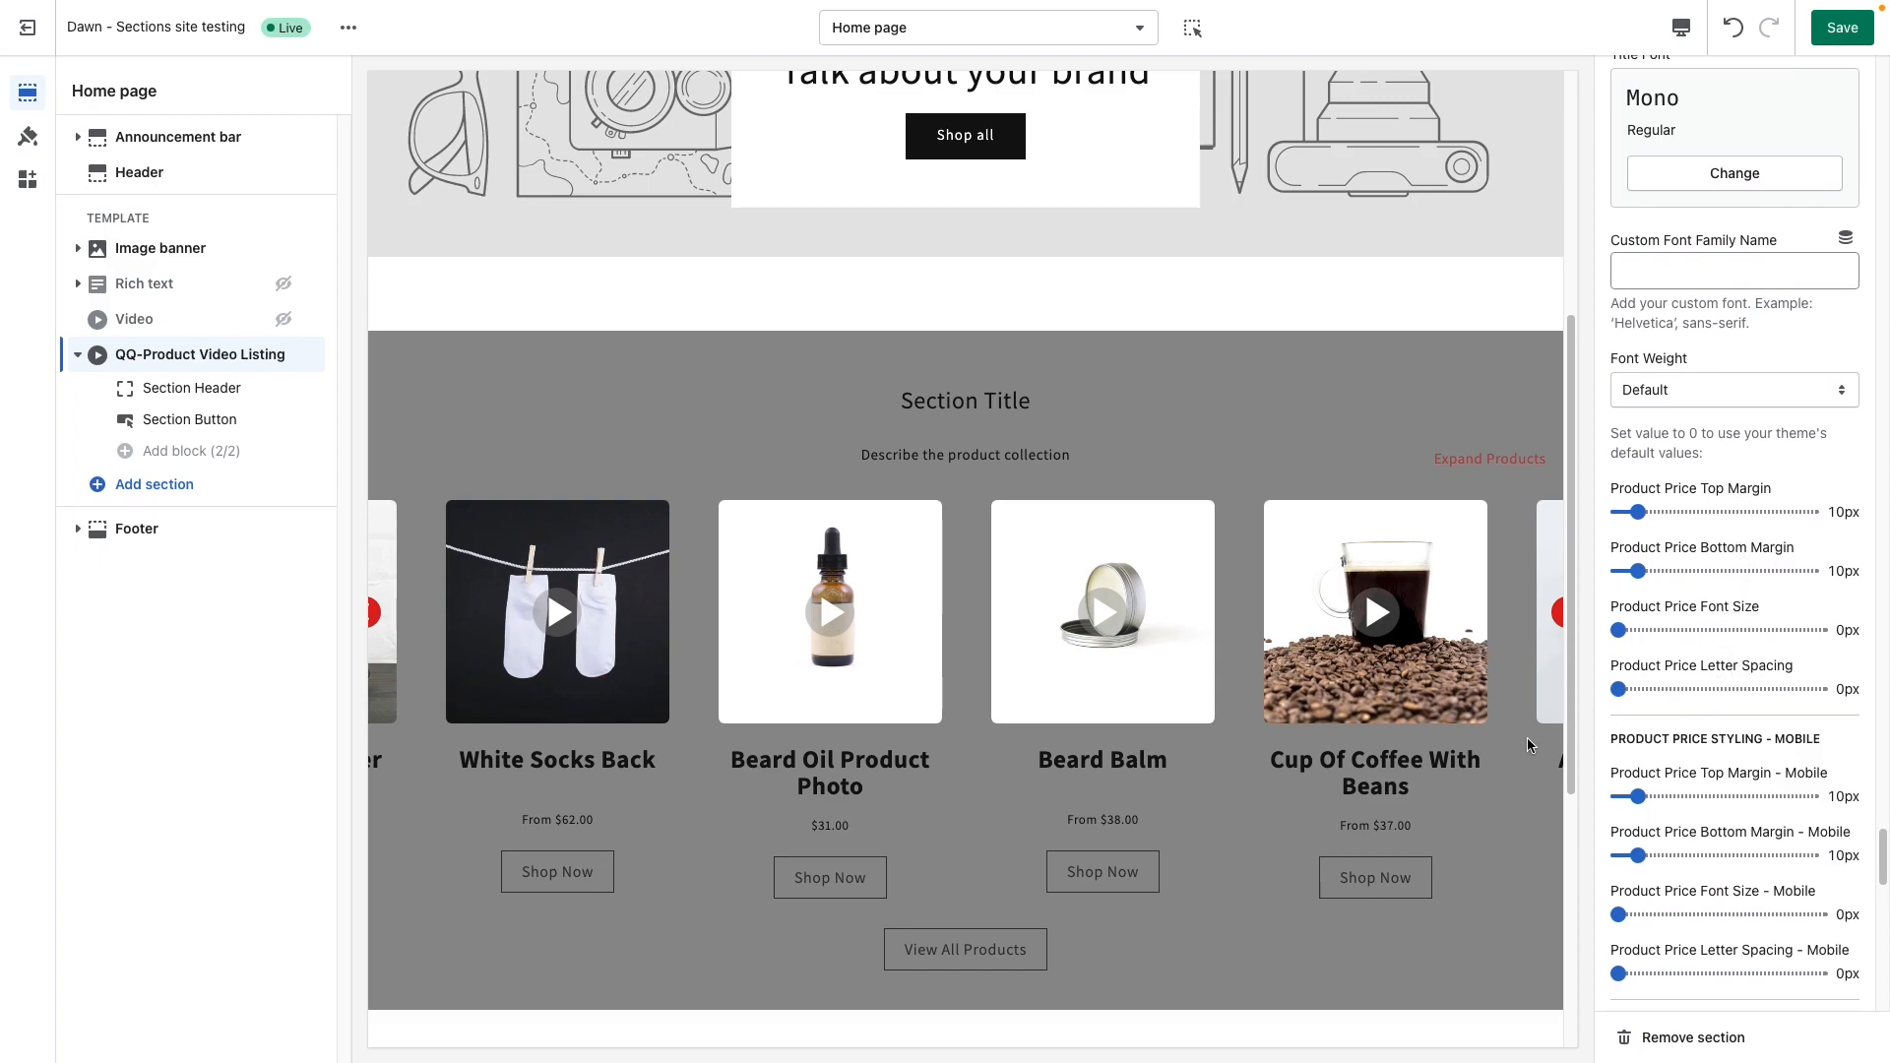
scroll(1718, 751, down, 3)
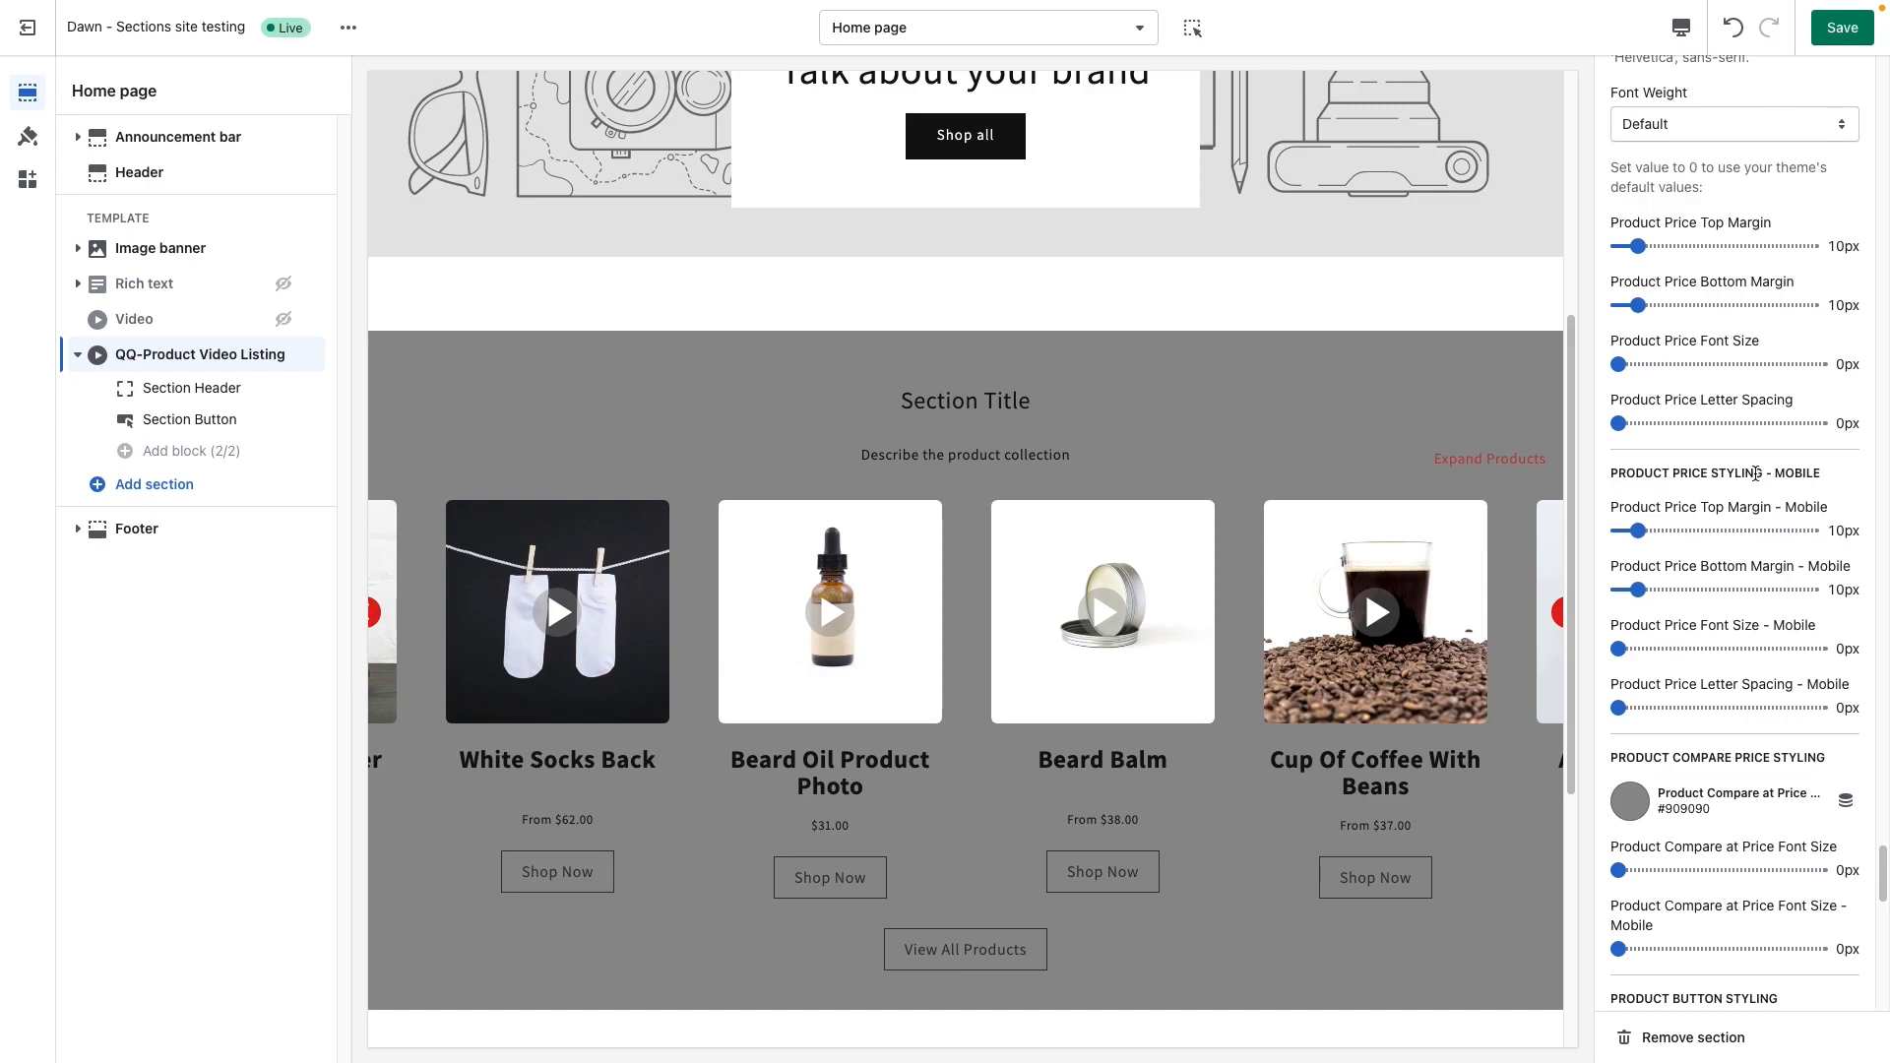
scroll(1750, 730, down, 4)
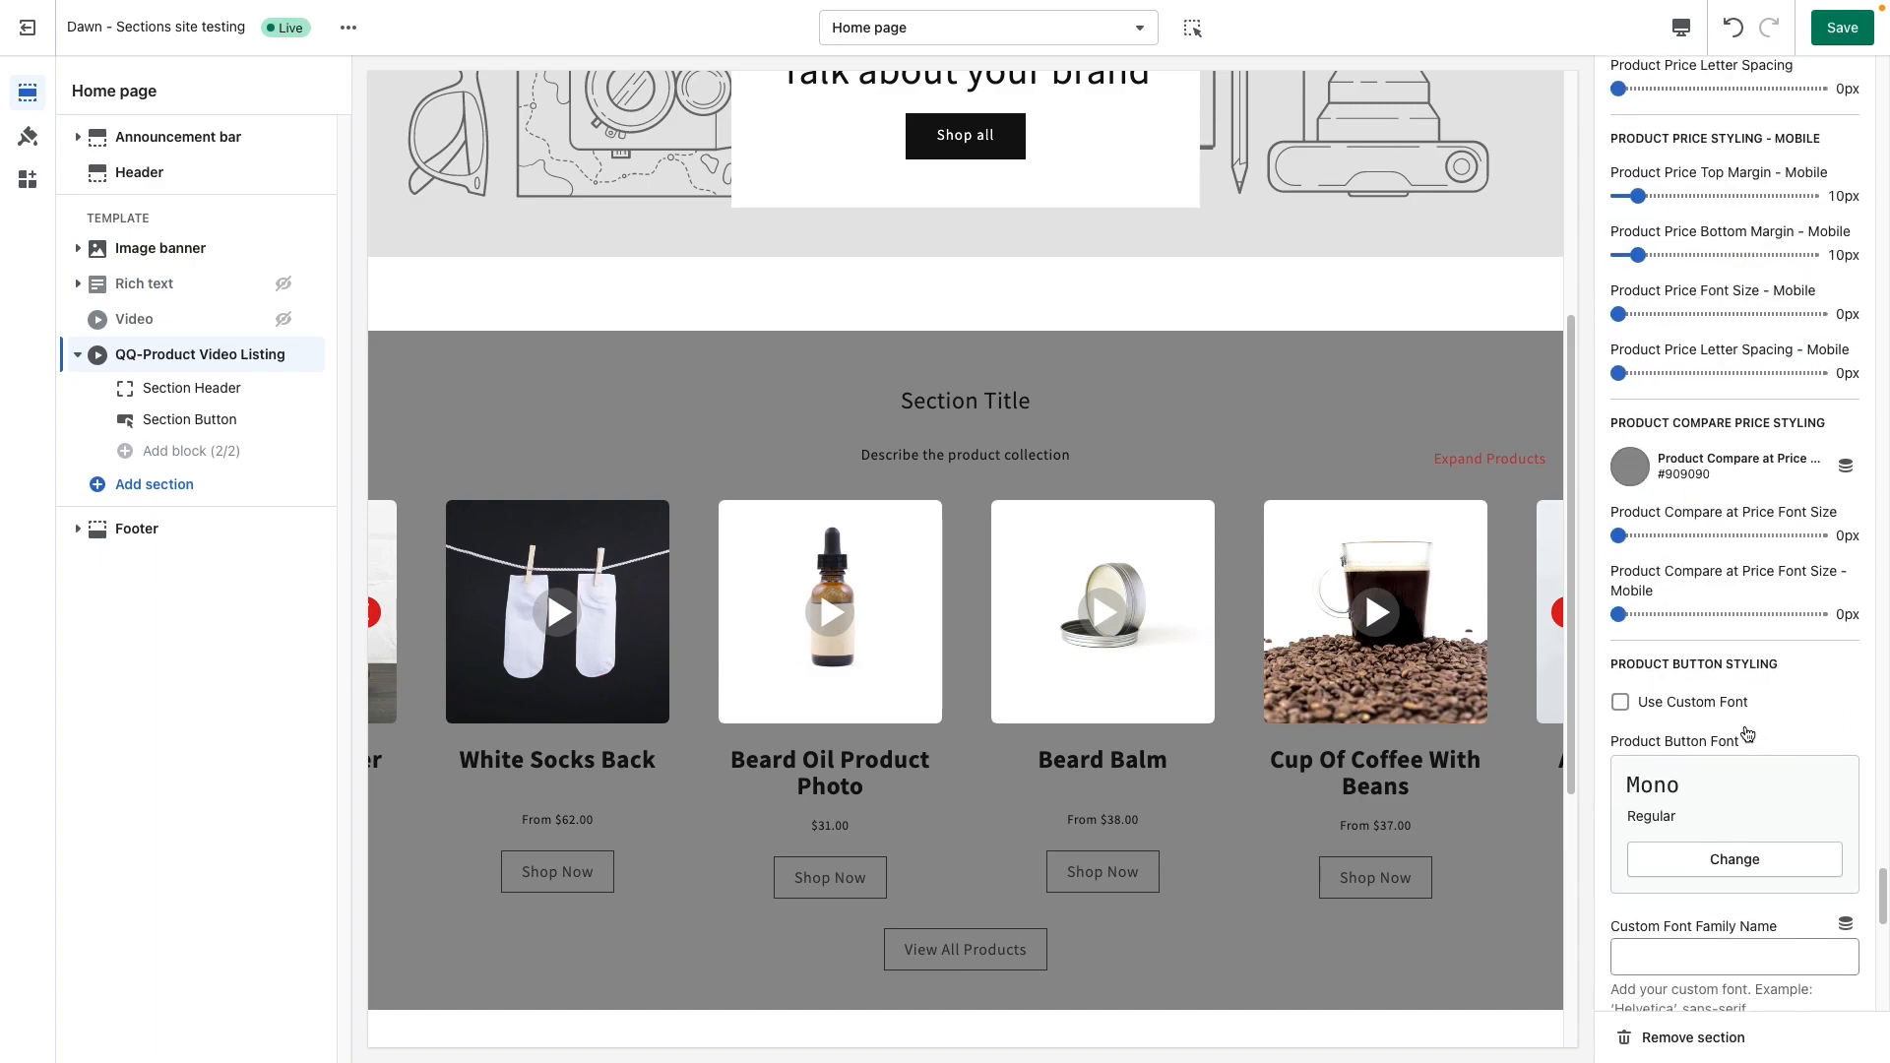
scroll(1745, 723, down, 1)
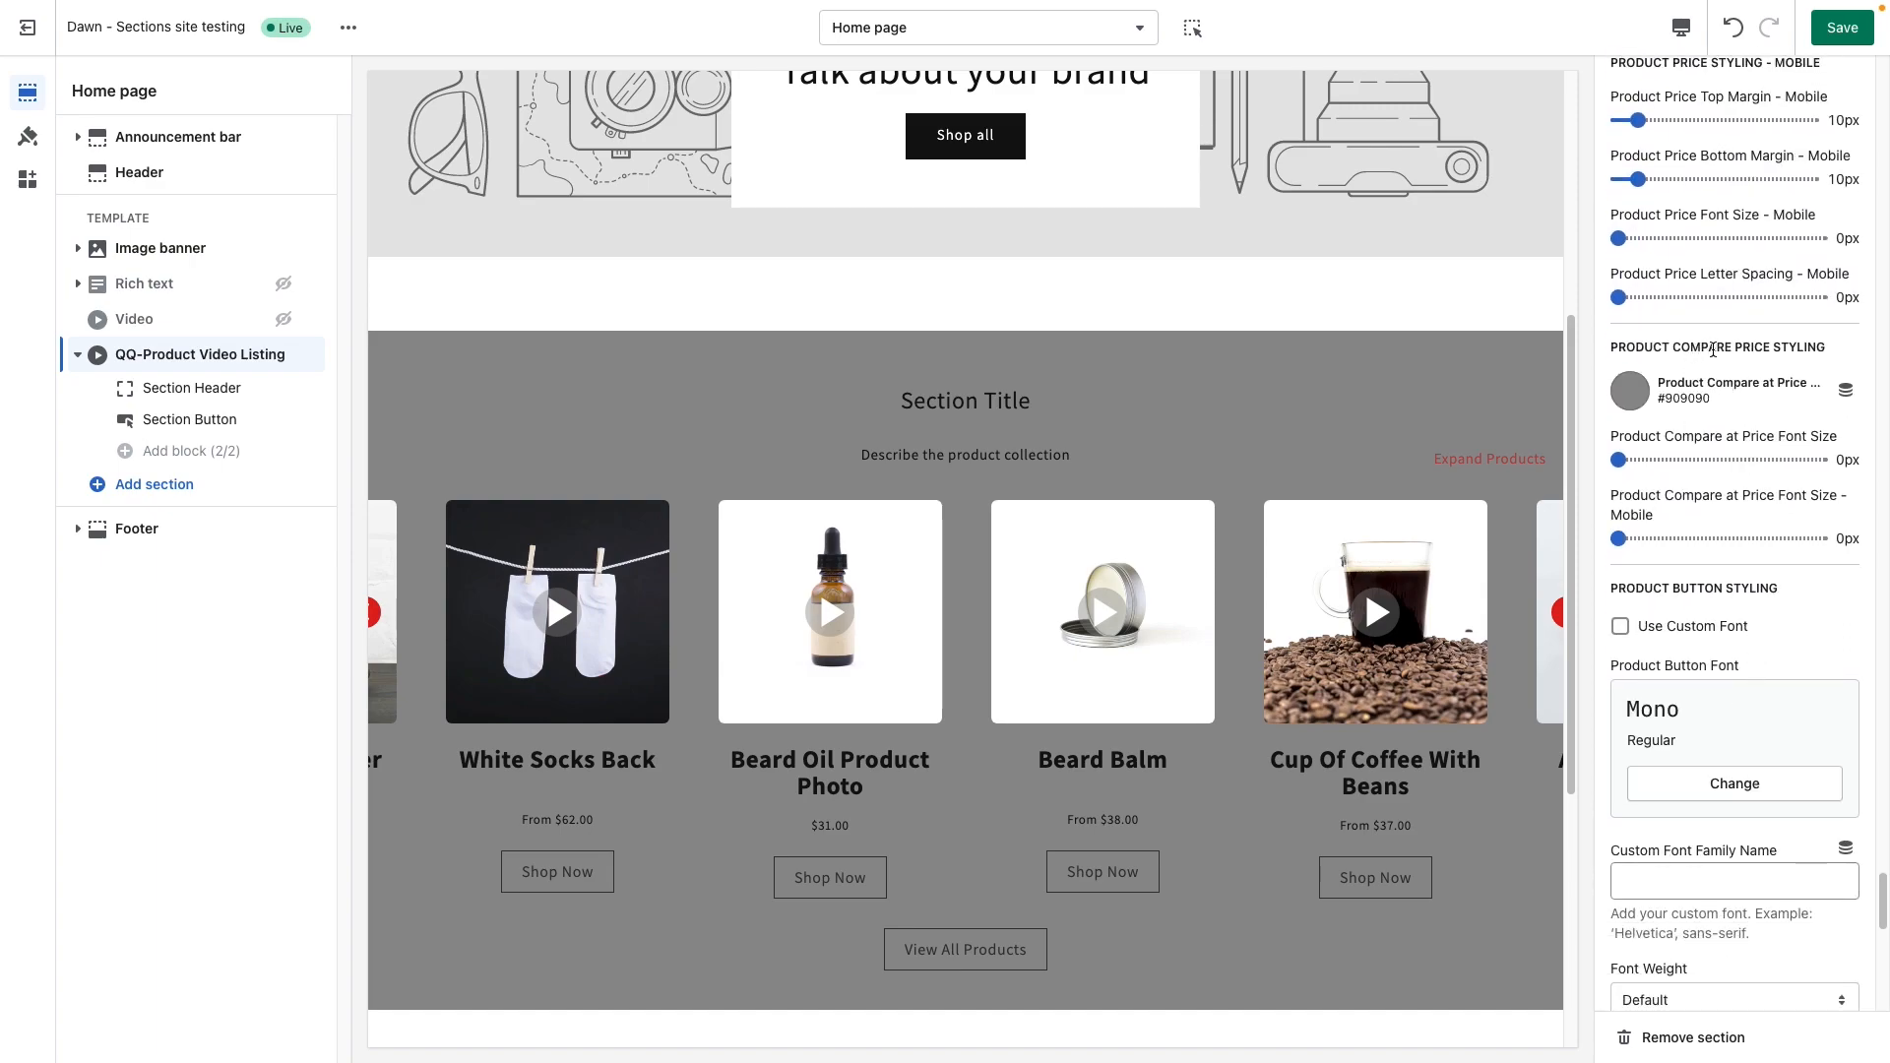
click(1556, 617)
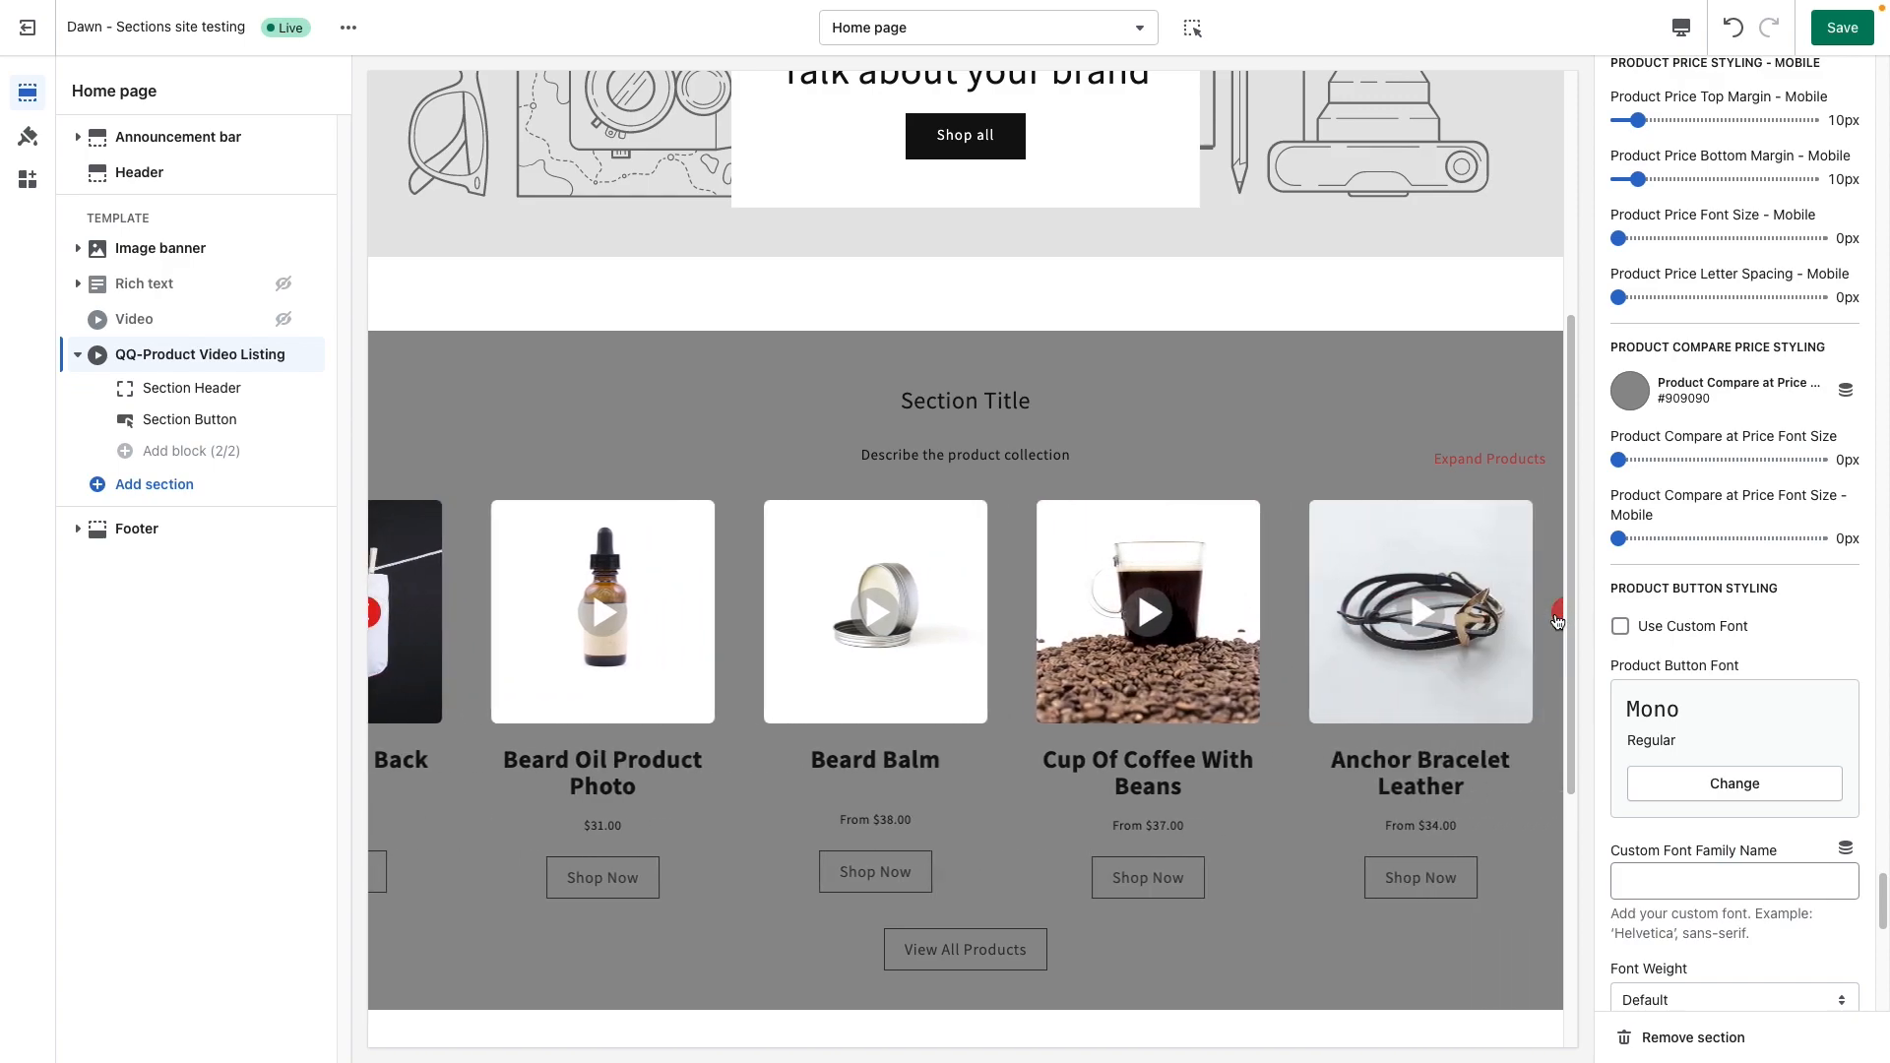
click(1557, 617)
click(1556, 618)
click(1557, 617)
click(1556, 617)
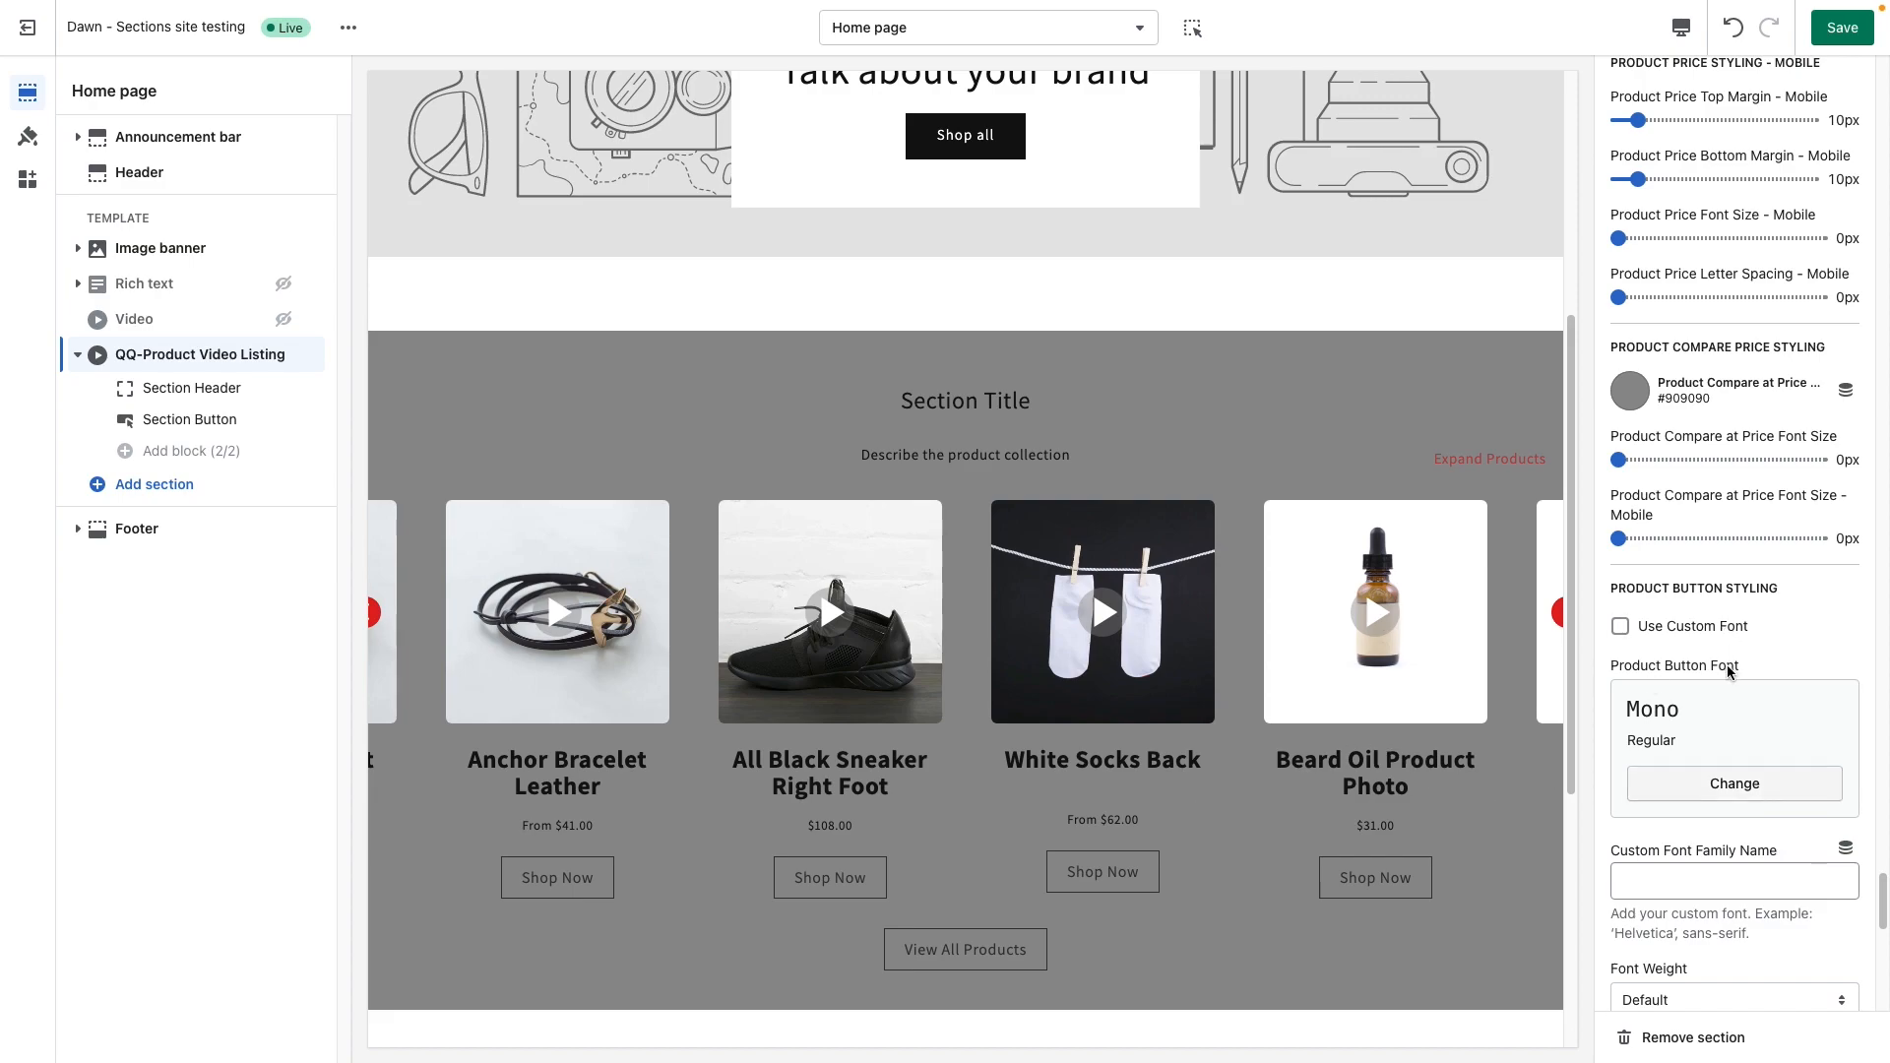
Enable Use Custom Font for the product buttons in the product button styling.
scroll(1730, 671, down, 5)
scroll(1736, 668, down, 2)
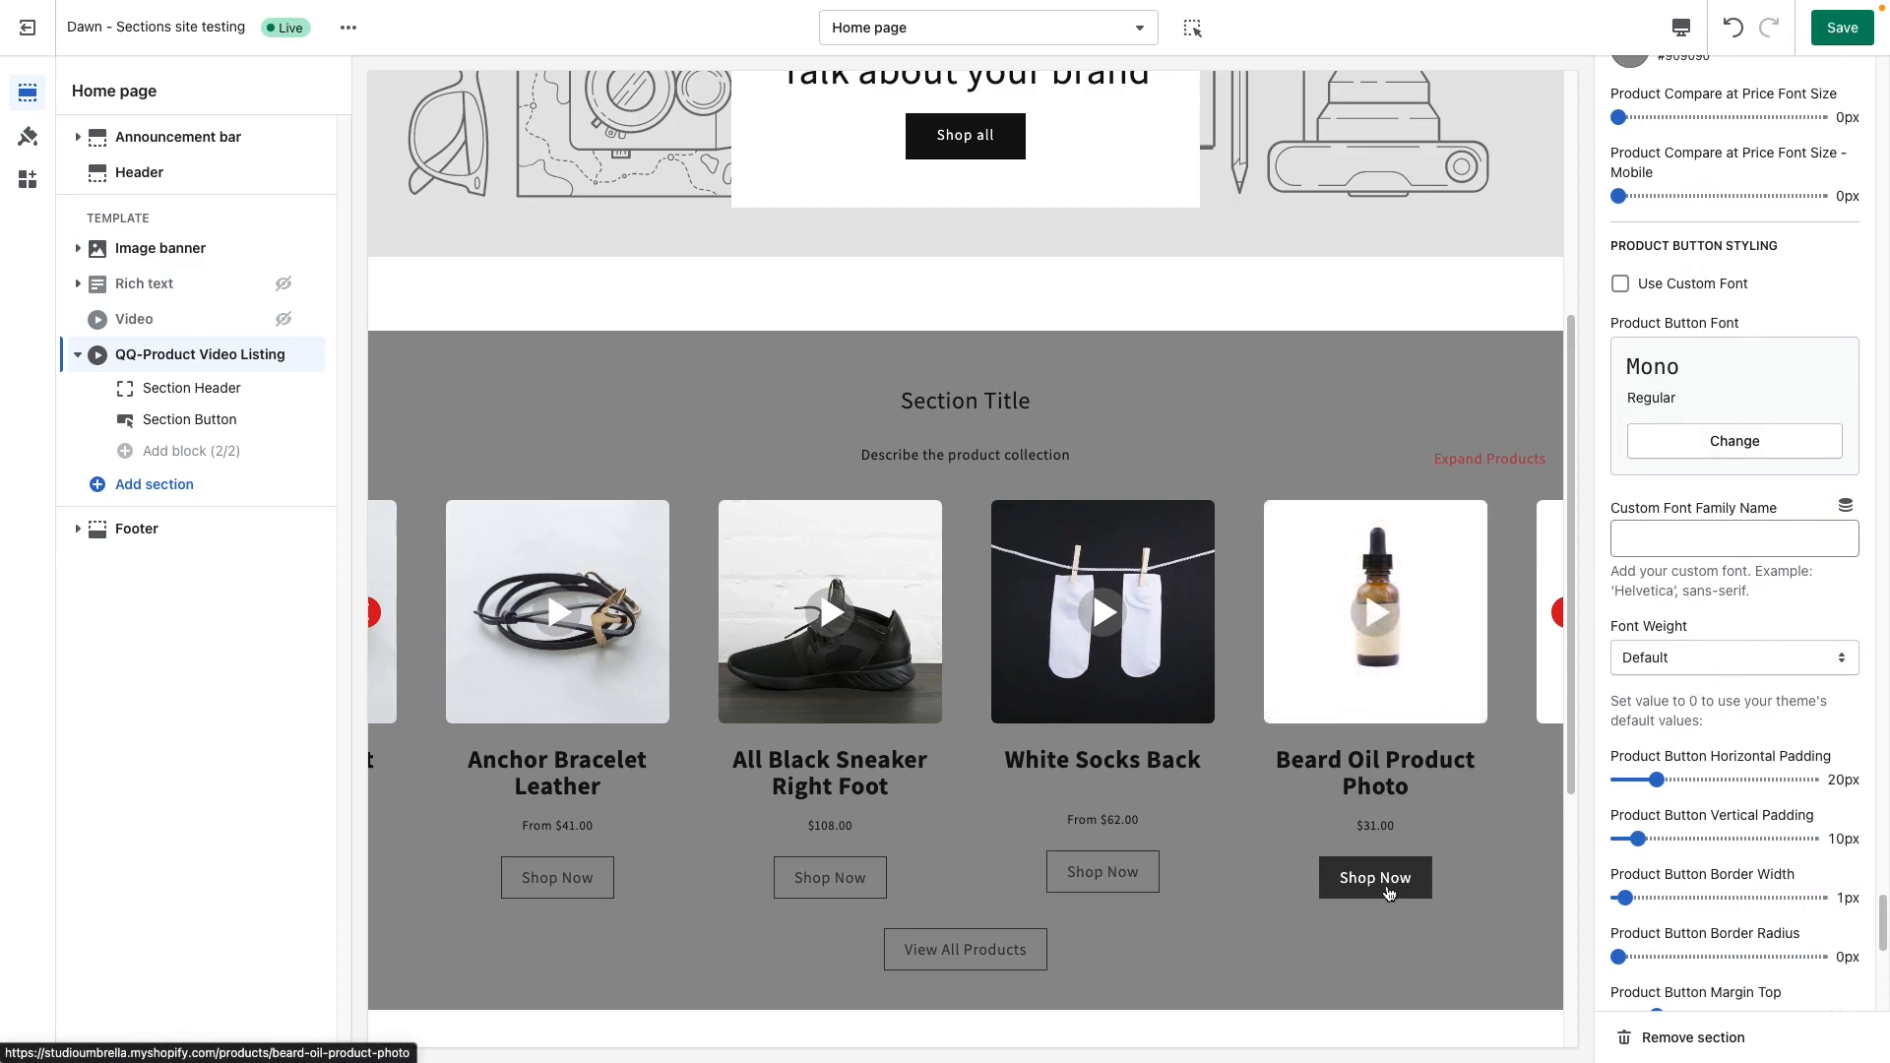
click(1687, 288)
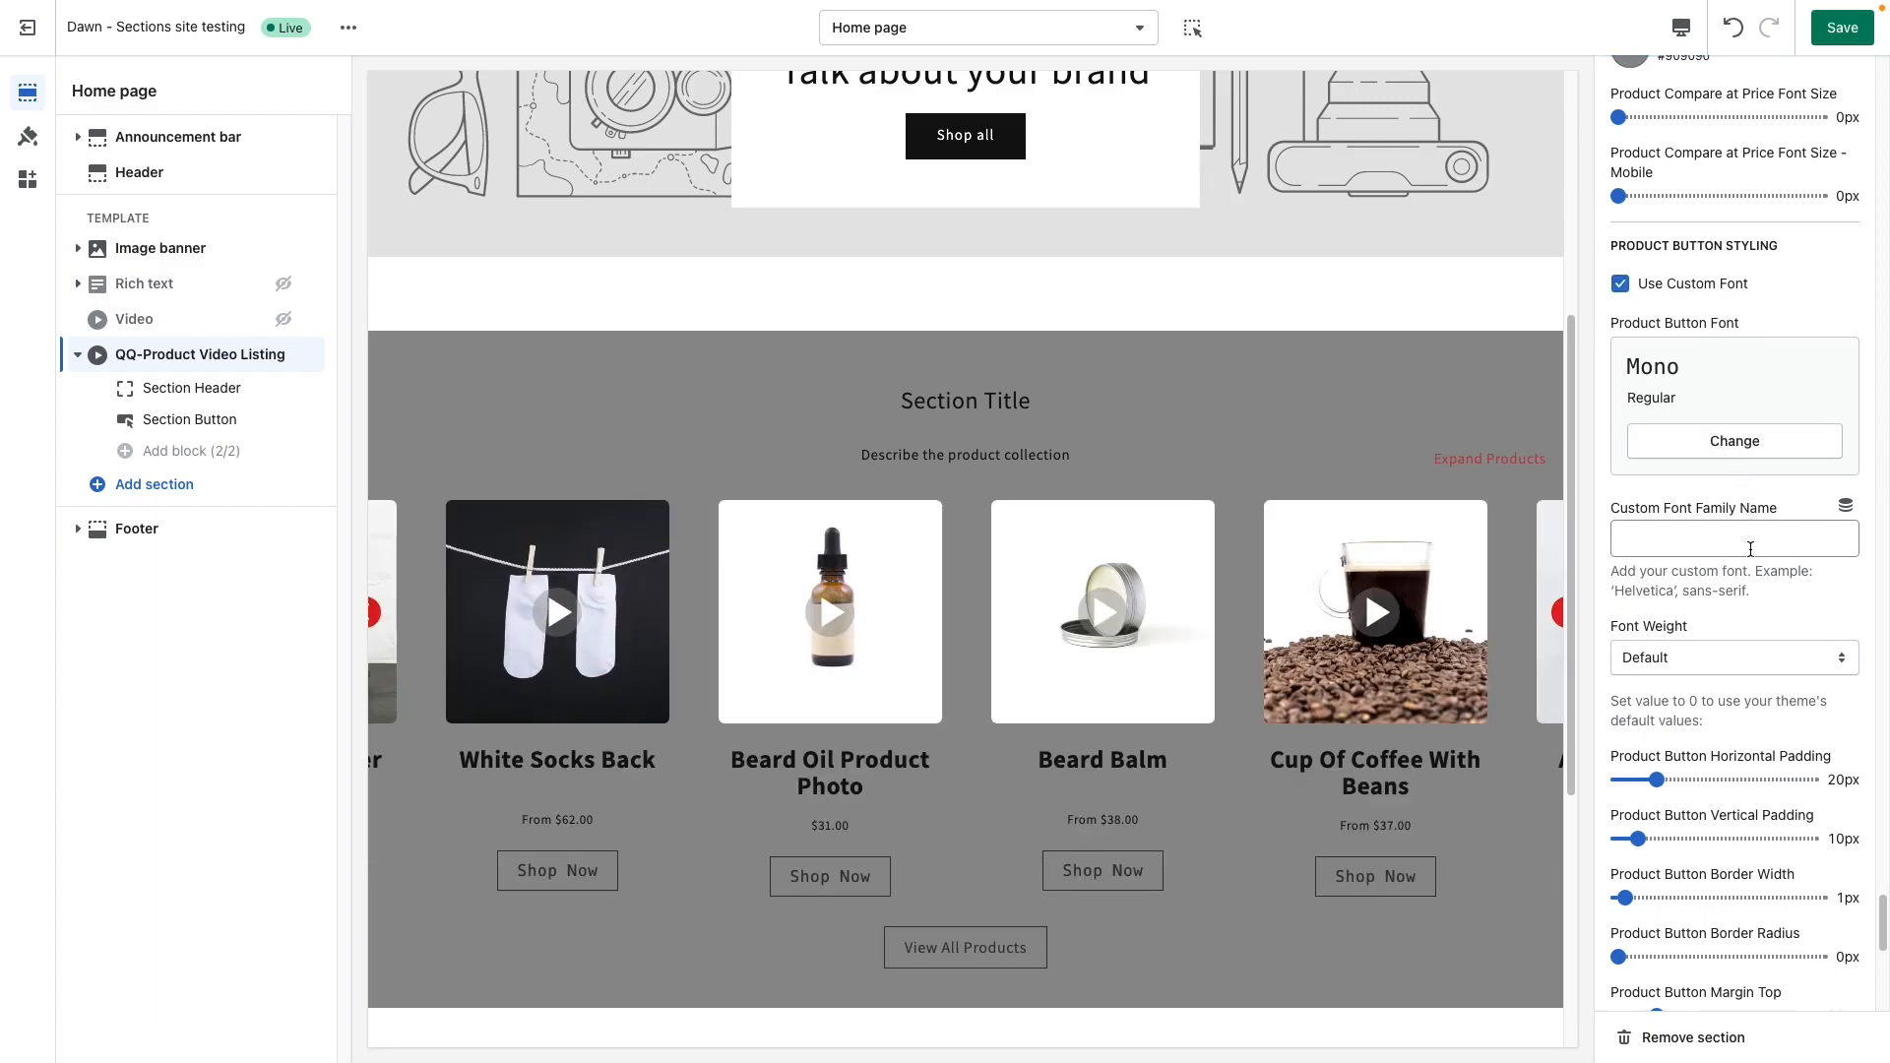
Set Product Button Horizontal Padding to 40px and Product Button Vertical Padding to 16px.
scroll(1691, 696, down, 1)
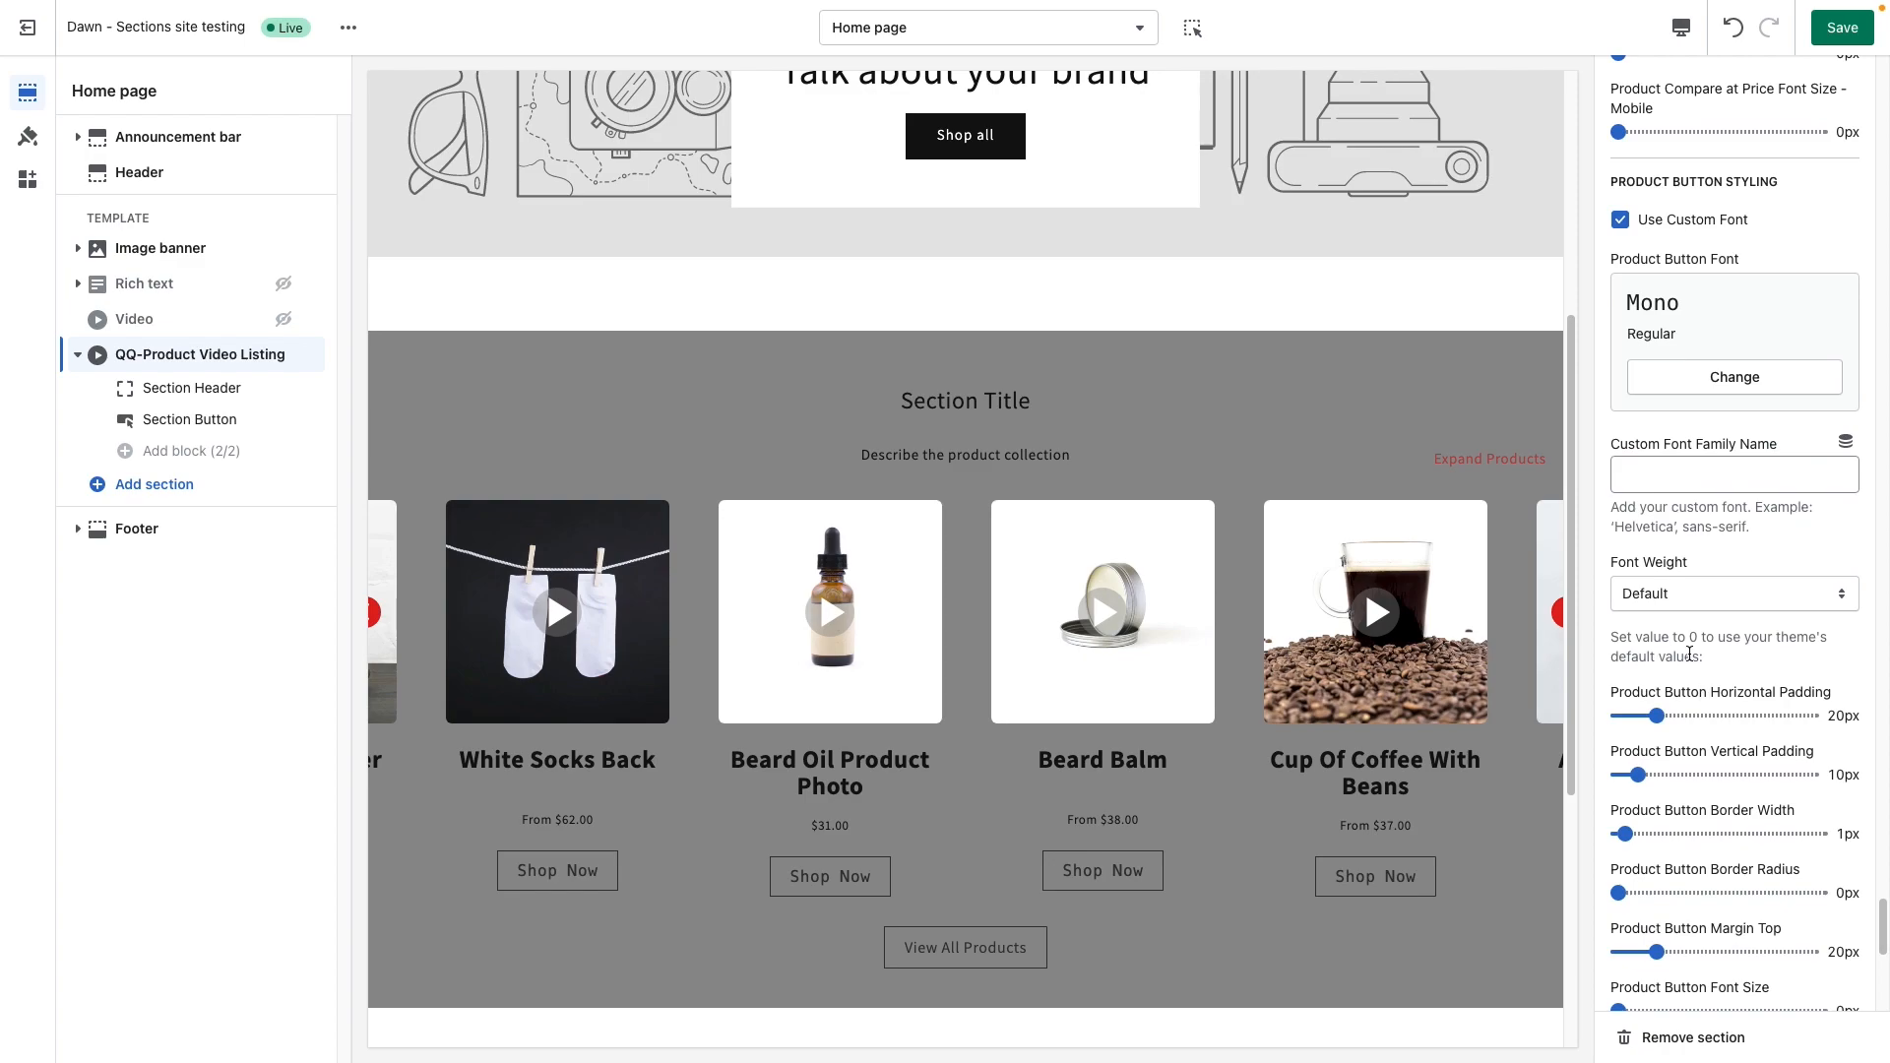
scroll(1684, 638, down, 2)
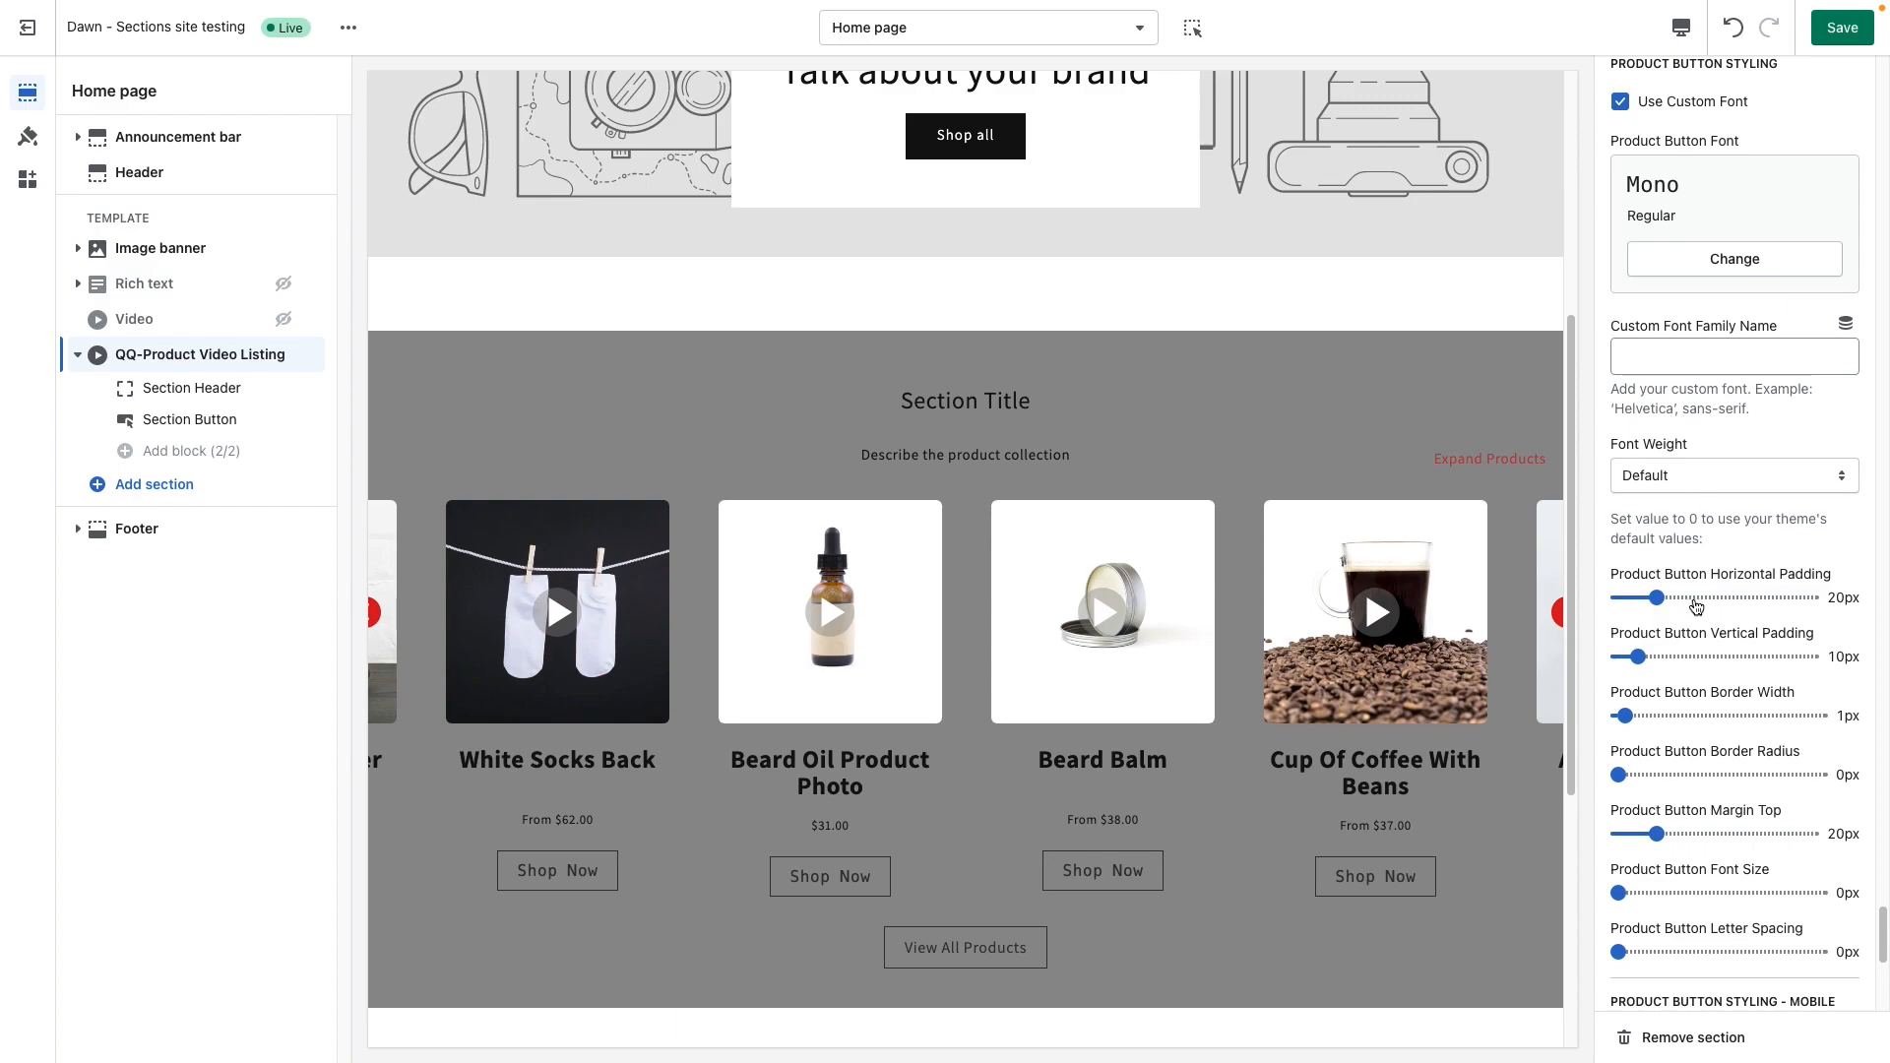
scroll(1713, 623, down, 1)
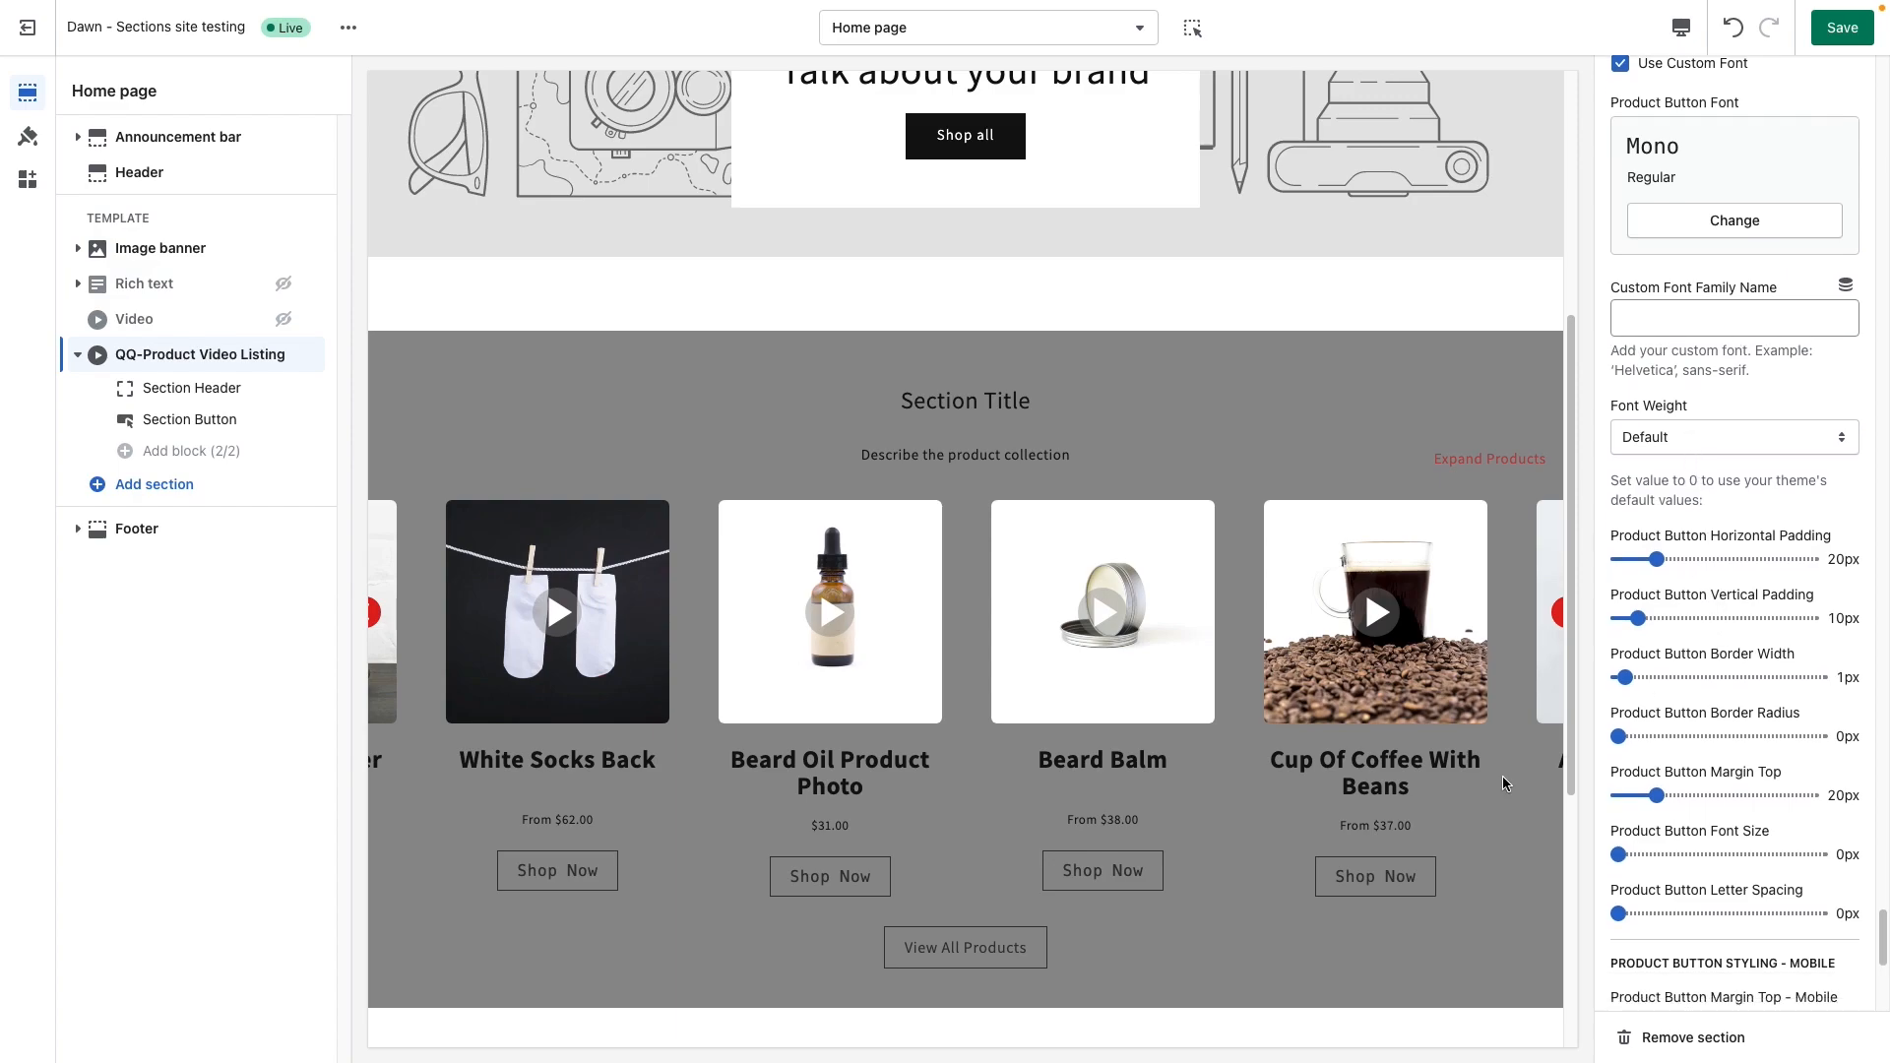
click(1693, 563)
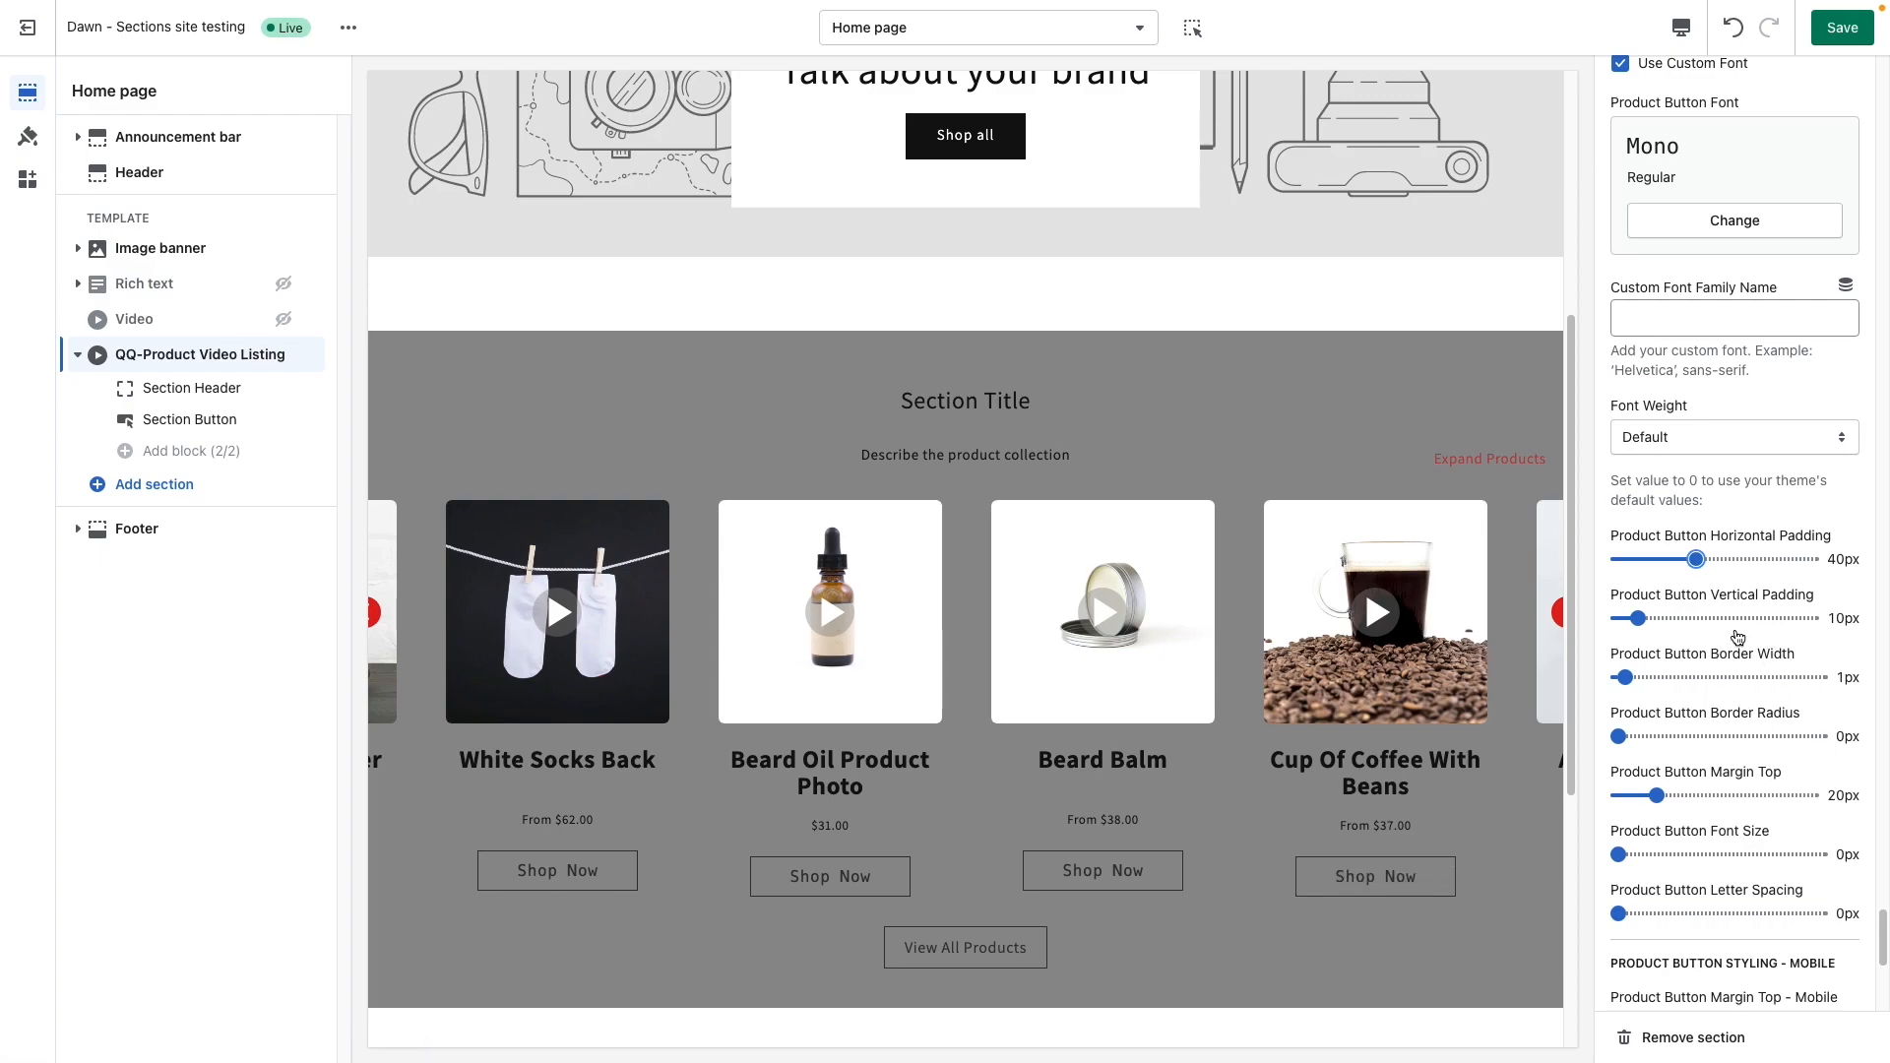
click(1673, 618)
drag(1673, 618, 1649, 618)
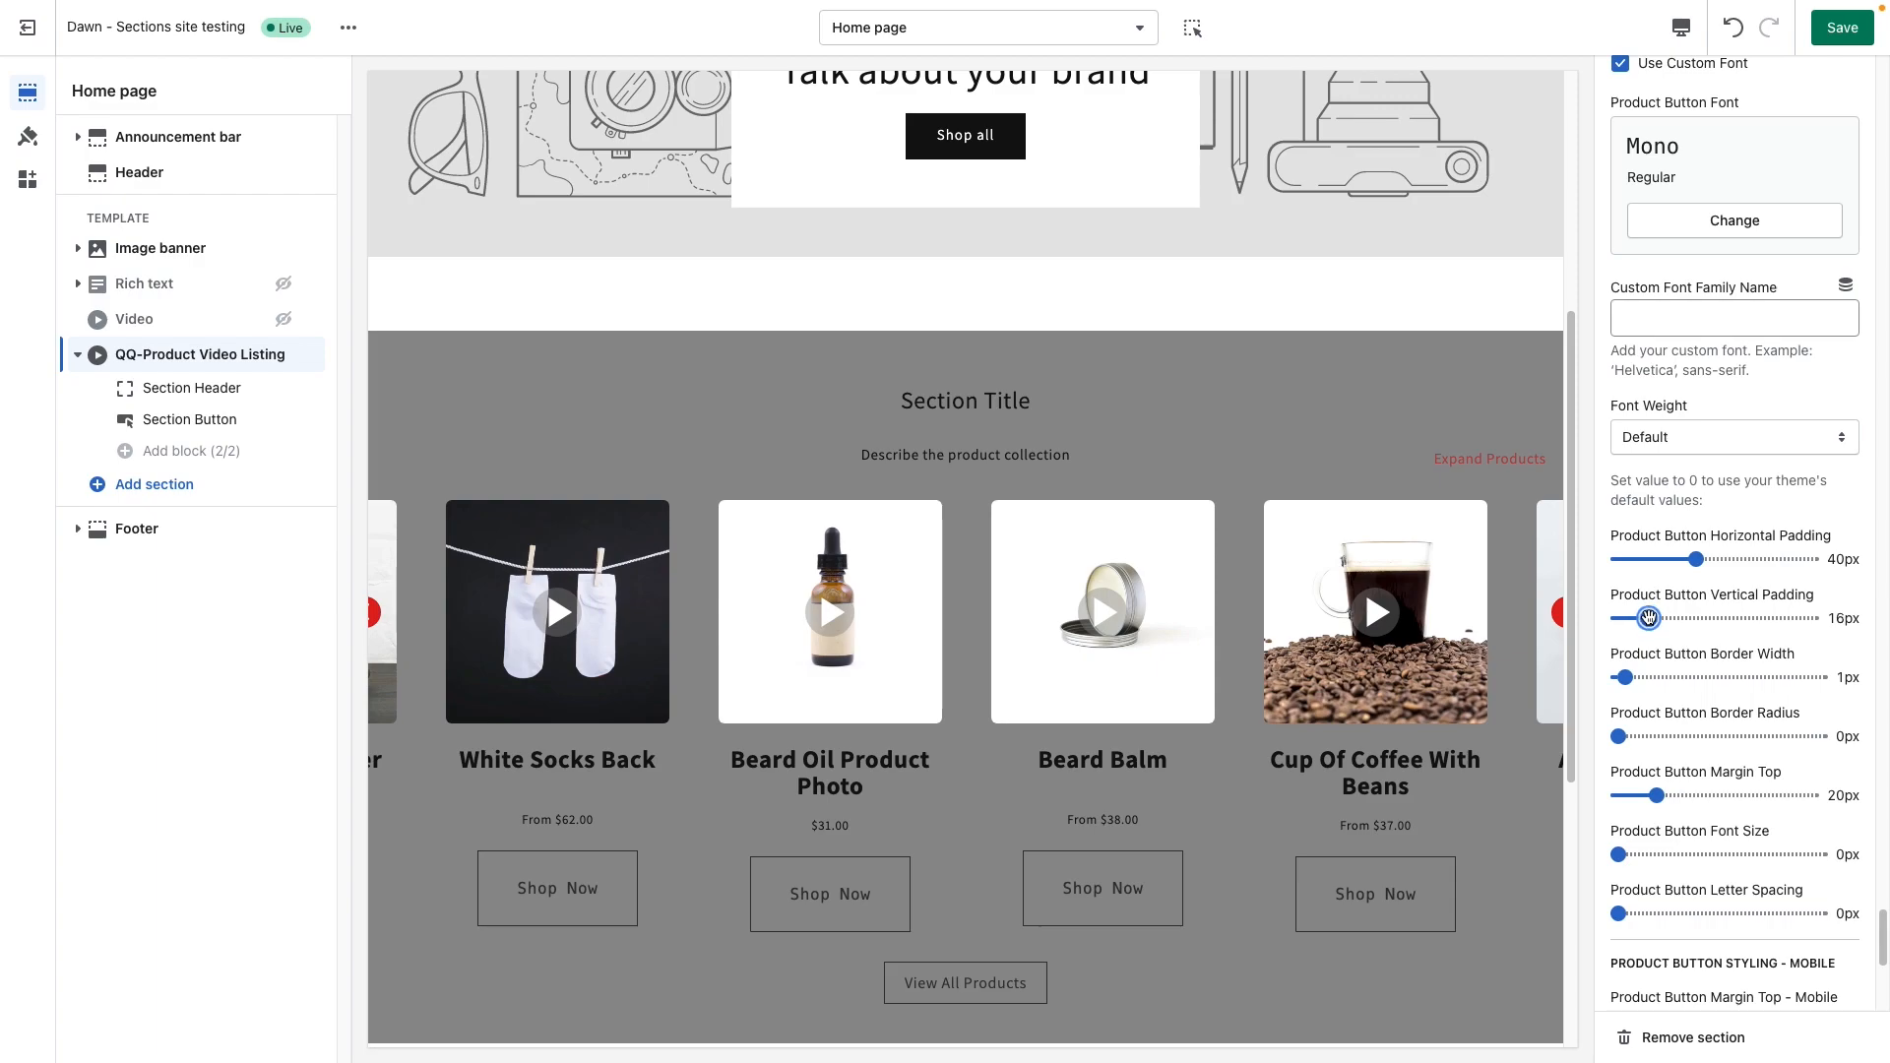
Set Product Button Border Width to 3px and Product Button Border Radius to 16px.
scroll(1688, 682, down, 1)
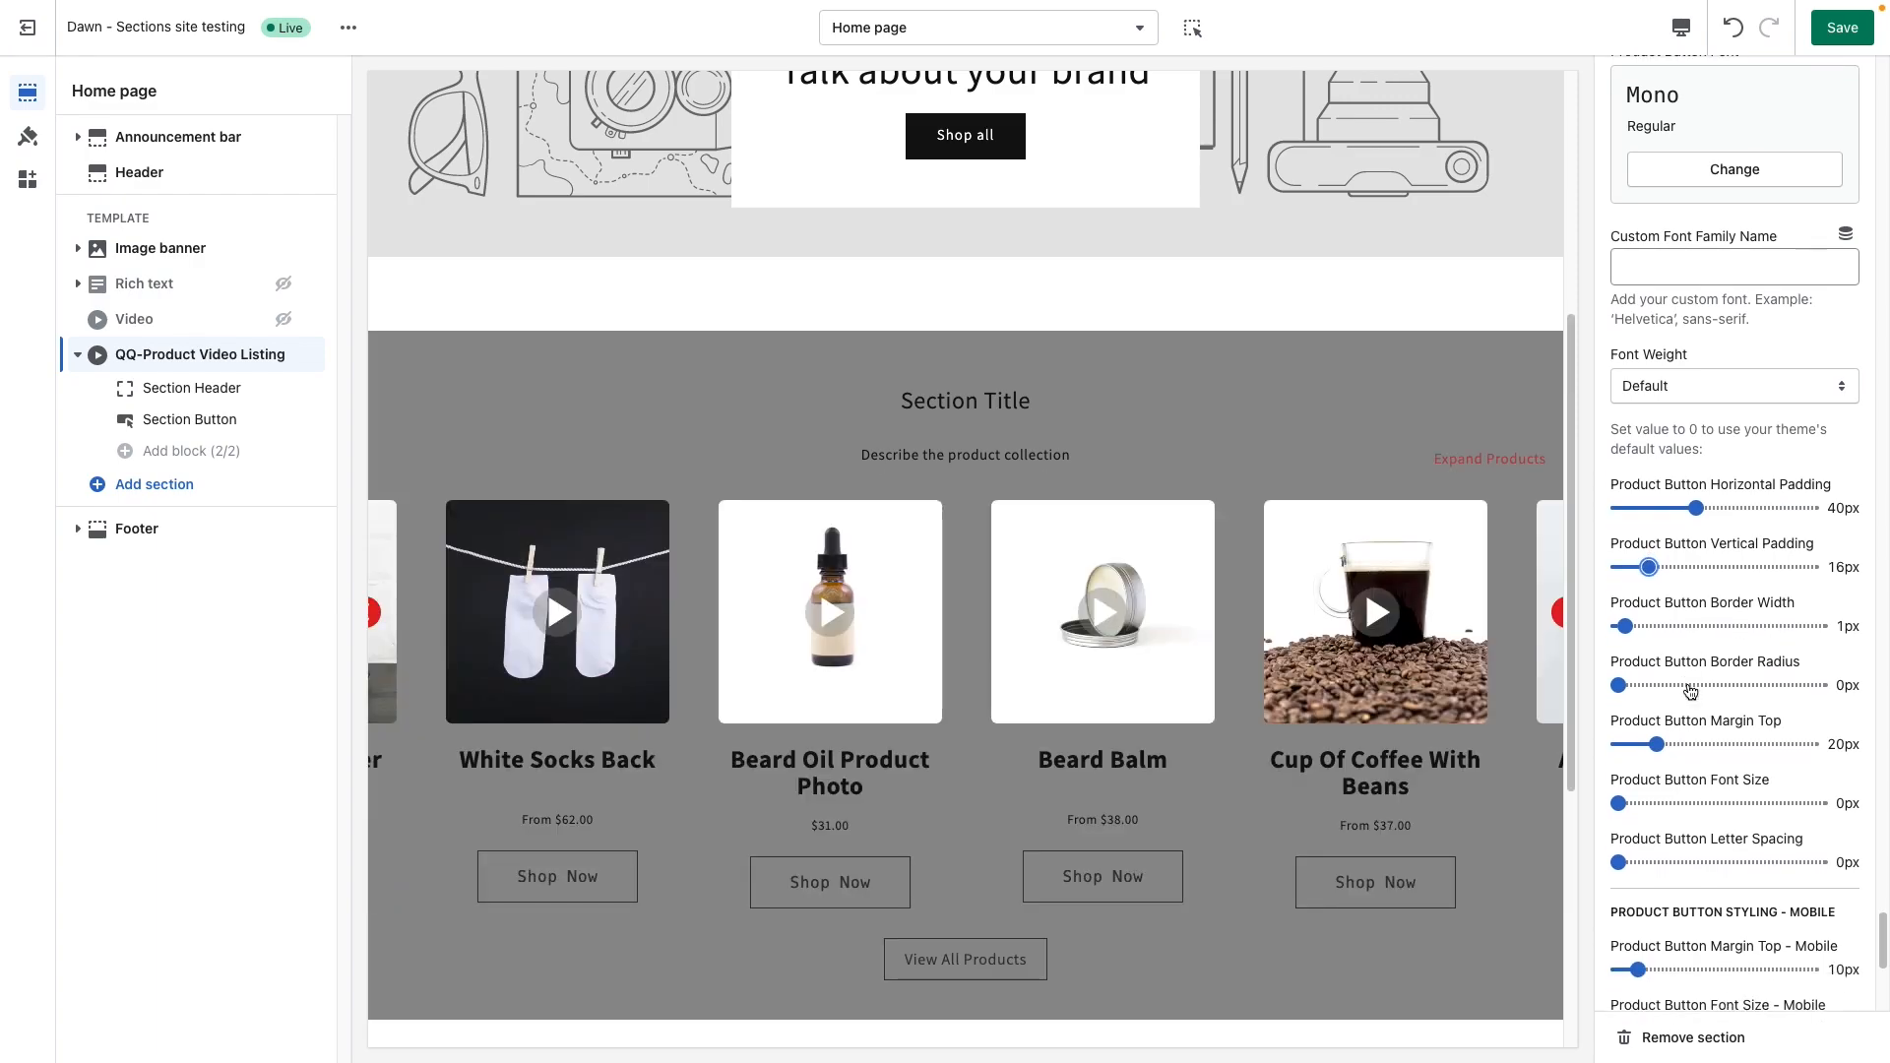
click(1652, 627)
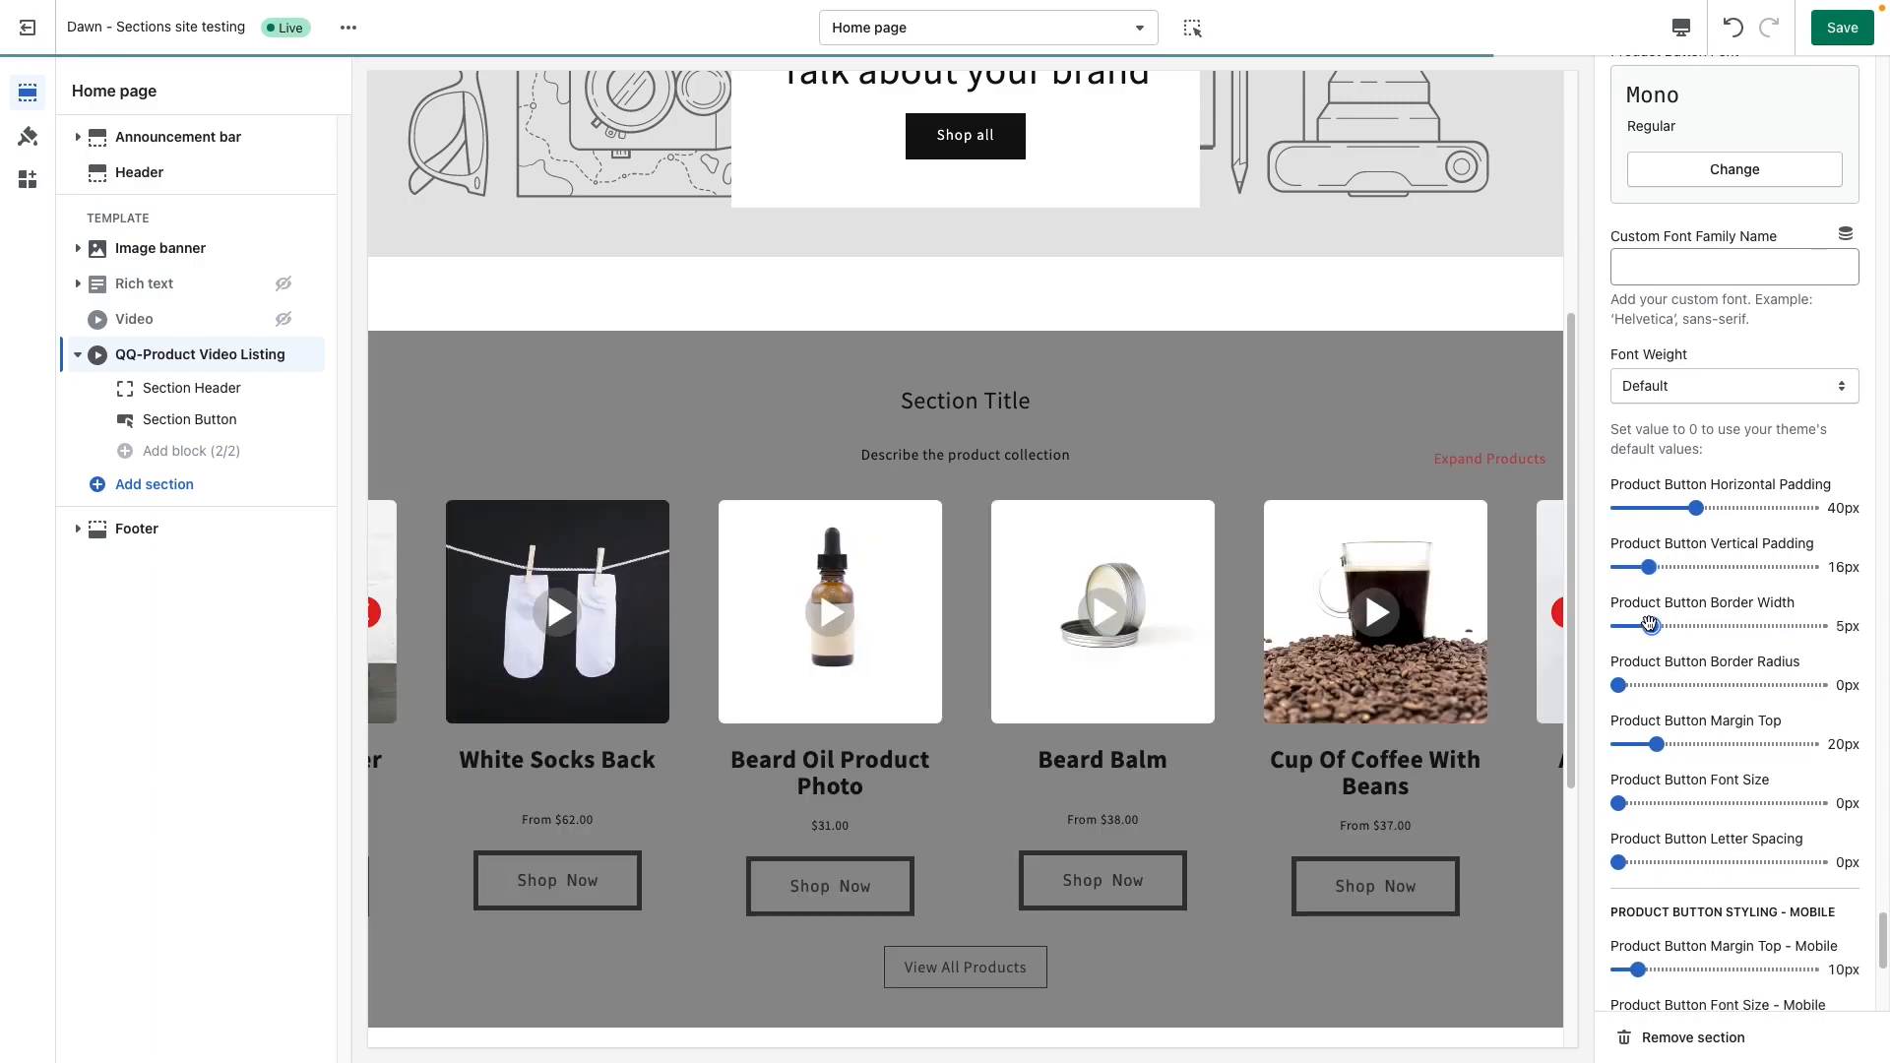
drag(1651, 626, 1640, 626)
click(1649, 685)
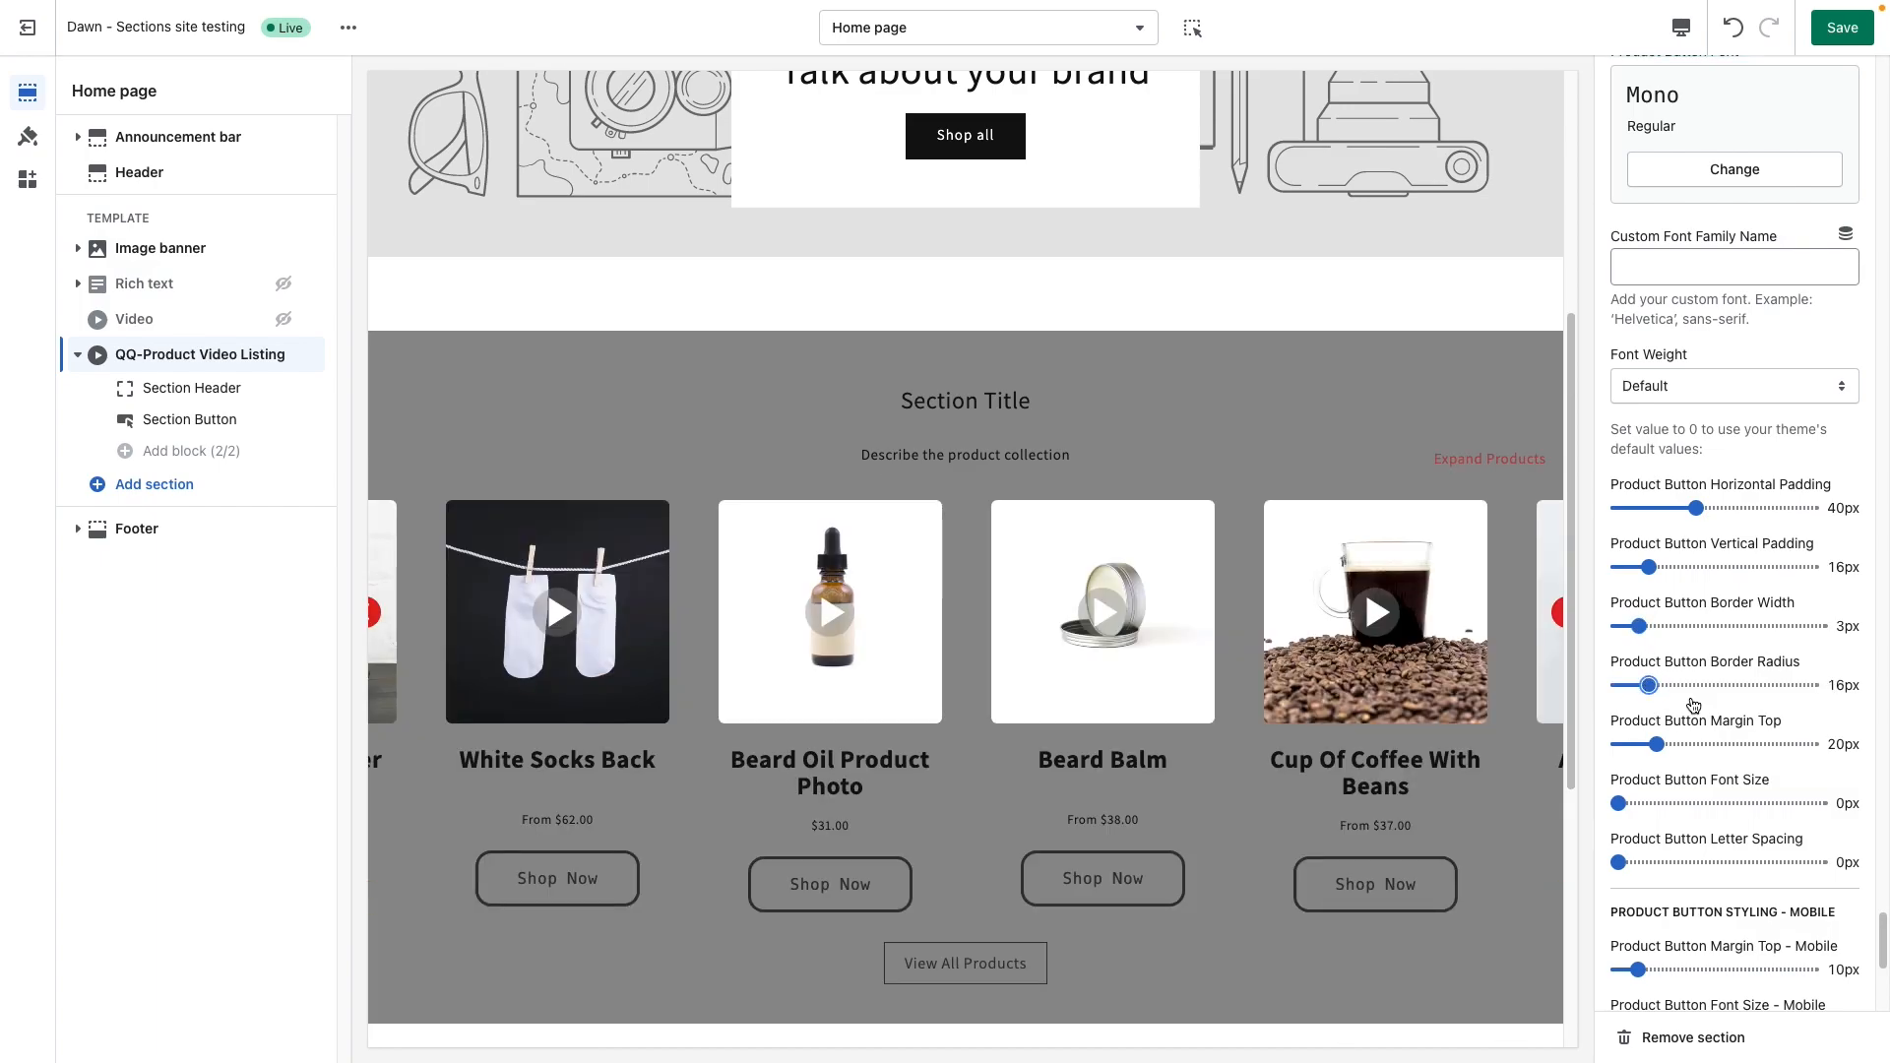
Try 46px for Product Button Margin Top and settle on 30px.
scroll(1711, 717, down, 2)
click(1707, 652)
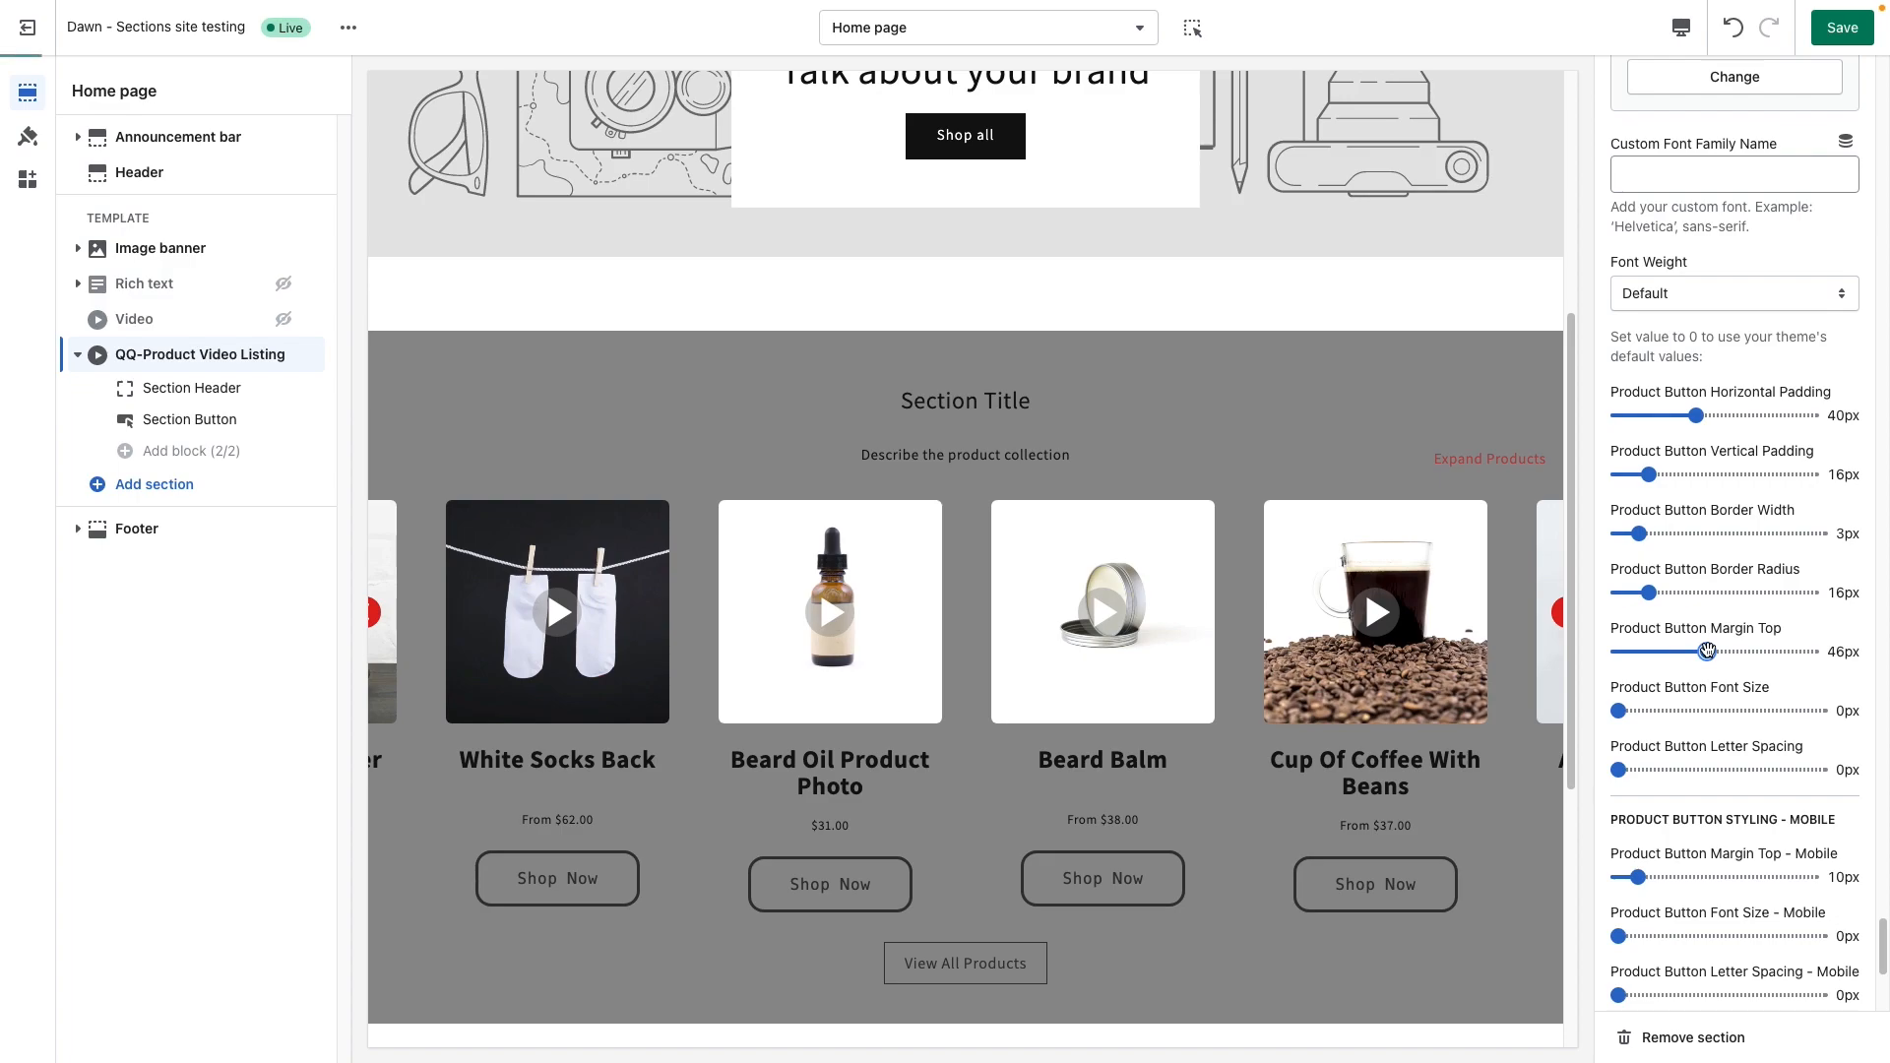
drag(1708, 652, 1677, 652)
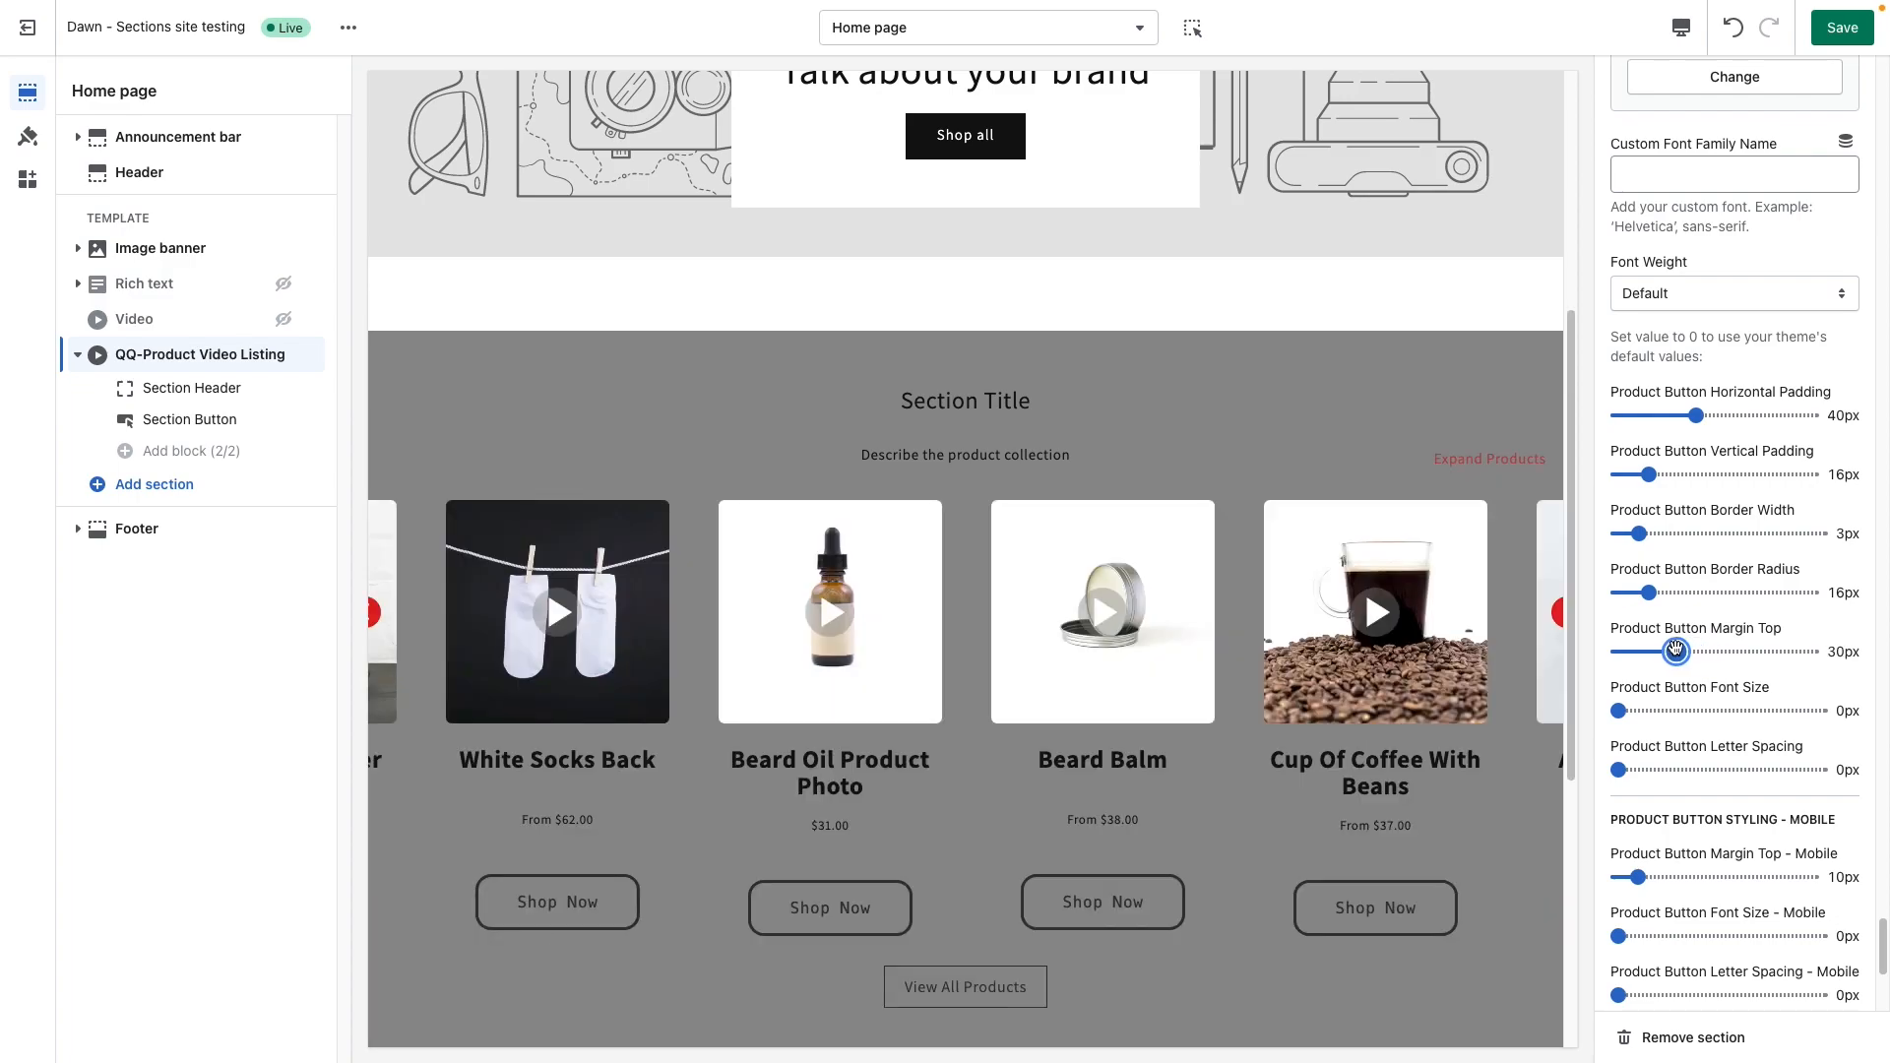
Set Product Button Font Size to 16px and Product Button Letter Spacing to 1px.
click(1651, 711)
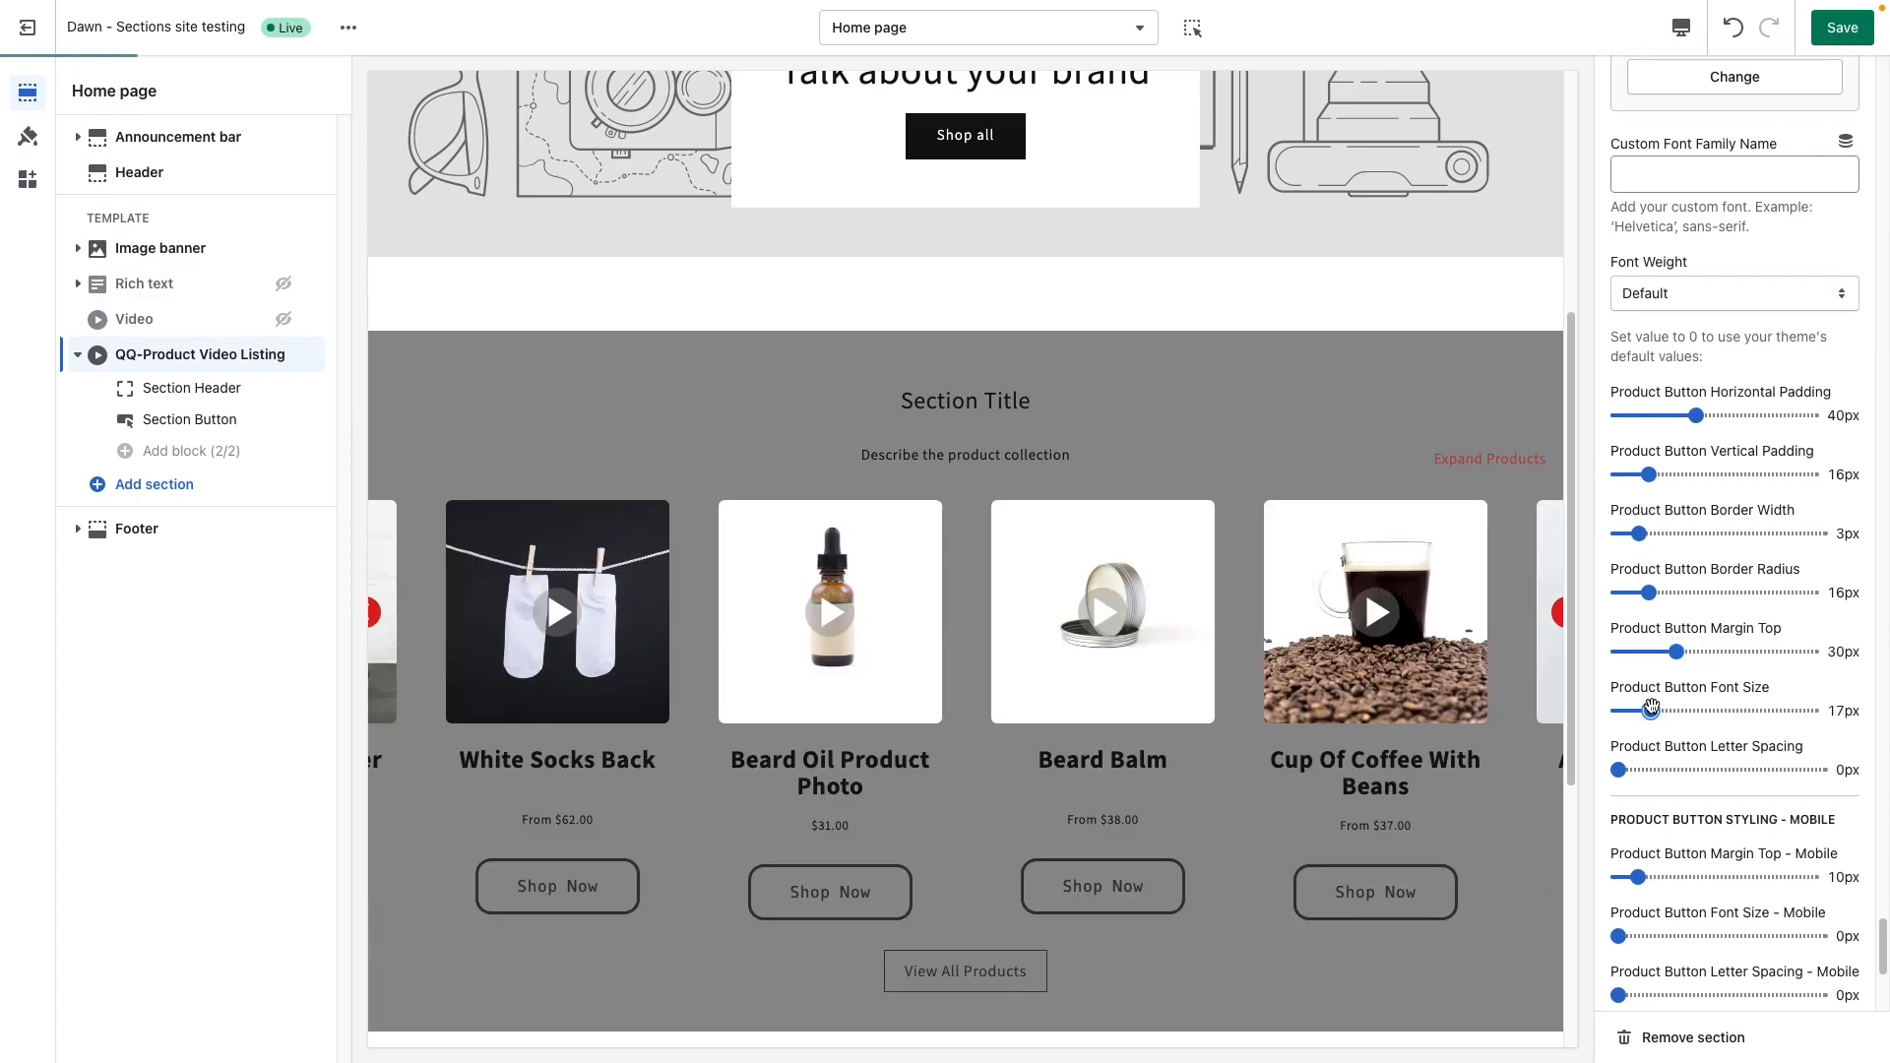
drag(1651, 711, 1649, 711)
click(1639, 770)
Try blue #334FB4 as the Product Button Text Color and settle on white #FFFFFF.
scroll(1718, 765, down, 3)
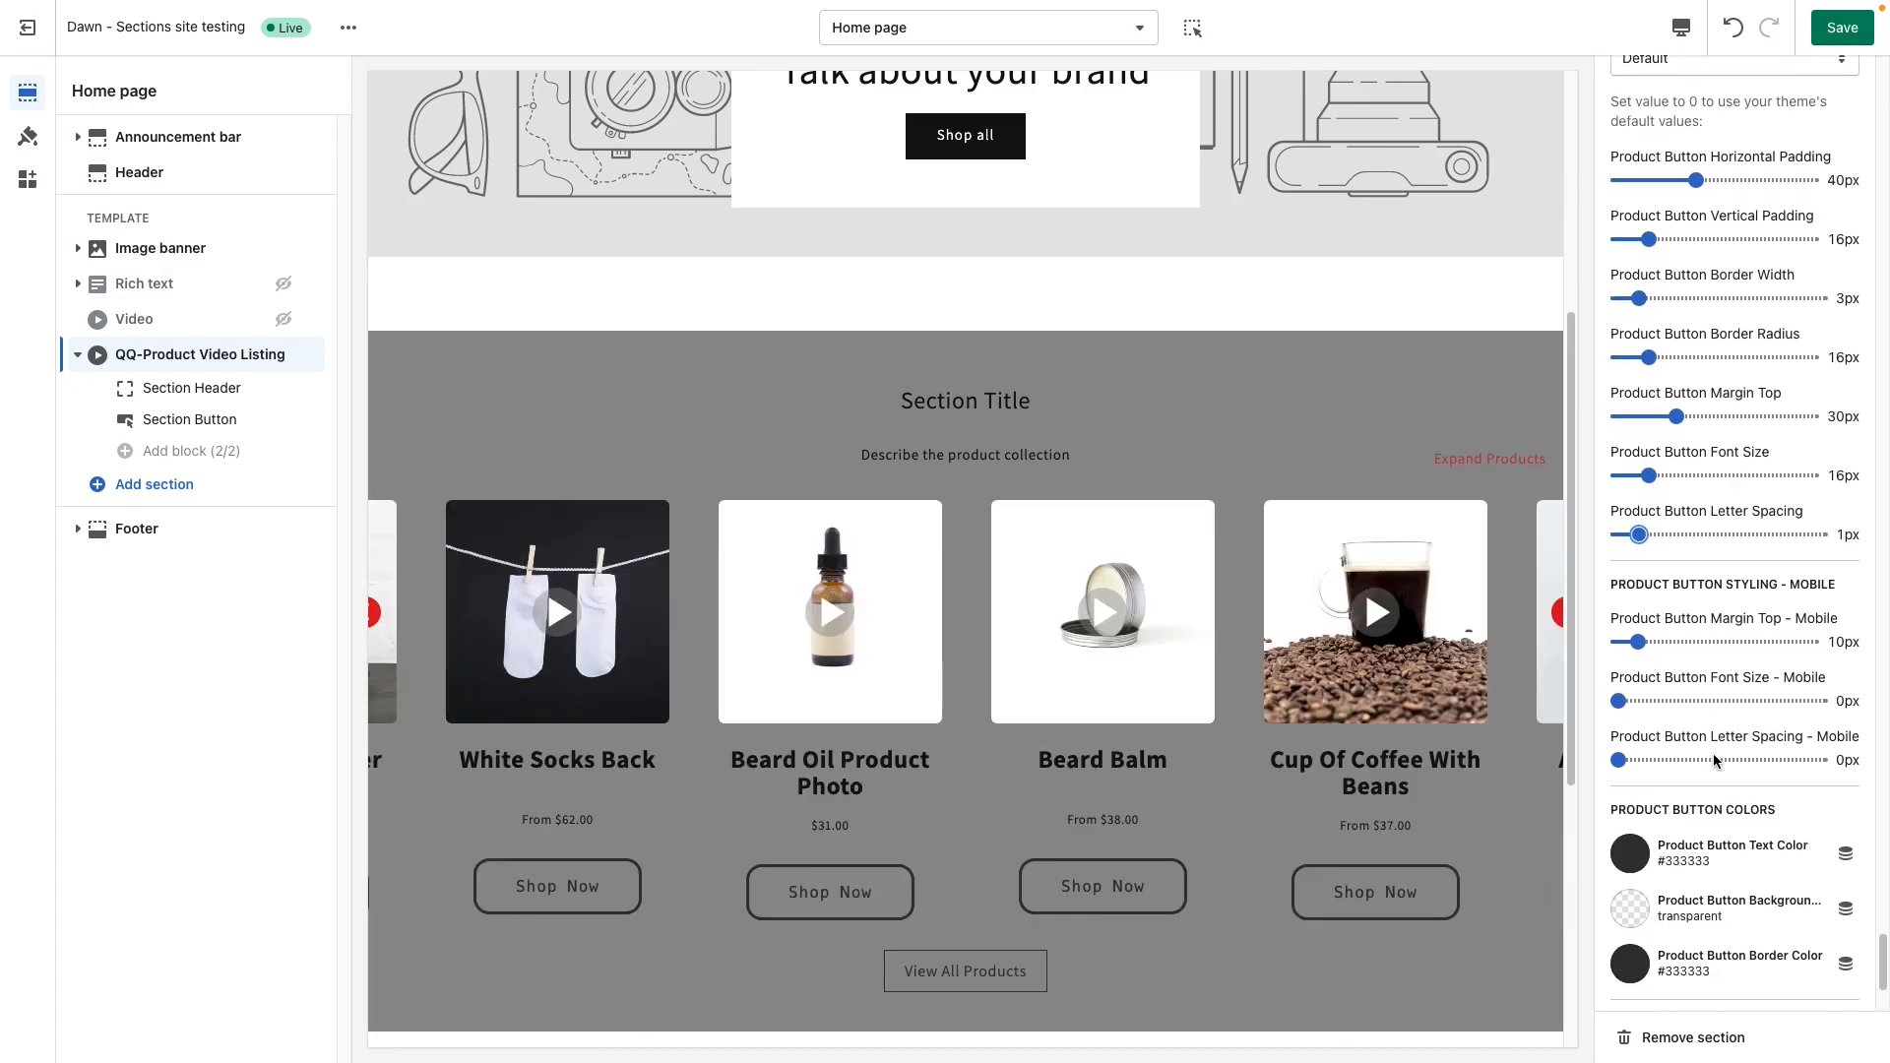
scroll(1747, 733, down, 3)
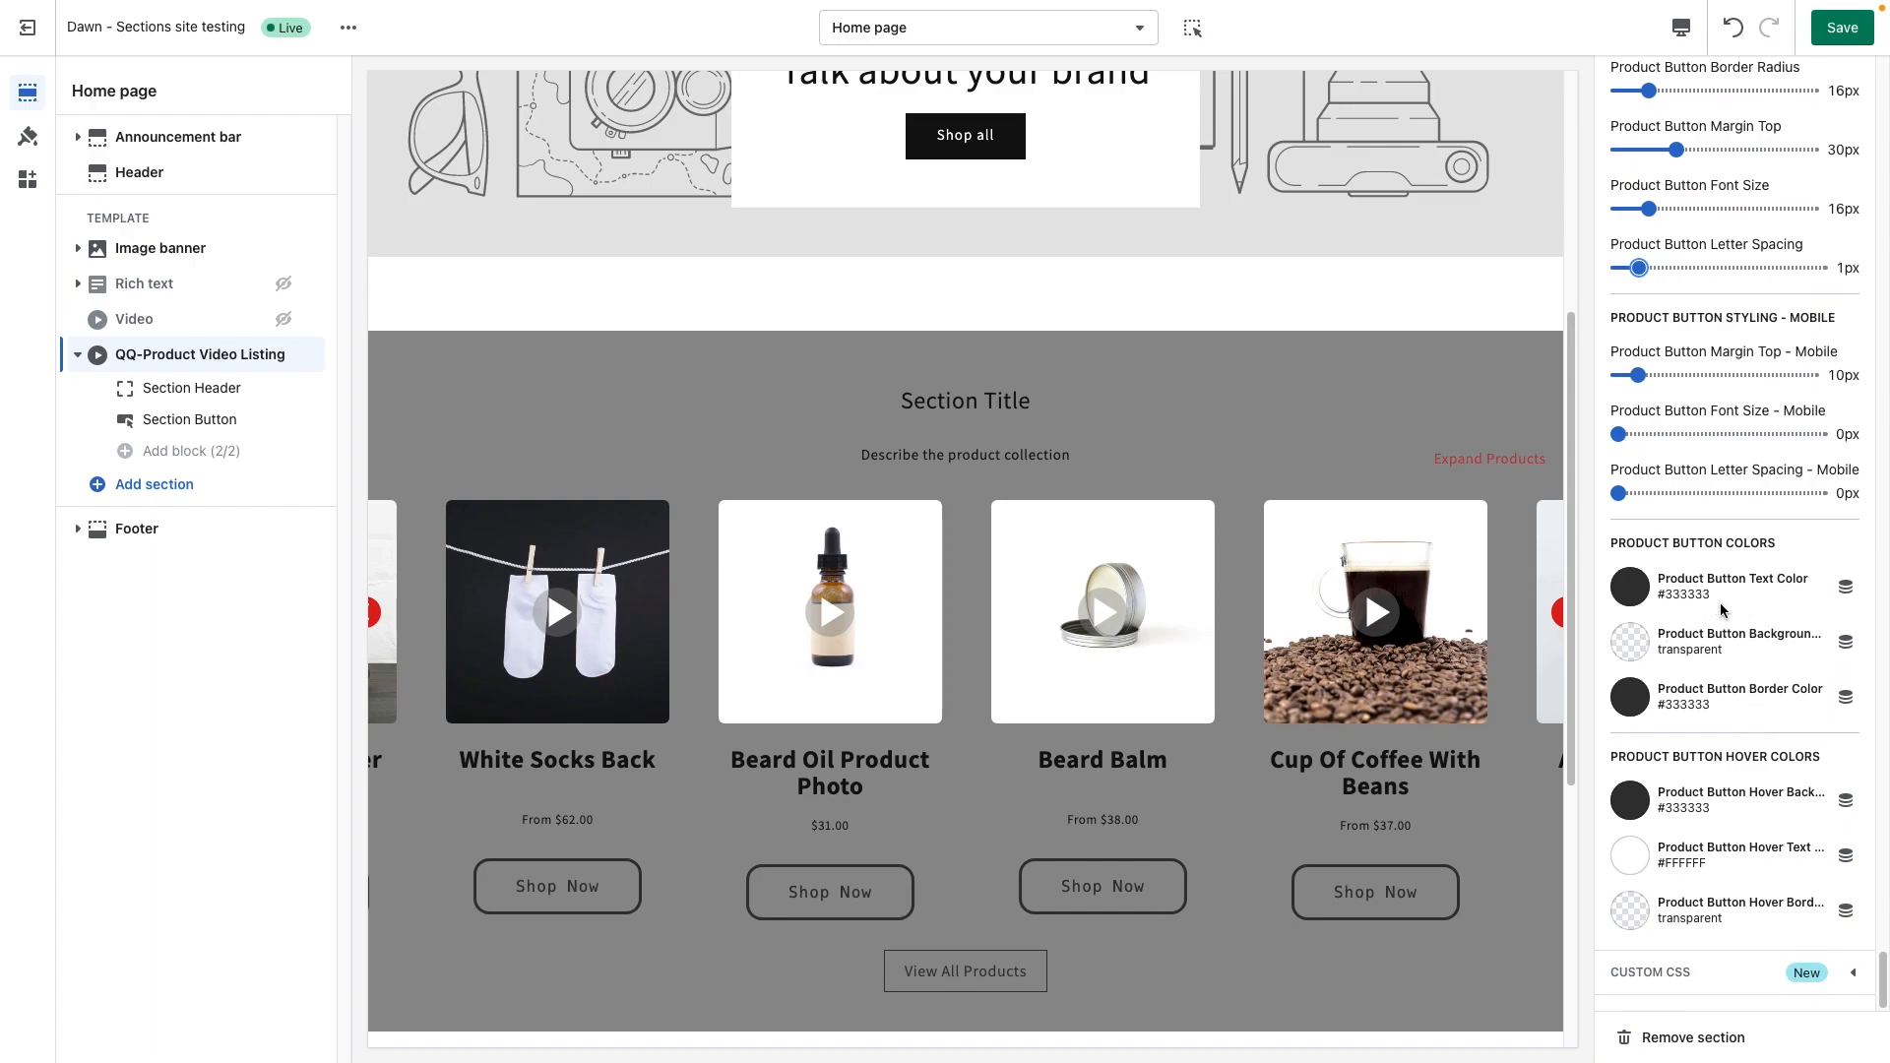
click(1630, 587)
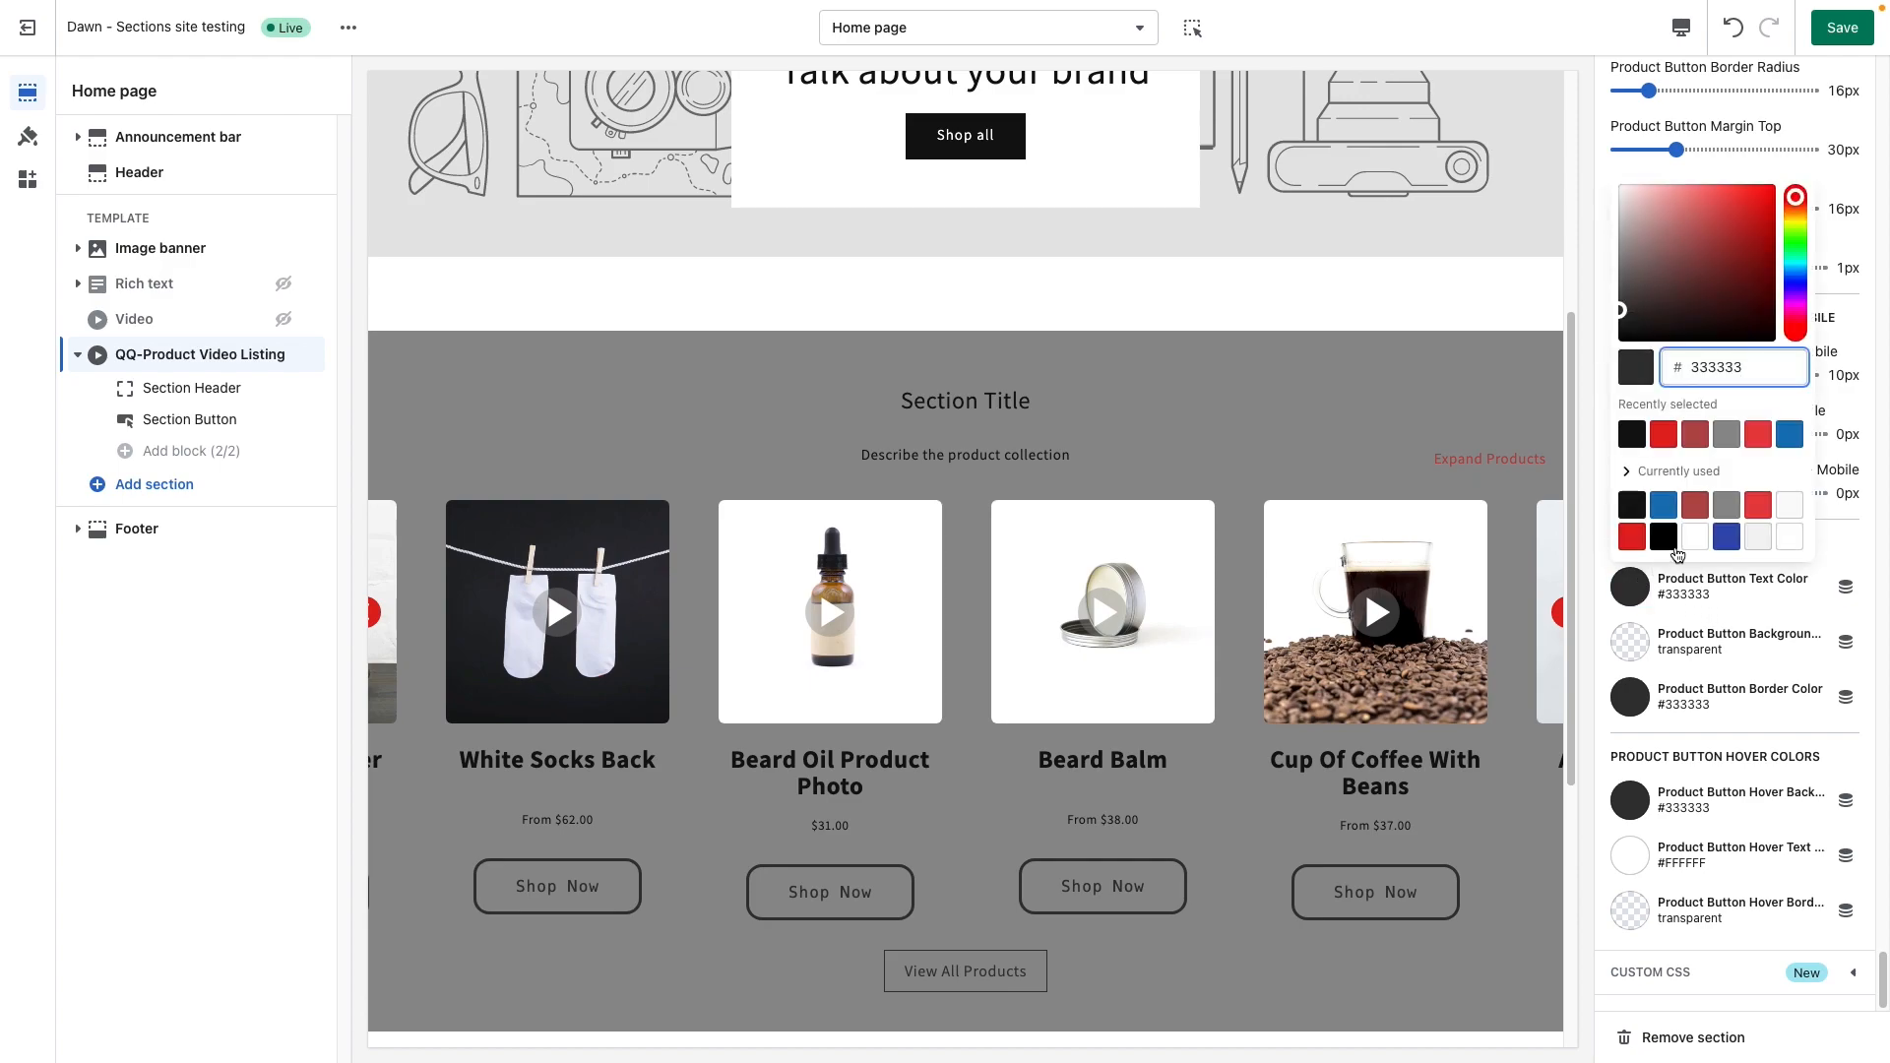
click(1727, 539)
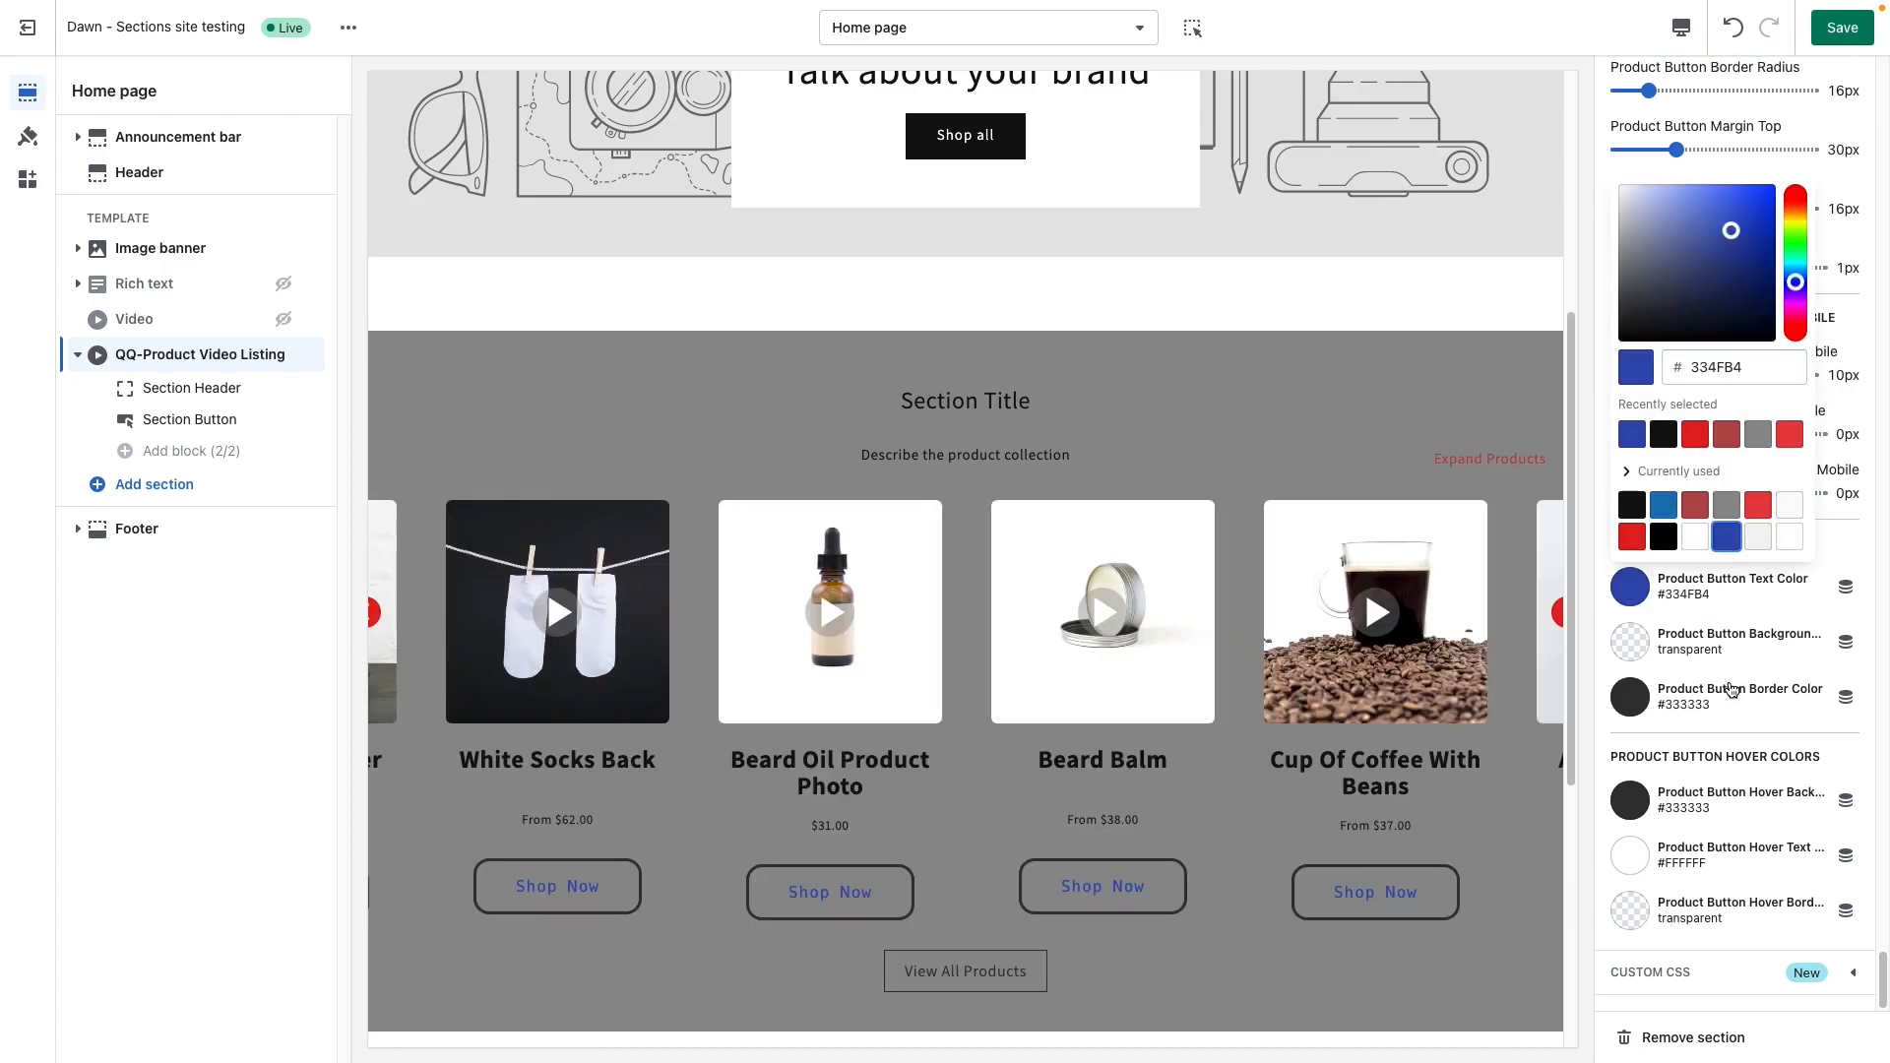
click(1700, 544)
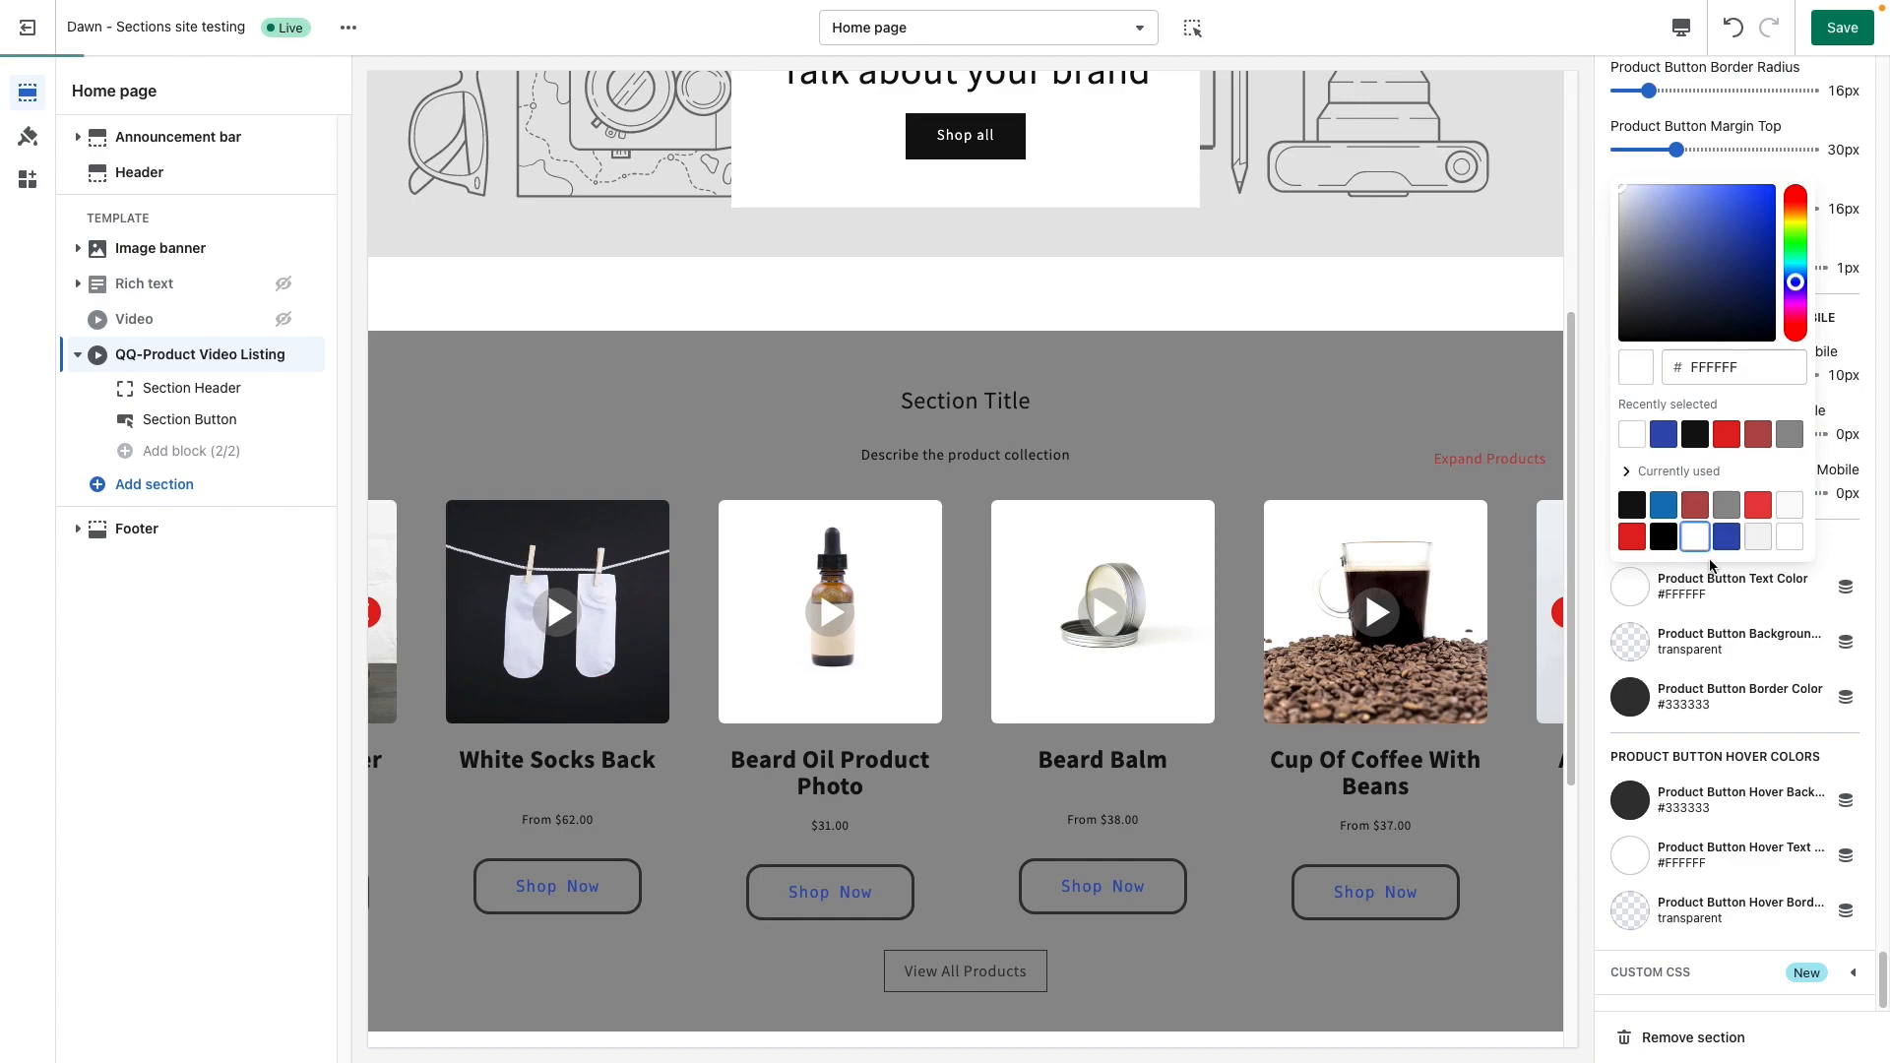
Set the Product Button Background to blue #334FB4 and clear the Product Button Border Color to transparent.
click(1631, 642)
click(1727, 592)
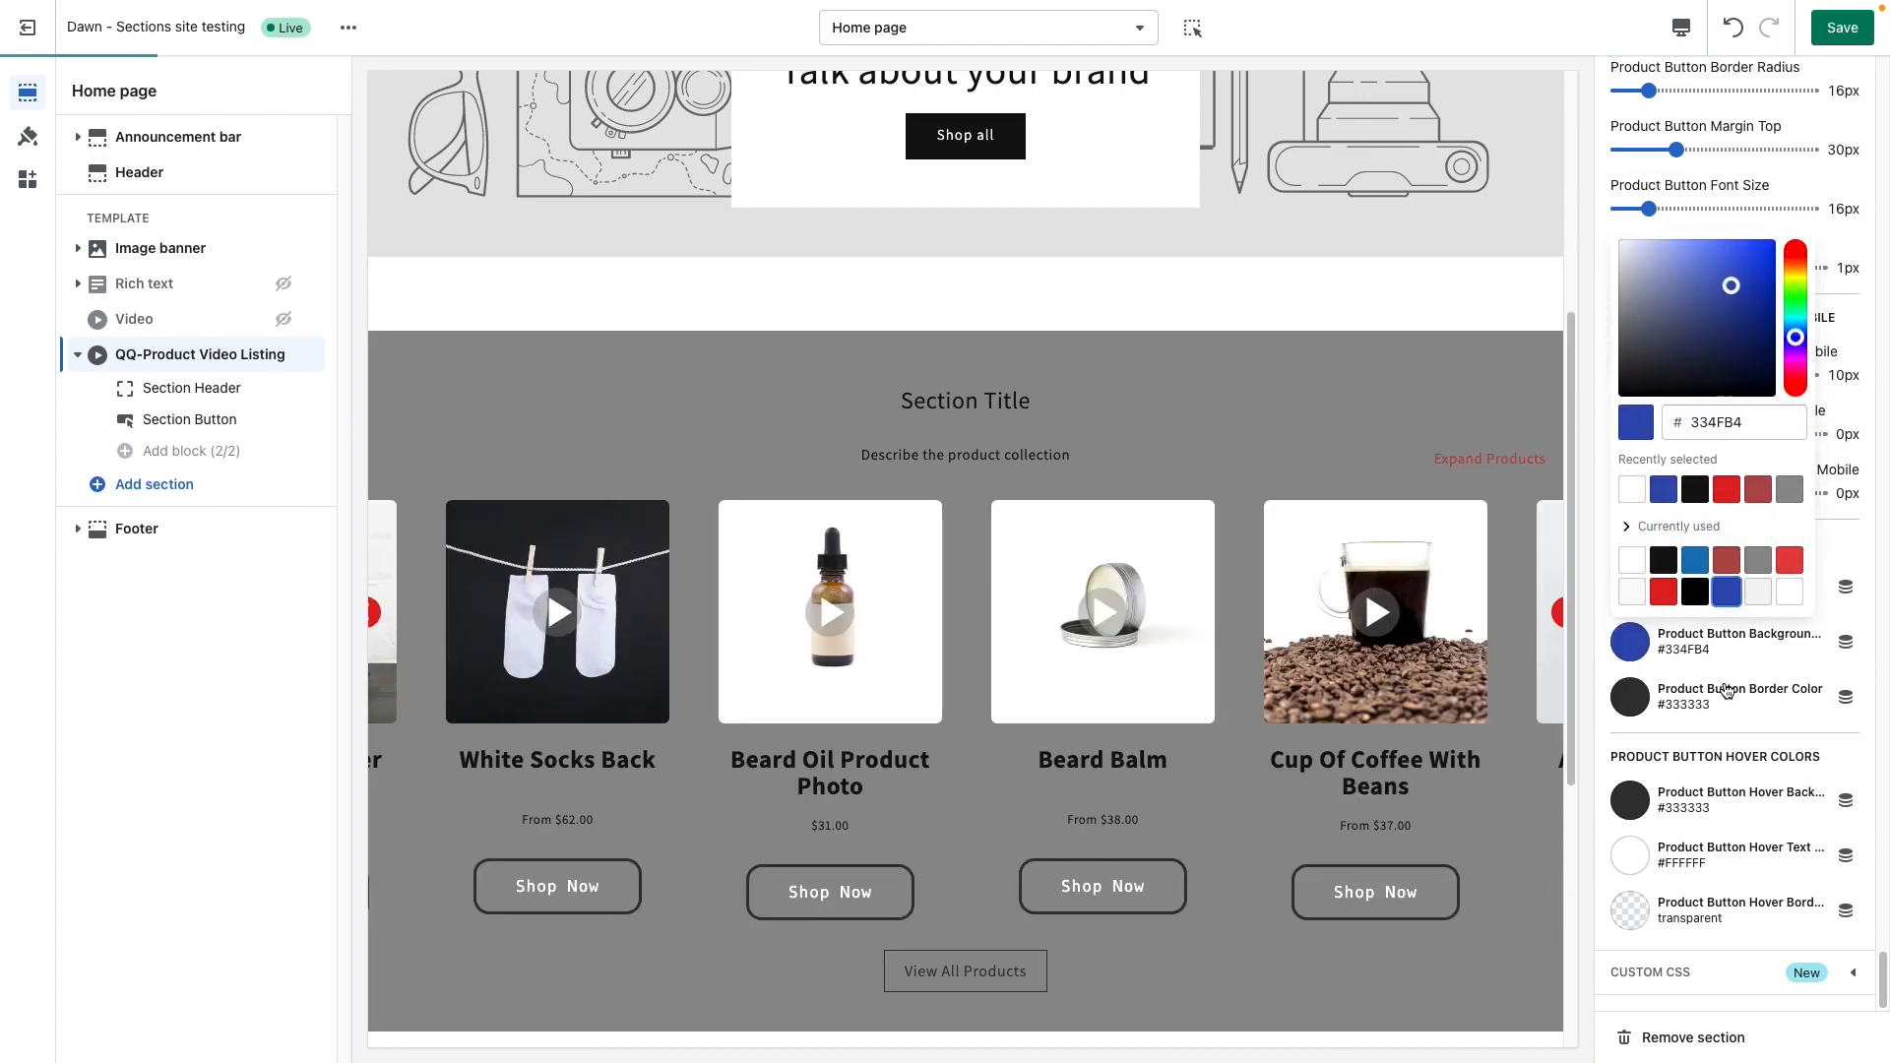
click(1647, 699)
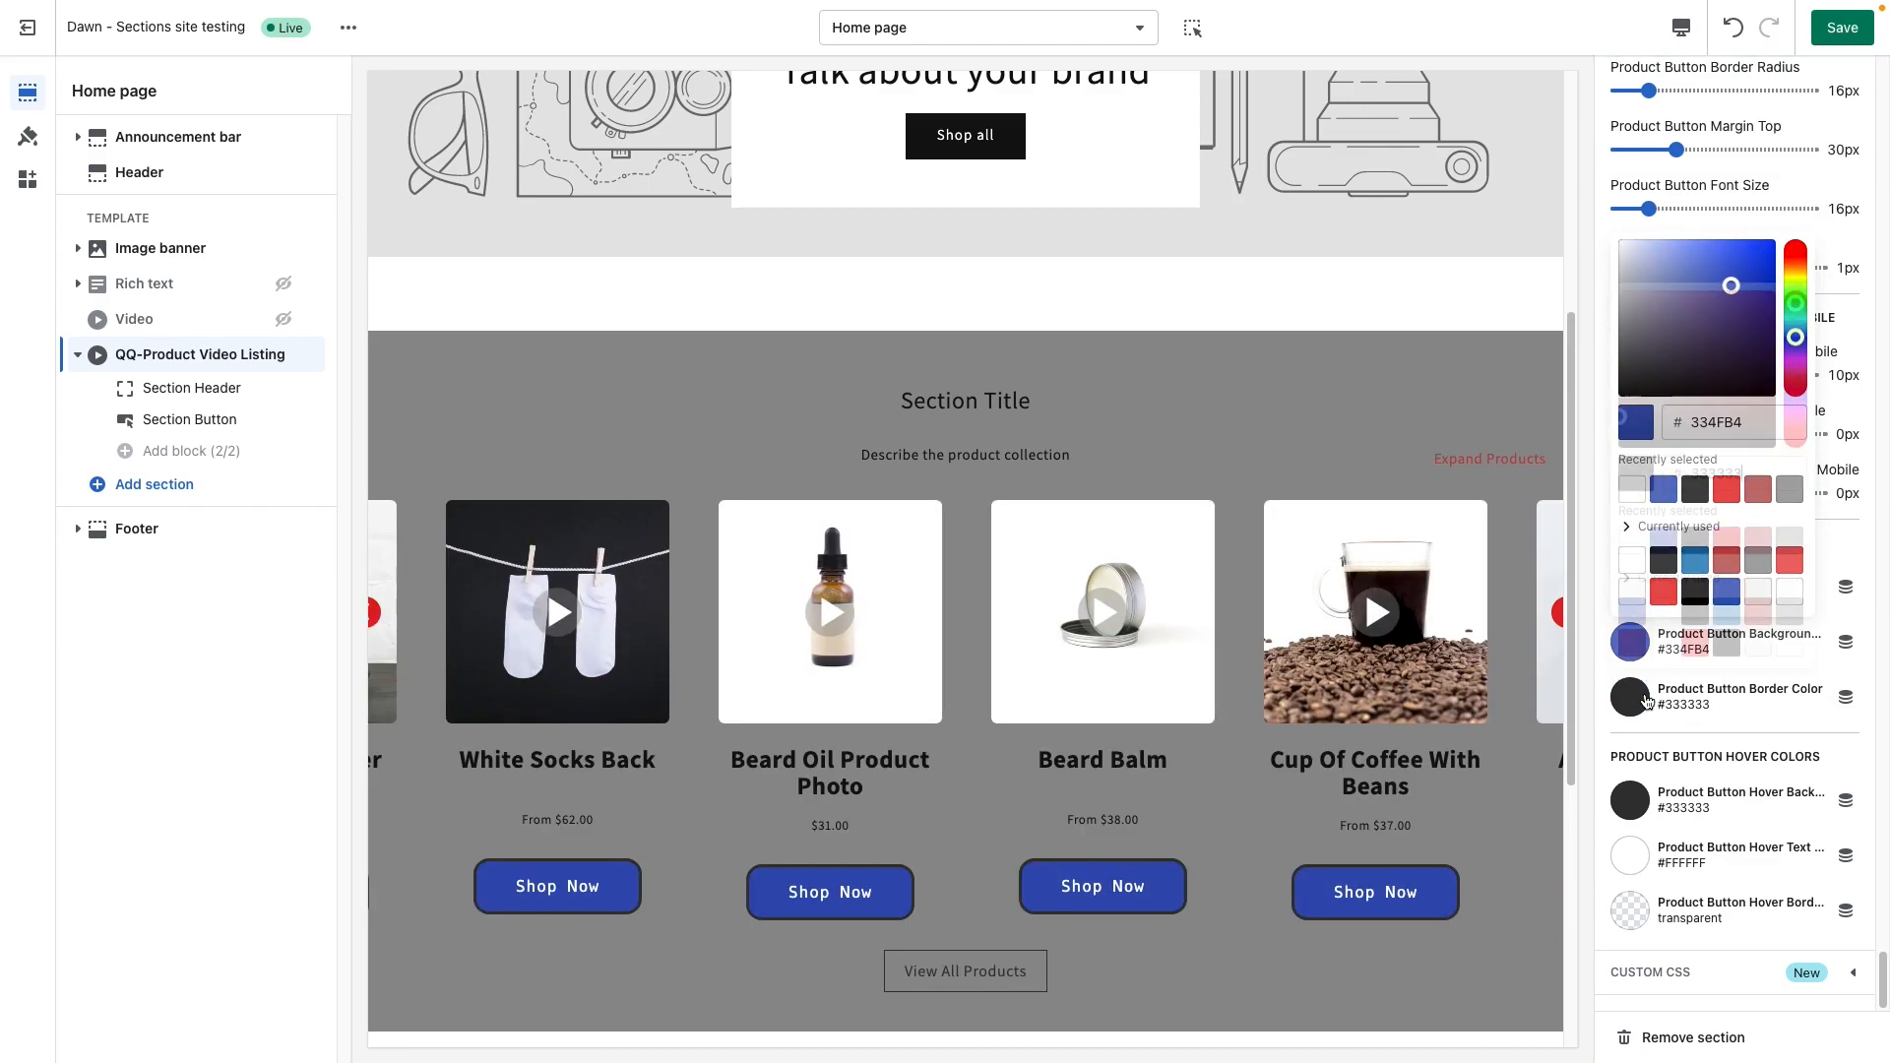
drag(1749, 484, 1675, 482)
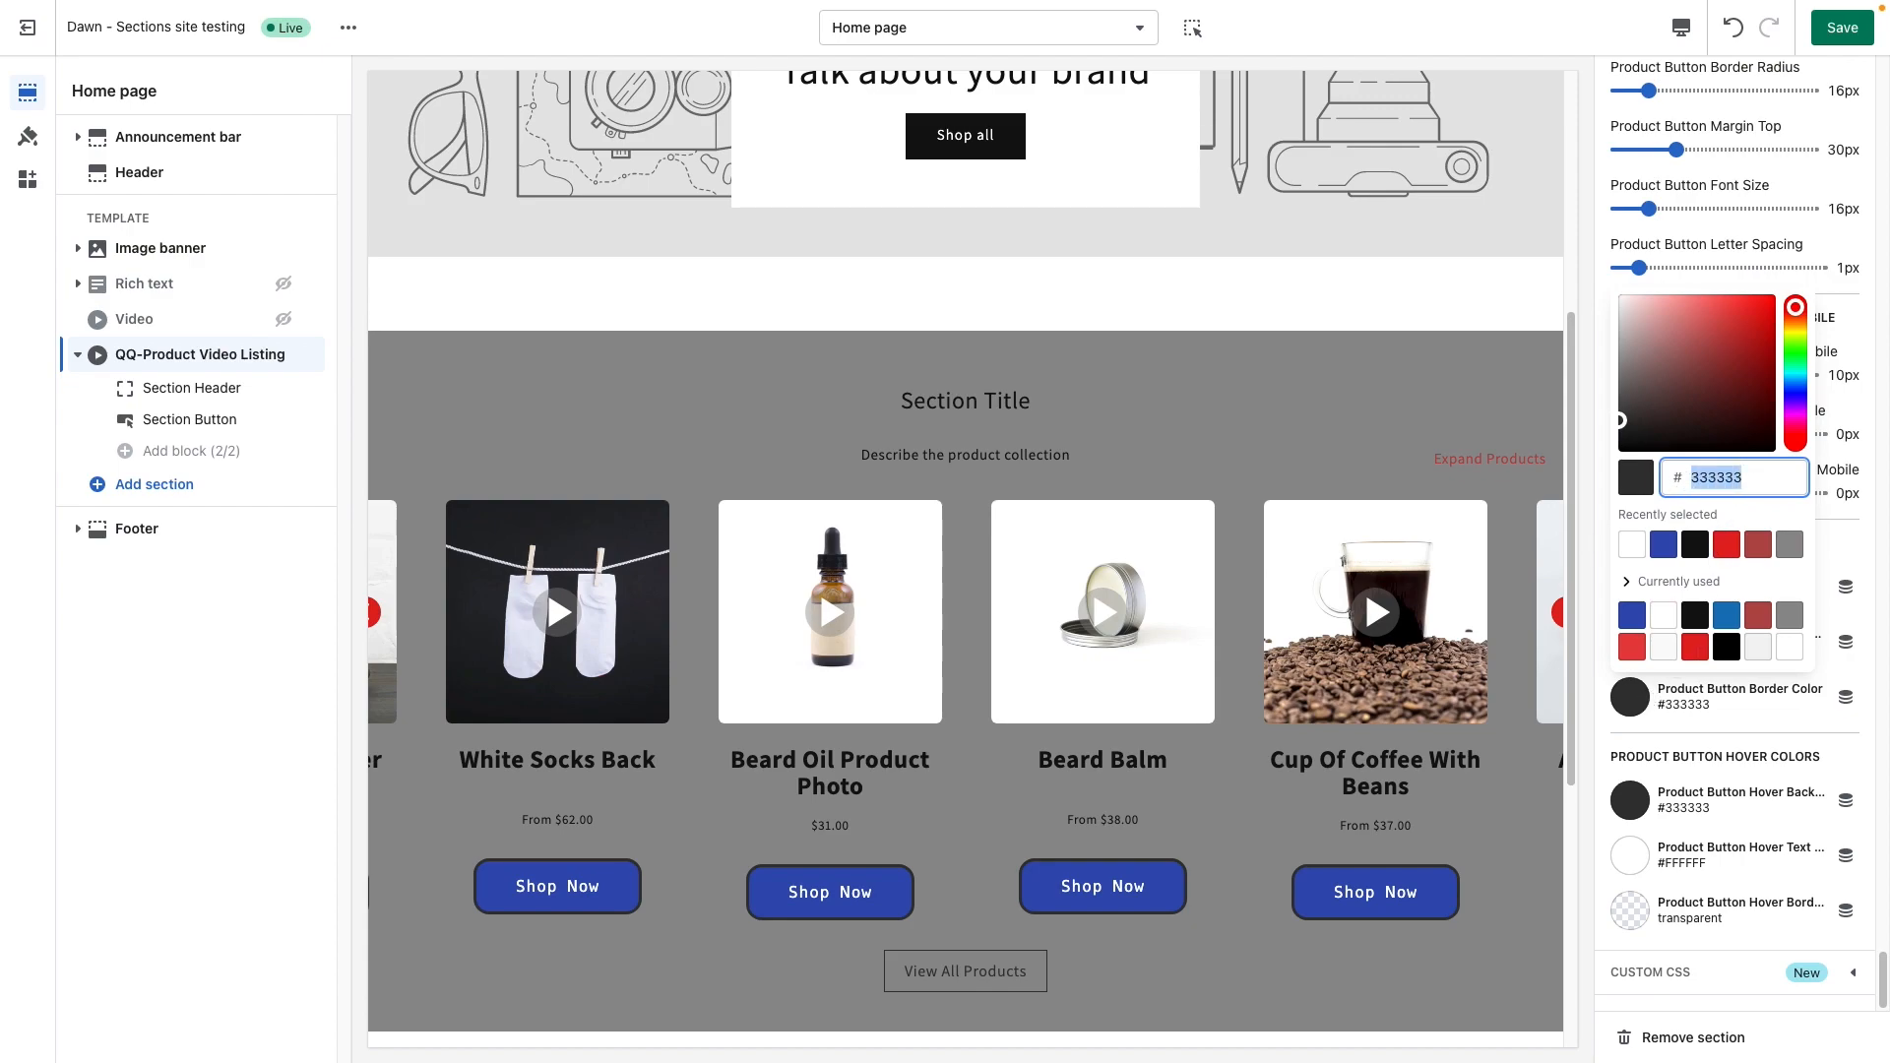
key(BackSpace)
click(1792, 725)
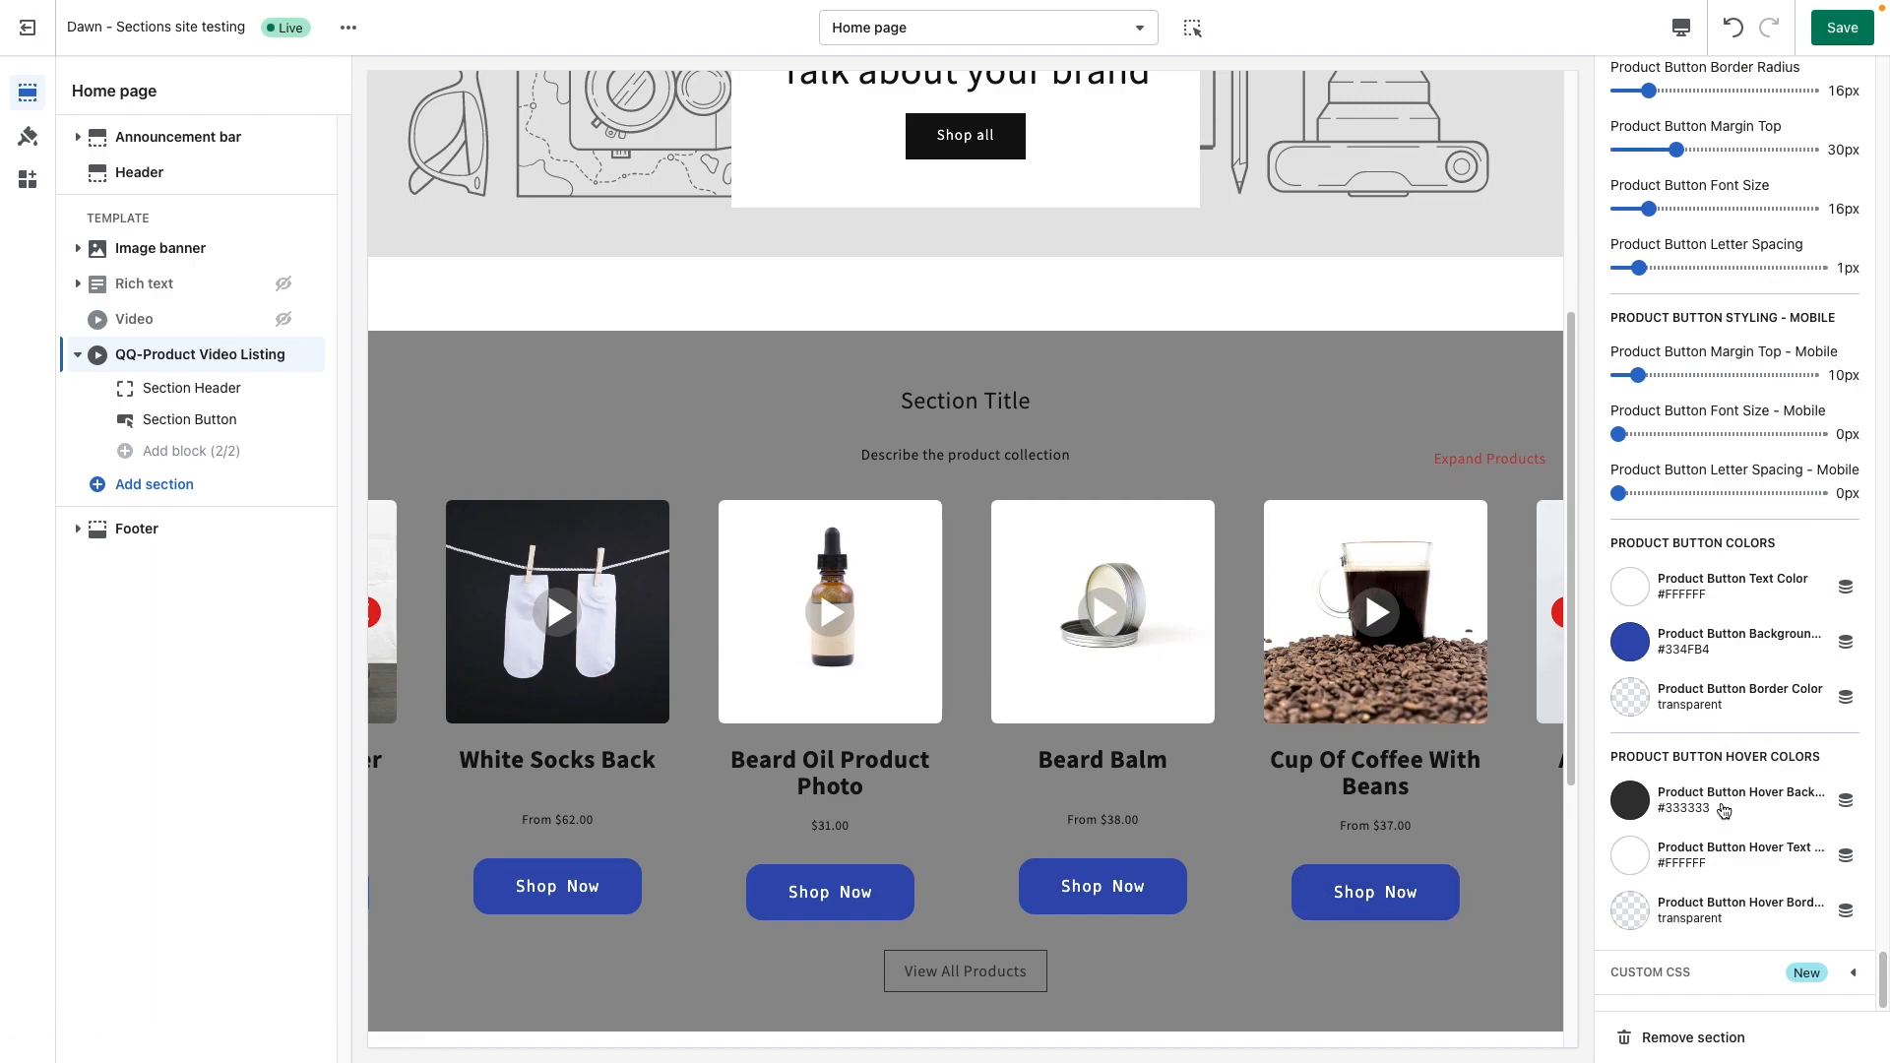
Clear the Product Button Hover Background color so it is transparent.
click(1631, 801)
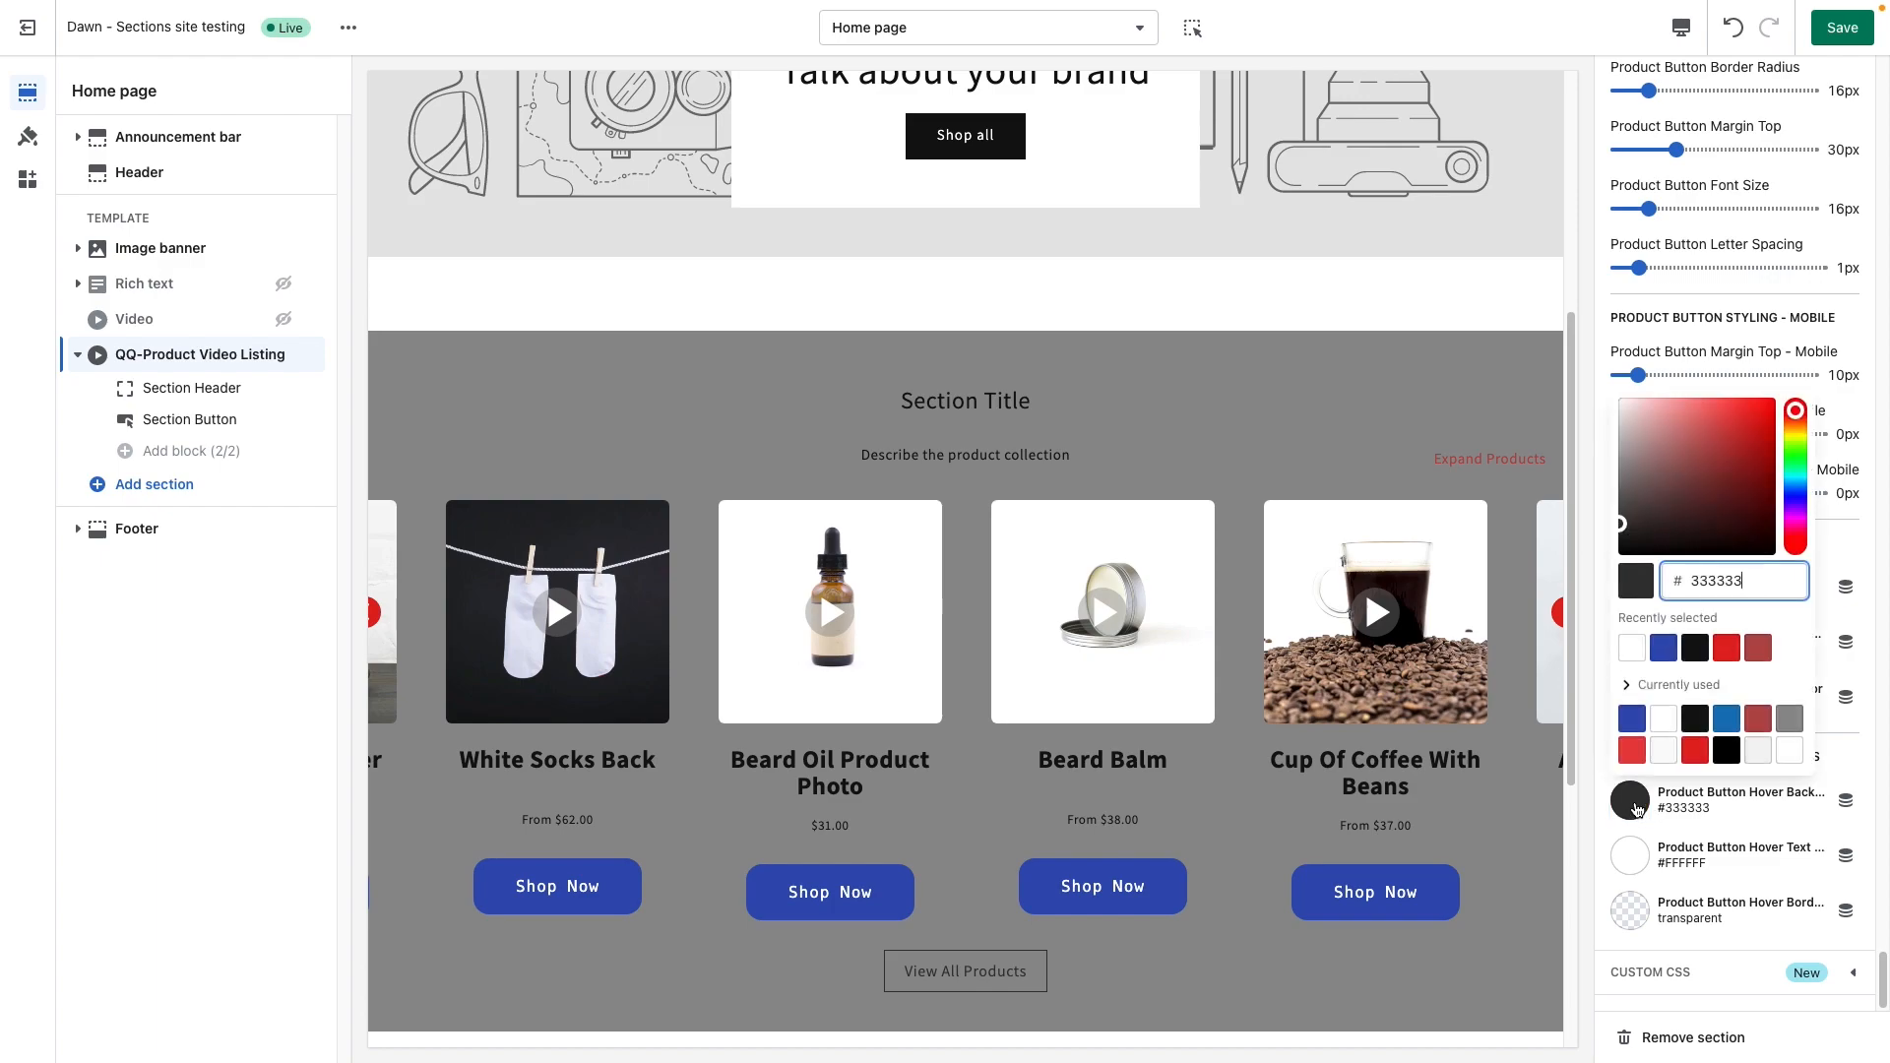
click(1619, 814)
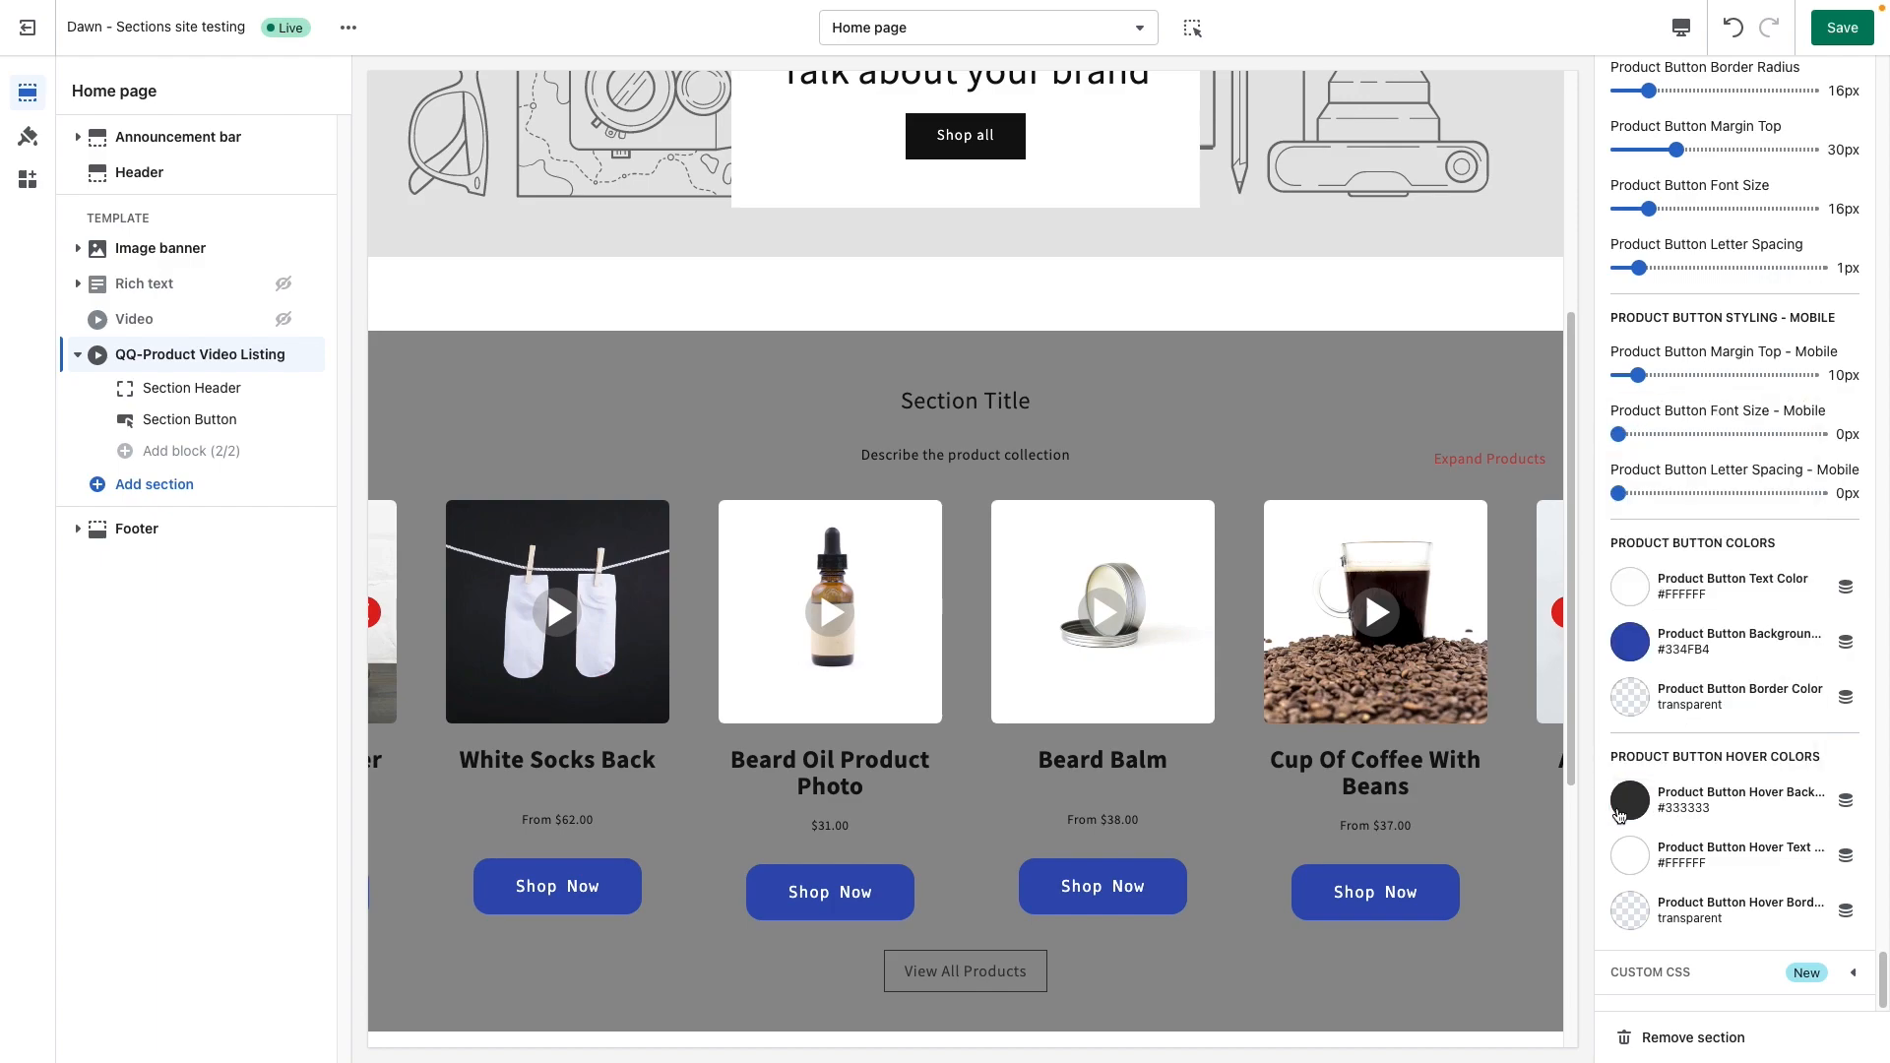
click(1630, 813)
double_click(1711, 580)
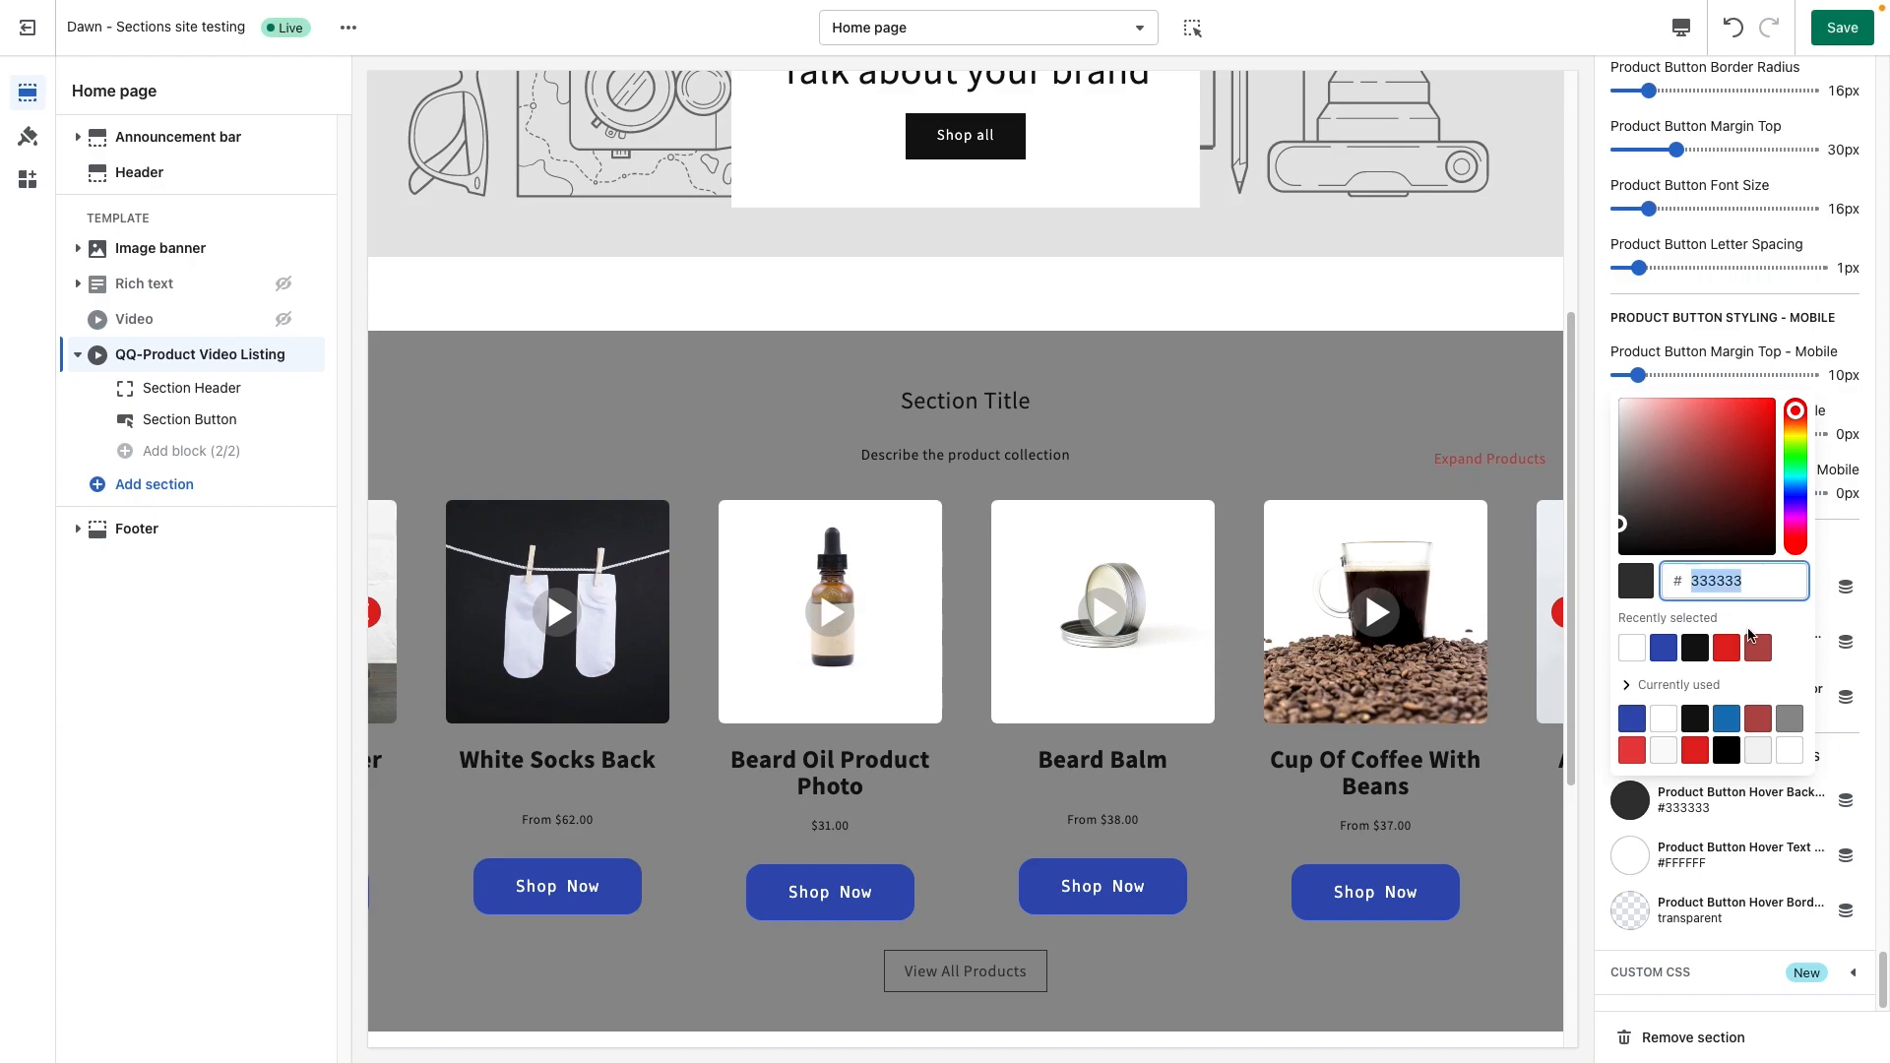
key(BackSpace)
click(1707, 937)
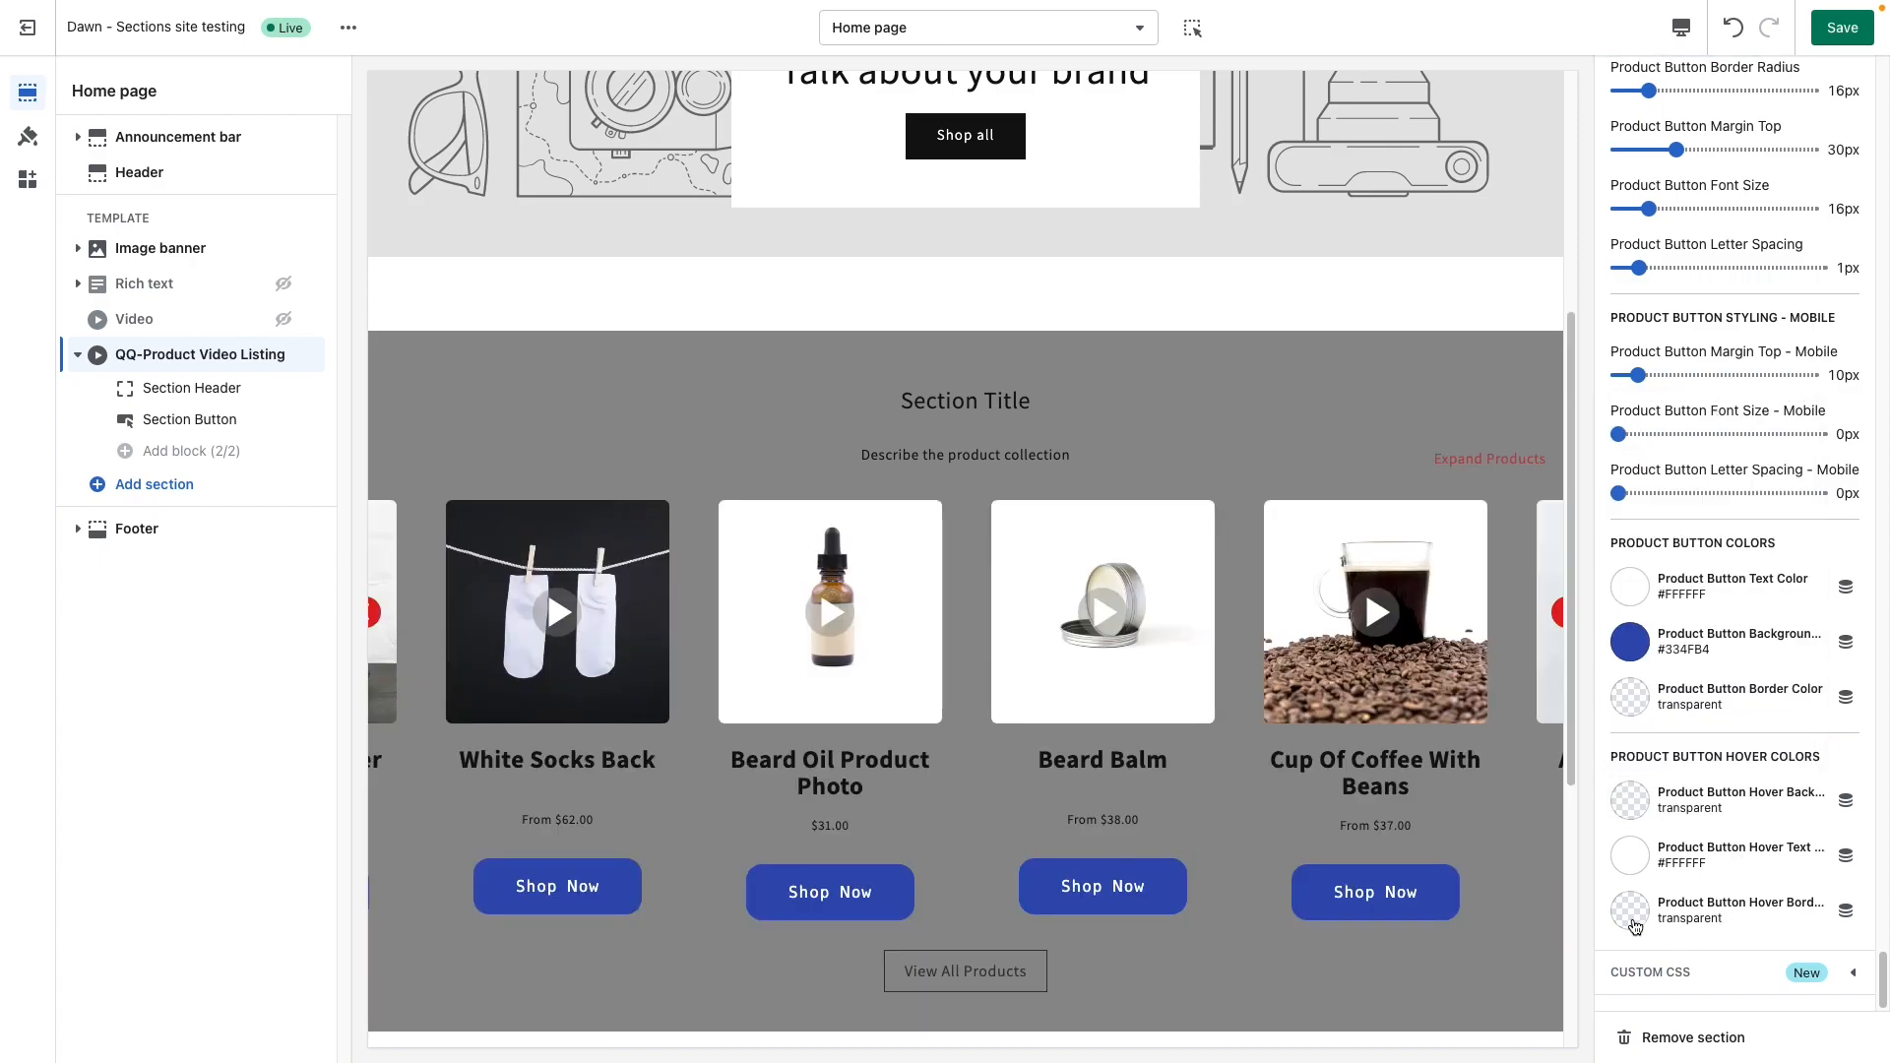
Set the Product Button Hover Border and Hover Text colors to blue #334FB4.
click(1629, 910)
click(1632, 829)
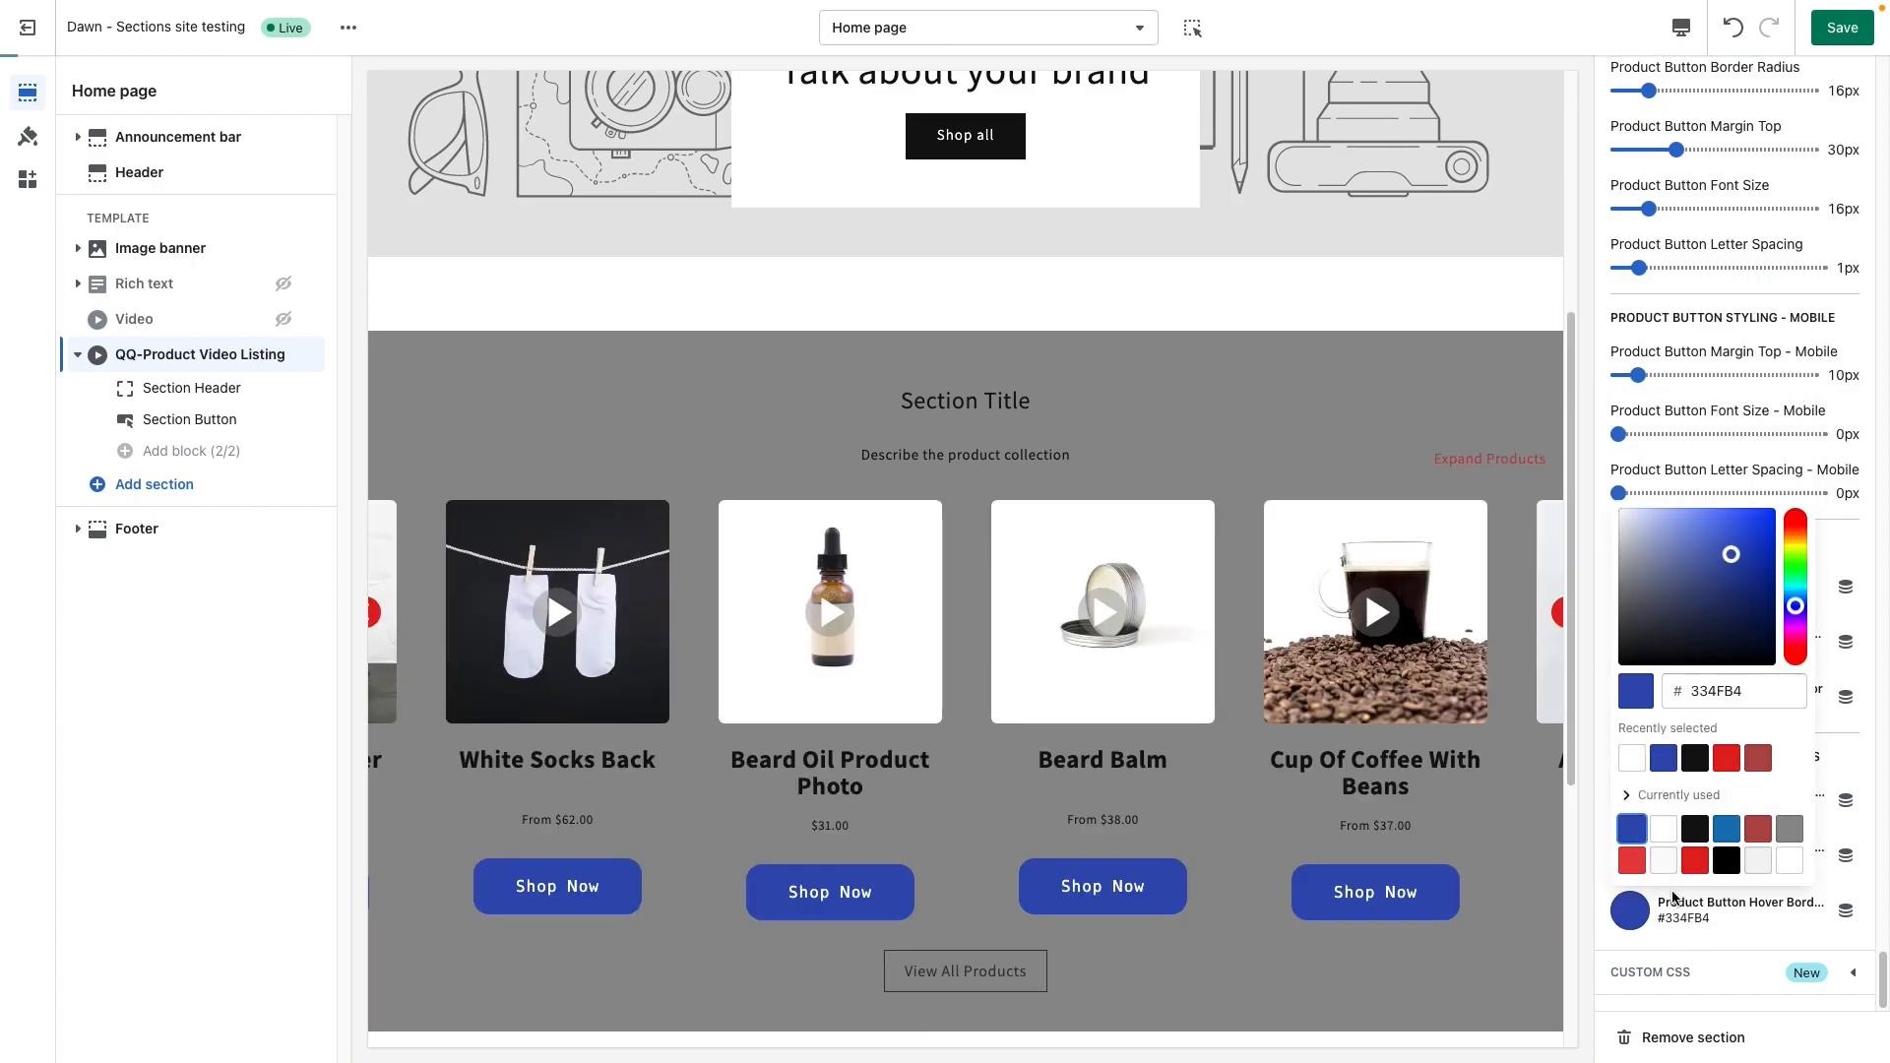
click(1673, 901)
click(1630, 855)
click(1675, 707)
click(1687, 947)
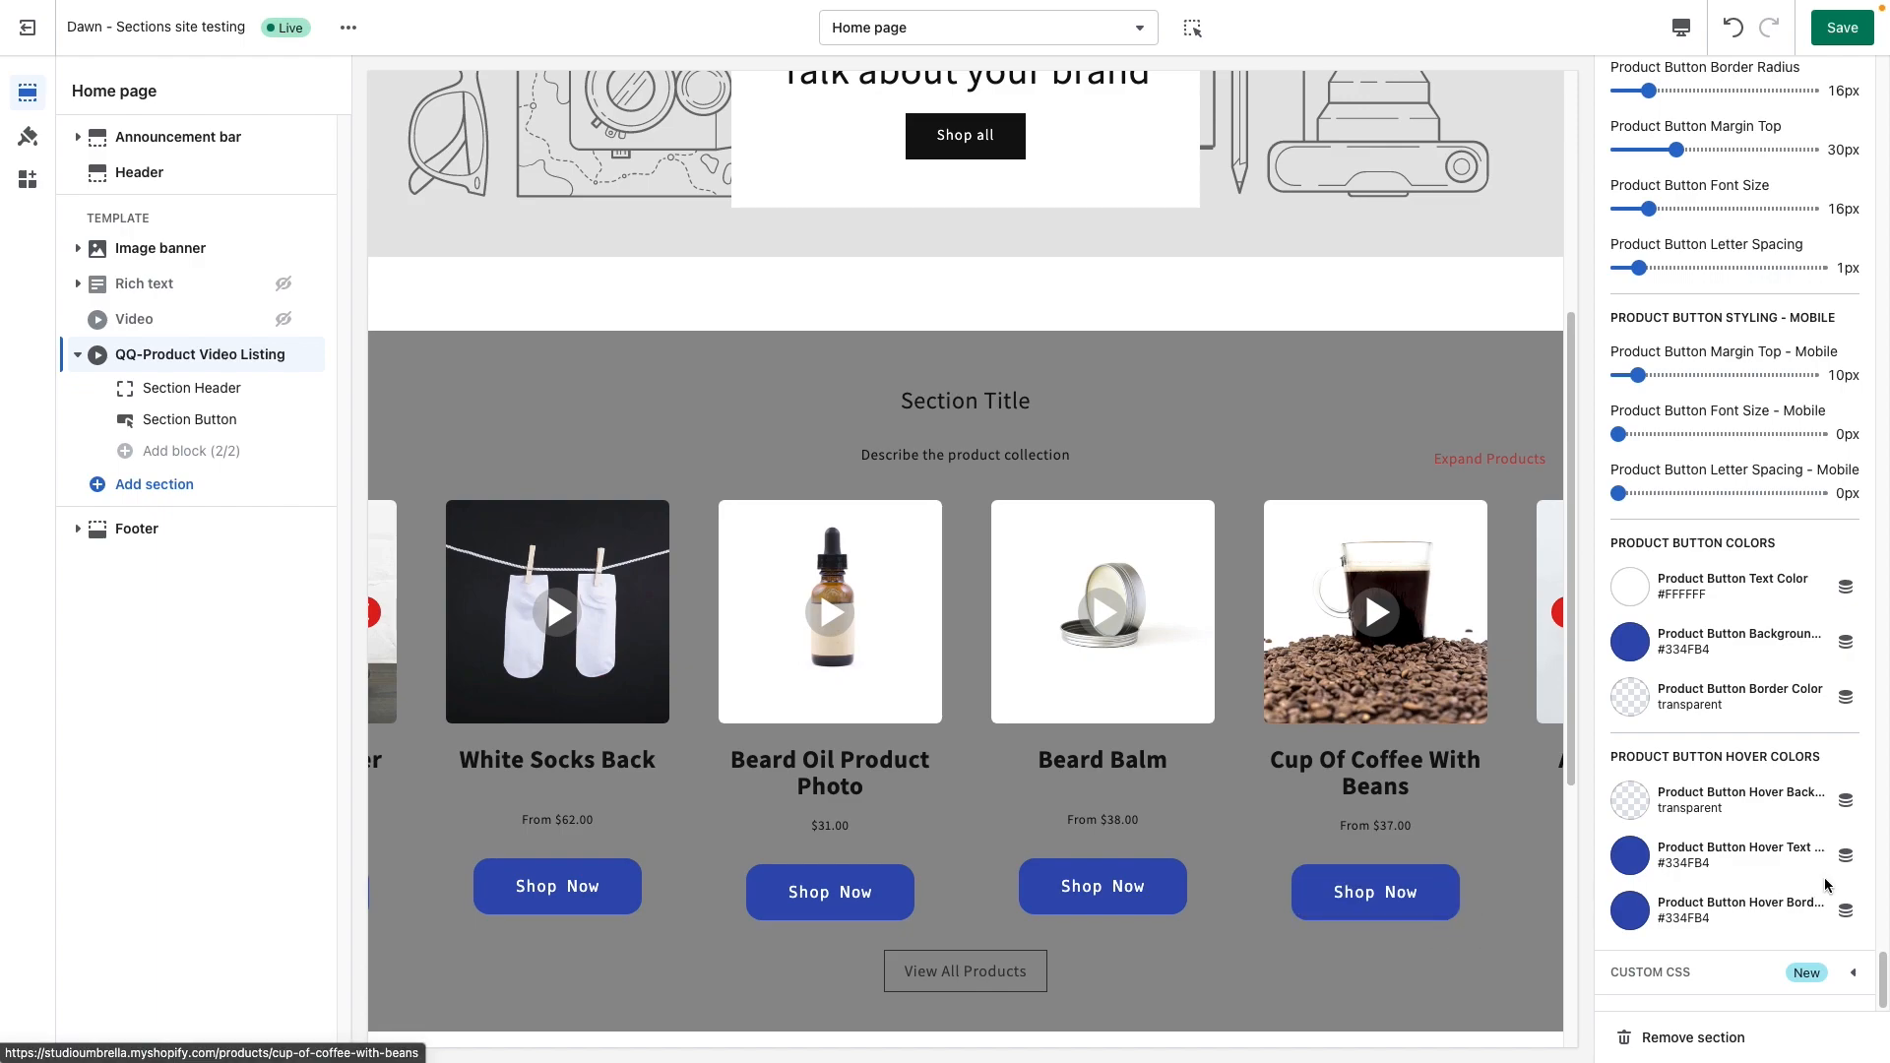
Advance the product carousel in the preview to check the styled product cards and buttons.
scroll(1676, 819, up, 10)
scroll(1689, 842, up, 6)
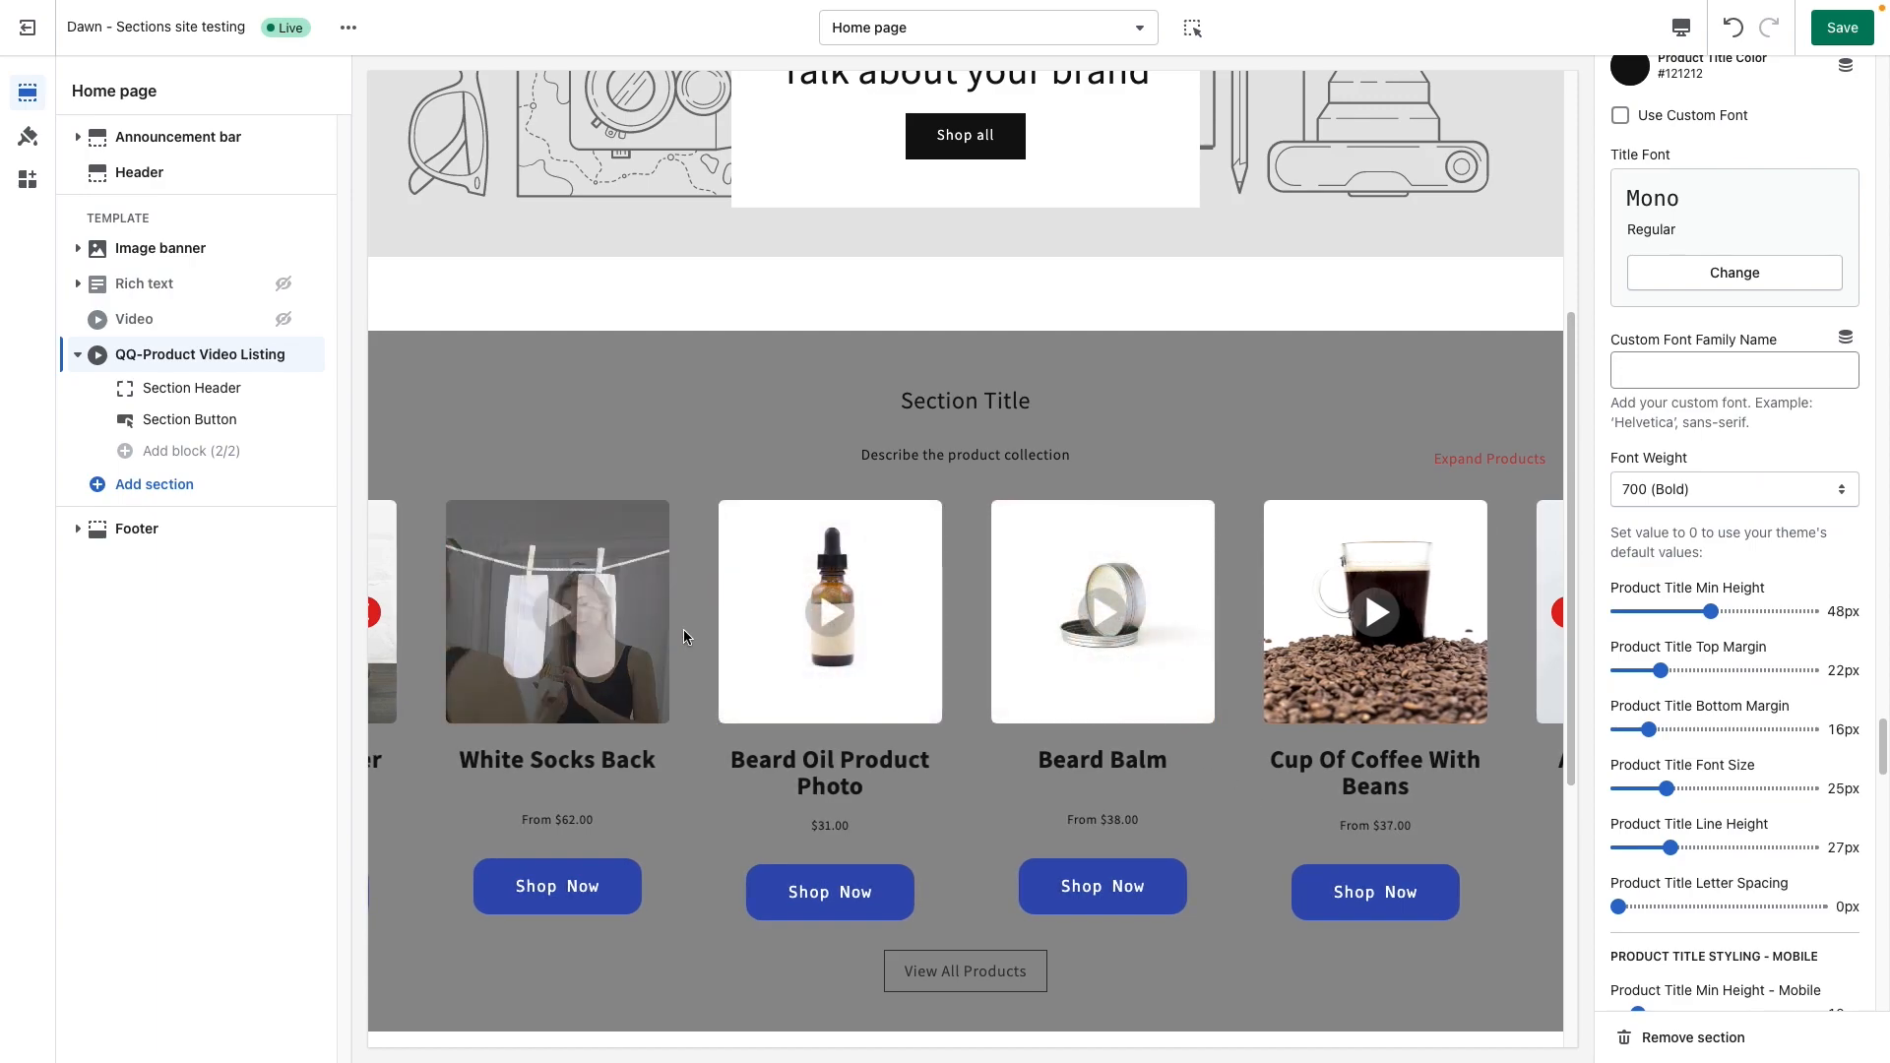
click(1559, 613)
click(1559, 618)
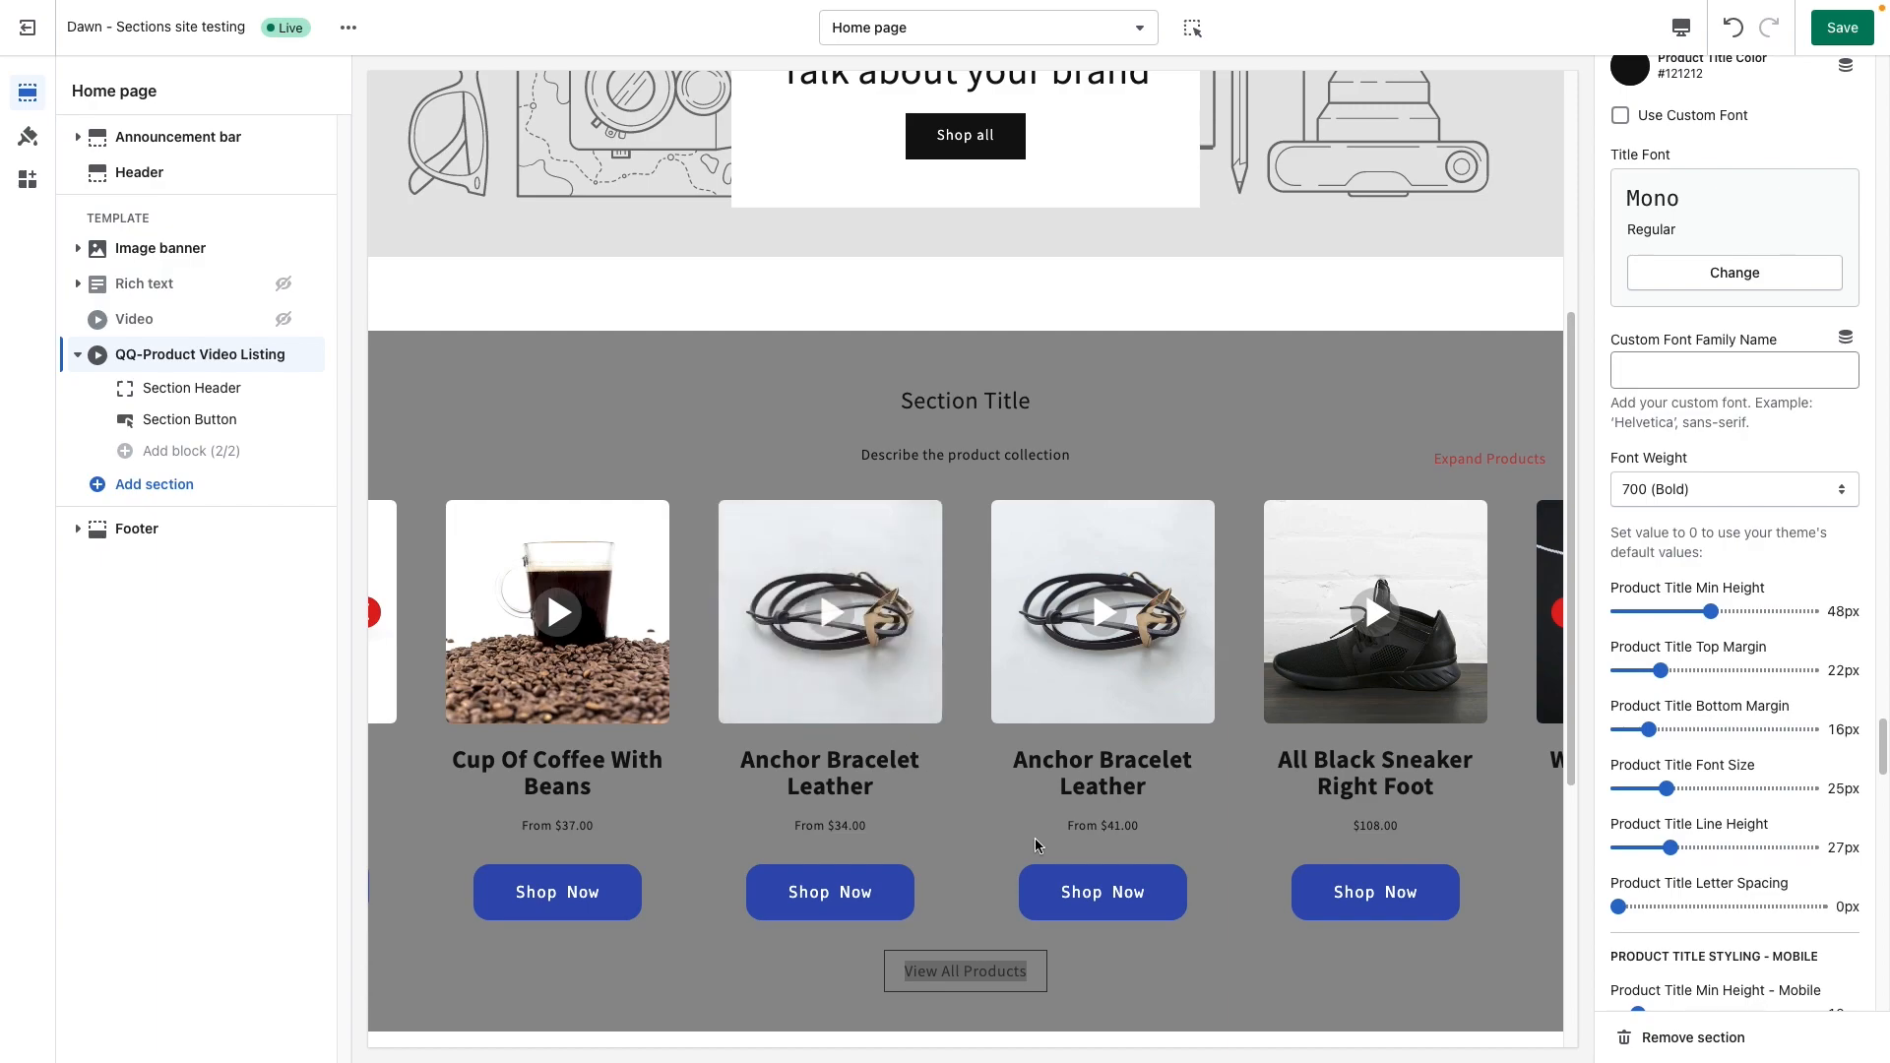
scroll(1616, 781, down, 3)
scroll(578, 602, down, 1)
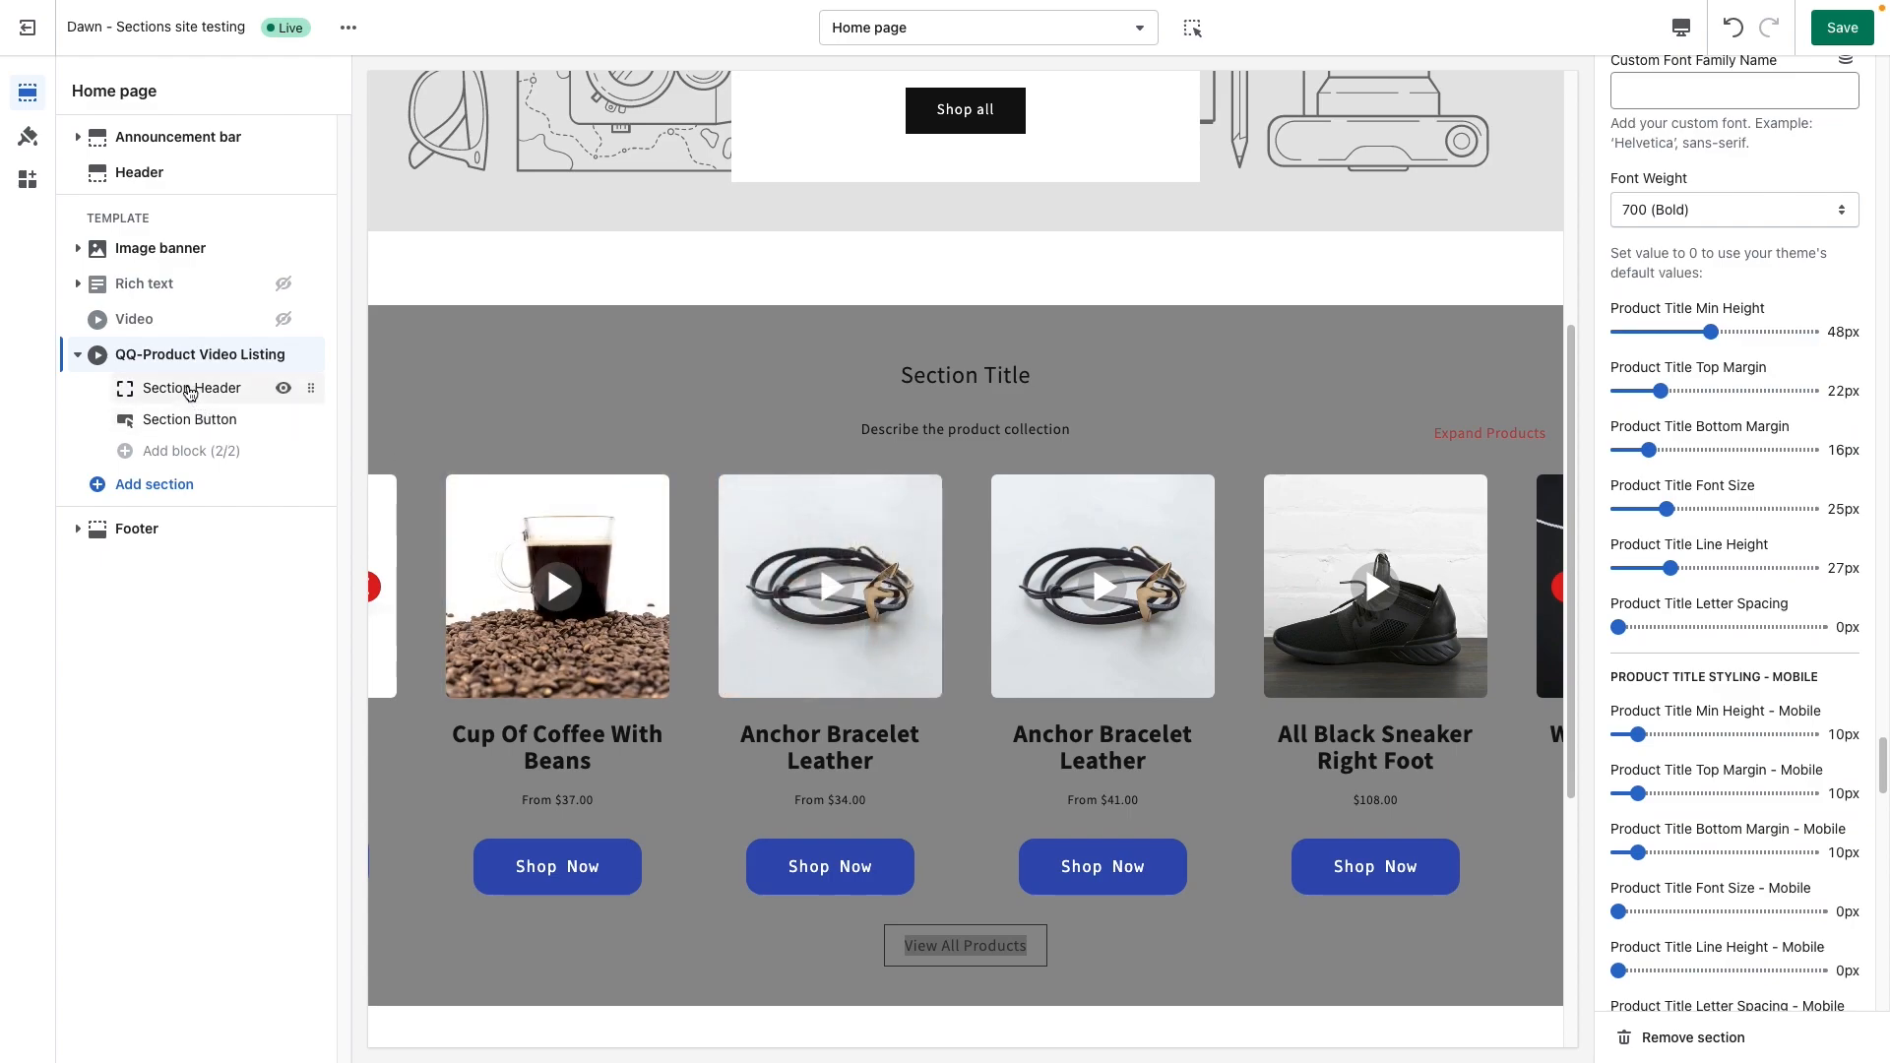
Open the Section Header block's settings and select its Section Title and Section Text Block text in turn.
click(193, 395)
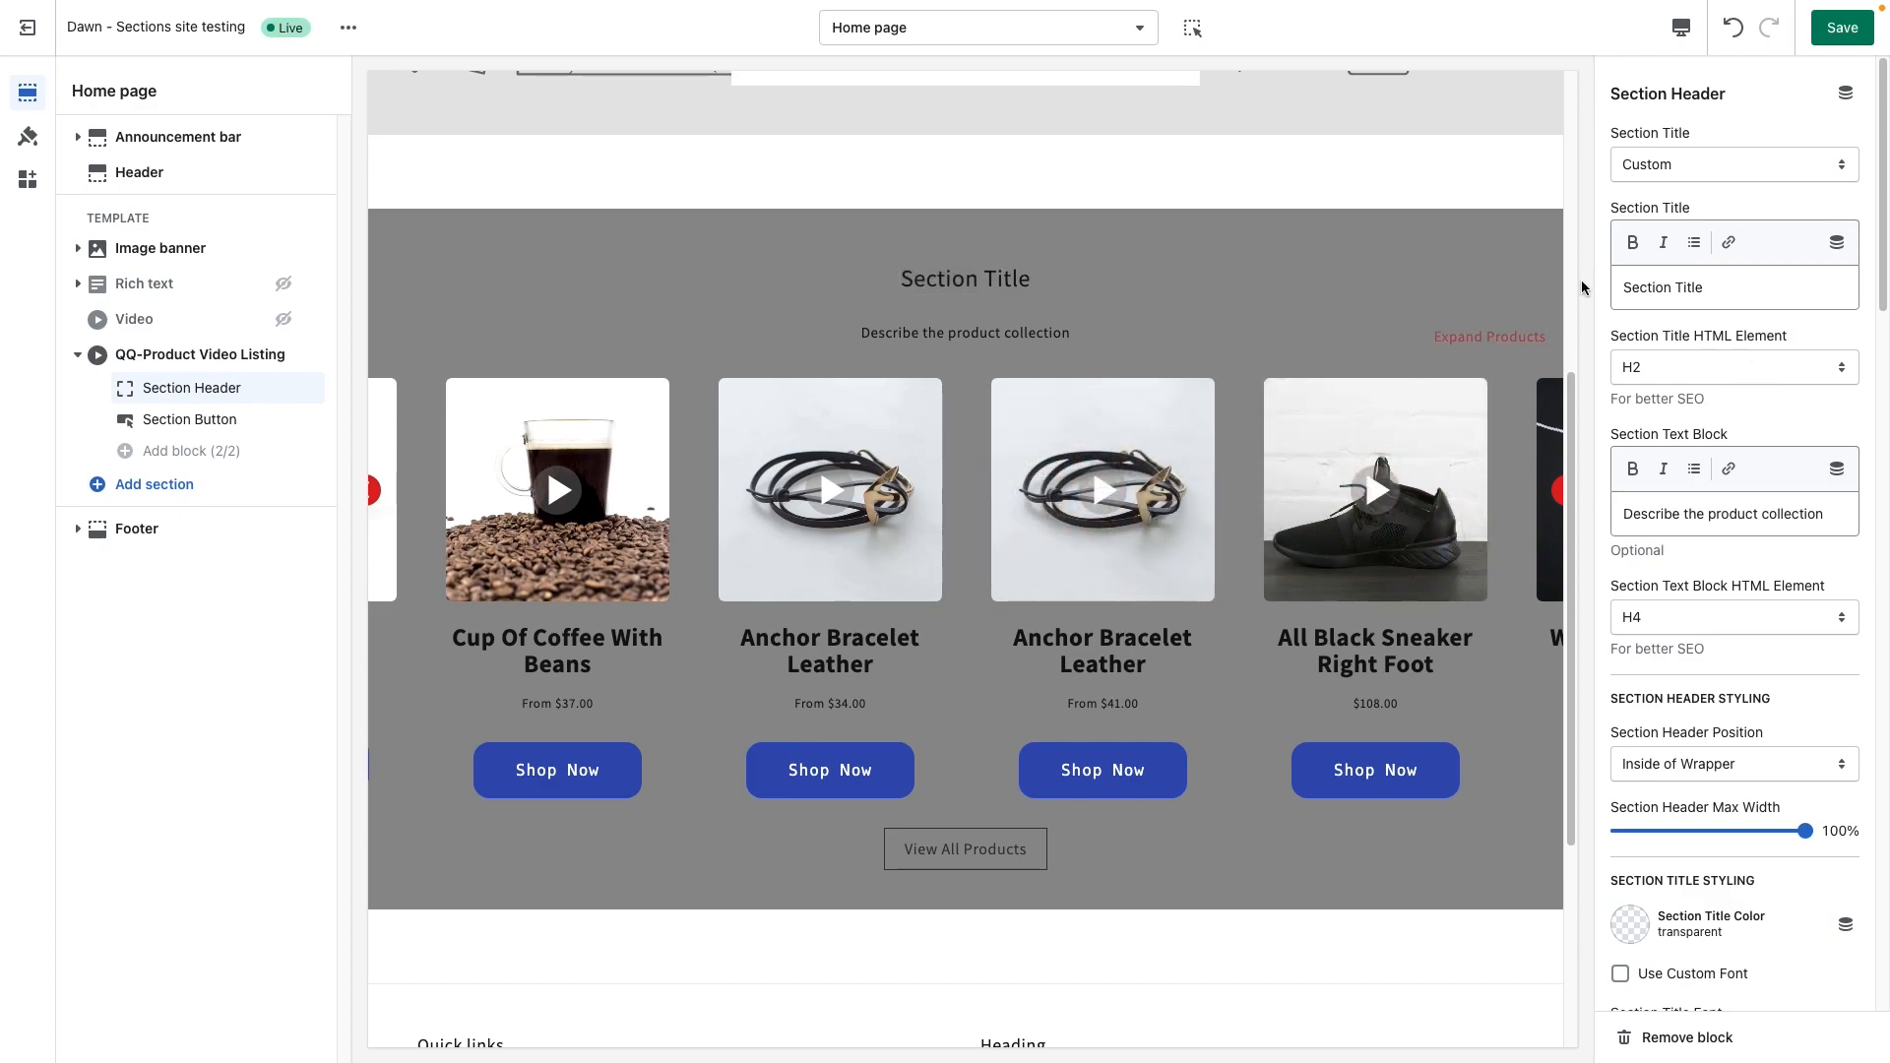
triple_click(1717, 285)
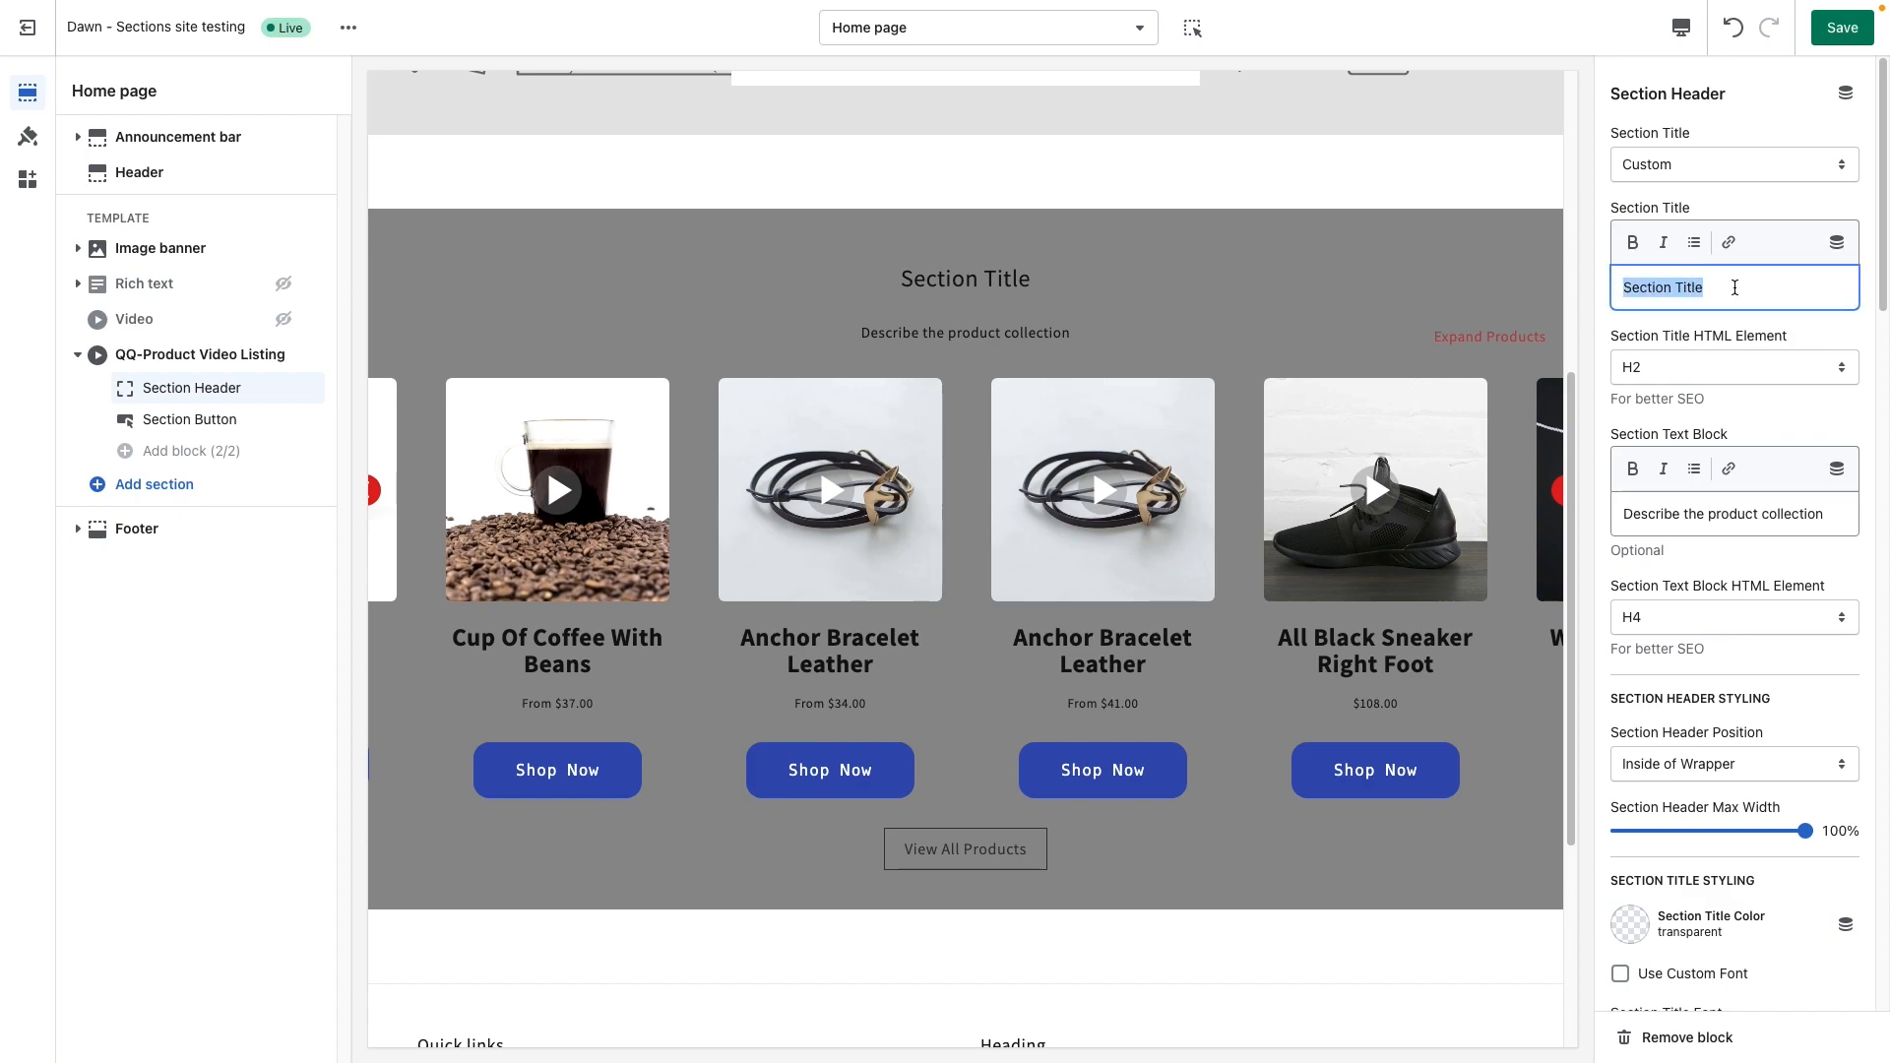
triple_click(1759, 515)
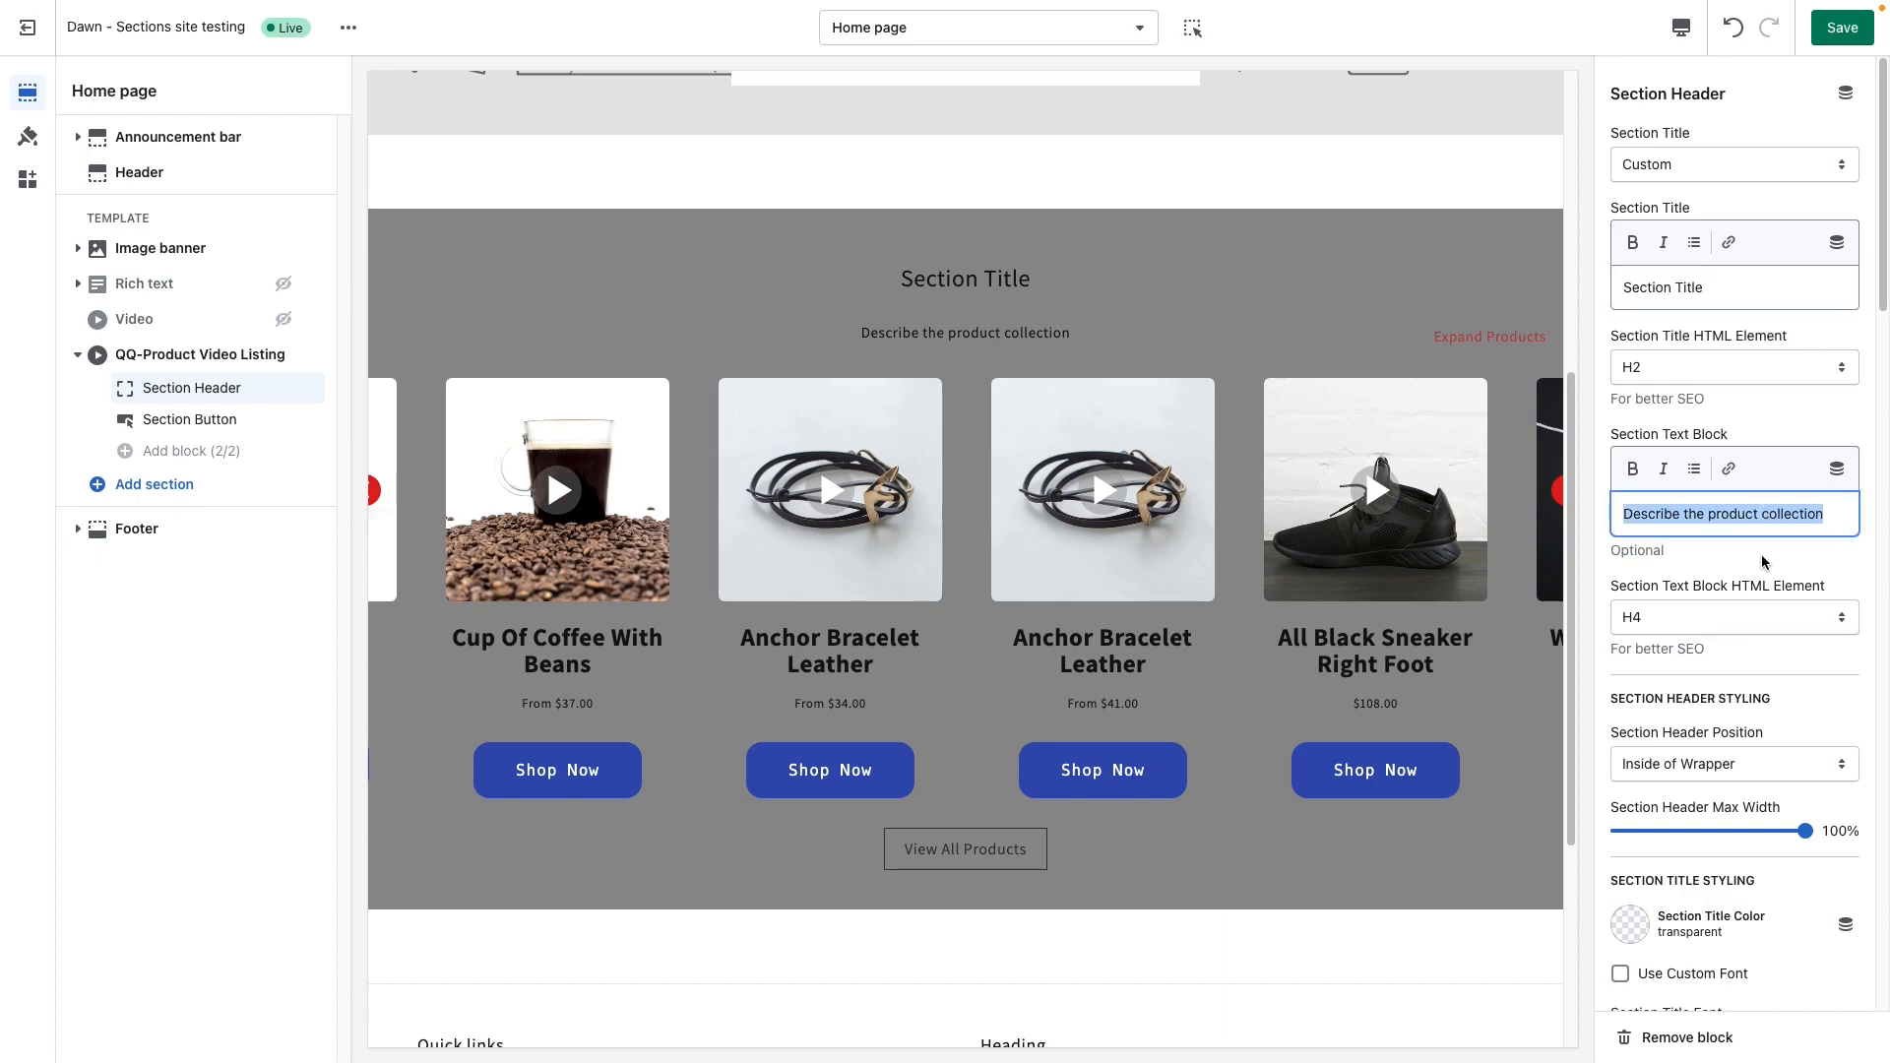
scroll(1748, 557, down, 2)
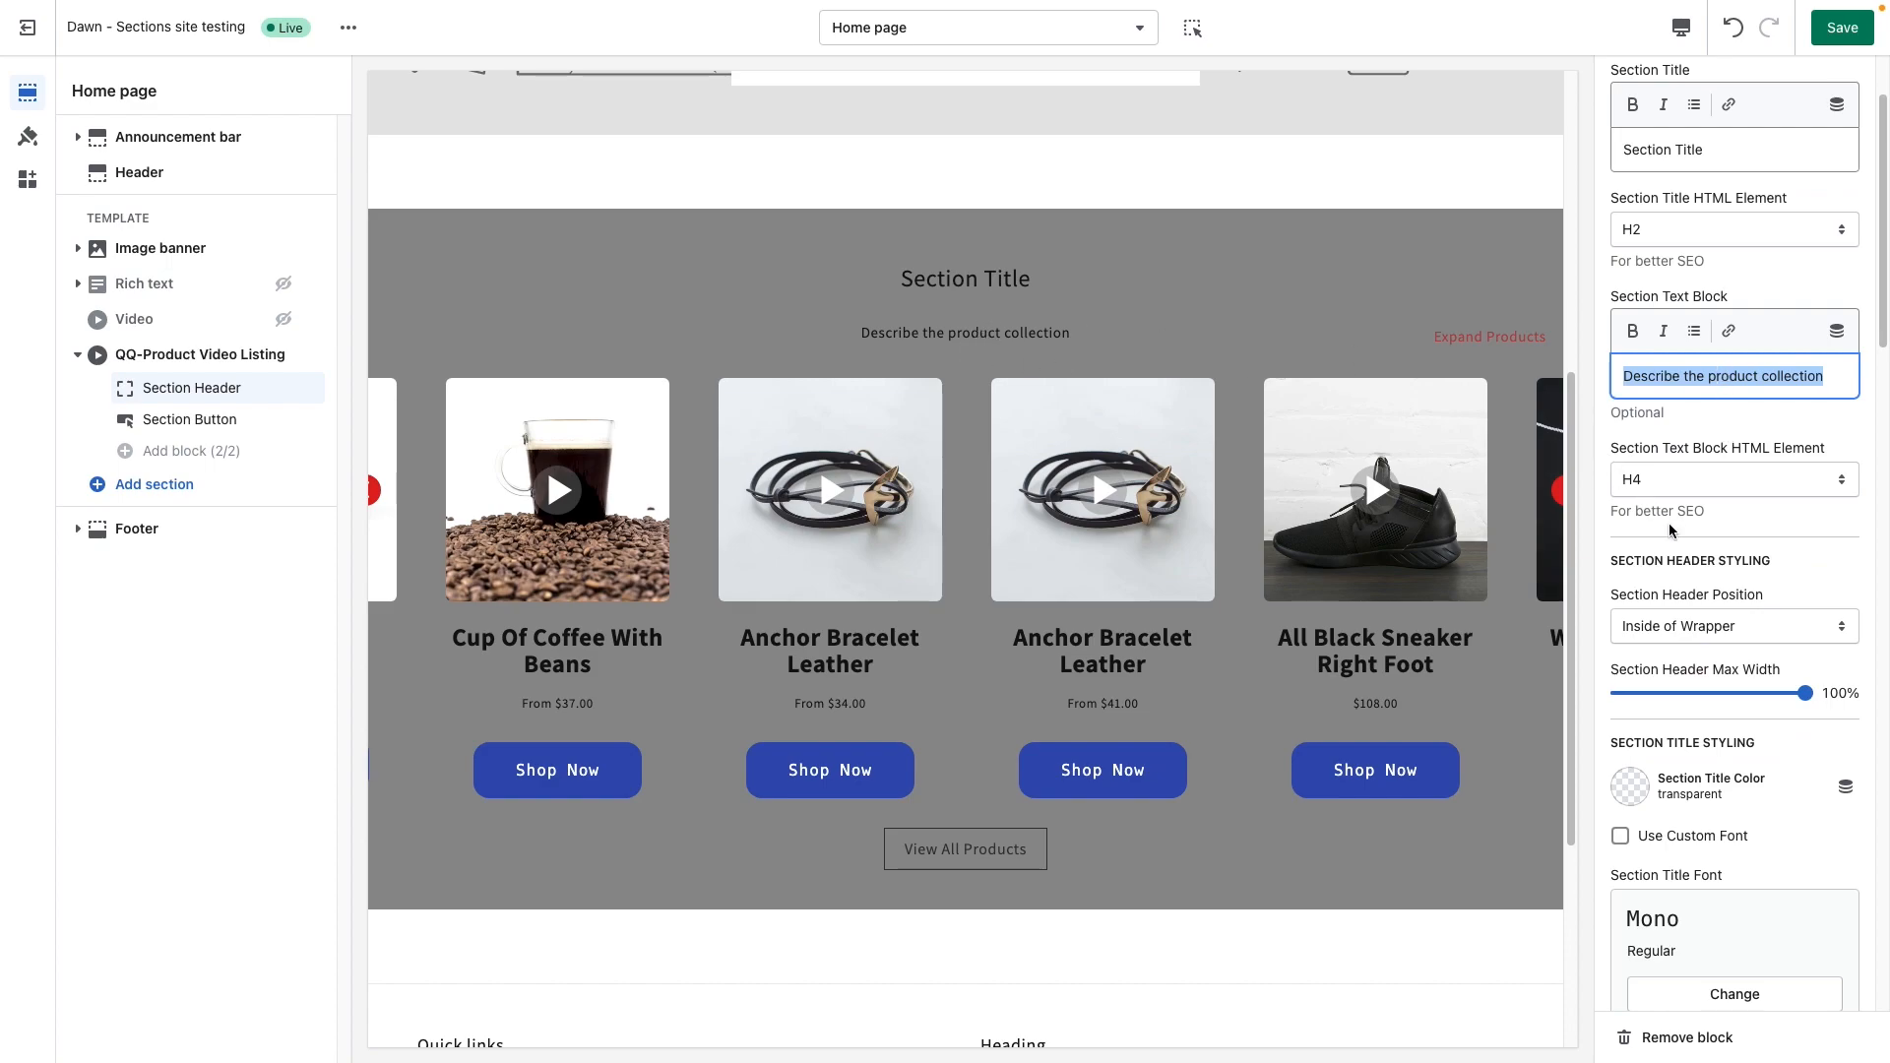
Try removing the Section Text Block description and undo the removal.
key(BackSpace)
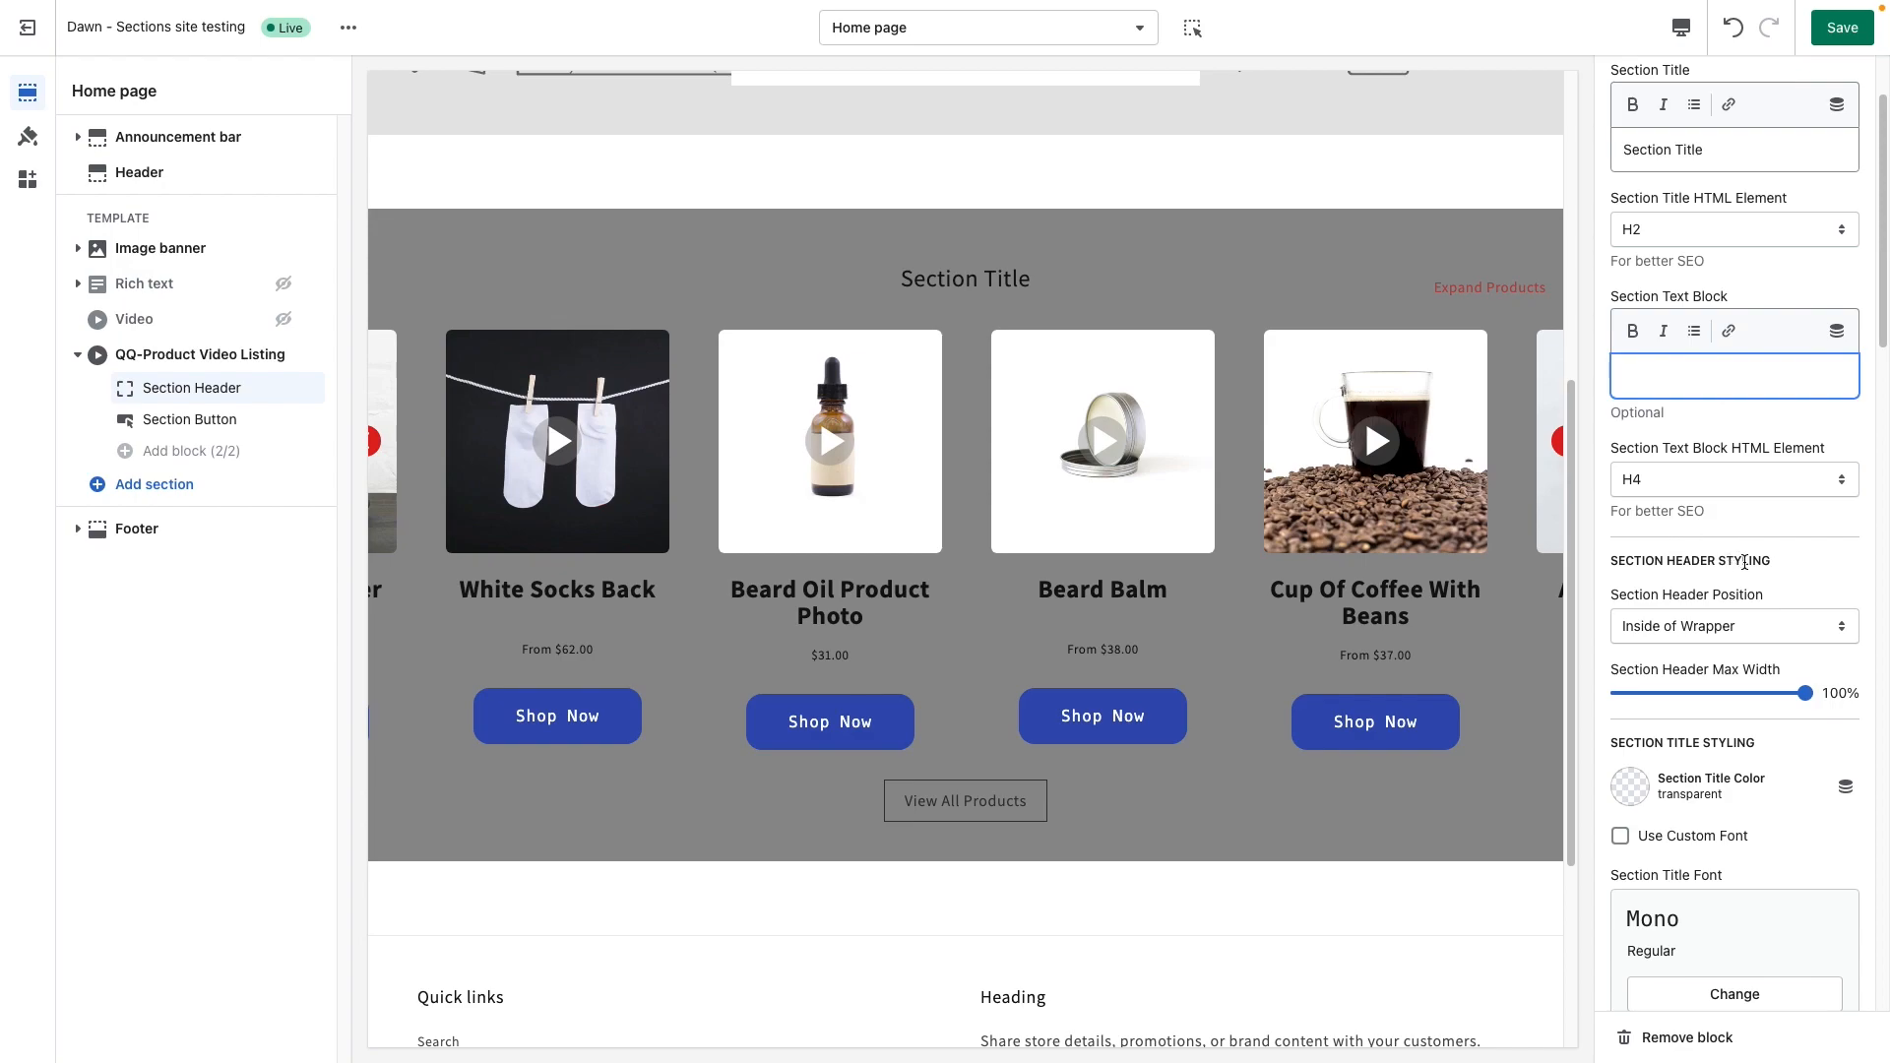
scroll(1710, 554, down, 1)
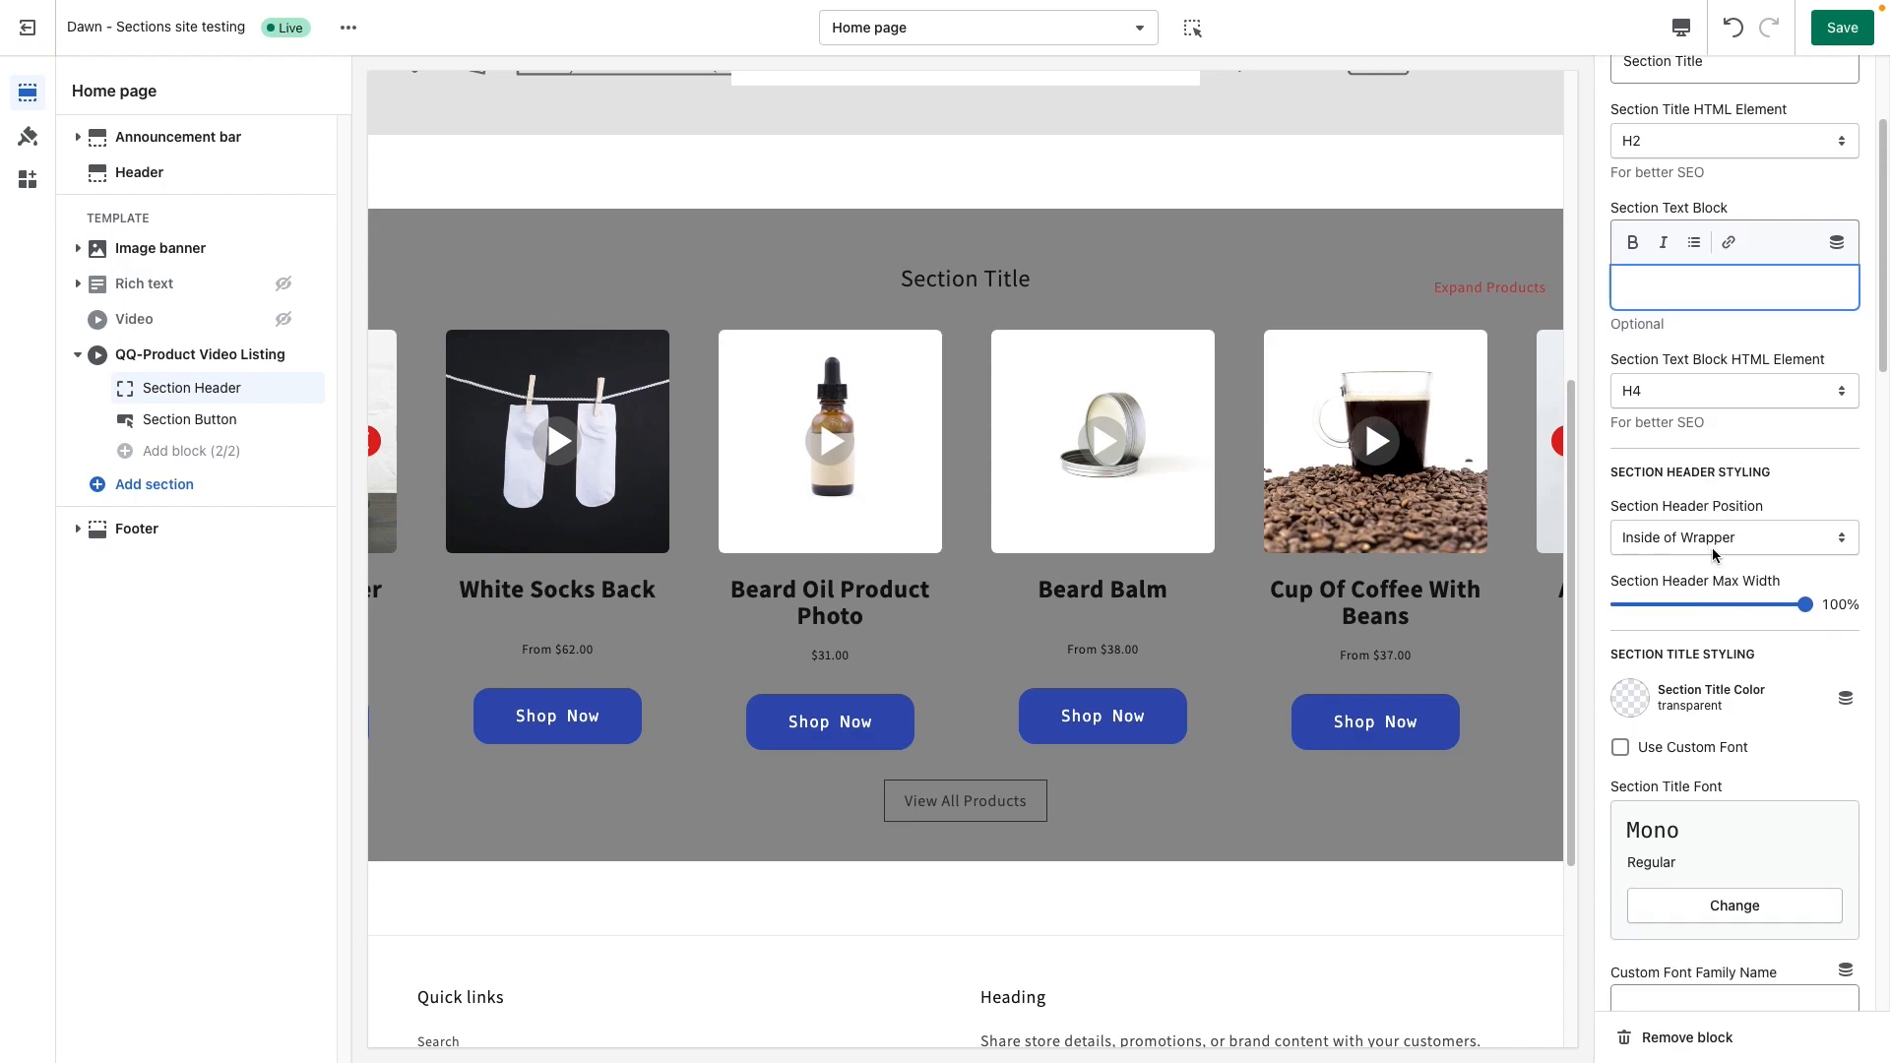
click(1734, 27)
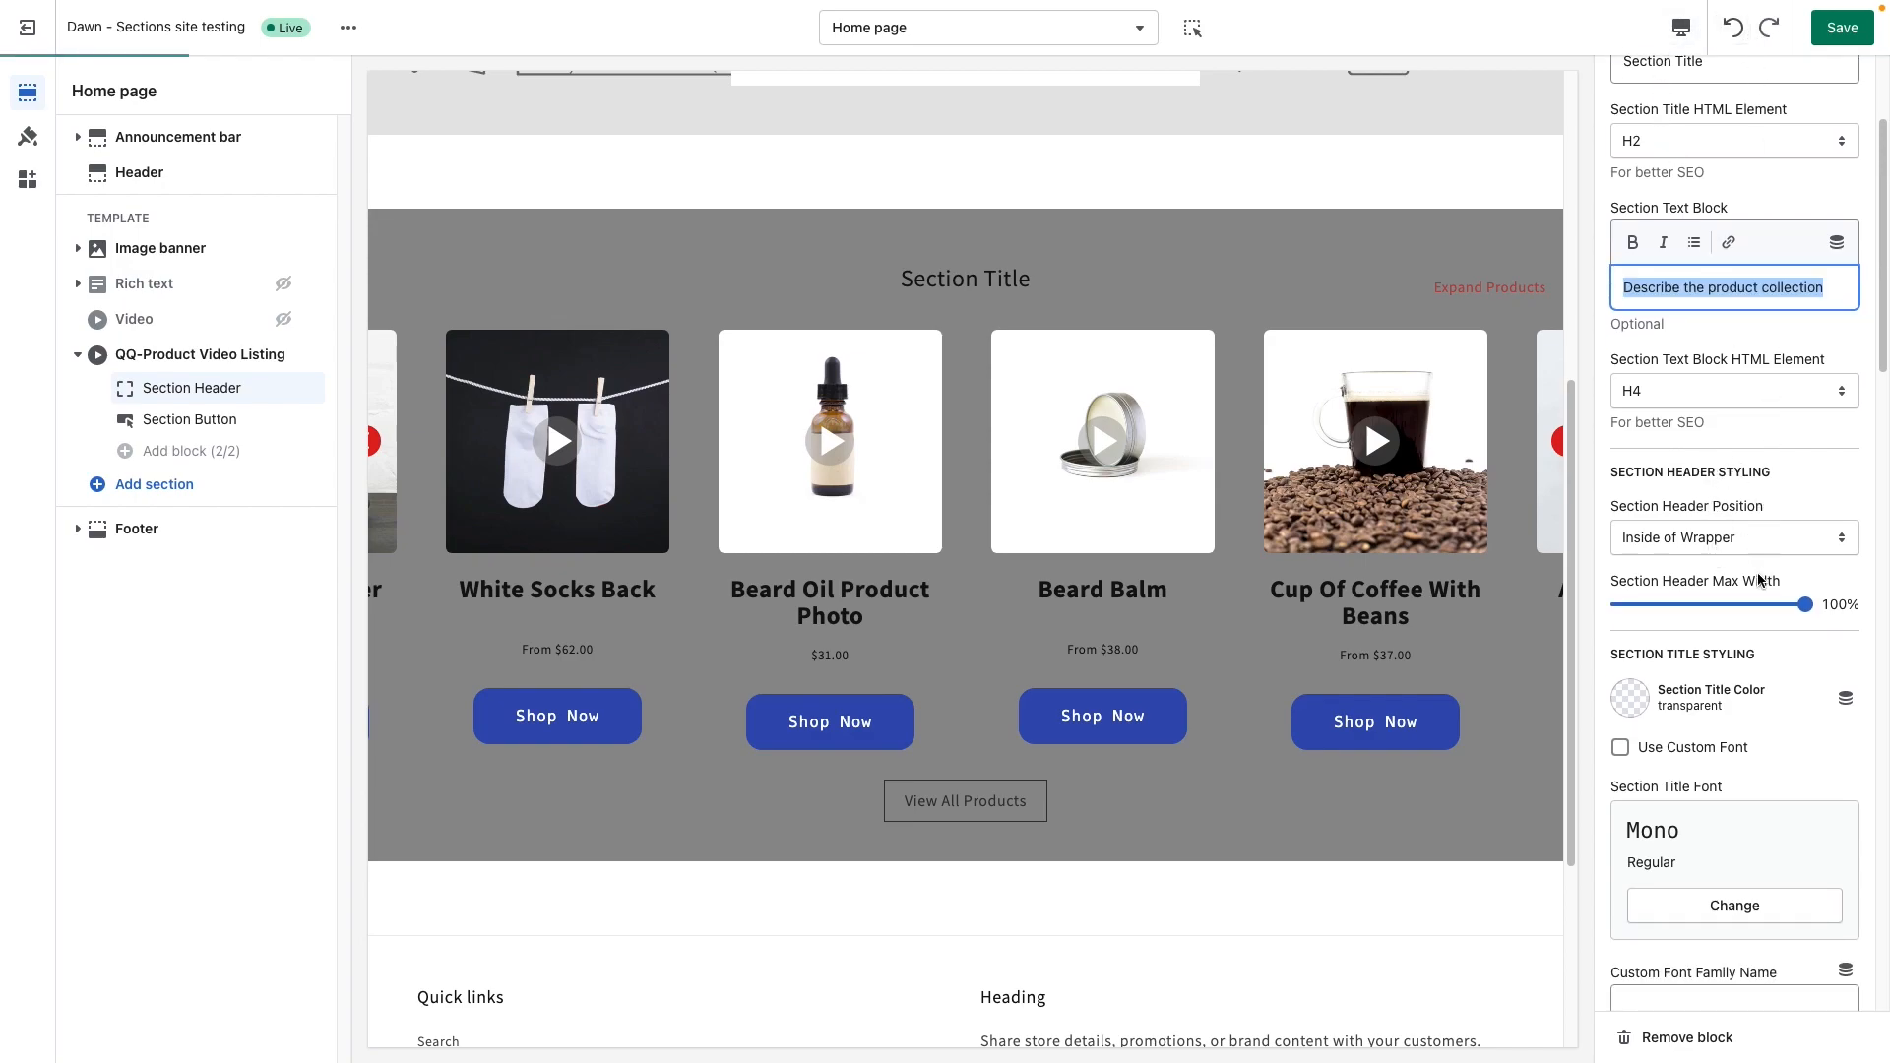
Lengthen the Section Text Block by pasting "Describe the product collection" five times in place of the existing text.
scroll(1740, 658, down, 1)
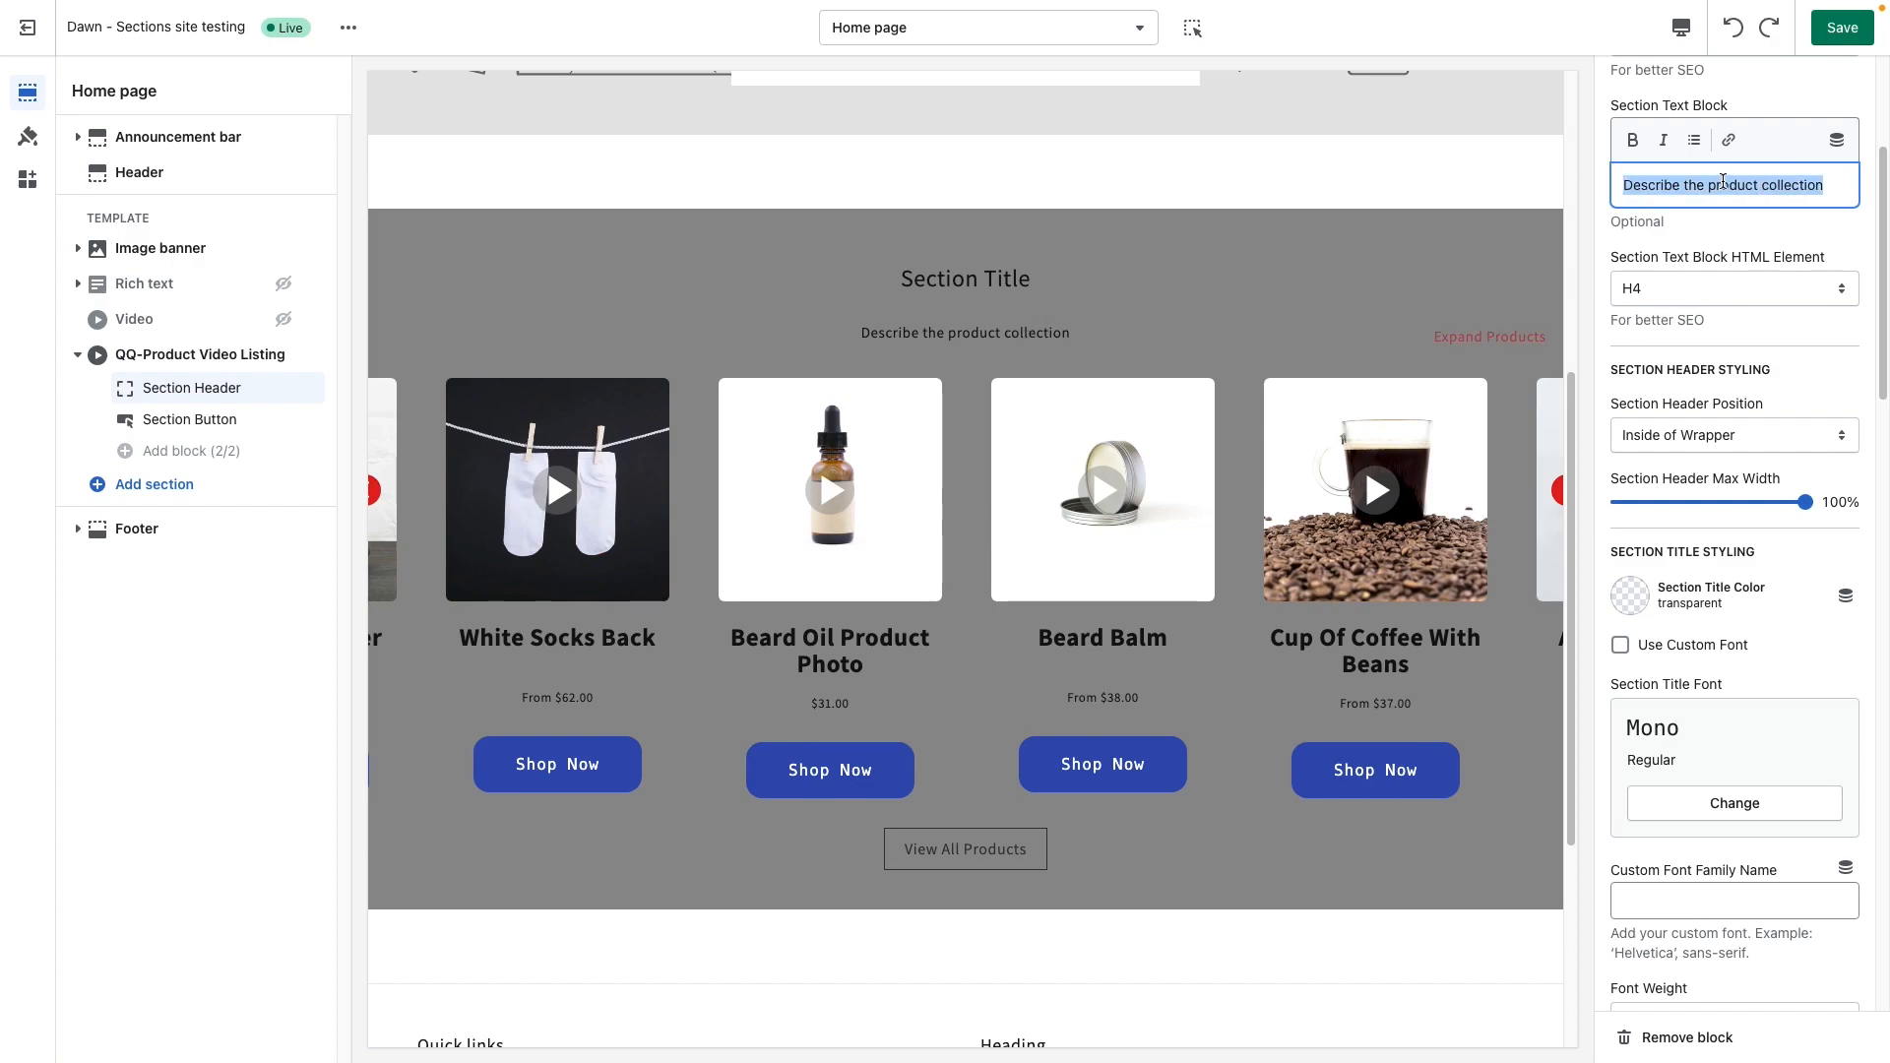
key(ctrl+v)
key(ctrl+v)
key(ctrl+v)
key(ctrl+v)
key(ctrl+v)
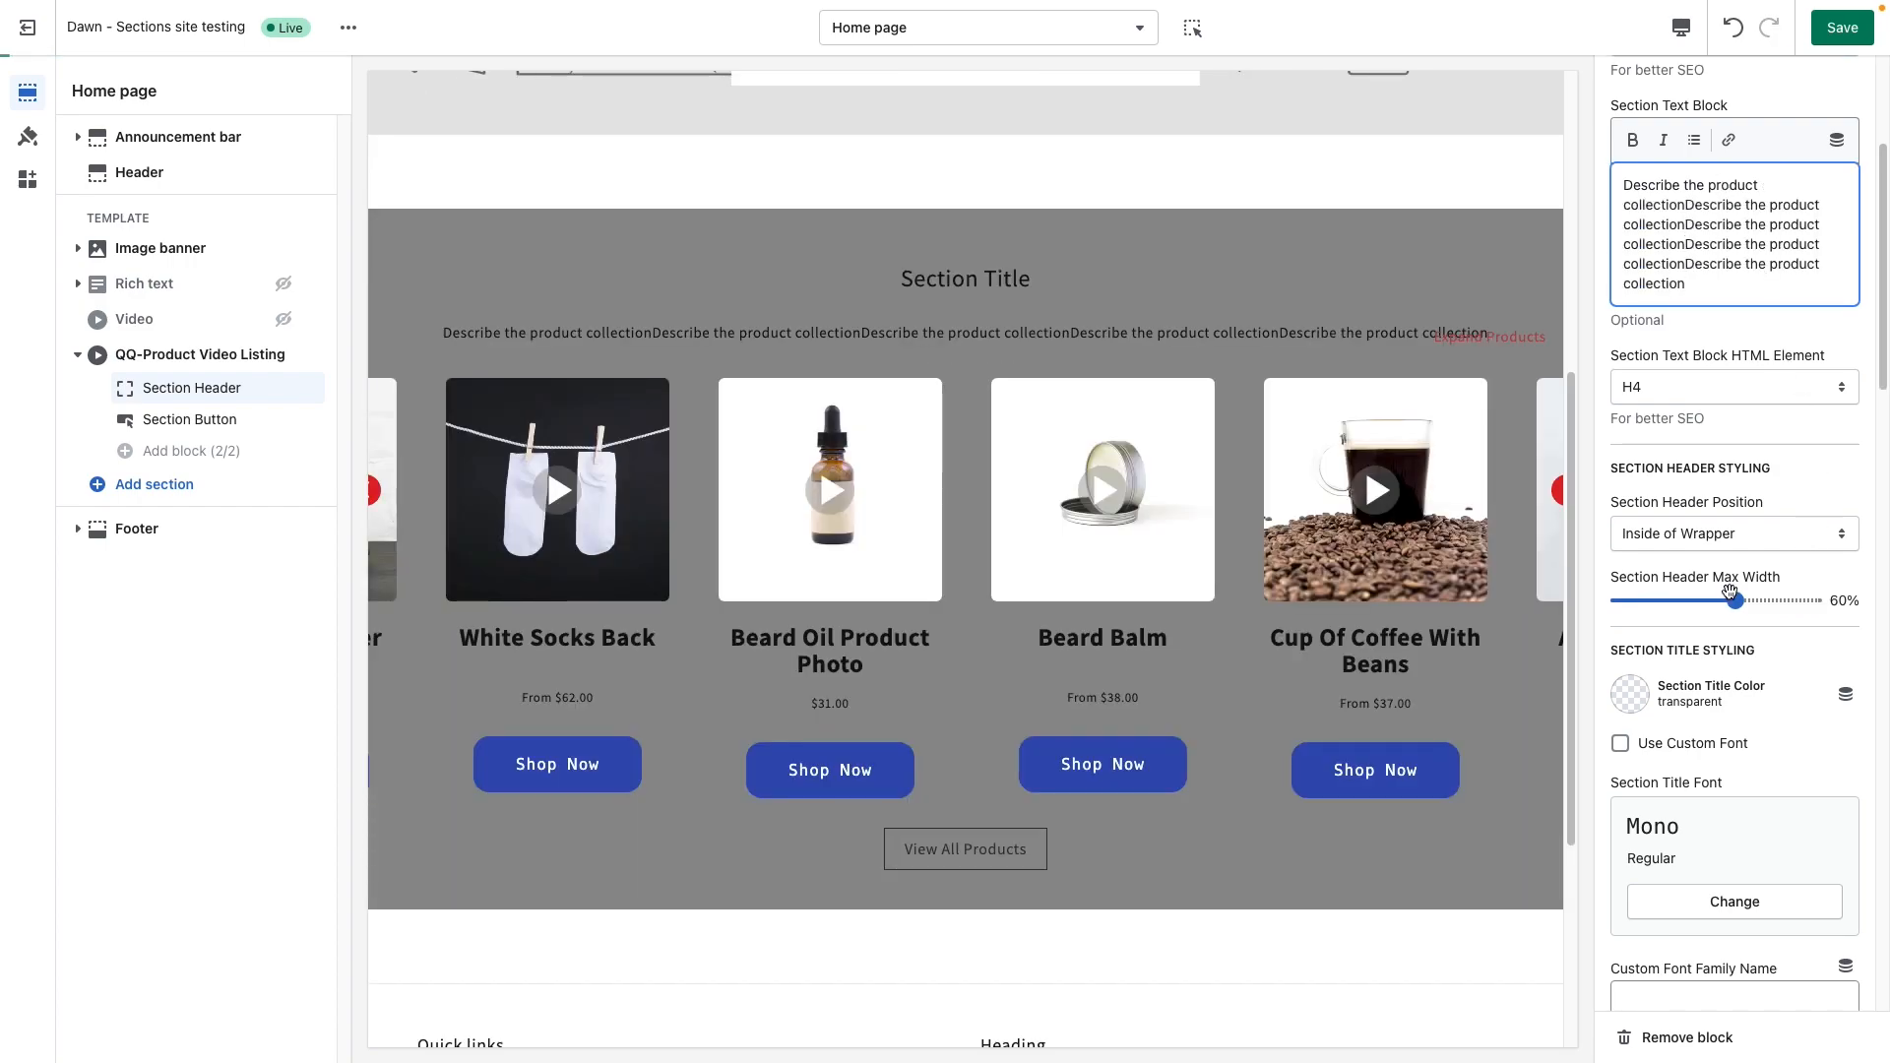
Set the Section Header Max Width to 46%.
click(1730, 598)
drag(1730, 593, 1709, 597)
scroll(1738, 390, down, 3)
drag(1615, 345, 1736, 345)
click(1734, 345)
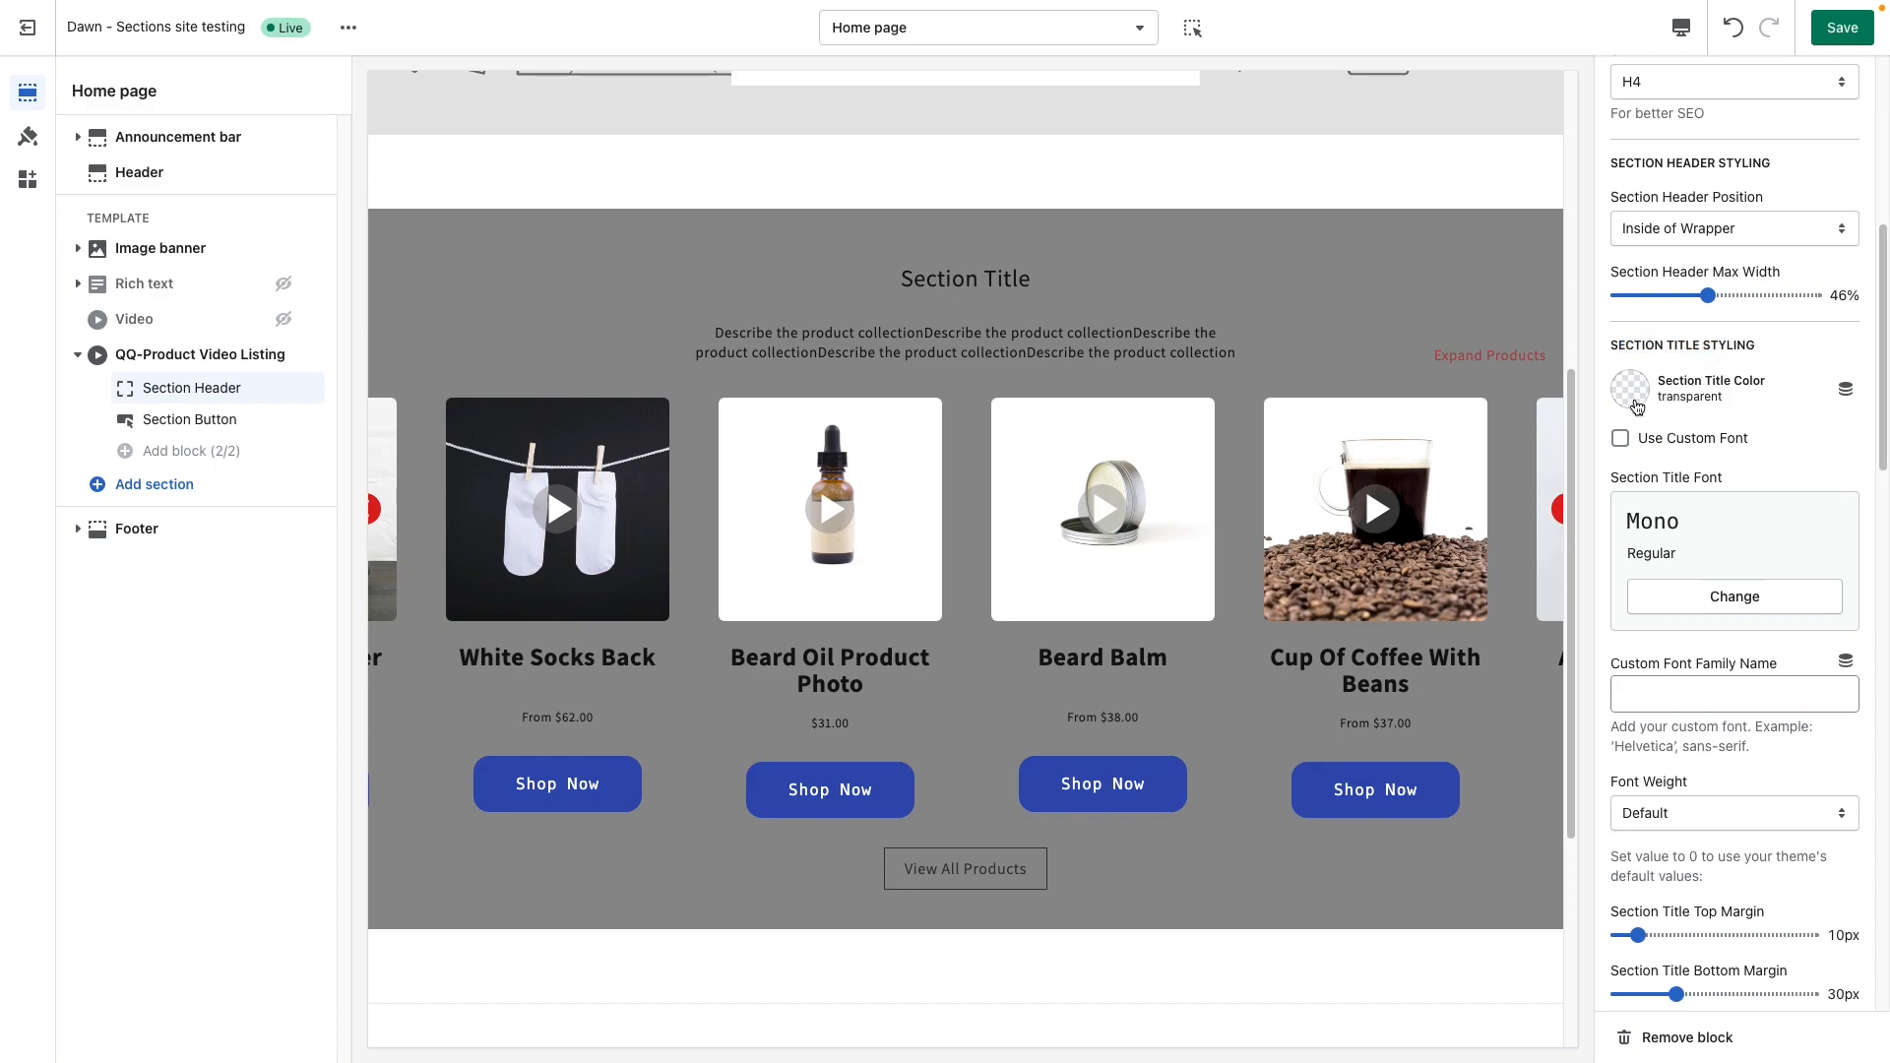
Set the Section Title Color to red #BC2828 and enable the custom font for the section title.
click(1631, 389)
text(BC2828)
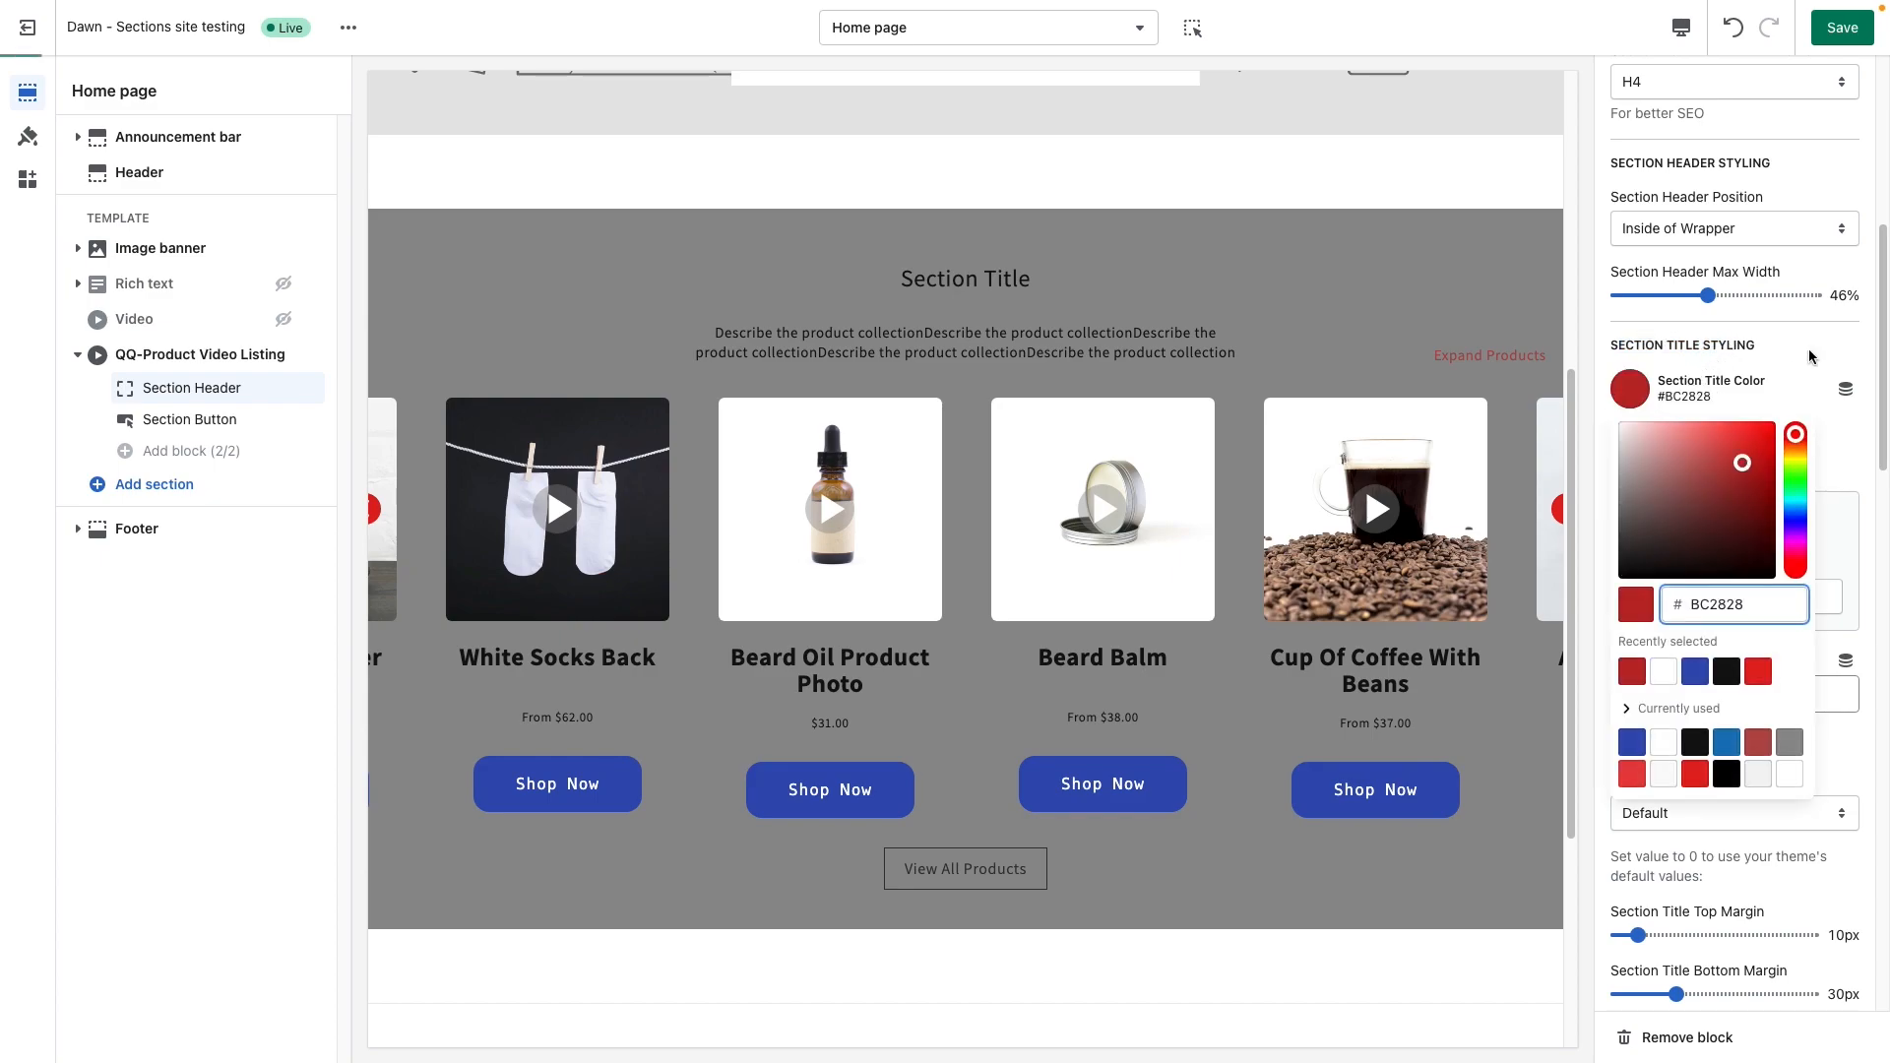
click(1814, 362)
click(1685, 439)
scroll(1704, 725, down, 3)
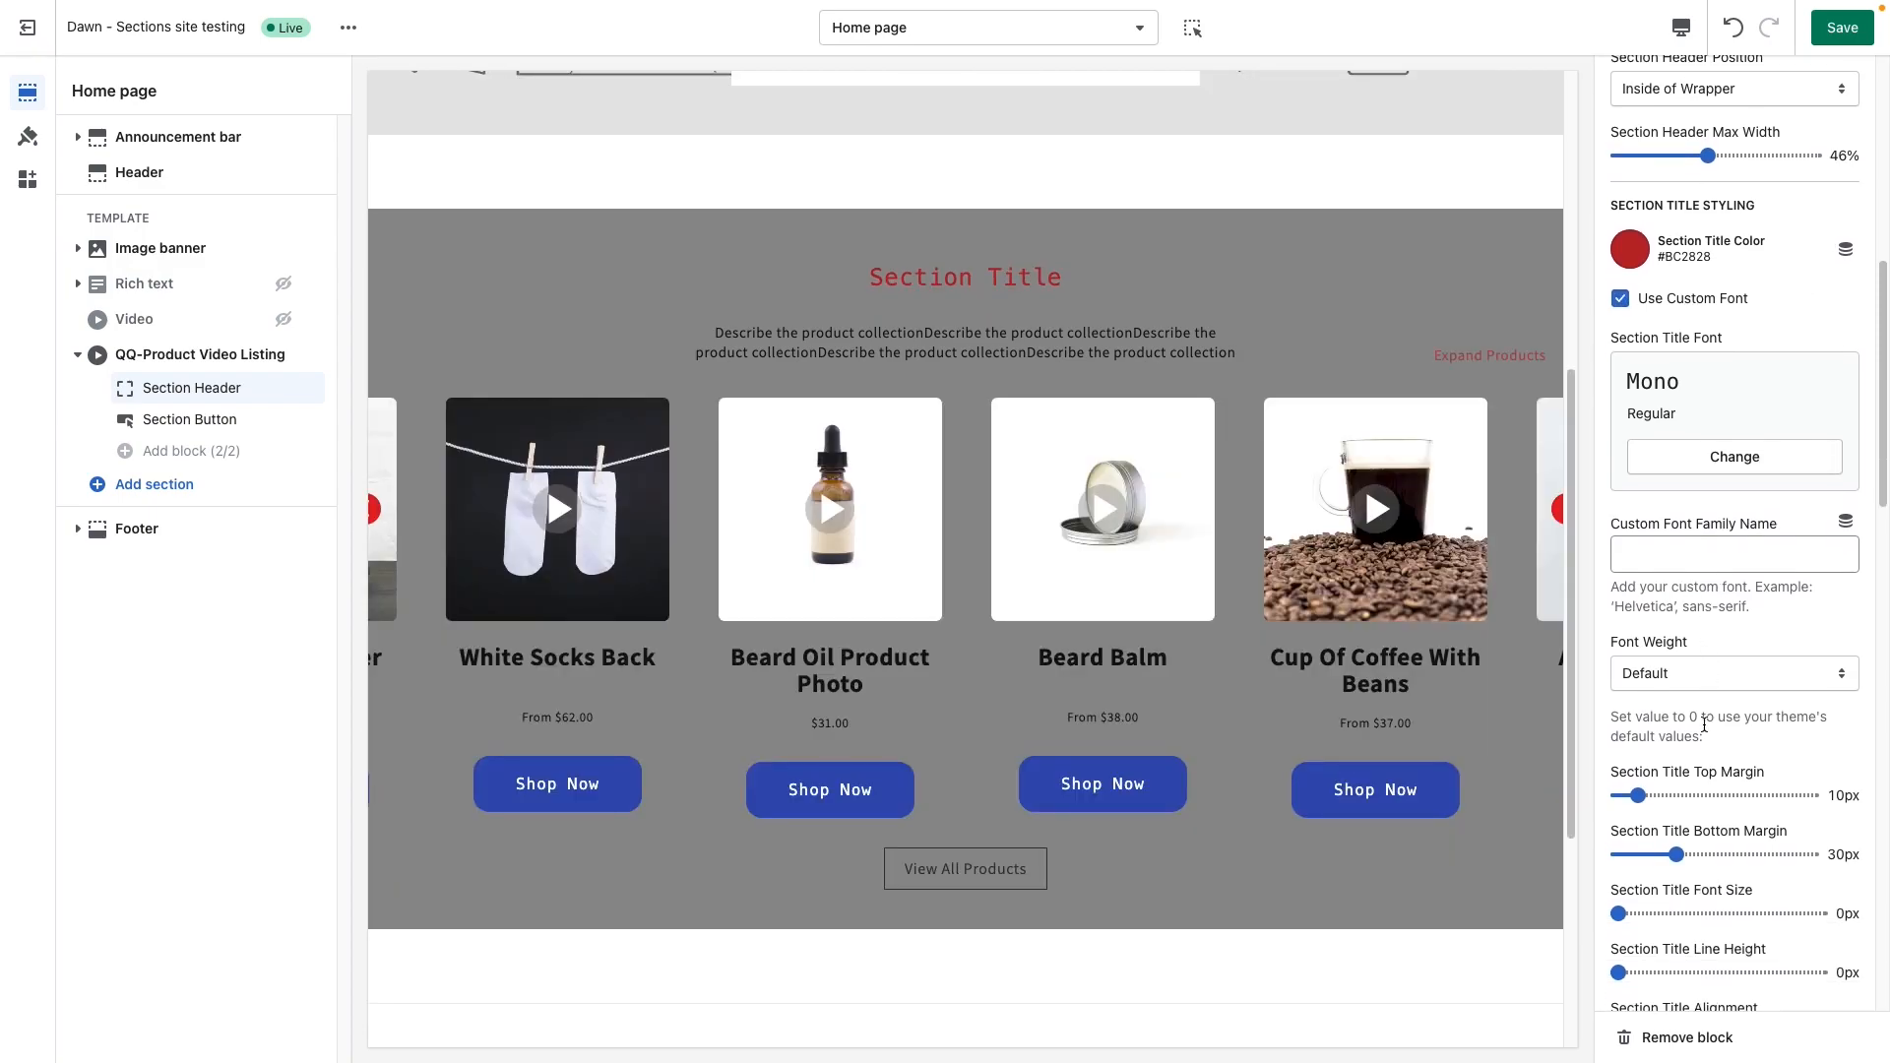
Set the Section Title Font Size to 34px and the Section Title Alignment to Left.
scroll(1699, 743, down, 2)
scroll(1716, 807, down, 1)
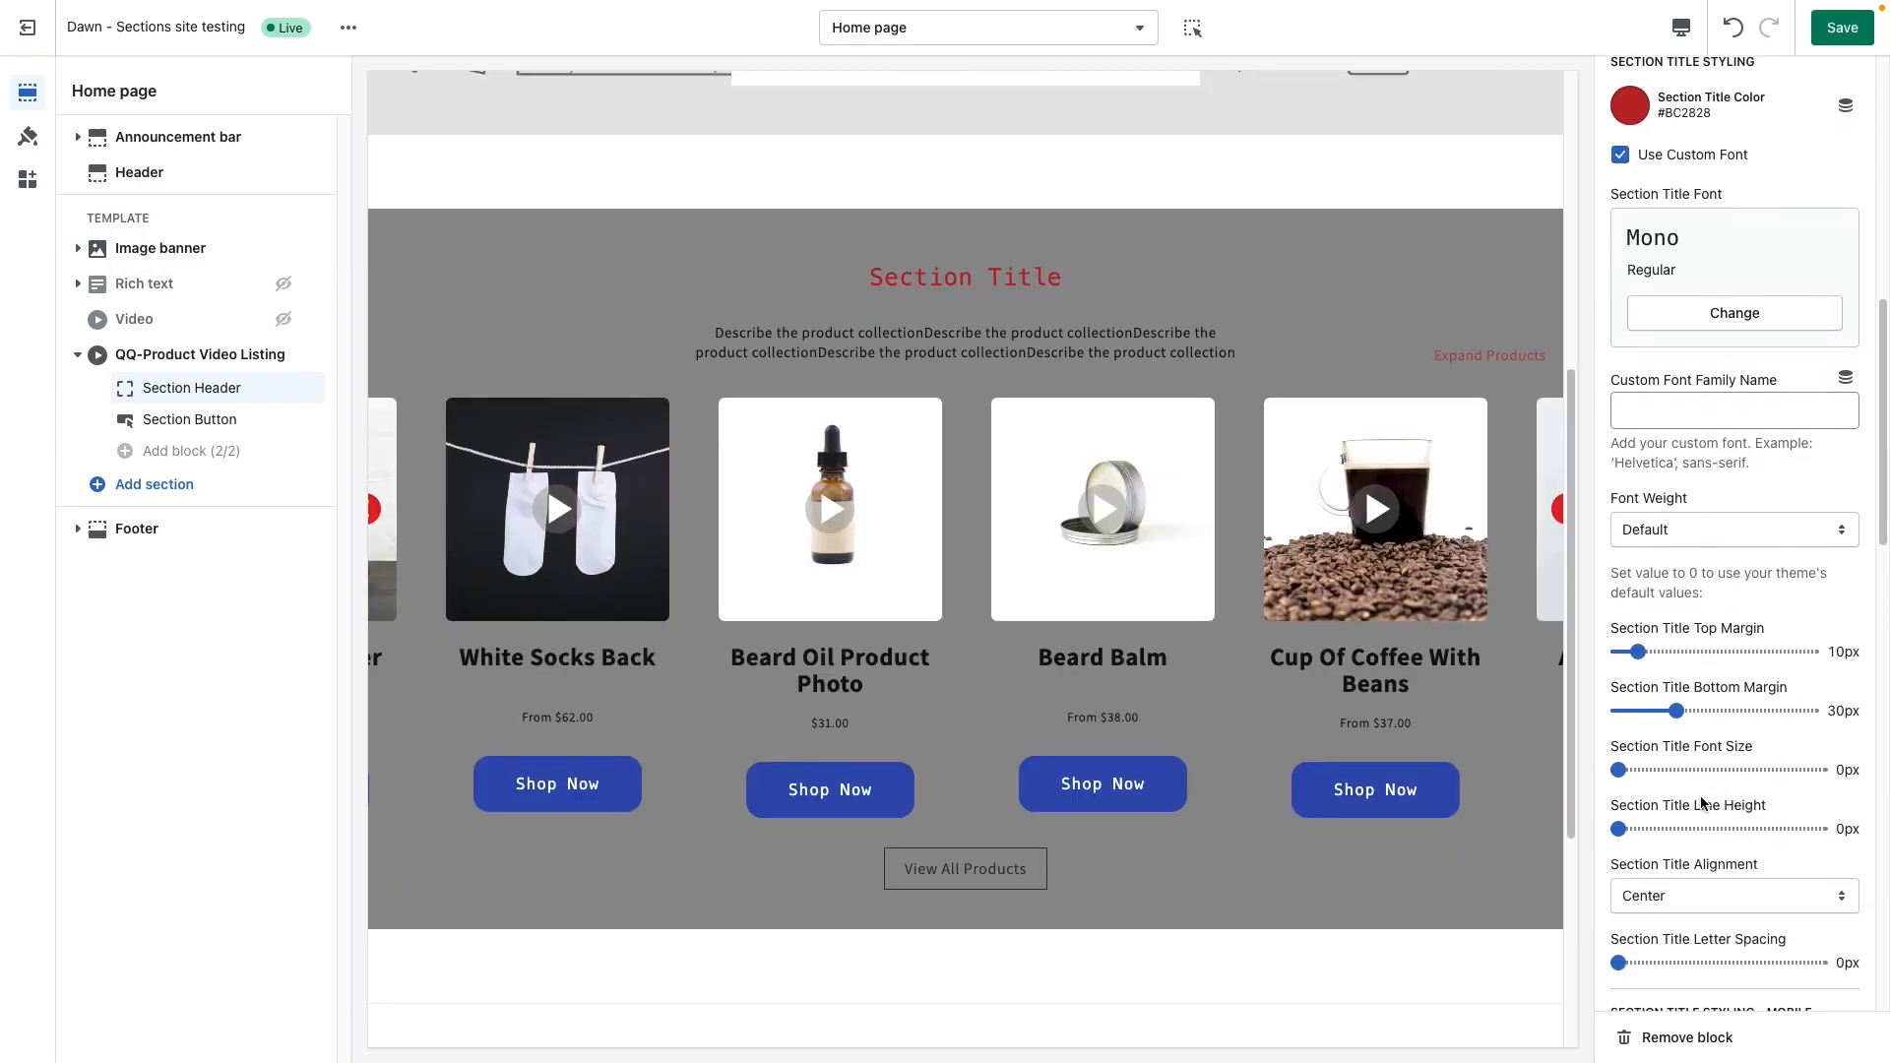
click(1684, 770)
scroll(1733, 788, down, 6)
click(1701, 557)
click(1703, 527)
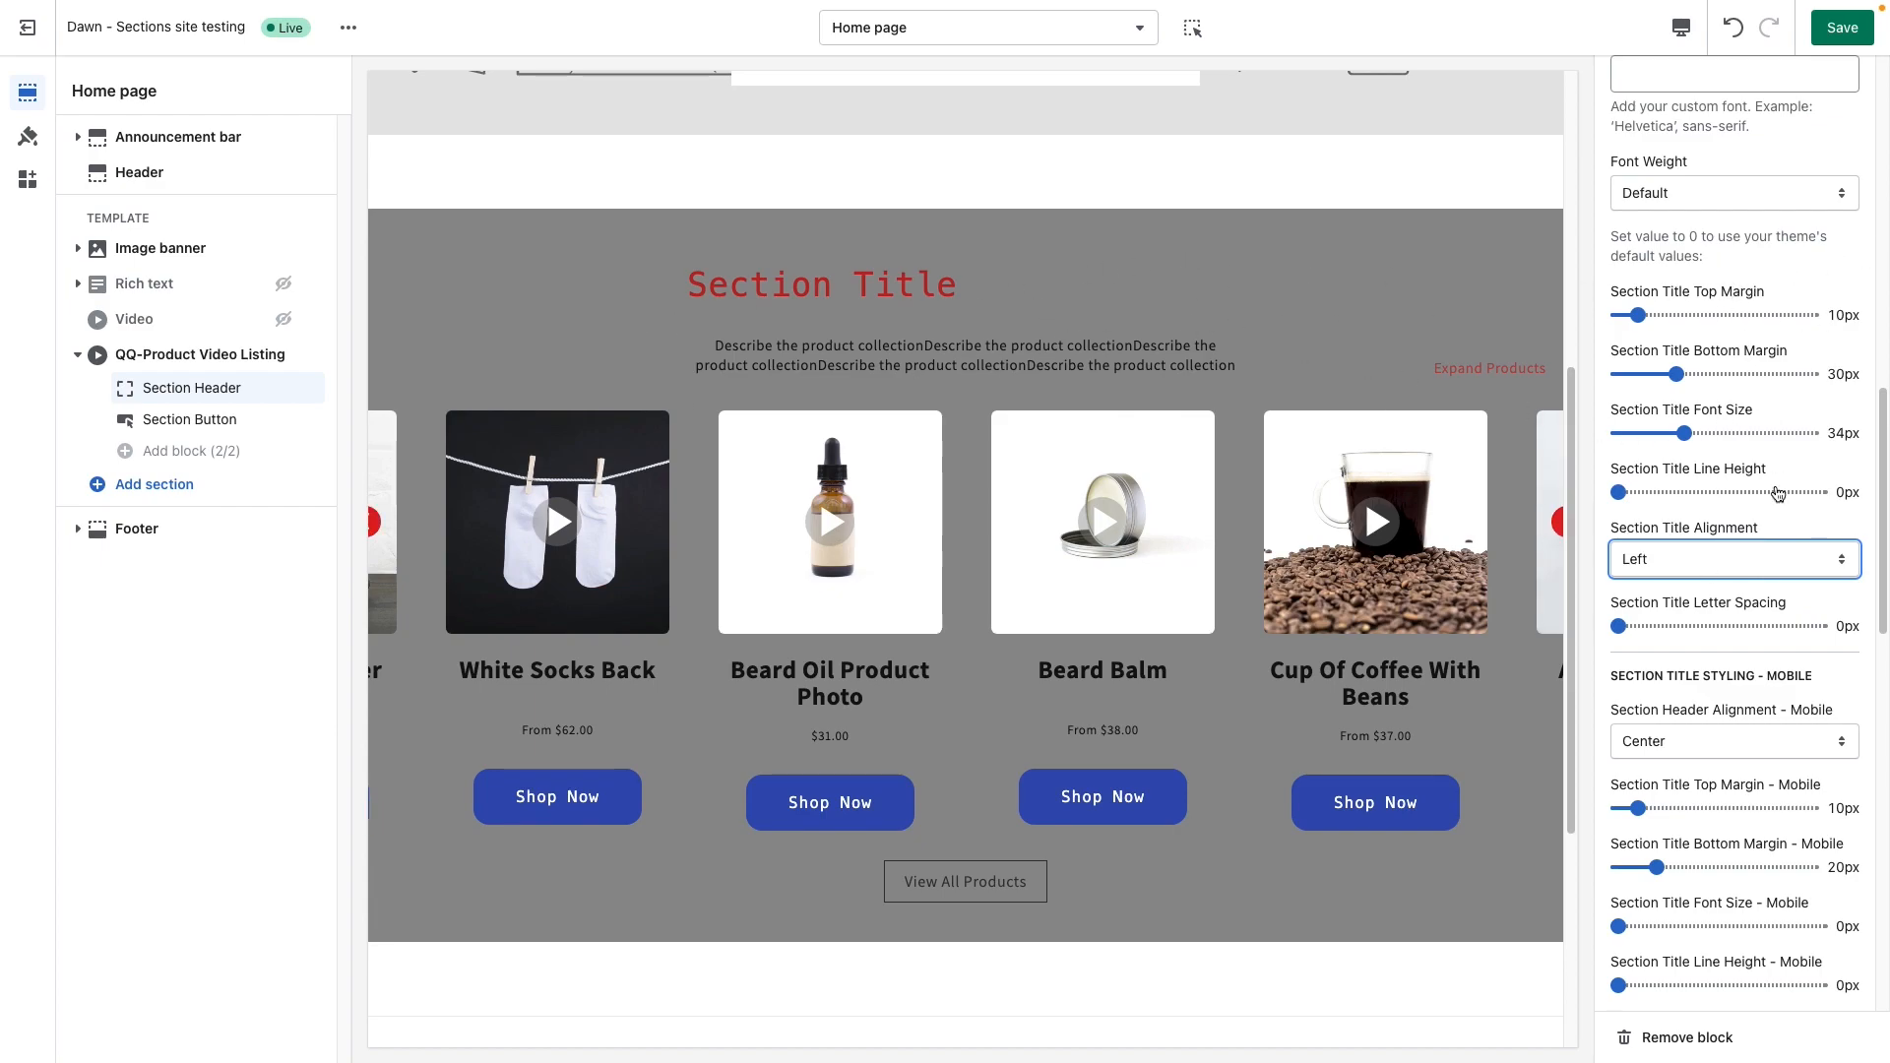
Set the Section Textblock Alignment to Left.
scroll(1762, 611, down, 3)
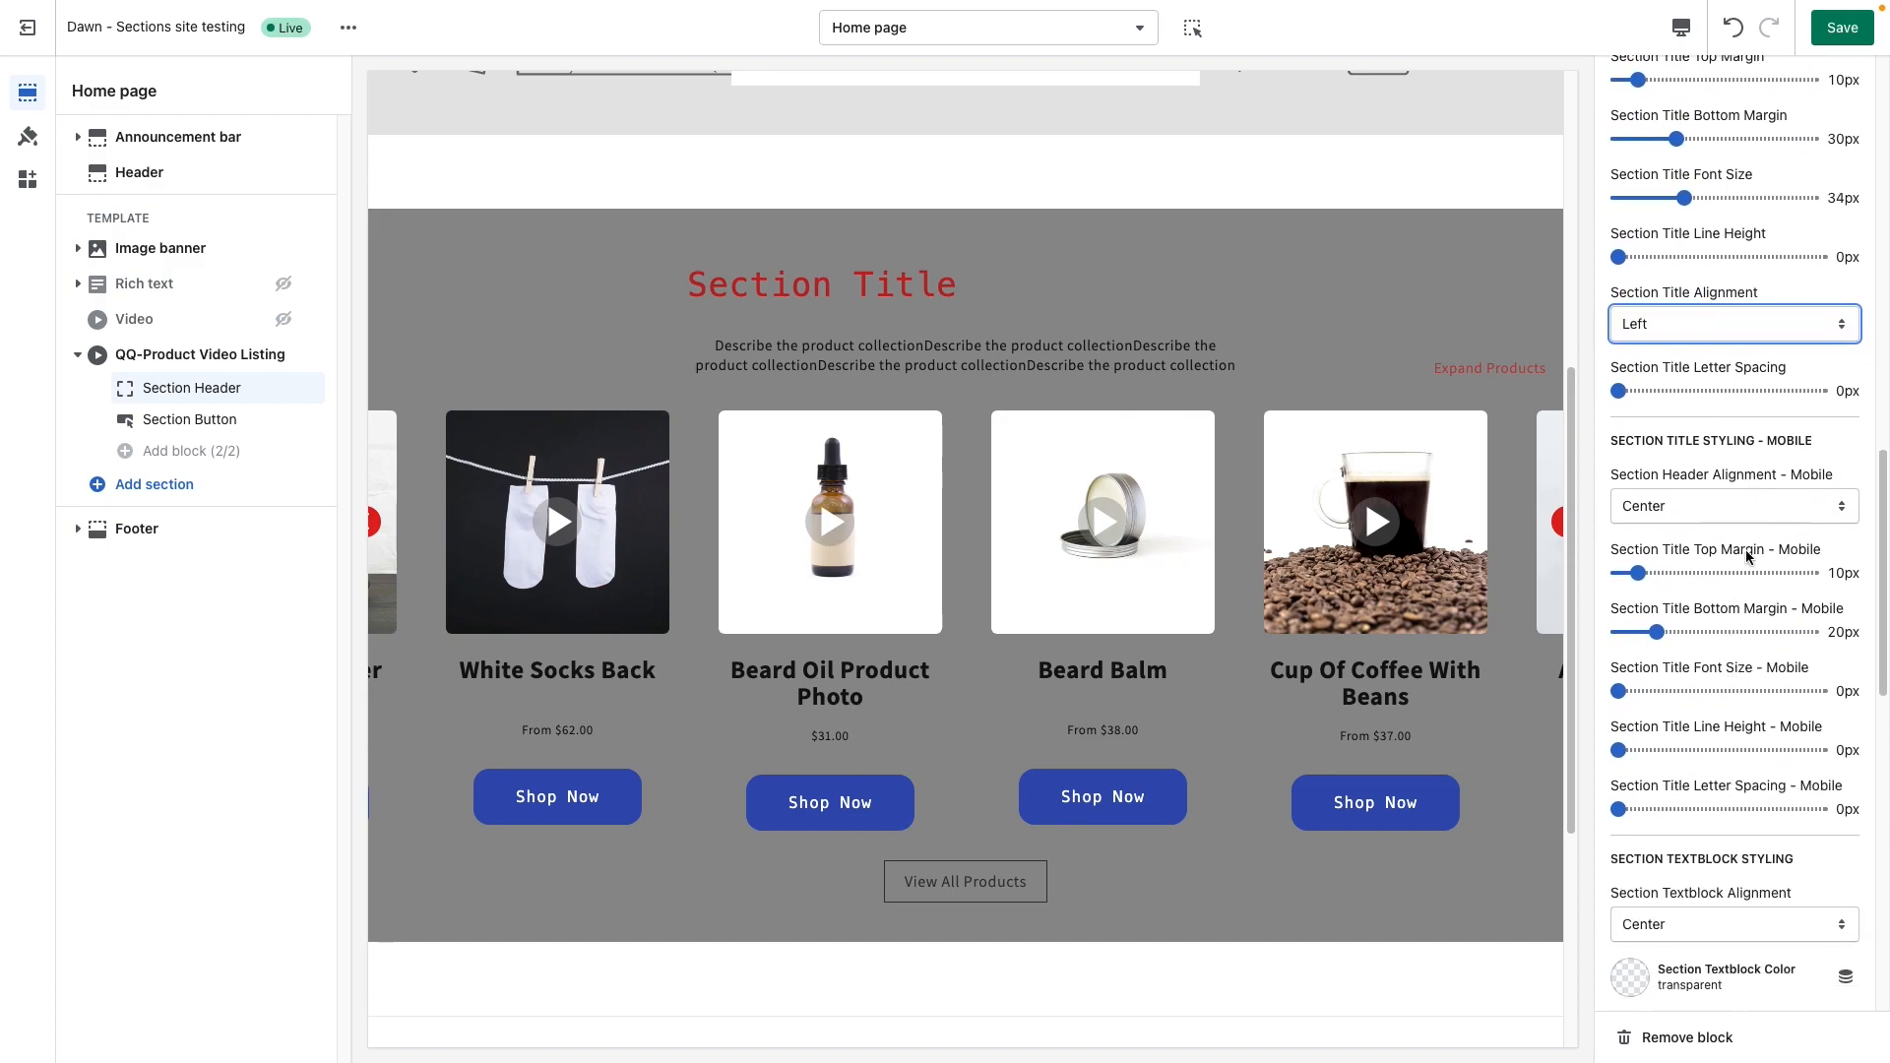
scroll(1754, 533, down, 6)
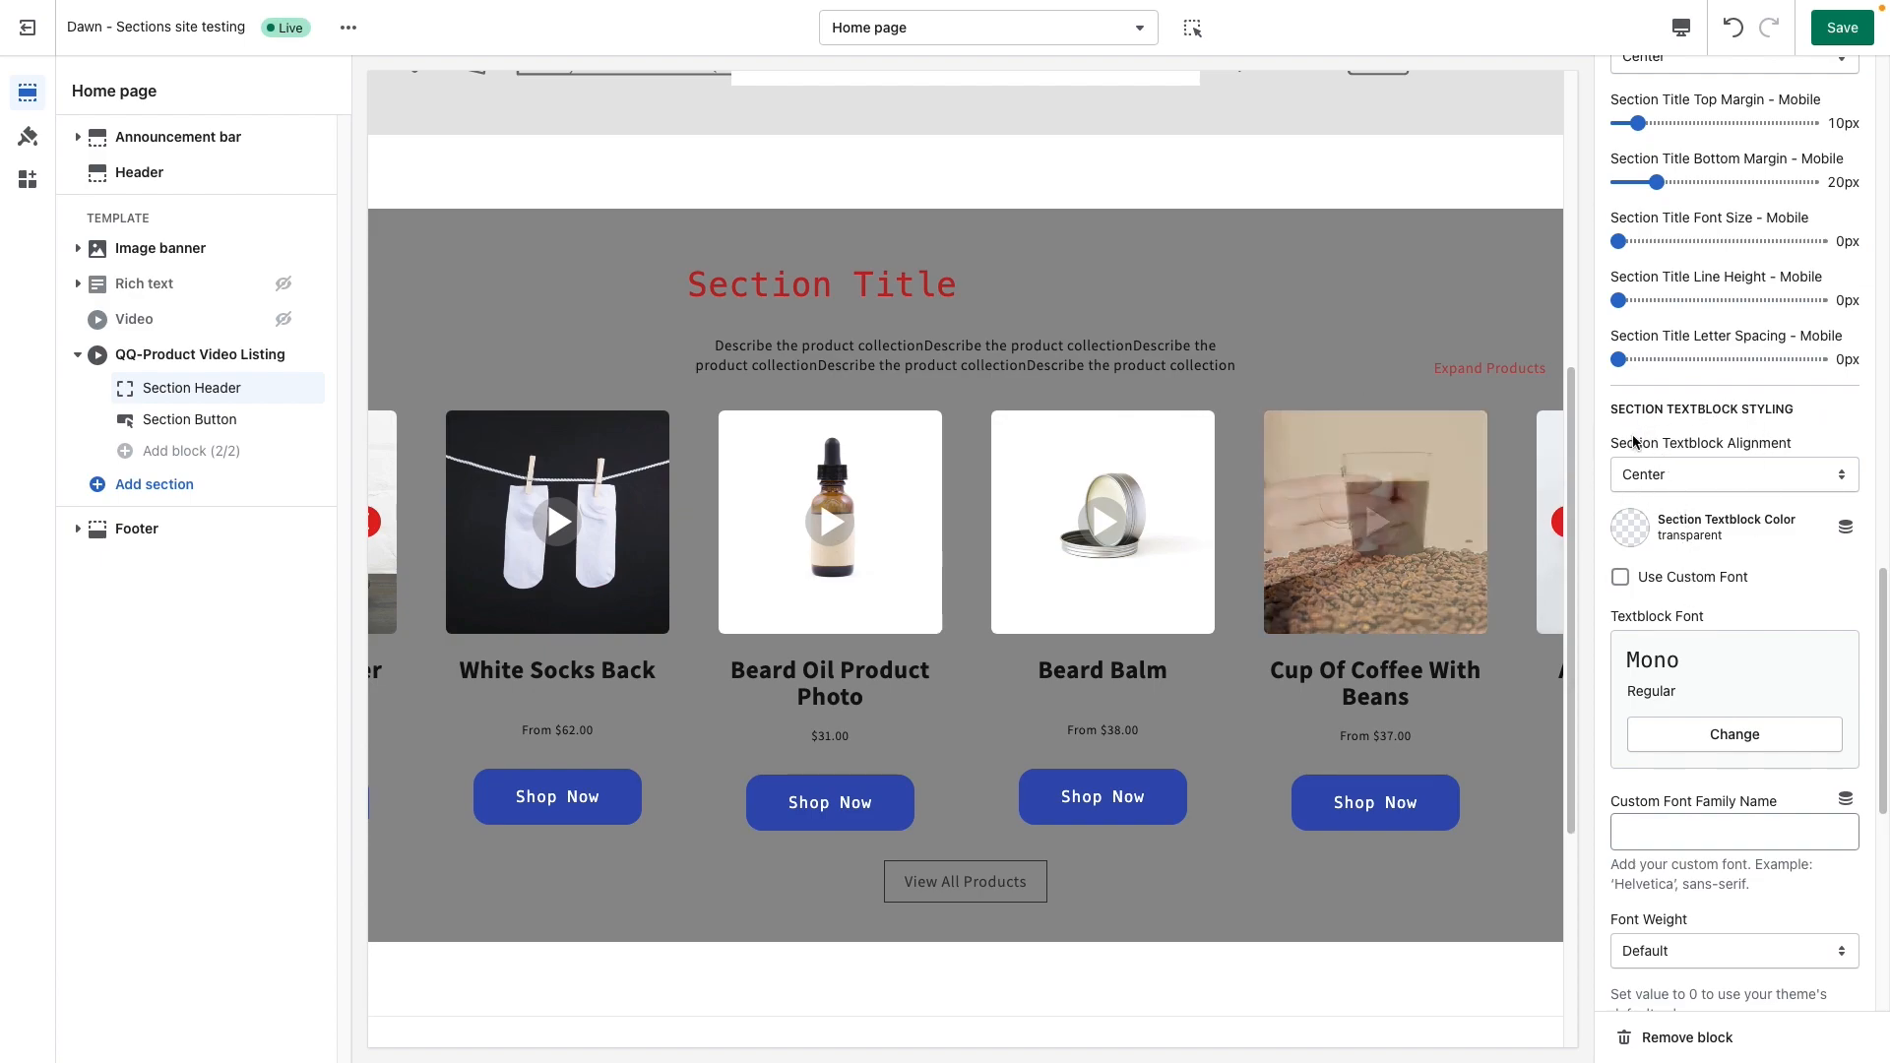
drag(815, 344, 1002, 384)
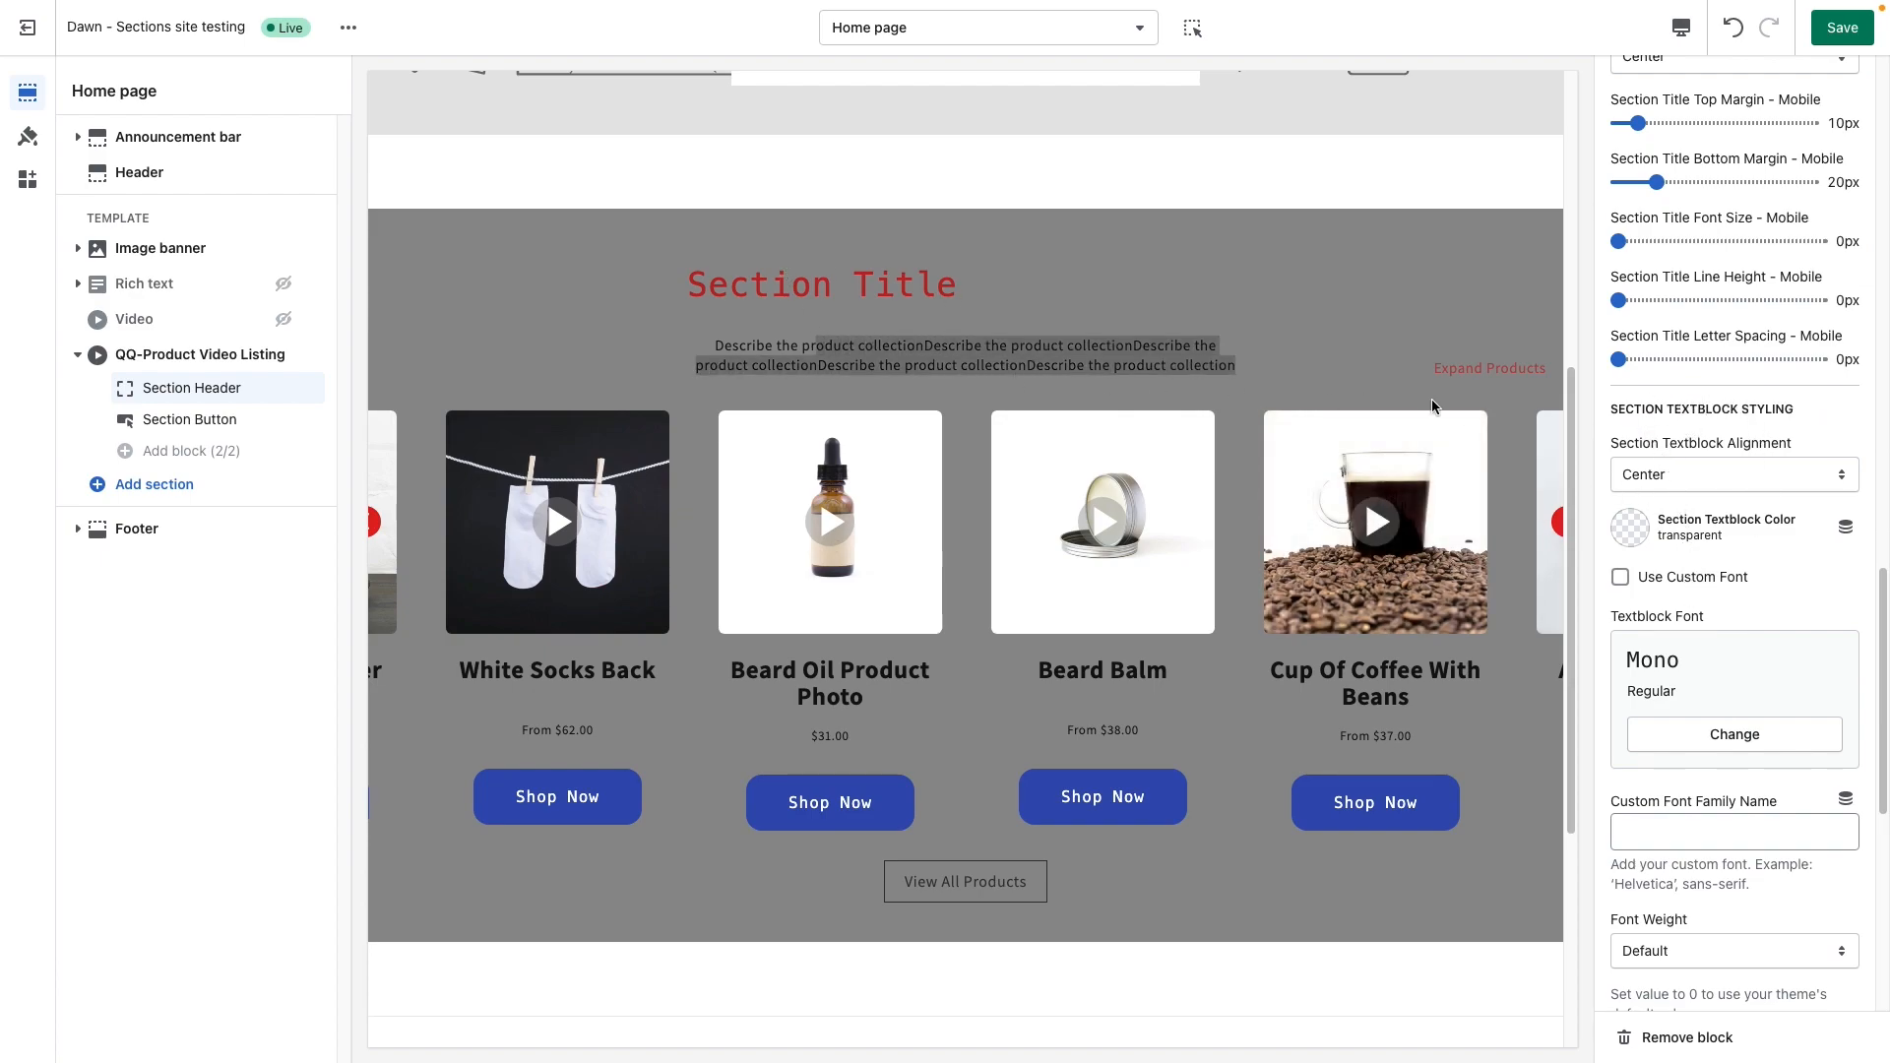
click(1655, 473)
click(1657, 453)
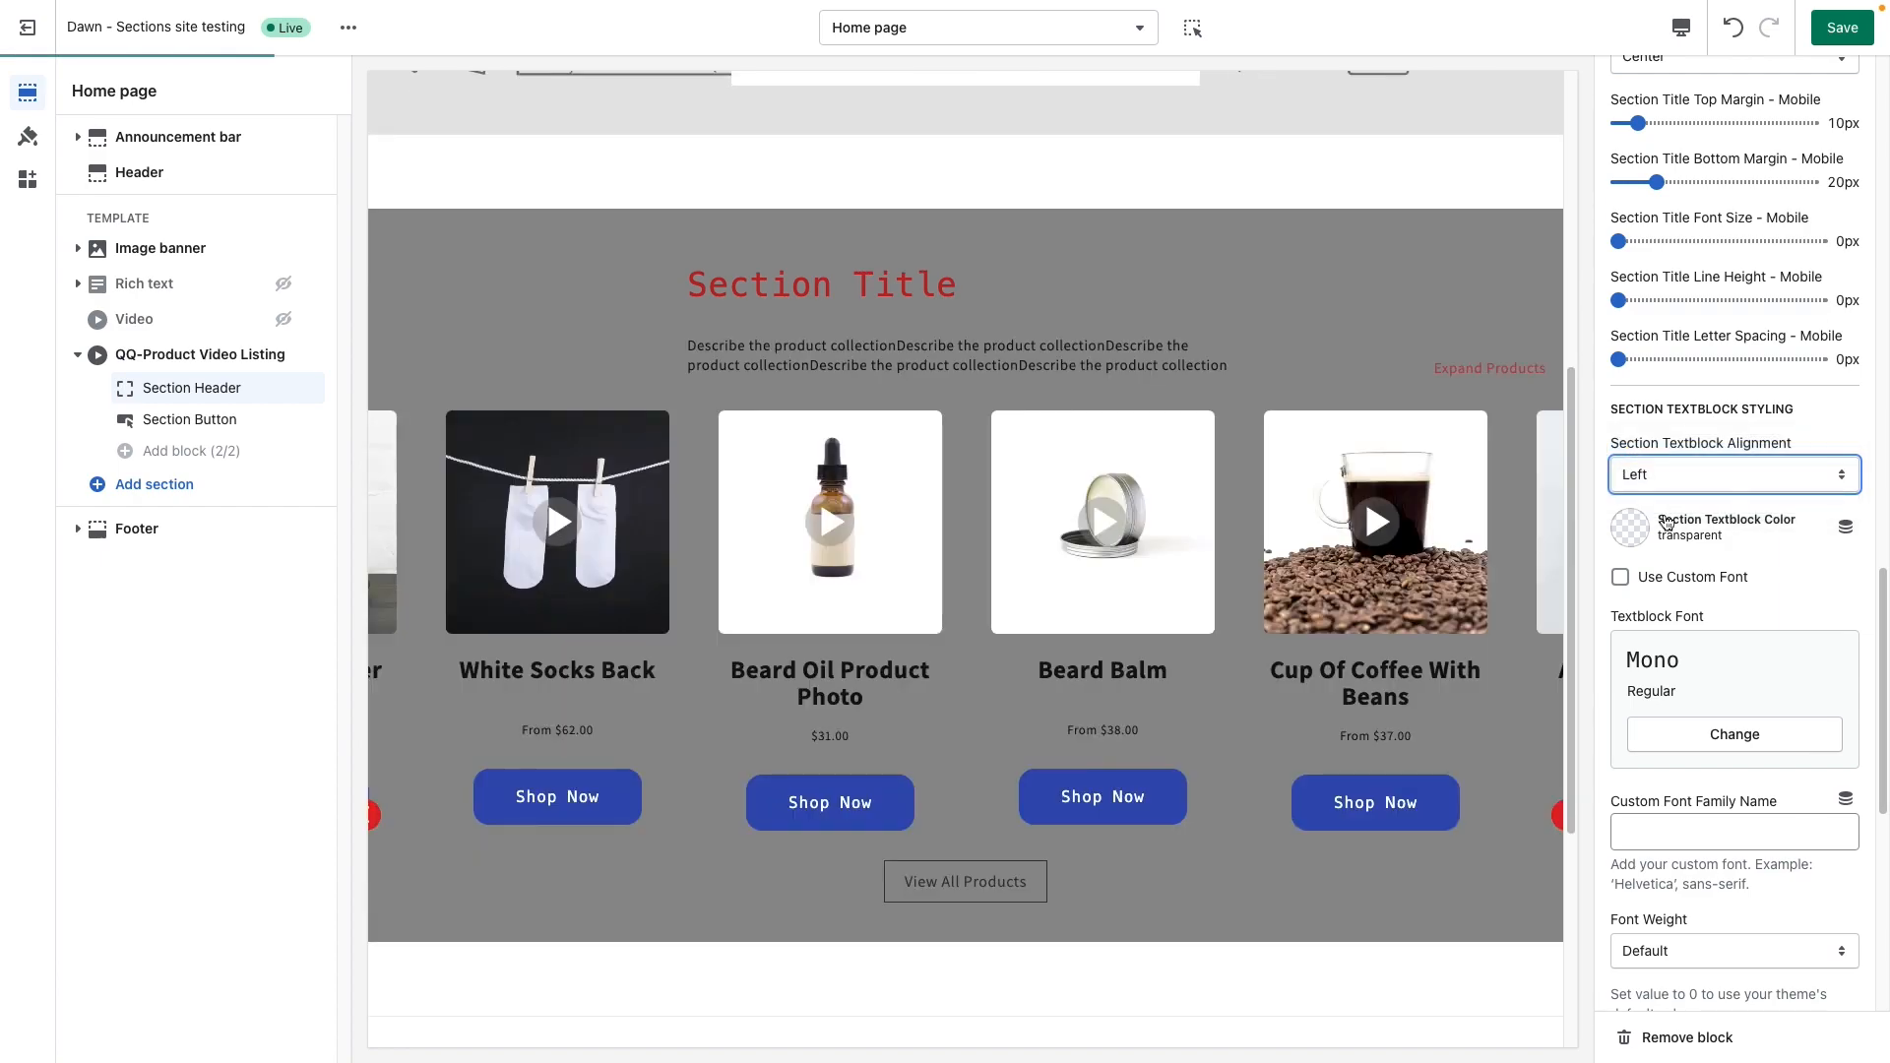
Look through the remaining section textblock settings and open the Section Button block's settings.
scroll(1713, 601, down, 5)
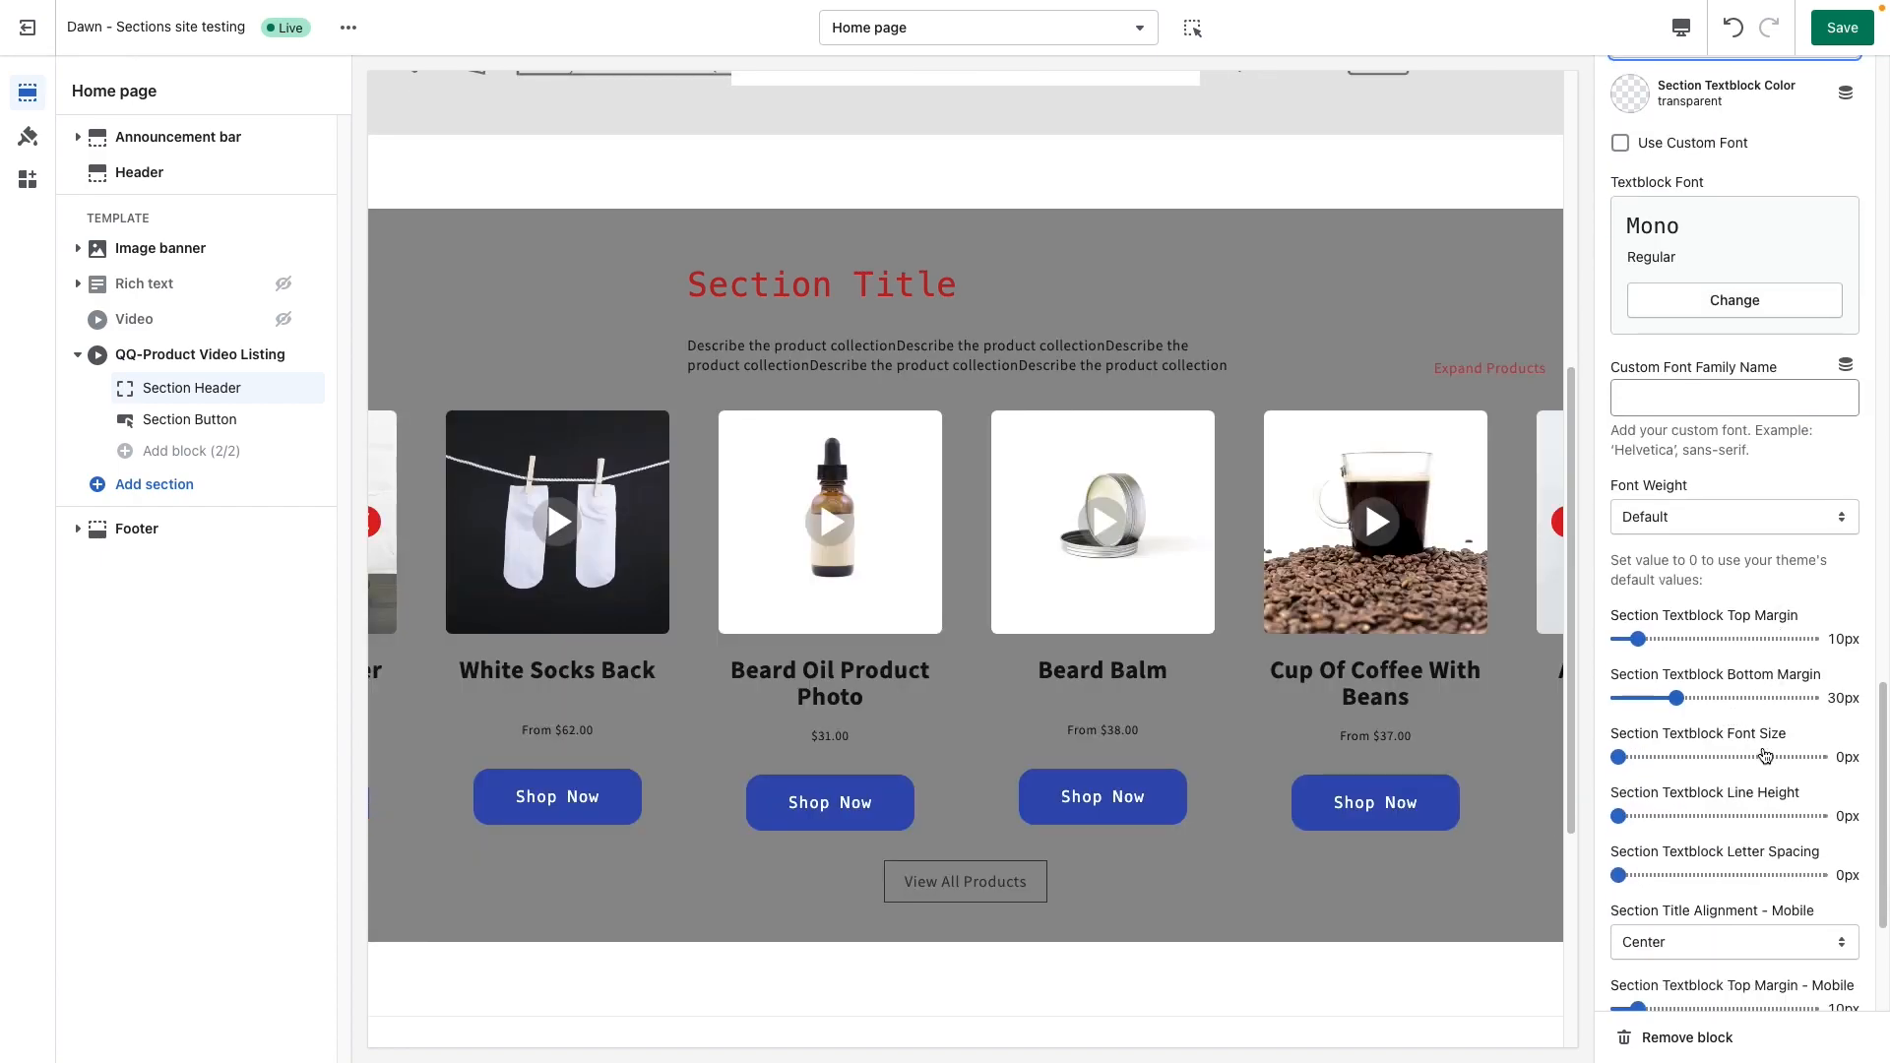
scroll(1797, 842, down, 3)
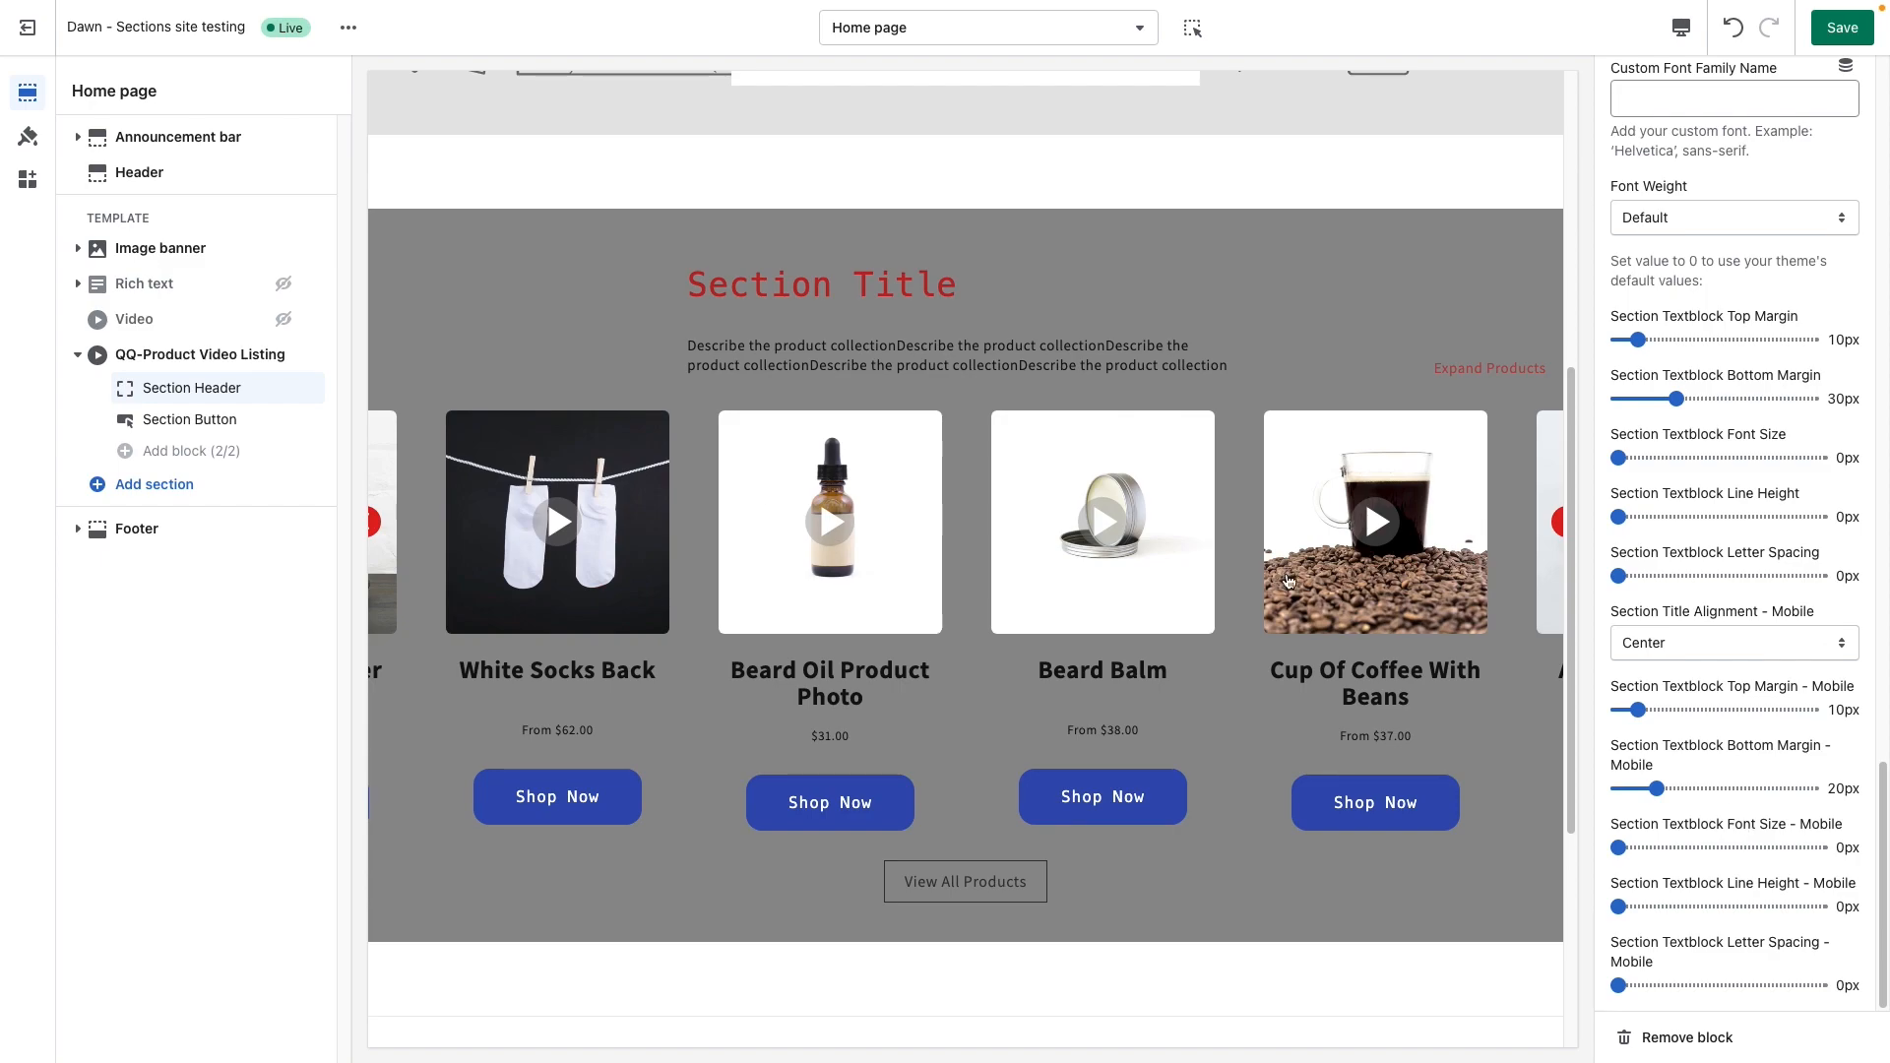
click(219, 430)
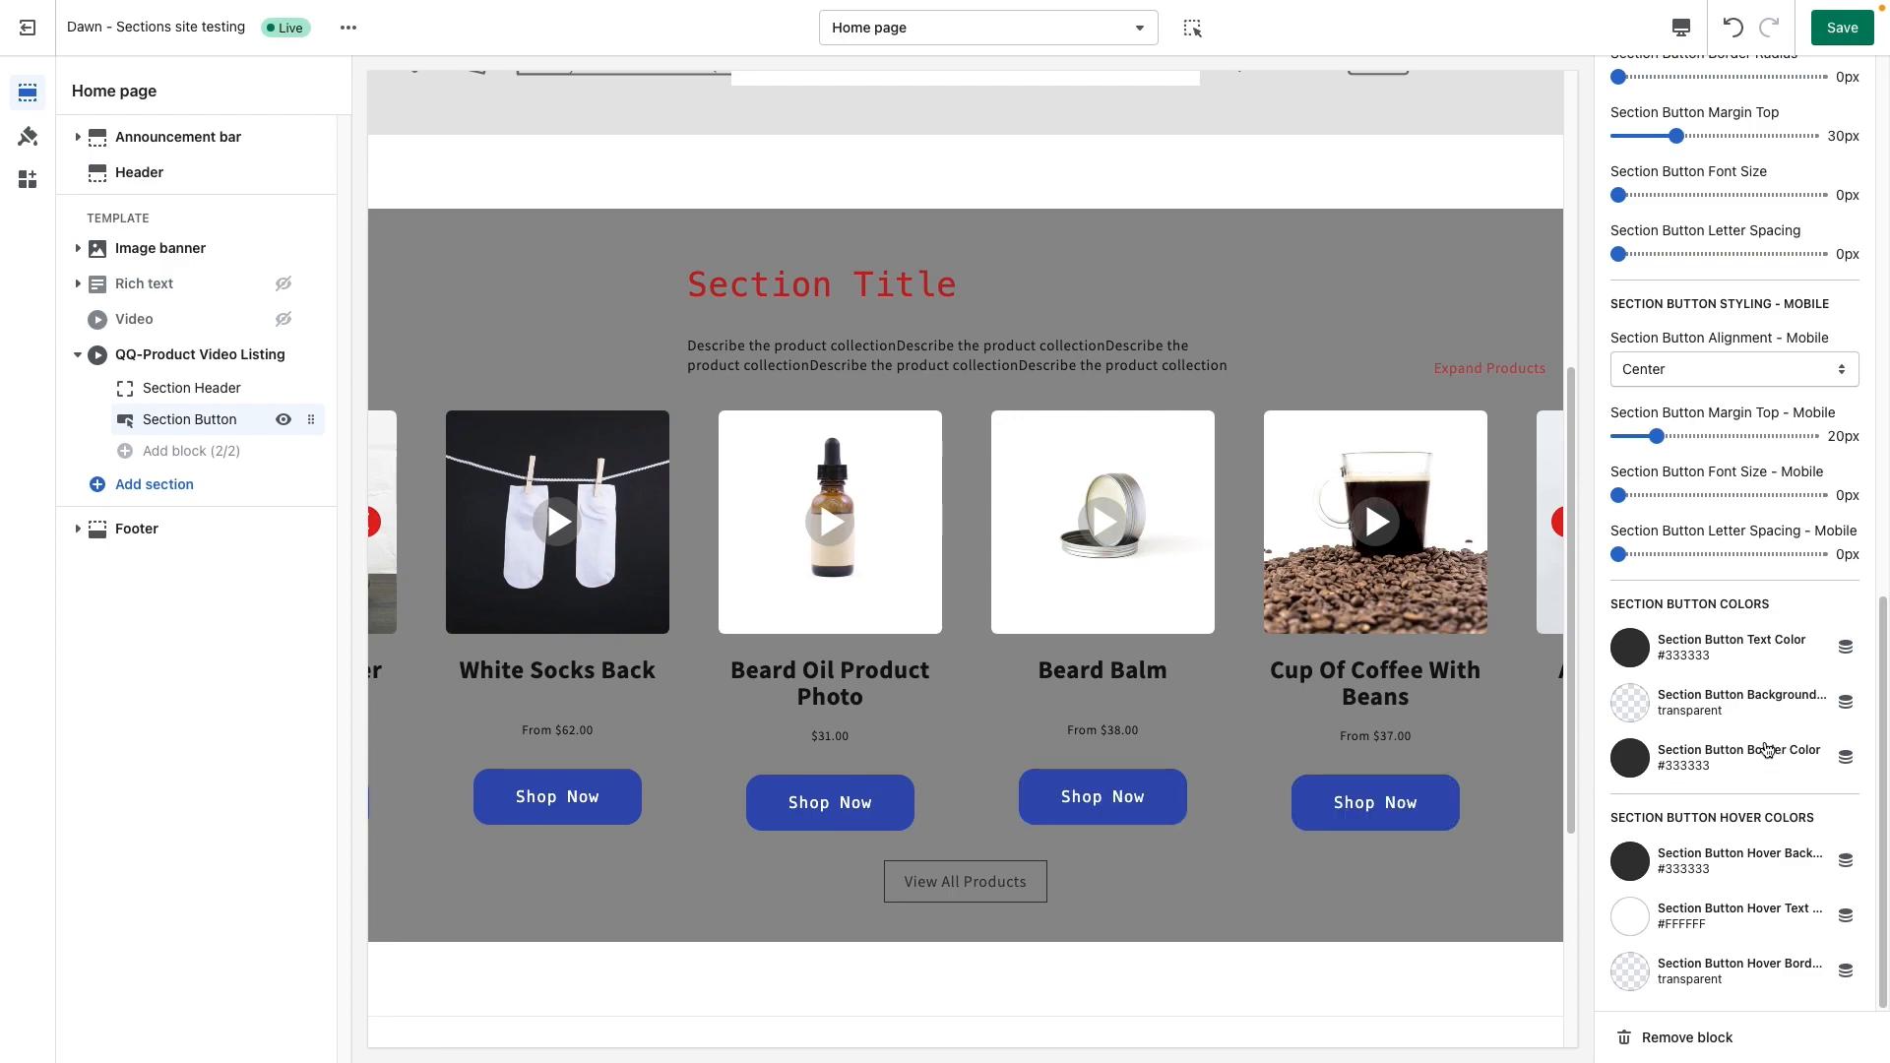
scroll(1762, 748, up, 20)
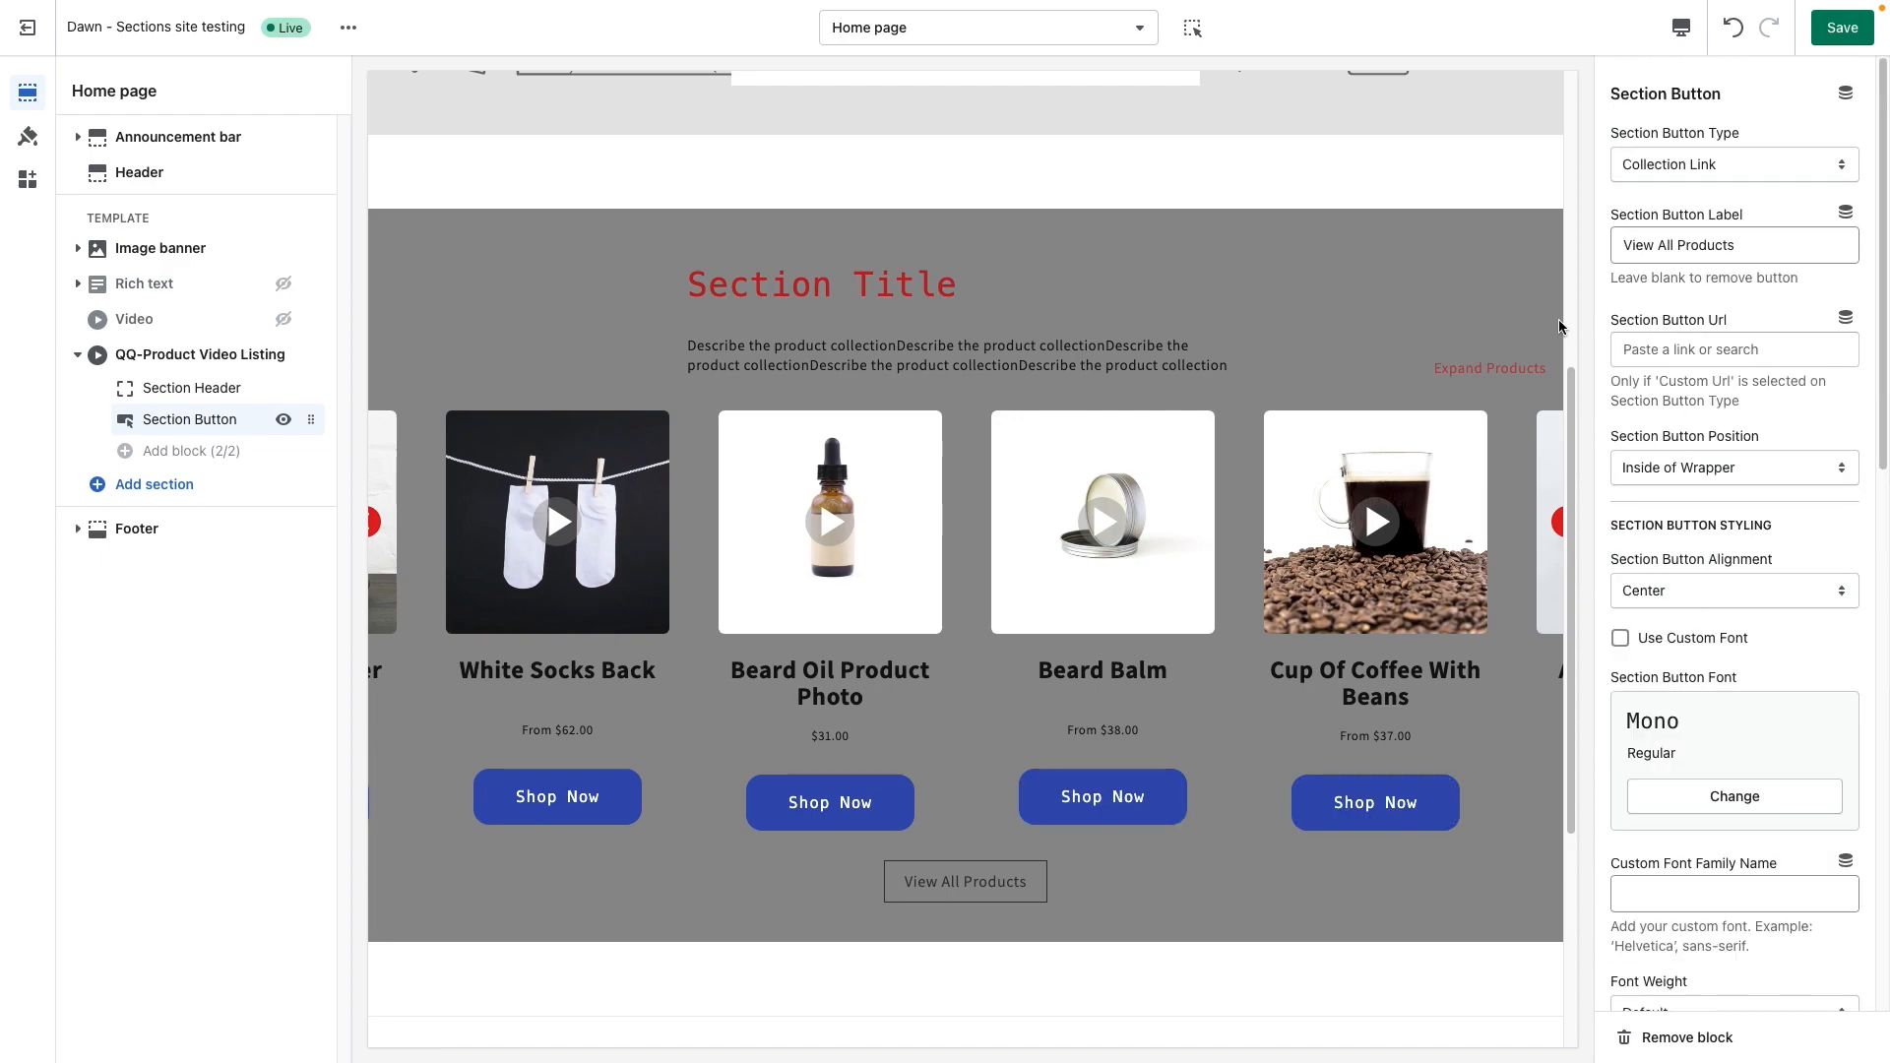
Try the Outside of Wrapper position for the section button and return it to Inside of Wrapper.
drag(1752, 244, 1618, 246)
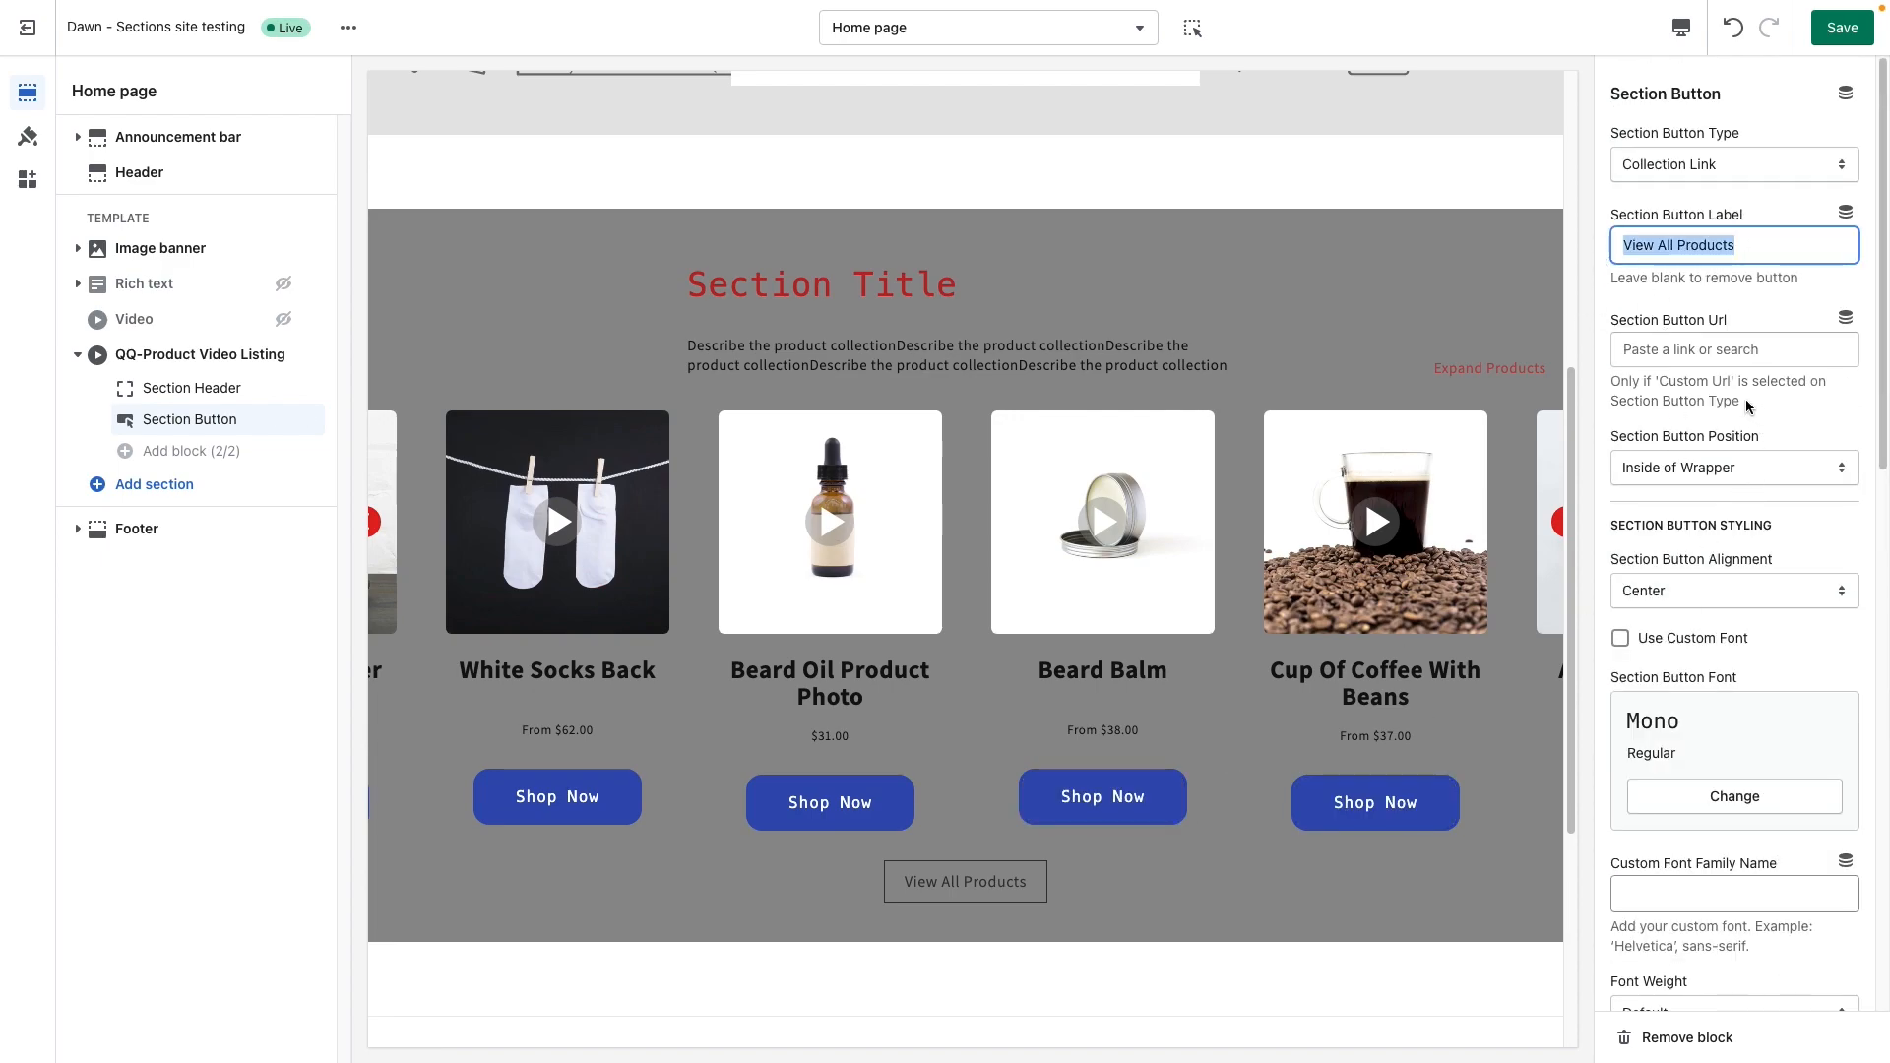
click(1714, 349)
click(1736, 407)
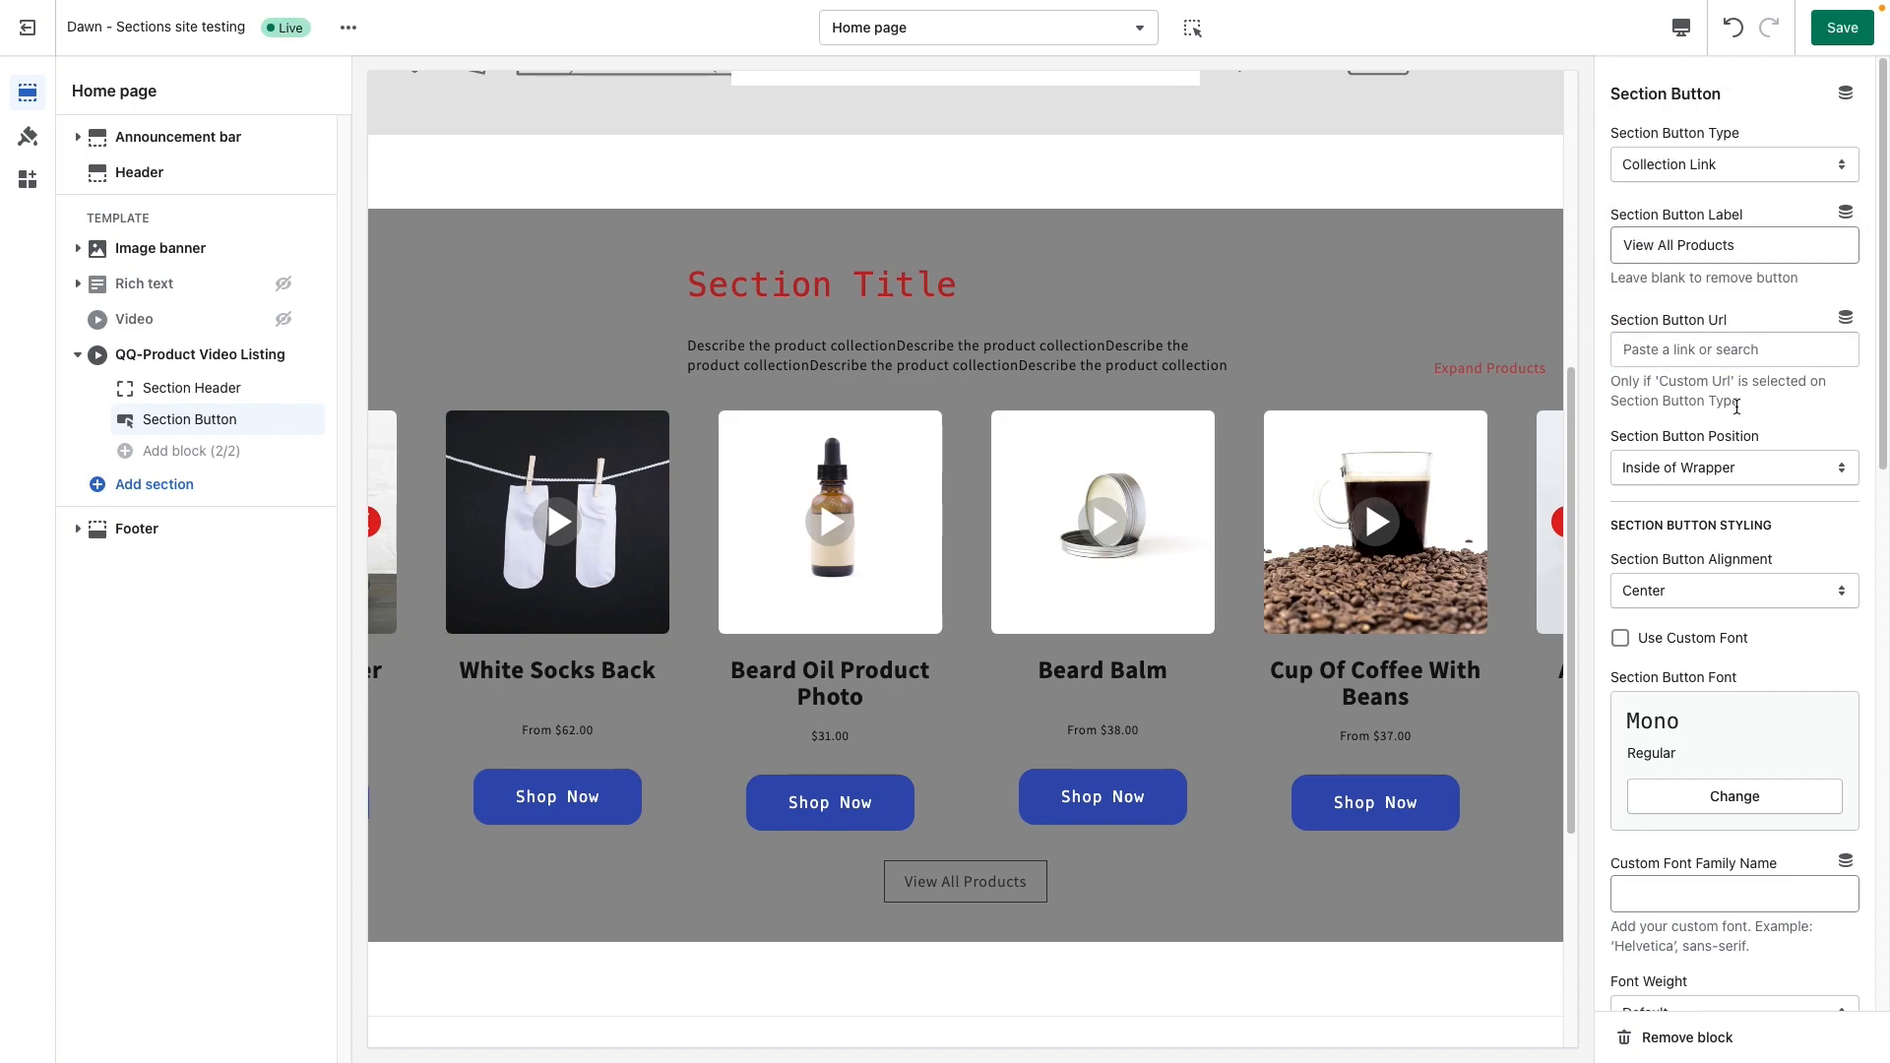
click(1738, 468)
click(1735, 490)
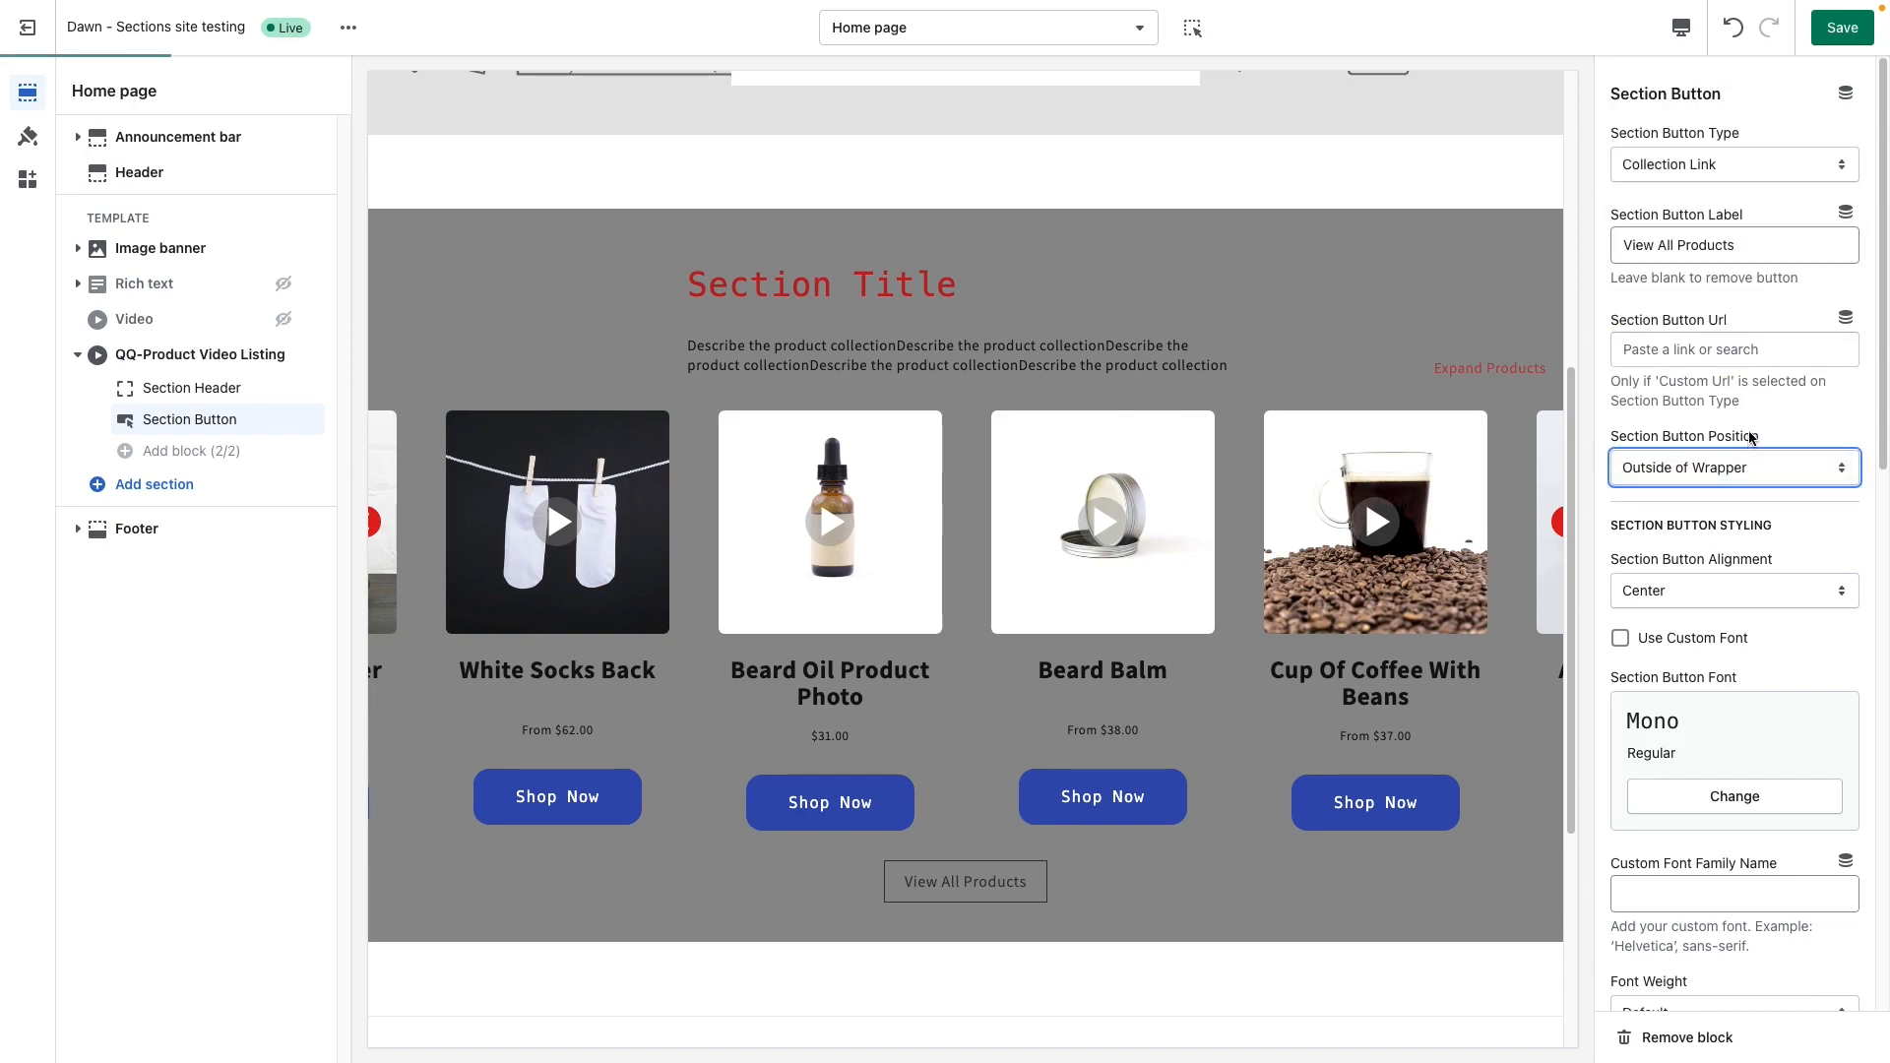
click(1740, 471)
click(1768, 441)
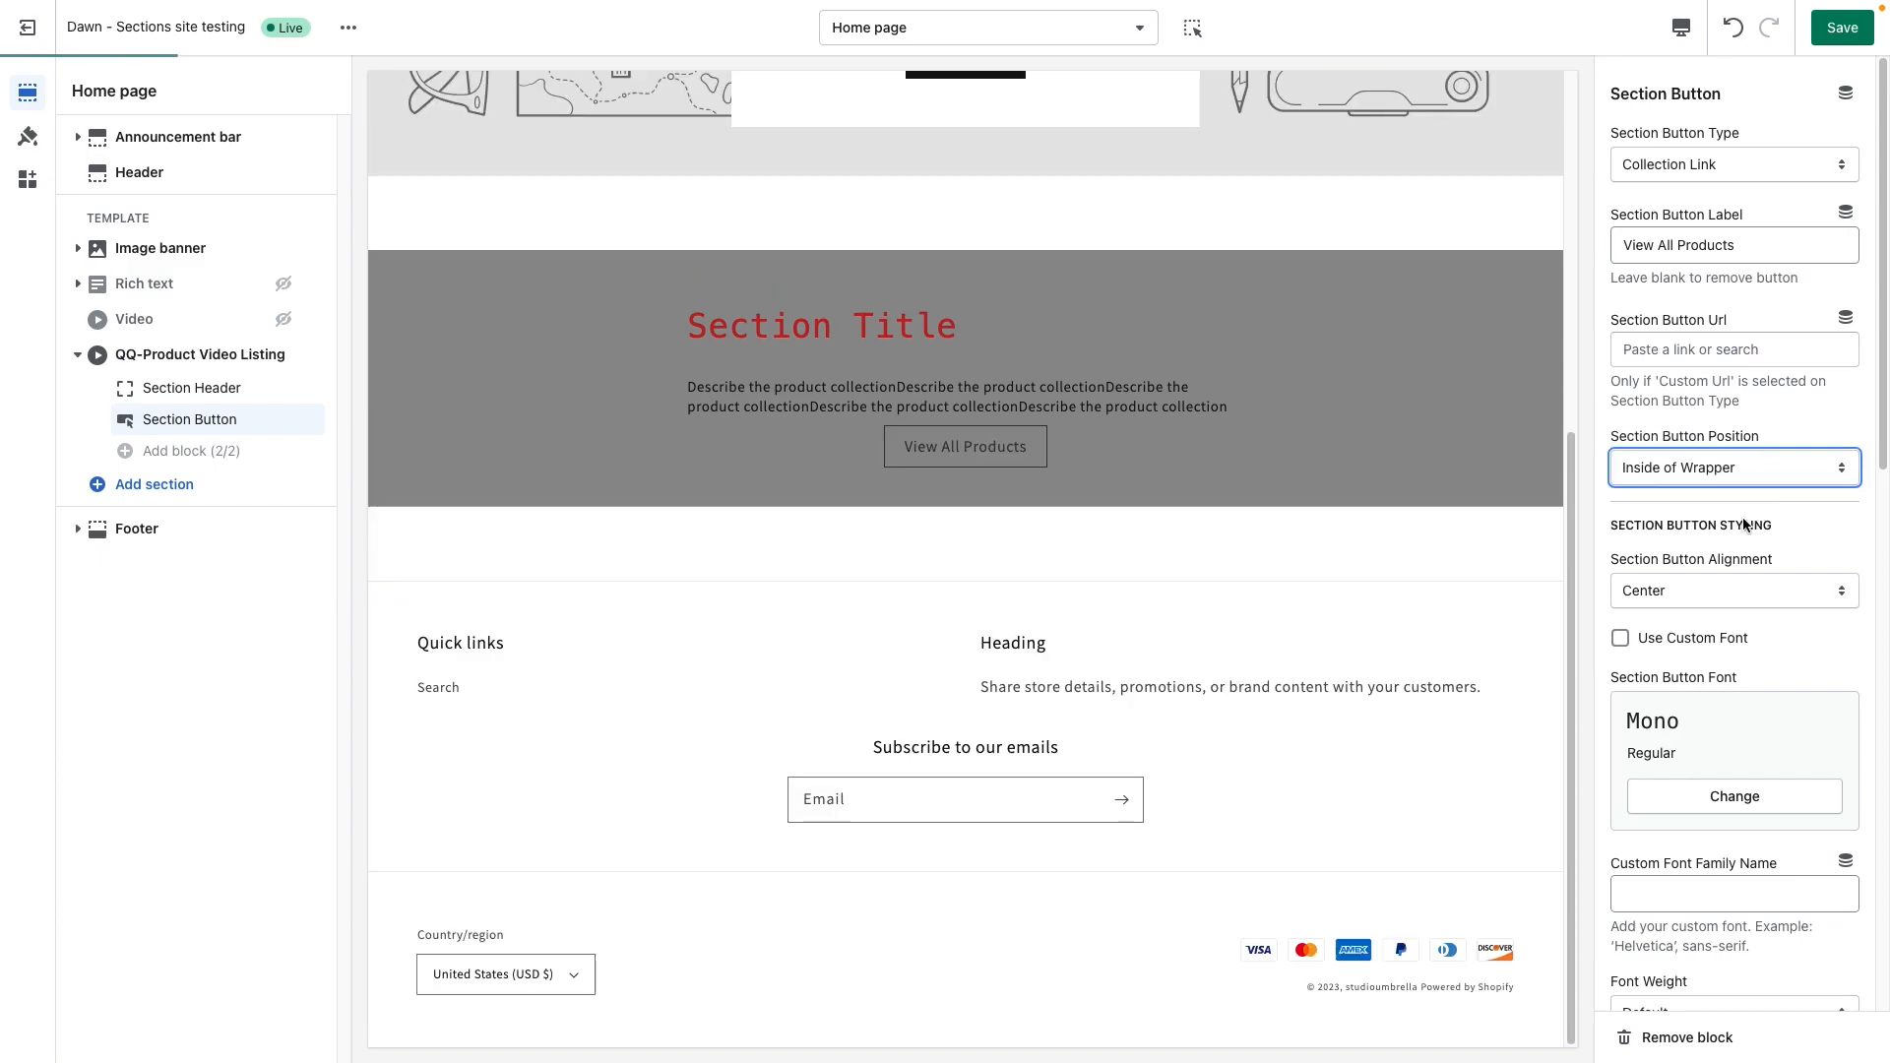
Try Left as the Section Button Alignment and return it to Center.
scroll(1694, 543, down, 1)
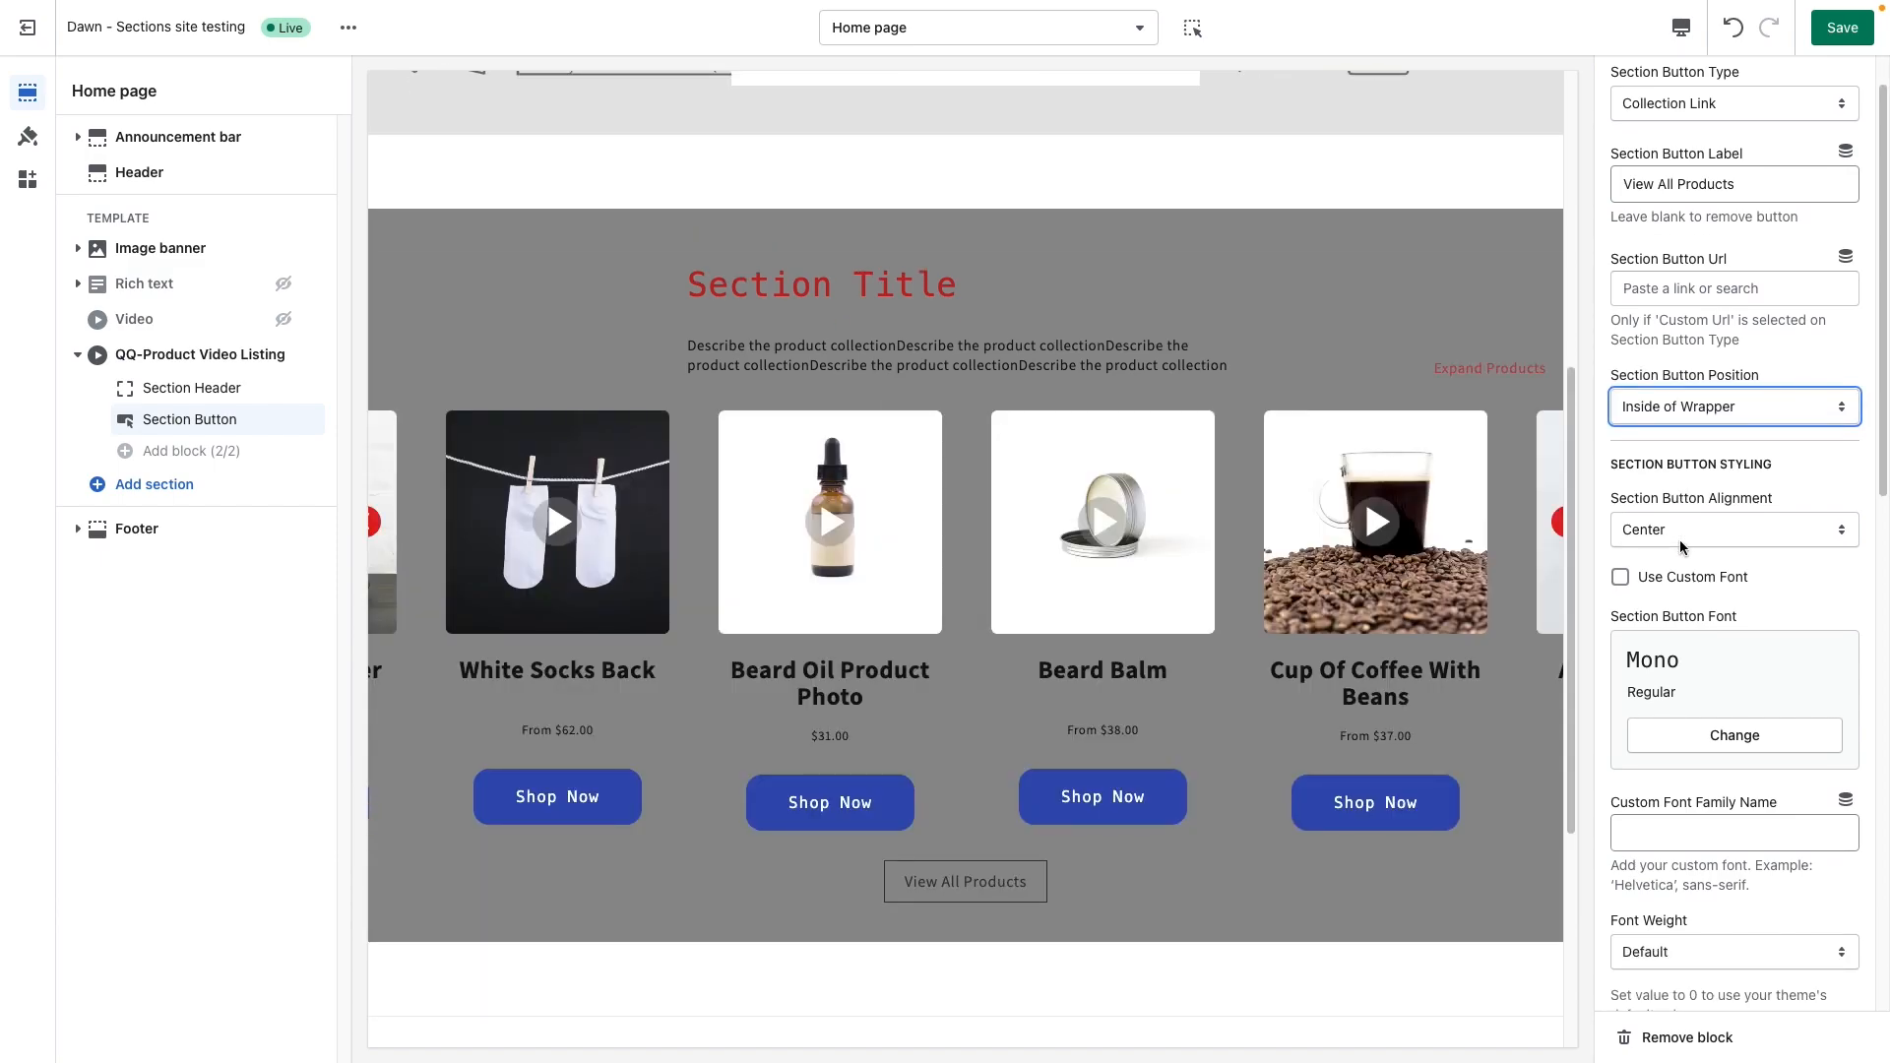
scroll(1687, 552, down, 2)
scroll(1692, 569, down, 1)
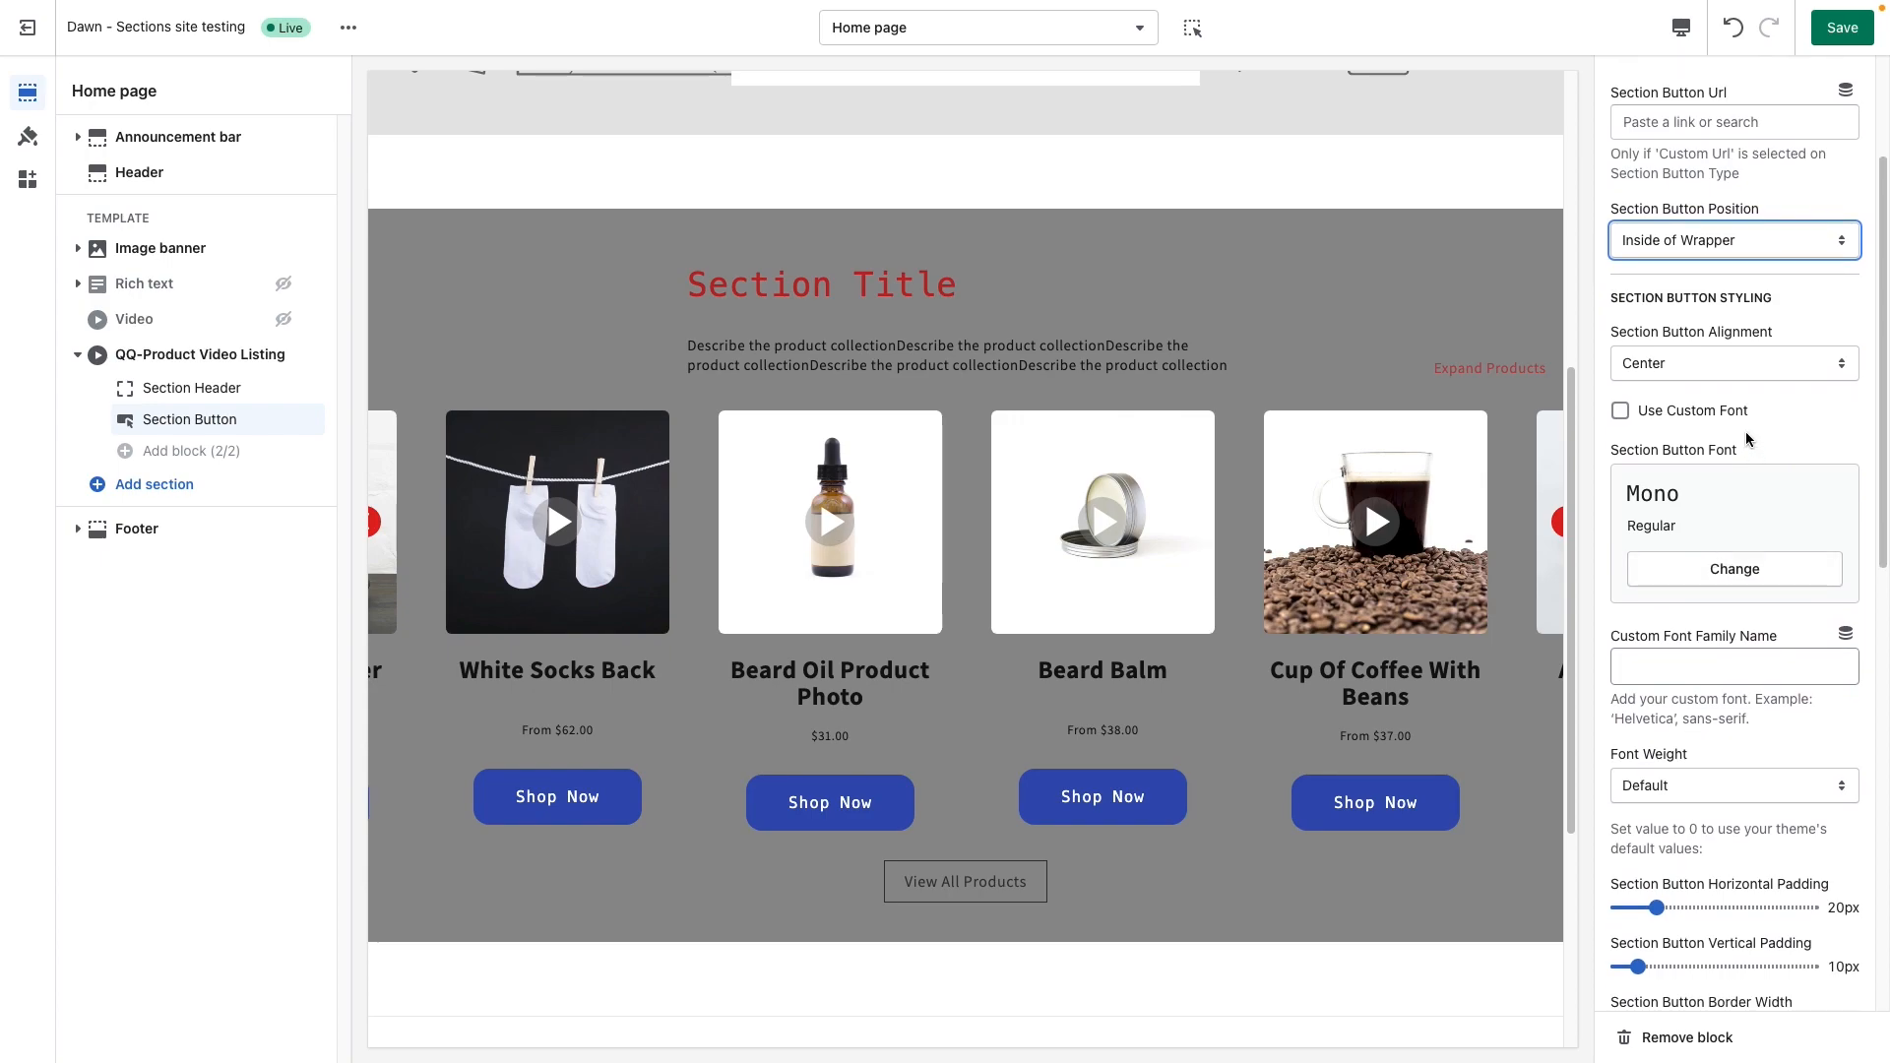
click(1728, 363)
click(1722, 337)
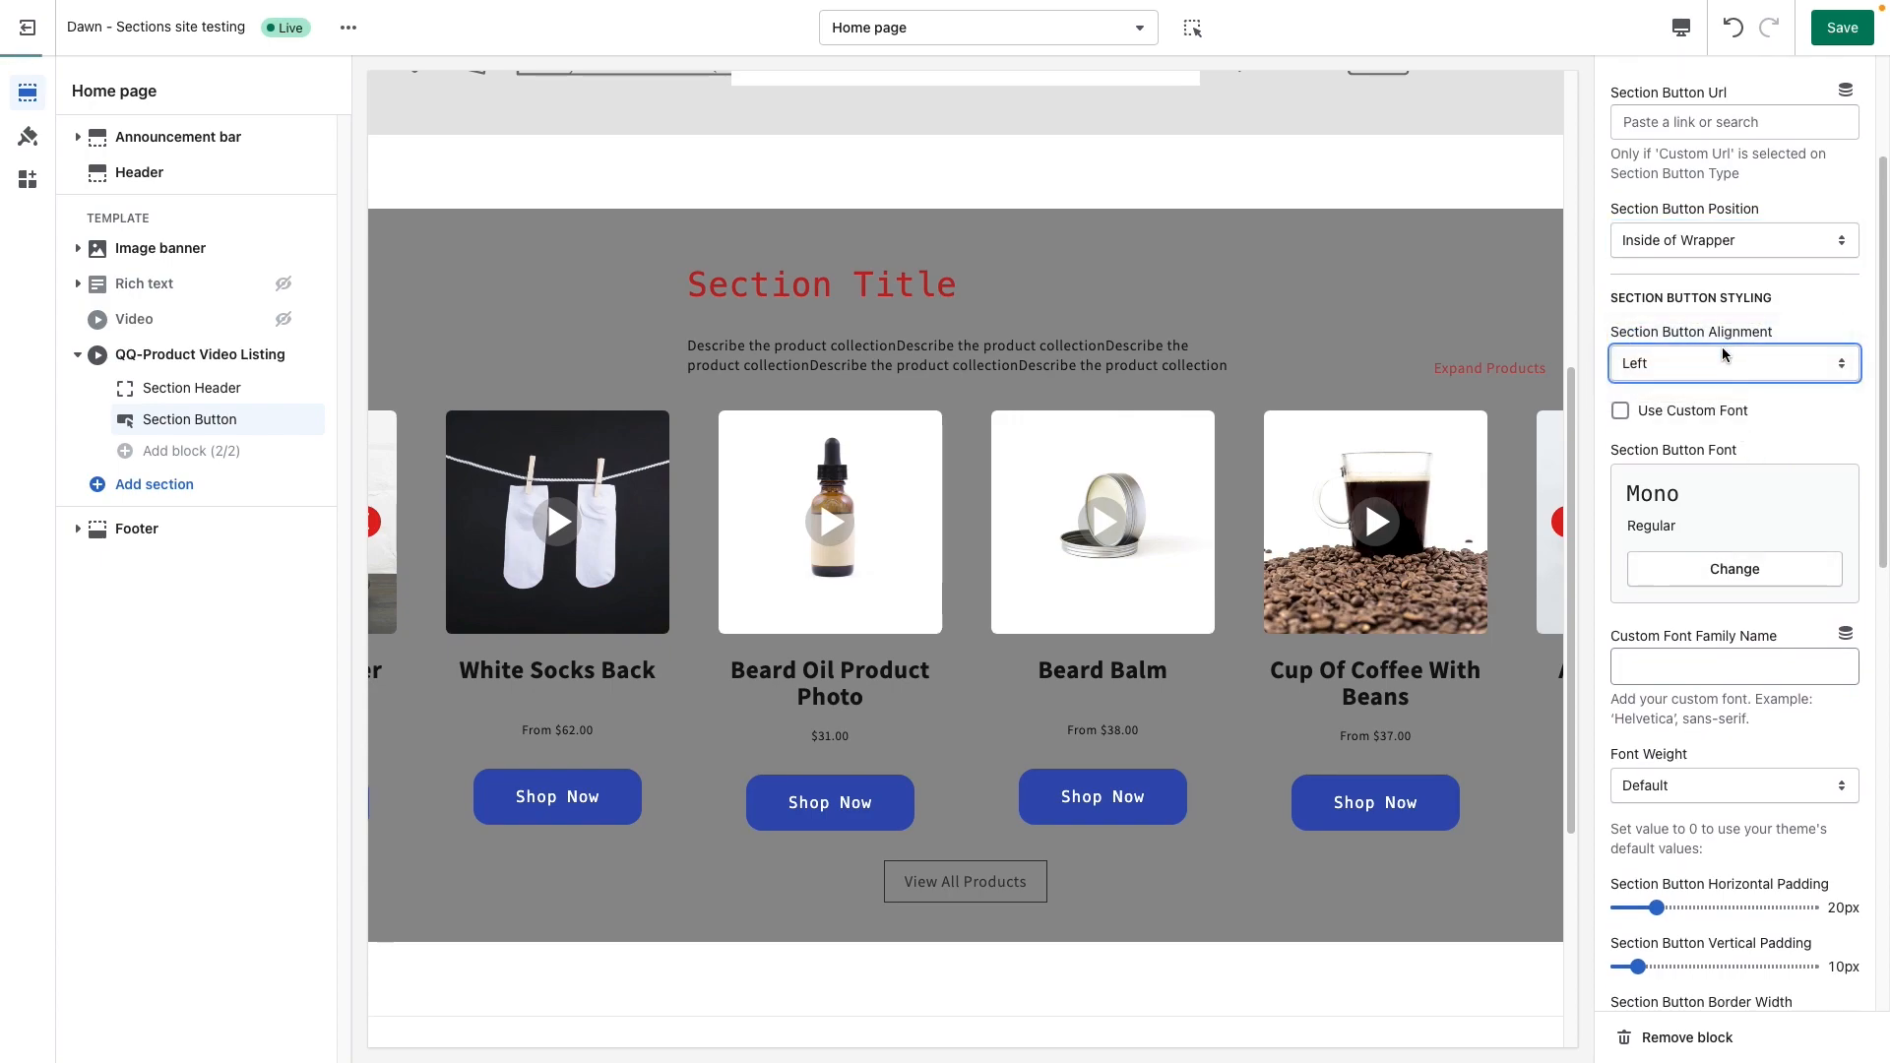
click(1727, 365)
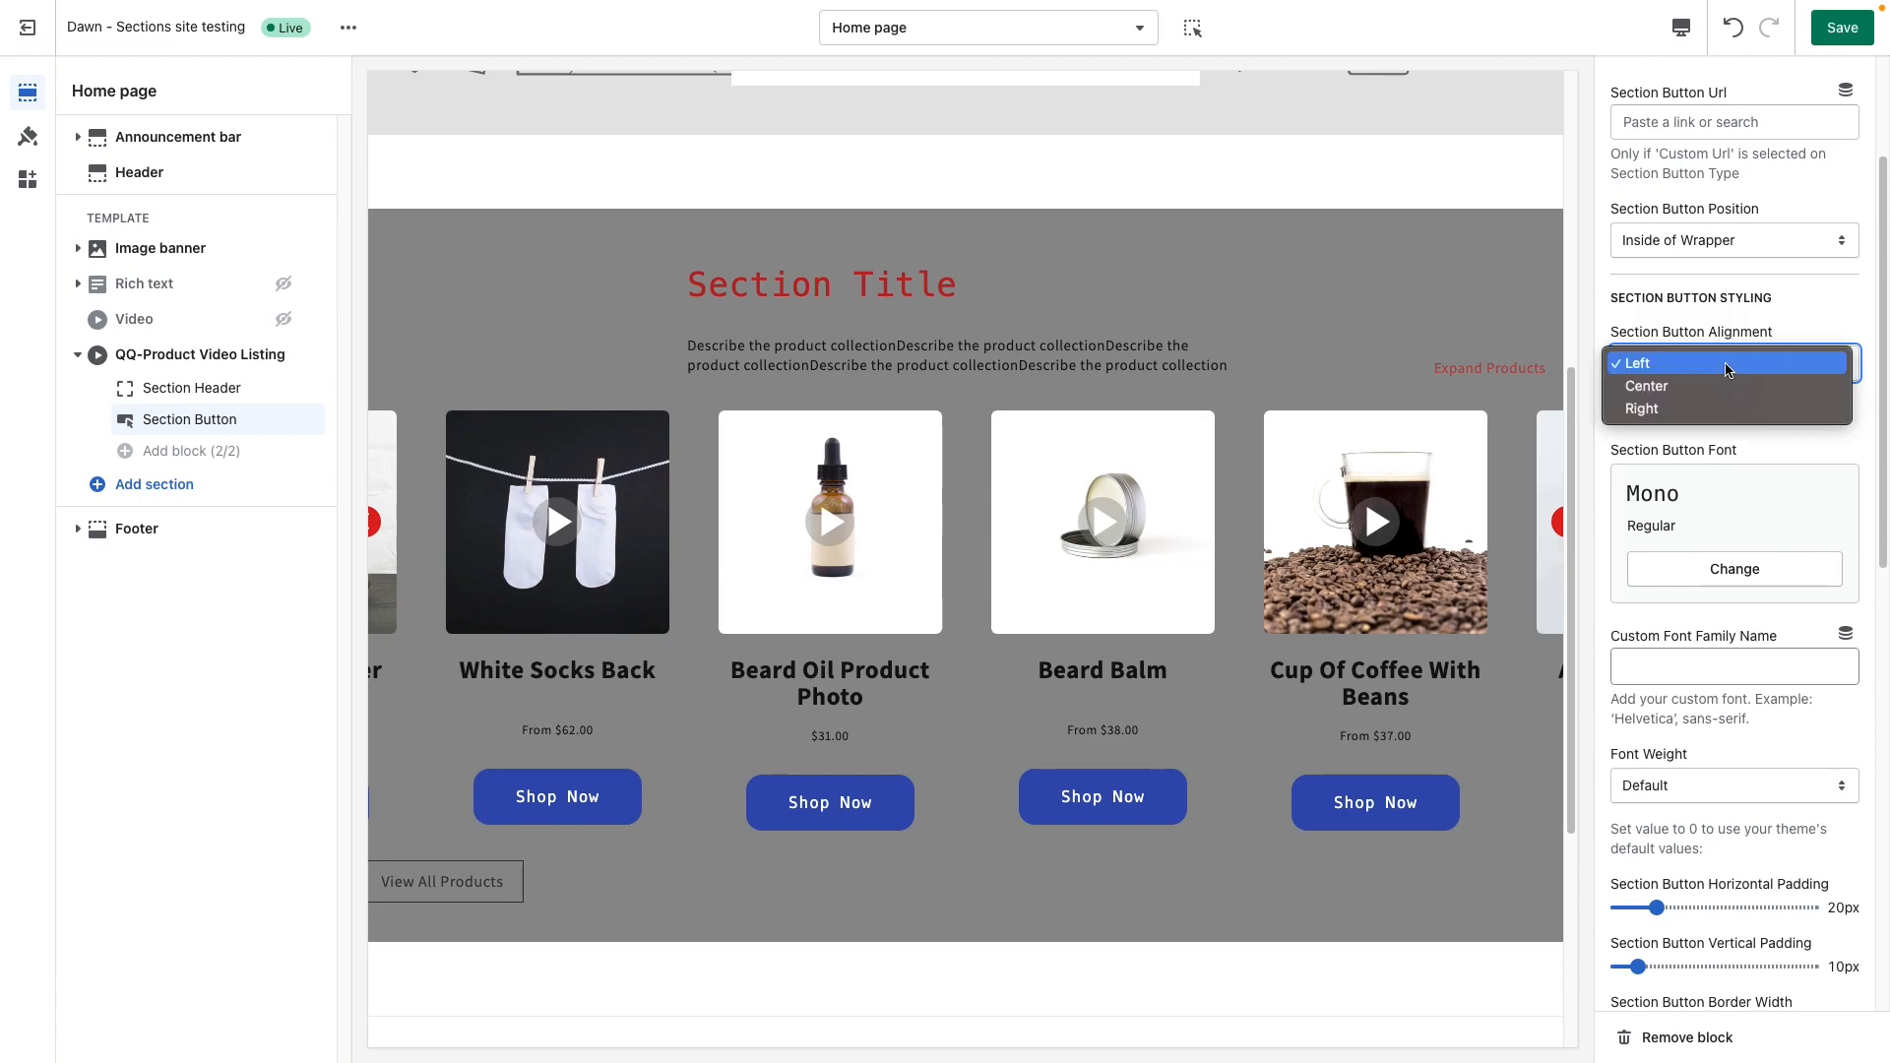
click(1746, 392)
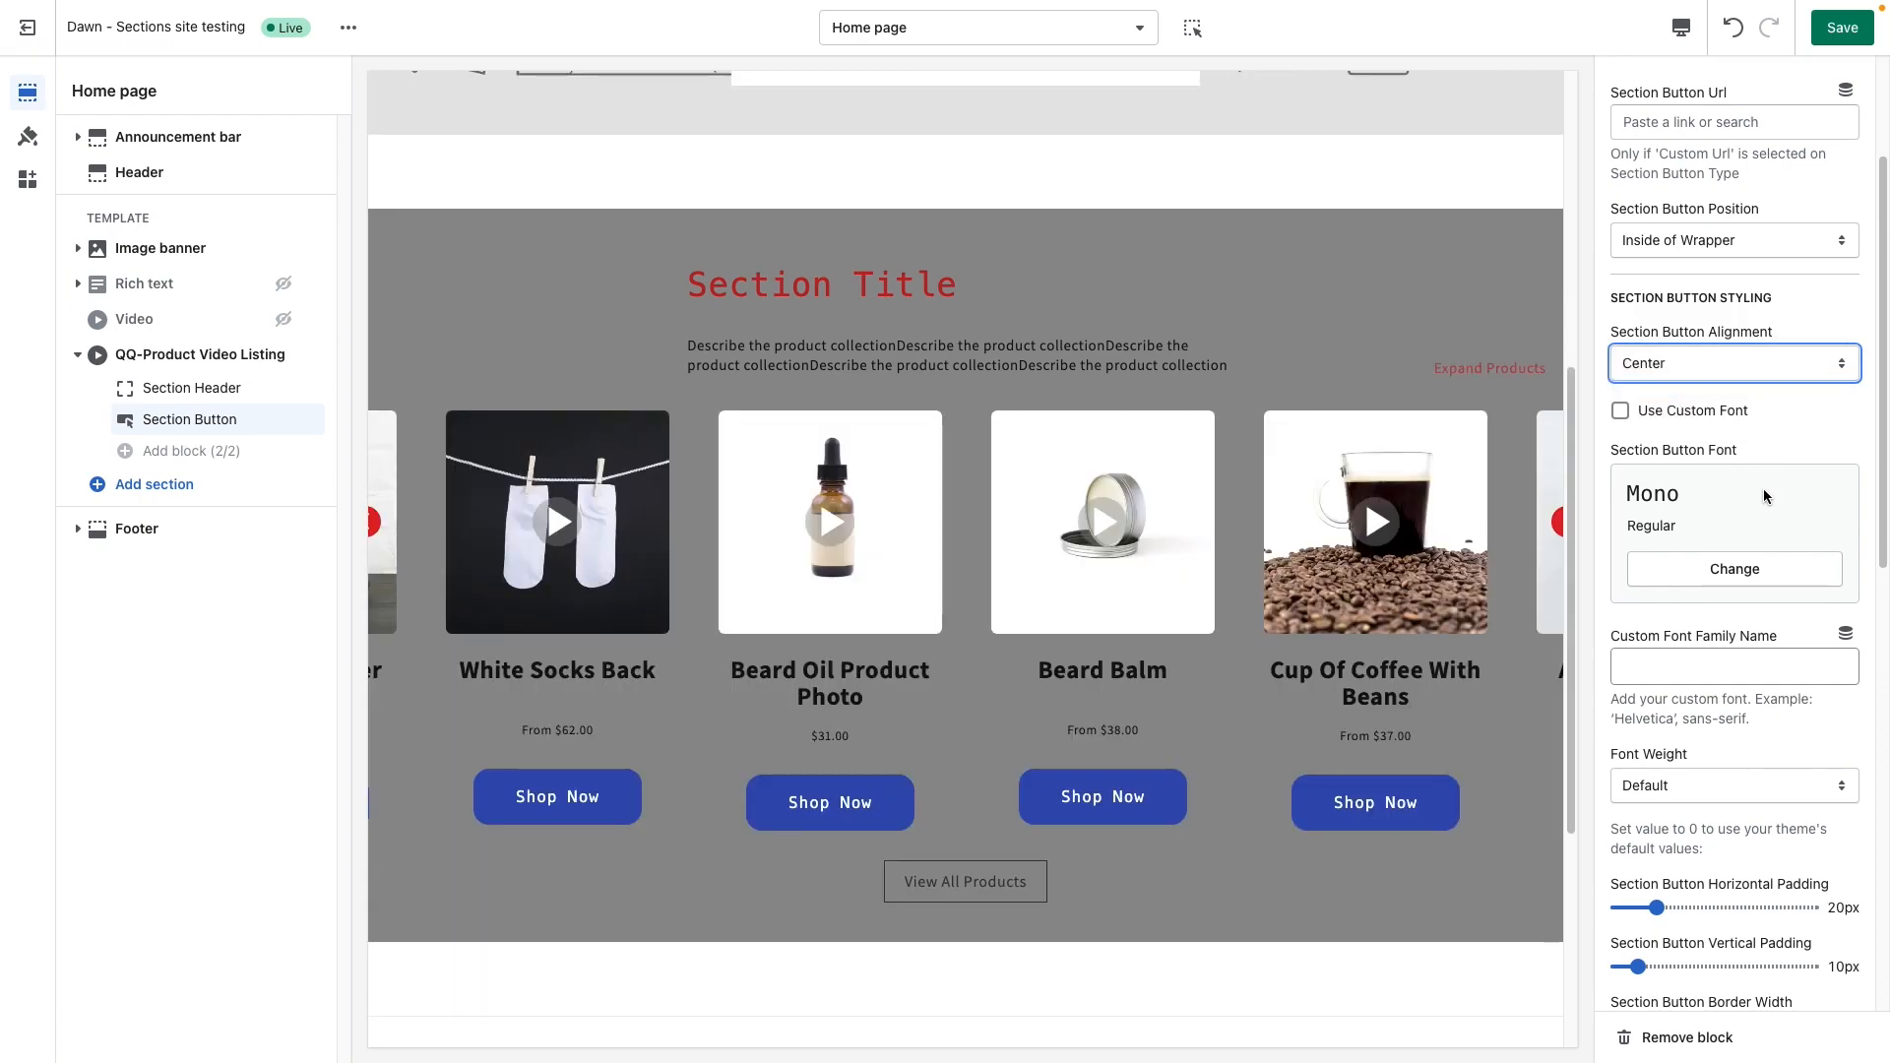
Look through the section button's font, padding, border, mobile styling and color settings.
scroll(1743, 662, down, 5)
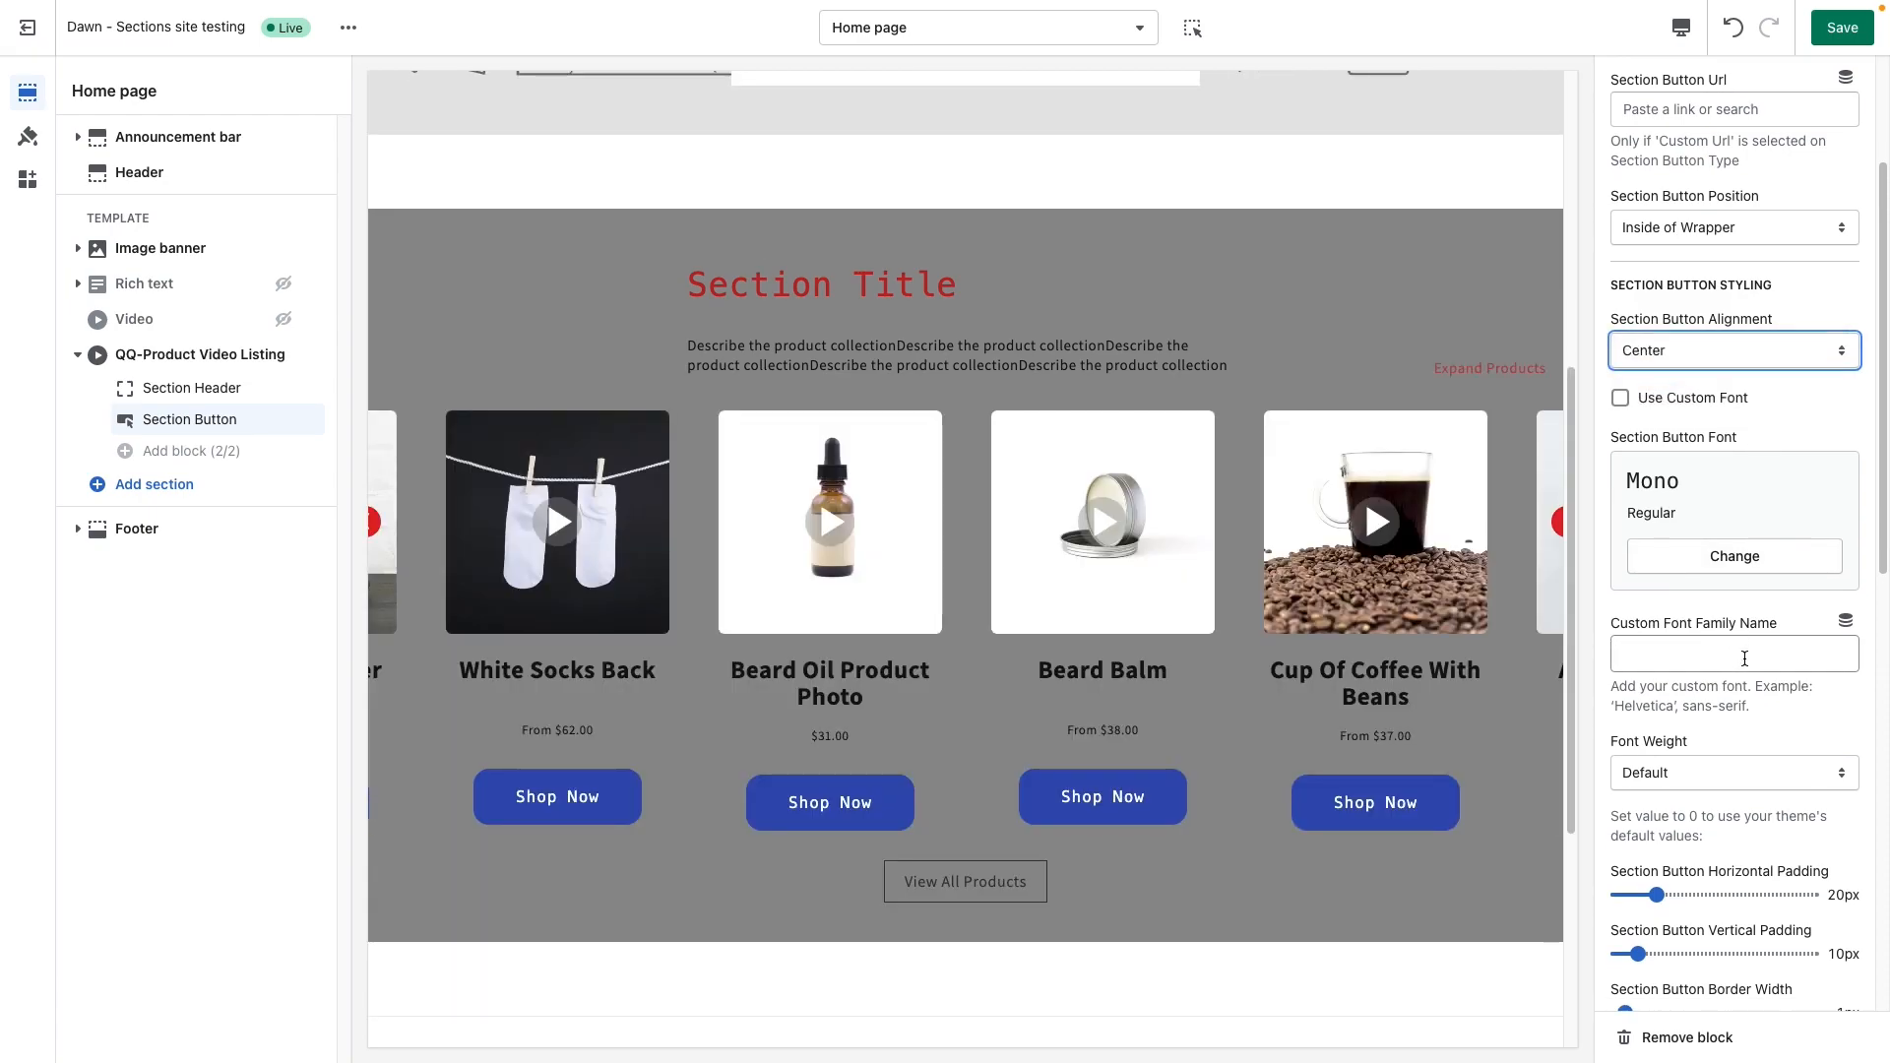
scroll(1738, 718, down, 8)
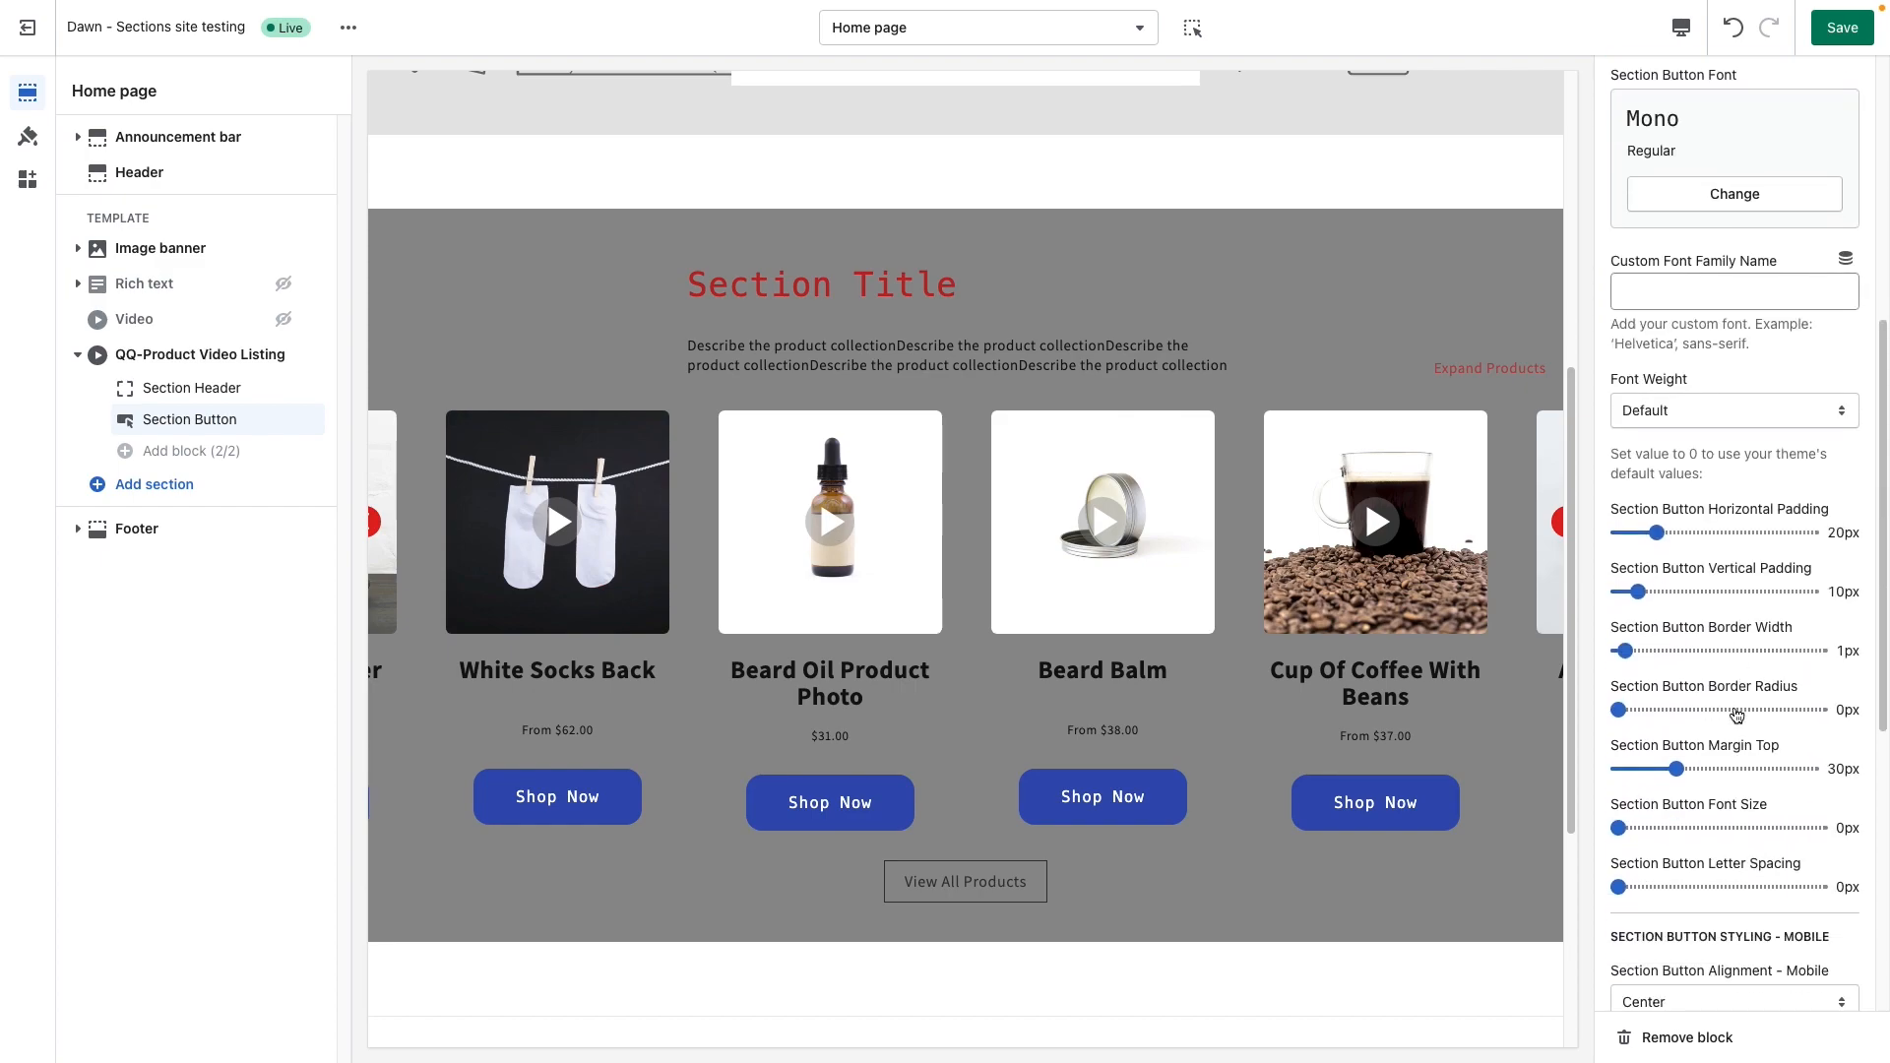
scroll(1730, 711, down, 5)
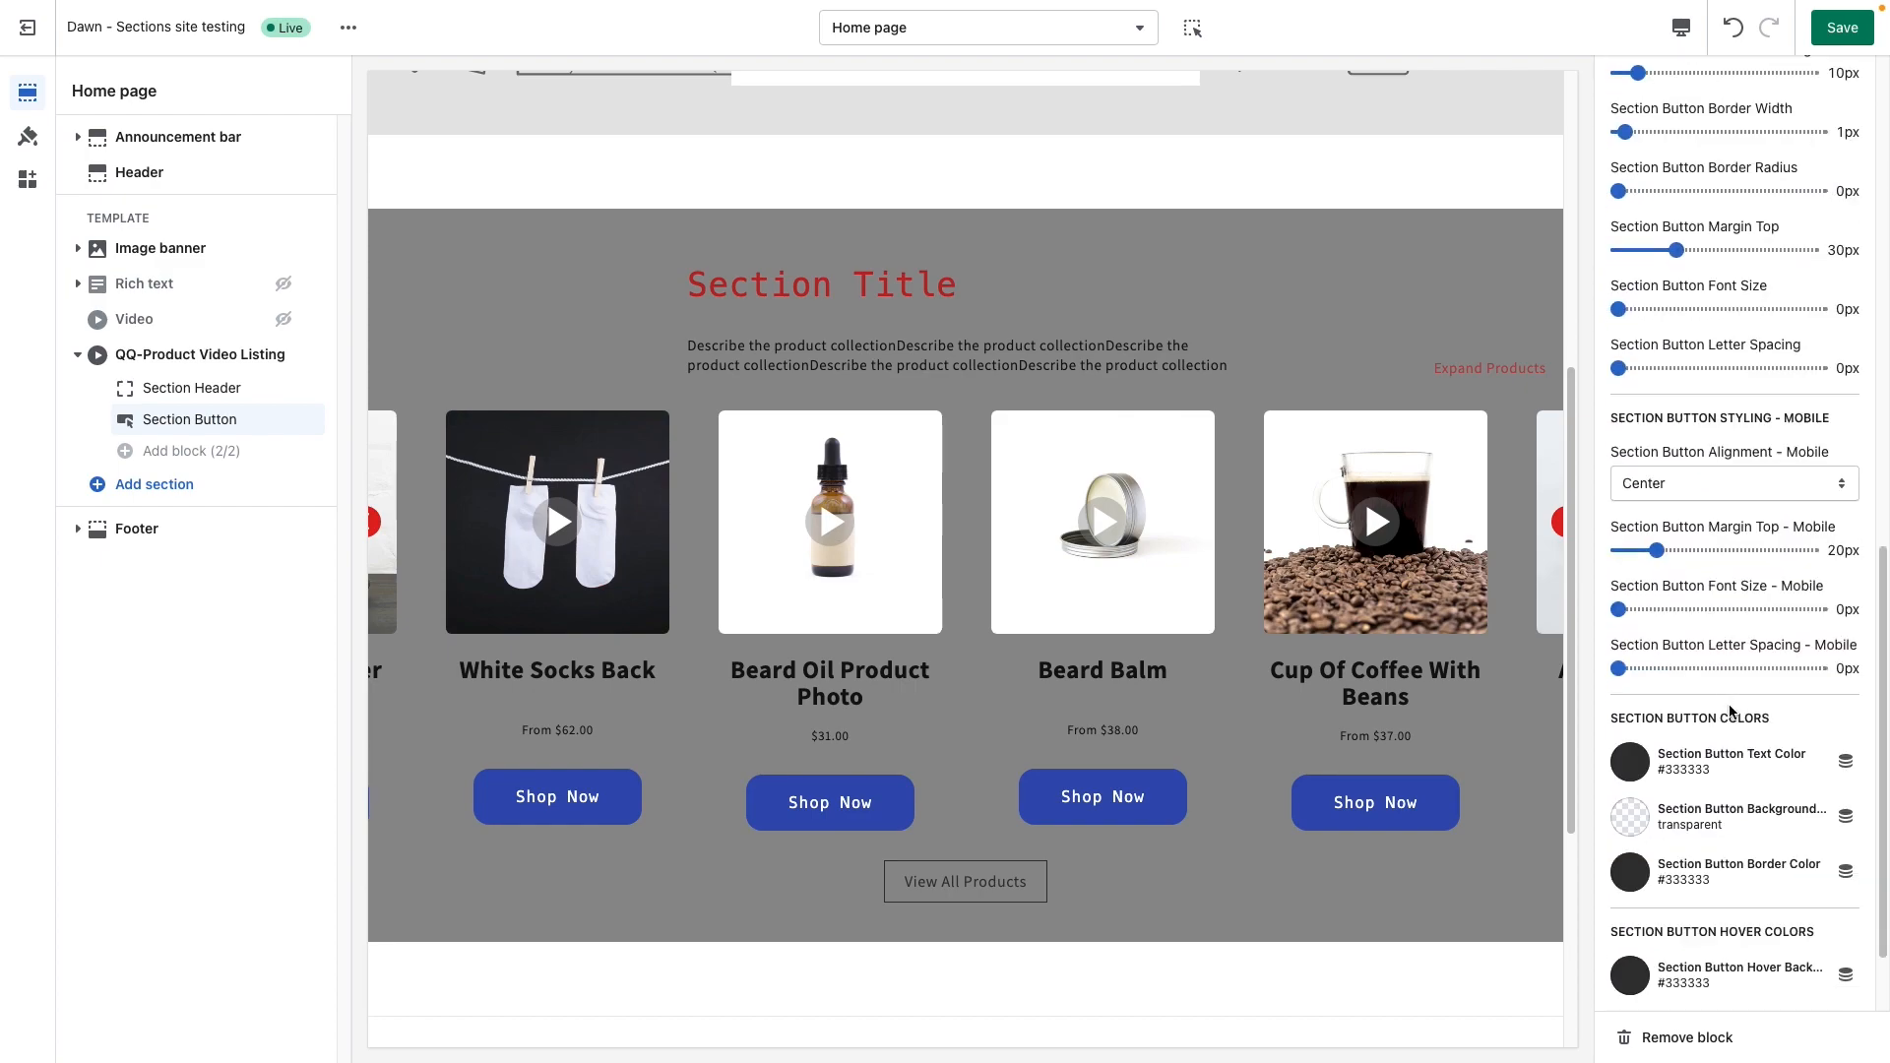
scroll(1729, 709, up, 10)
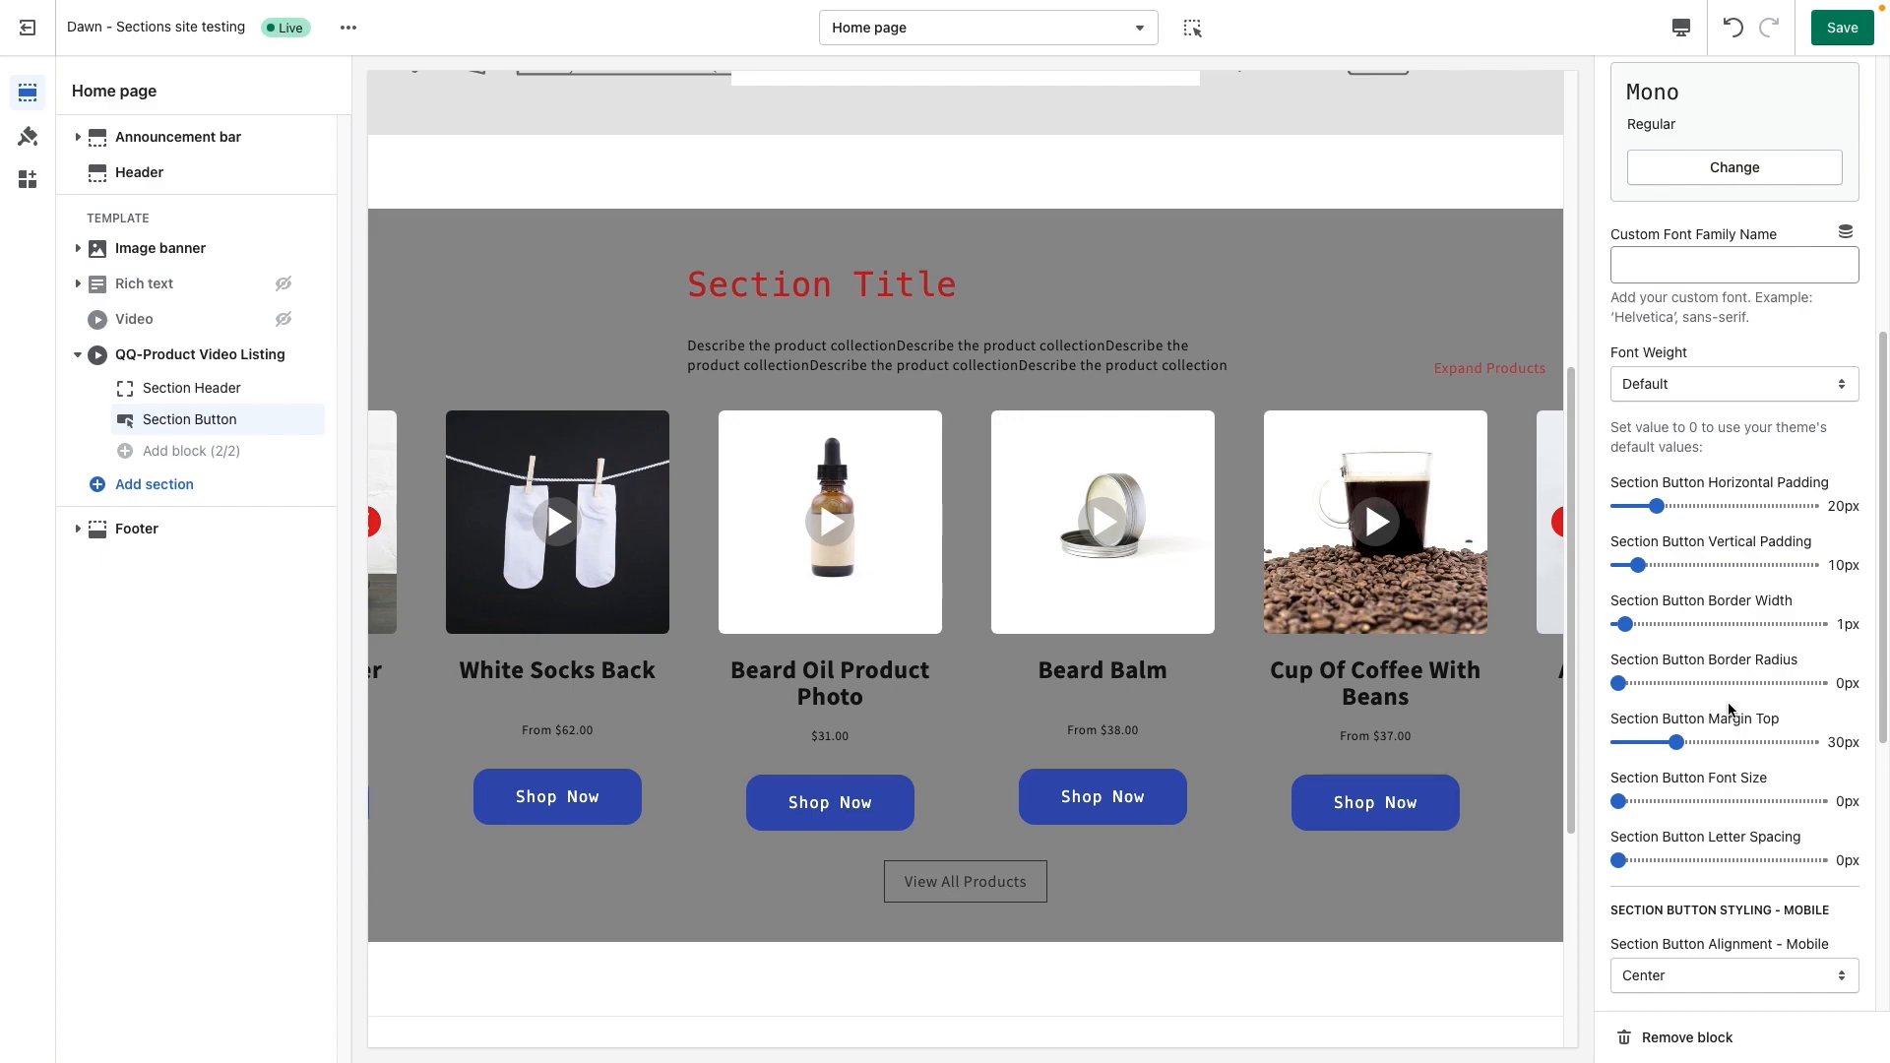
Preview the videos of the Beard Balm and Beard Oil Product Photo items in the product carousel.
mouse_move(1153, 598)
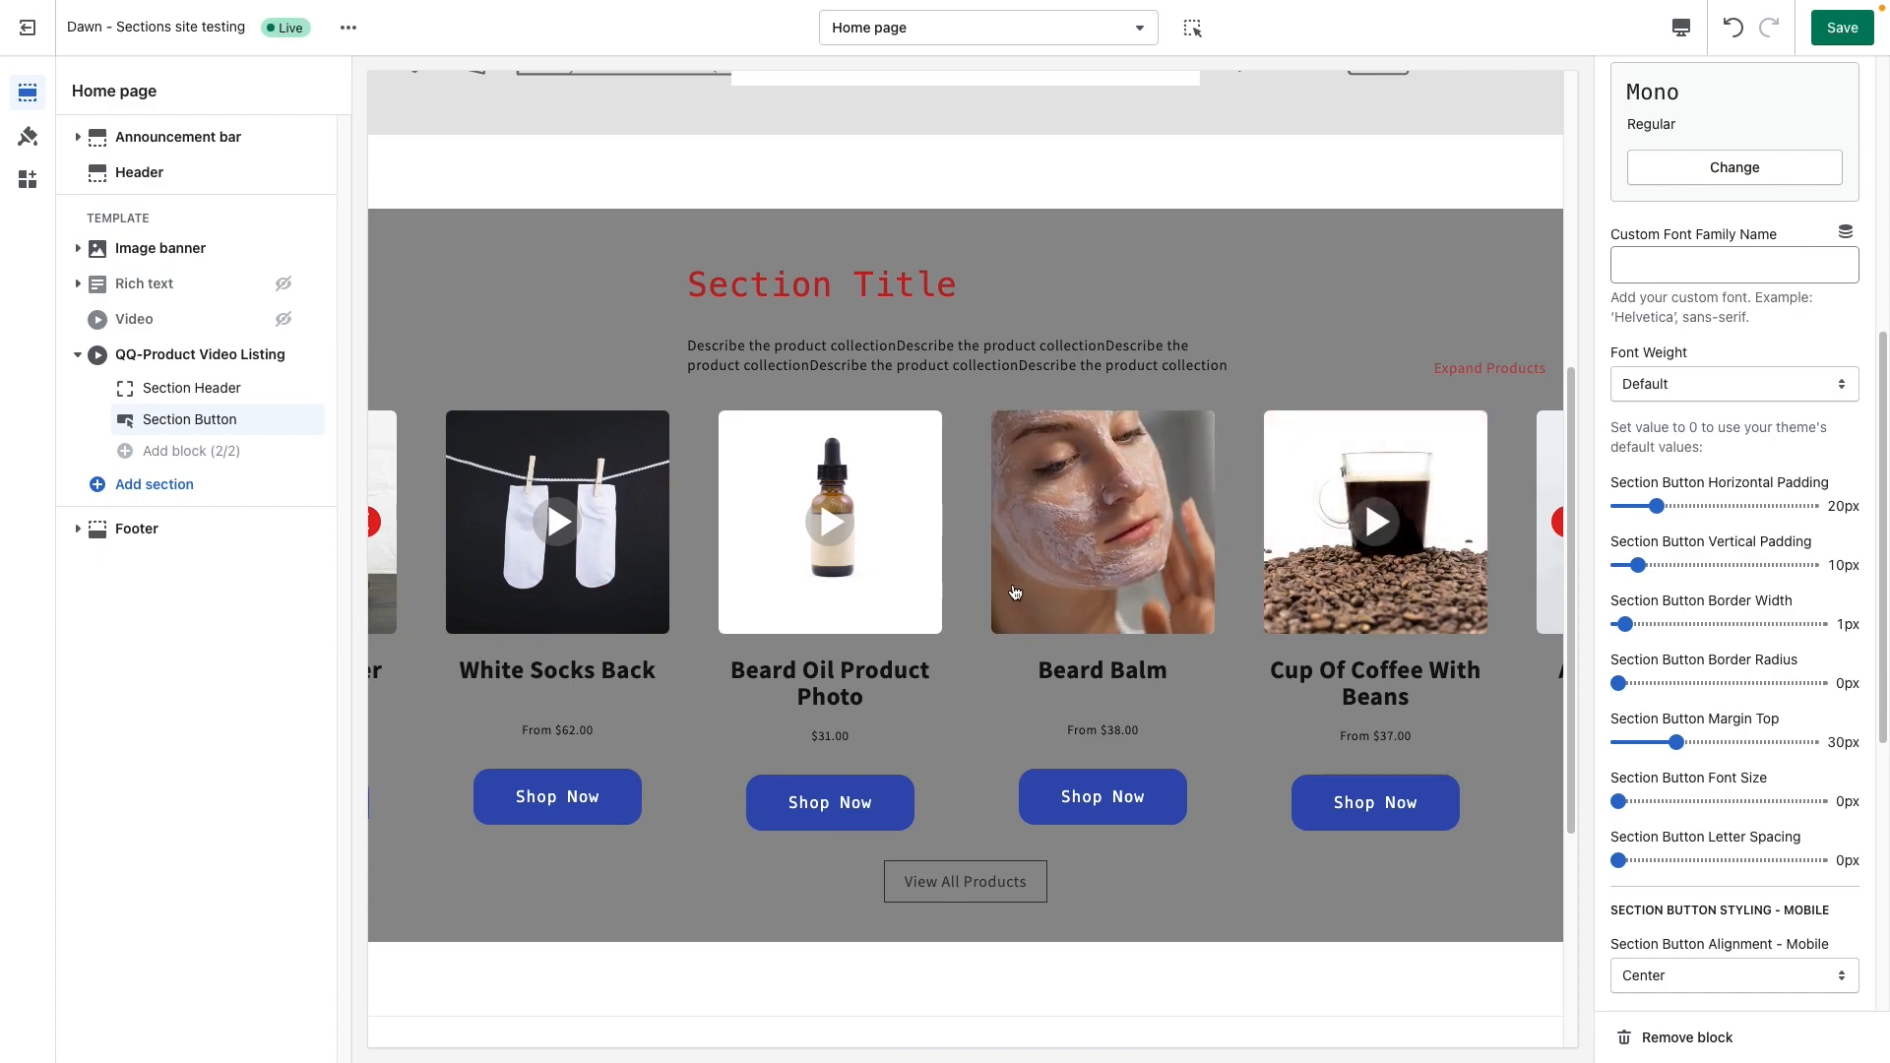
mouse_move(912, 591)
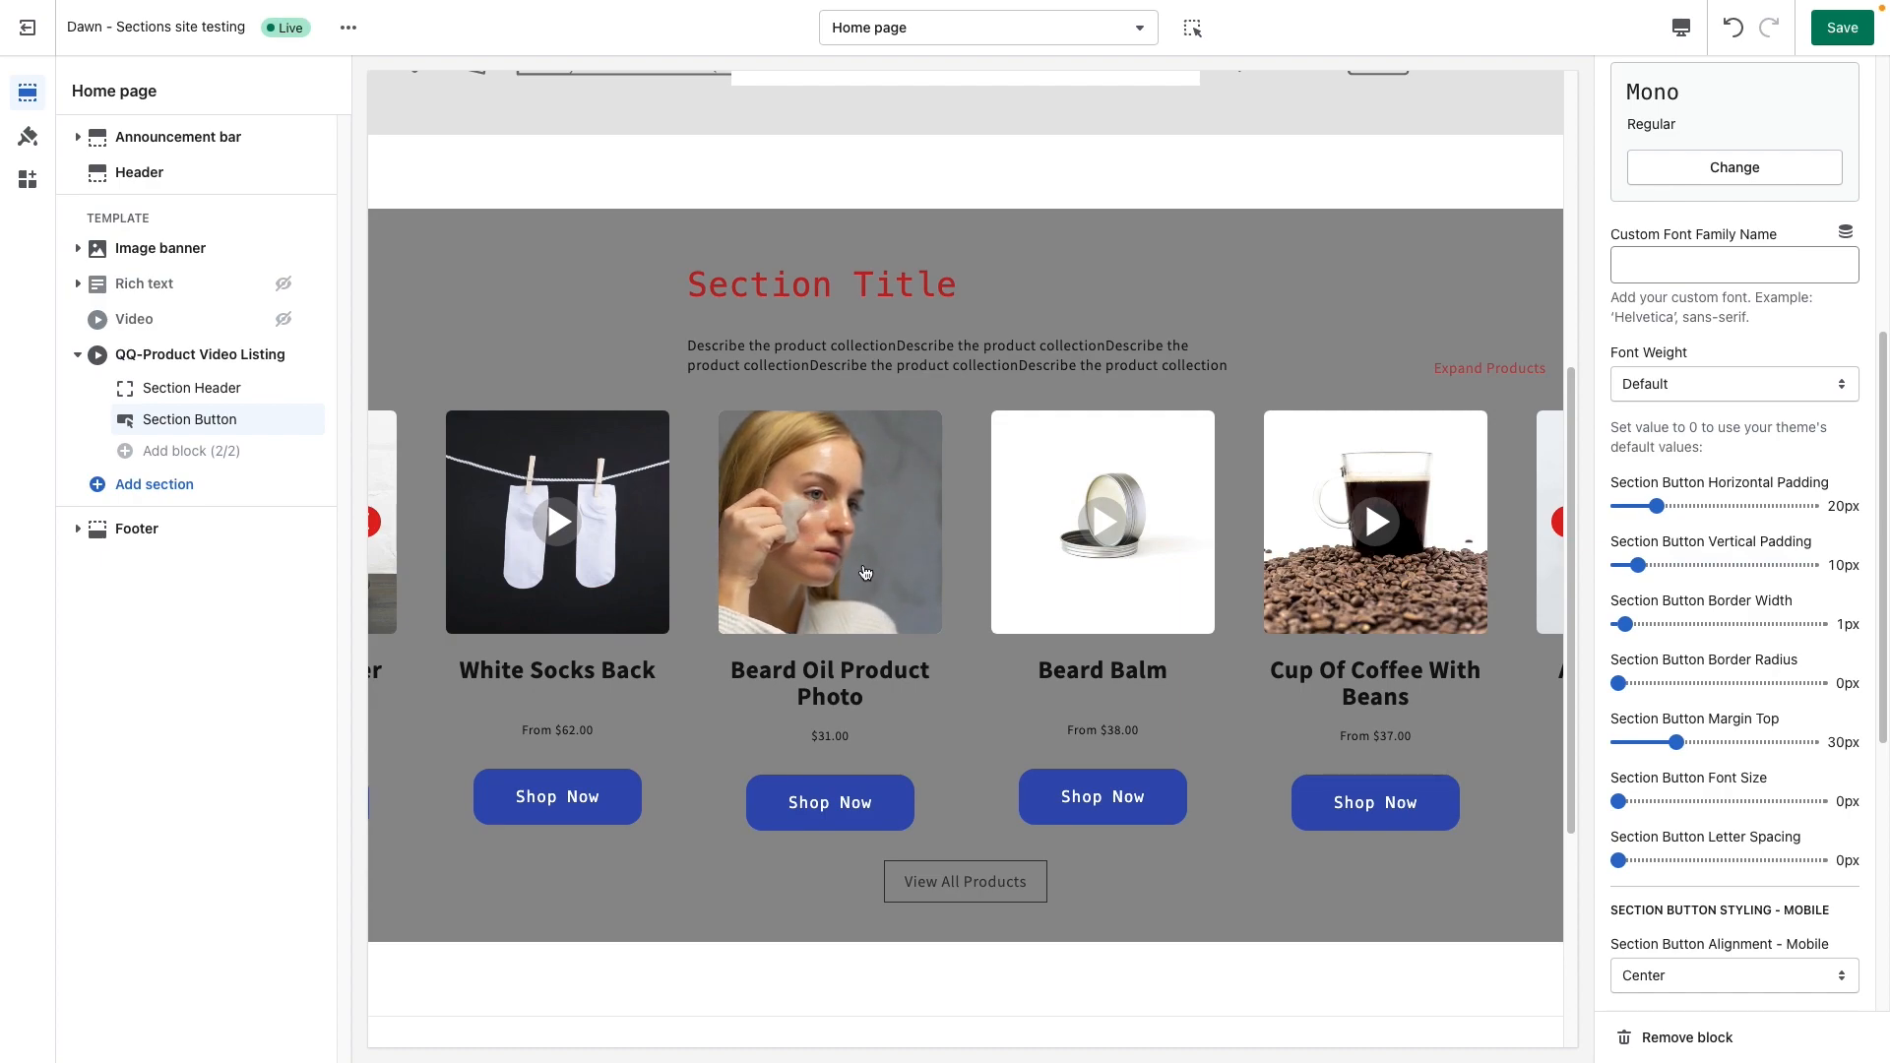
click(871, 577)
key(Escape)
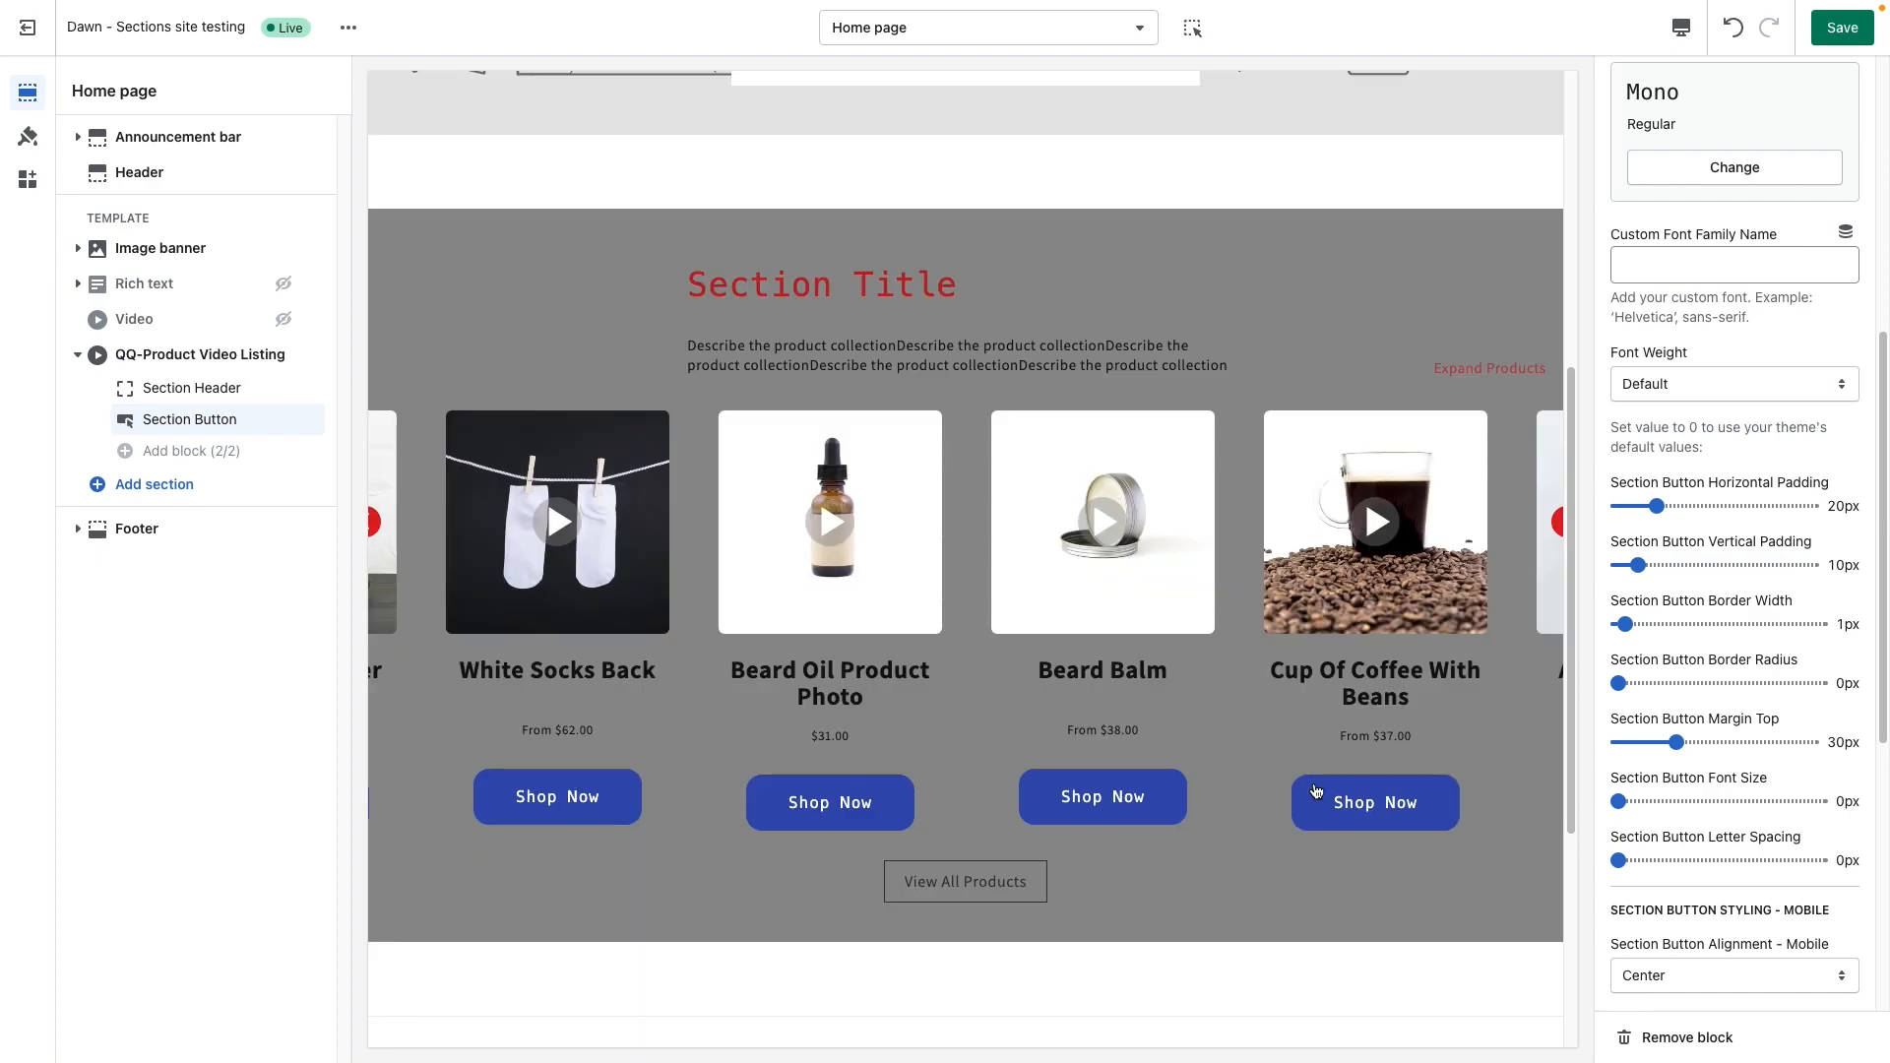